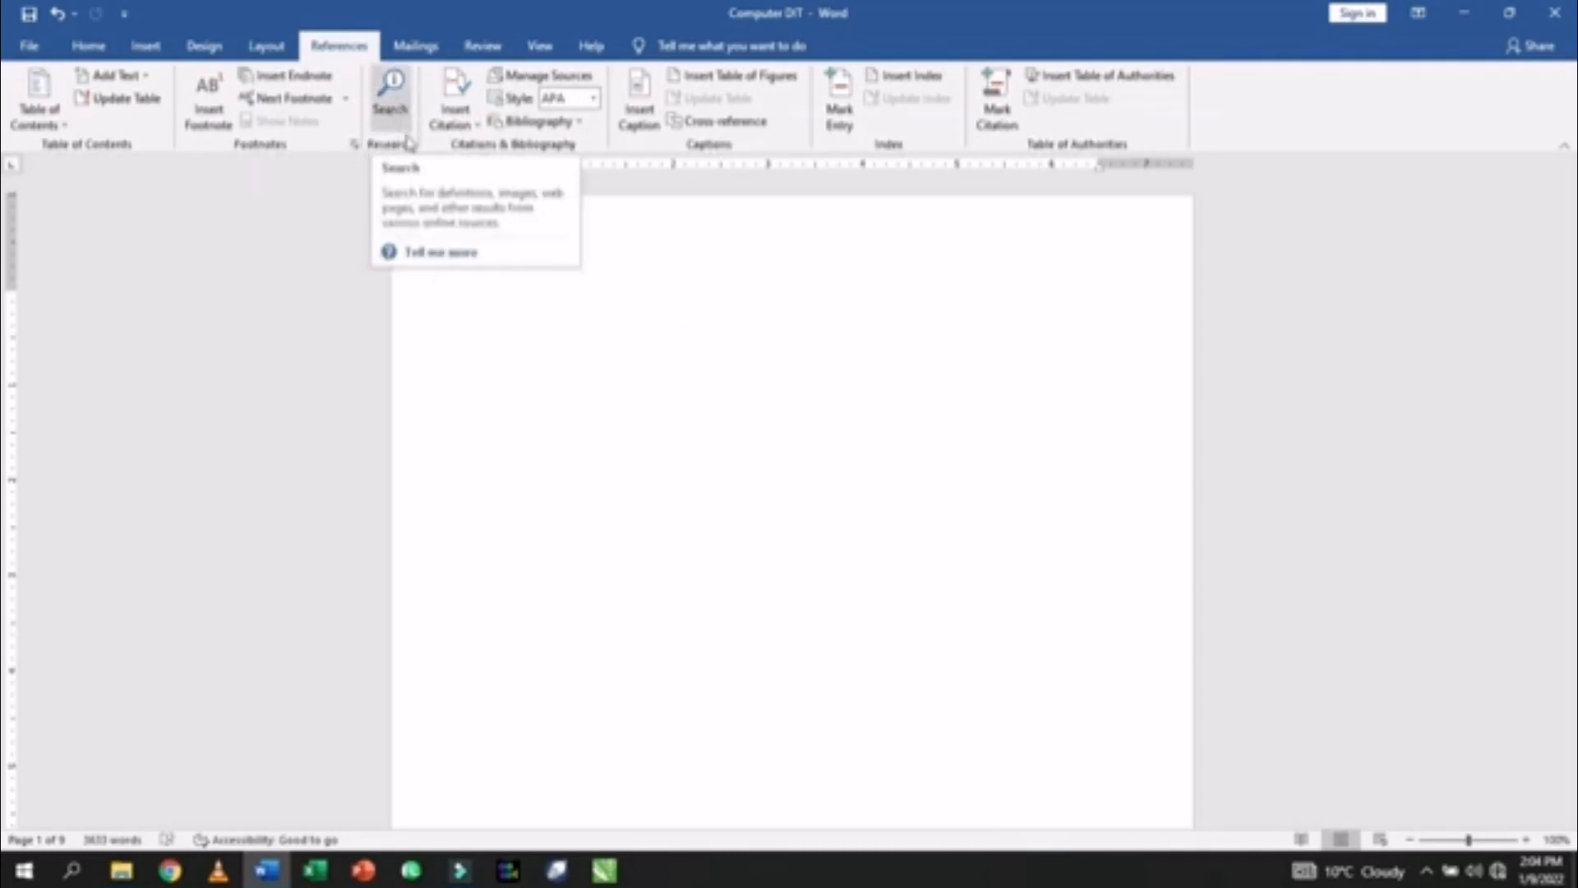
# - Undo the last change and fill the page with sample paragraphs using =rand()
pyautogui.click(391, 115)
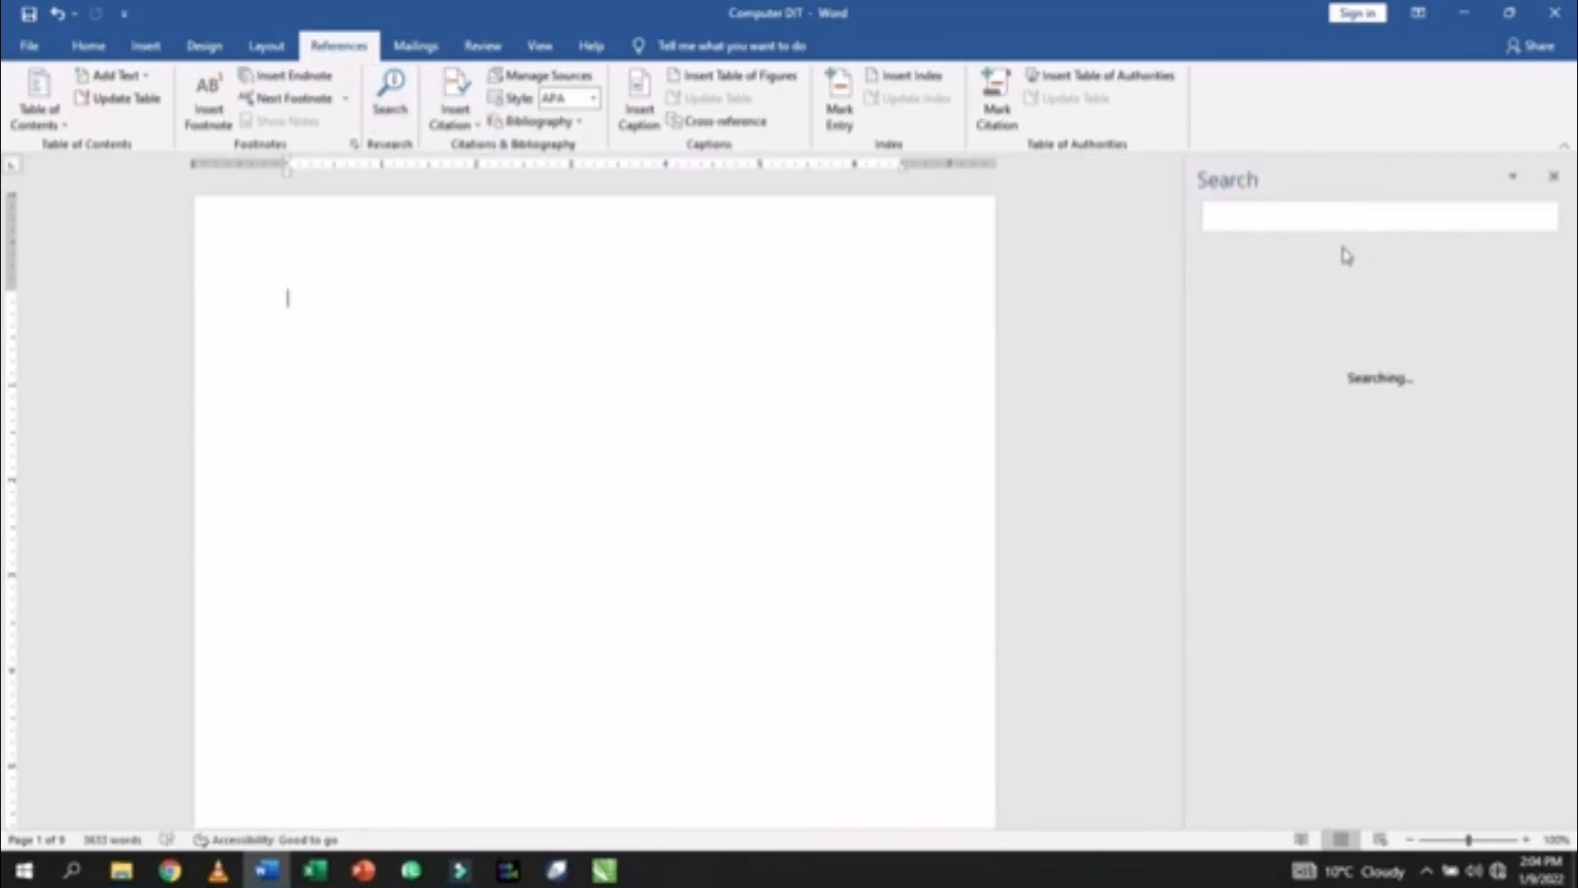
pyautogui.click(1555, 179)
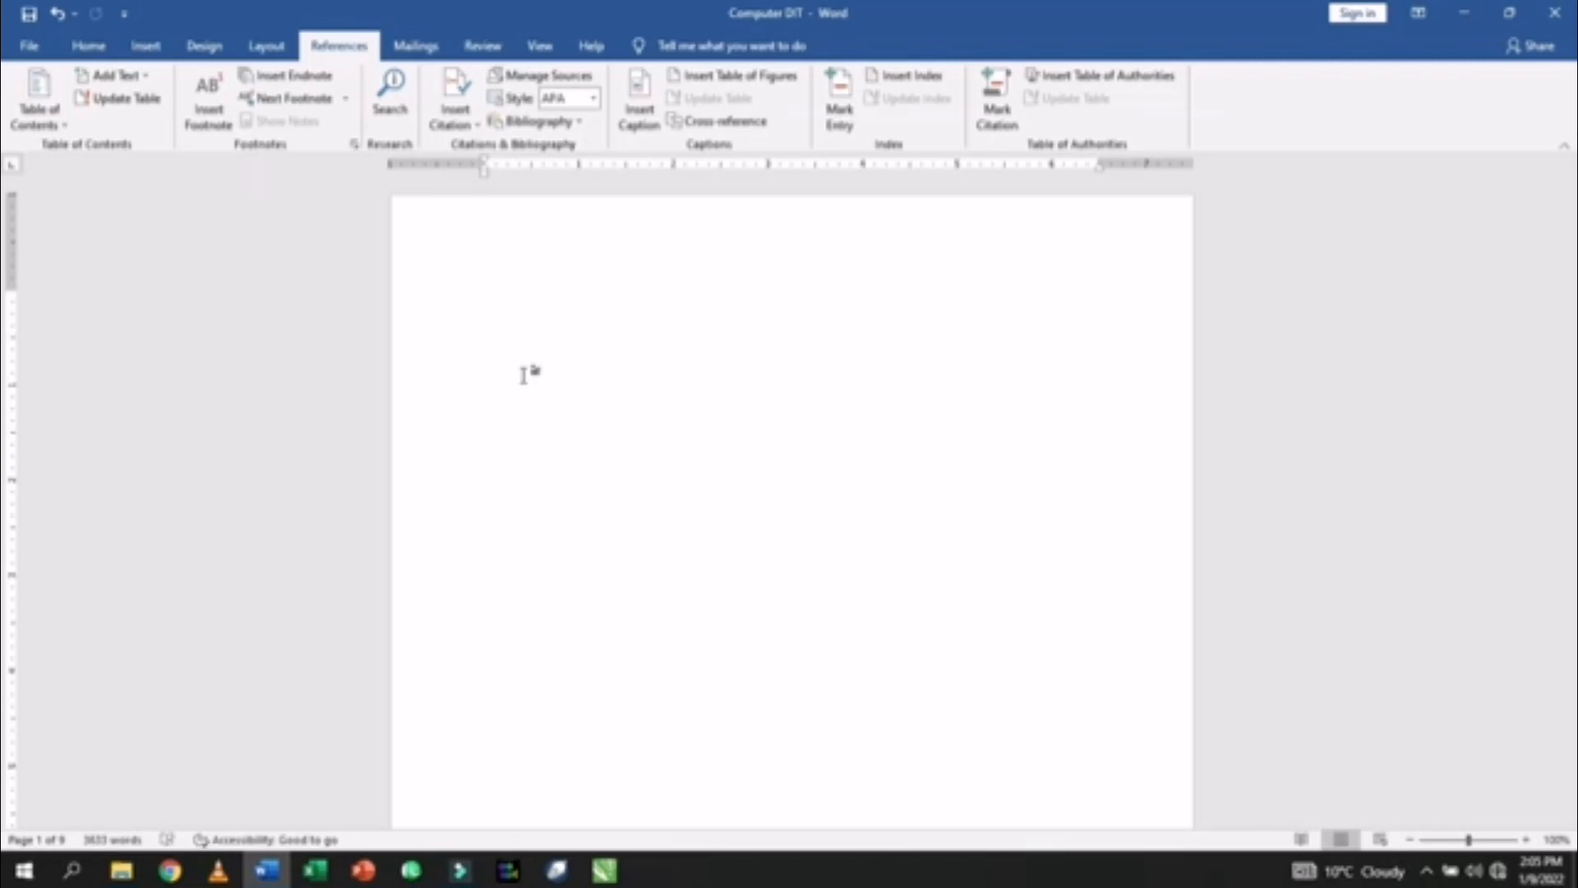
pyautogui.hotkey('ctrl', 'z')
pyautogui.write('=rand()')
pyautogui.press('Return')
# - Type the author's name in parentheses after the first paragraph
pyautogui.scroll(1, 586, 272)
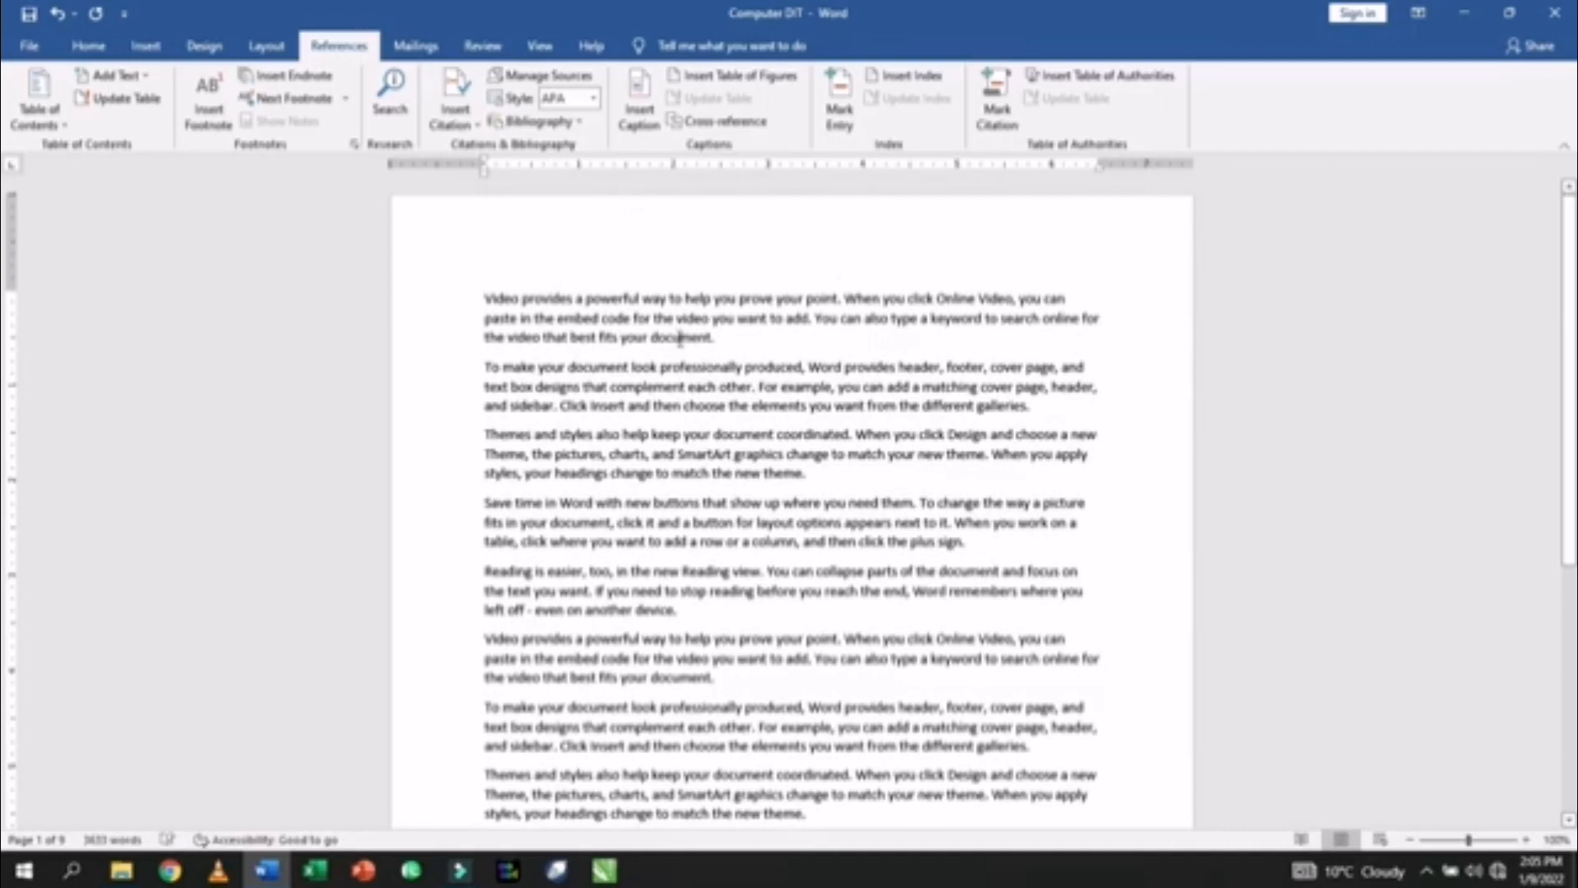
pyautogui.click(717, 340)
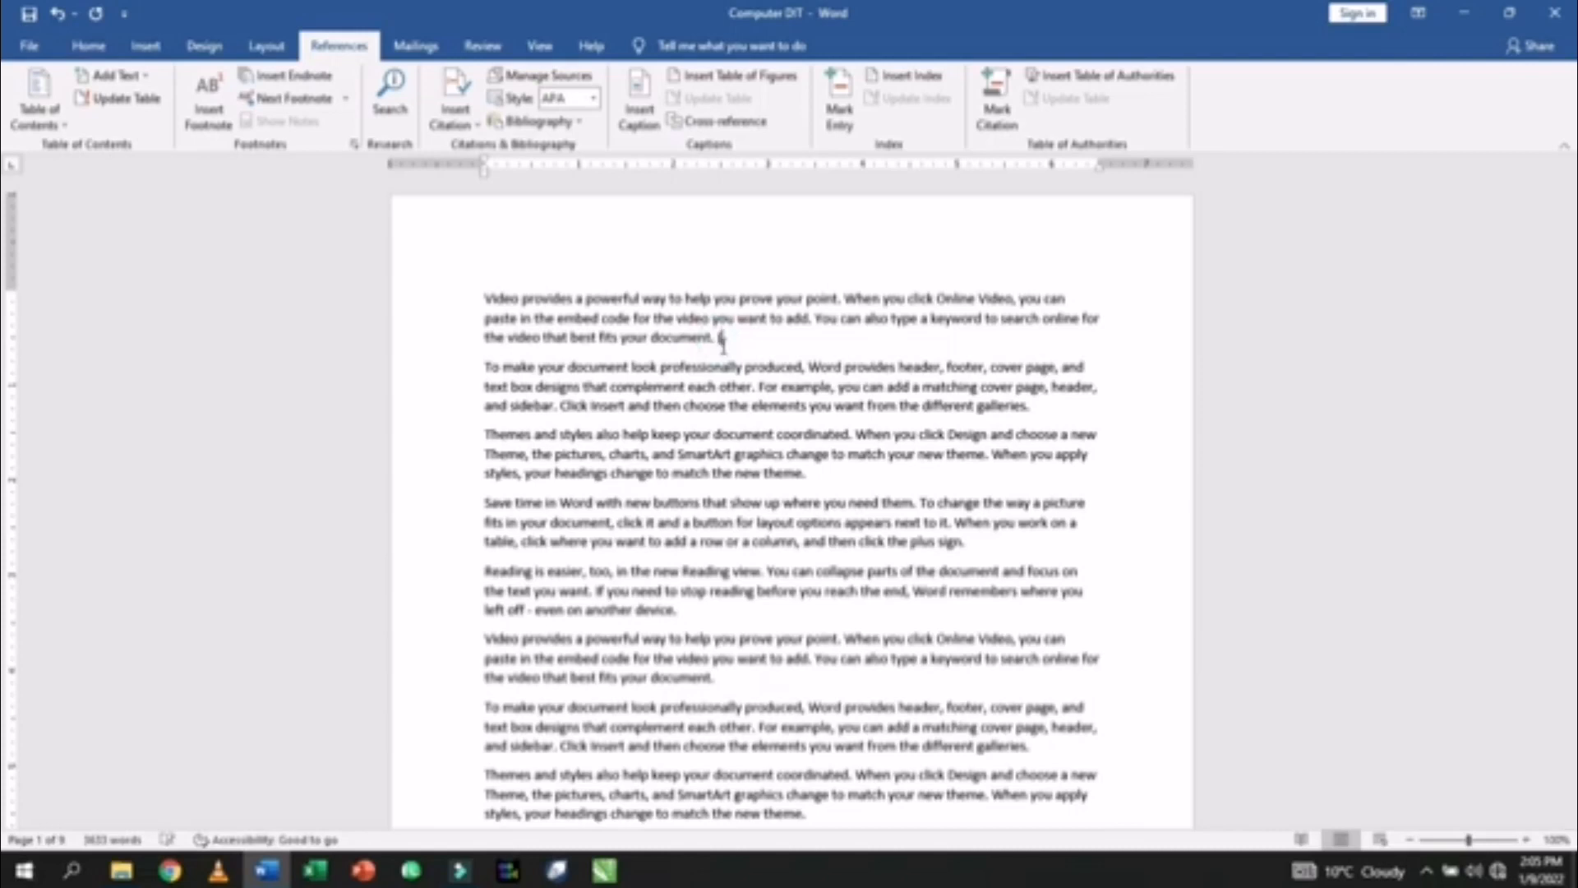
pyautogui.write('(Ahmed Faraz)')
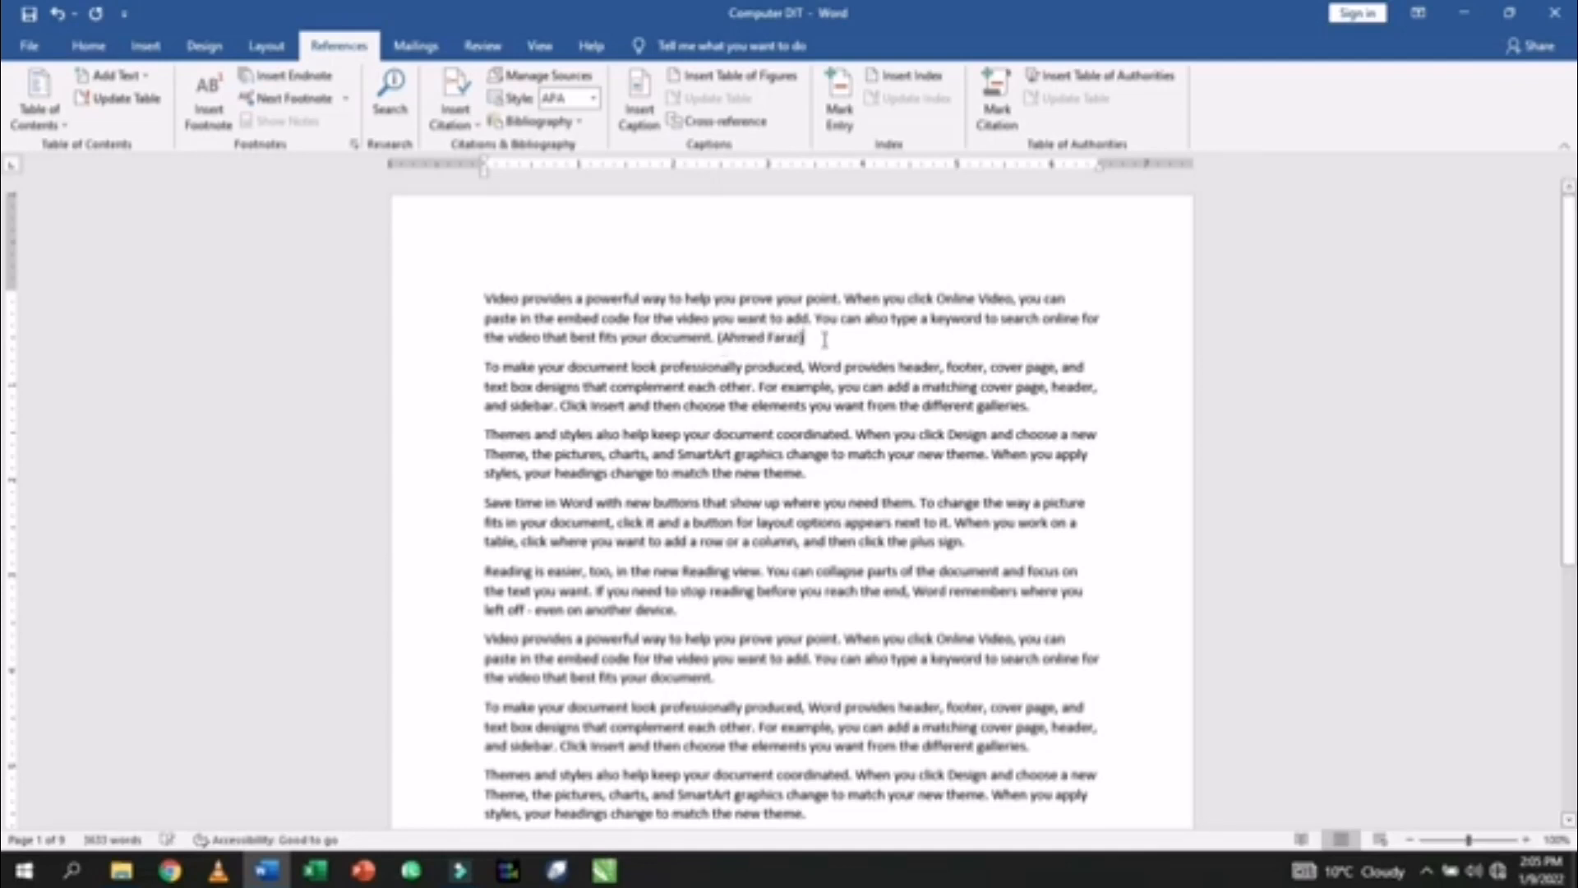
pyautogui.moveTo(485, 299); pyautogui.dragTo(806, 345)
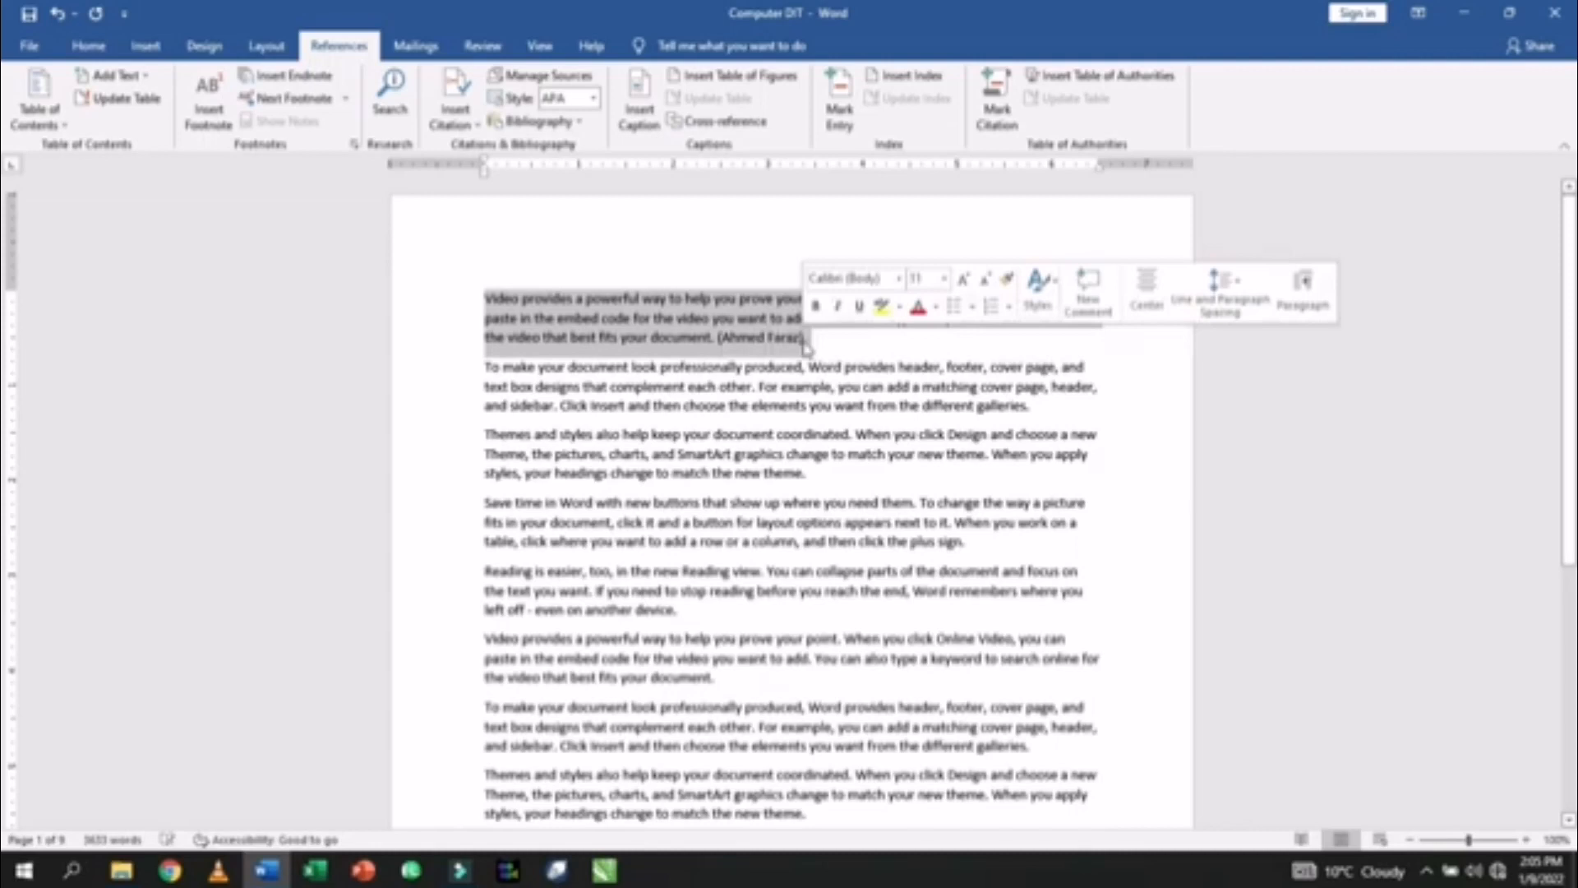
pyautogui.click(806, 342)
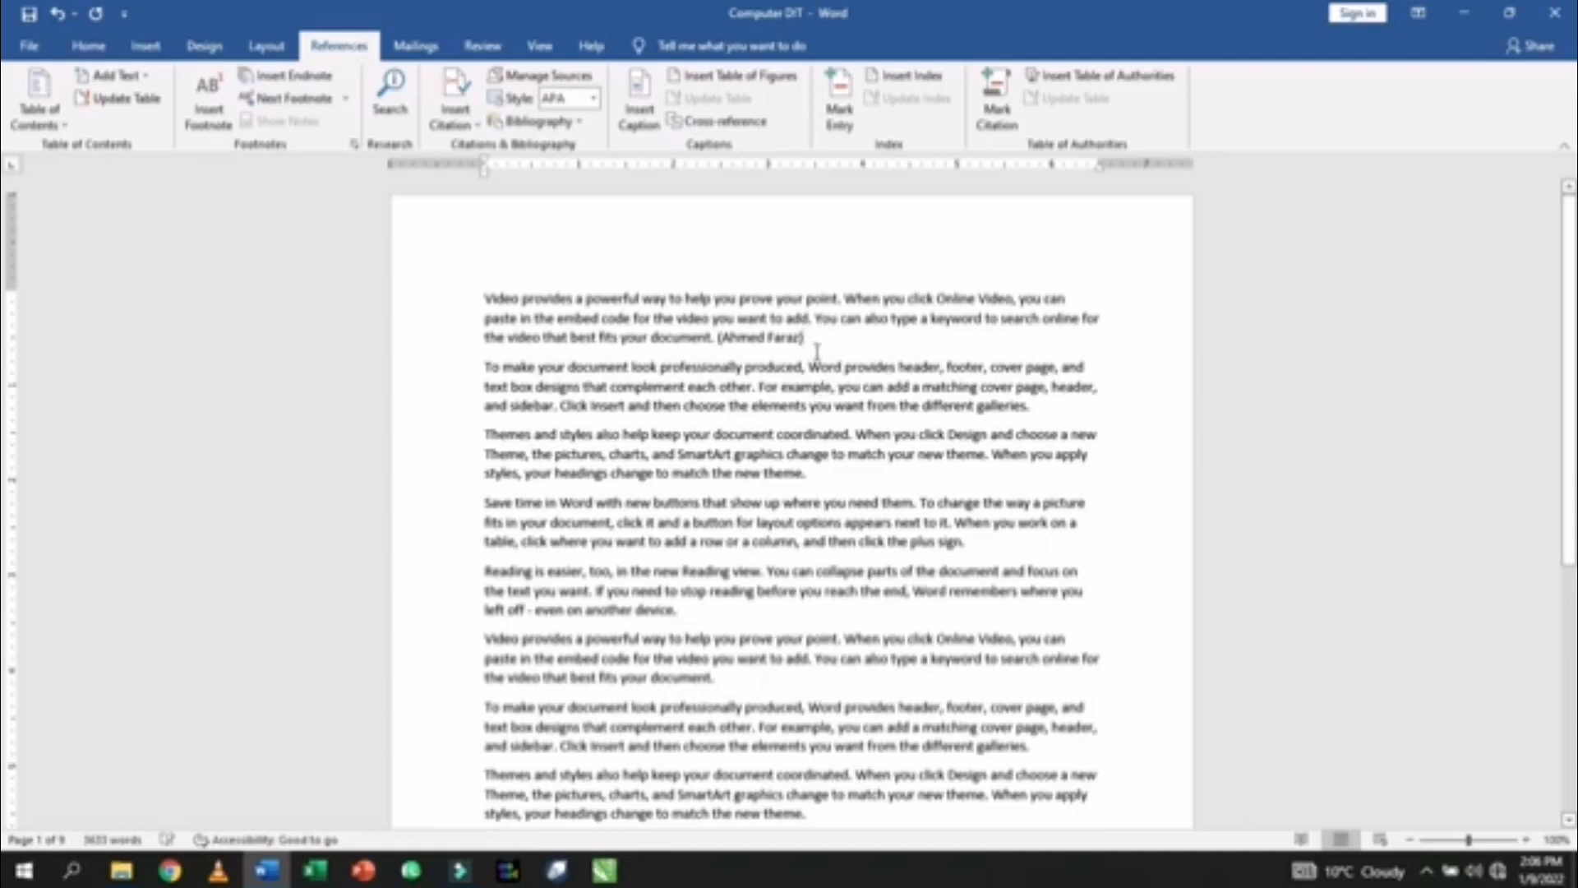
pyautogui.moveTo(813, 335); pyautogui.dragTo(726, 343)
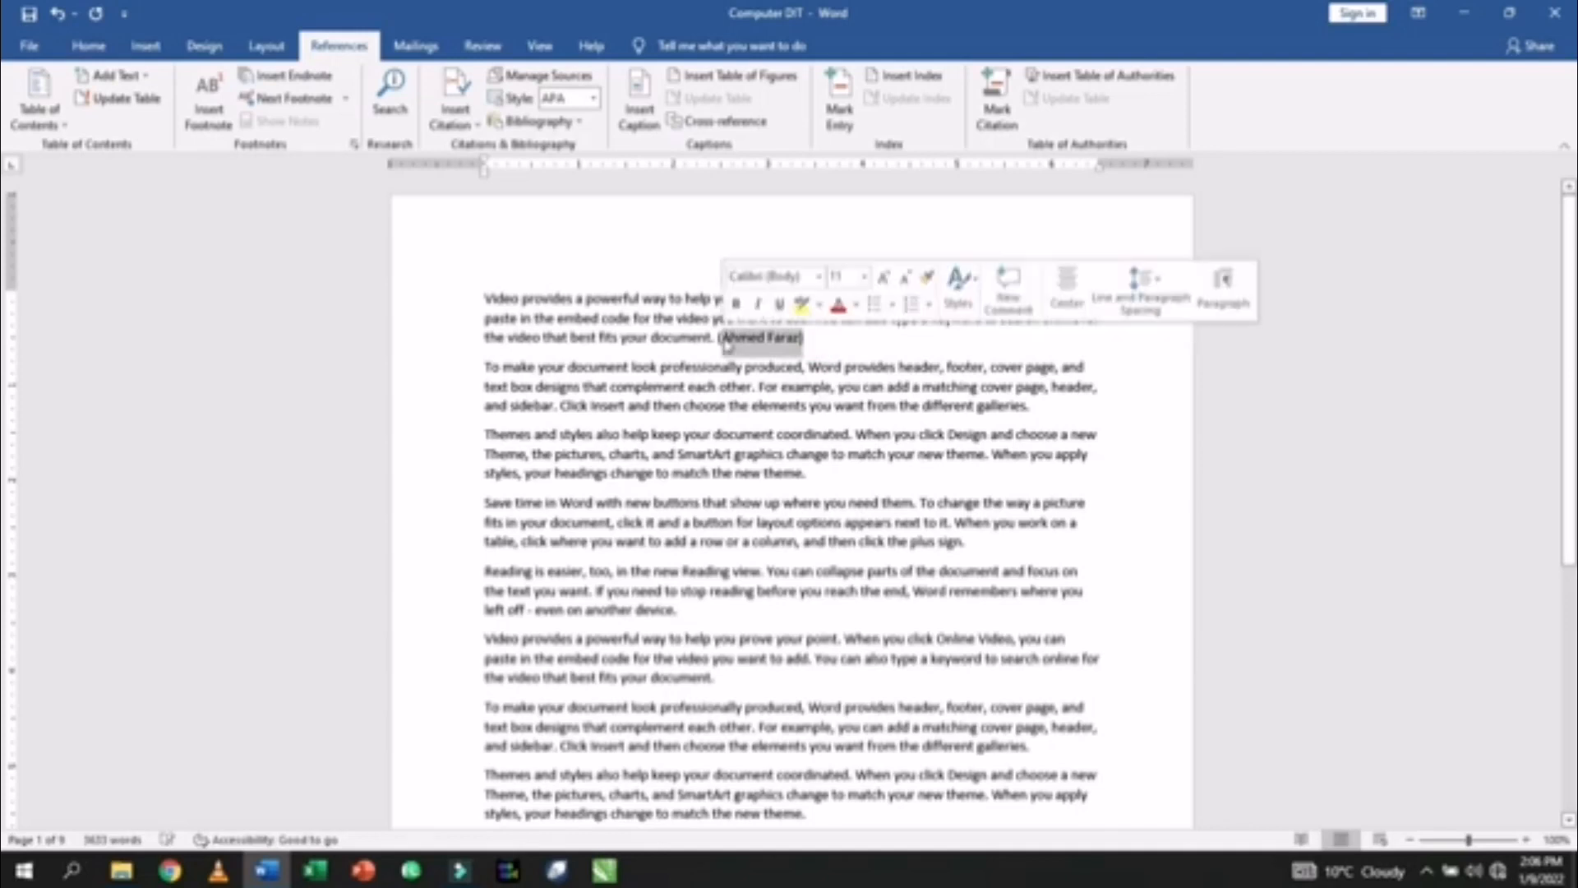
pyautogui.click(817, 342)
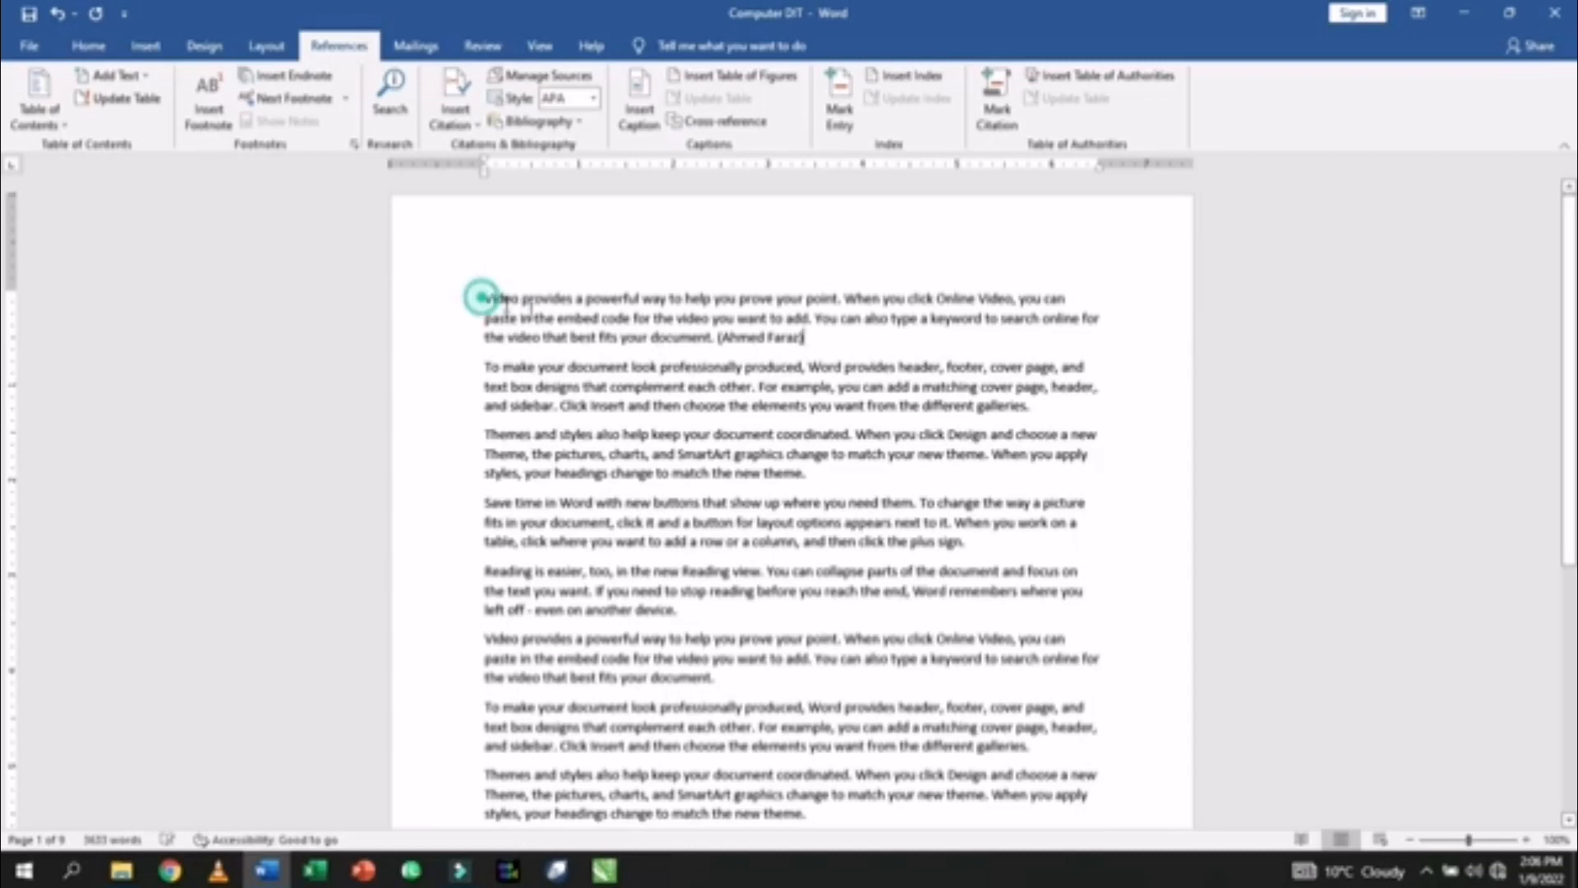
pyautogui.moveTo(484, 298); pyautogui.dragTo(709, 337)
pyautogui.moveTo(821, 337); pyautogui.dragTo(721, 344)
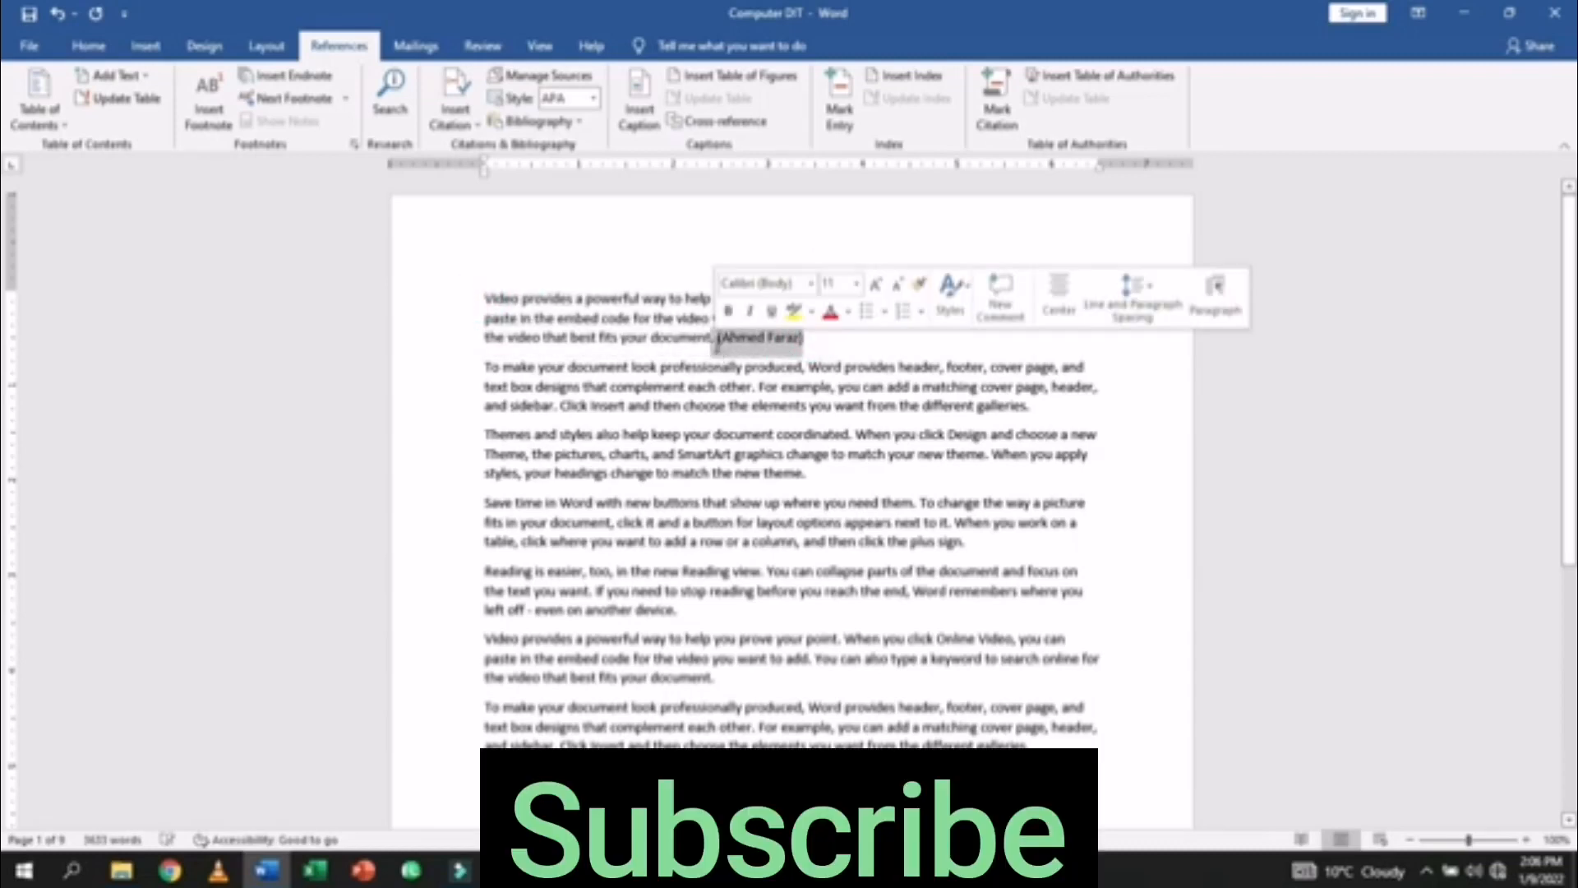
# - Delete the author's name and turn the 'Save time' paragraph red
pyautogui.press('Delete')
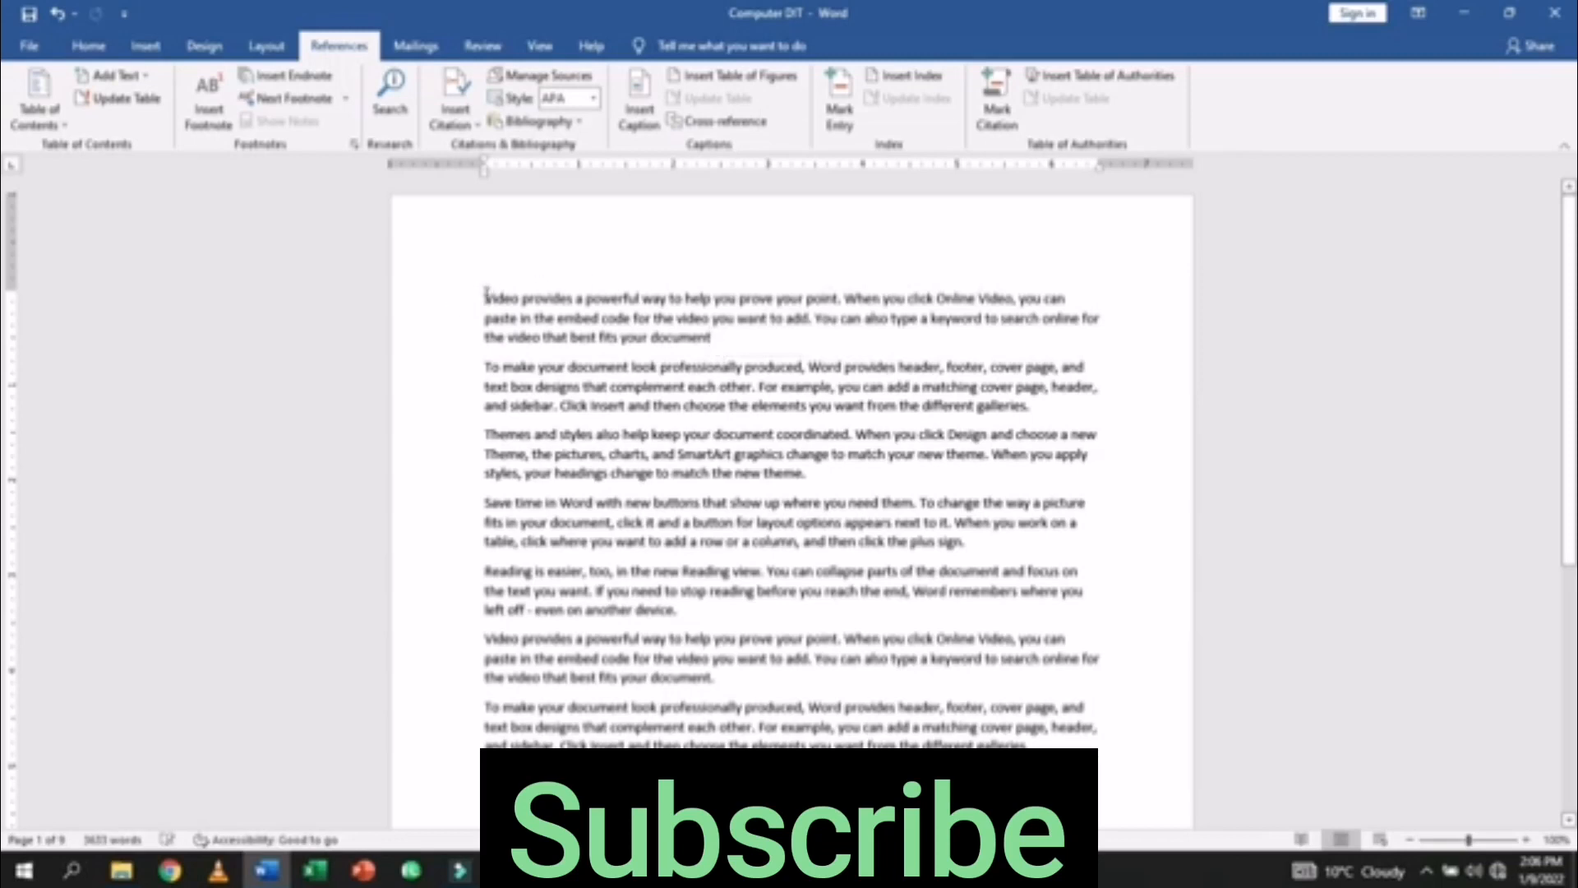
pyautogui.moveTo(484, 296); pyautogui.dragTo(714, 339)
pyautogui.moveTo(483, 499); pyautogui.dragTo(969, 542)
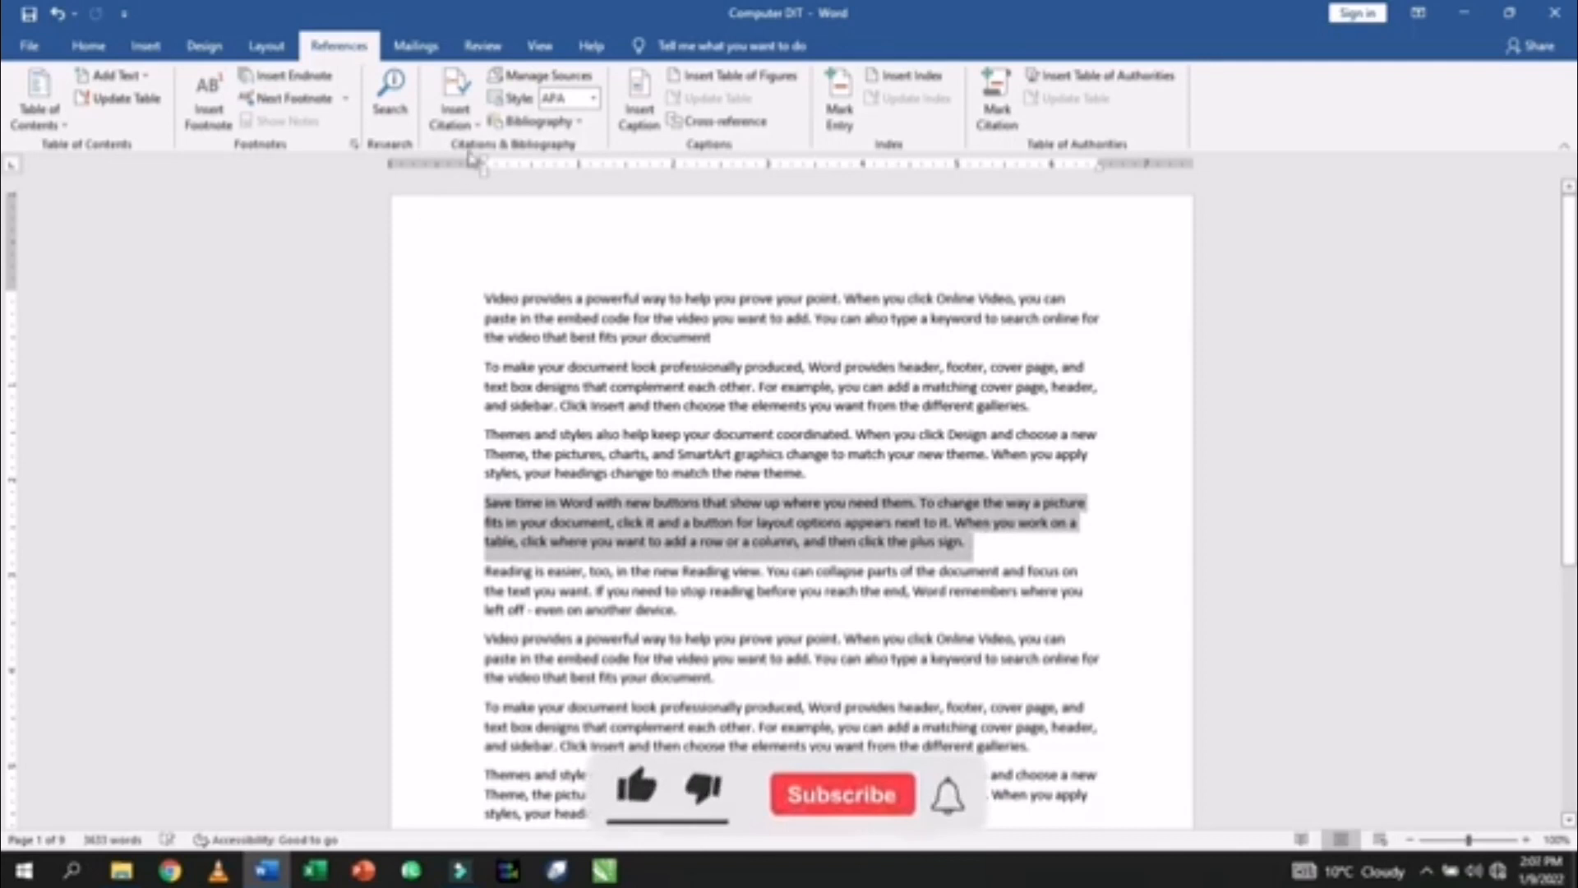
pyautogui.click(95, 46)
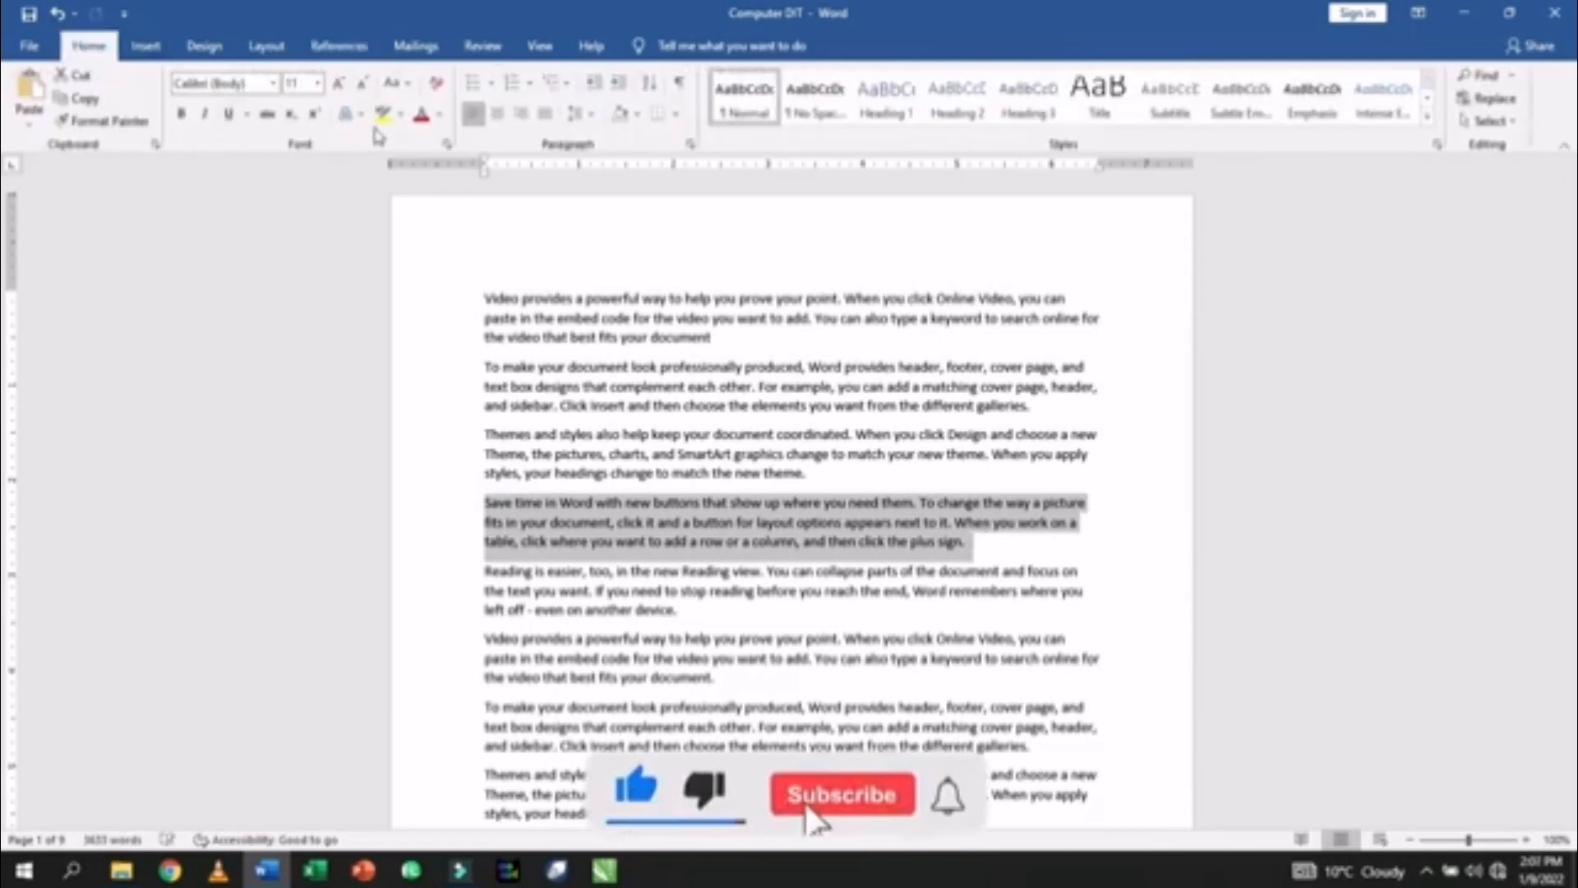
pyautogui.click(423, 116)
# - Turn the 'Video provides' and 'Themes and styles' paragraphs green
pyautogui.scroll(-3, 479, 497)
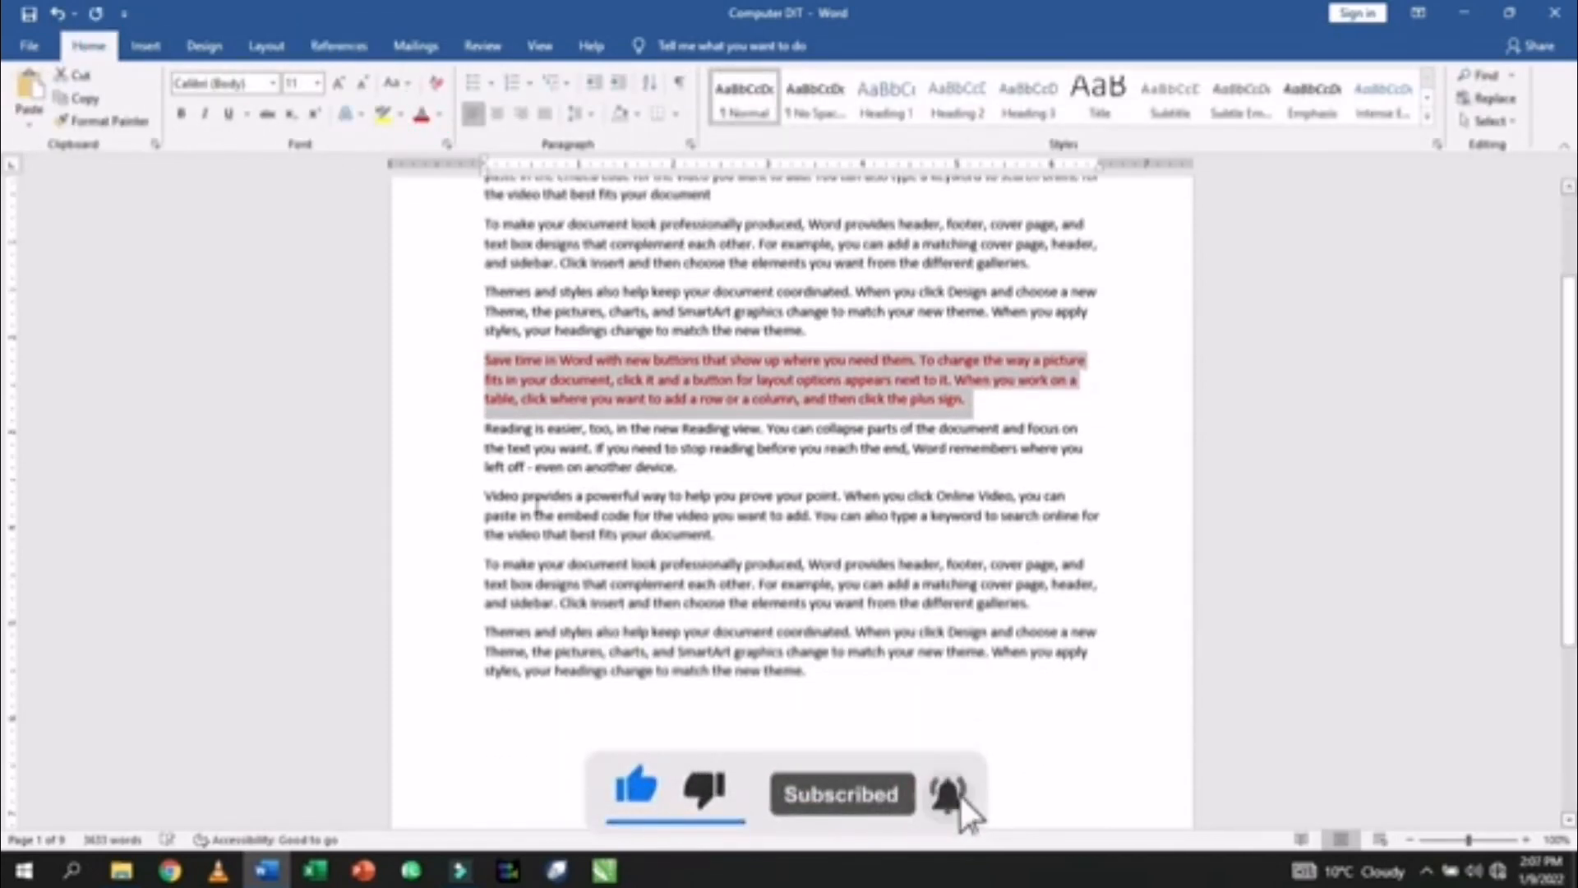
pyautogui.moveTo(479, 498); pyautogui.dragTo(715, 535)
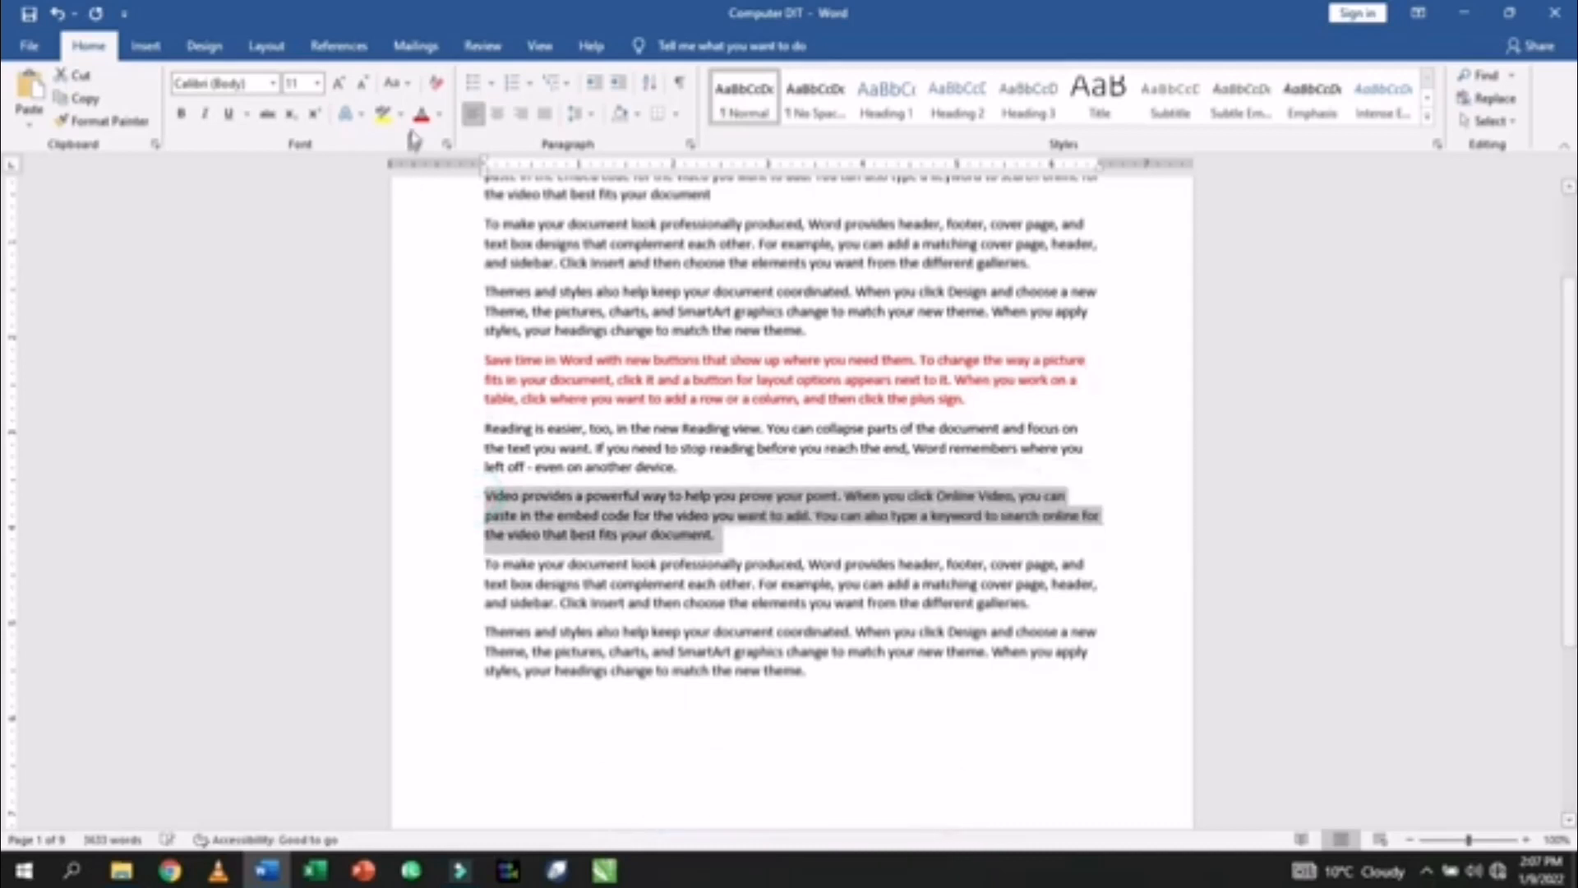
pyautogui.click(441, 122)
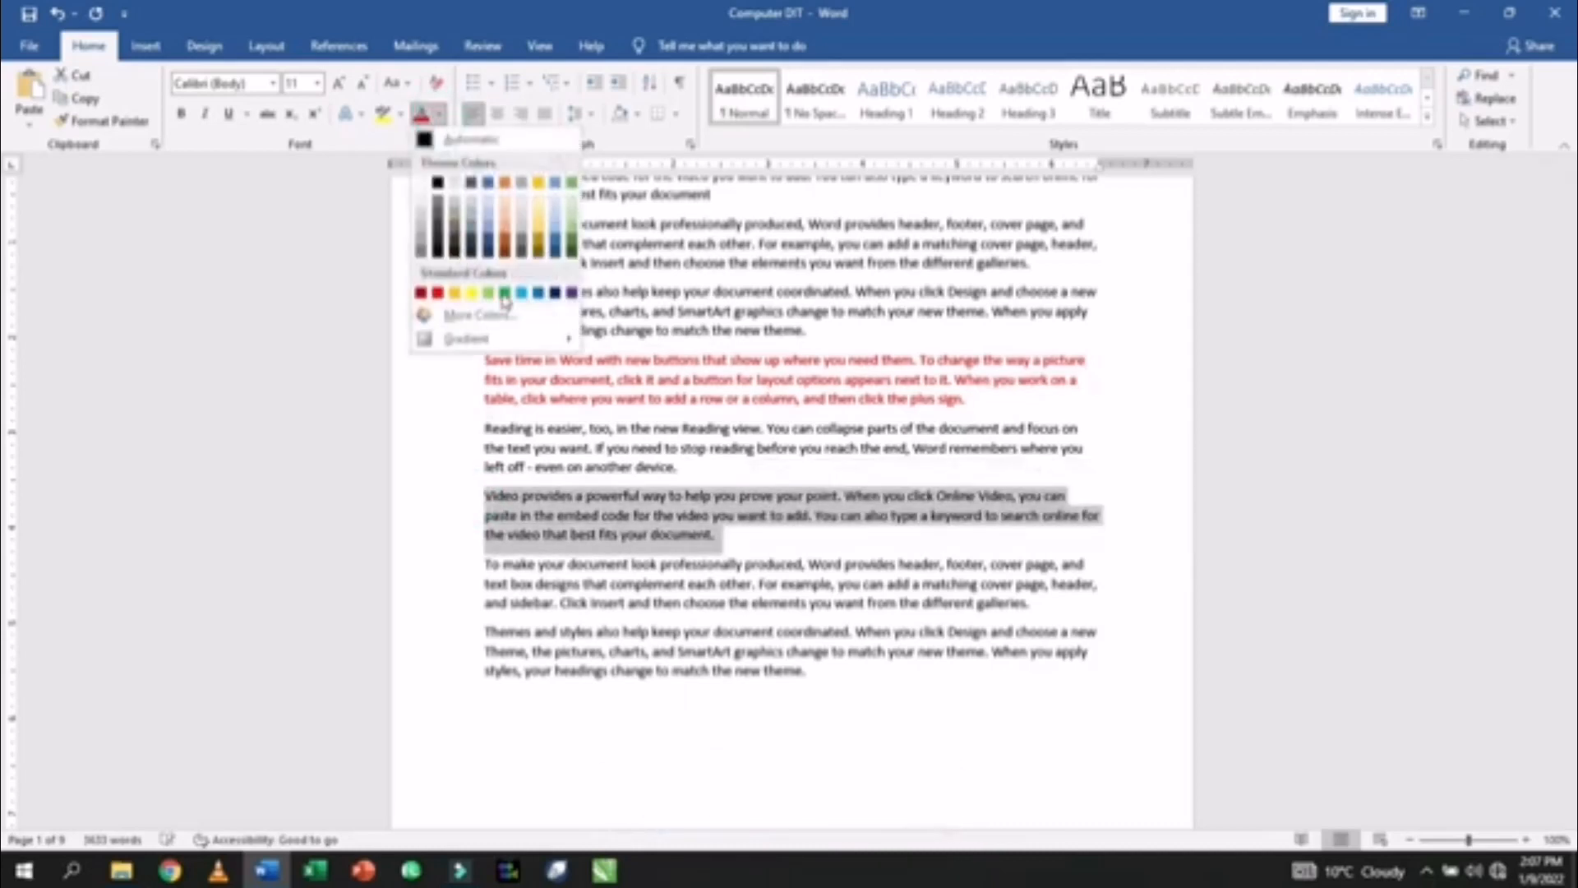
pyautogui.click(502, 294)
pyautogui.moveTo(484, 631); pyautogui.dragTo(817, 672)
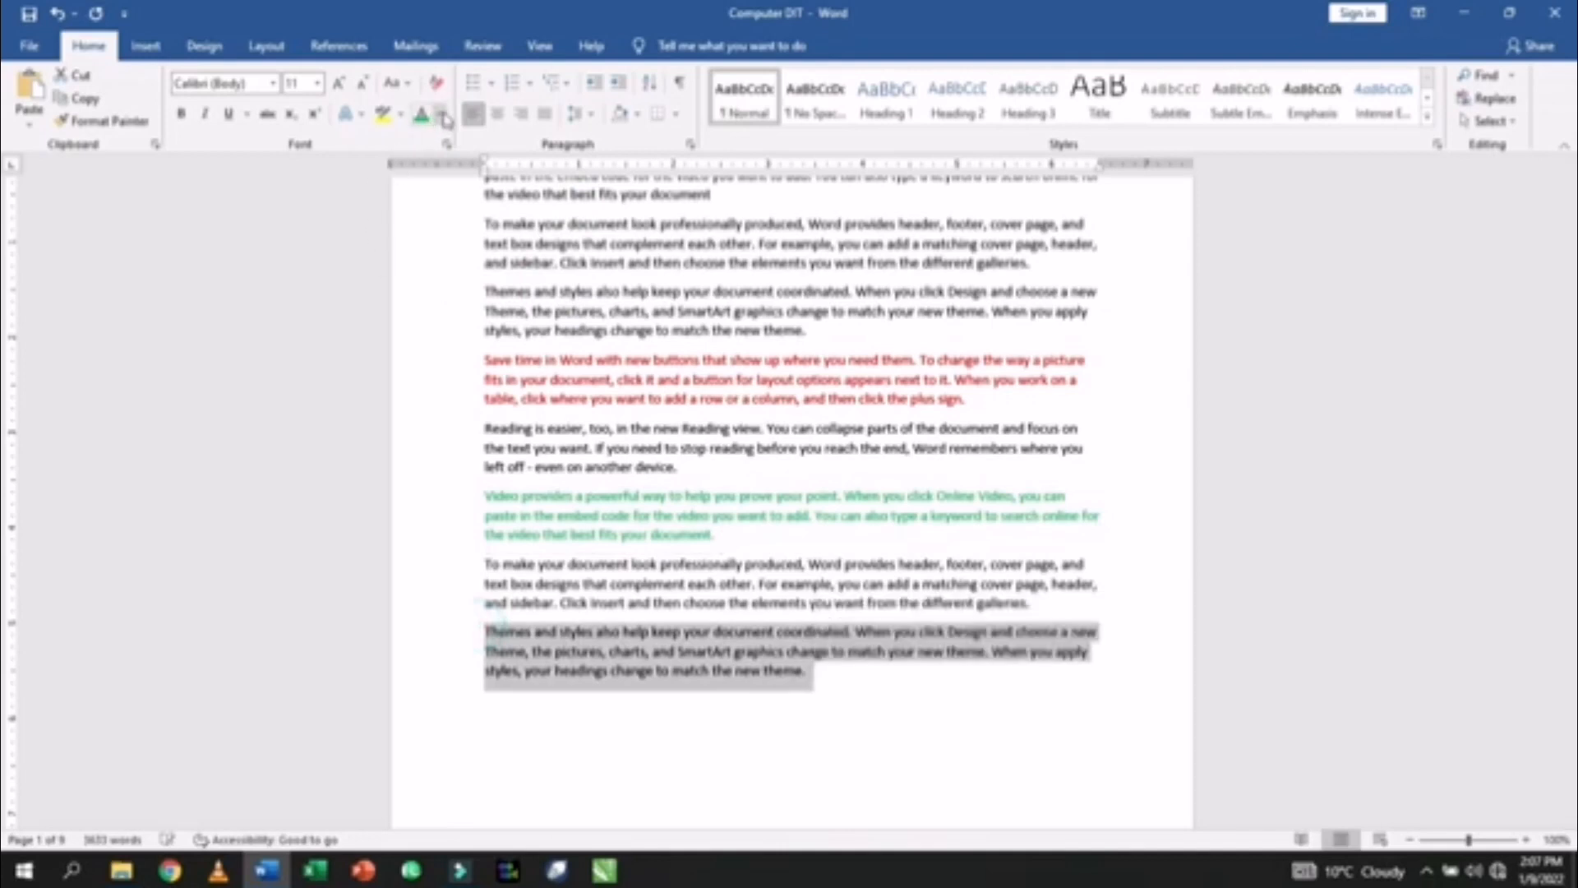
pyautogui.click(444, 117)
pyautogui.click(505, 294)
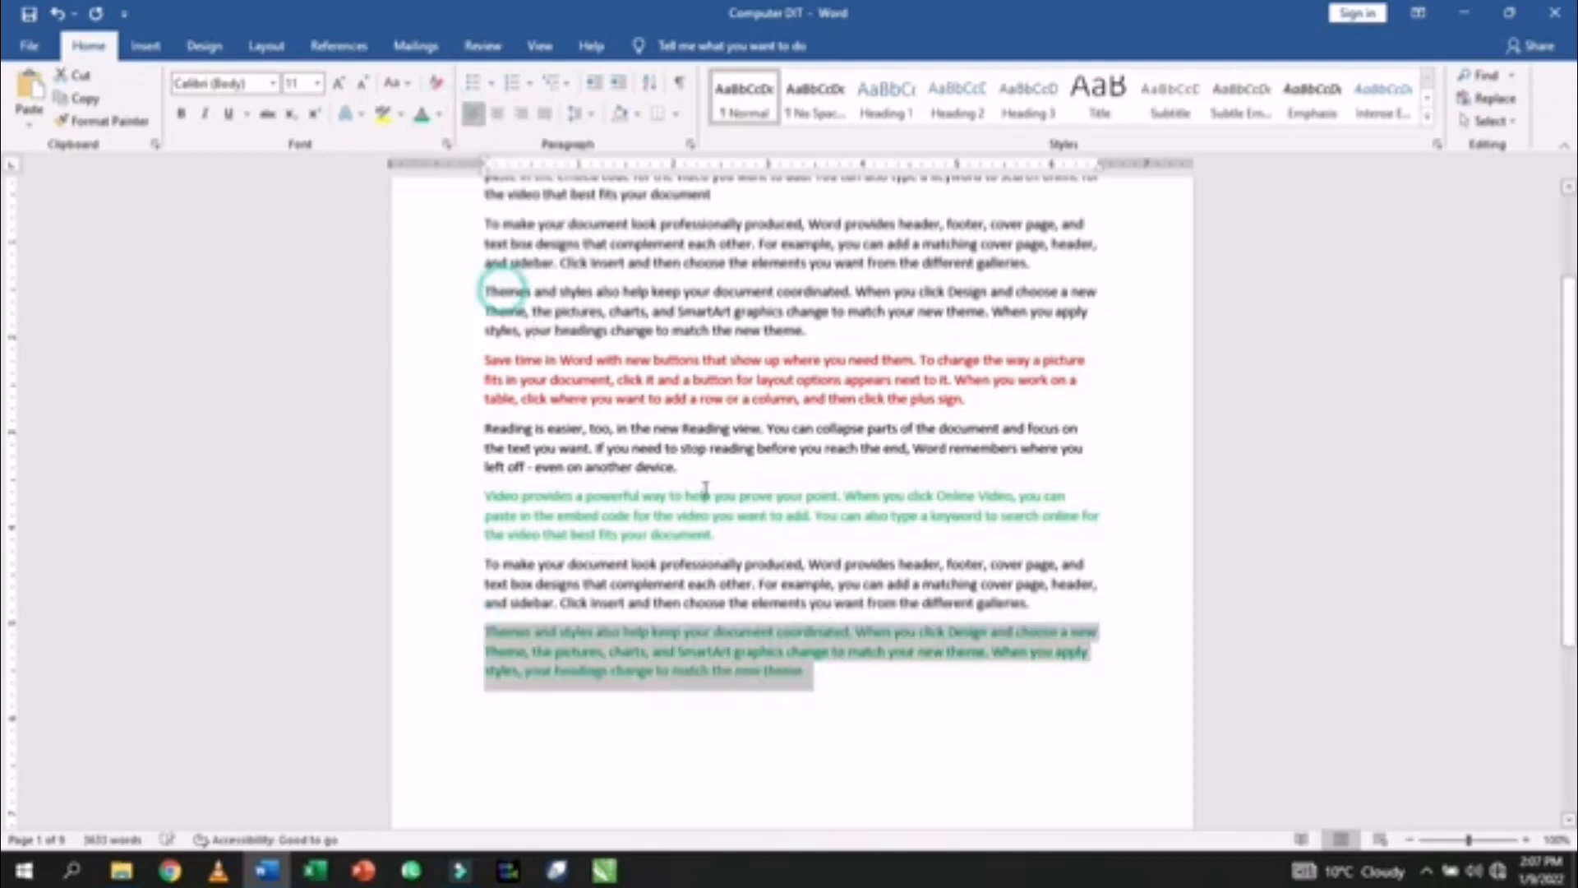
# - Place the insertion point at the end of the red paragraph
pyautogui.click(835, 681)
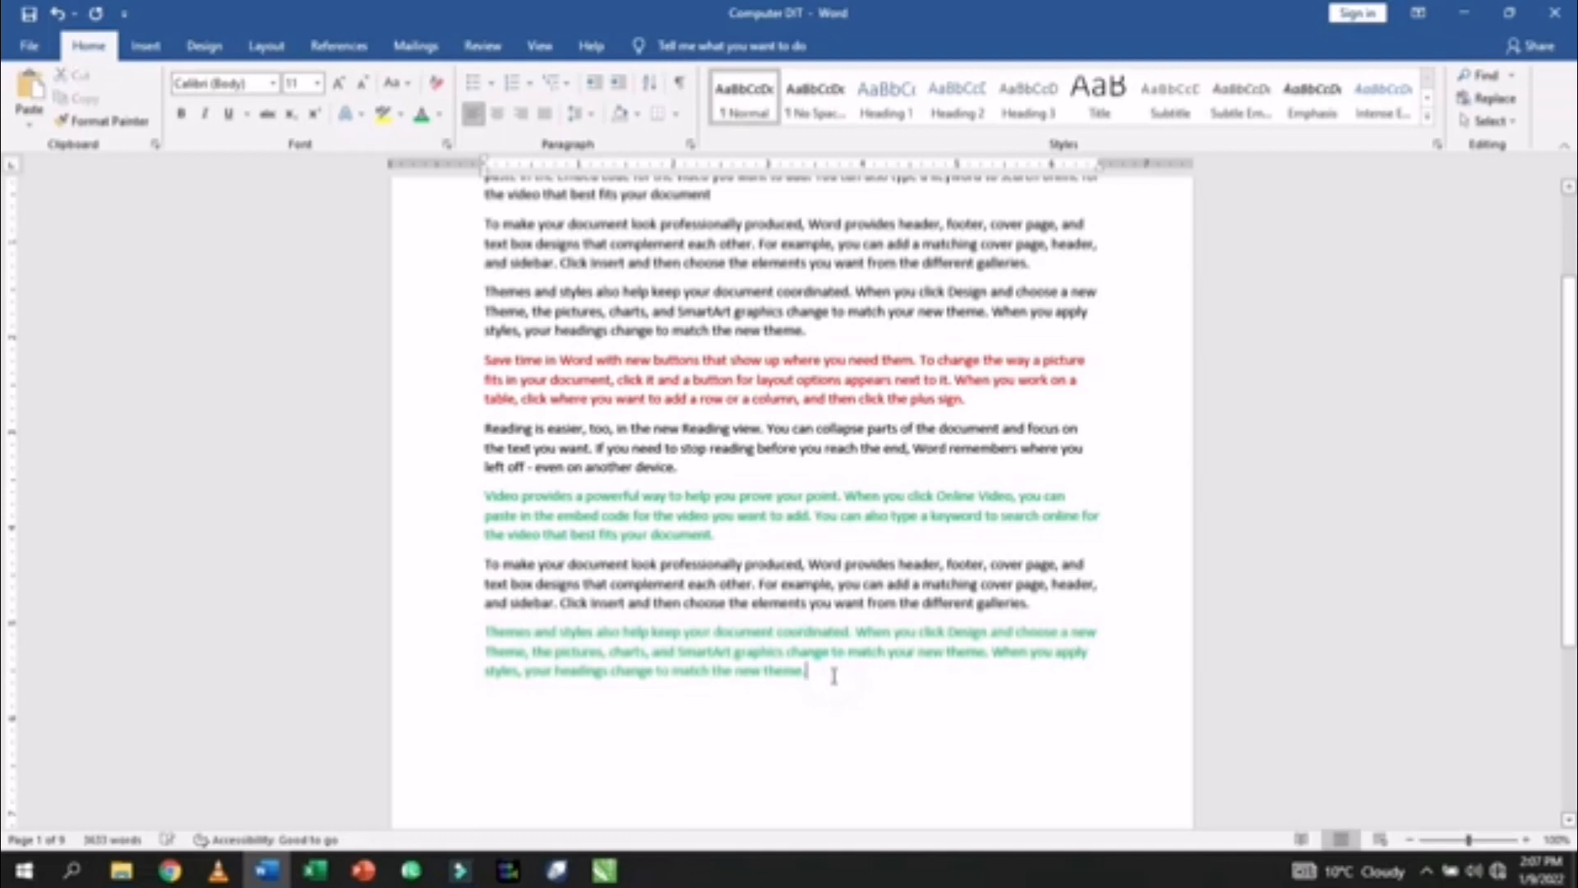
pyautogui.click(737, 541)
pyautogui.scroll(2, 902, 421)
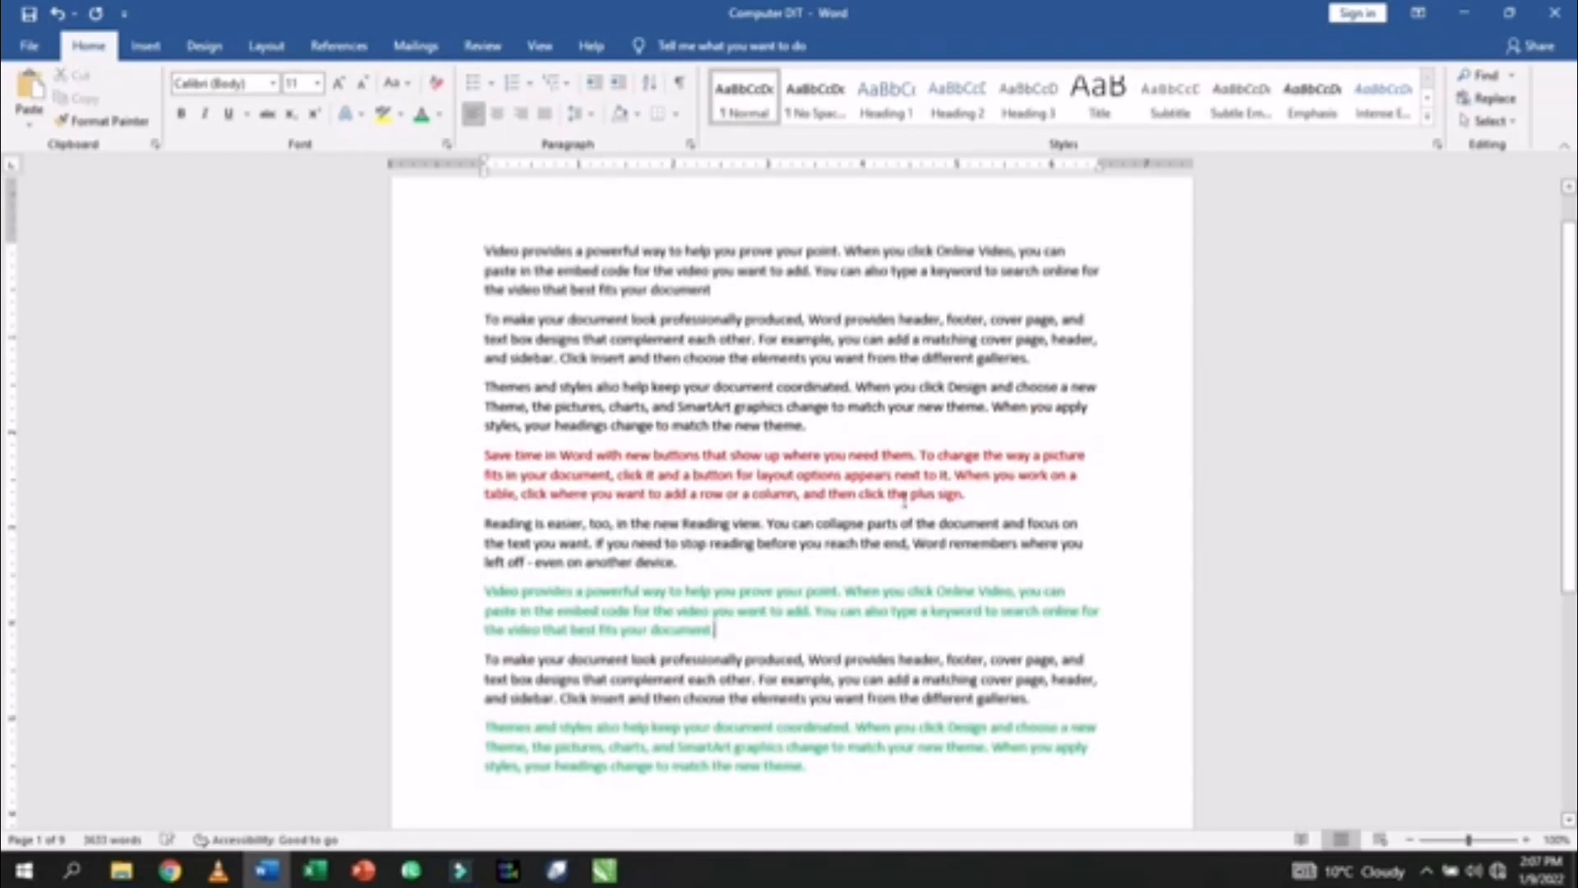
pyautogui.click(969, 503)
# - Start a new citation source from the References Insert Citation menu
pyautogui.click(338, 46)
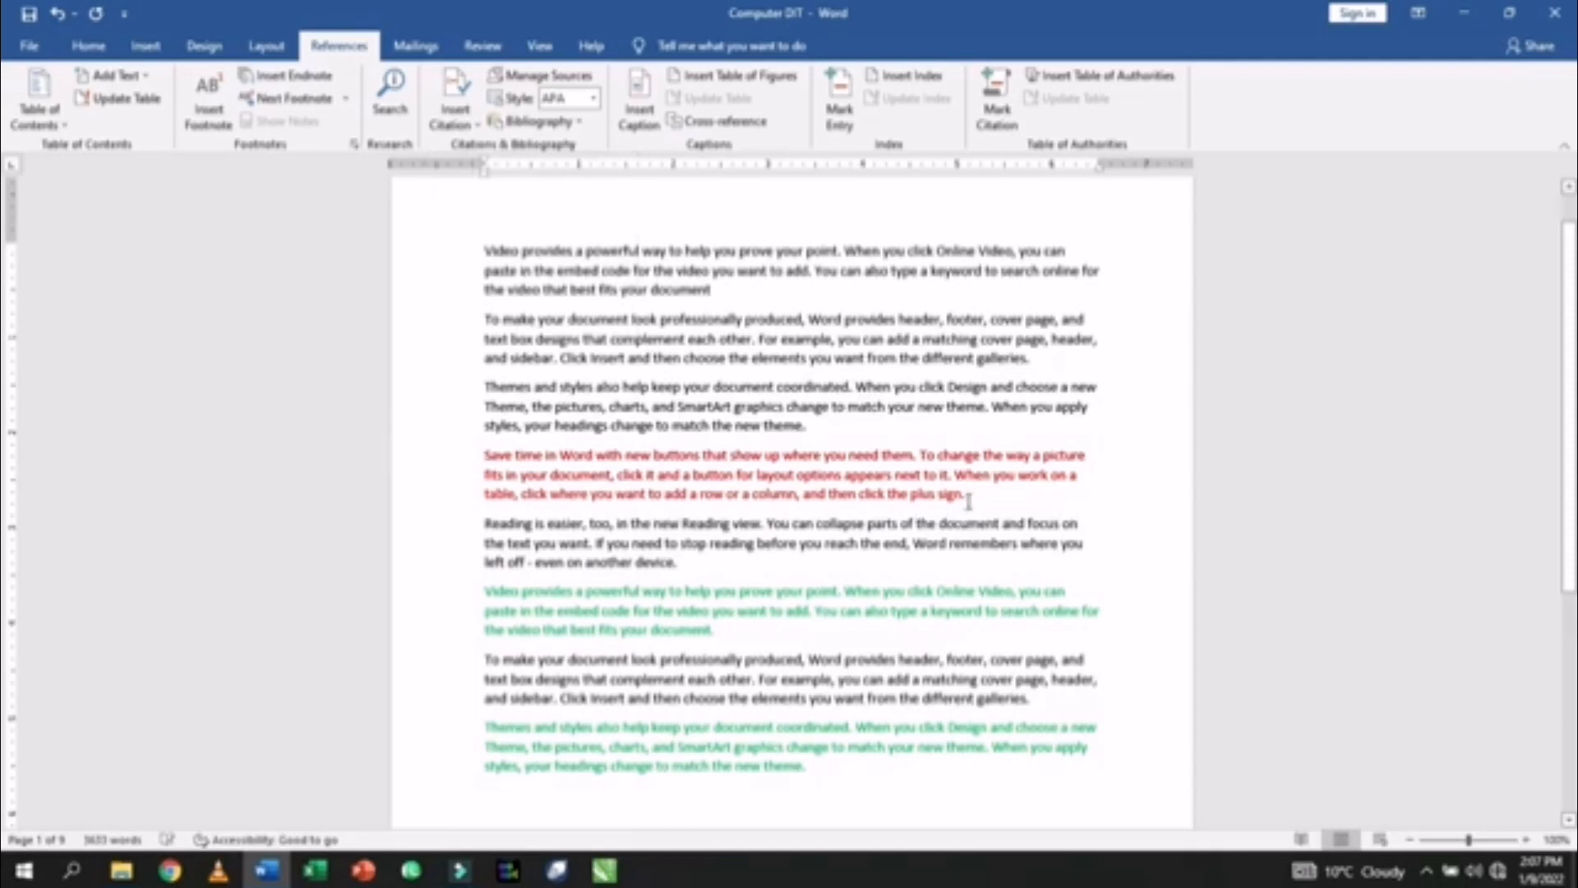
pyautogui.click(477, 125)
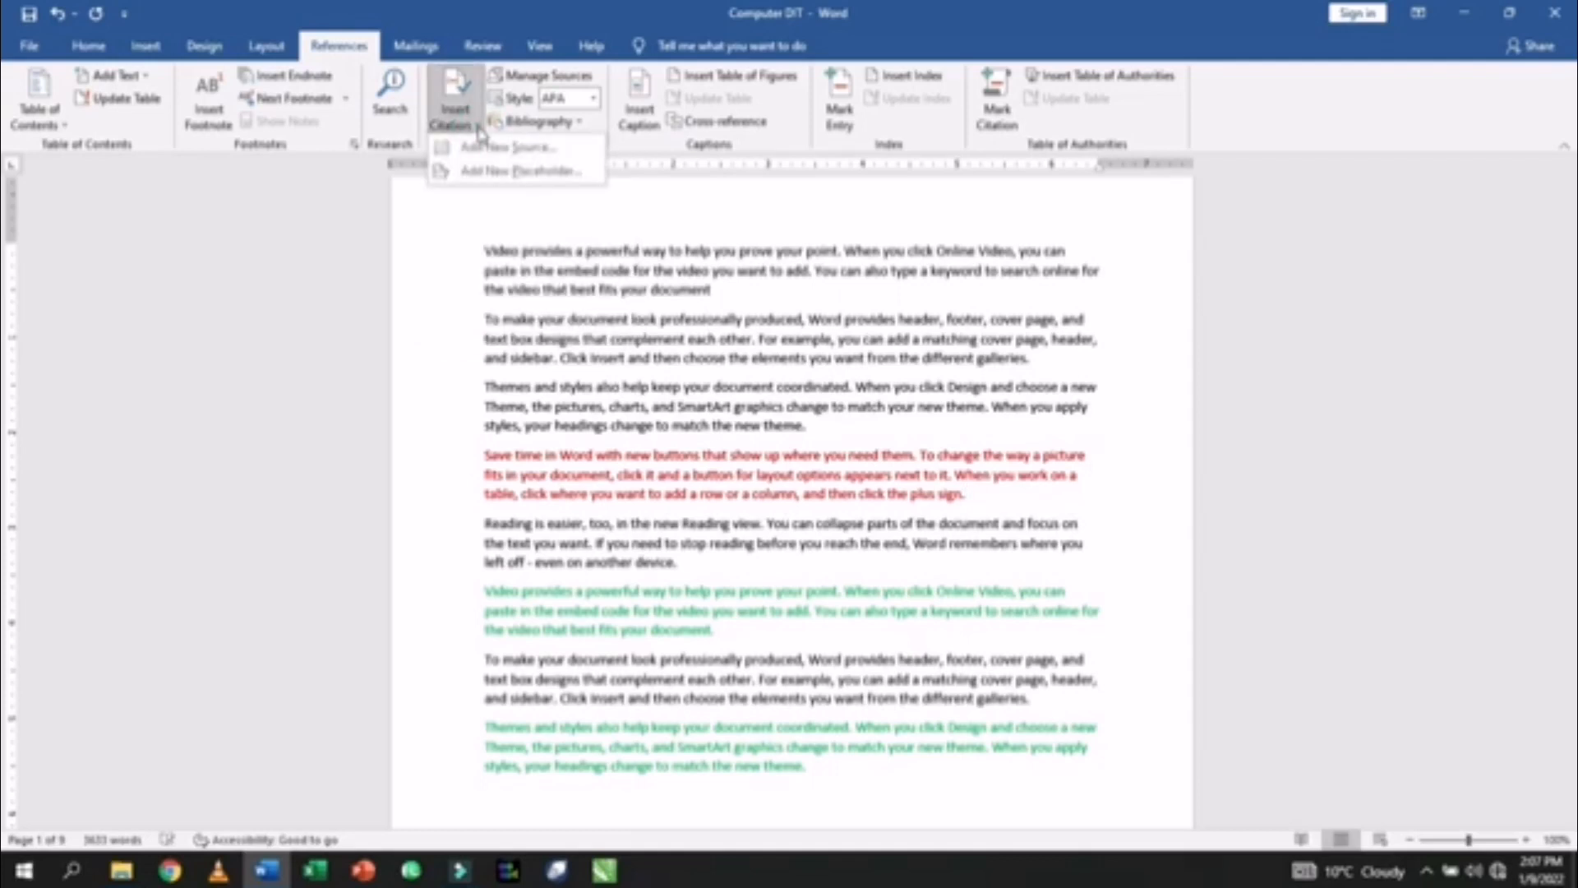
pyautogui.click(485, 155)
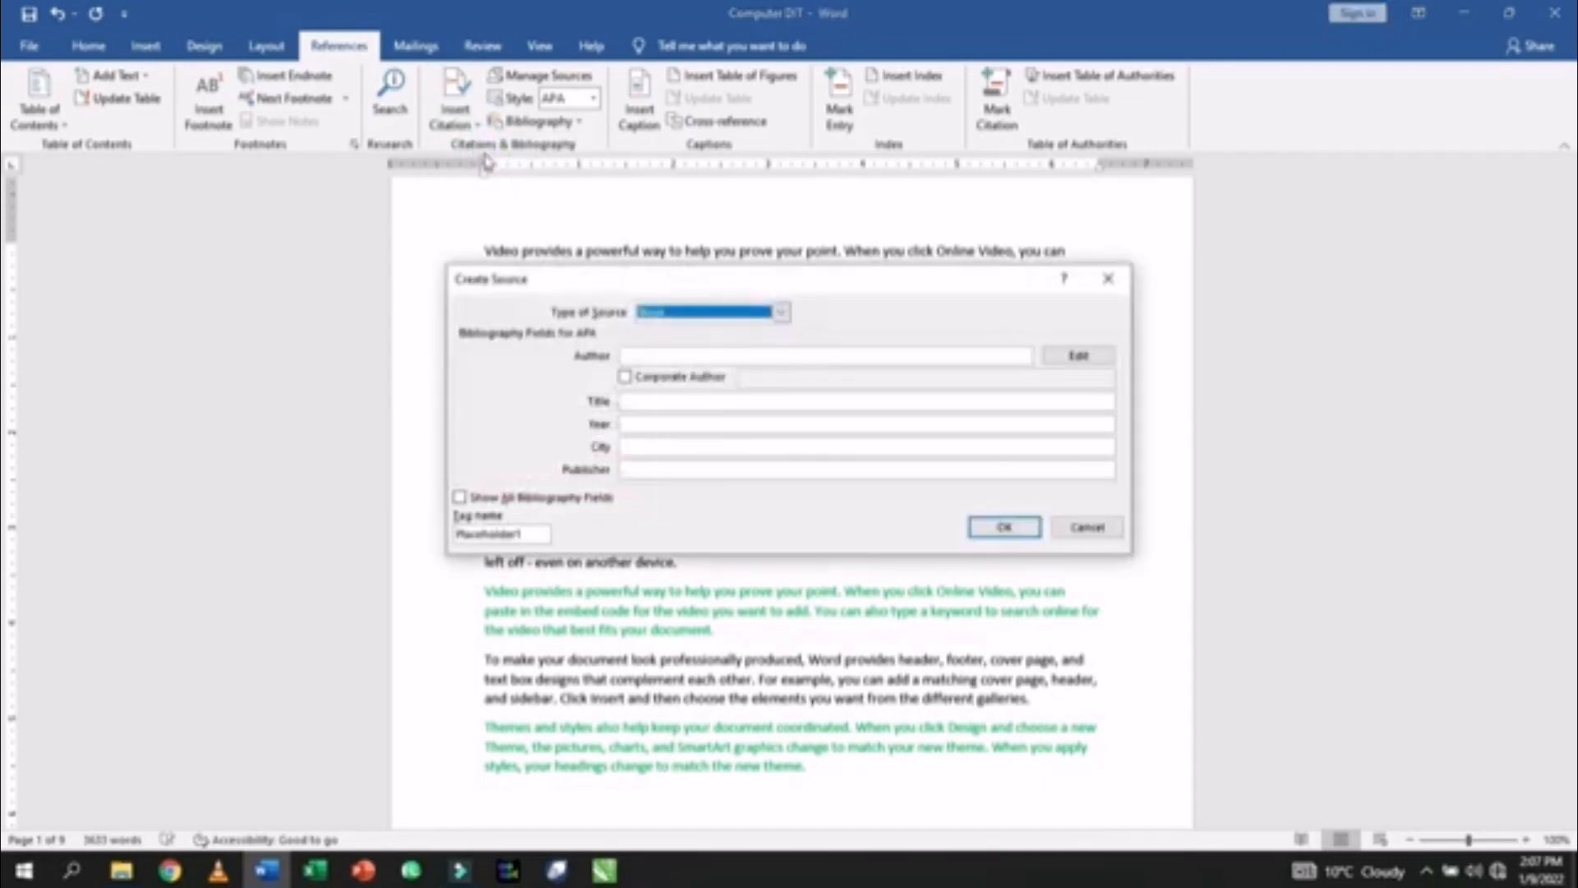
# - Set the new source's type to Book
pyautogui.moveTo(577, 279); pyautogui.dragTo(501, 85)
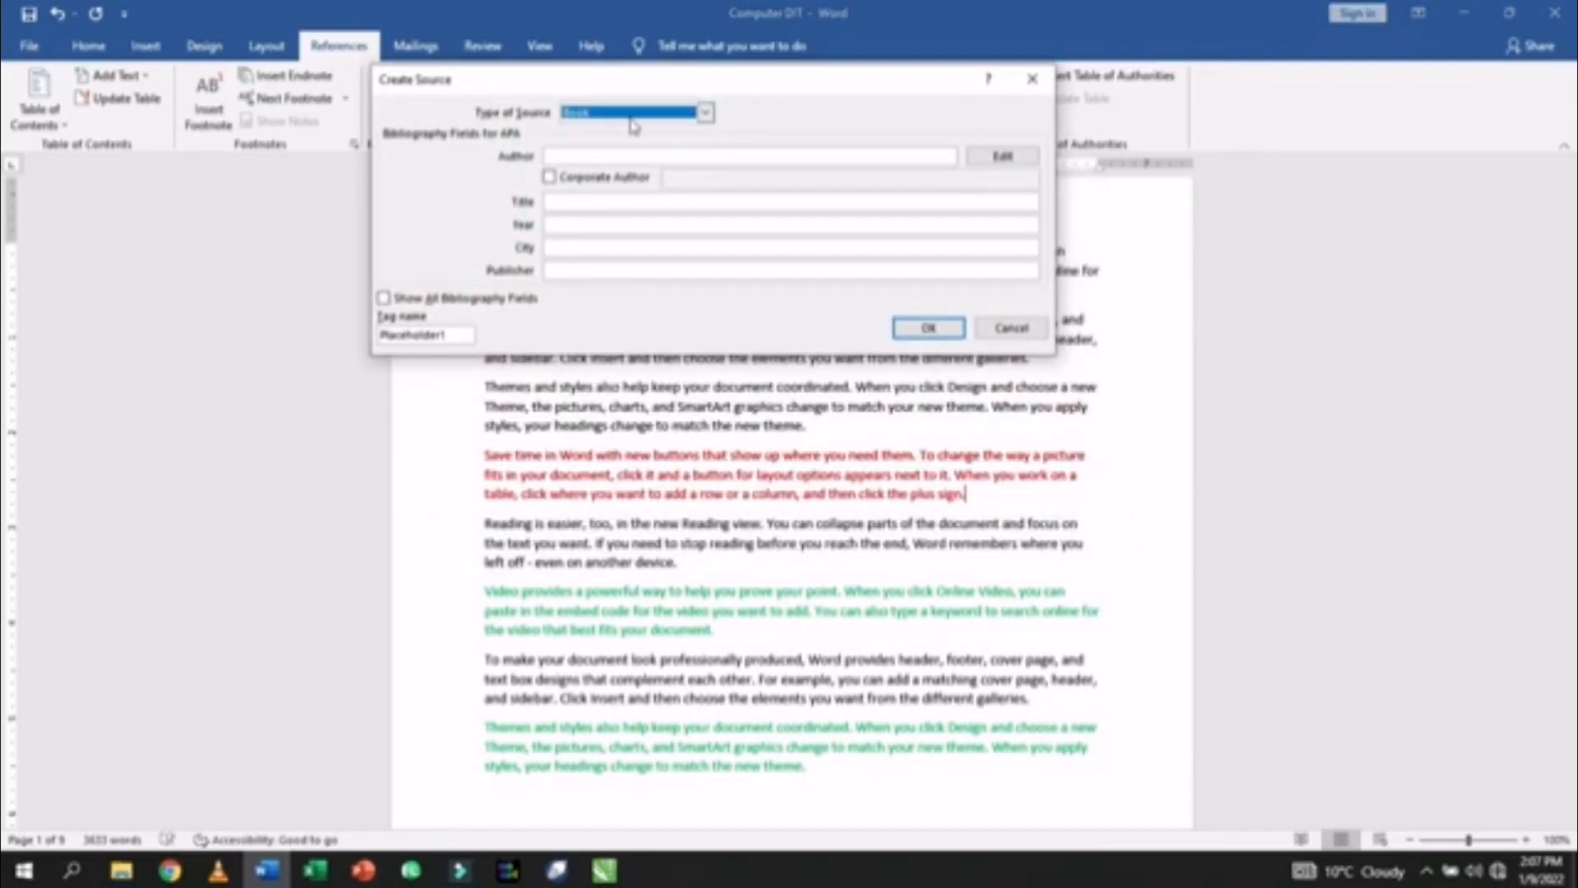
pyautogui.click(705, 113)
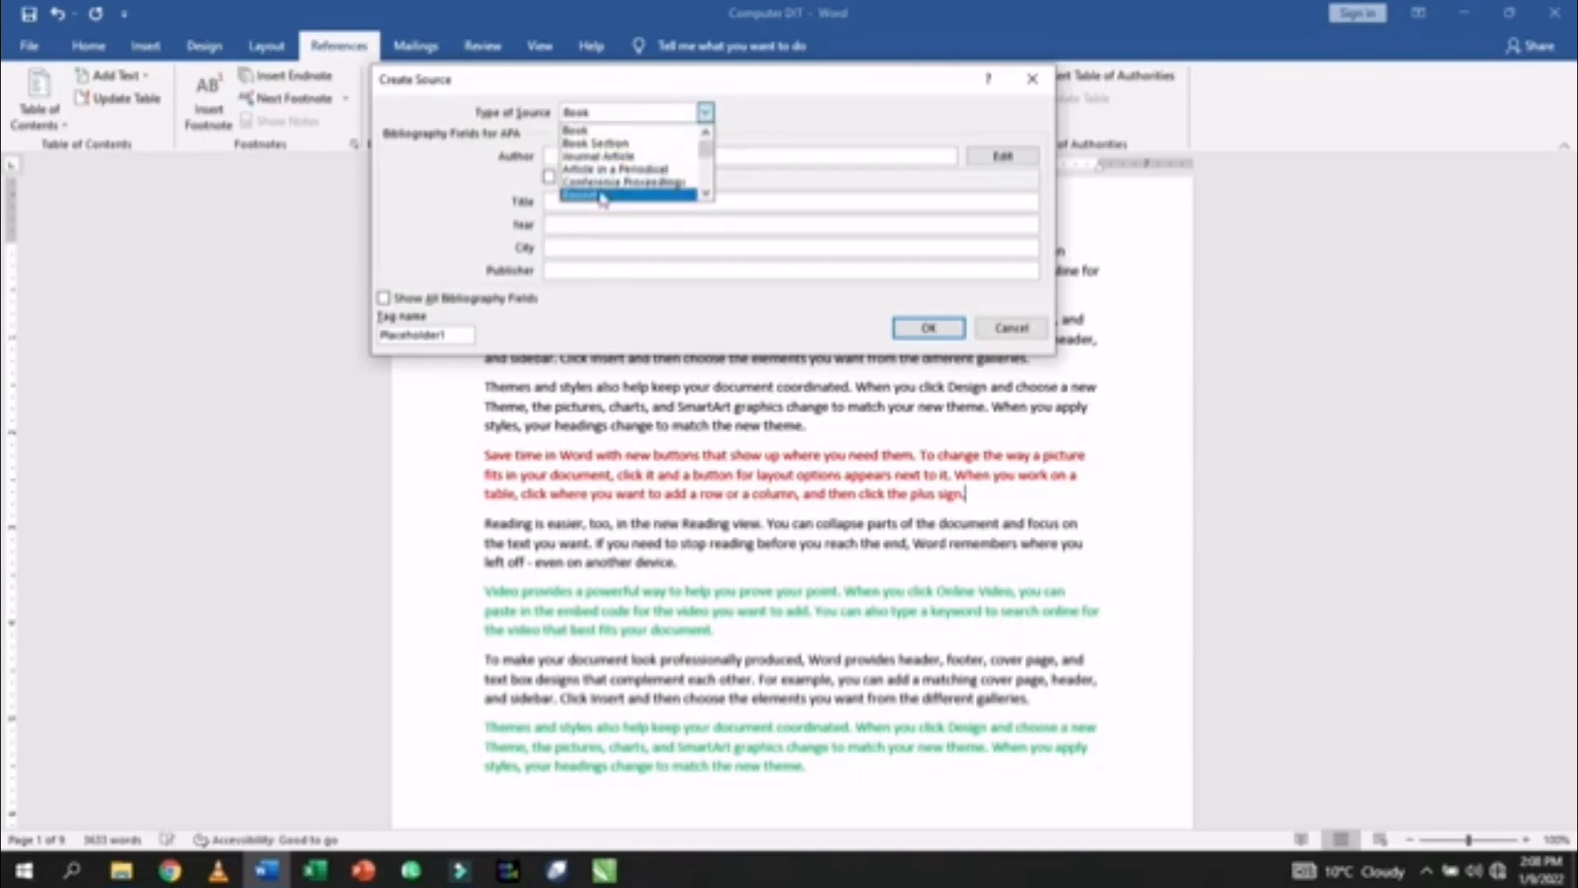
pyautogui.scroll(-2, 706, 169)
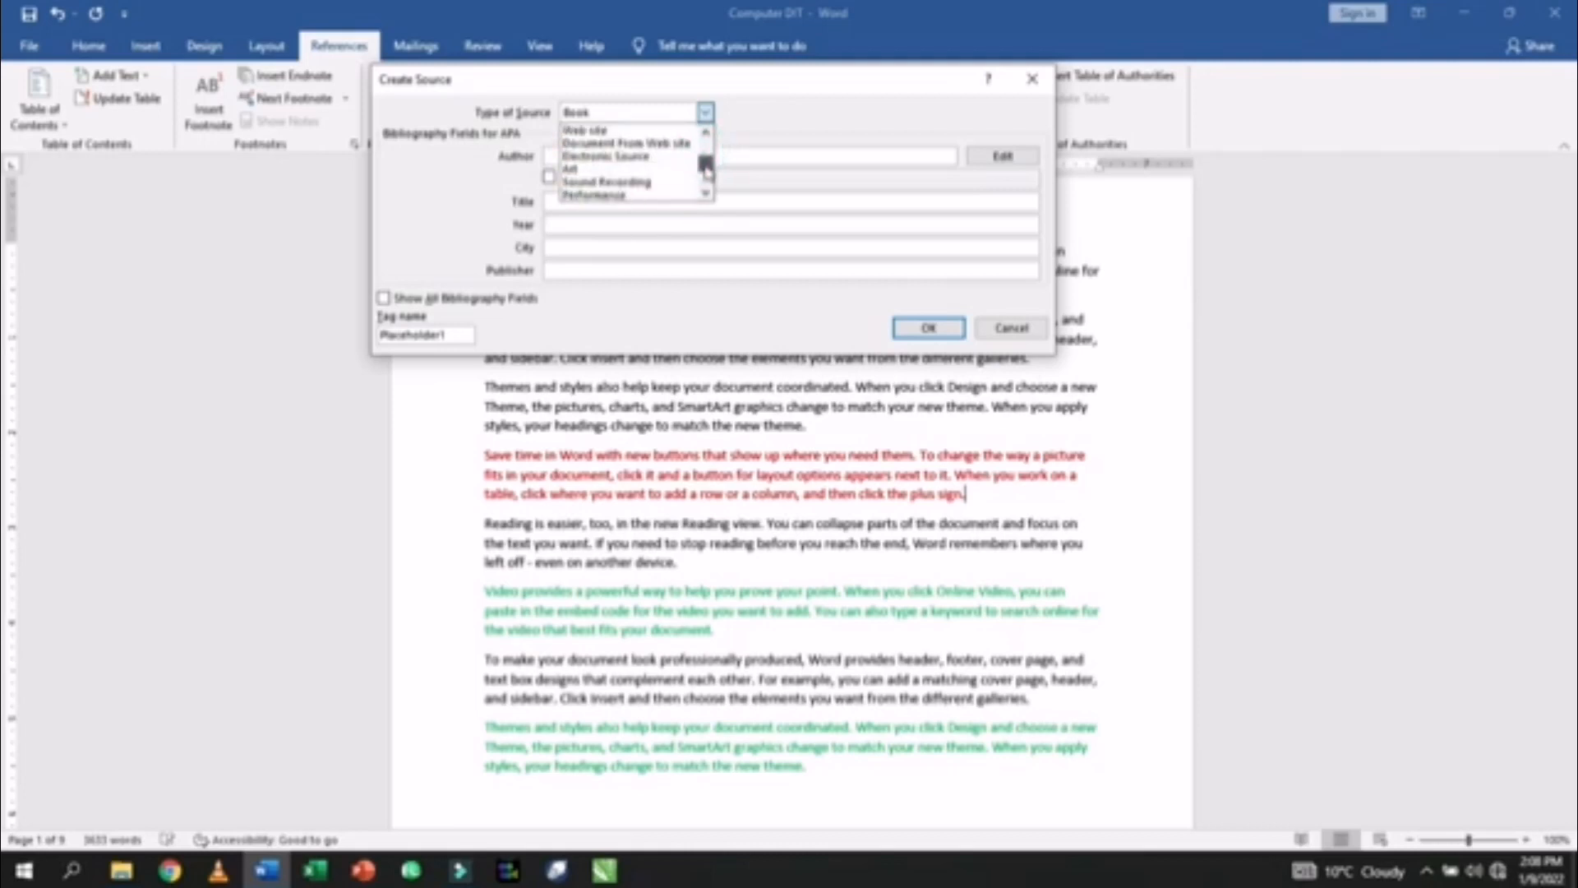
pyautogui.moveTo(705, 168); pyautogui.dragTo(706, 176)
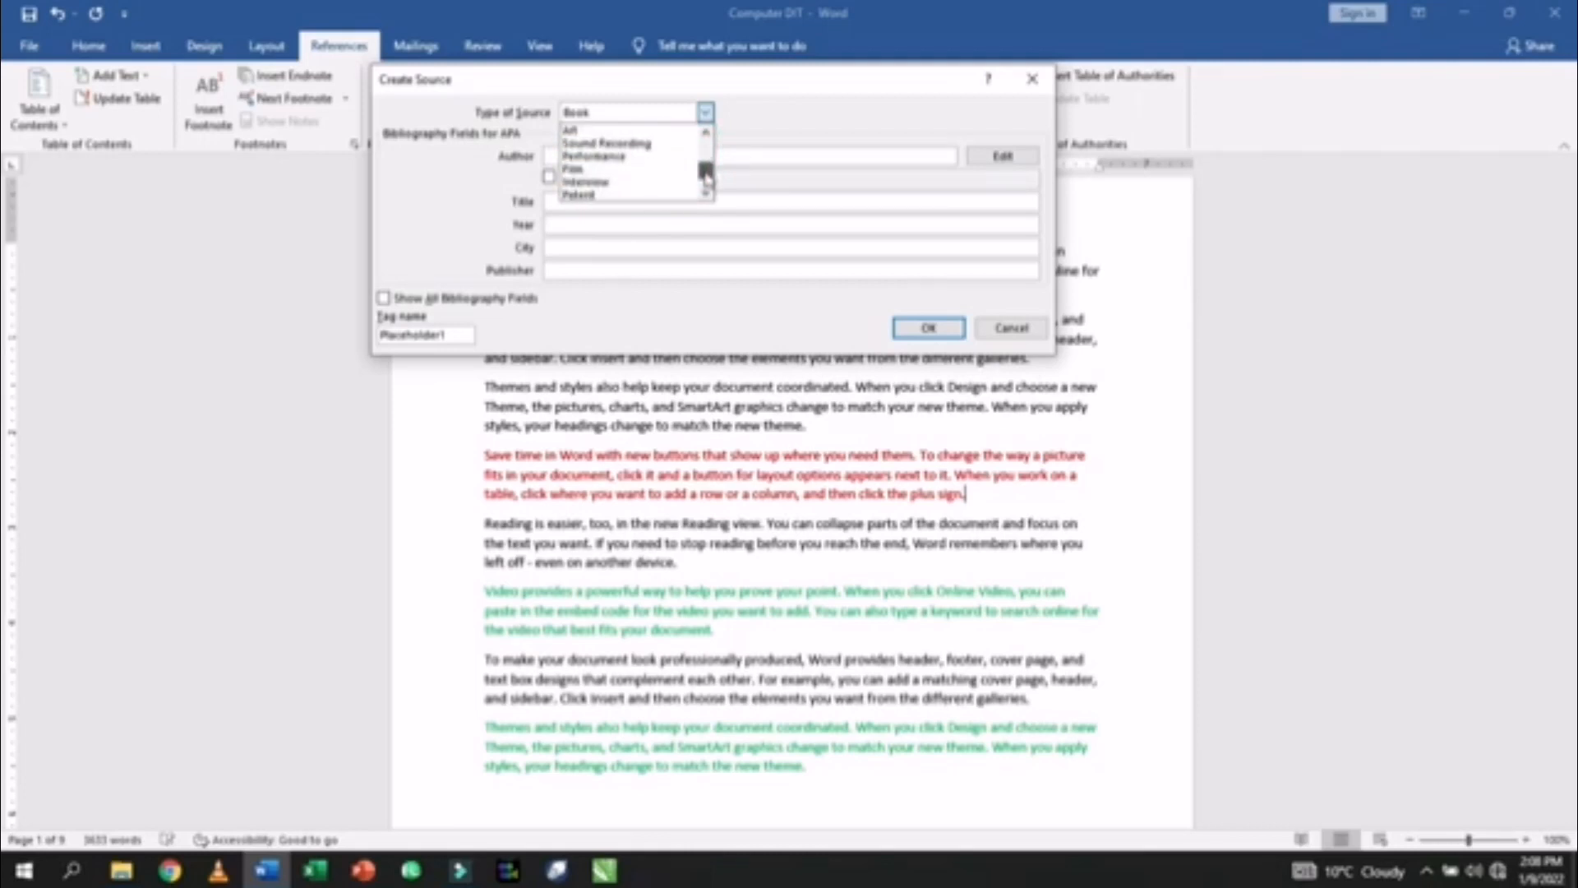
pyautogui.moveTo(706, 176); pyautogui.dragTo(709, 146)
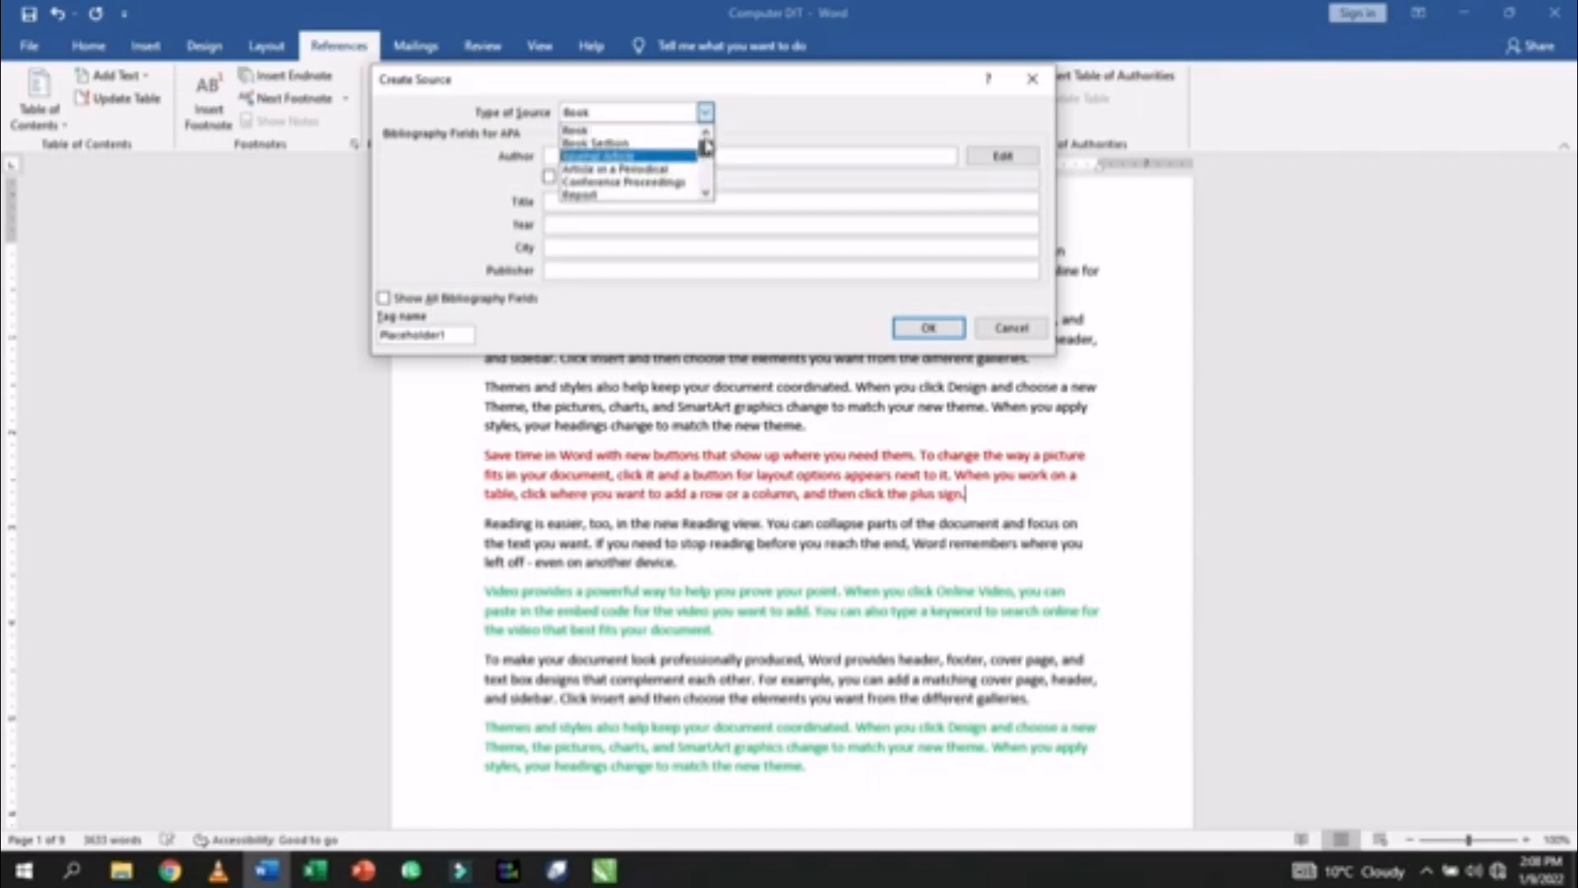
pyautogui.click(587, 134)
# - Enter the author, title History of Balochistan, year 2012, city Quetta and publisher, then insert it
pyautogui.click(575, 155)
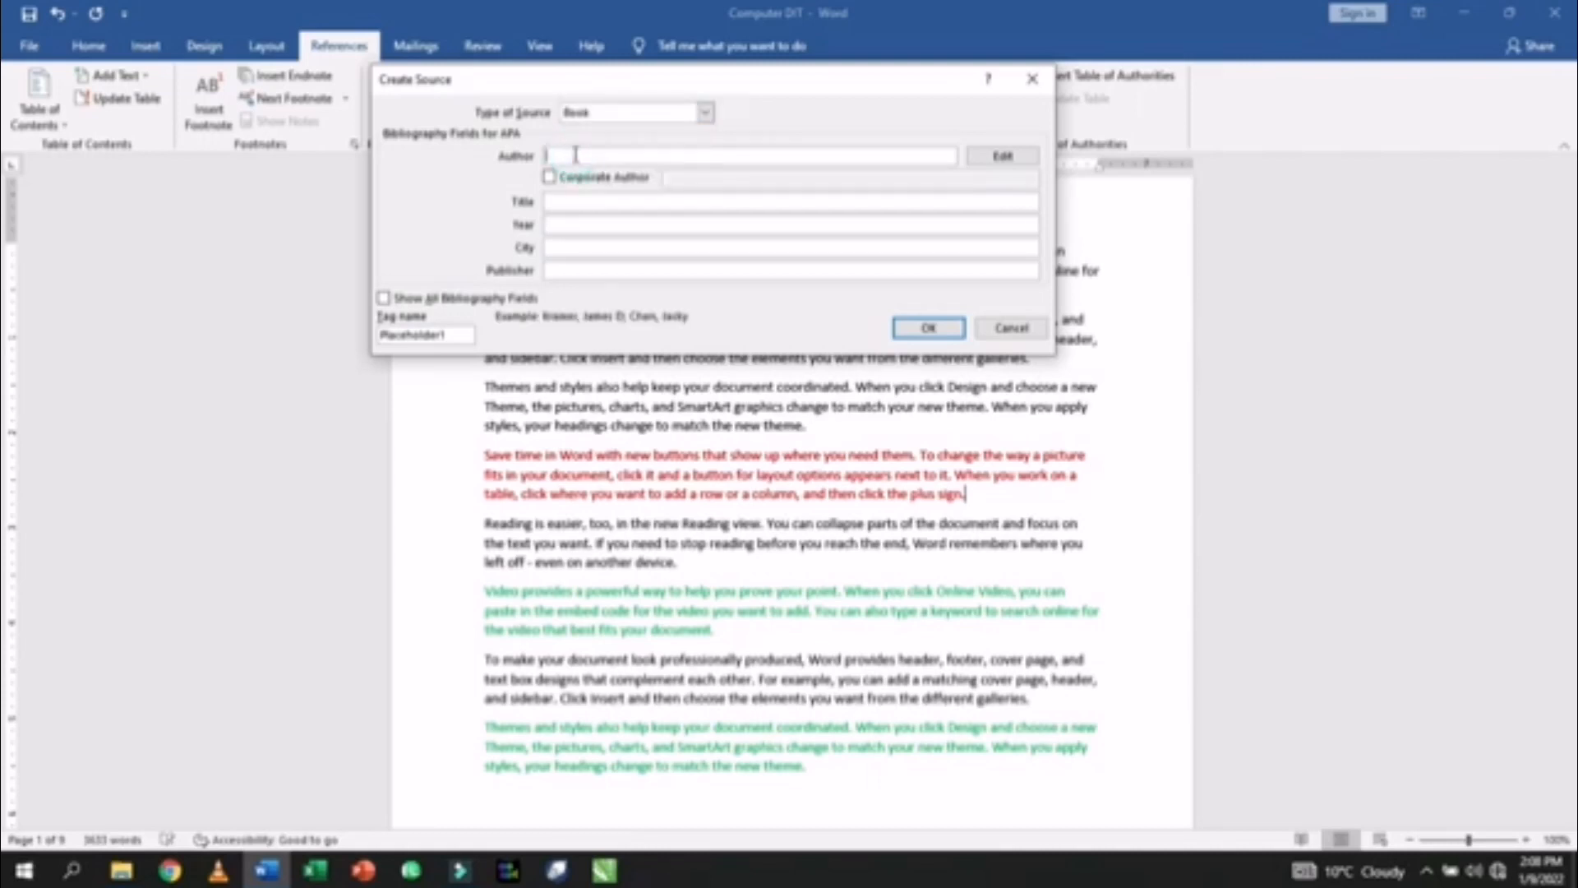
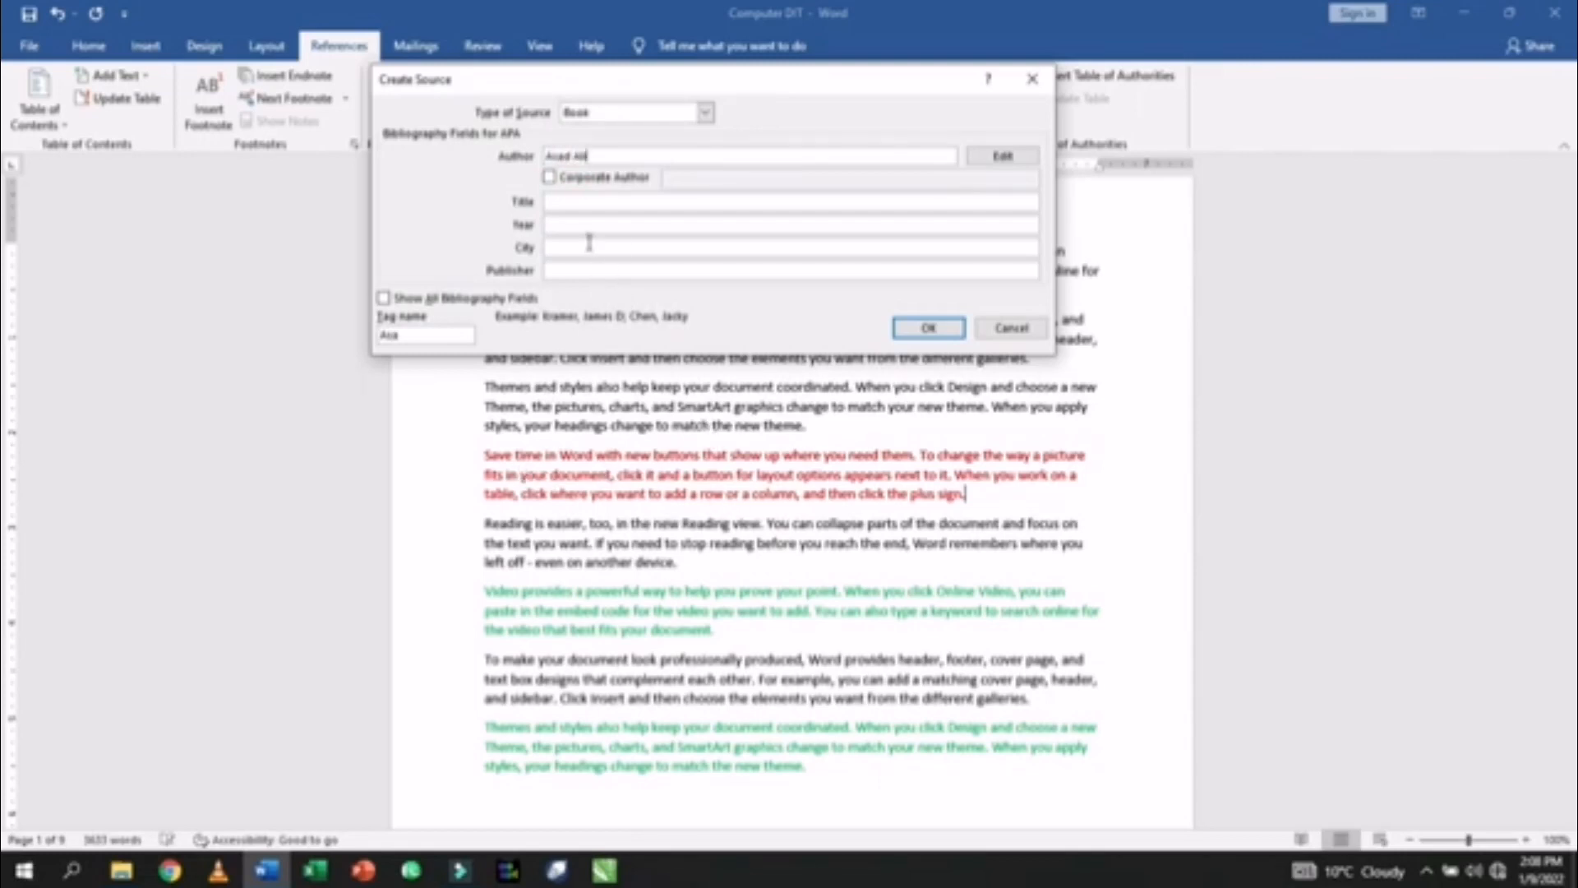
pyautogui.click(565, 203)
pyautogui.write('History of Balochistan')
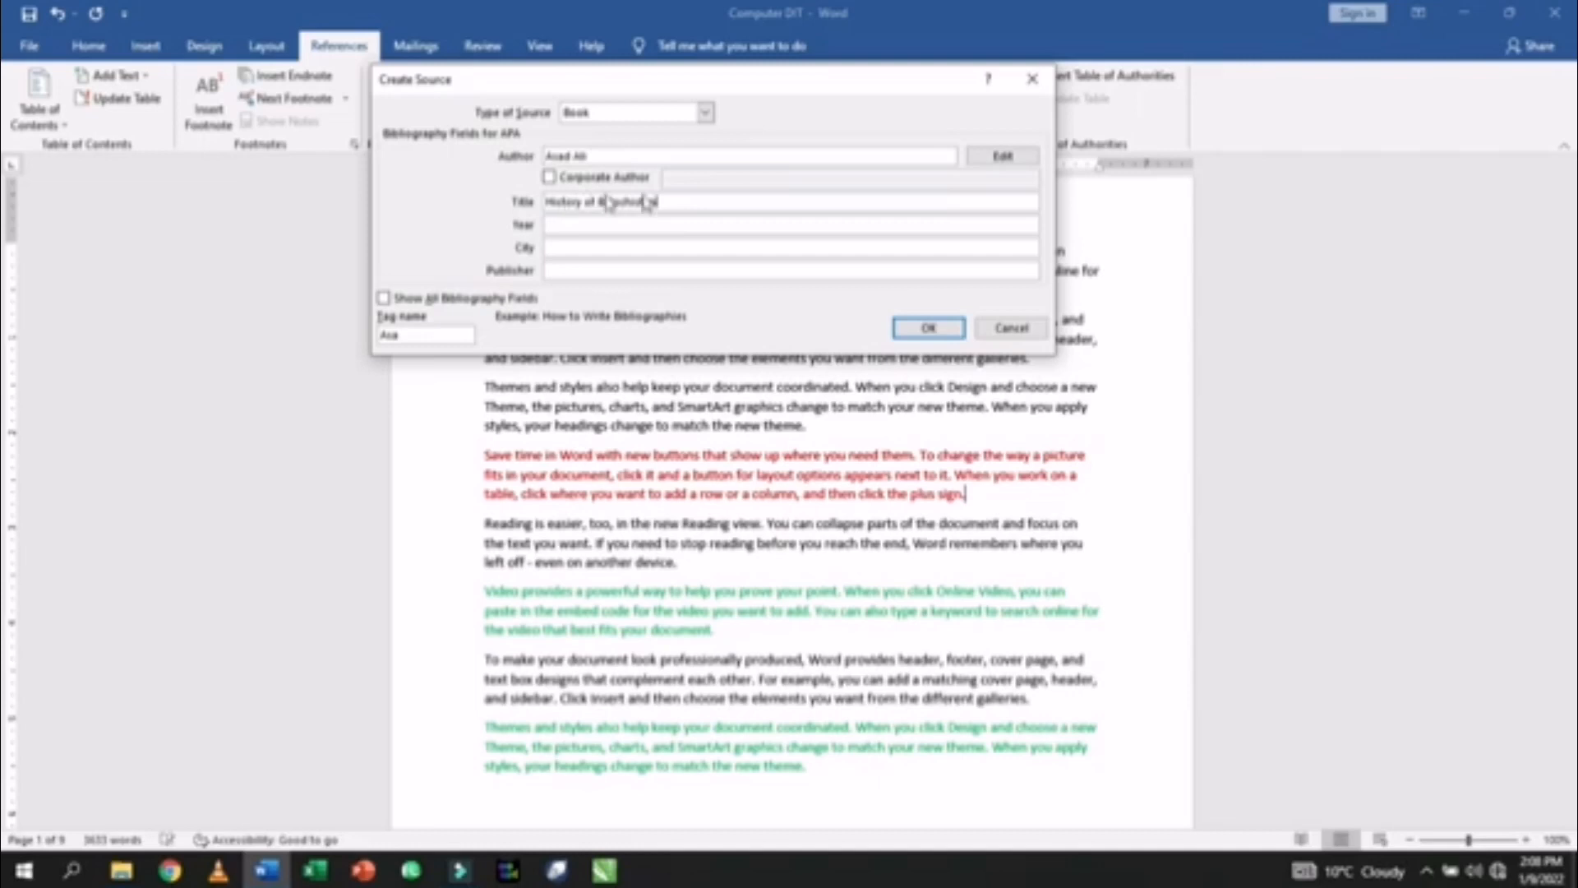
pyautogui.click(594, 226)
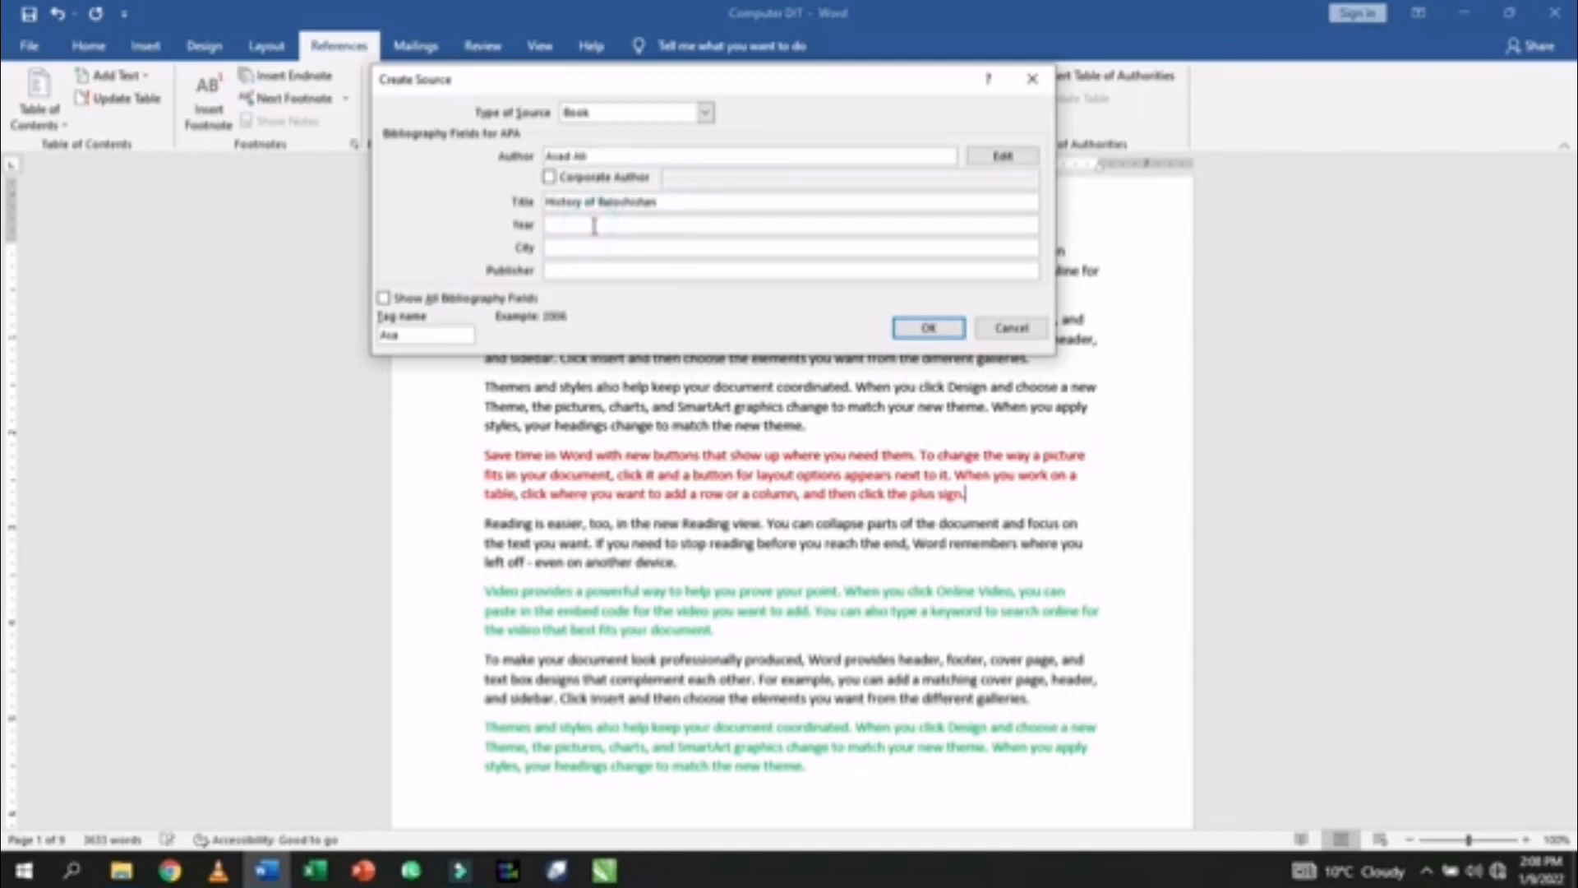
pyautogui.write('2012')
pyautogui.click(585, 244)
pyautogui.write('C')
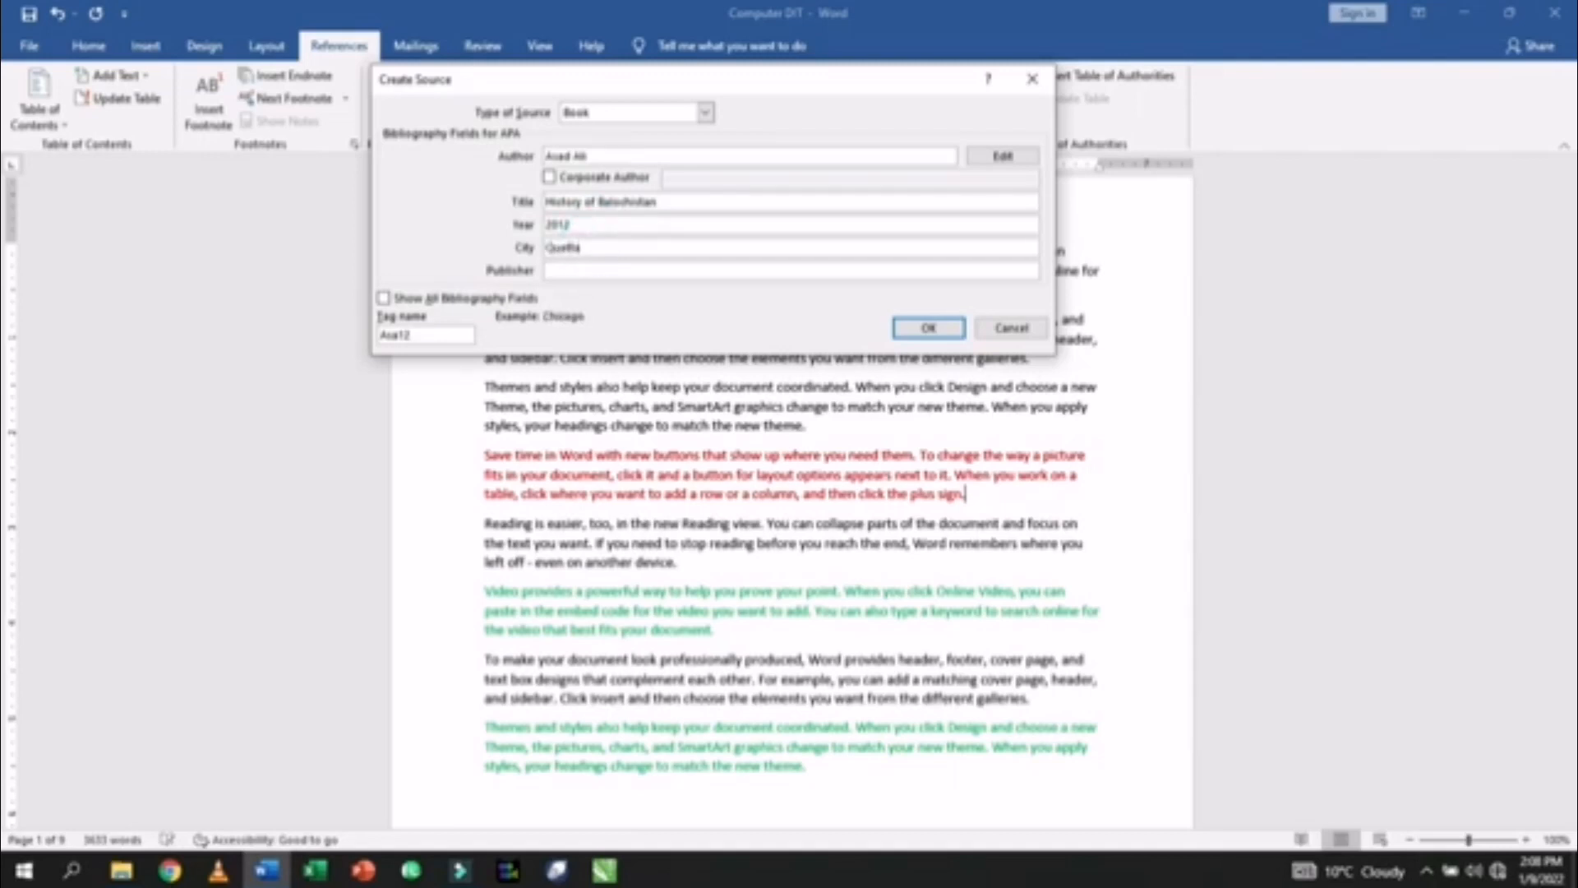
pyautogui.click(574, 267)
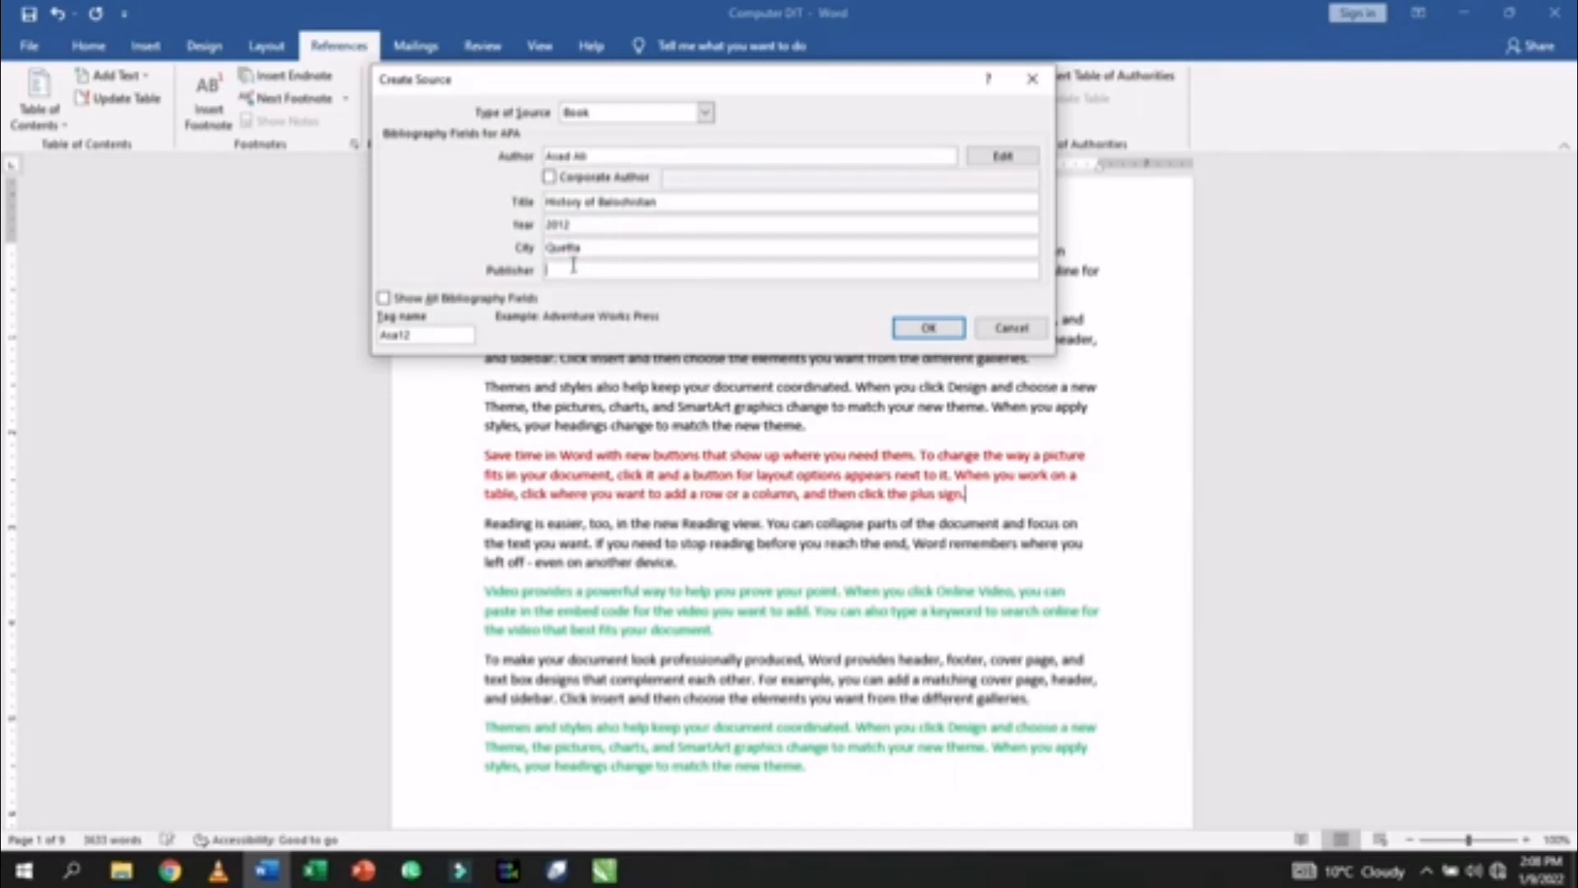
pyautogui.write('Star')
pyautogui.click(921, 329)
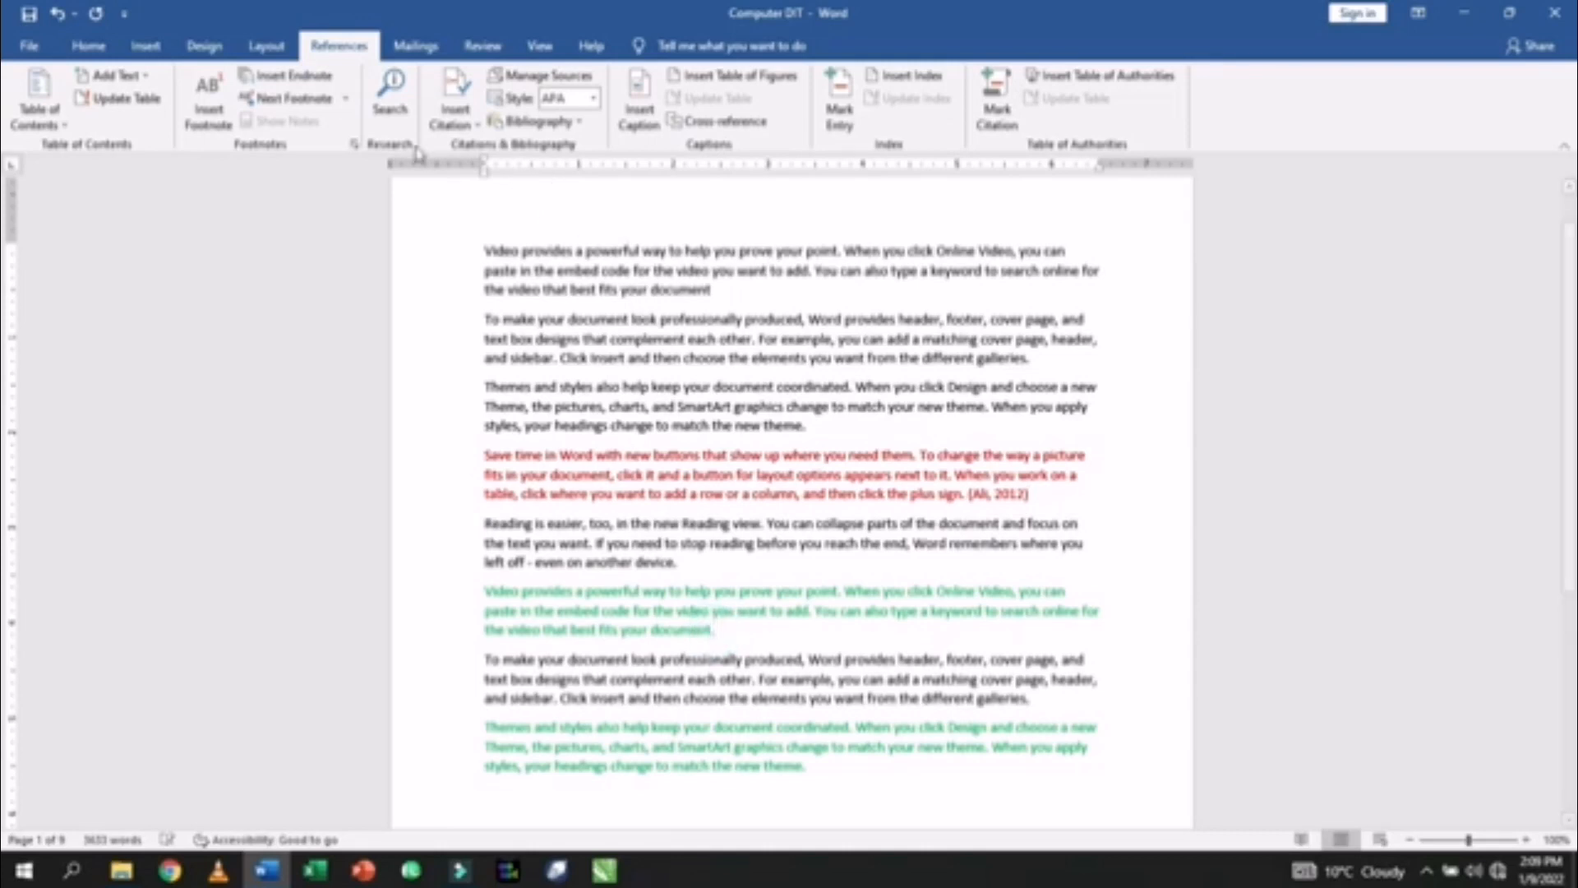
# - Start another new source and set its type to Report
pyautogui.click(455, 111)
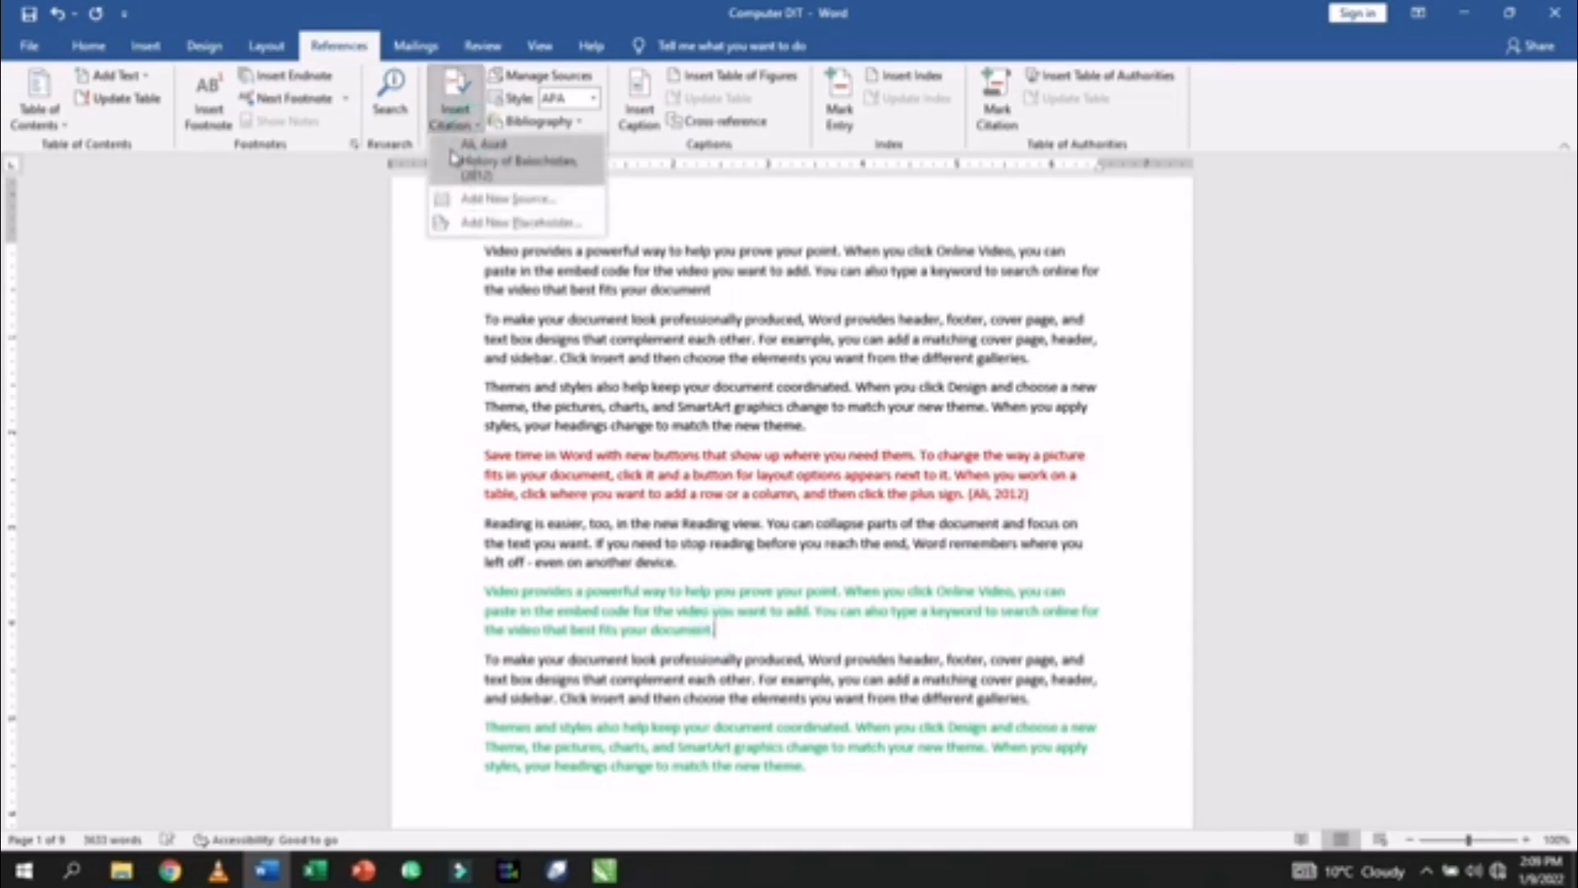
pyautogui.click(497, 200)
pyautogui.click(578, 200)
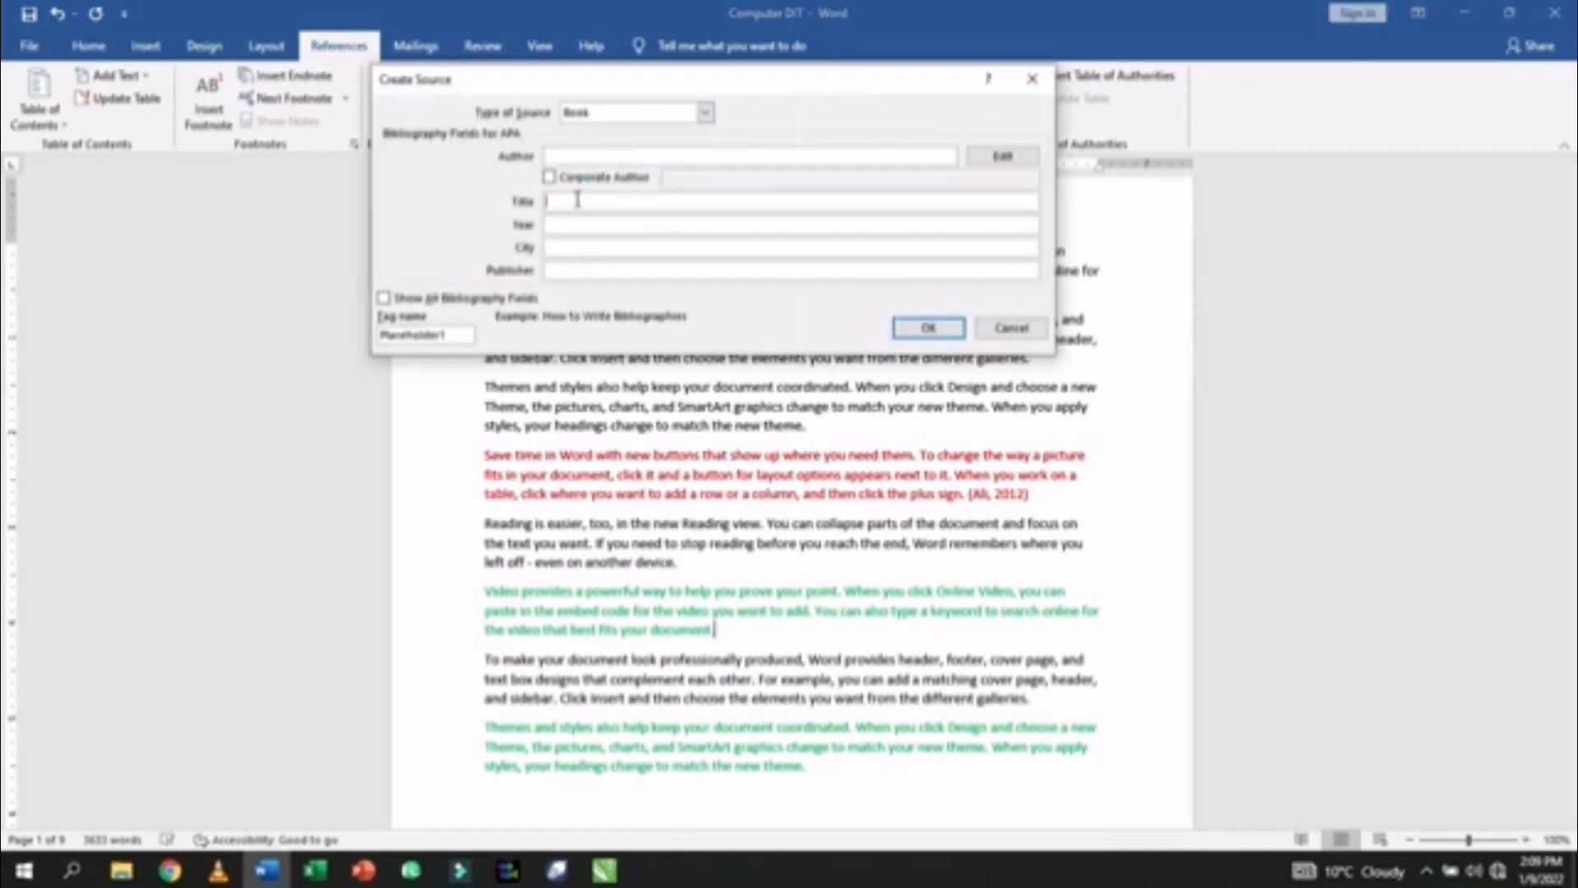
pyautogui.click(608, 114)
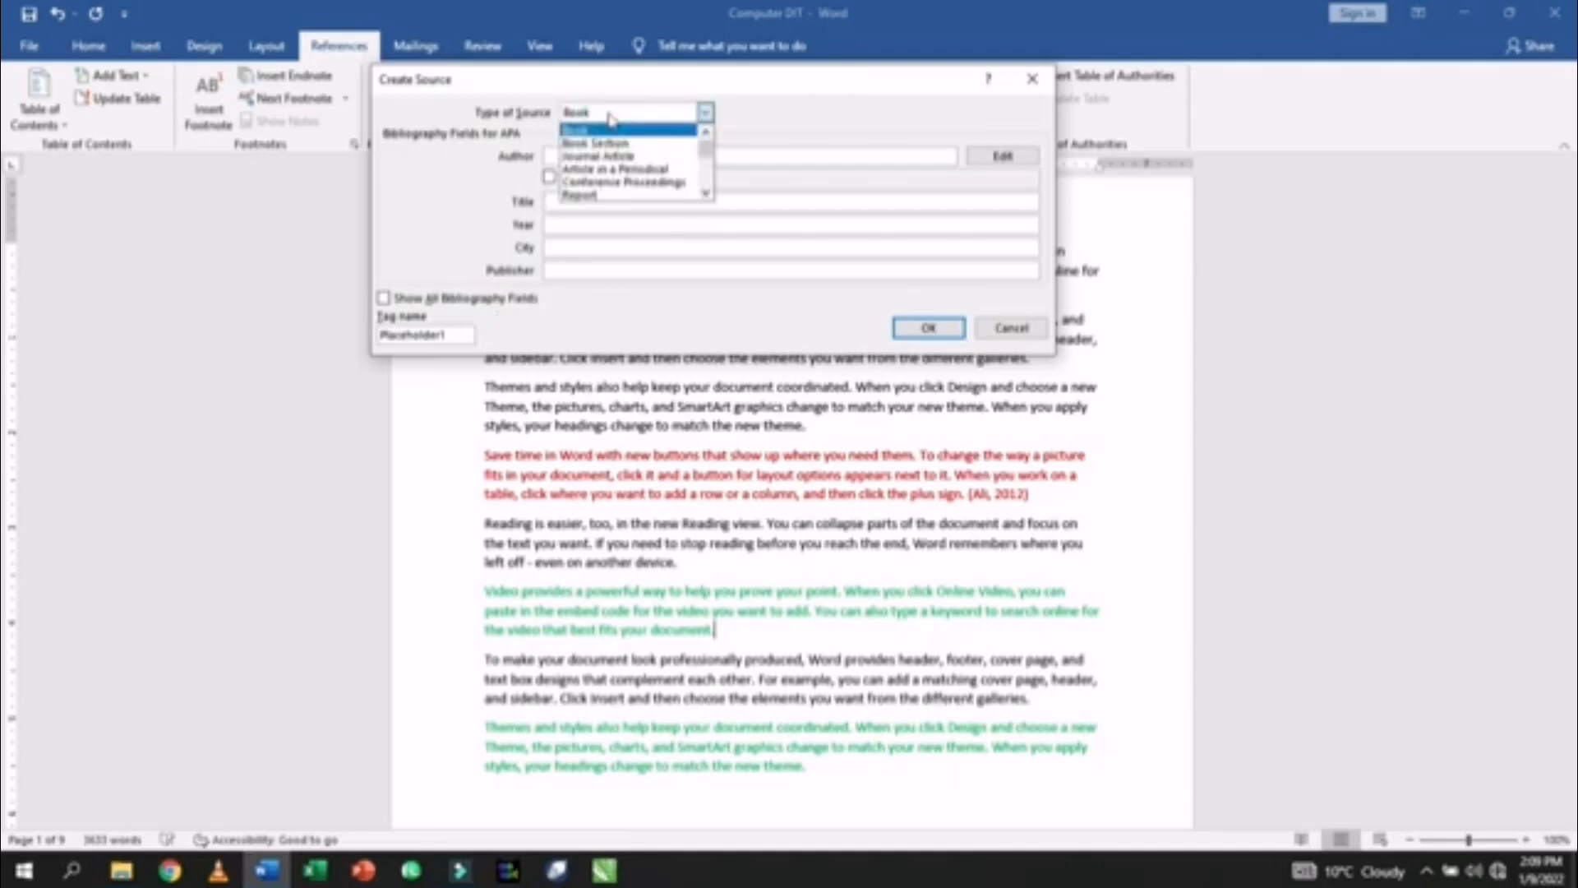
pyautogui.click(589, 195)
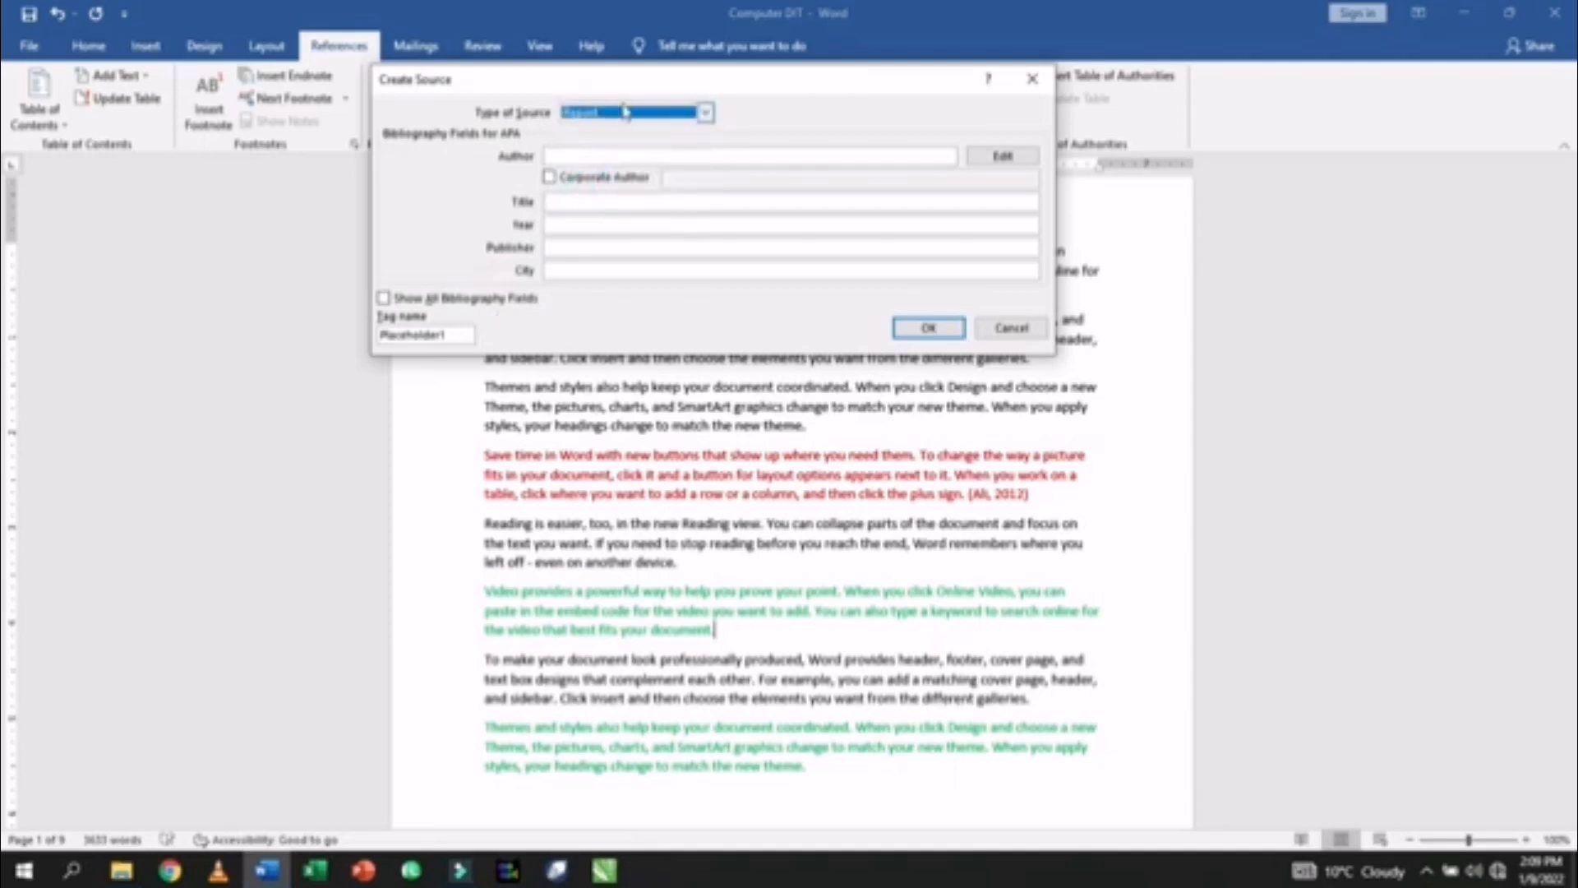
# - Enter the report's author and the title History of Quetta
pyautogui.click(570, 155)
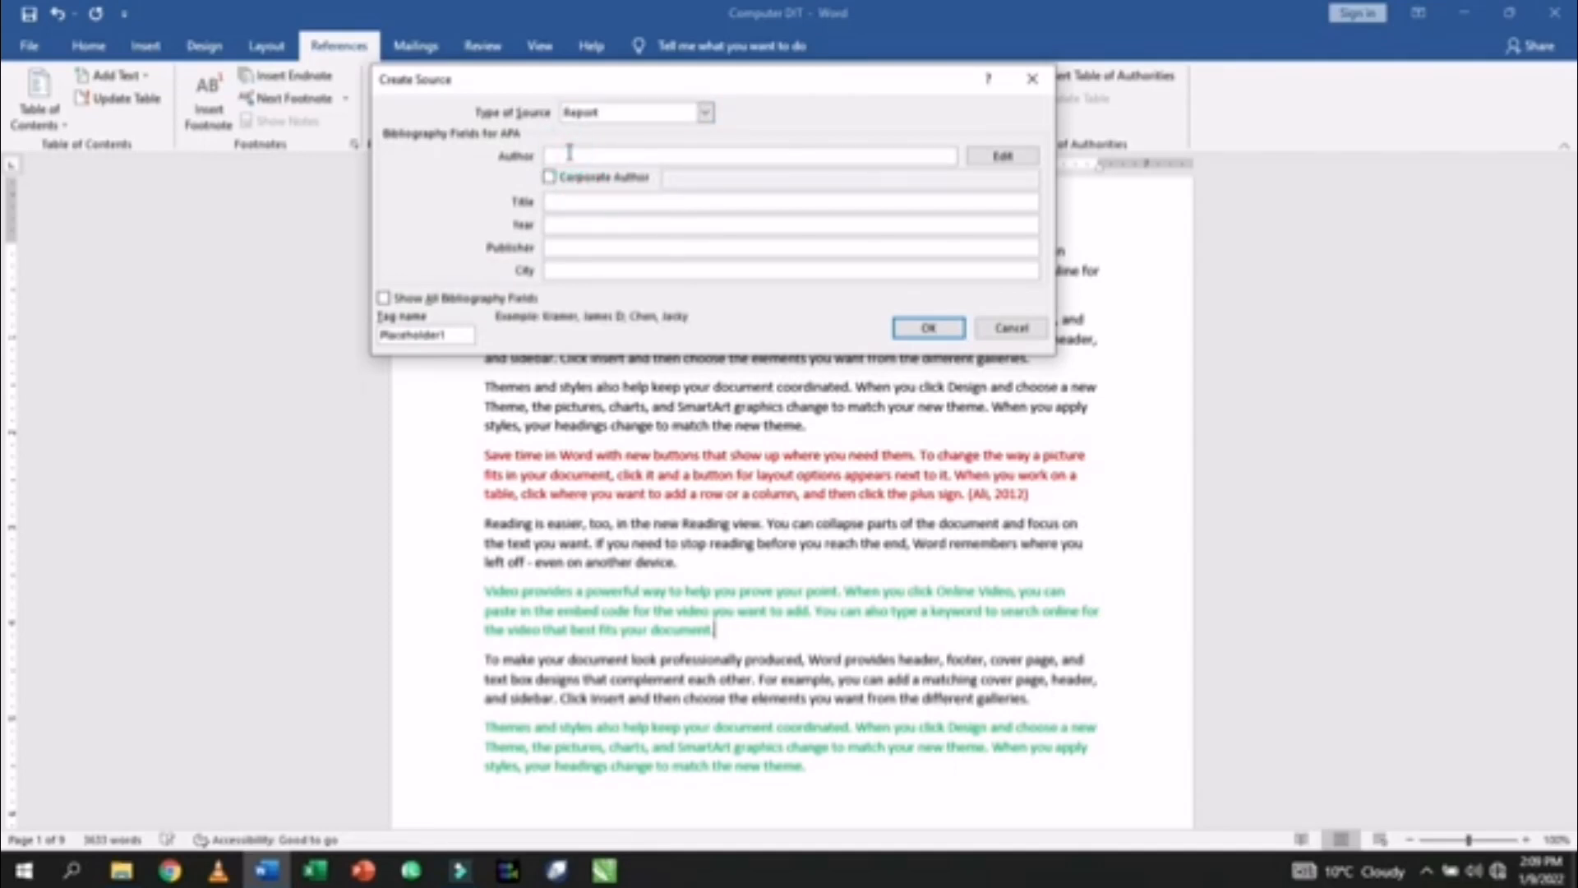
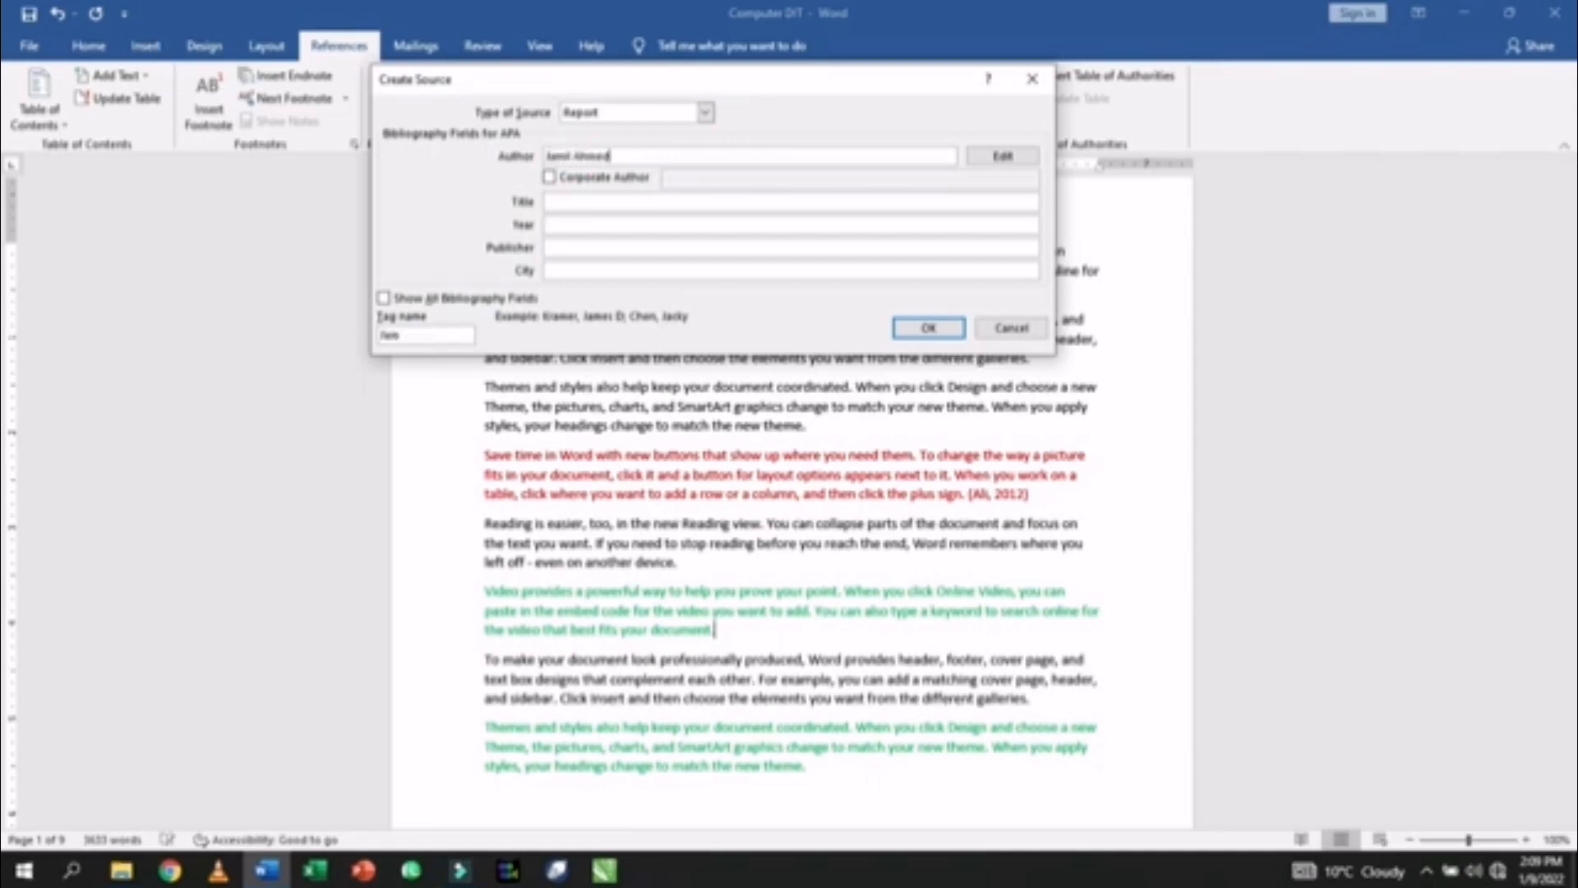
pyautogui.click(583, 200)
pyautogui.write('History of Jinna')
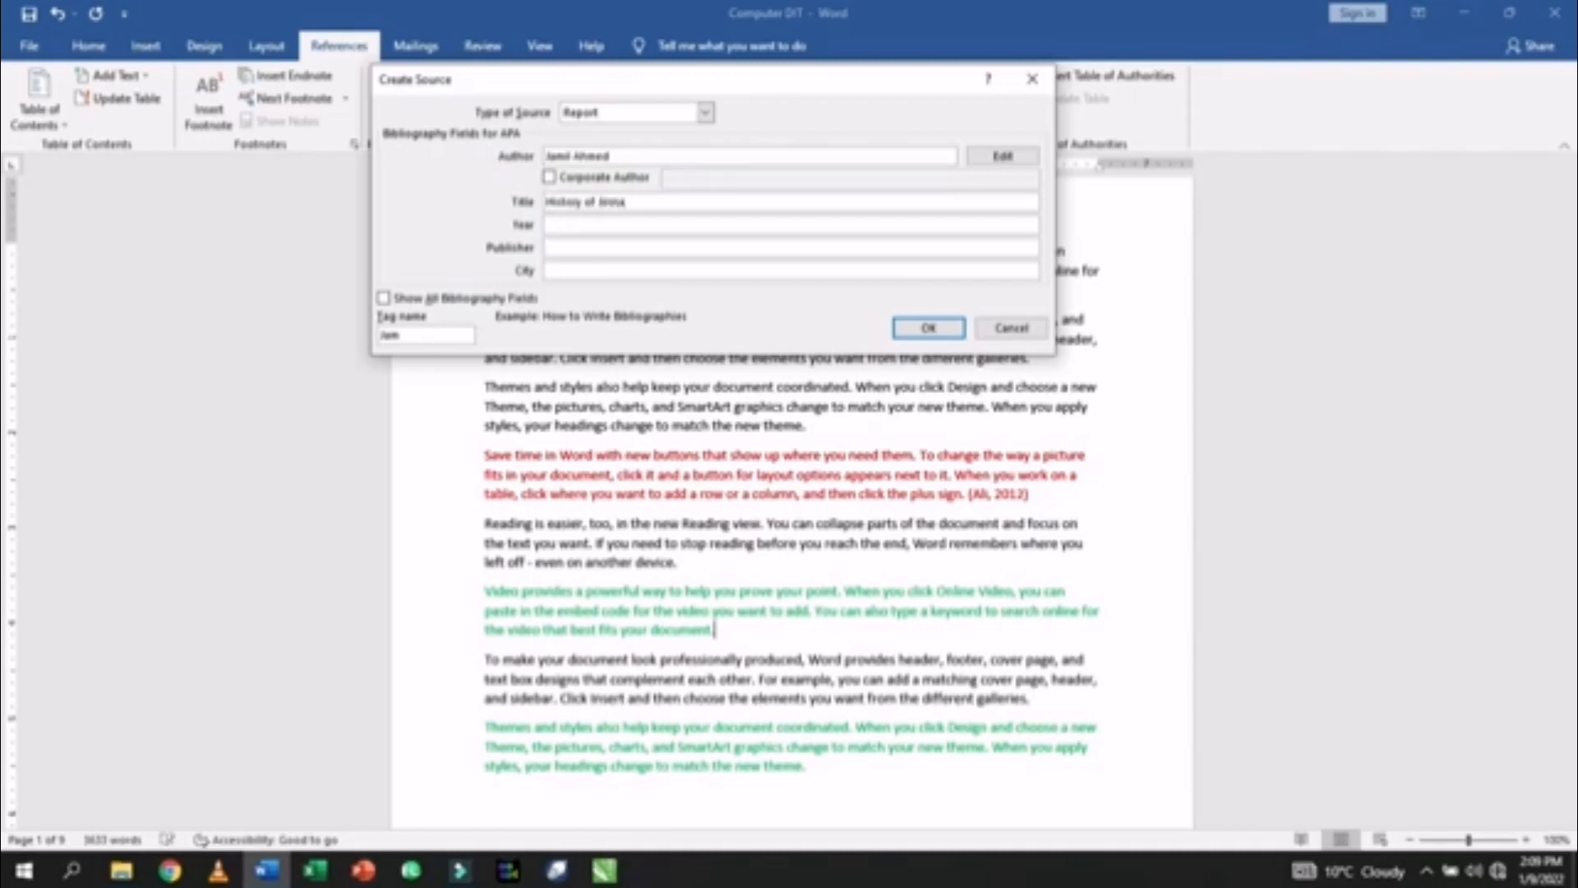
pyautogui.press('BackSpace')
pyautogui.press('BackSpace')
pyautogui.press('BackSpace')
pyautogui.press('BackSpace')
pyautogui.write('E')
# - Fill in year 2018, publisher Jang and city Quetta
pyautogui.click(568, 224)
pyautogui.moveTo(658, 202); pyautogui.dragTo(550, 197)
pyautogui.click(549, 224)
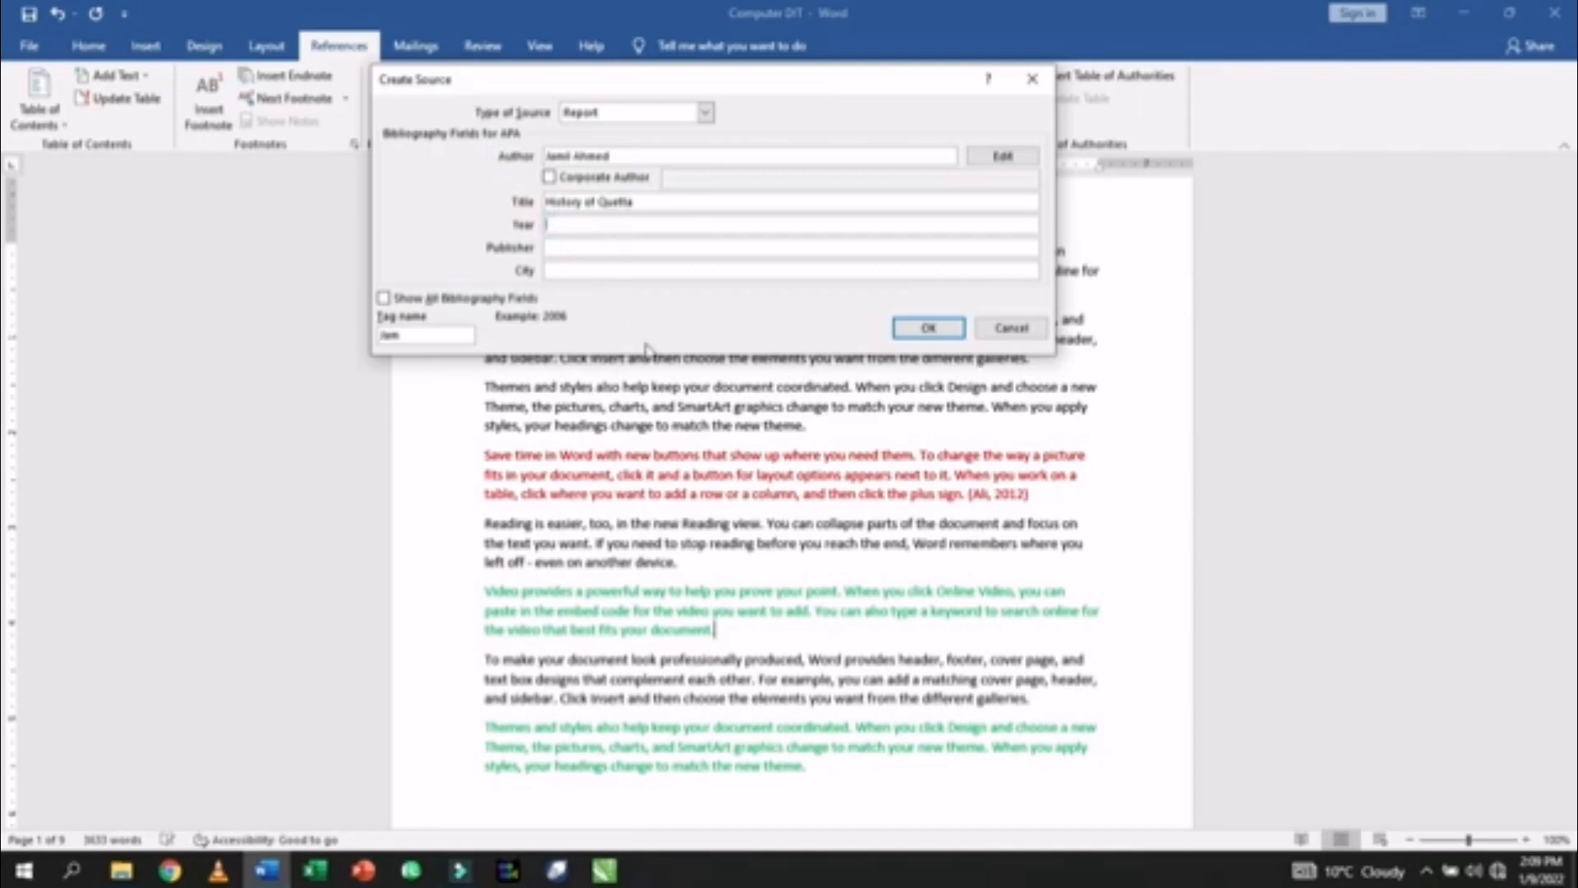
pyautogui.write('1')
pyautogui.write('2018')
pyautogui.click(592, 246)
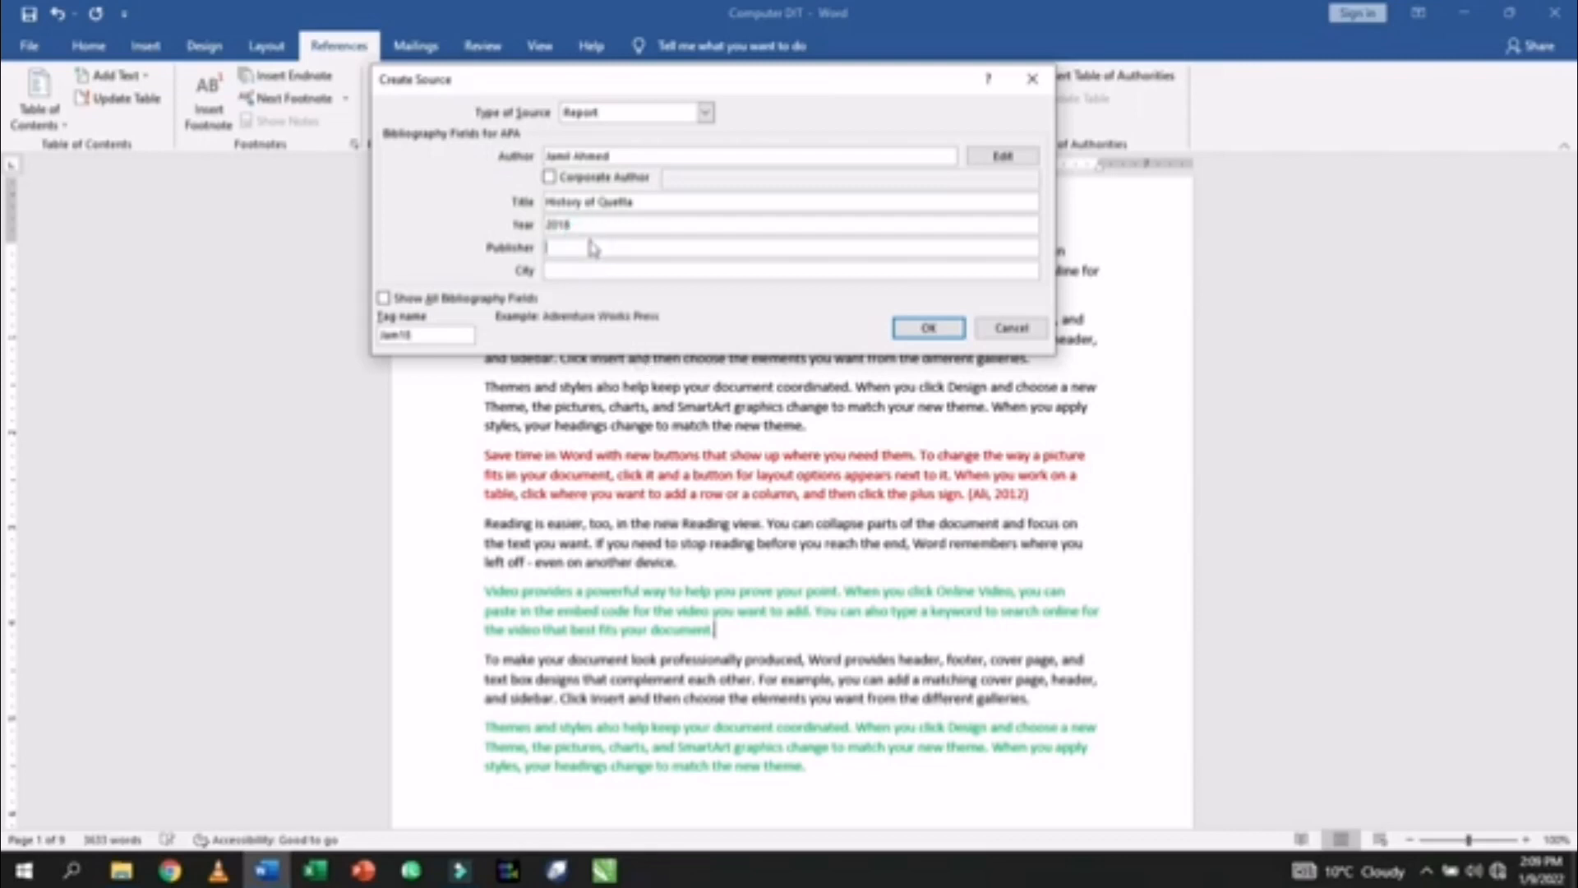
pyautogui.write('Al')
pyautogui.click(564, 270)
pyautogui.write('Quetta')
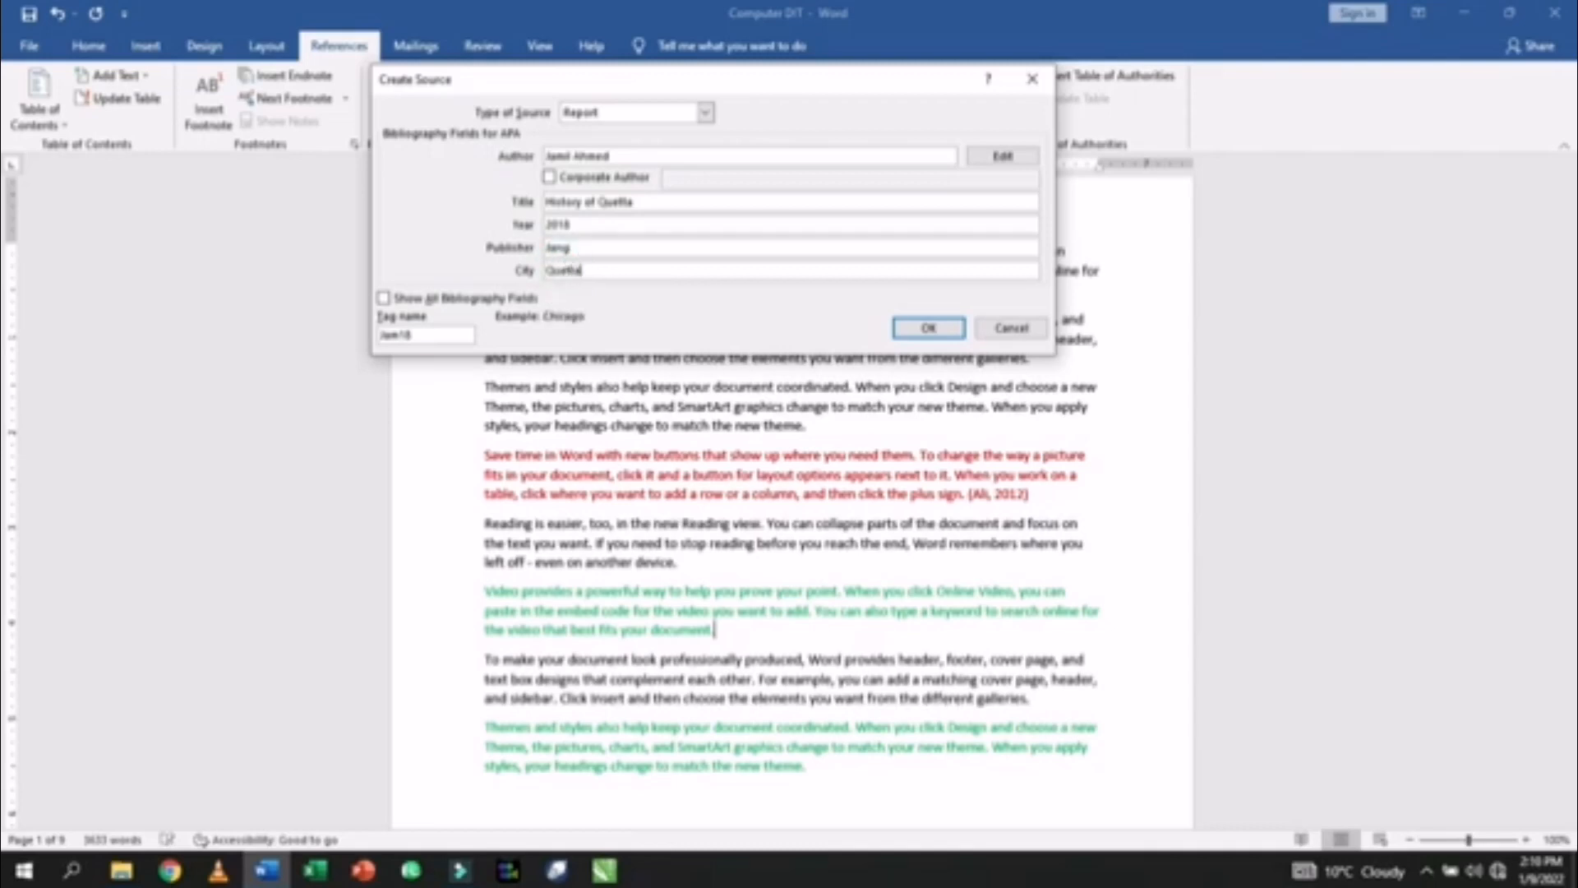
# - Insert the History of Quetta citation and hand-type an author citation after the last paragraph
pyautogui.click(912, 327)
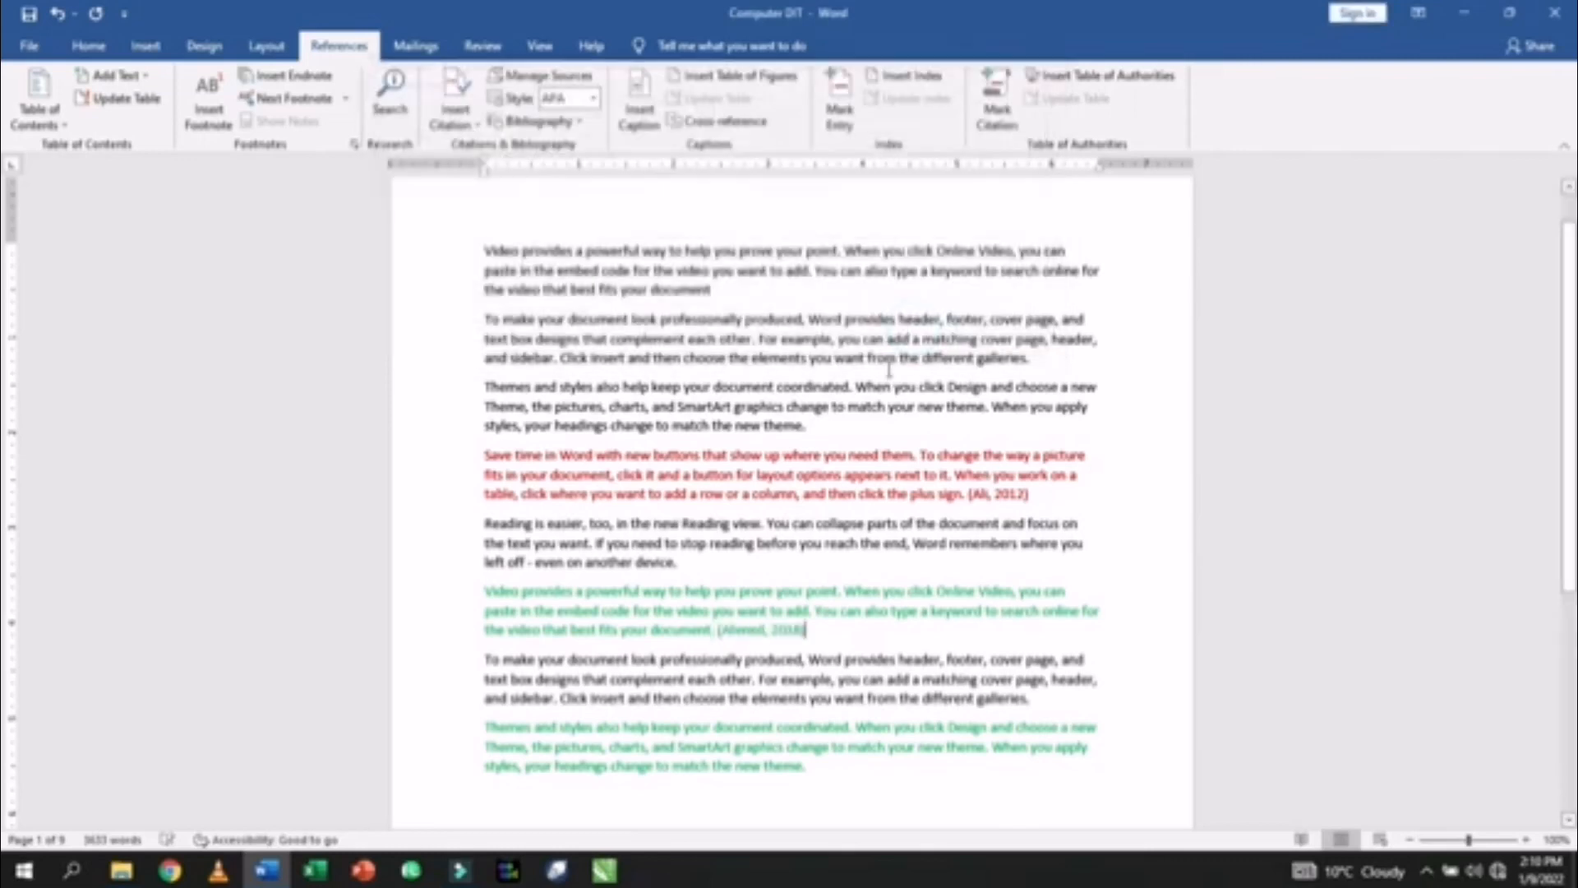
pyautogui.scroll(-1, 779, 597)
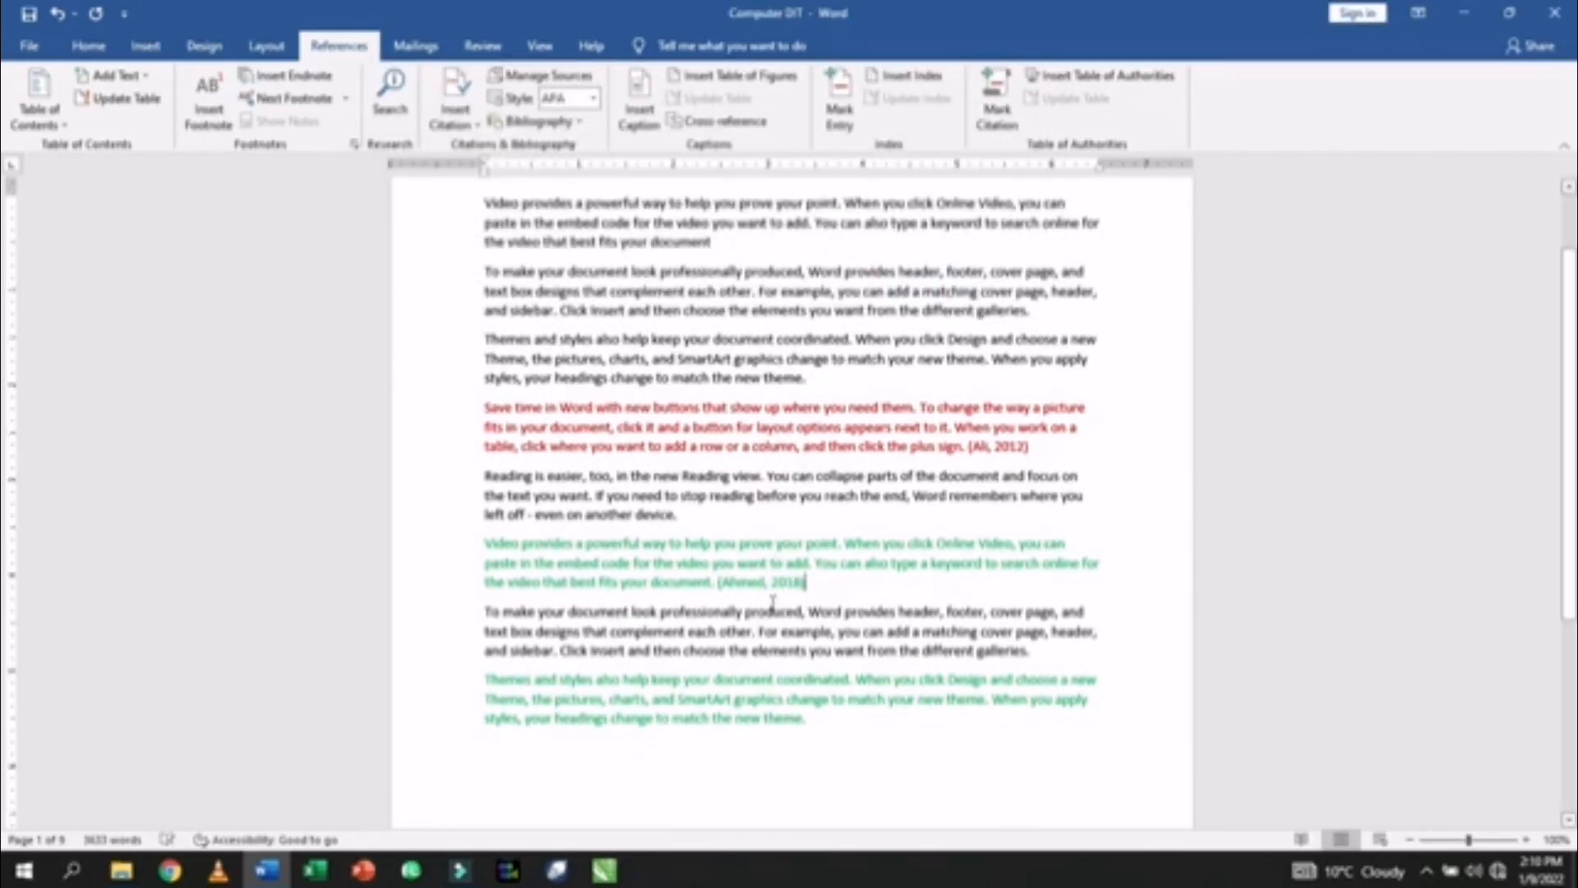
pyautogui.click(808, 720)
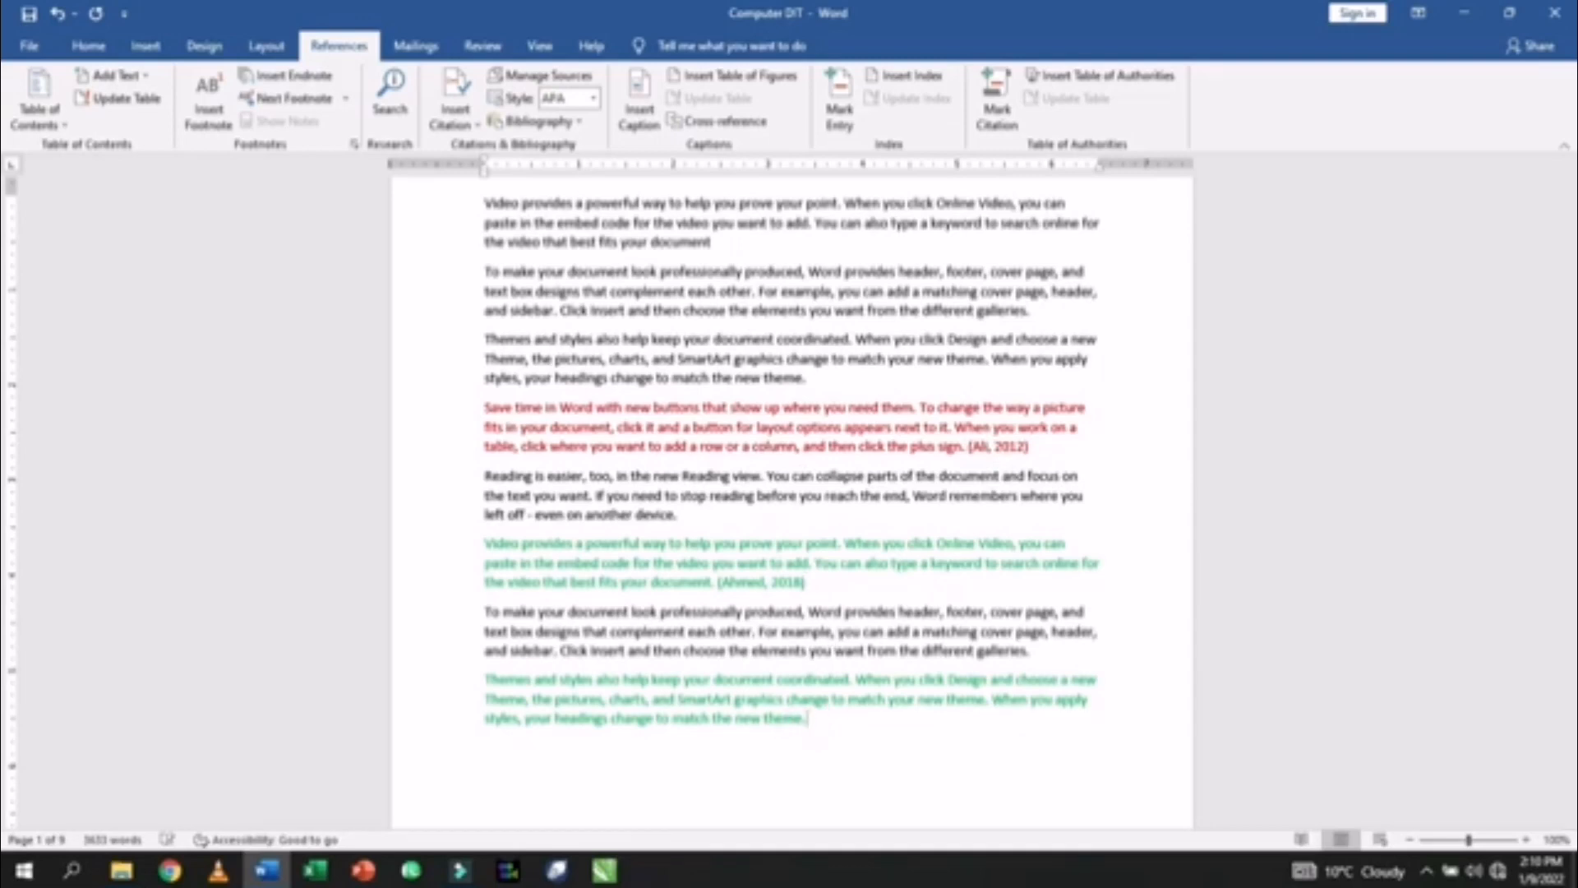
pyautogui.click(818, 770)
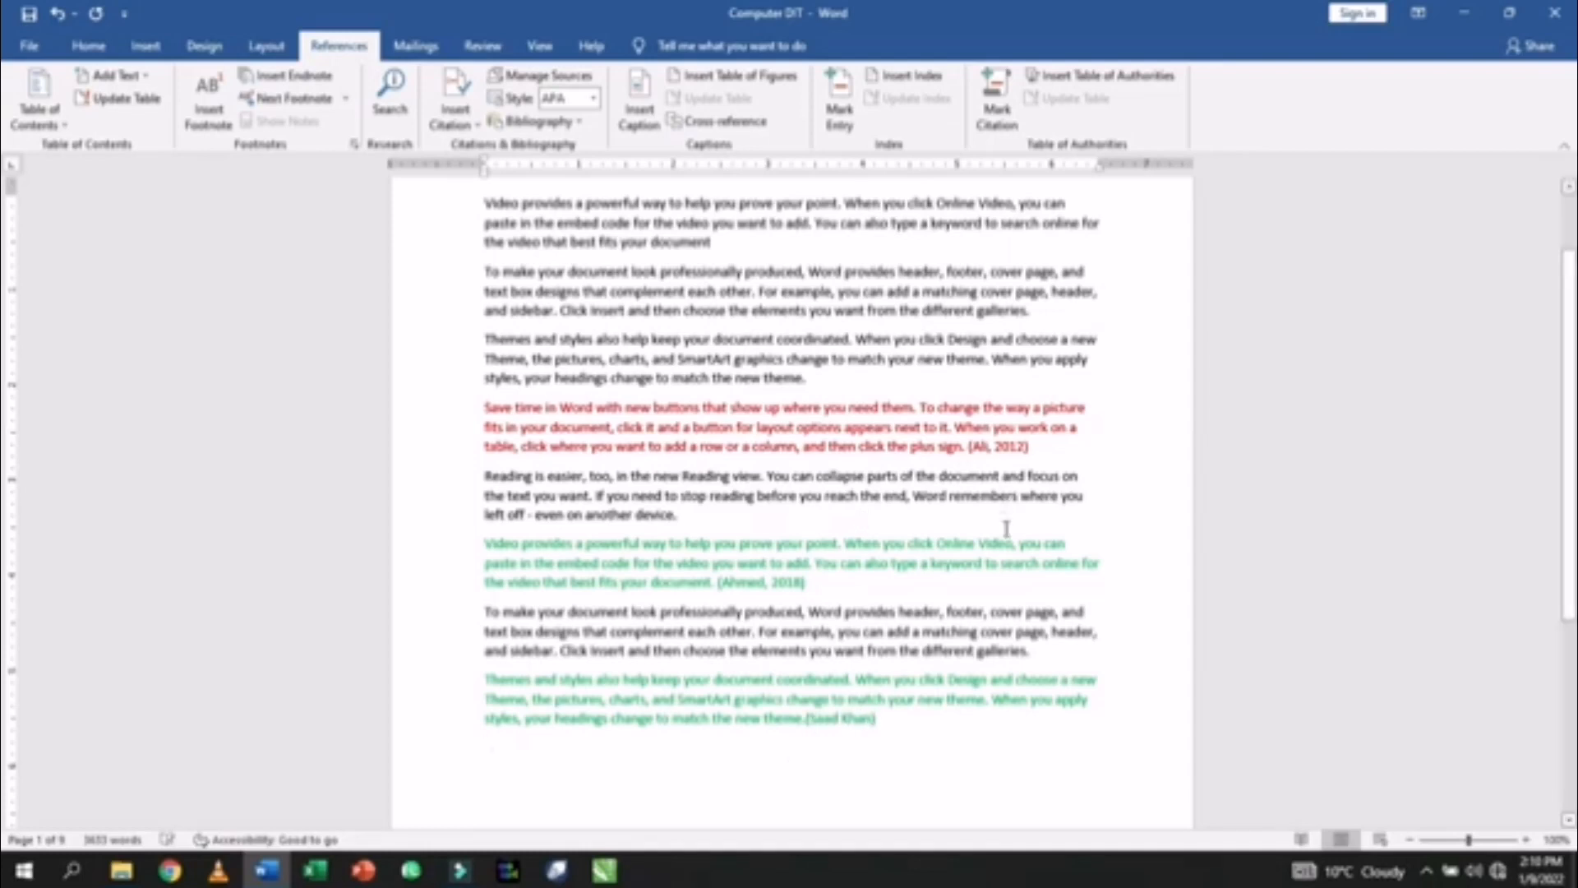
# - Check the citation list, then delete the hand-typed citation from the last paragraph
pyautogui.moveTo(1029, 446); pyautogui.dragTo(968, 446)
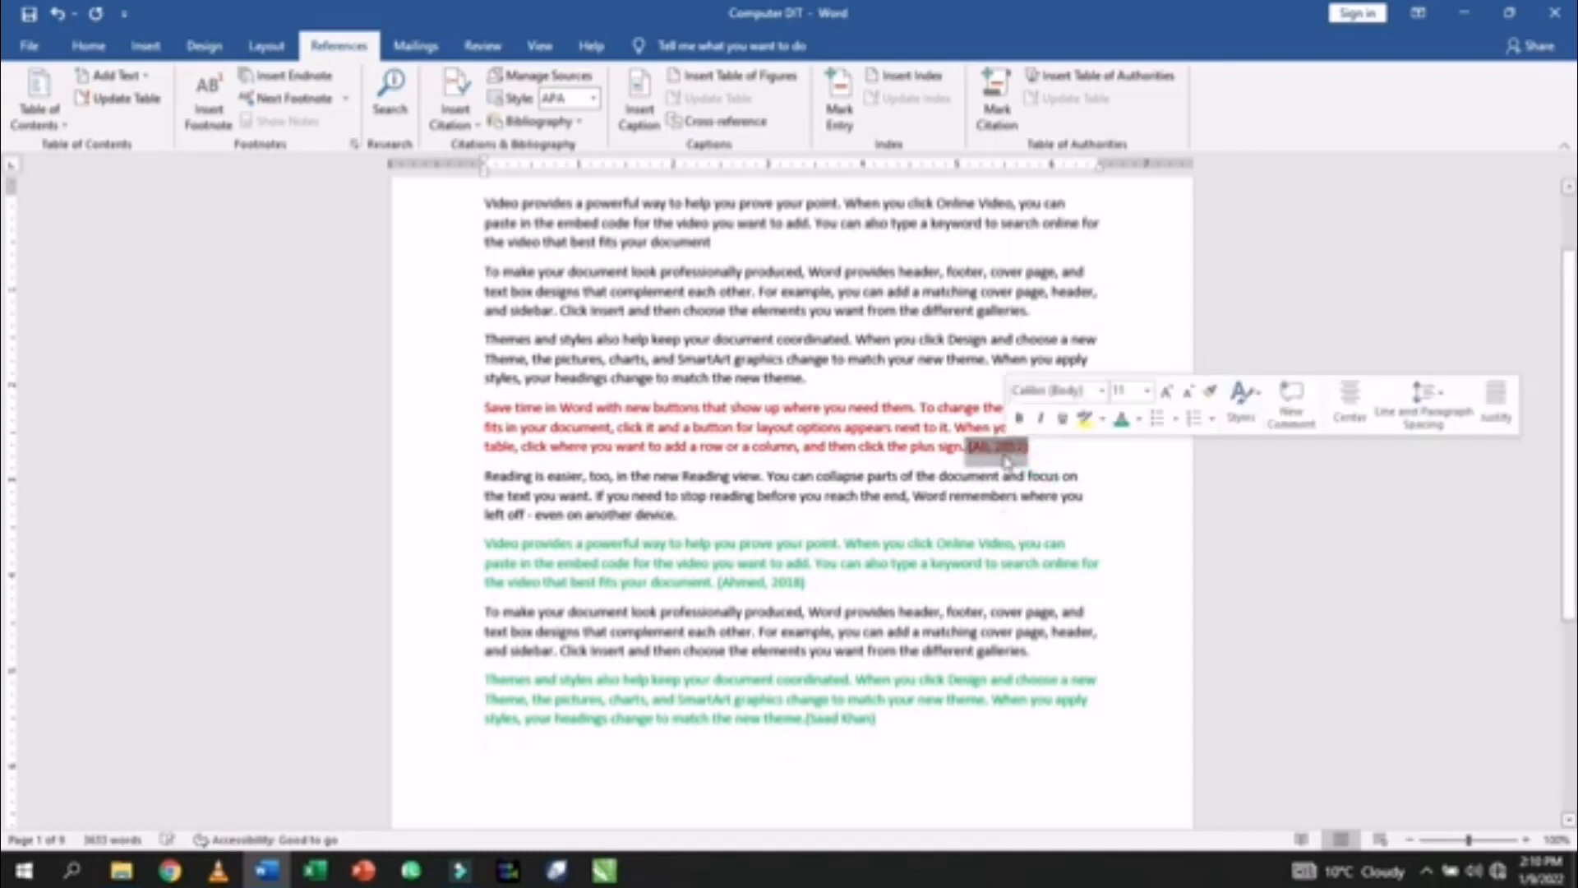
pyautogui.click(906, 518)
pyautogui.click(475, 125)
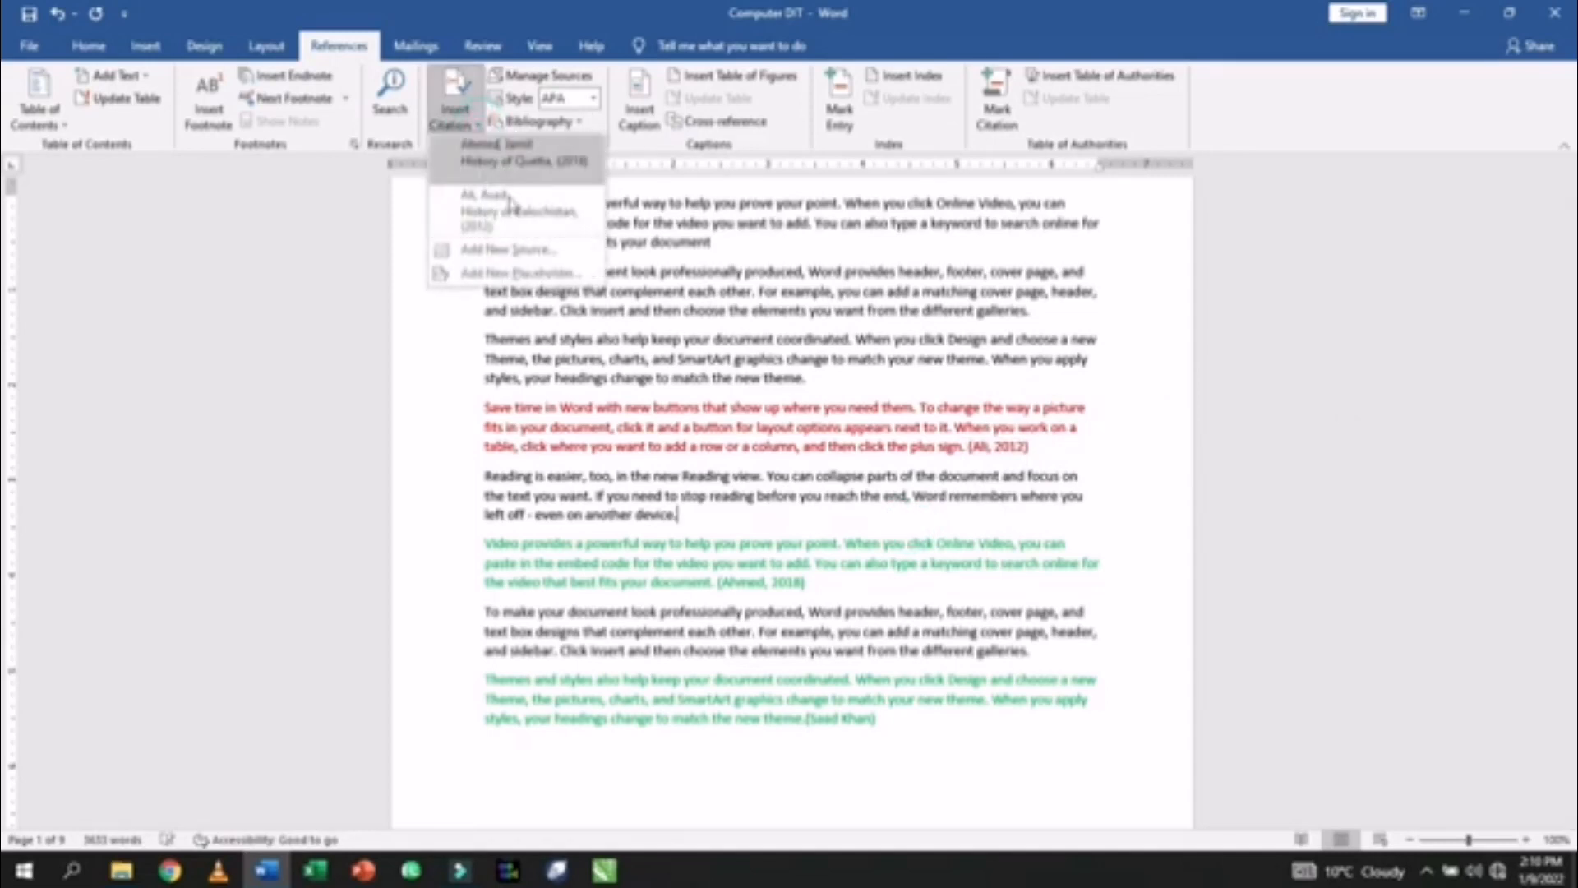
pyautogui.click(878, 720)
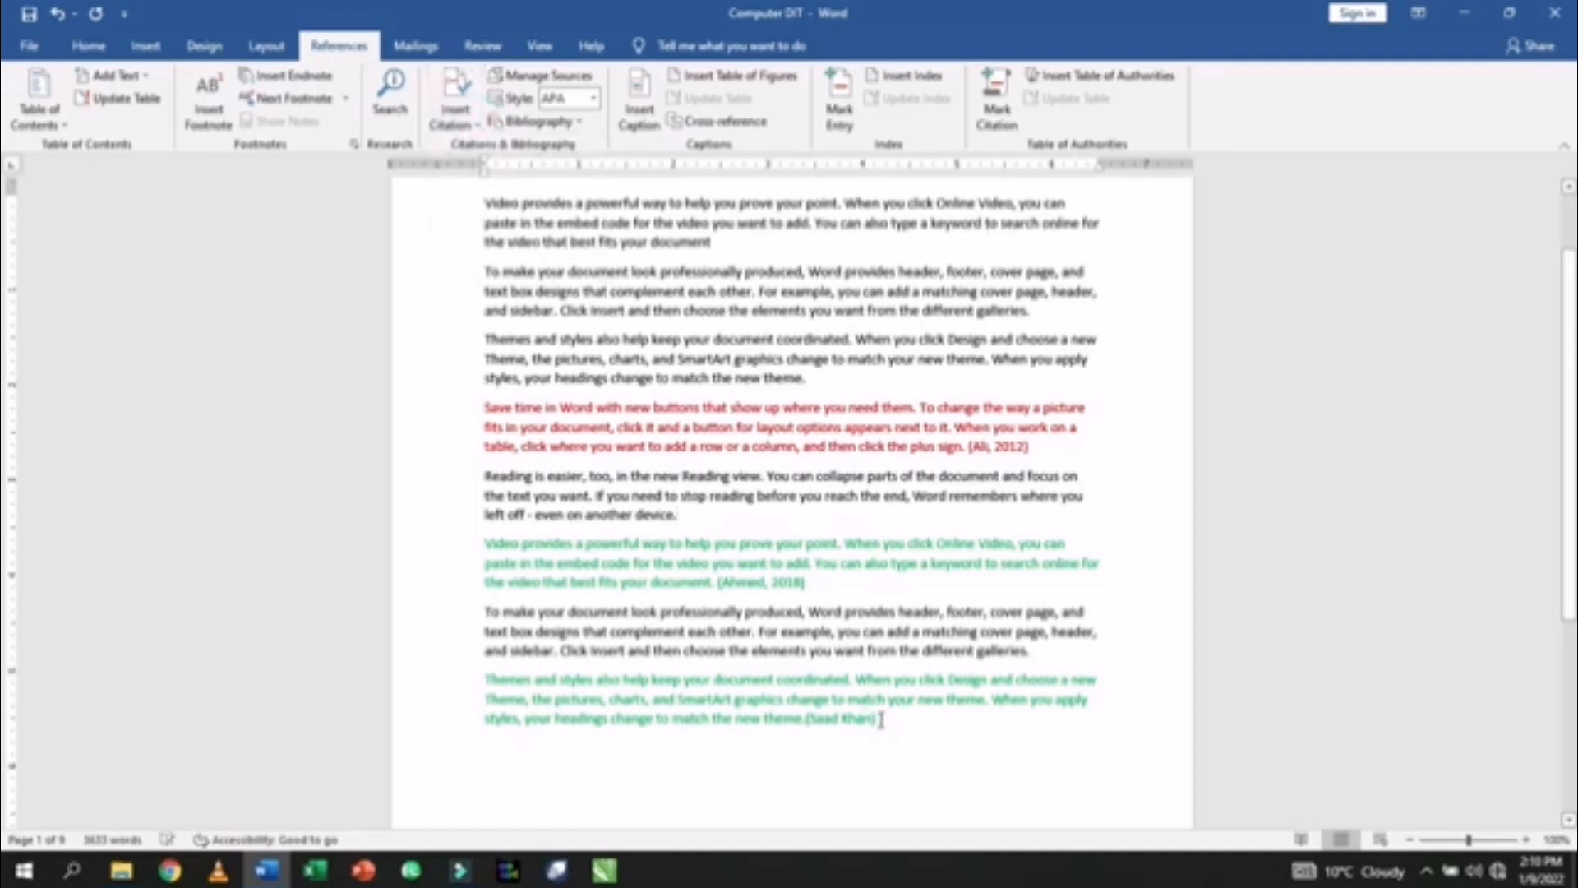
pyautogui.click(876, 718)
pyautogui.moveTo(877, 718); pyautogui.dragTo(818, 728)
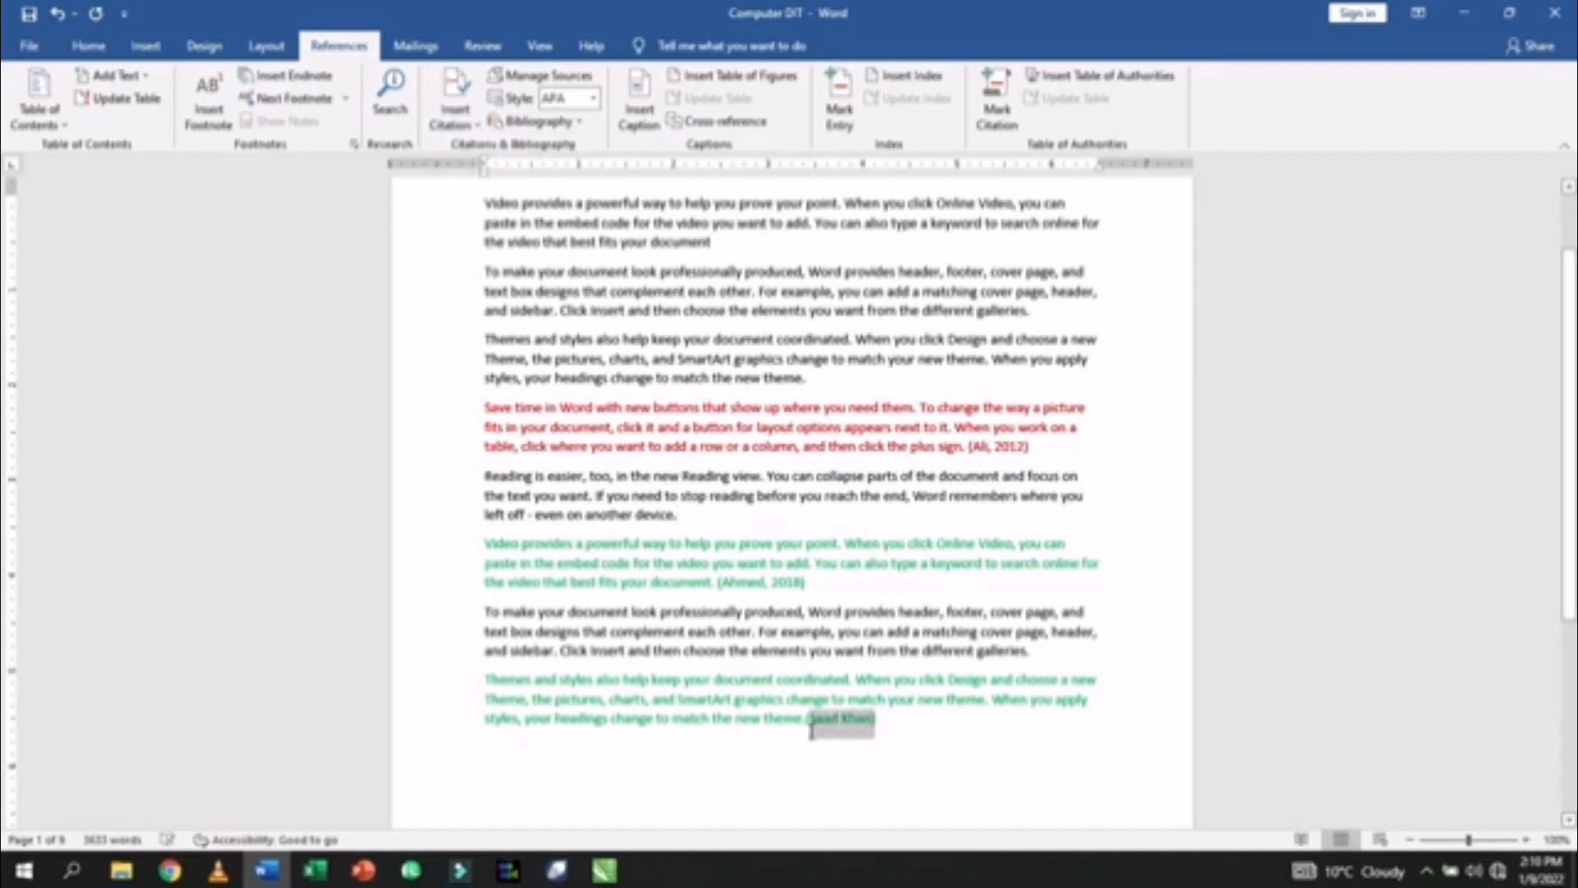
pyautogui.press('Delete')
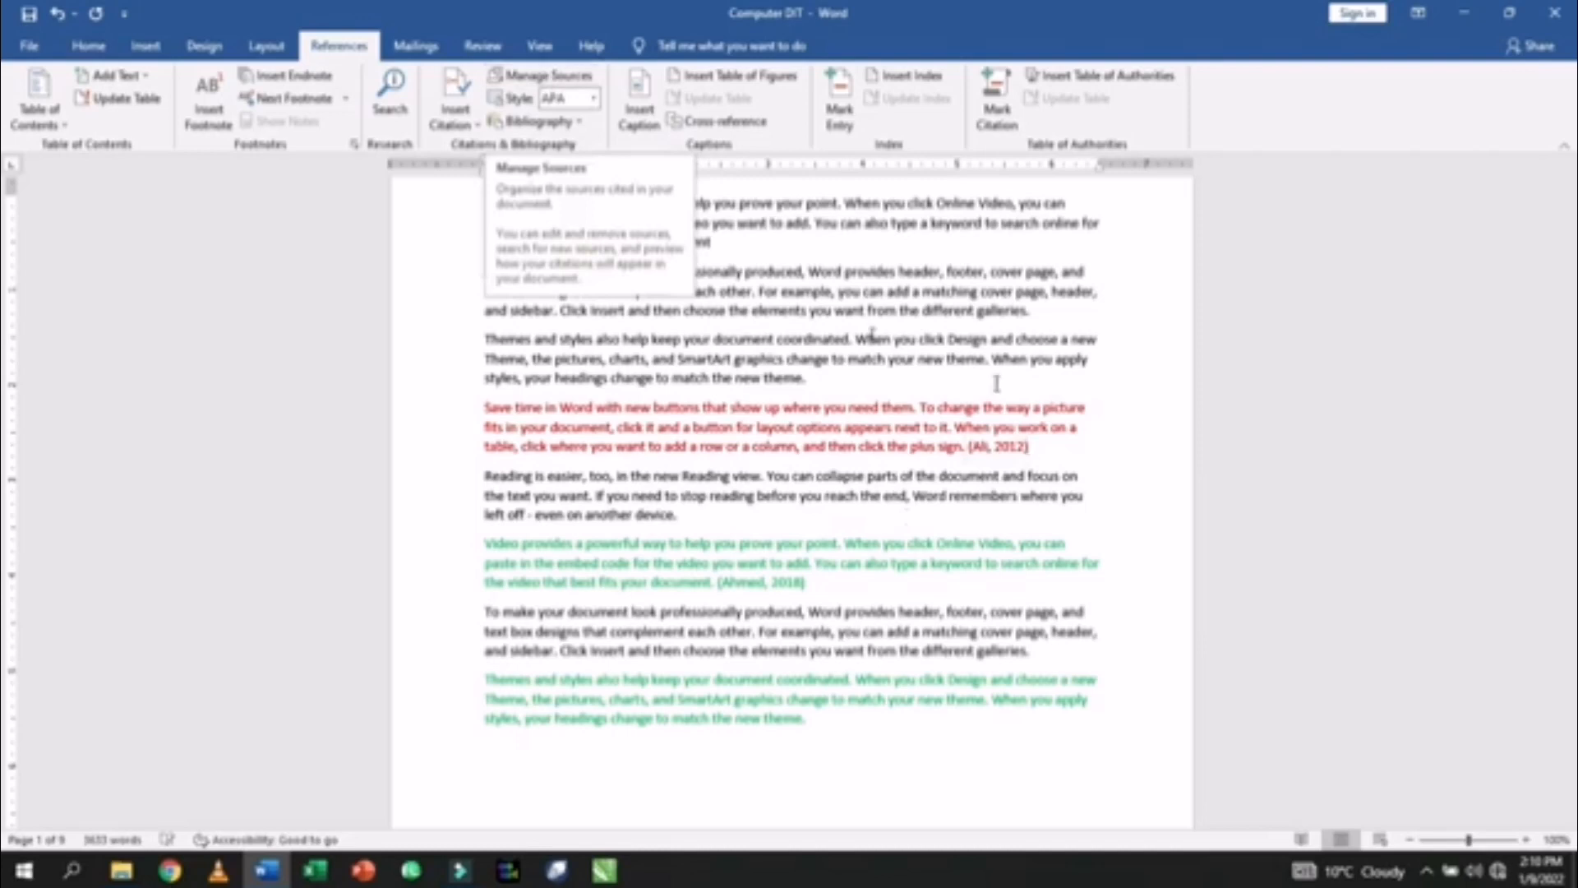
# - Open the History of Balochistan source for editing in Manage Sources
pyautogui.click(516, 82)
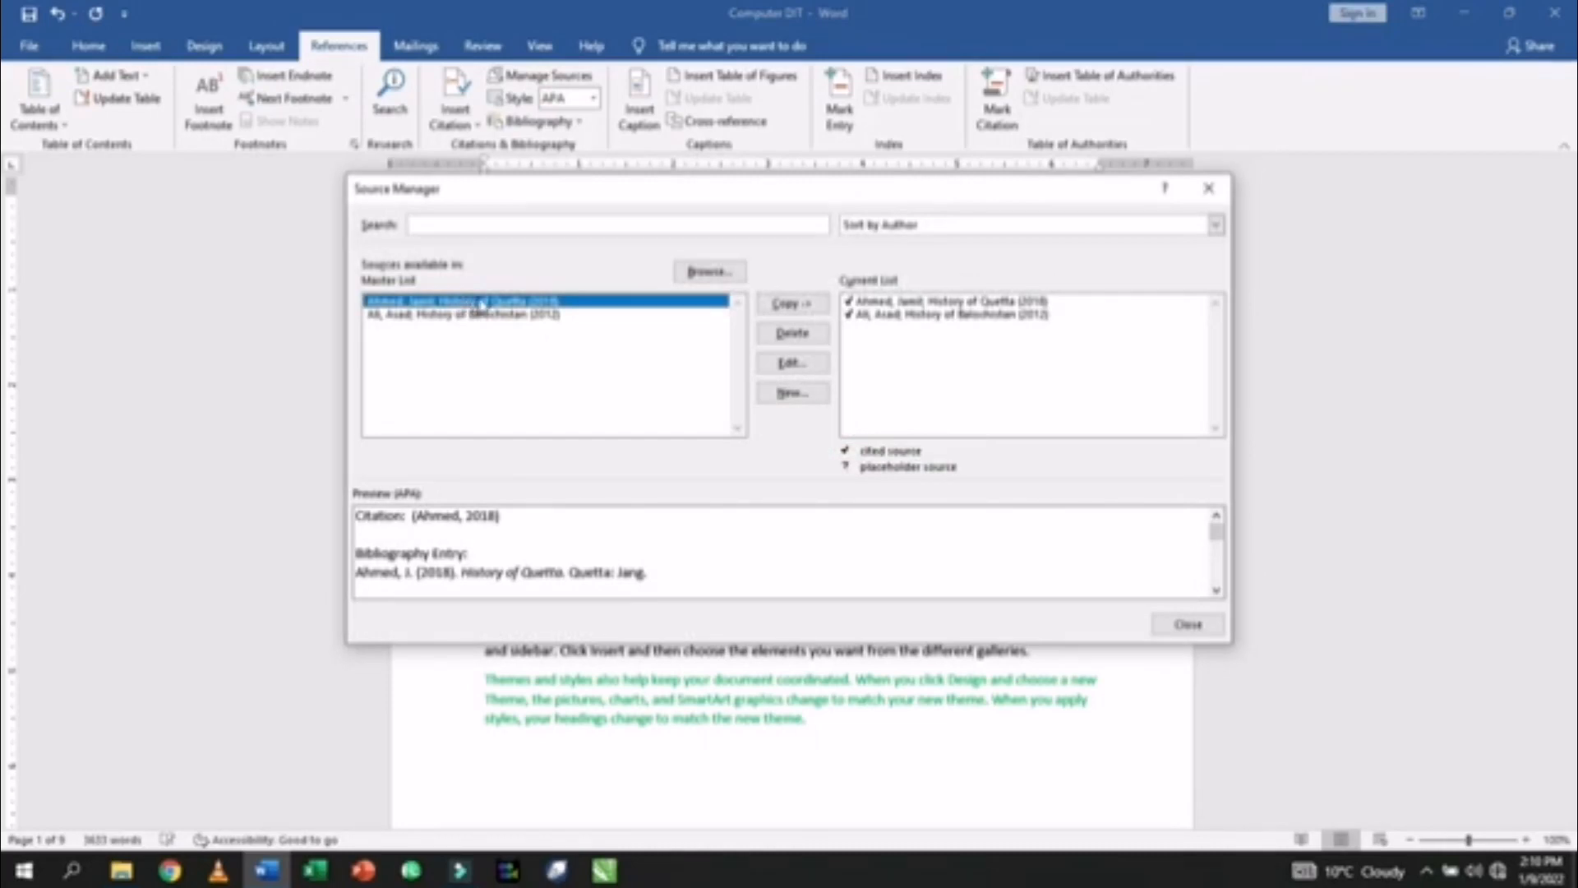
pyautogui.click(384, 314)
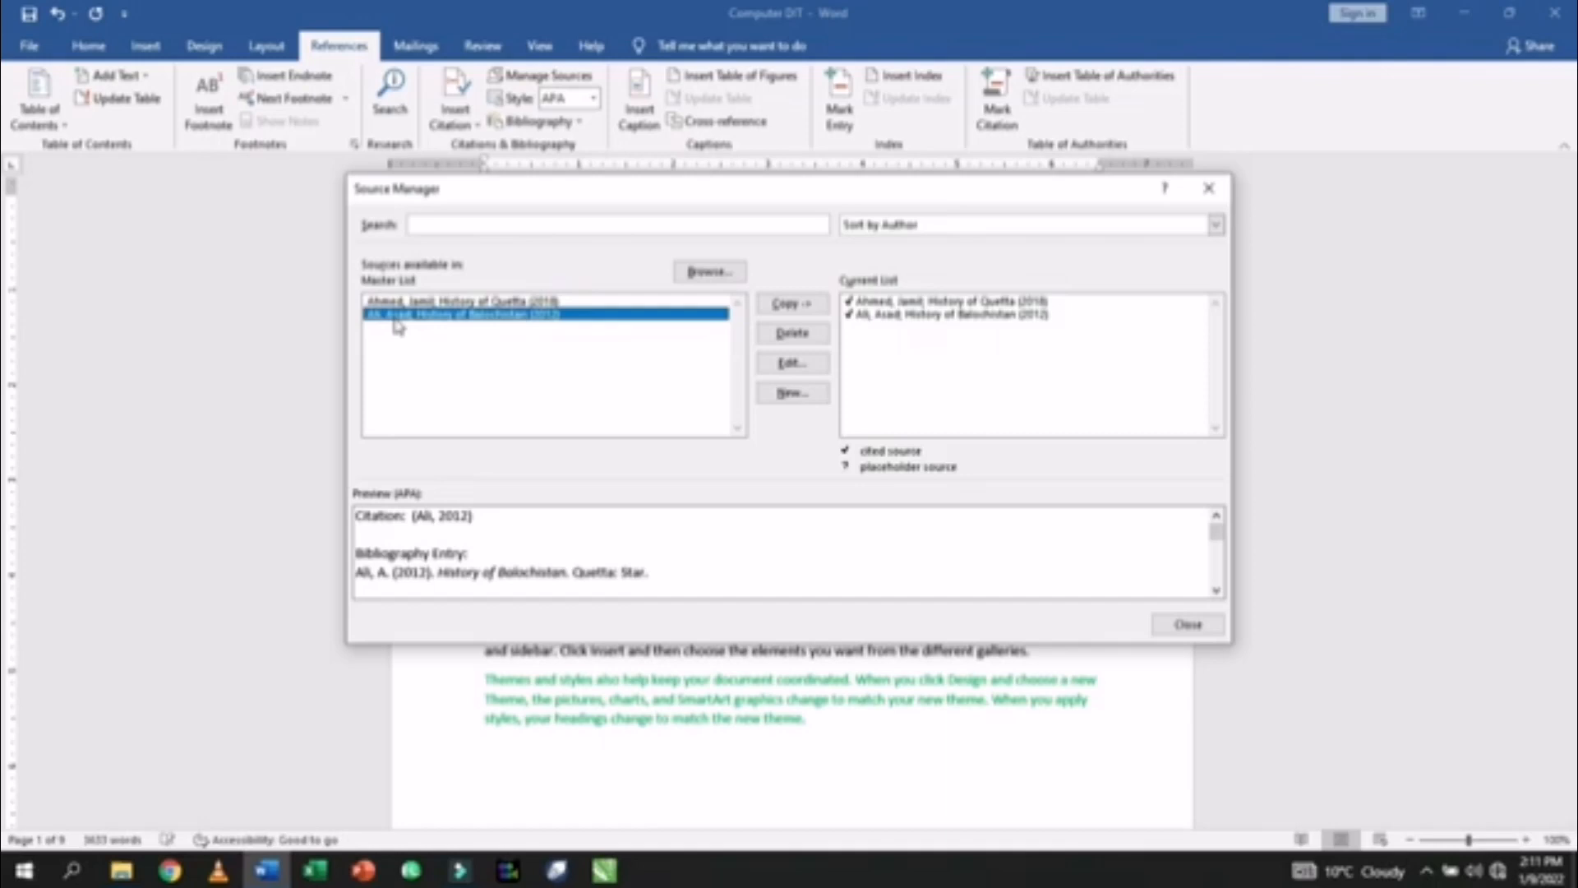
pyautogui.click(790, 372)
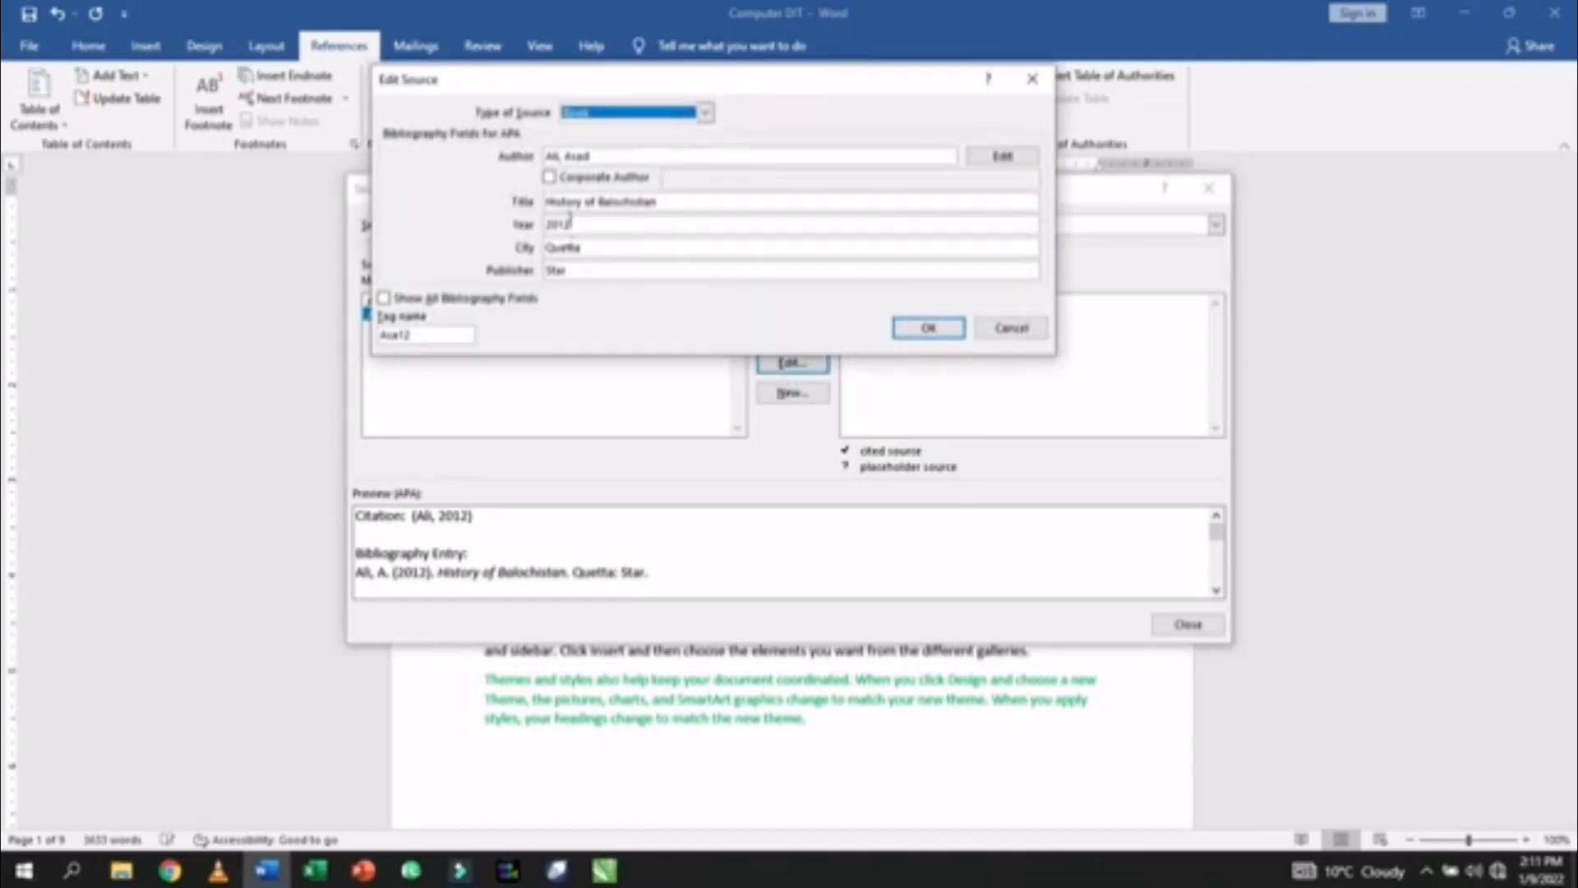
# - Shorten the book's author to a single name, keeping it a person
pyautogui.click(600, 154)
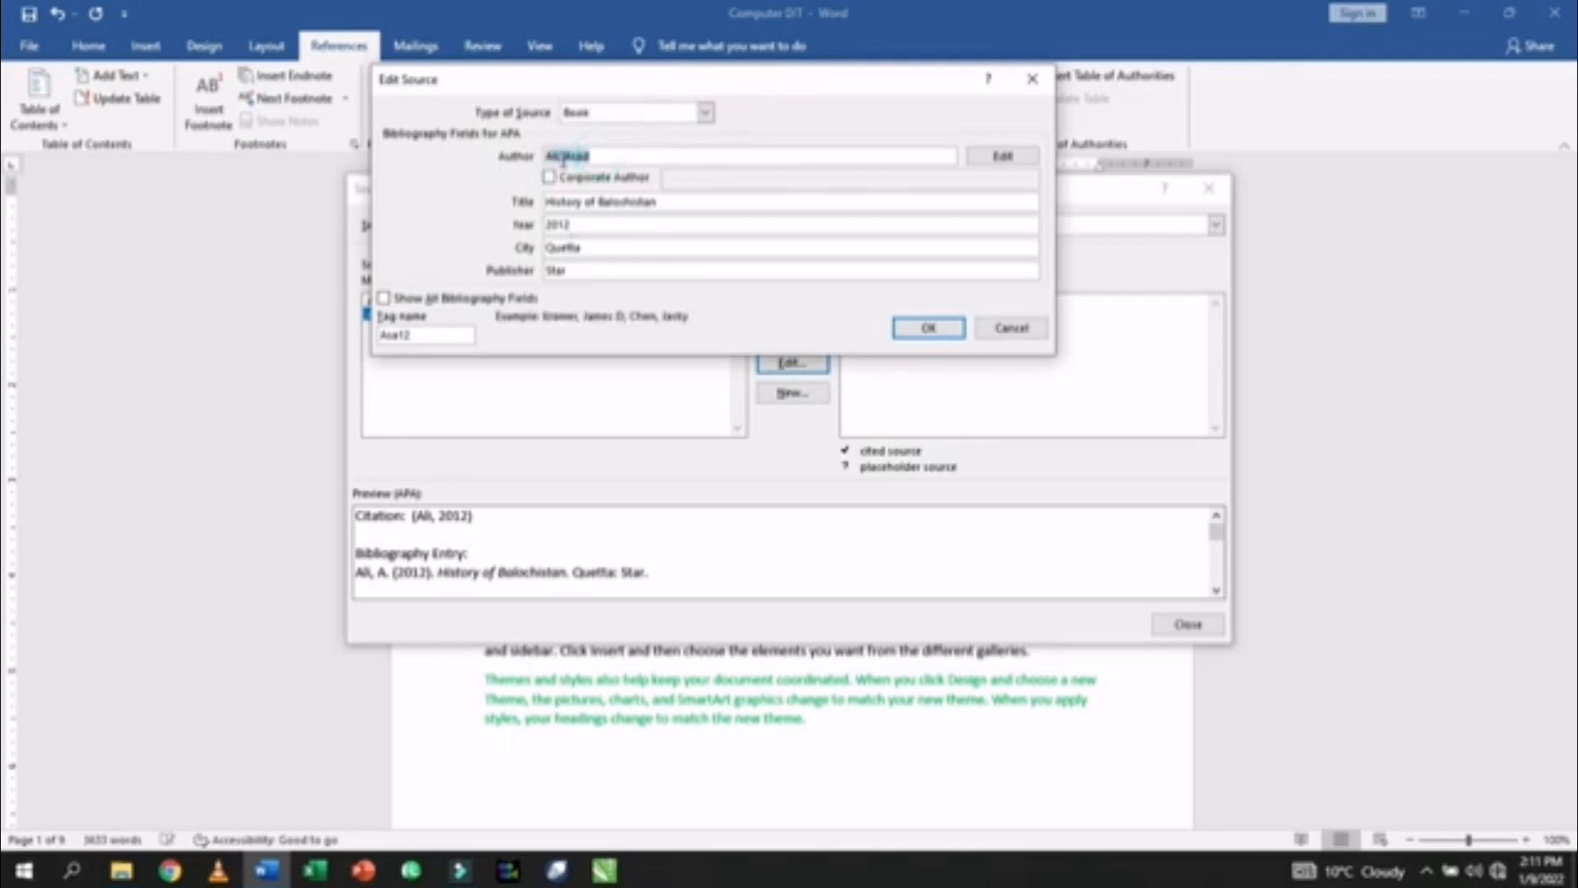
pyautogui.moveTo(562, 157); pyautogui.dragTo(493, 165)
pyautogui.press('BackSpace')
pyautogui.click(549, 156)
pyautogui.click(550, 177)
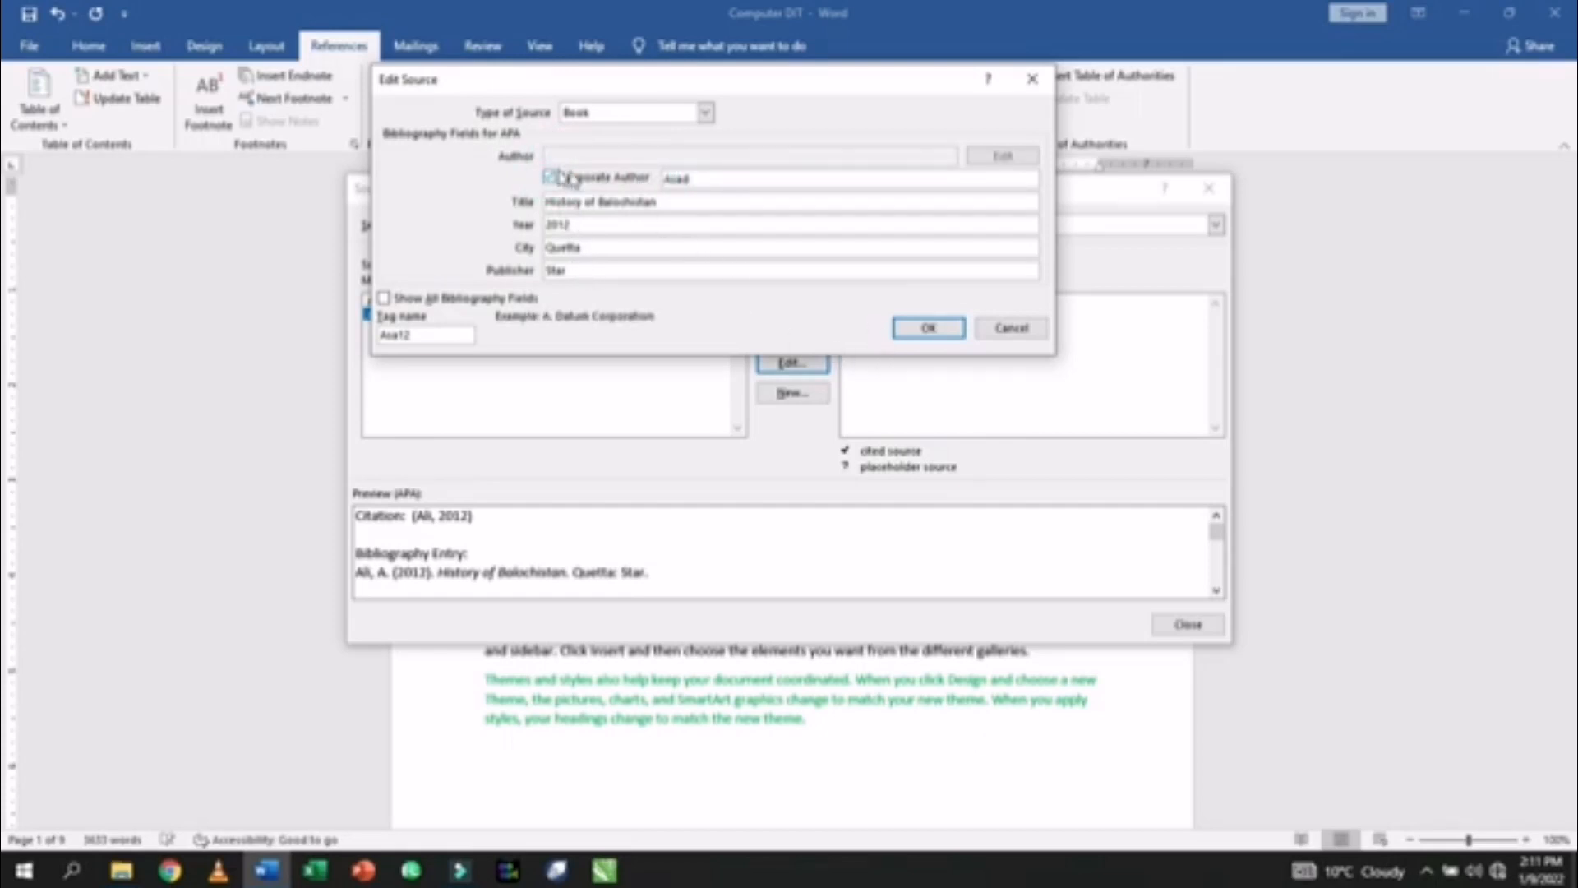
pyautogui.click(549, 177)
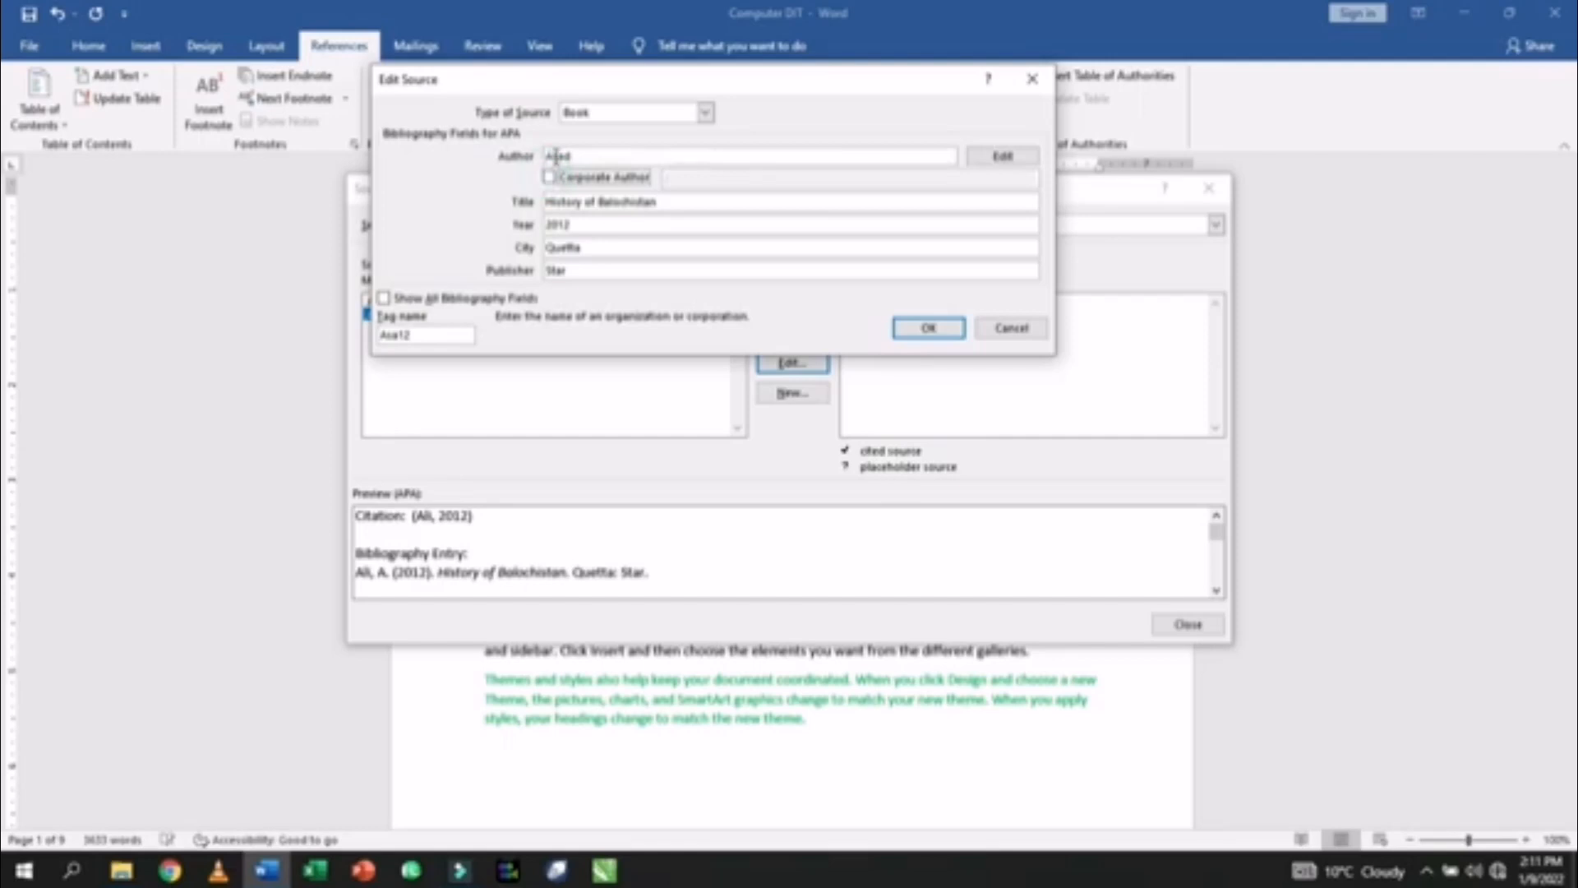
# - Save the edit, update both source lists, and return to the document
pyautogui.click(922, 328)
pyautogui.click(712, 490)
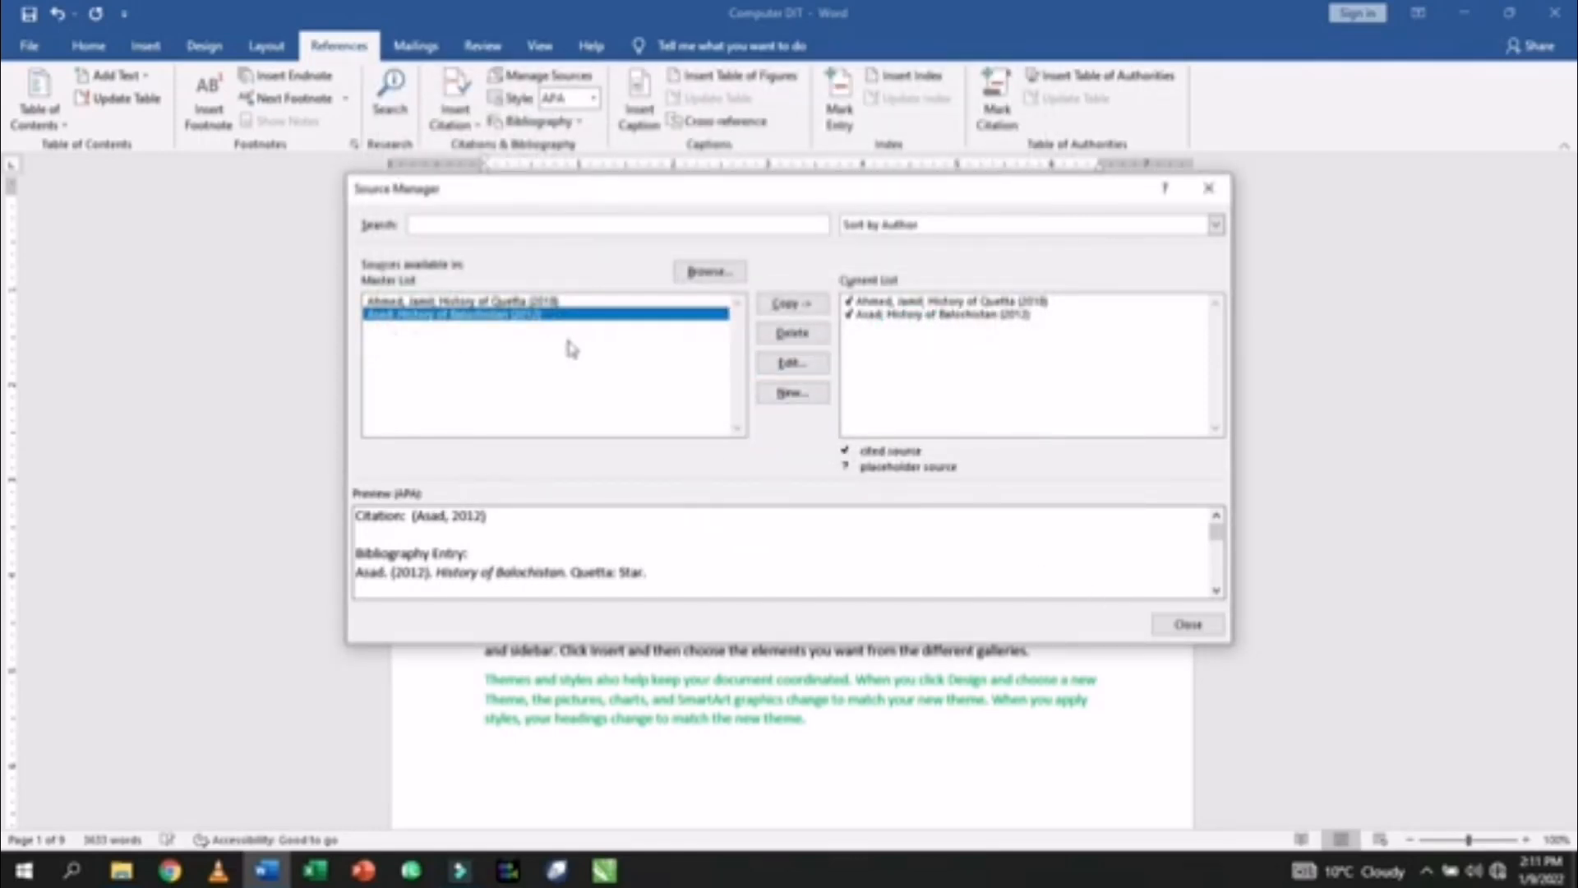
pyautogui.click(658, 299)
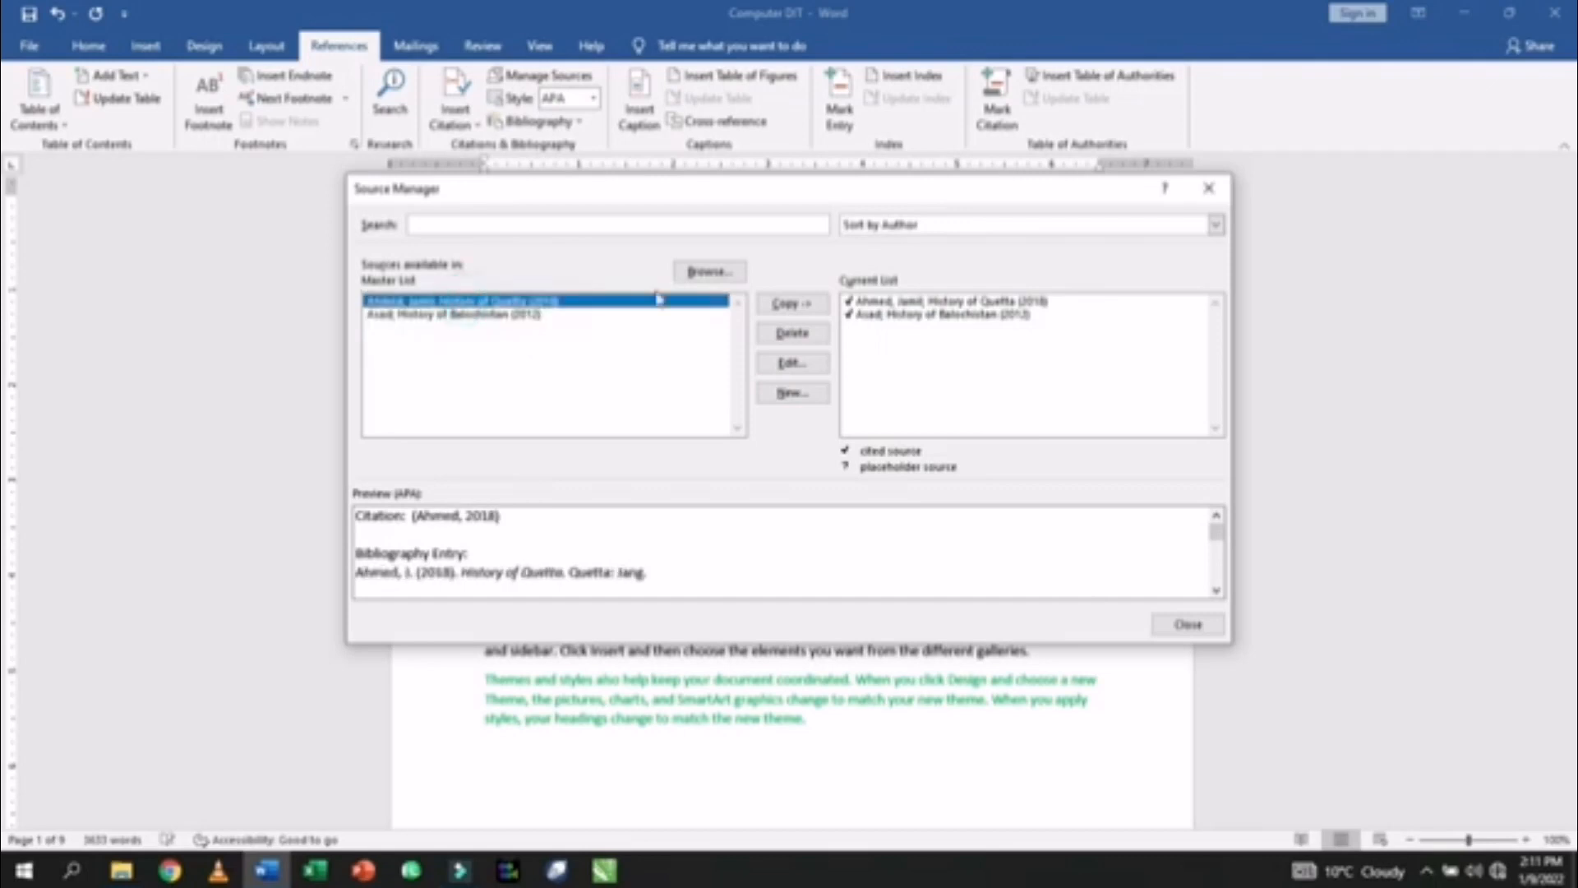
pyautogui.click(1186, 624)
pyautogui.click(1082, 445)
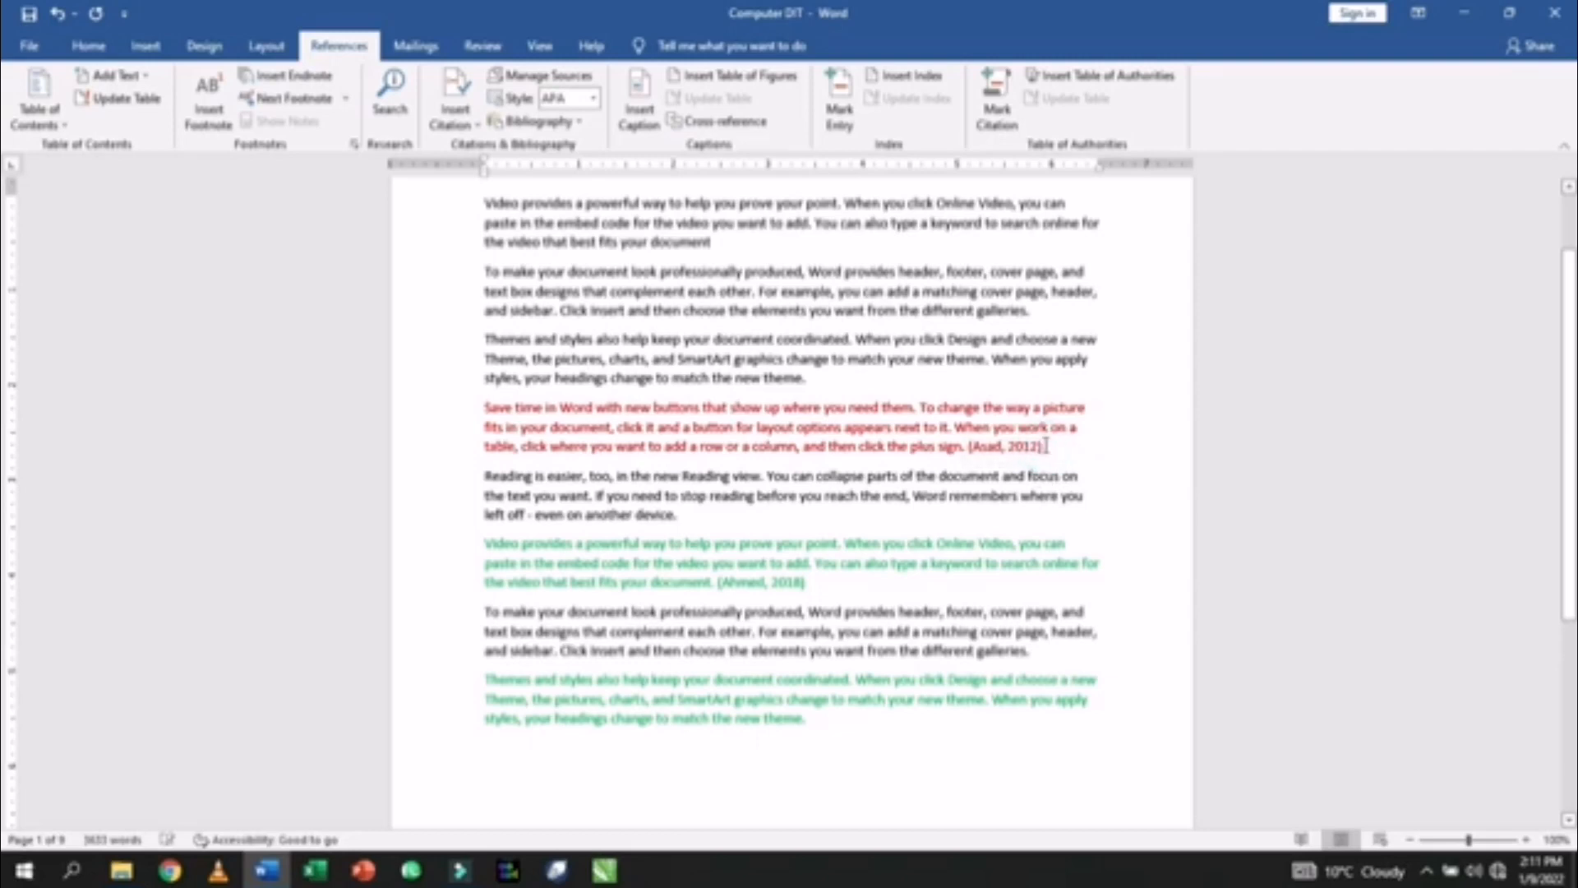
# - Set the citation style to MLA after briefly trying GB7714
pyautogui.click(593, 99)
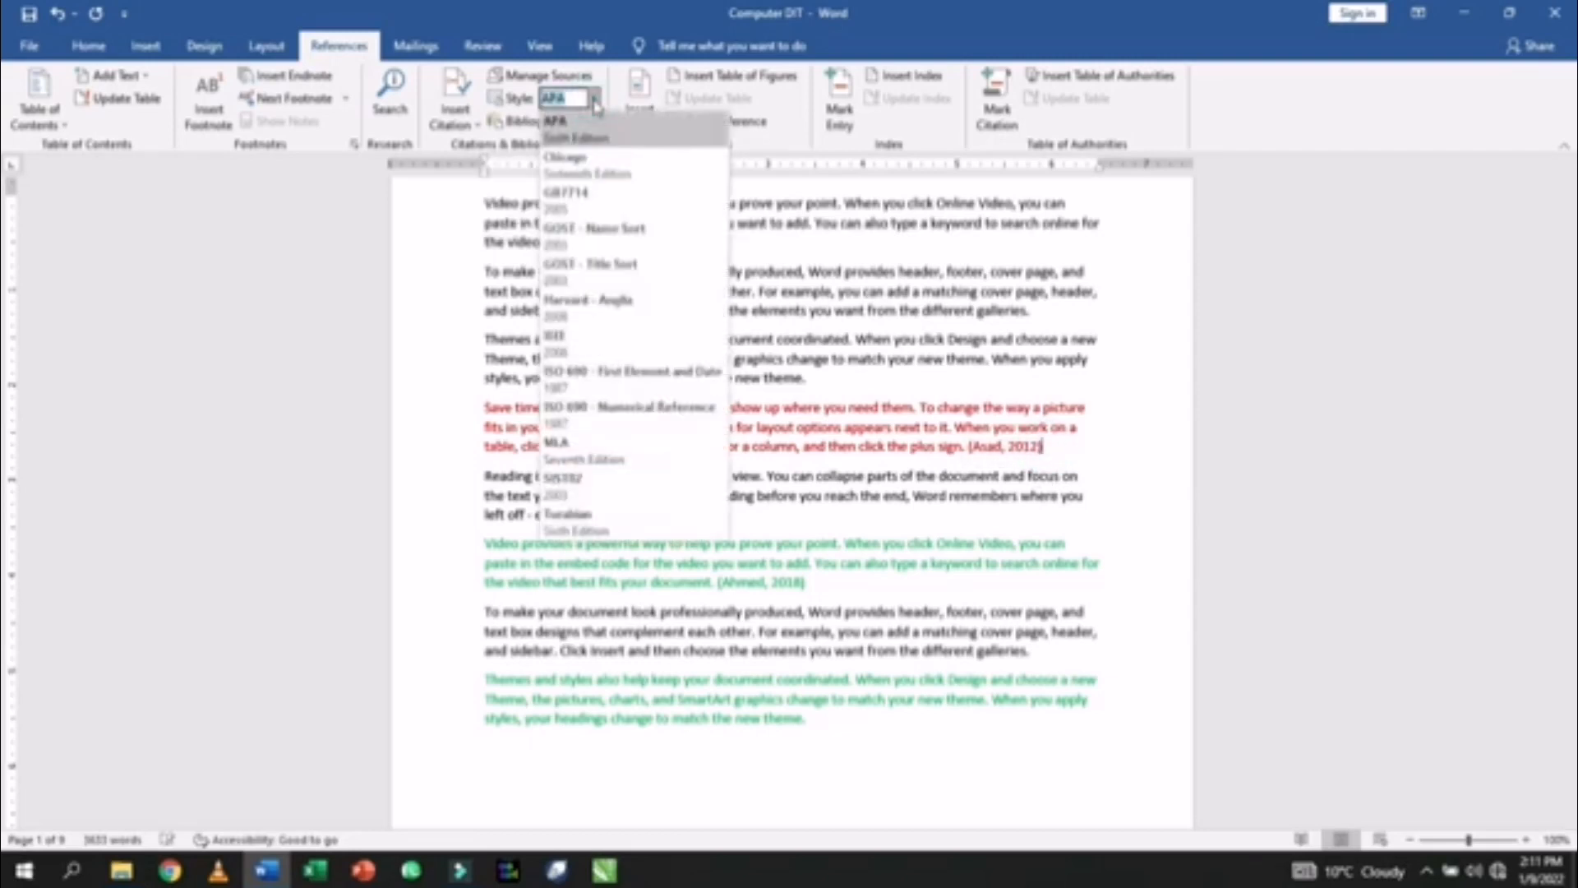
pyautogui.click(554, 449)
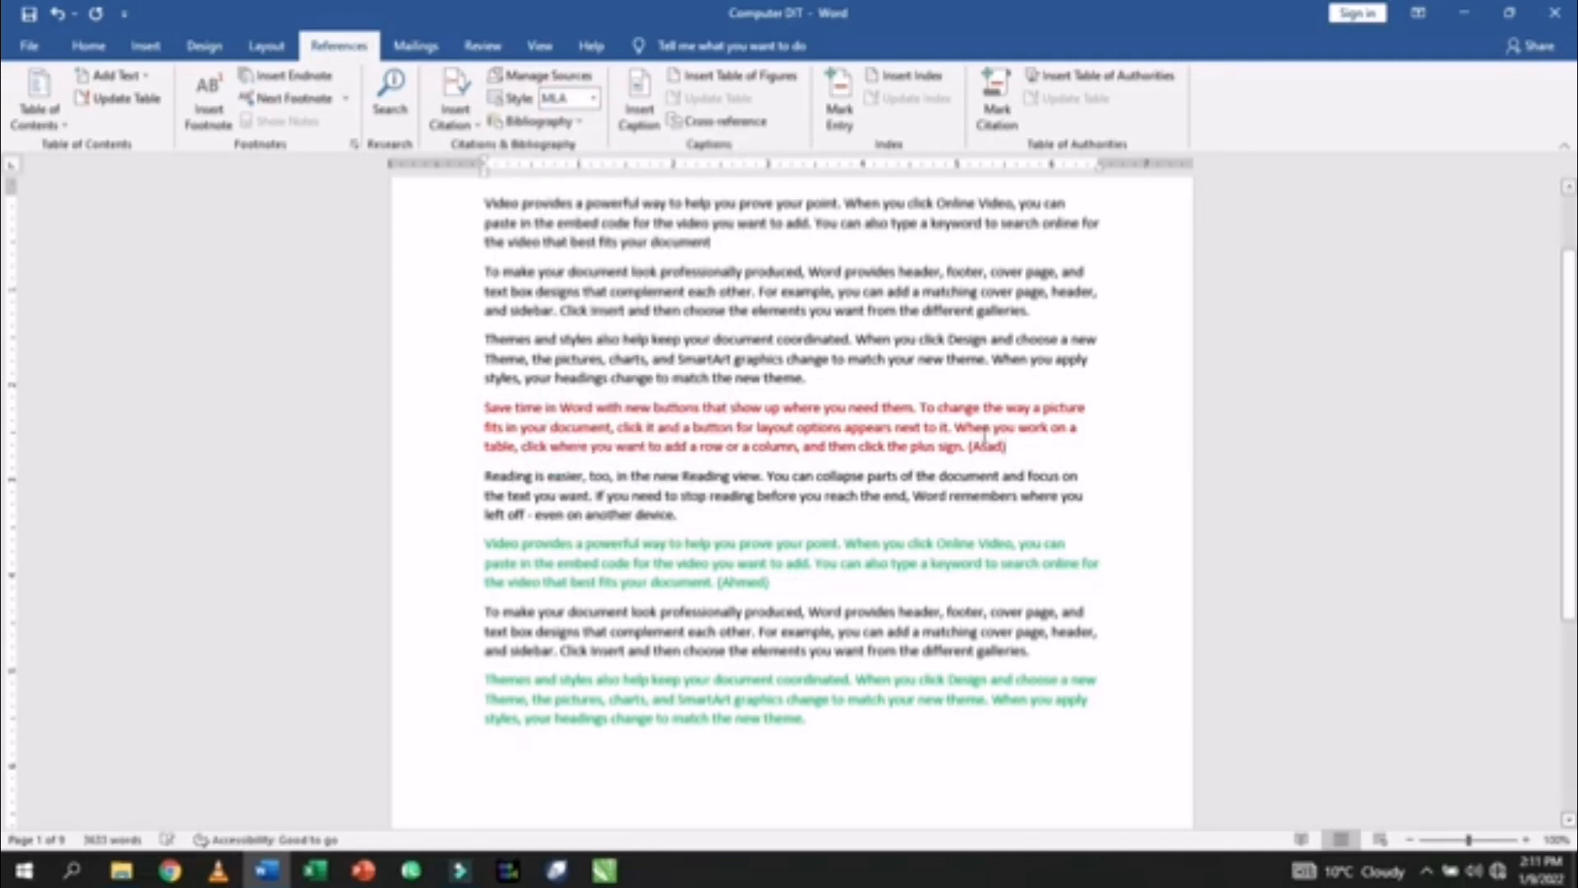
pyautogui.click(593, 99)
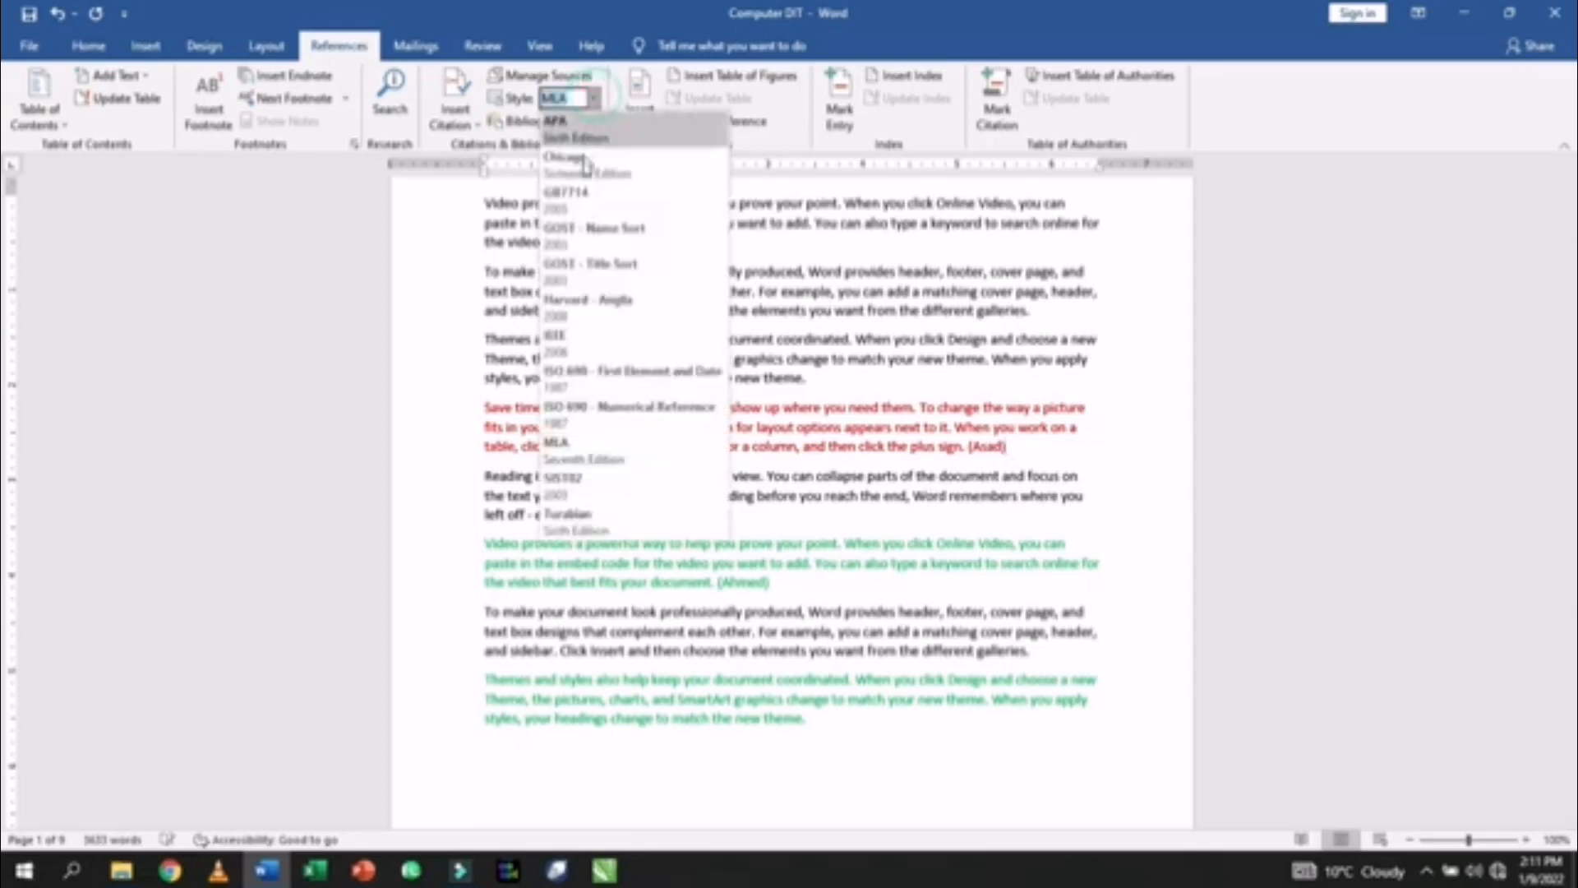
pyautogui.click(582, 212)
pyautogui.click(593, 98)
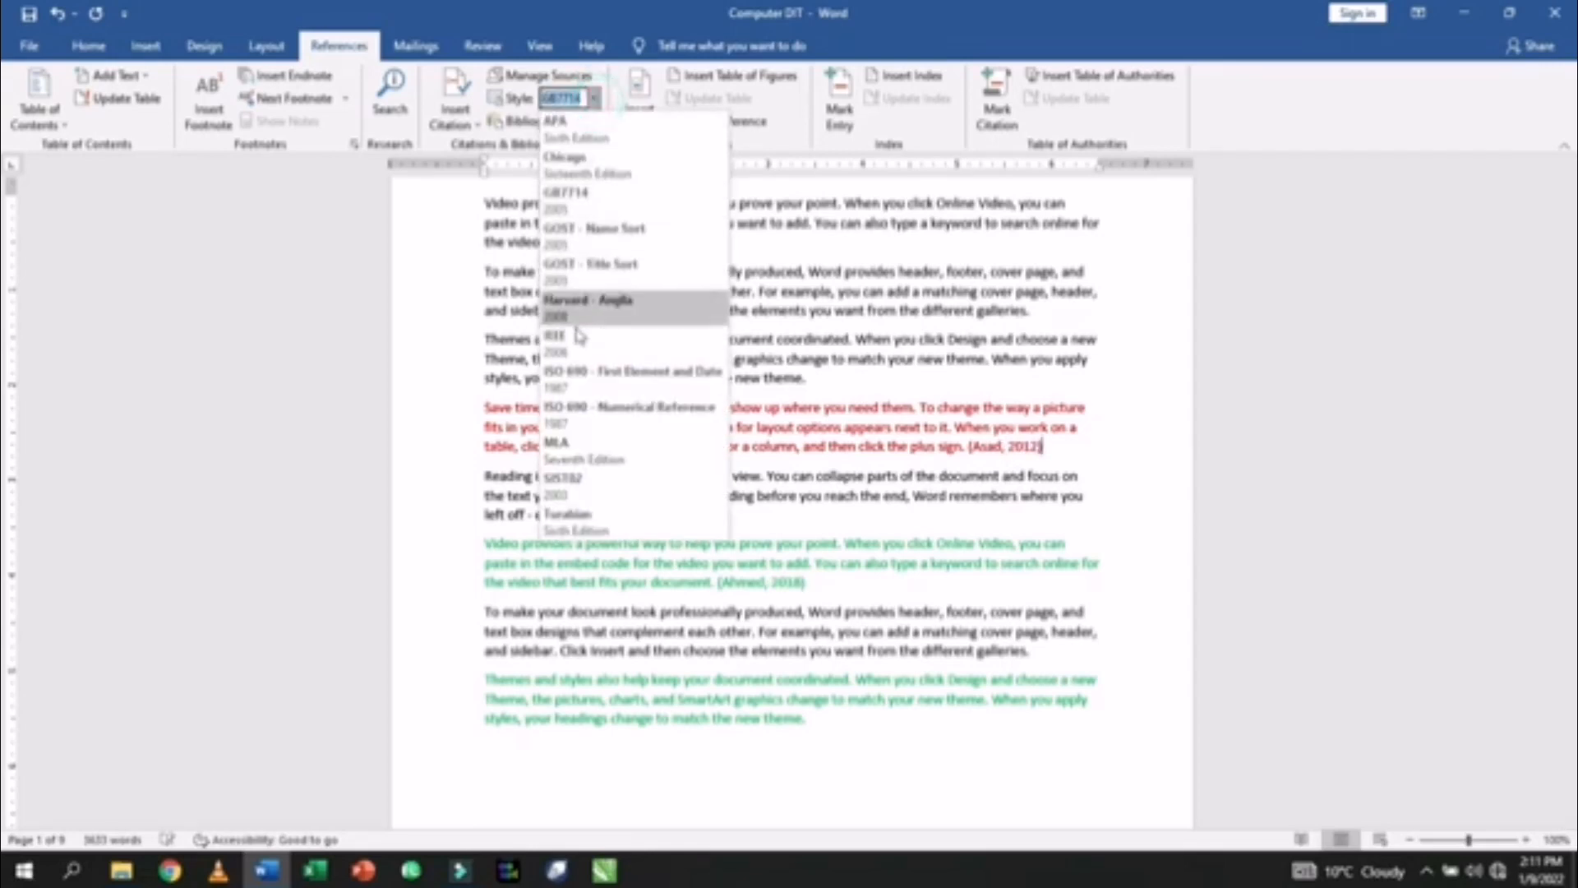
pyautogui.click(556, 448)
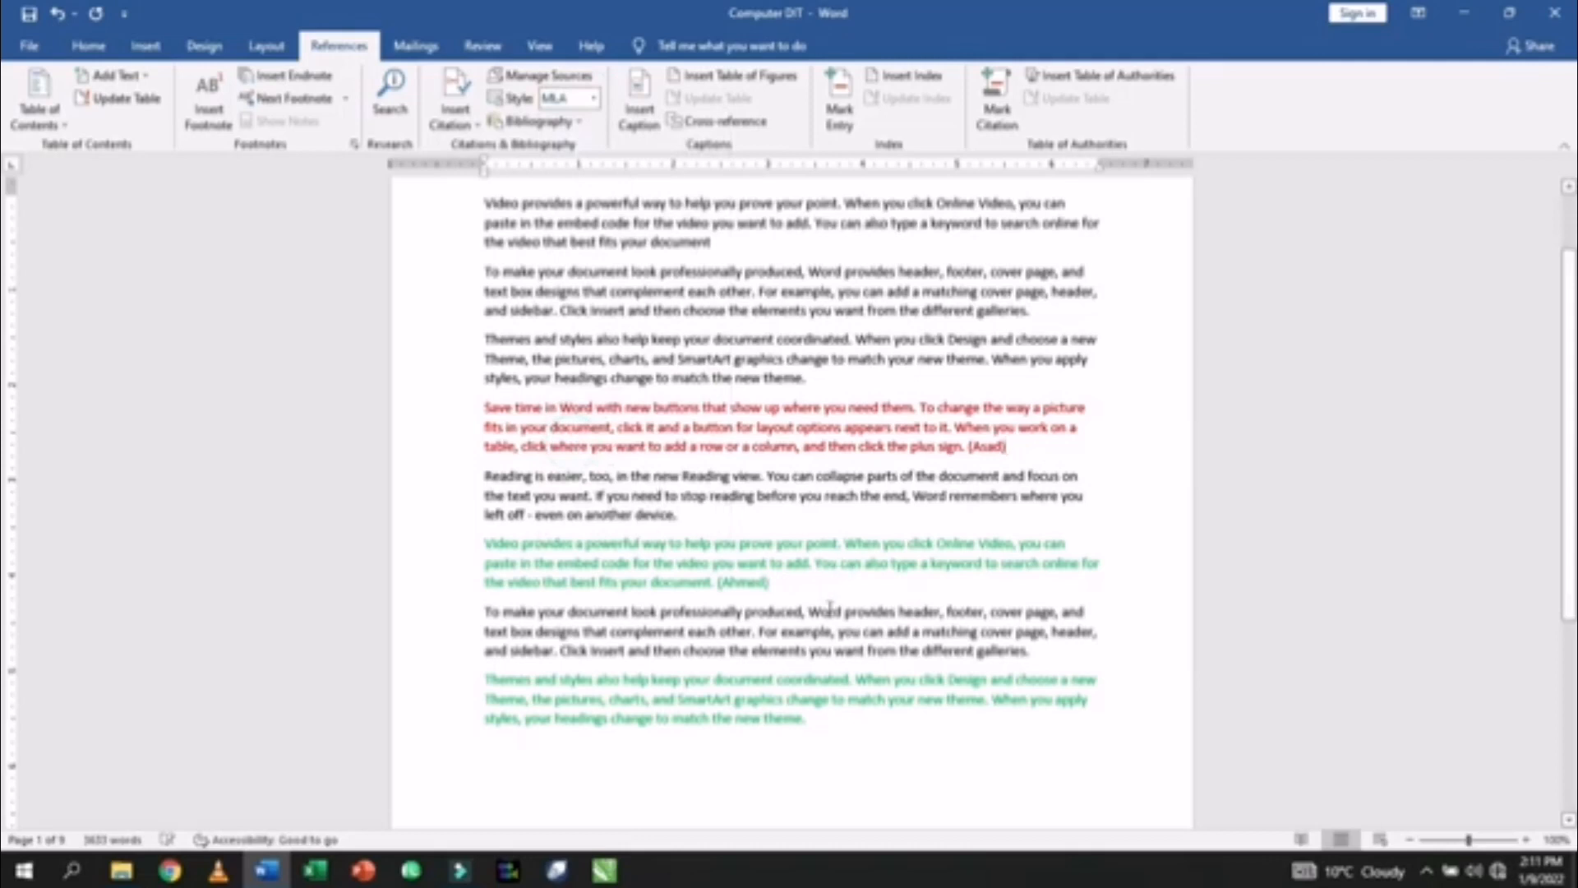
pyautogui.click(779, 585)
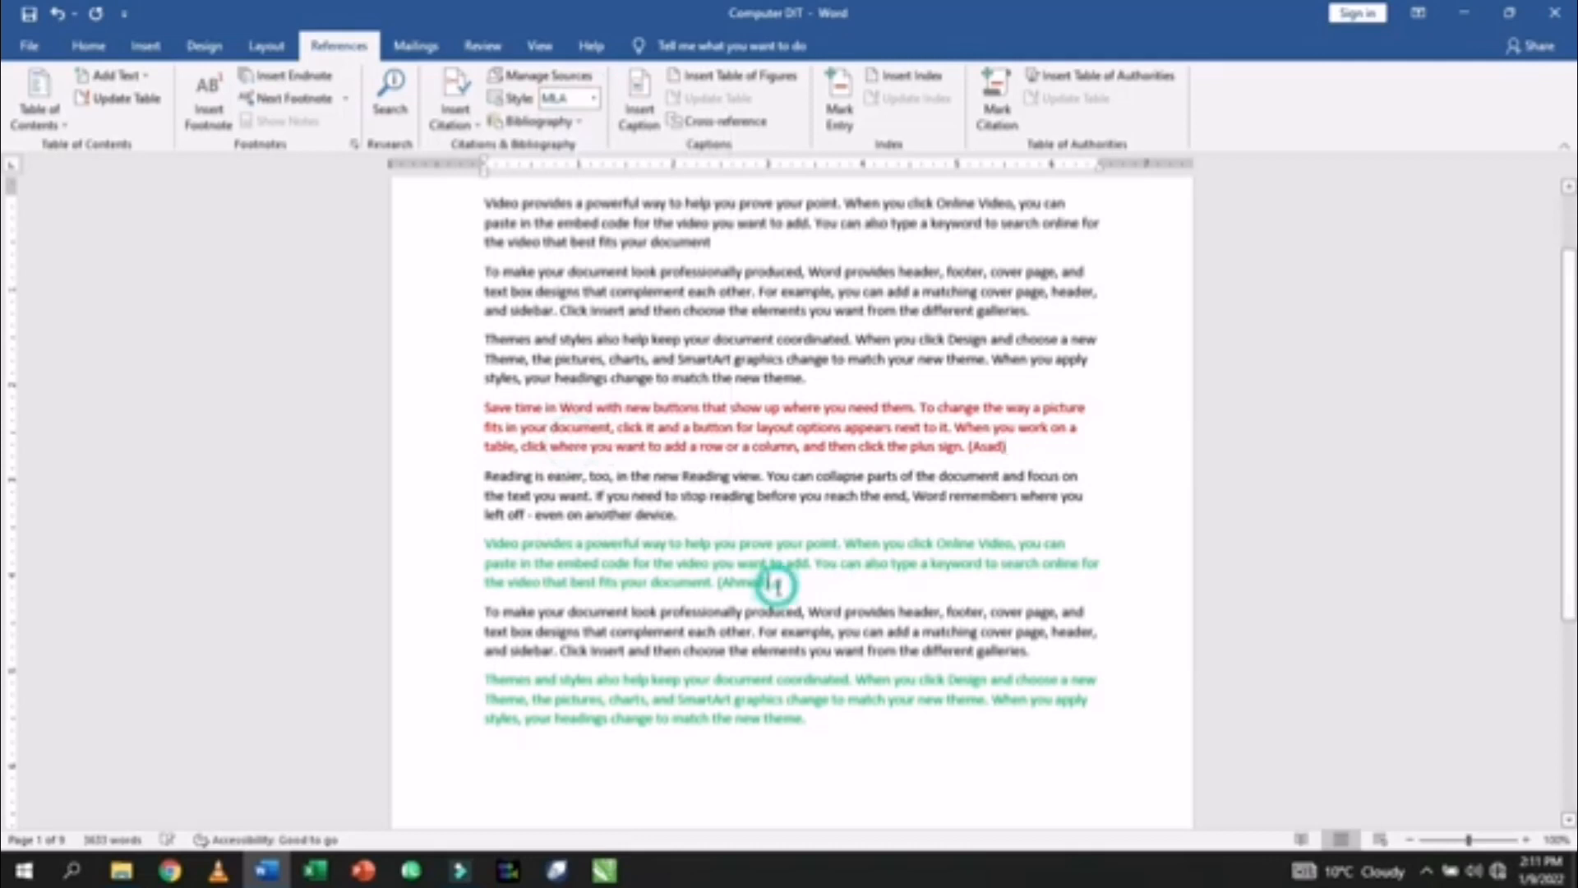
pyautogui.click(594, 99)
pyautogui.click(583, 452)
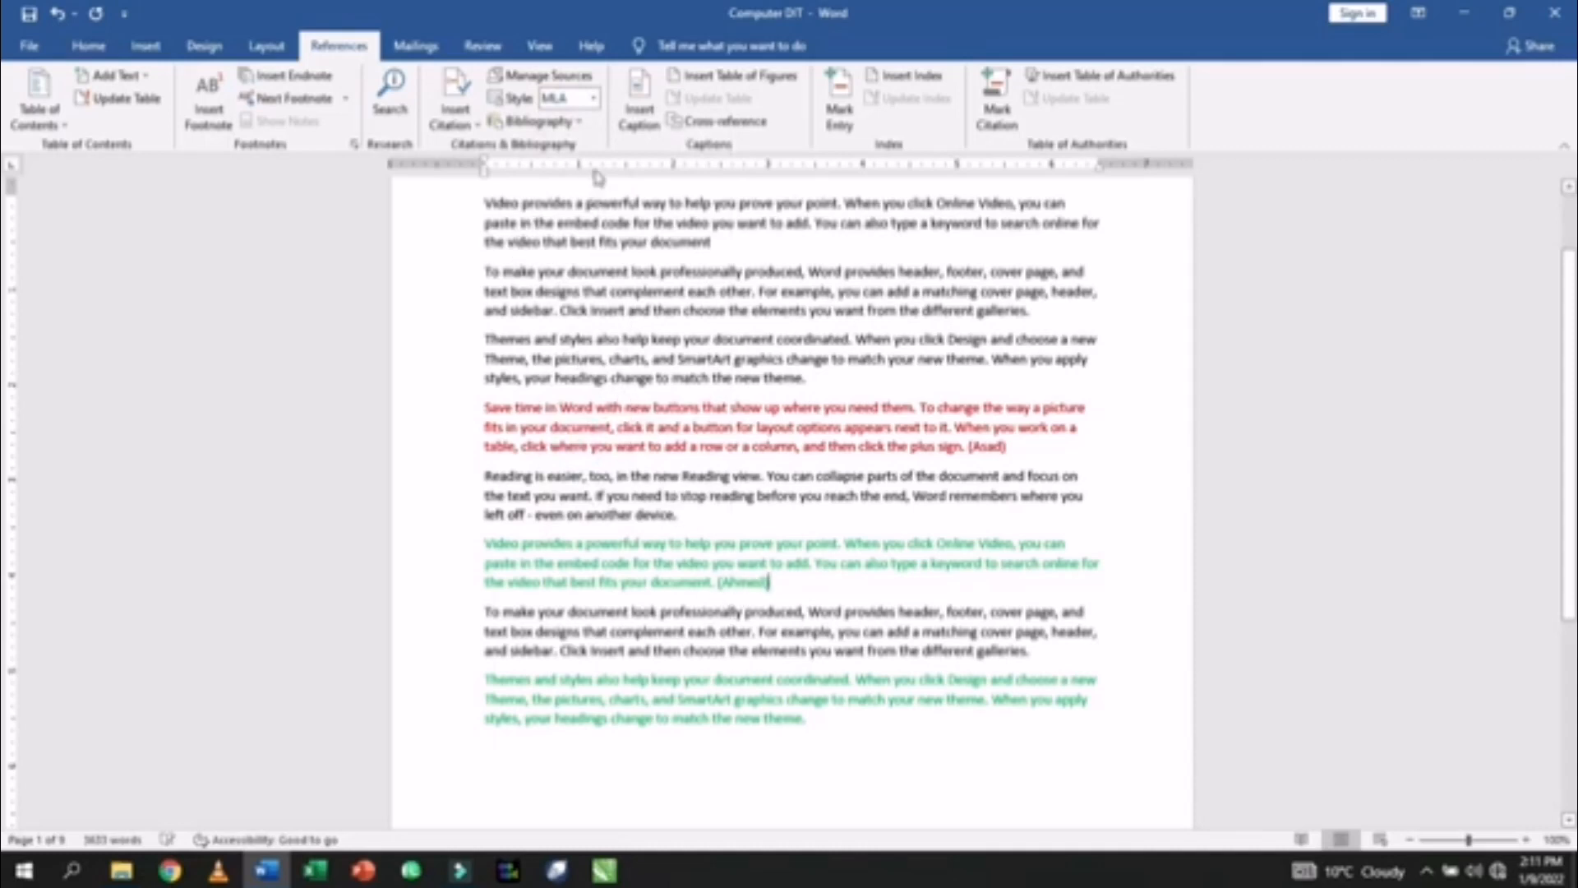
# - Type the author's name in brackets after the last green paragraph
pyautogui.click(583, 127)
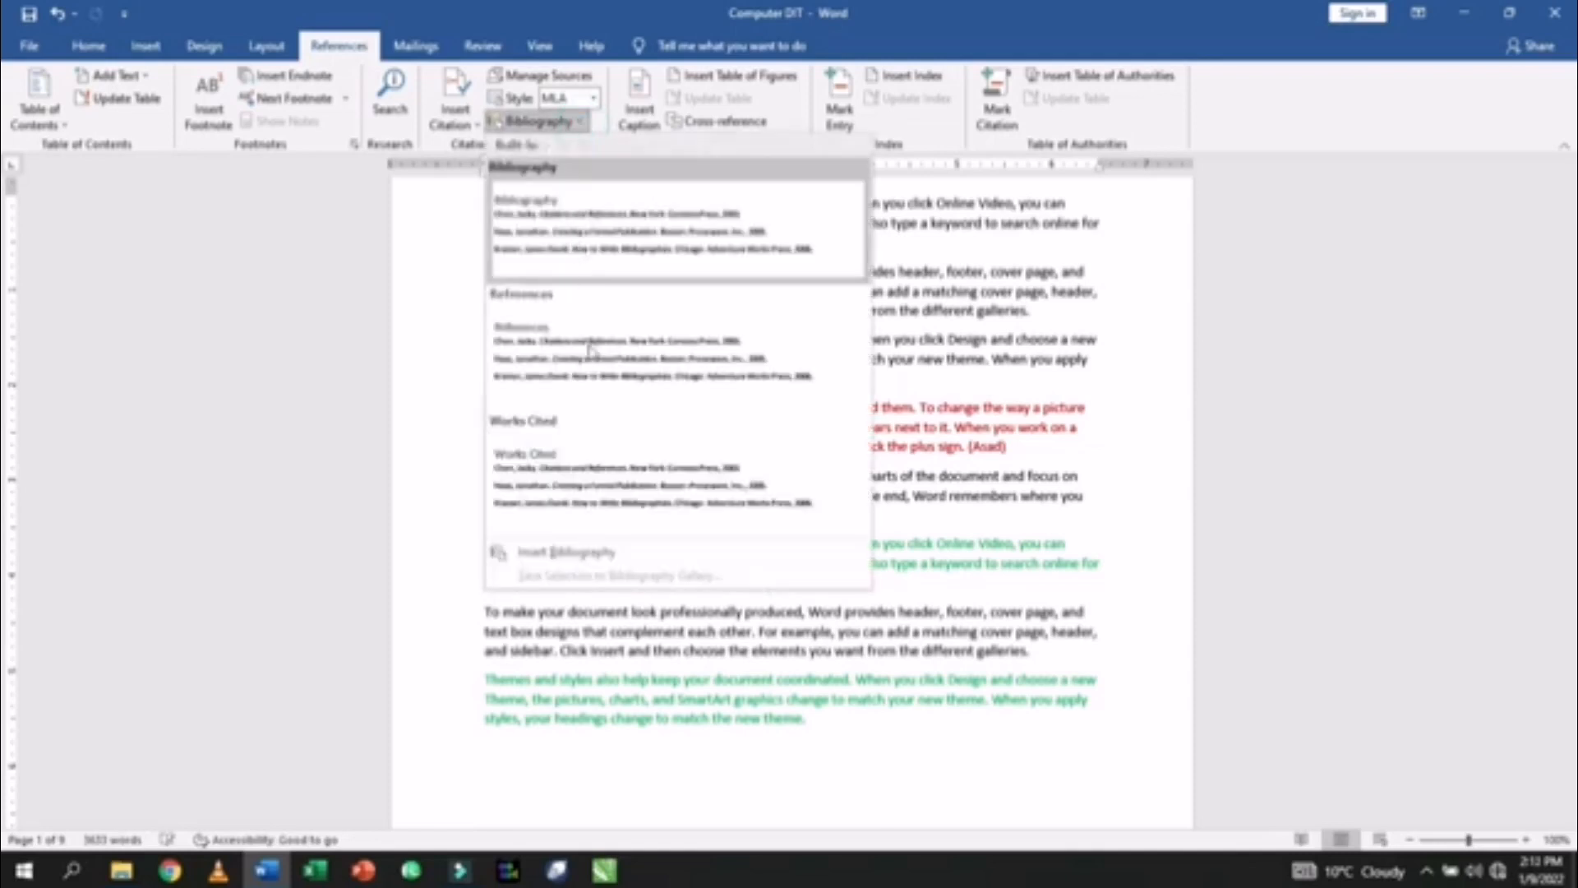
pyautogui.click(1032, 641)
pyautogui.click(852, 711)
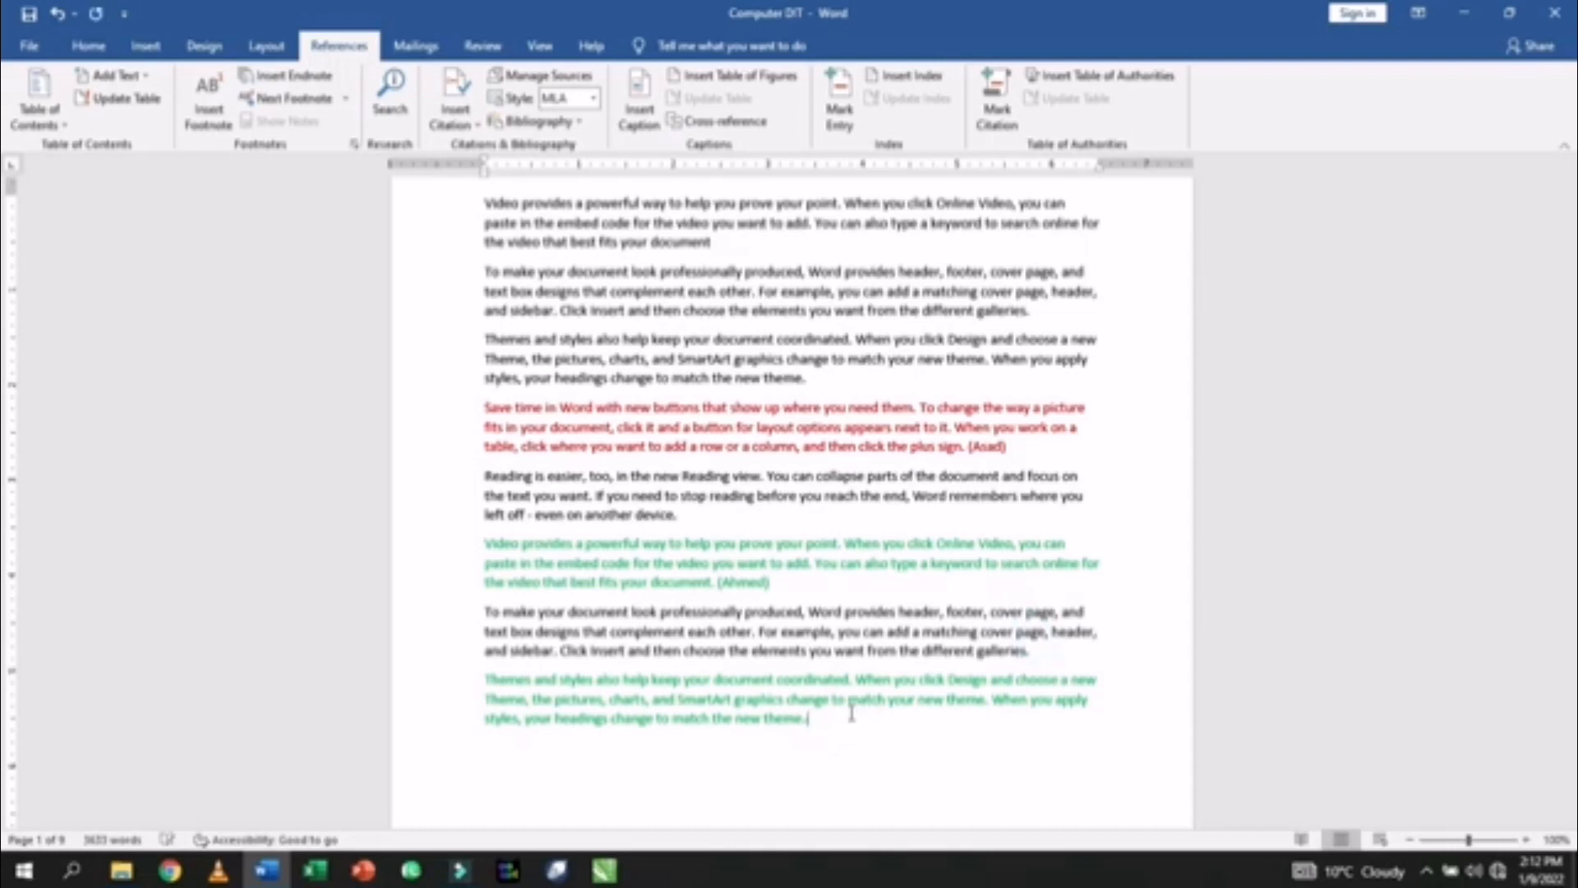
pyautogui.write('(Saad)')
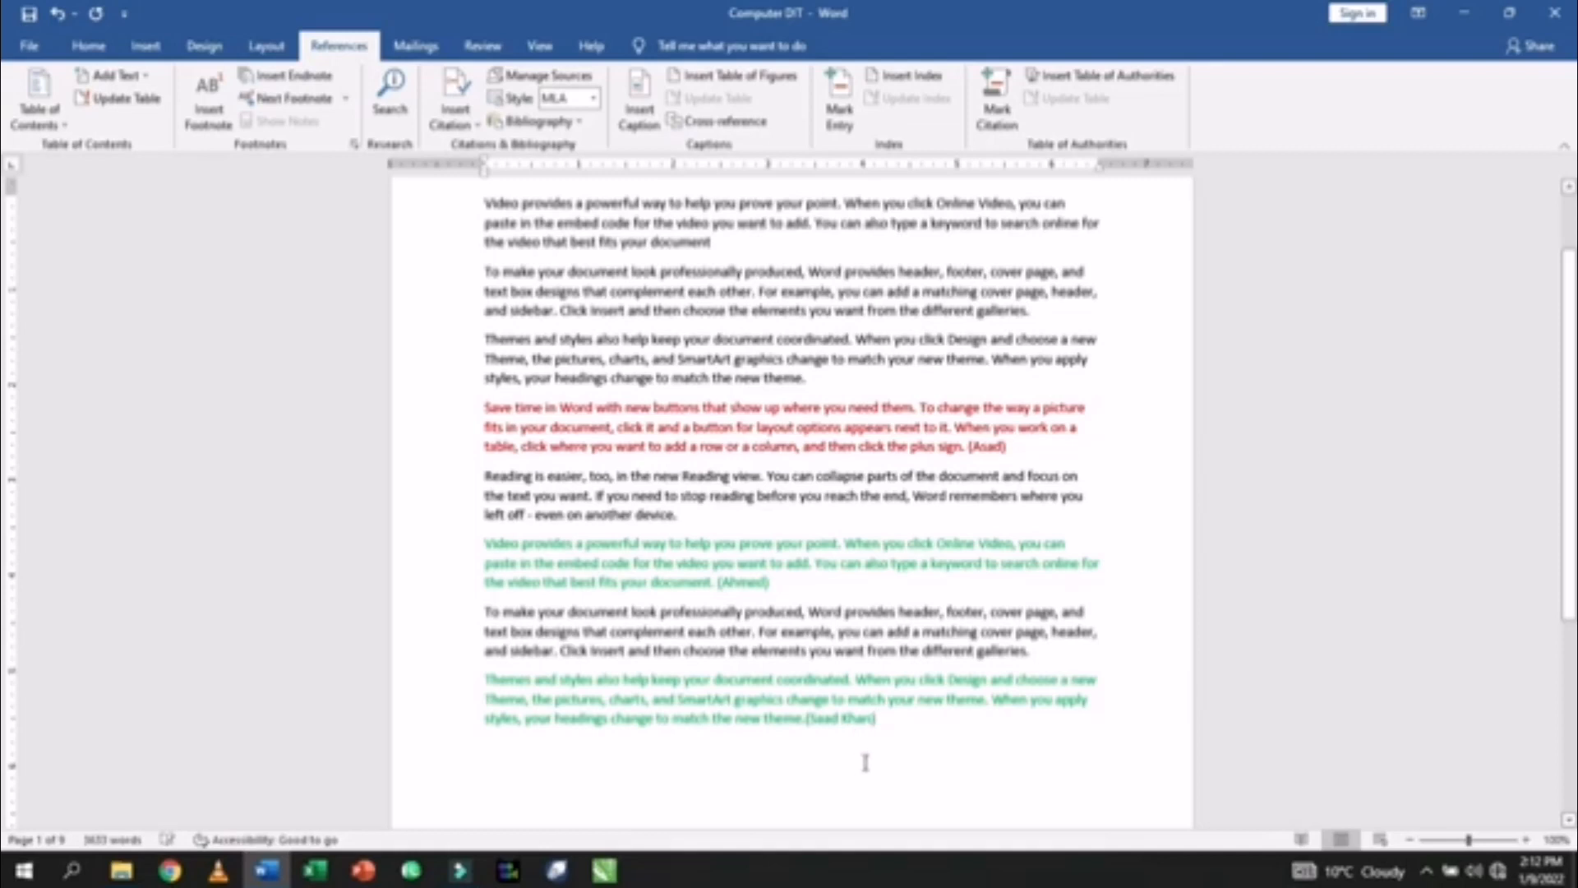
# - Add a blank first page and insert a bibliography listing both sources
pyautogui.scroll(2, 867, 760)
pyautogui.click(476, 298)
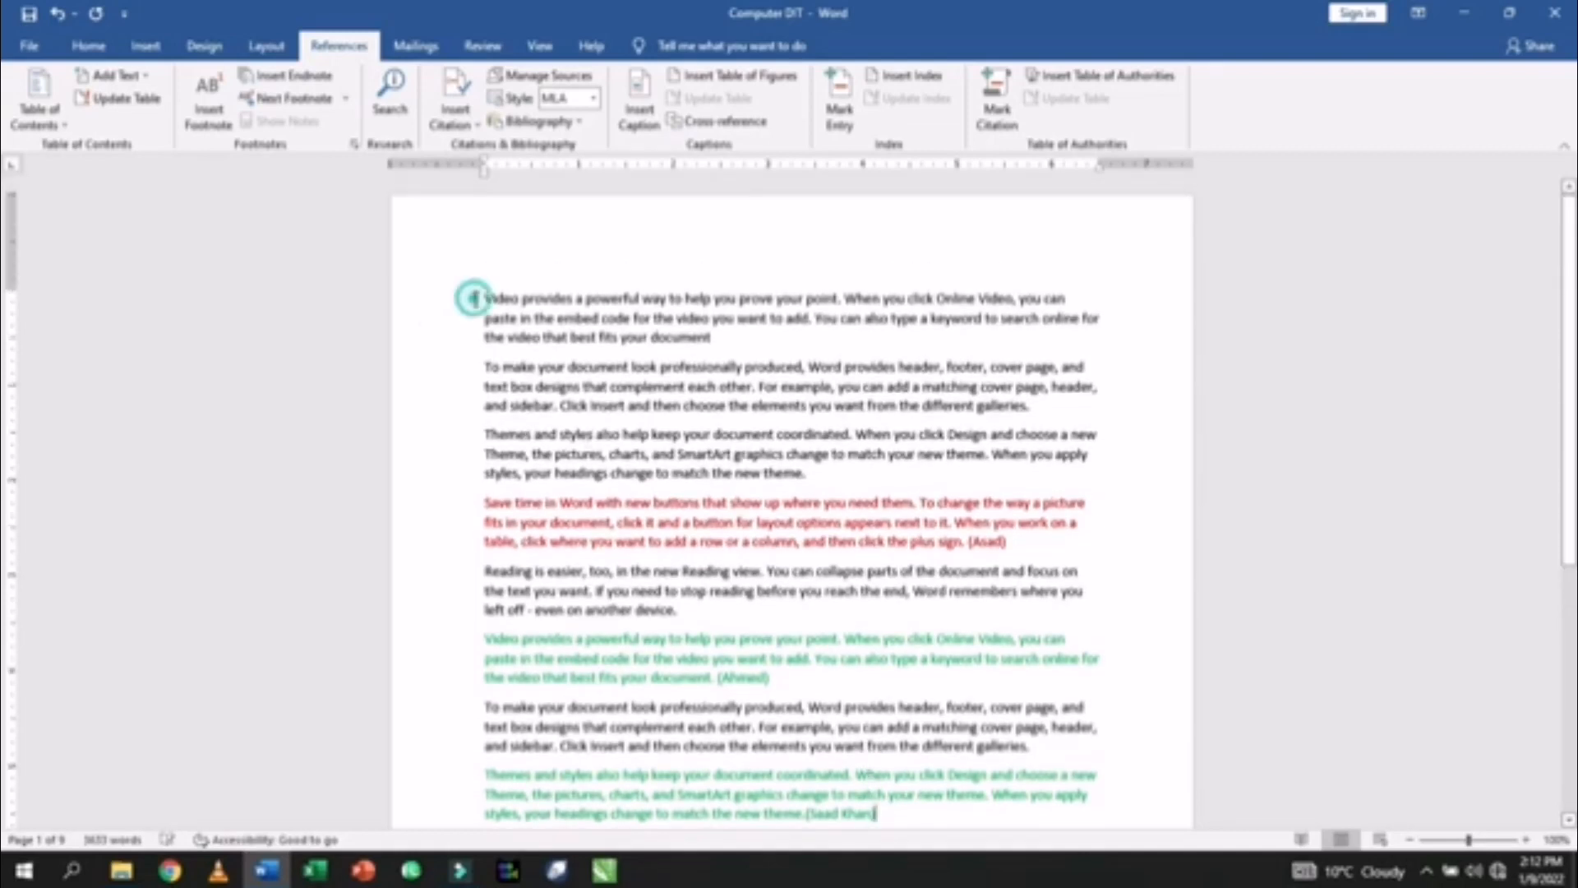
pyautogui.hotkey('ctrl', 'Return')
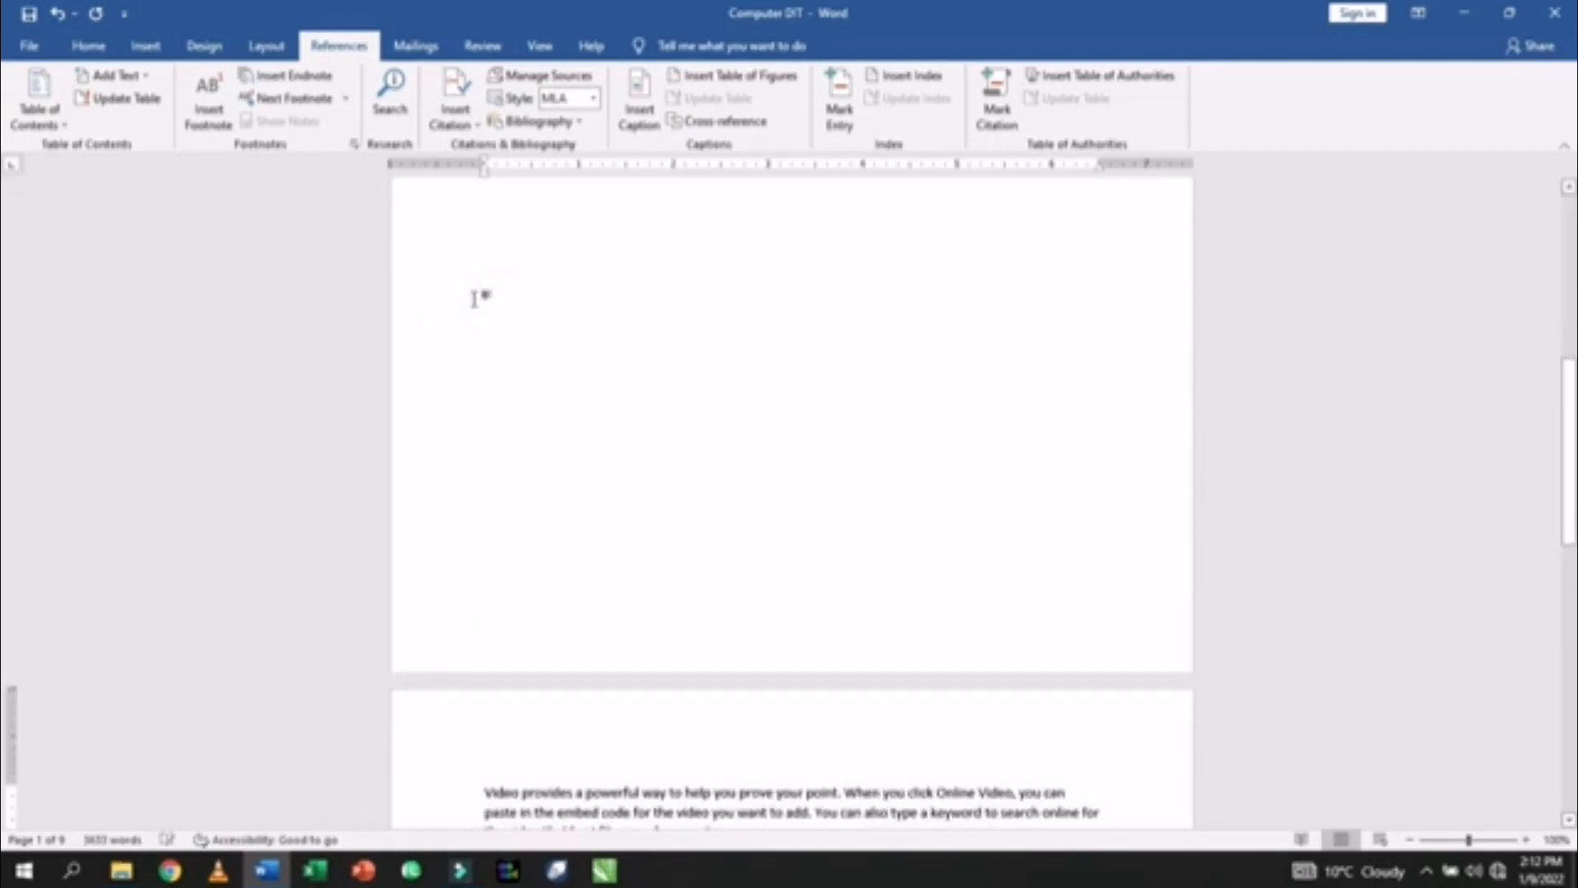
pyautogui.click(514, 328)
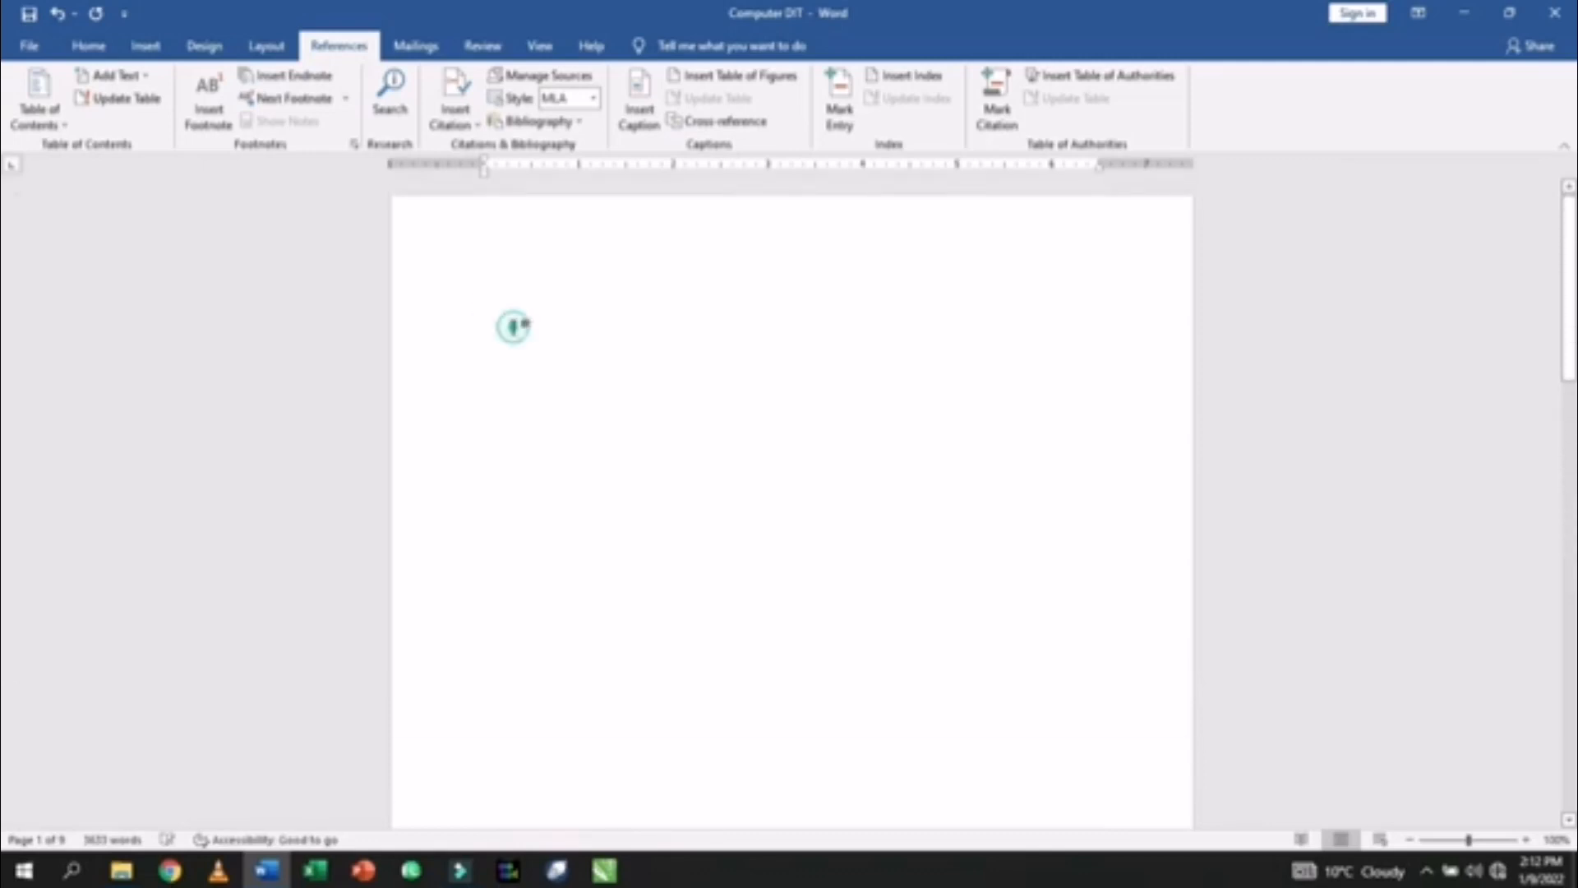
pyautogui.click(581, 123)
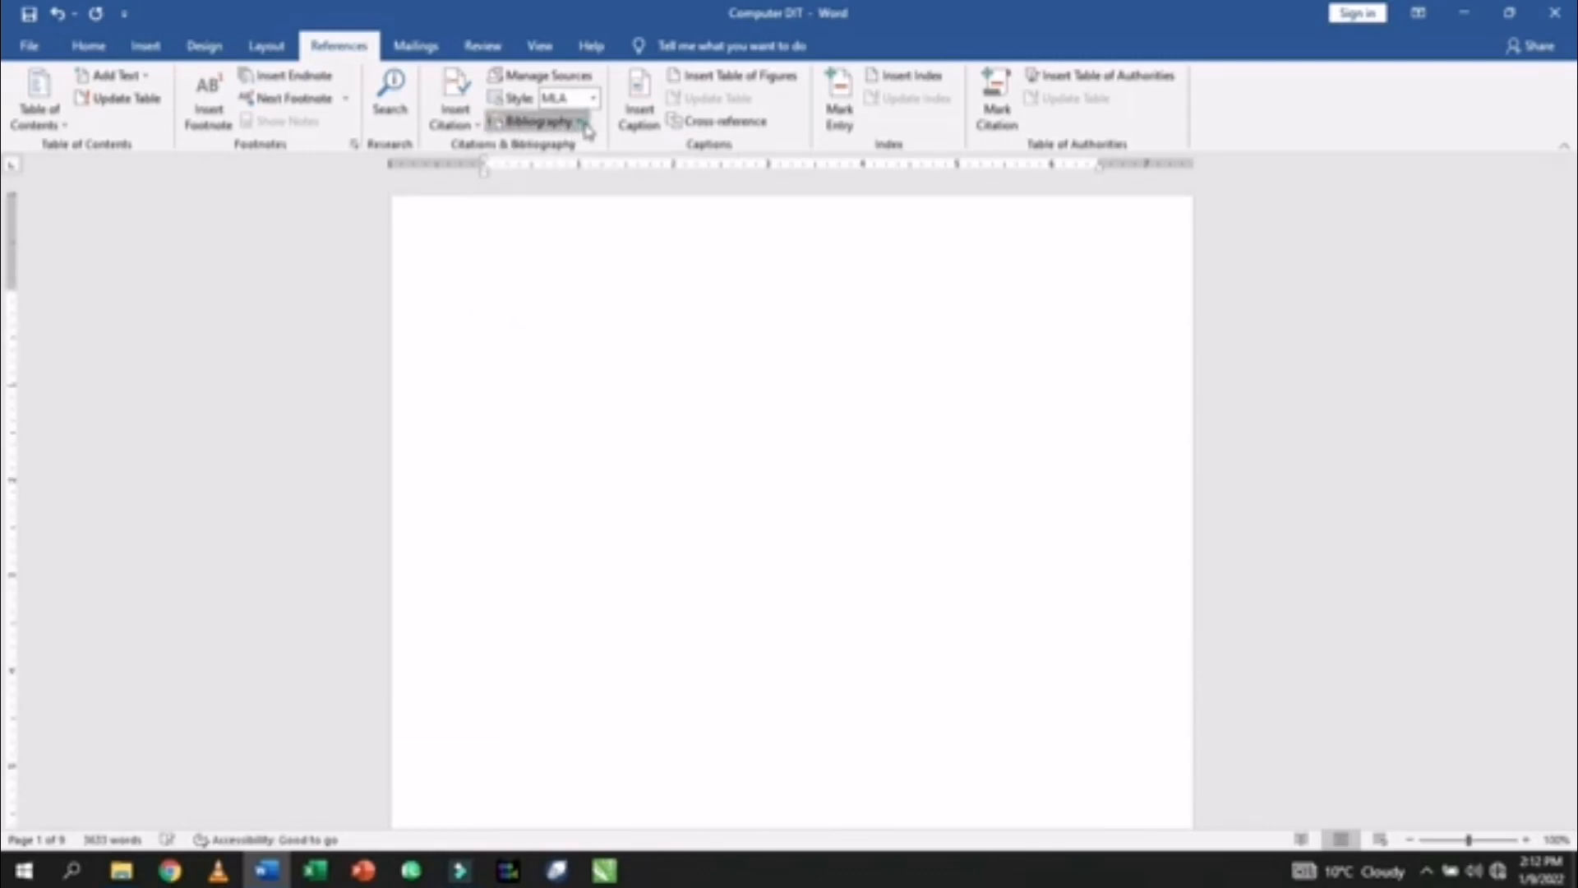
pyautogui.click(567, 259)
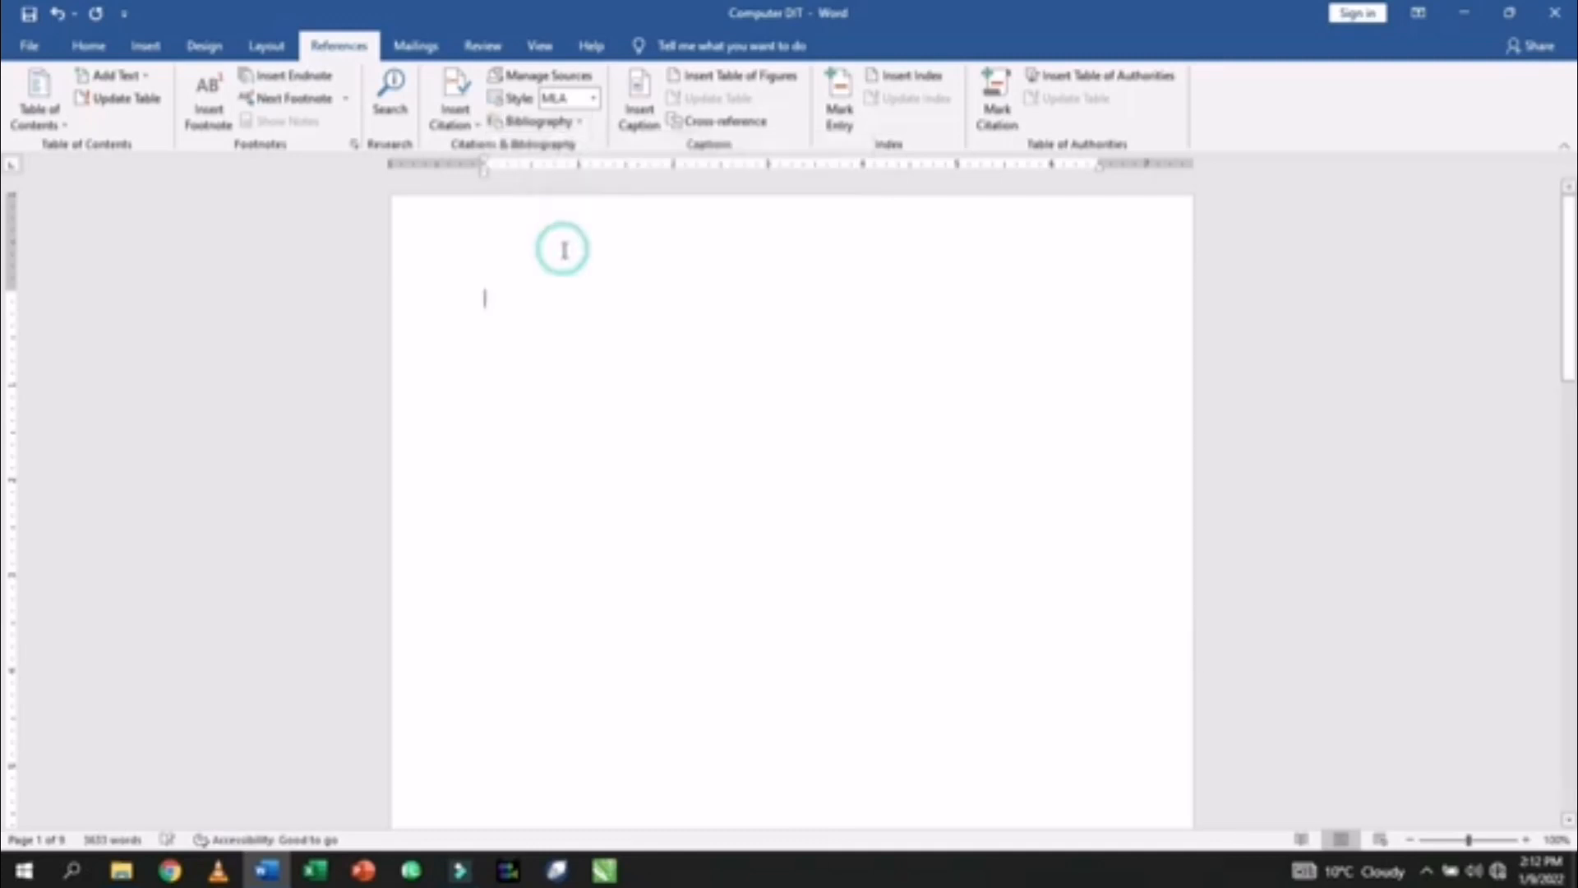
# - Look over the History of Quetta and History of Balochistan bibliography entries
pyautogui.click(596, 321)
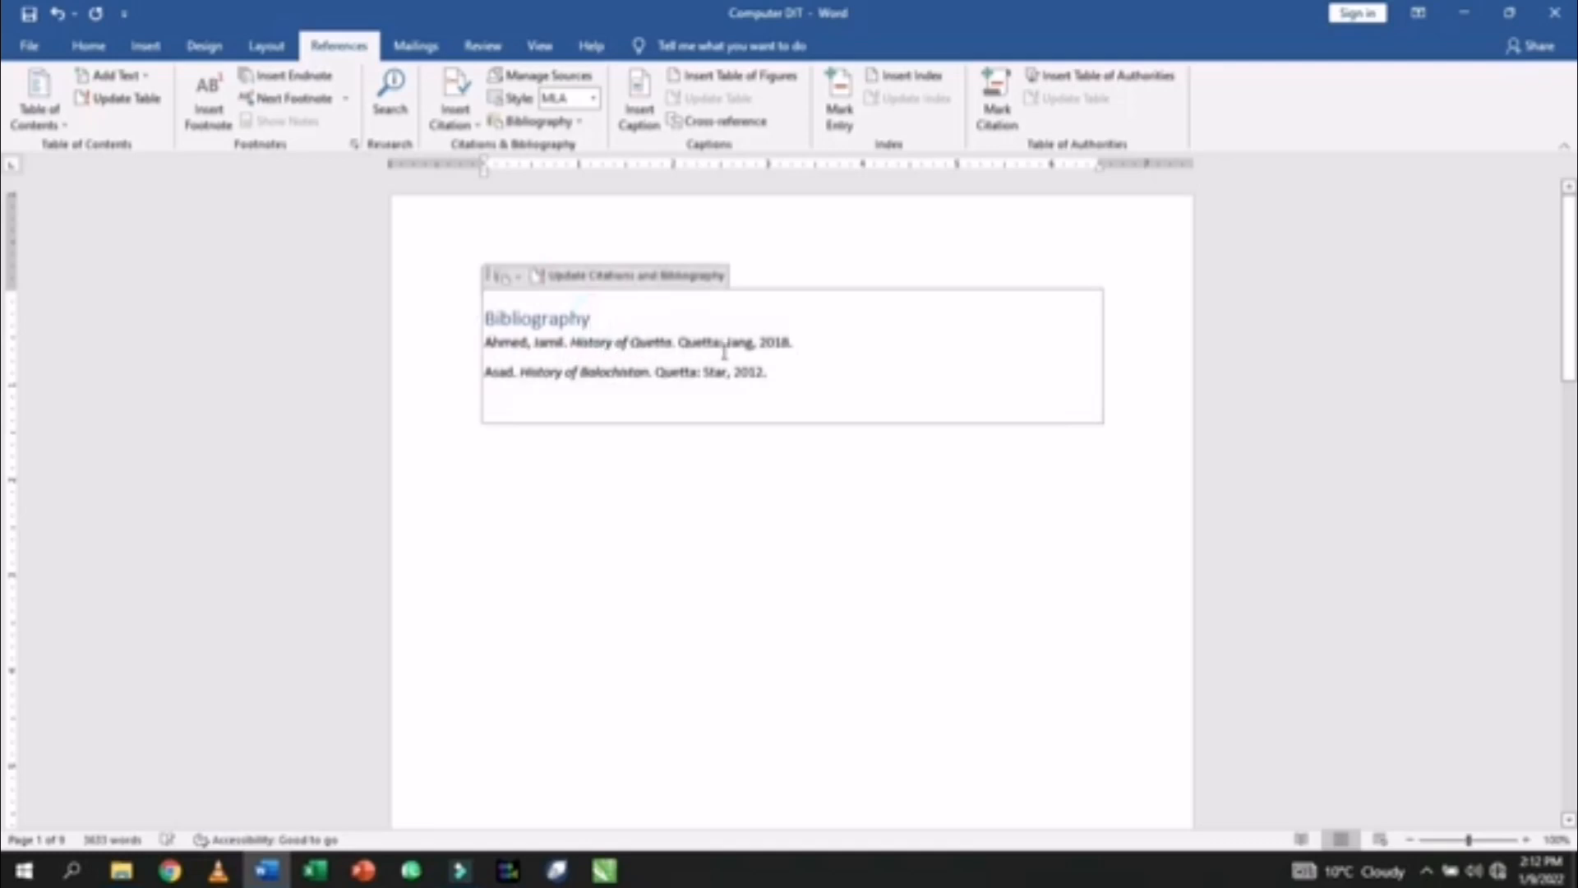
pyautogui.click(794, 342)
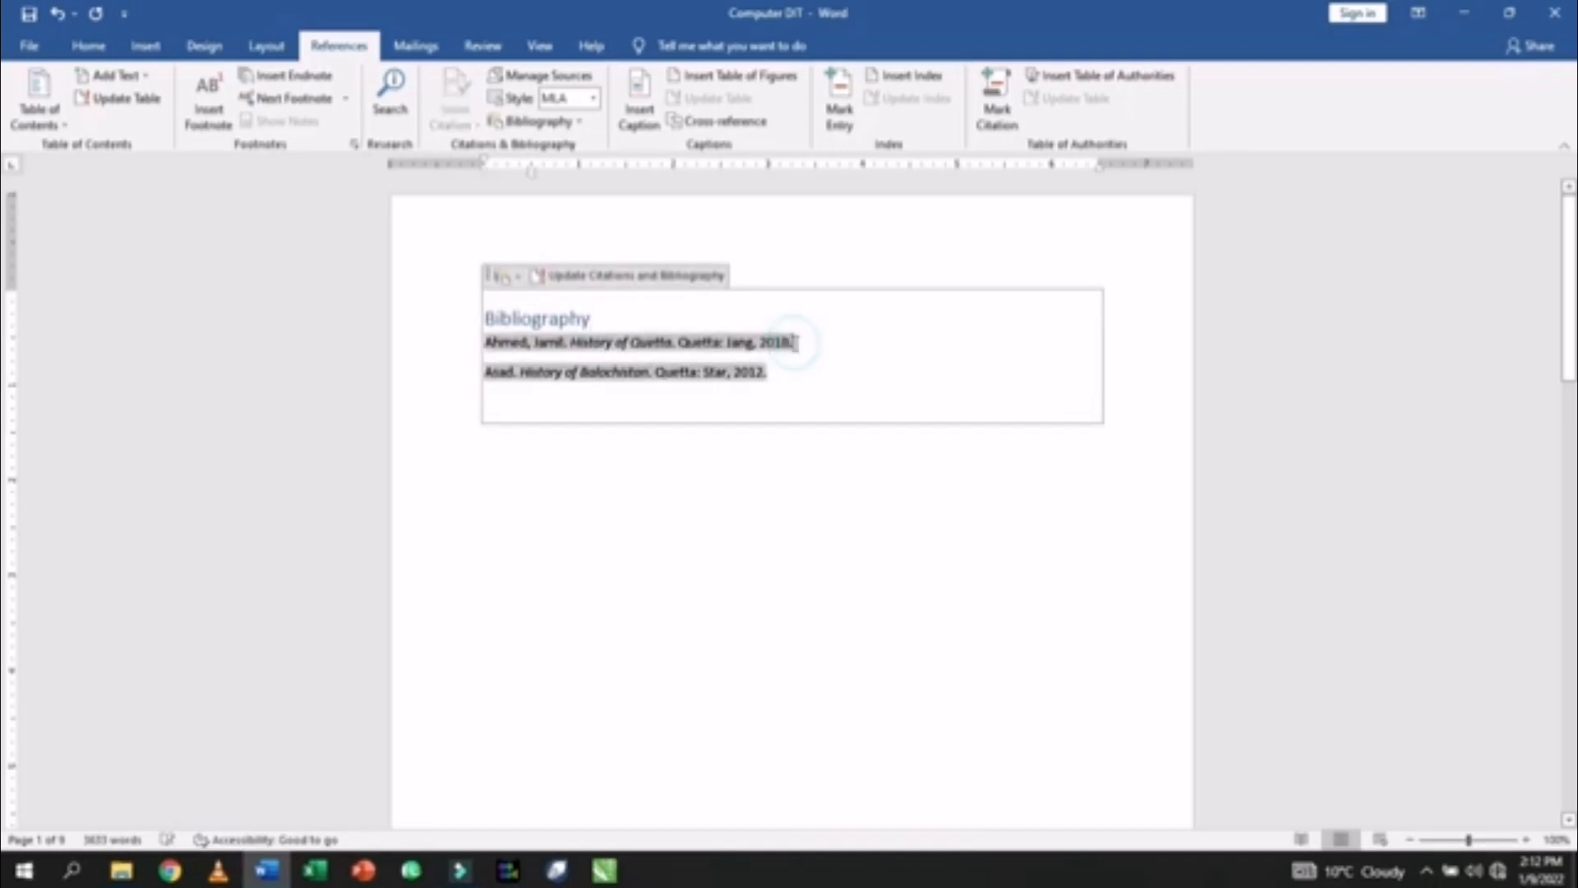
pyautogui.click(570, 381)
pyautogui.click(740, 346)
pyautogui.click(518, 515)
pyautogui.click(651, 505)
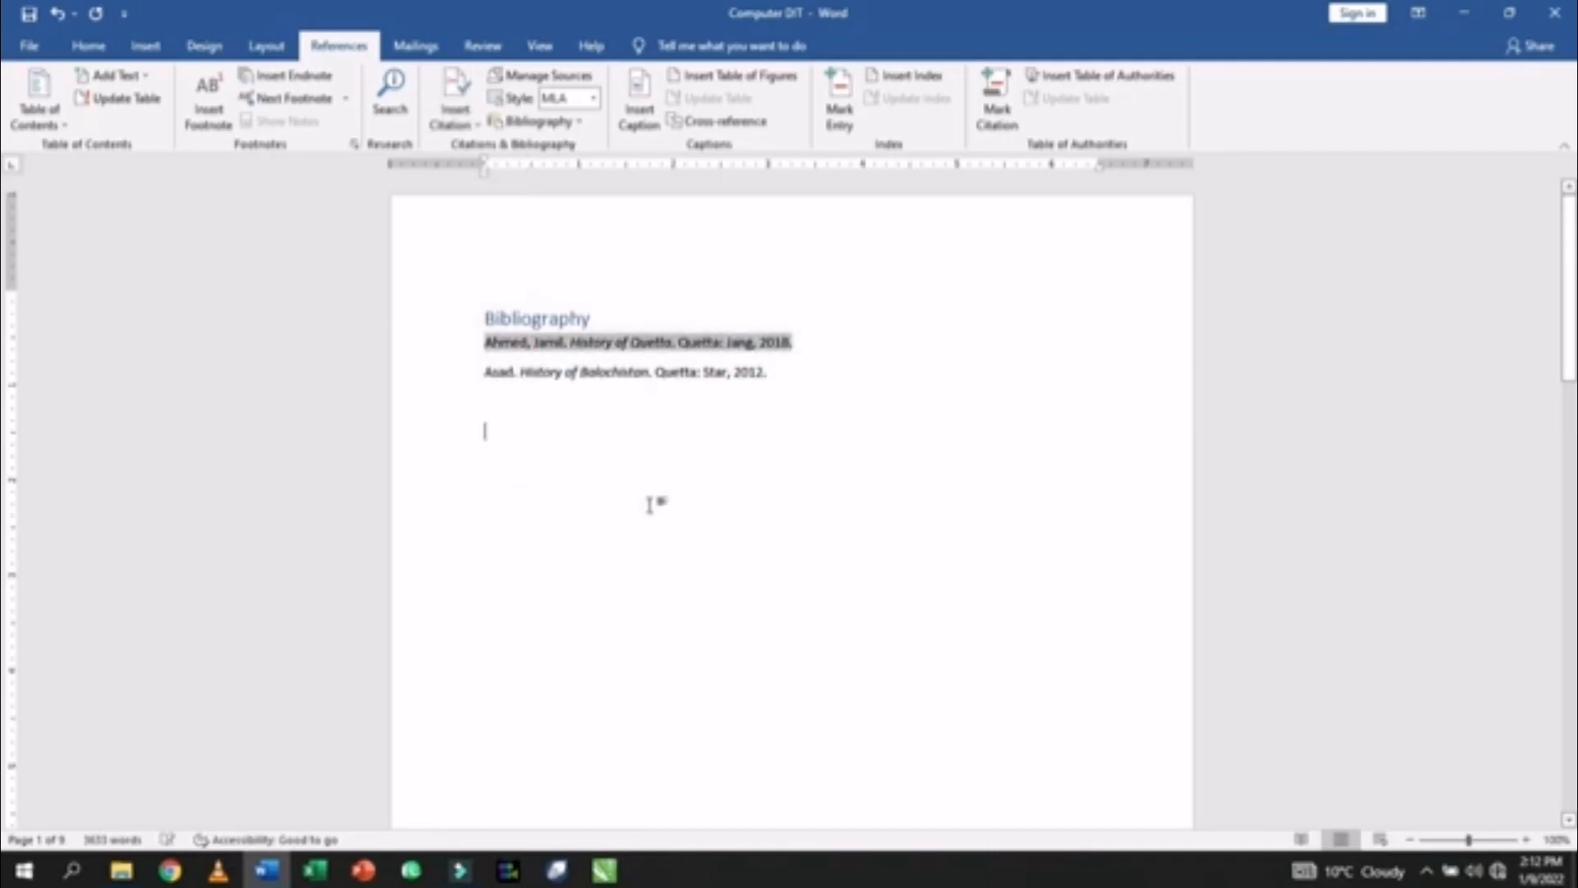
# - Centre the Bibliography heading, enlarge it two sizes and make it all caps
pyautogui.click(590, 321)
pyautogui.click(471, 318)
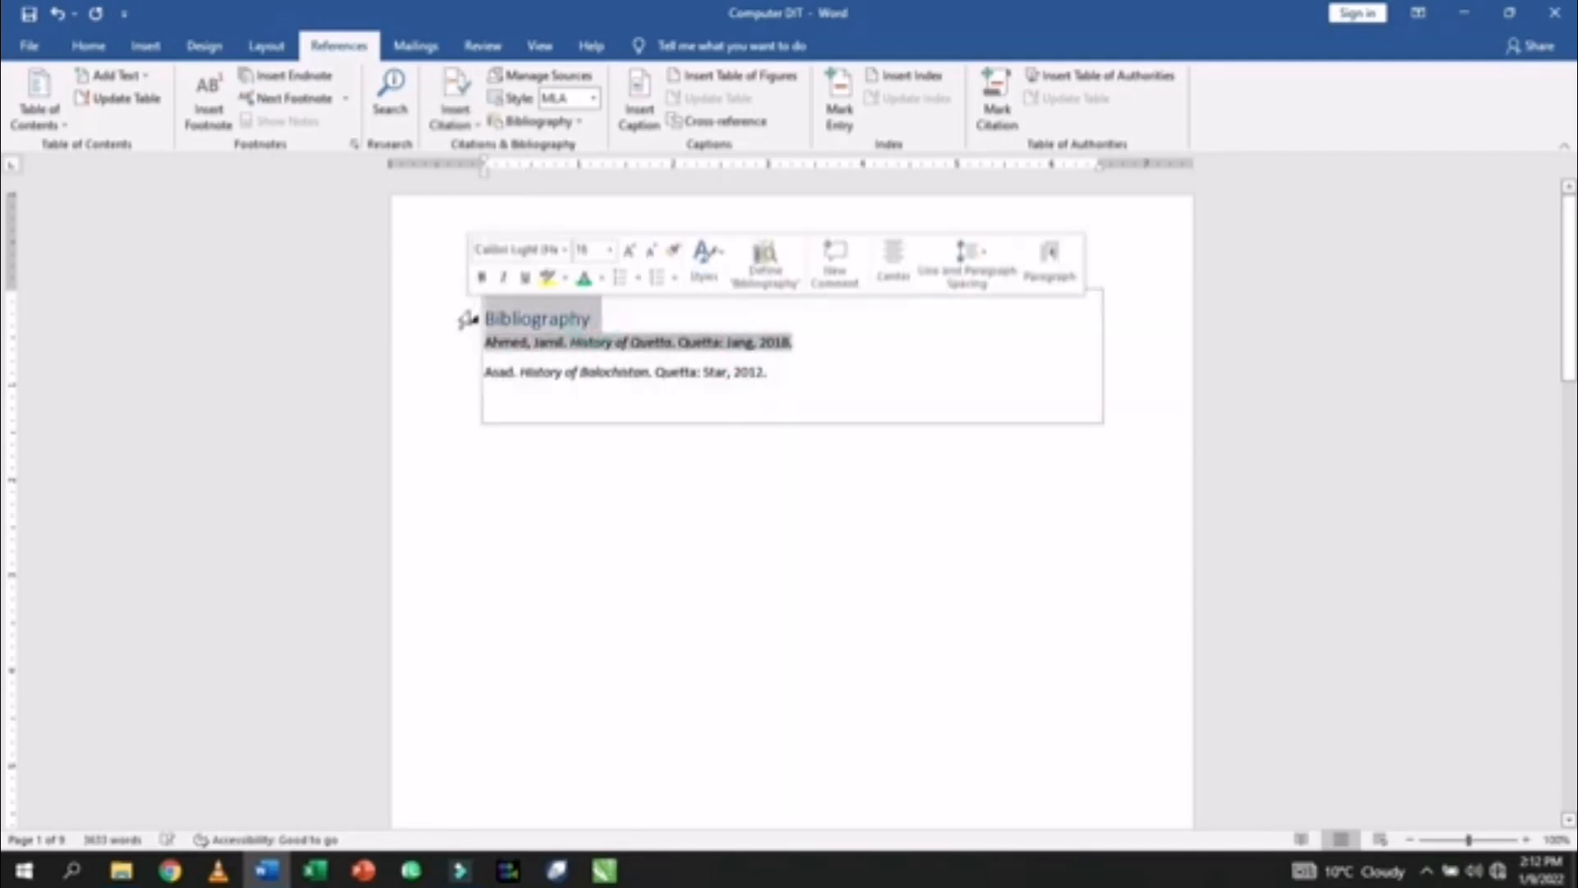
pyautogui.hotkey('ctrl', 'e')
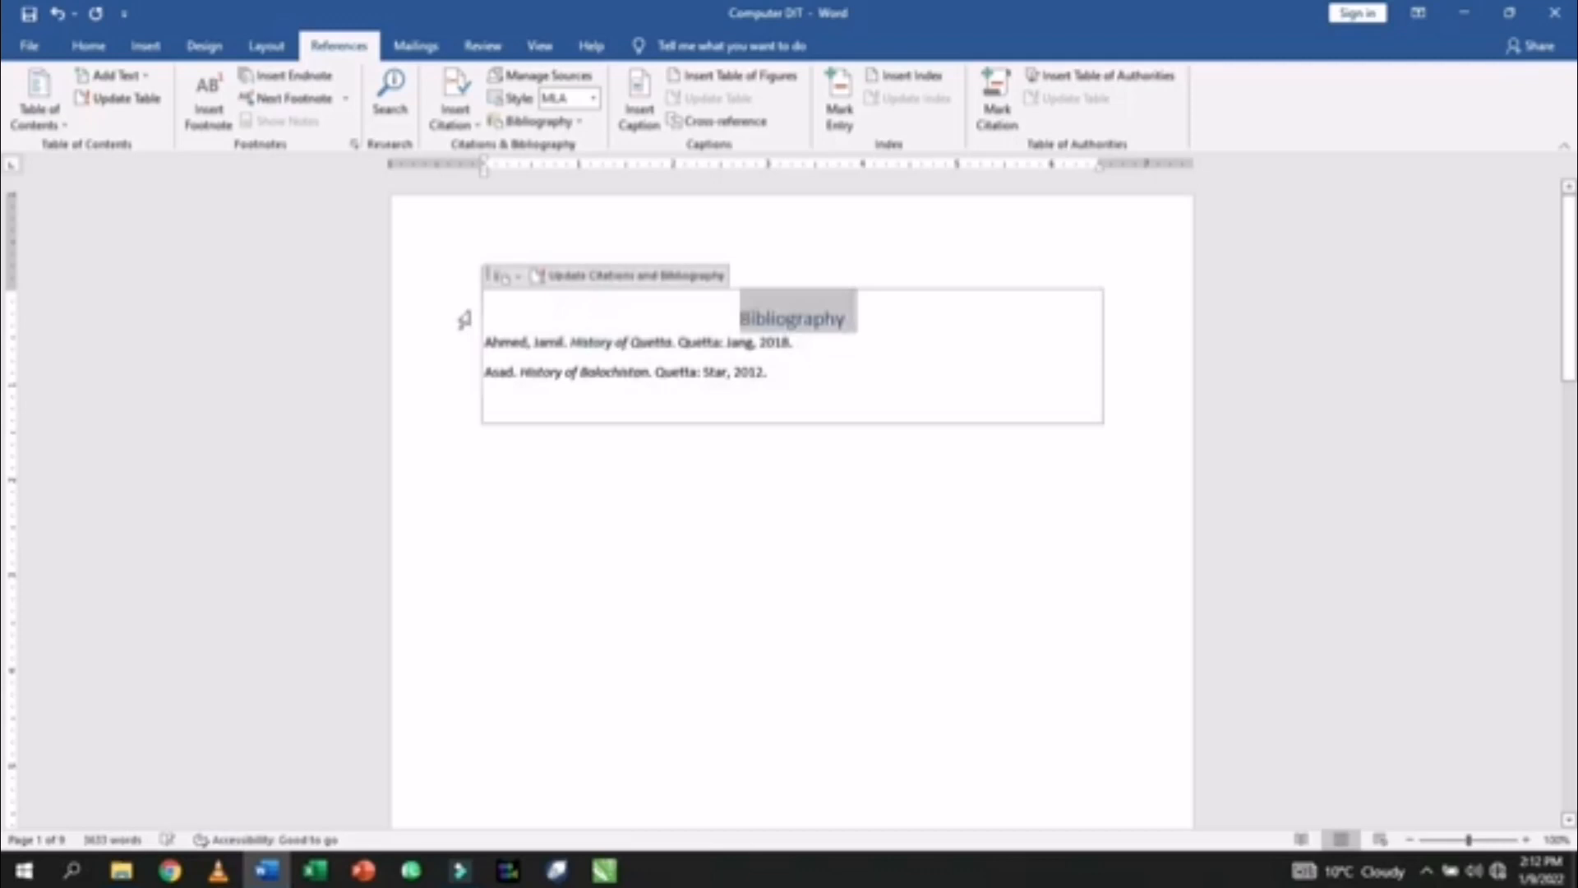
pyautogui.hotkey('ctrl', 'shift', '.')
pyautogui.hotkey('ctrl', 'shift', '.')
pyautogui.hotkey('ctrl', 'shift', '.')
pyautogui.hotkey('ctrl', 'shift', '.')
pyautogui.hotkey('ctrl', 'shift', '.')
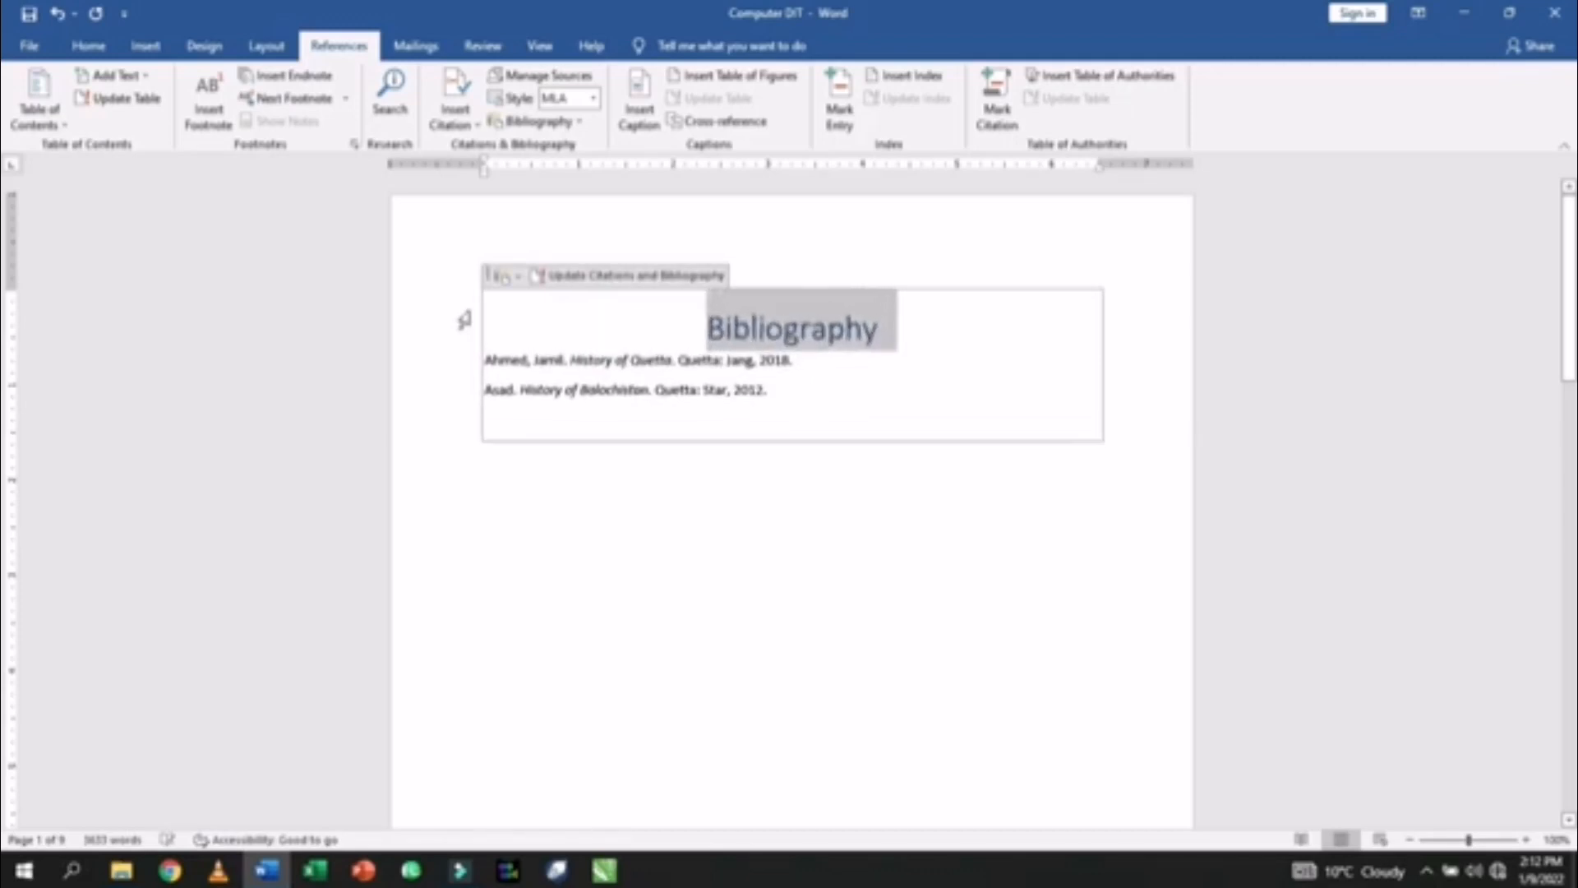
pyautogui.hotkey('ctrl', 'shift', '.')
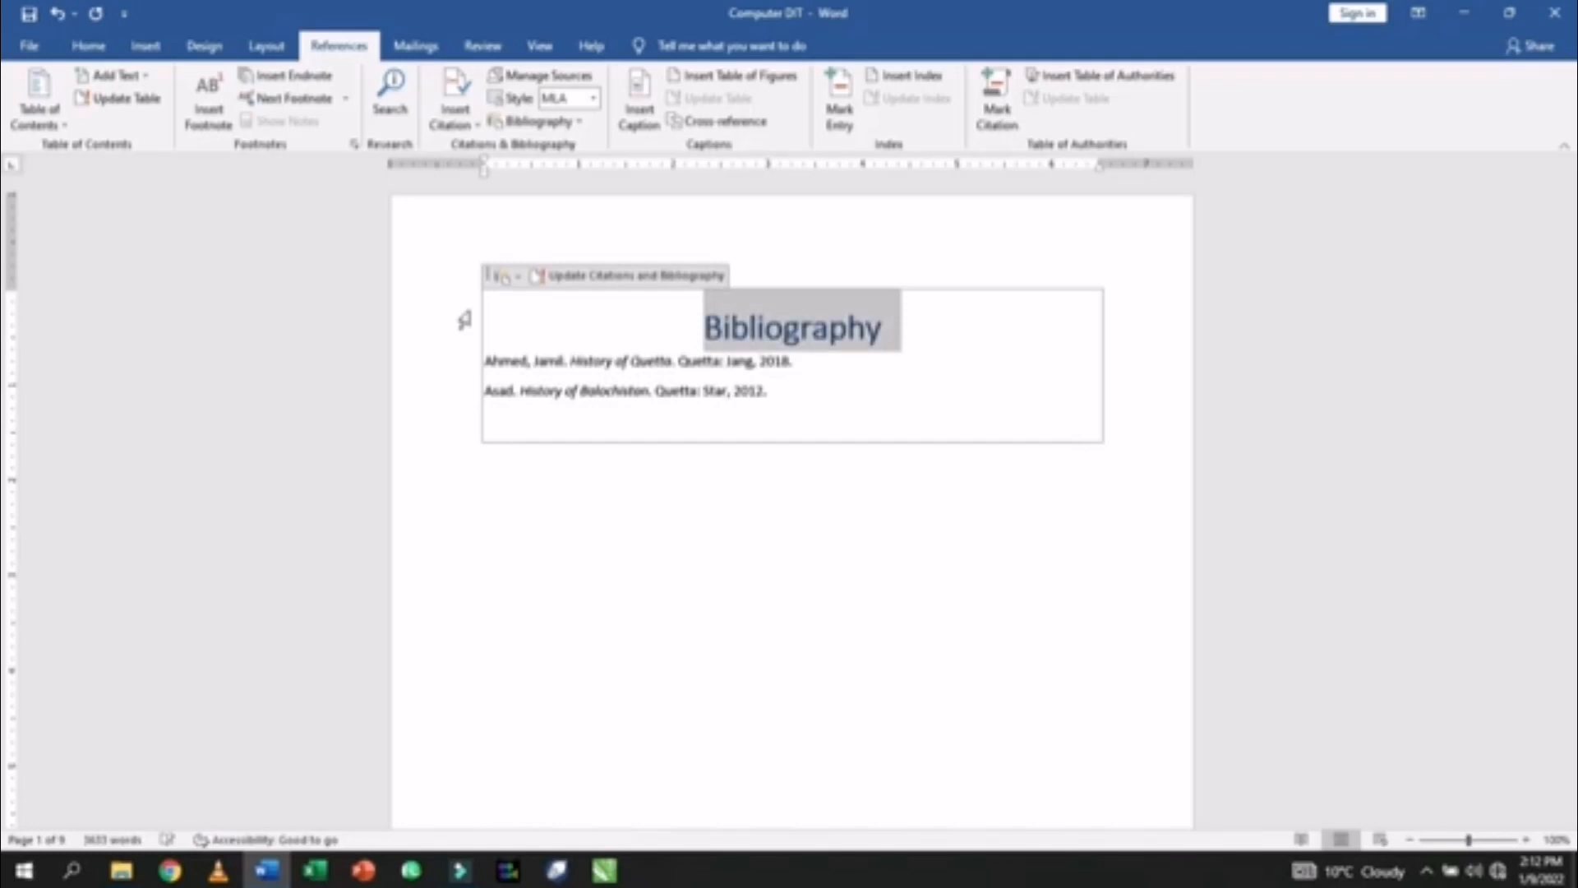
pyautogui.hotkey('ctrl', 'shift', 'a')
pyautogui.click(692, 555)
pyautogui.scroll(-2, 693, 556)
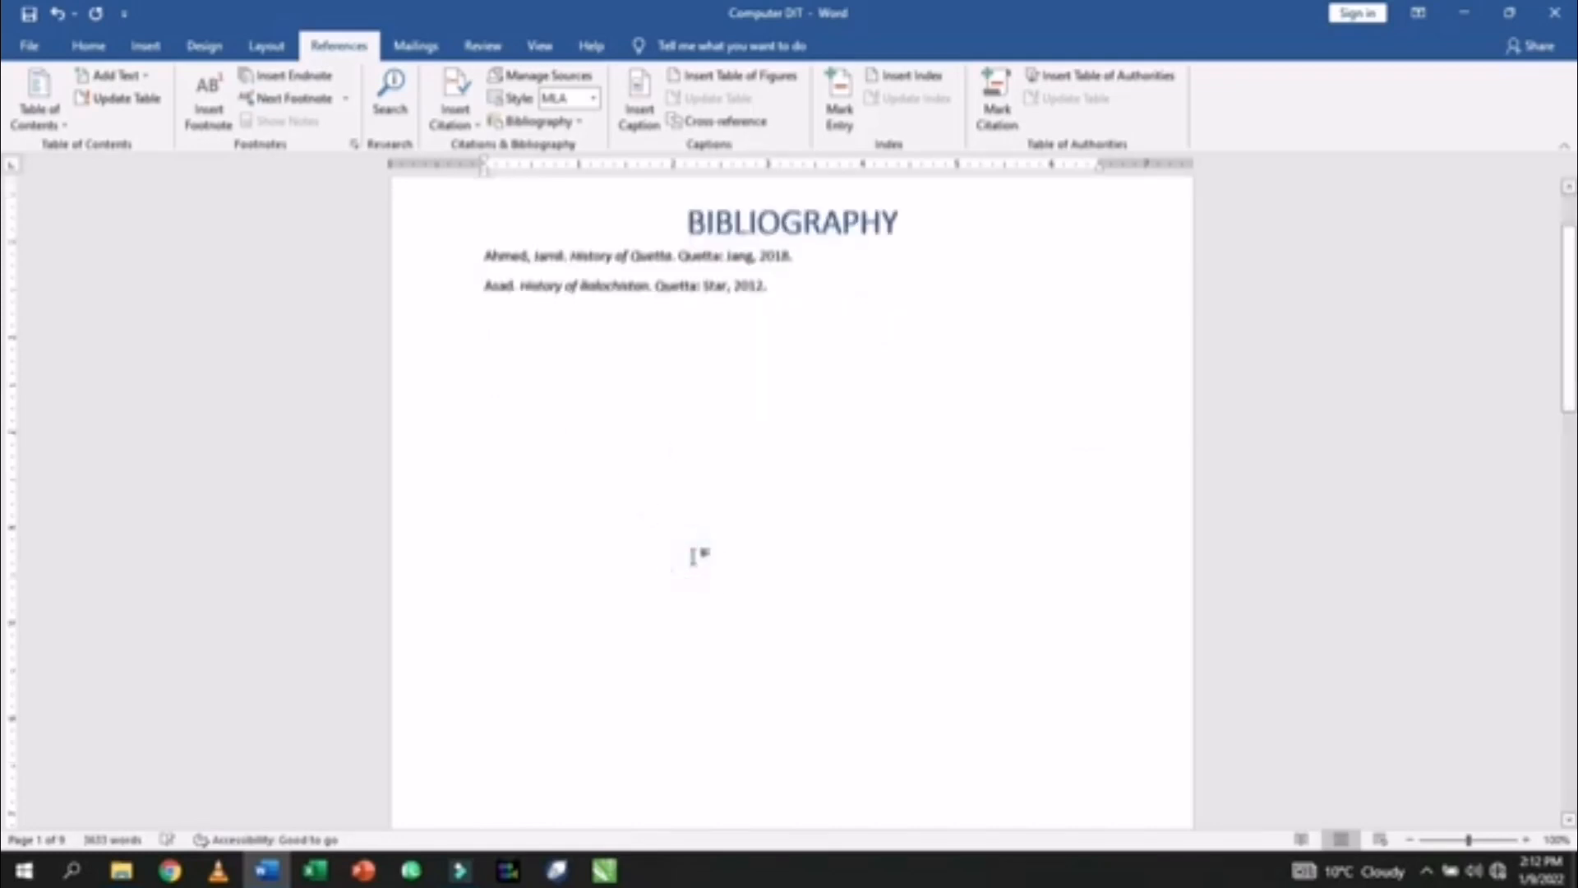
pyautogui.scroll(1, 690, 527)
pyautogui.scroll(-10, 683, 543)
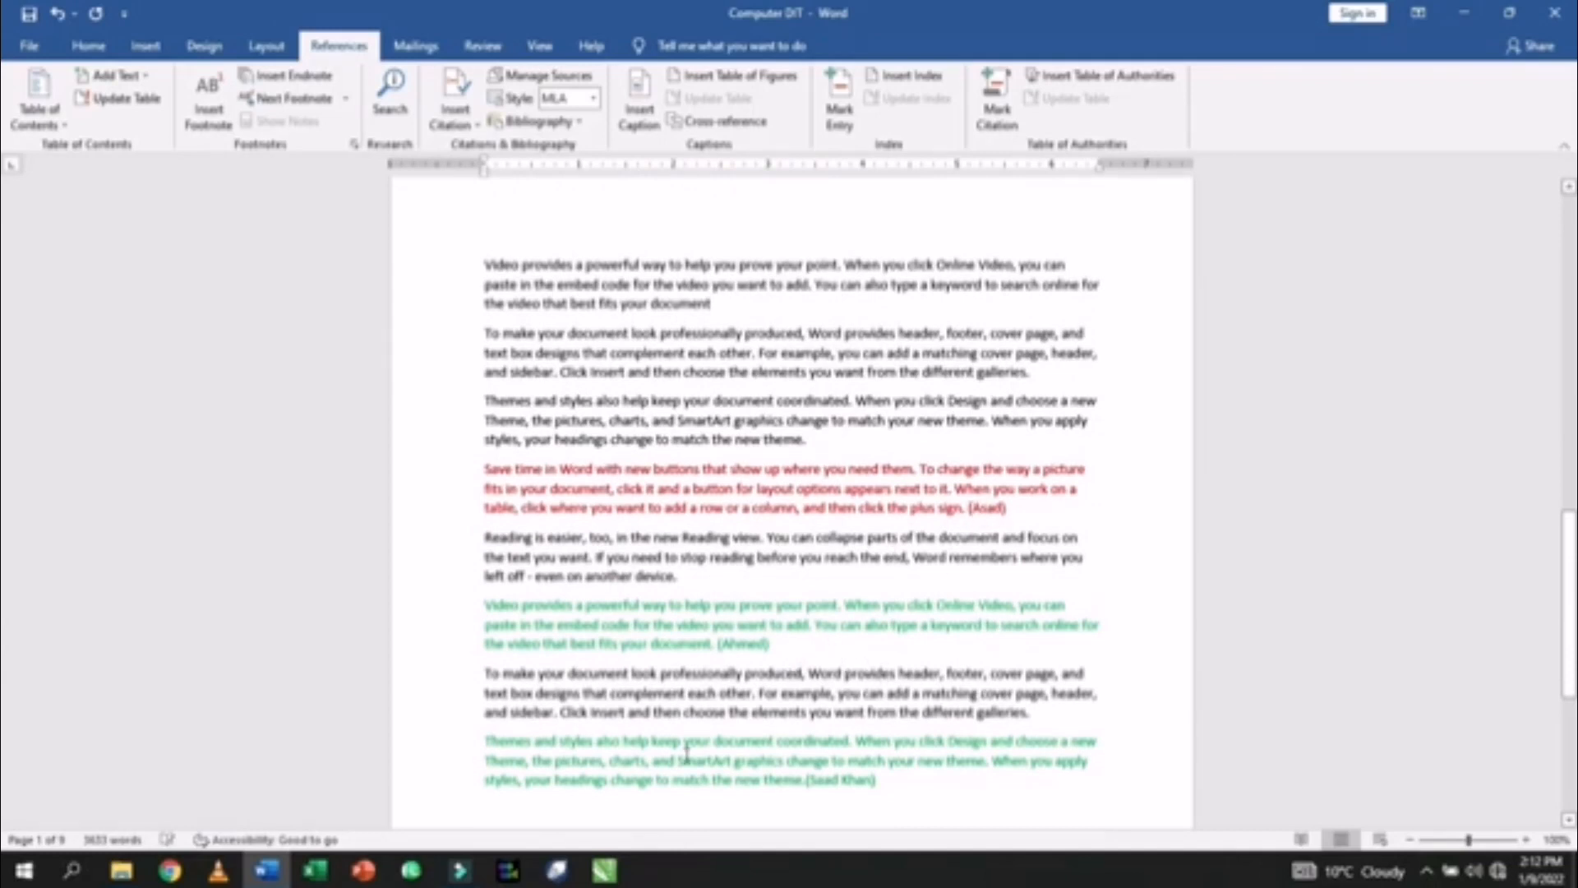
# - Place the insertion point after 'theme.' before the last paragraph's citation
pyautogui.click(884, 784)
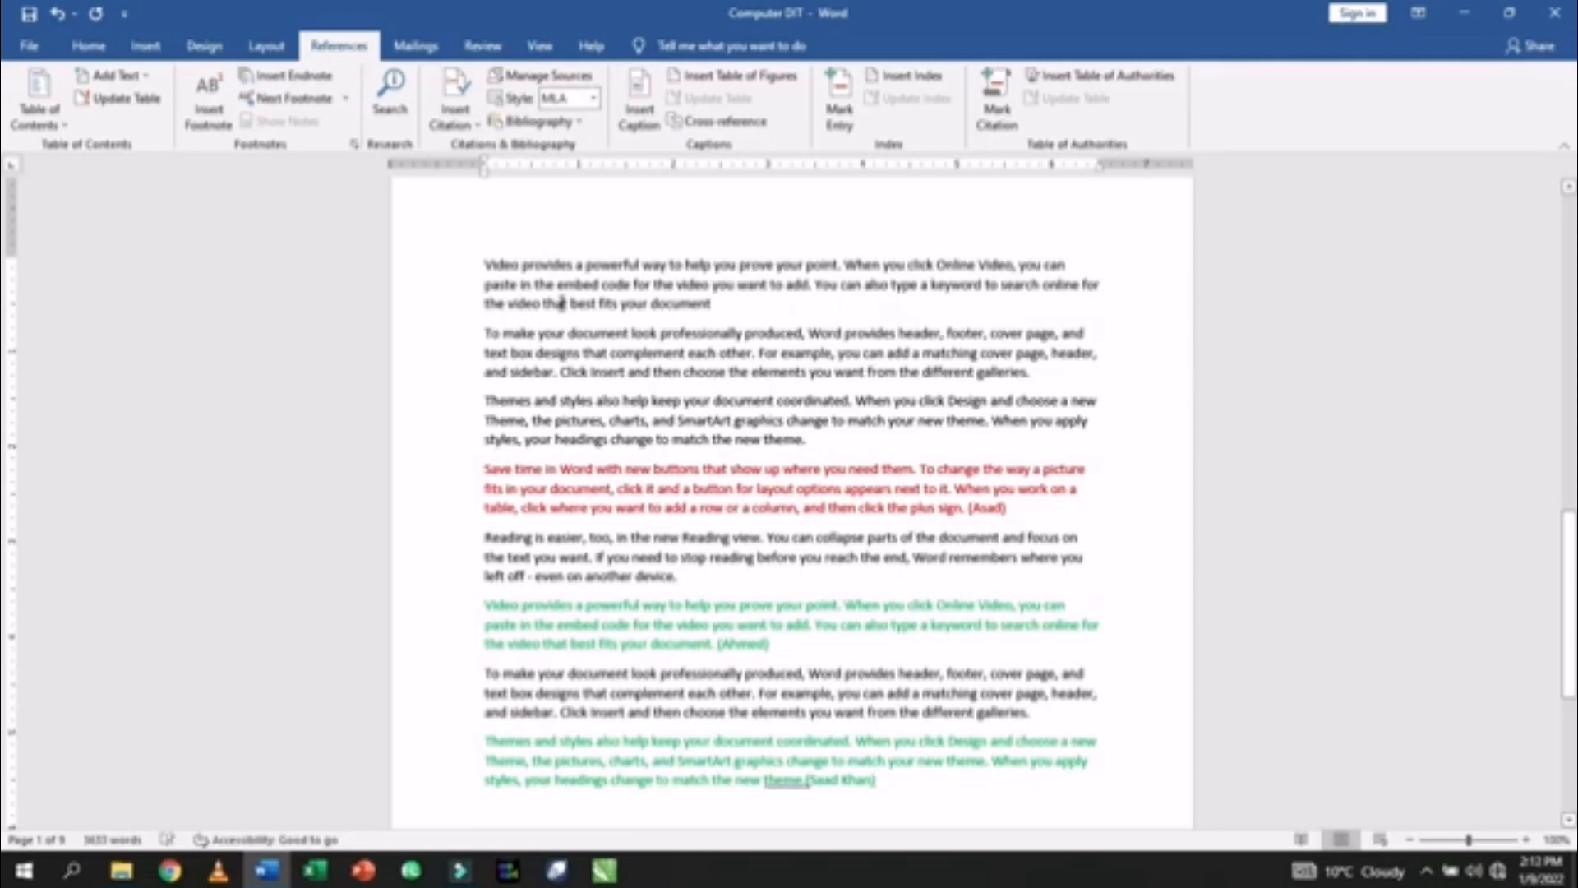
pyautogui.click(716, 305)
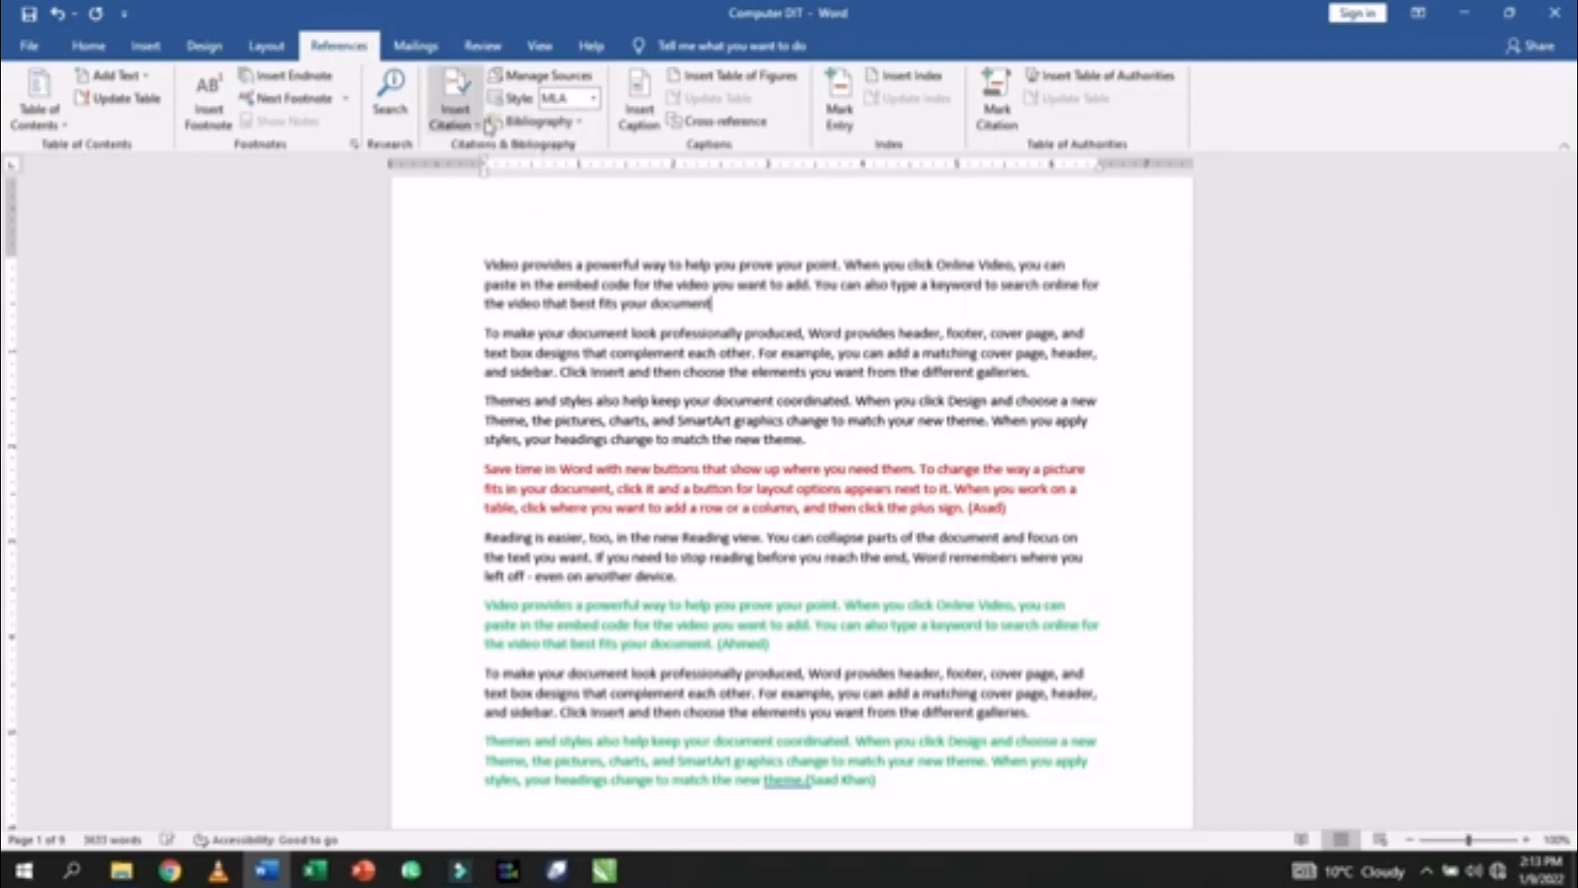
pyautogui.scroll(-2, 738, 444)
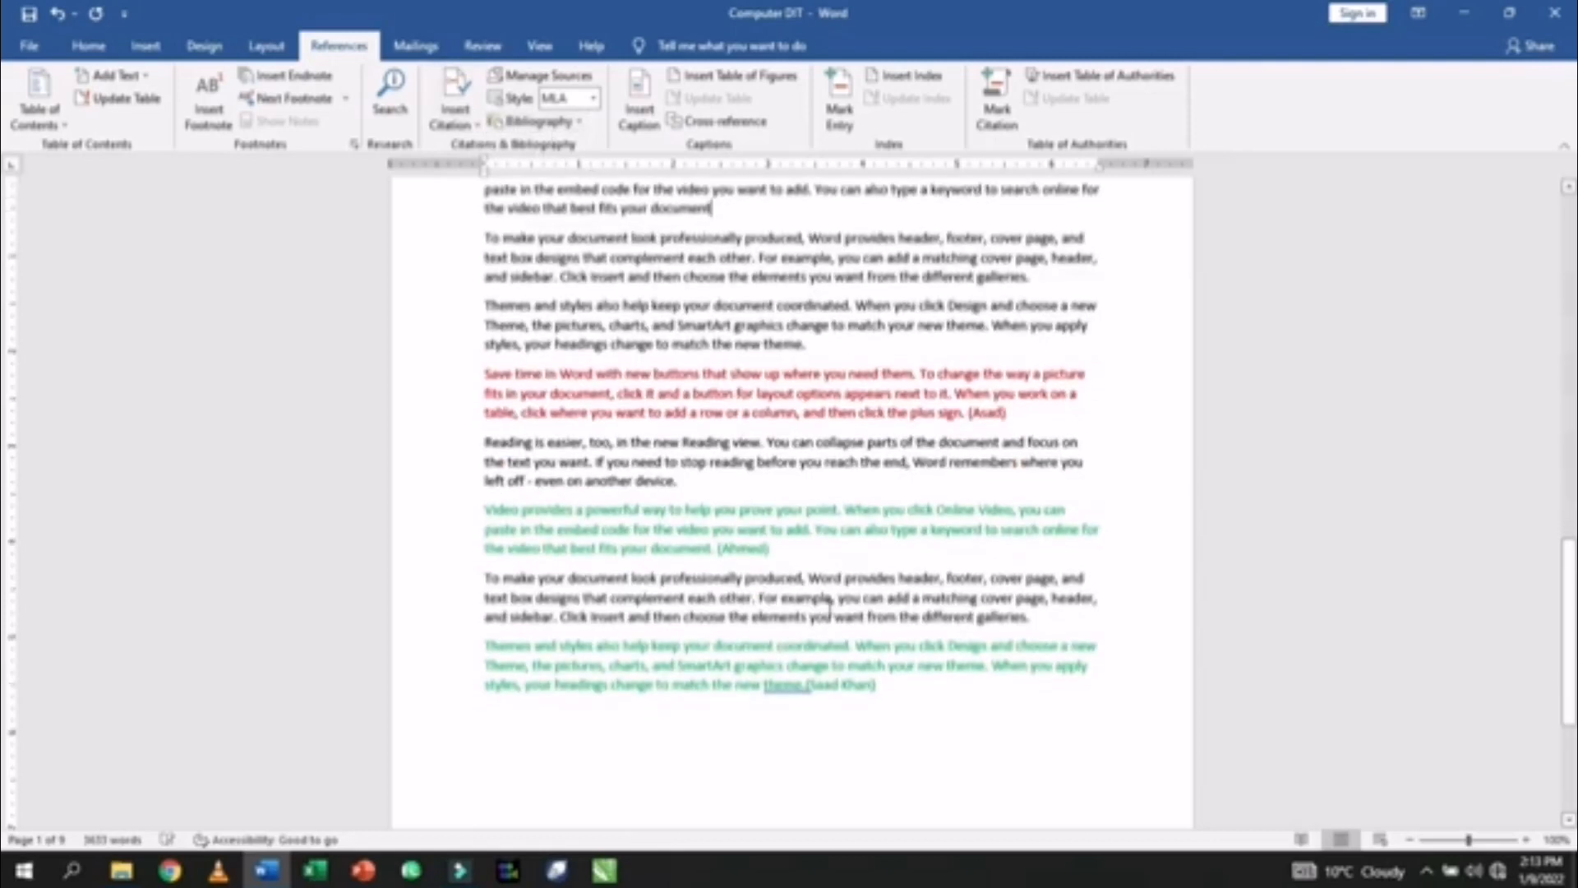
pyautogui.click(804, 683)
pyautogui.click(803, 681)
# - Dismiss the Insert Citation list and scroll up to the BIBLIOGRAPHY page
pyautogui.click(455, 110)
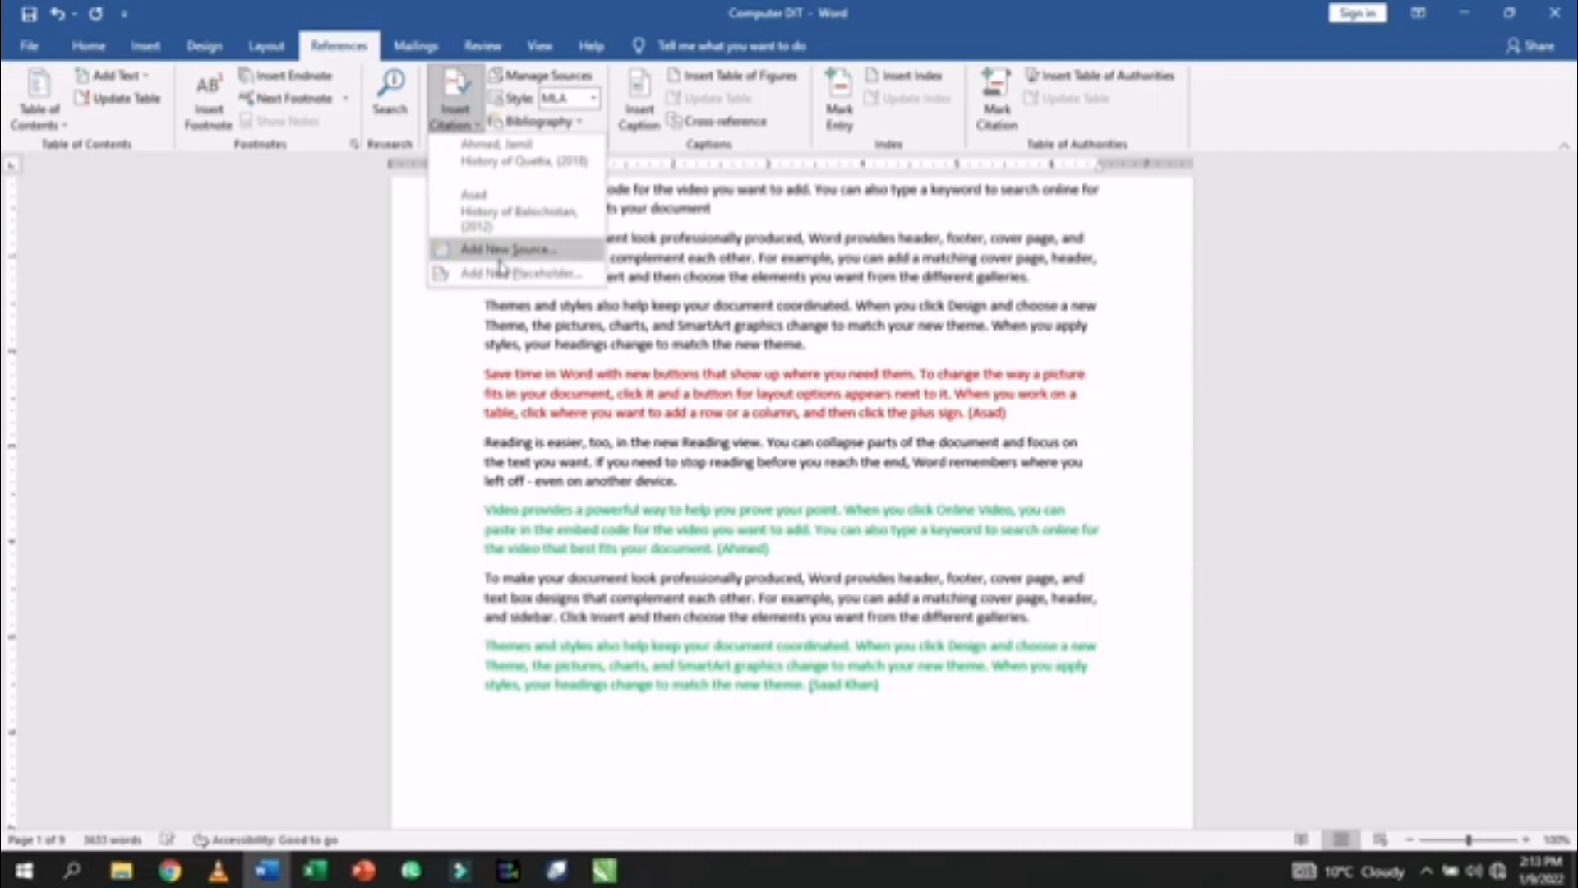
pyautogui.click(739, 518)
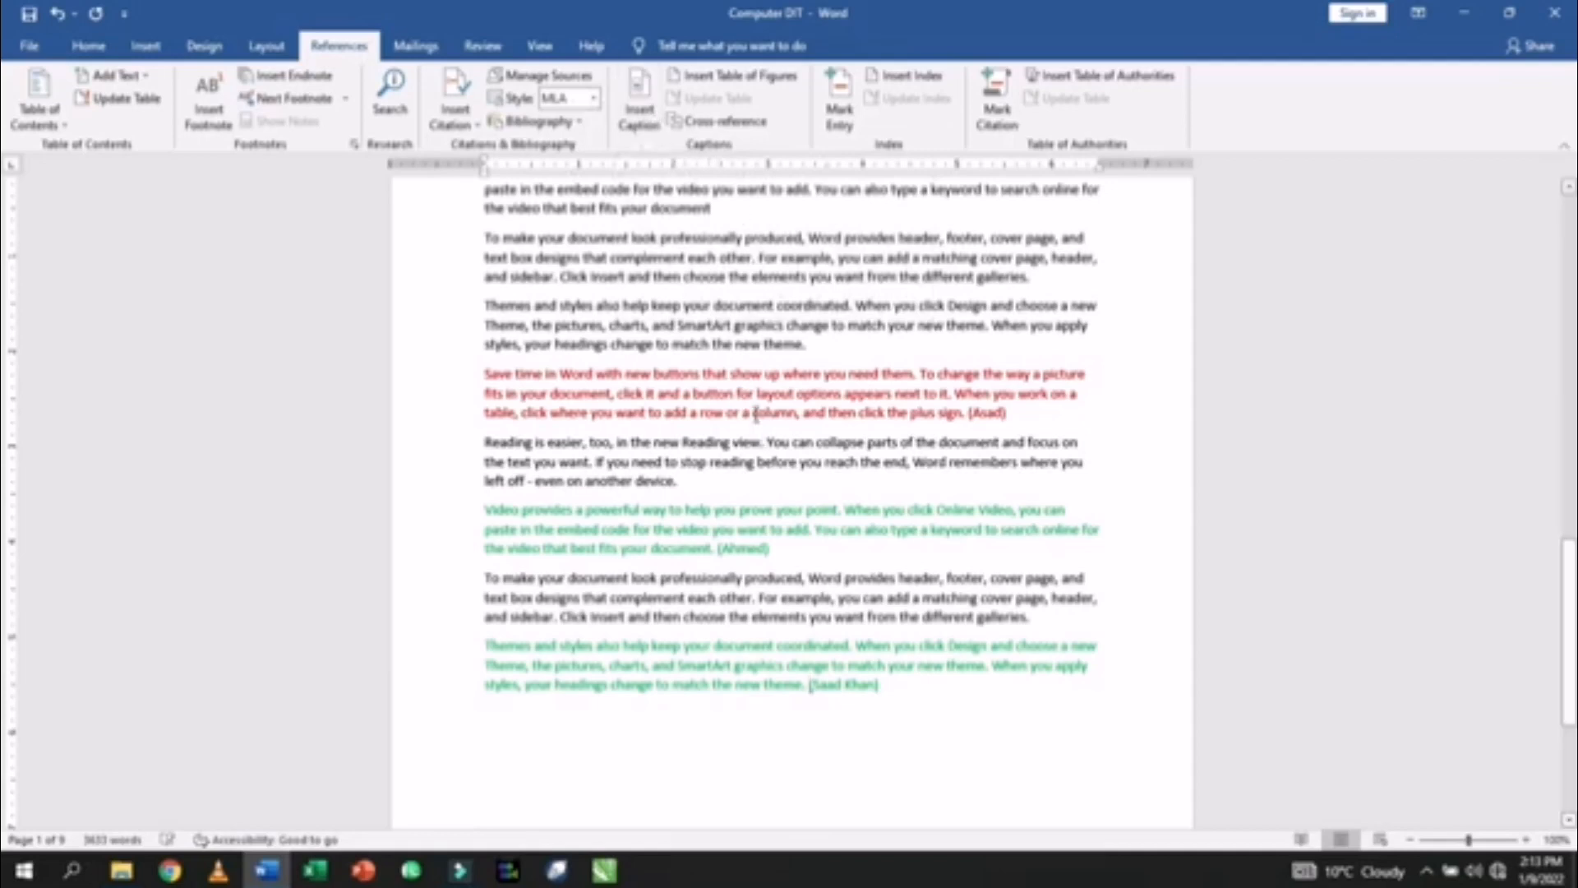
pyautogui.scroll(5, 756, 429)
pyautogui.scroll(10, 756, 428)
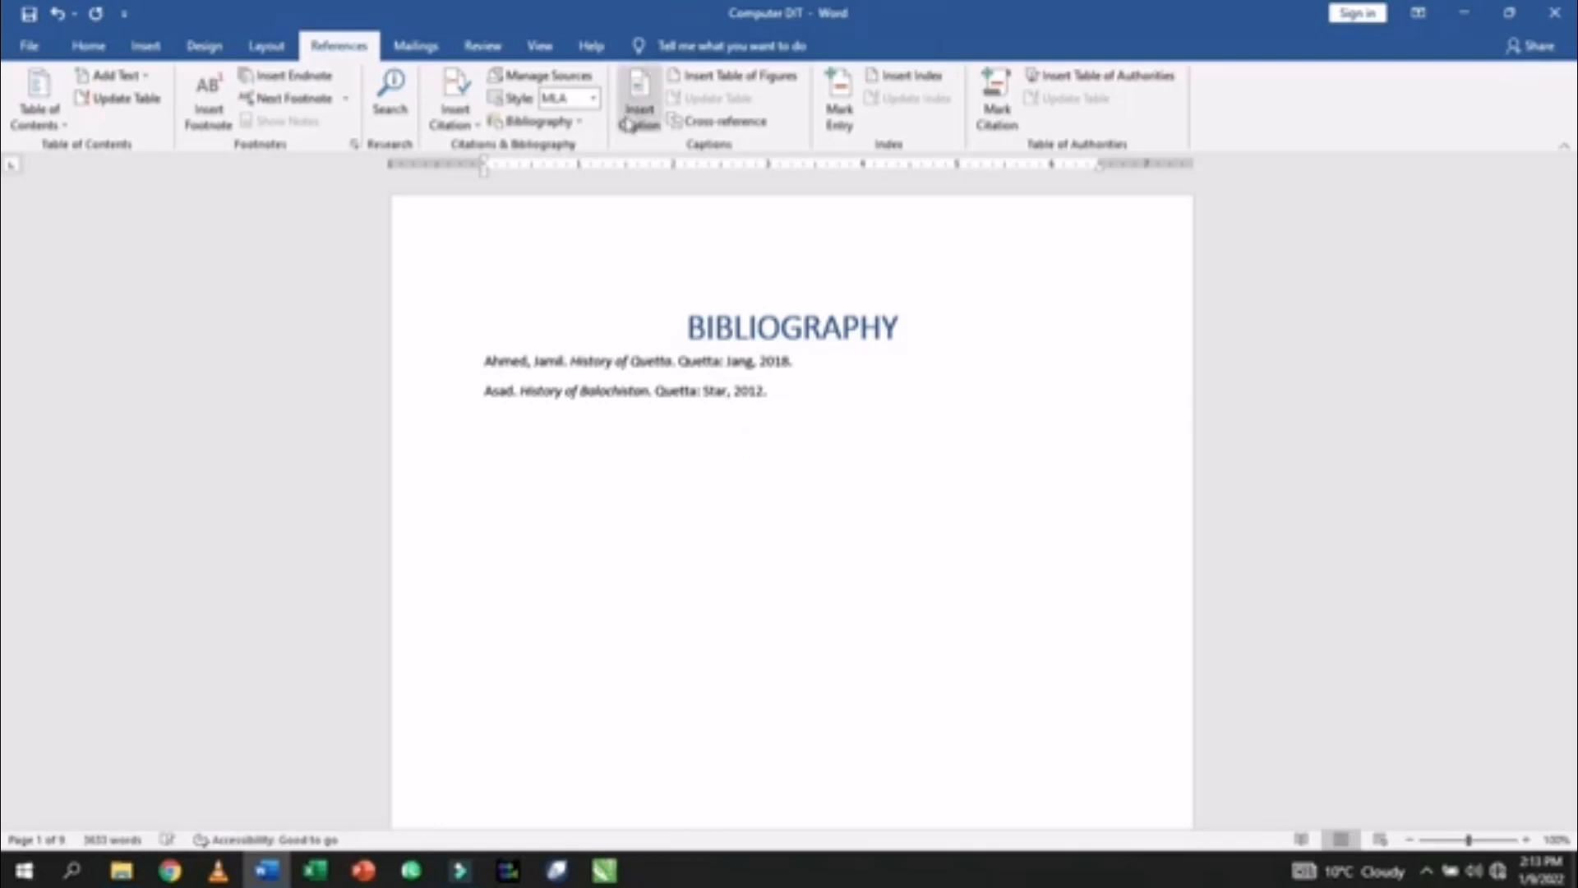
# - Select all the bibliography text with Ctrl+A and delete it, leaving a blank first page
pyautogui.click(766, 361)
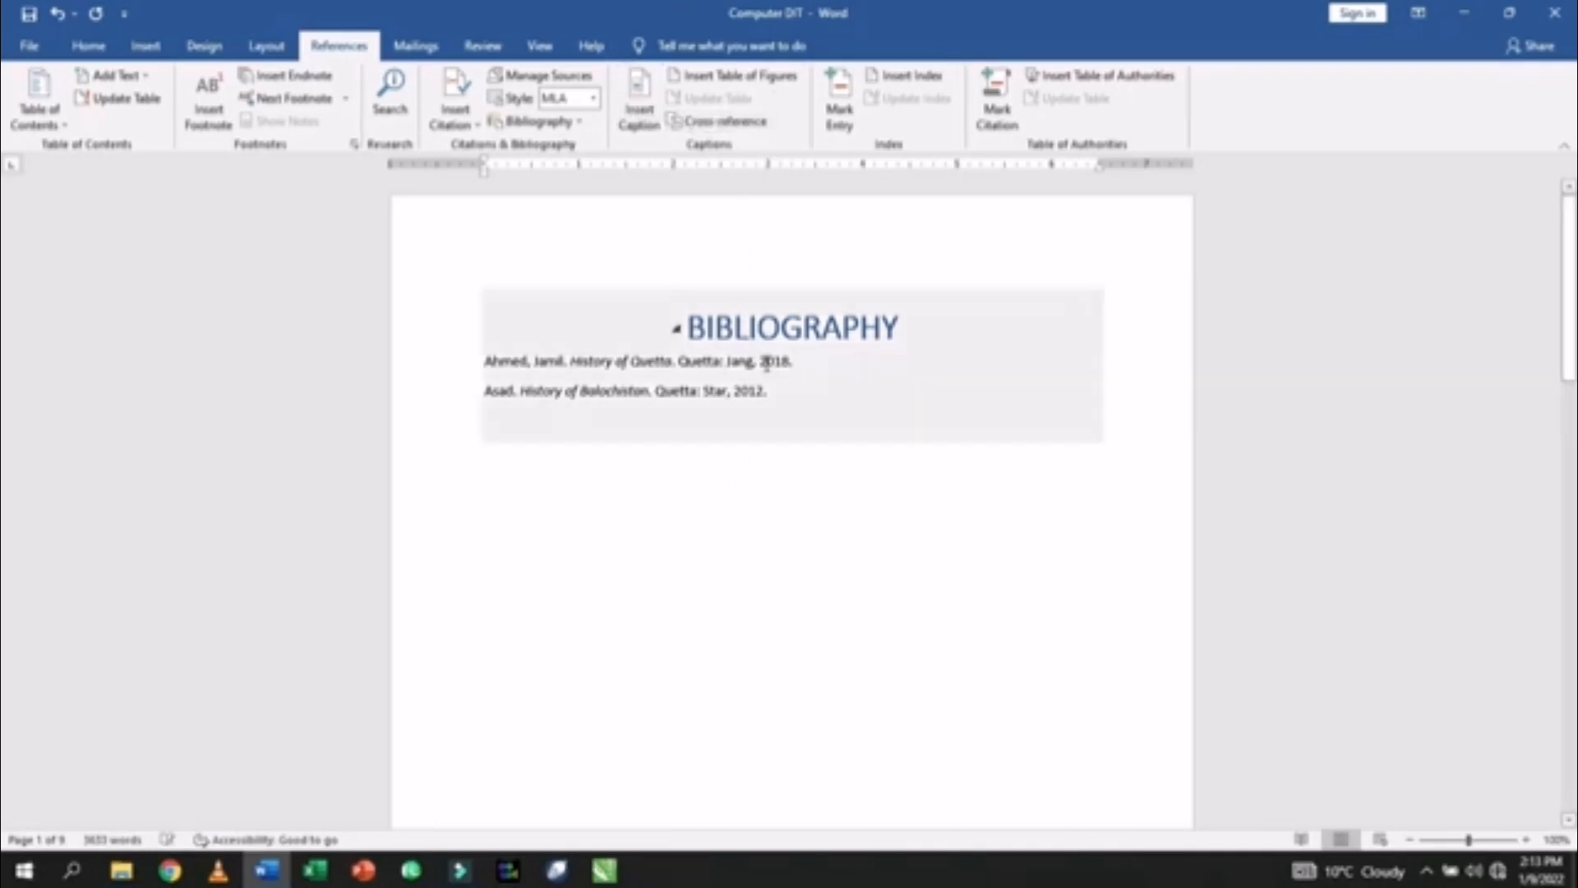
pyautogui.click(821, 470)
pyautogui.hotkey('ctrl', 'a')
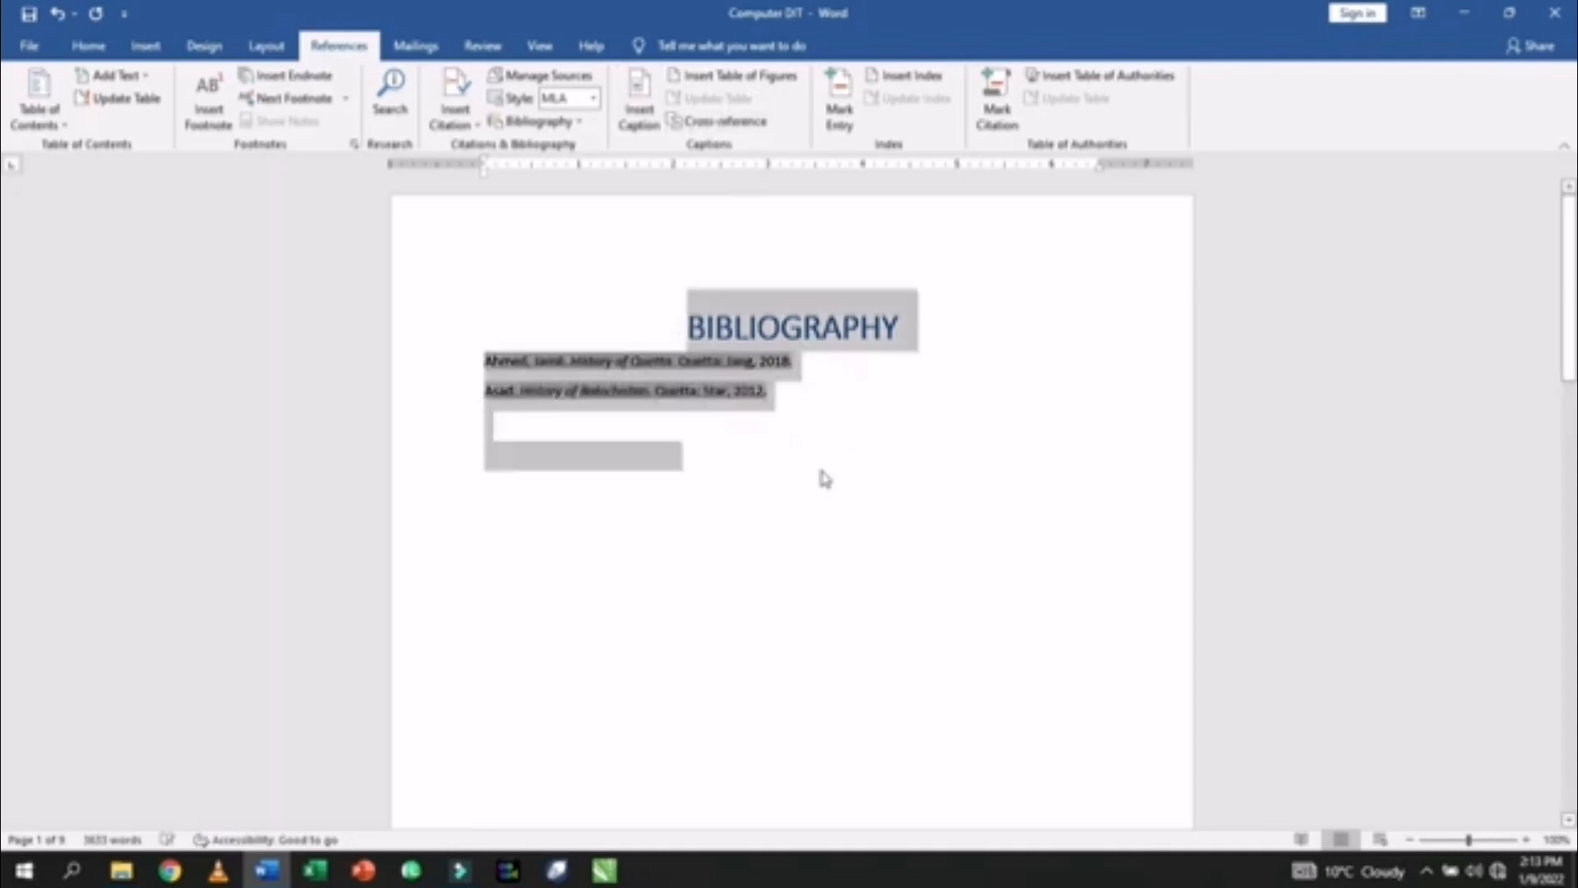
pyautogui.press('Delete')
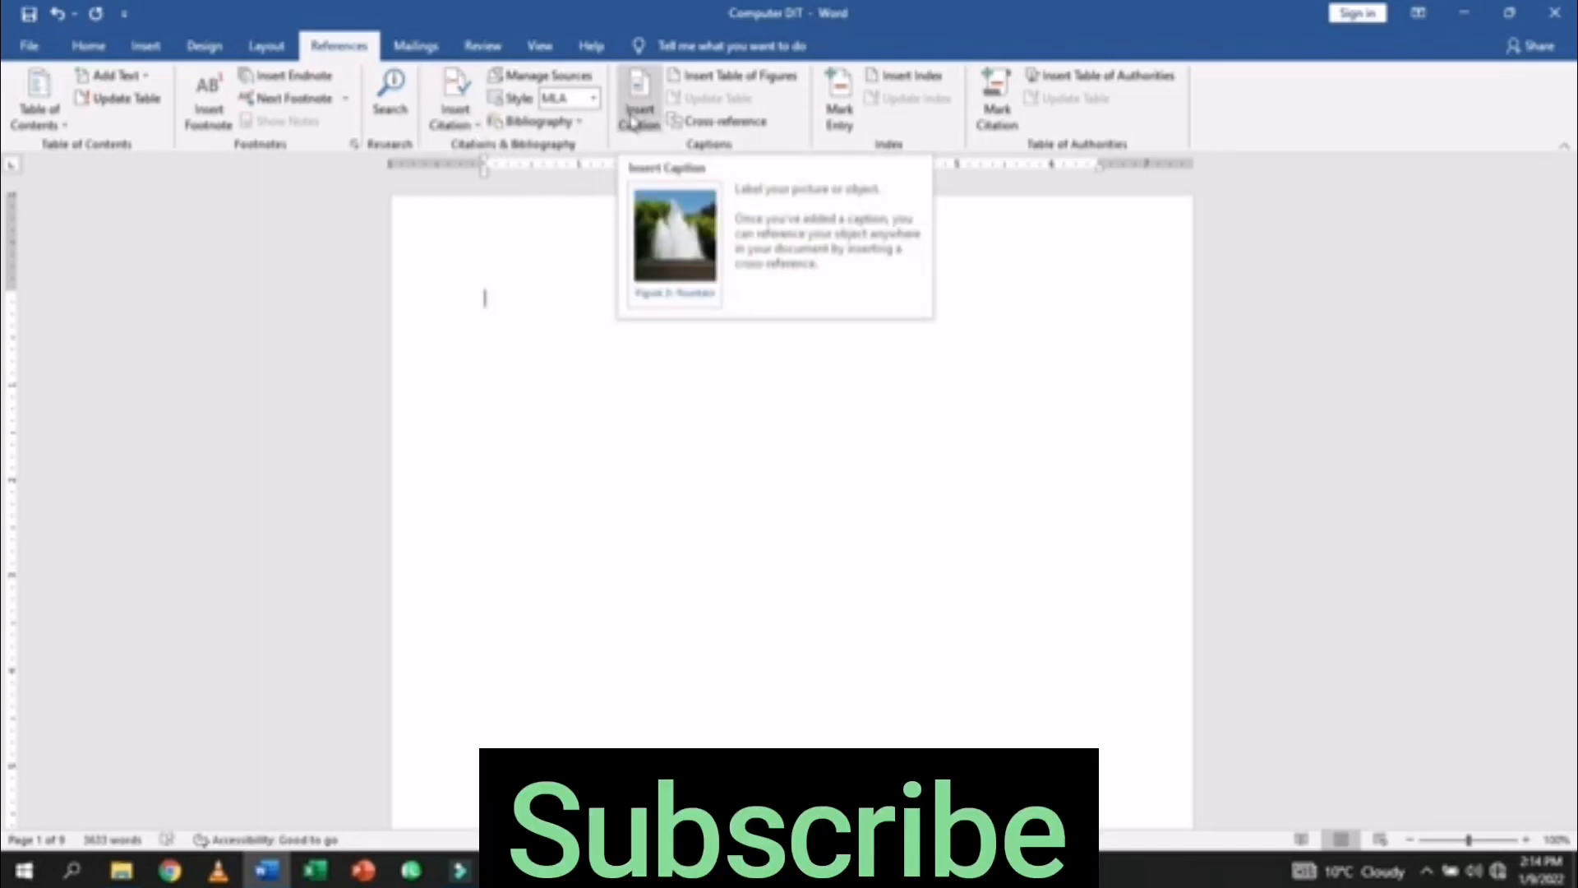
# - Insert the beach-and-rock photo from Wallpapers > Backgrounds onto the empty page
pyautogui.click(144, 47)
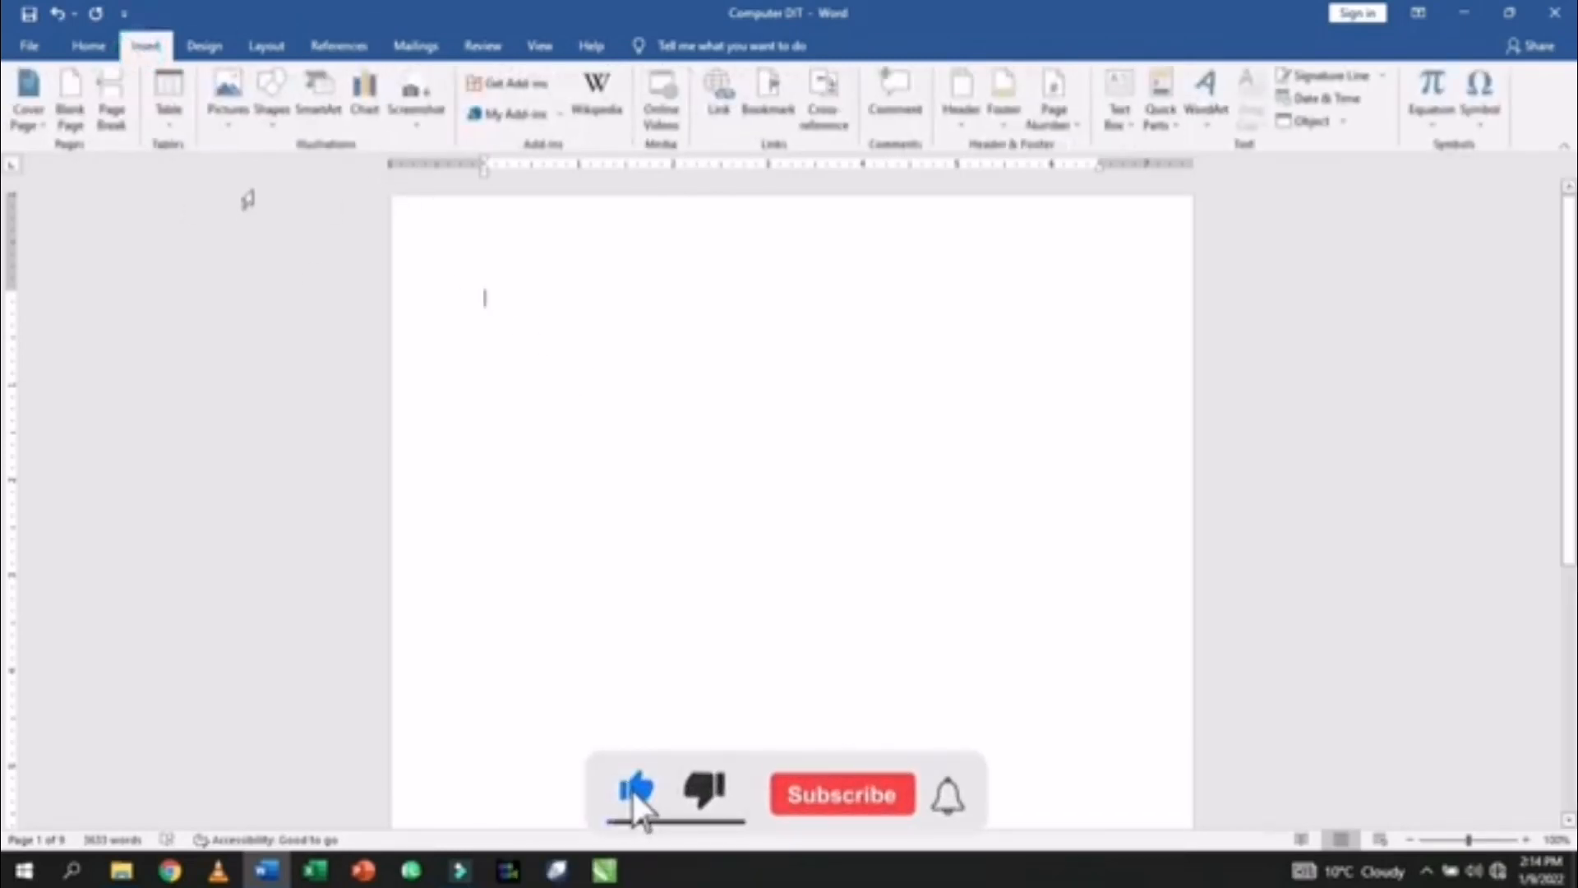
pyautogui.click(227, 95)
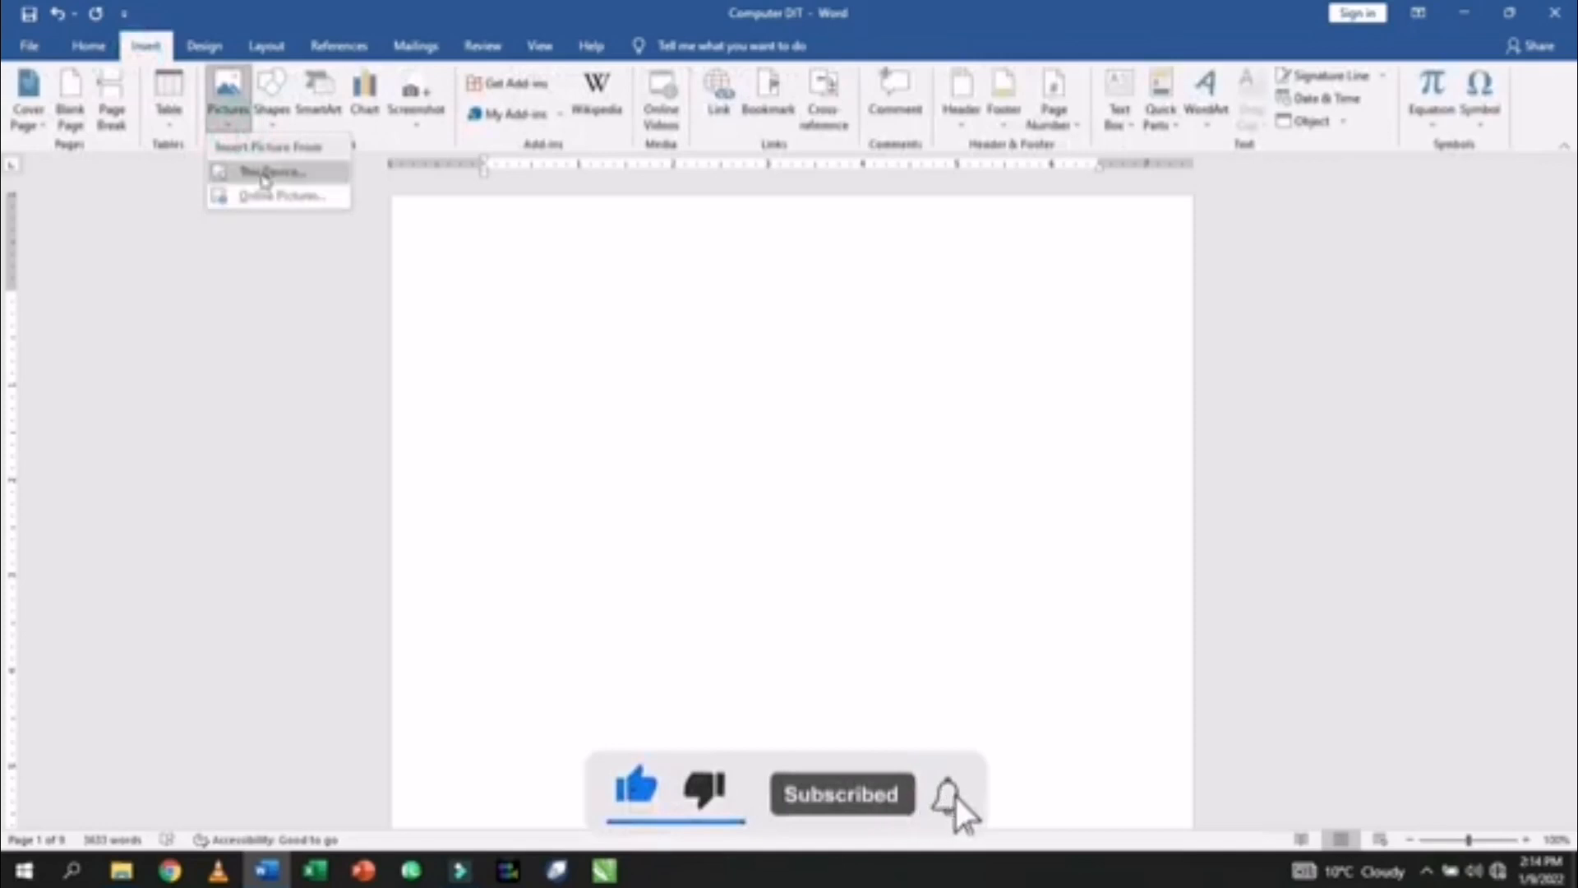
pyautogui.click(261, 173)
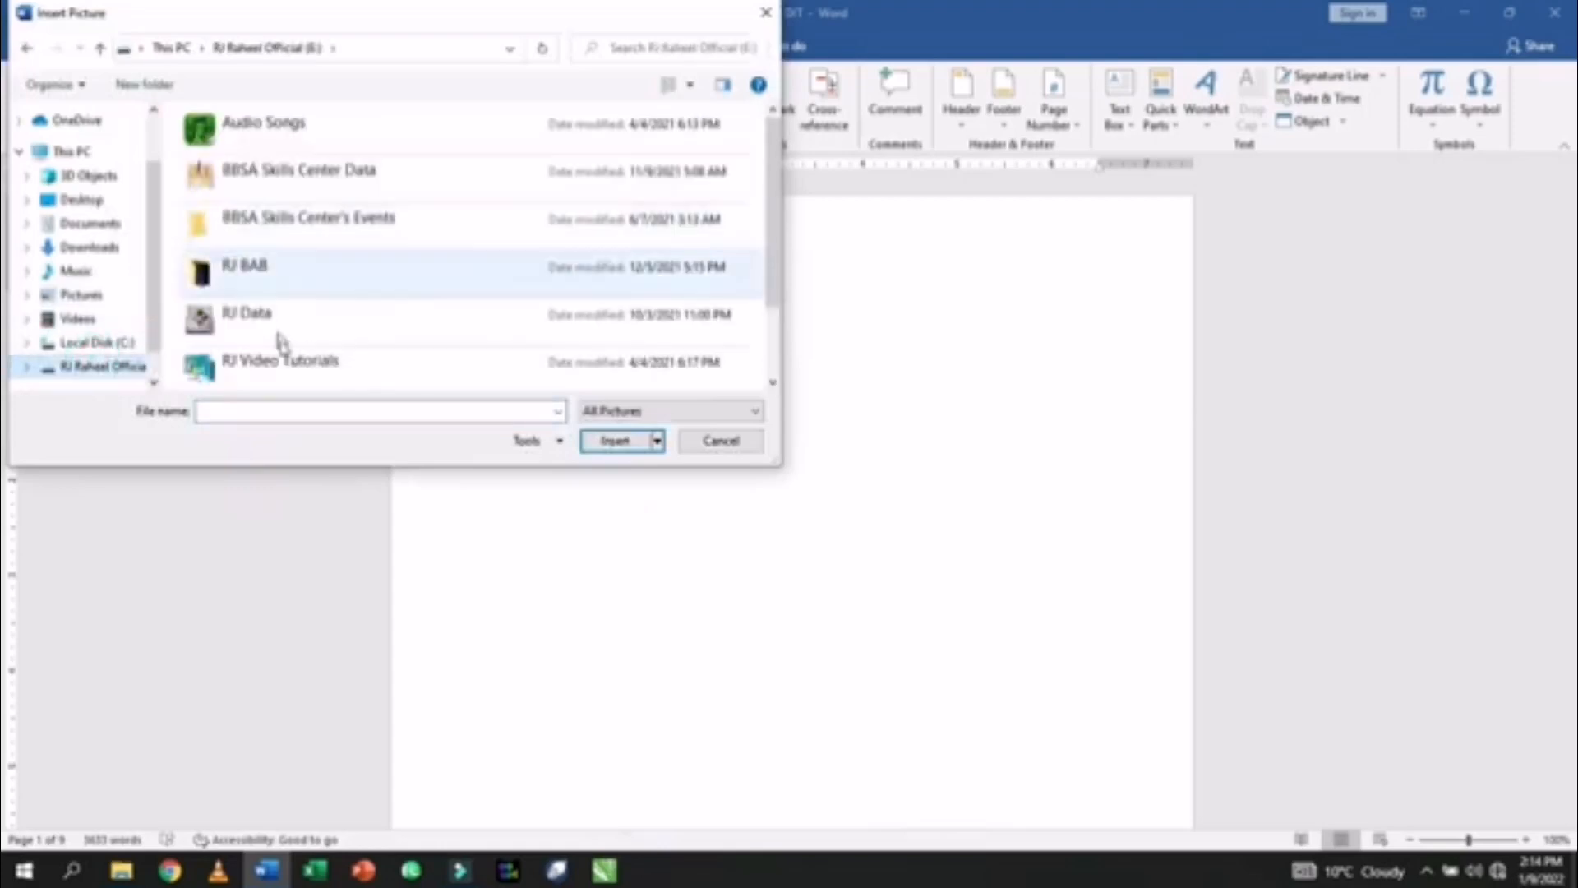
pyautogui.scroll(-1, 243, 364)
pyautogui.doubleClick(246, 362)
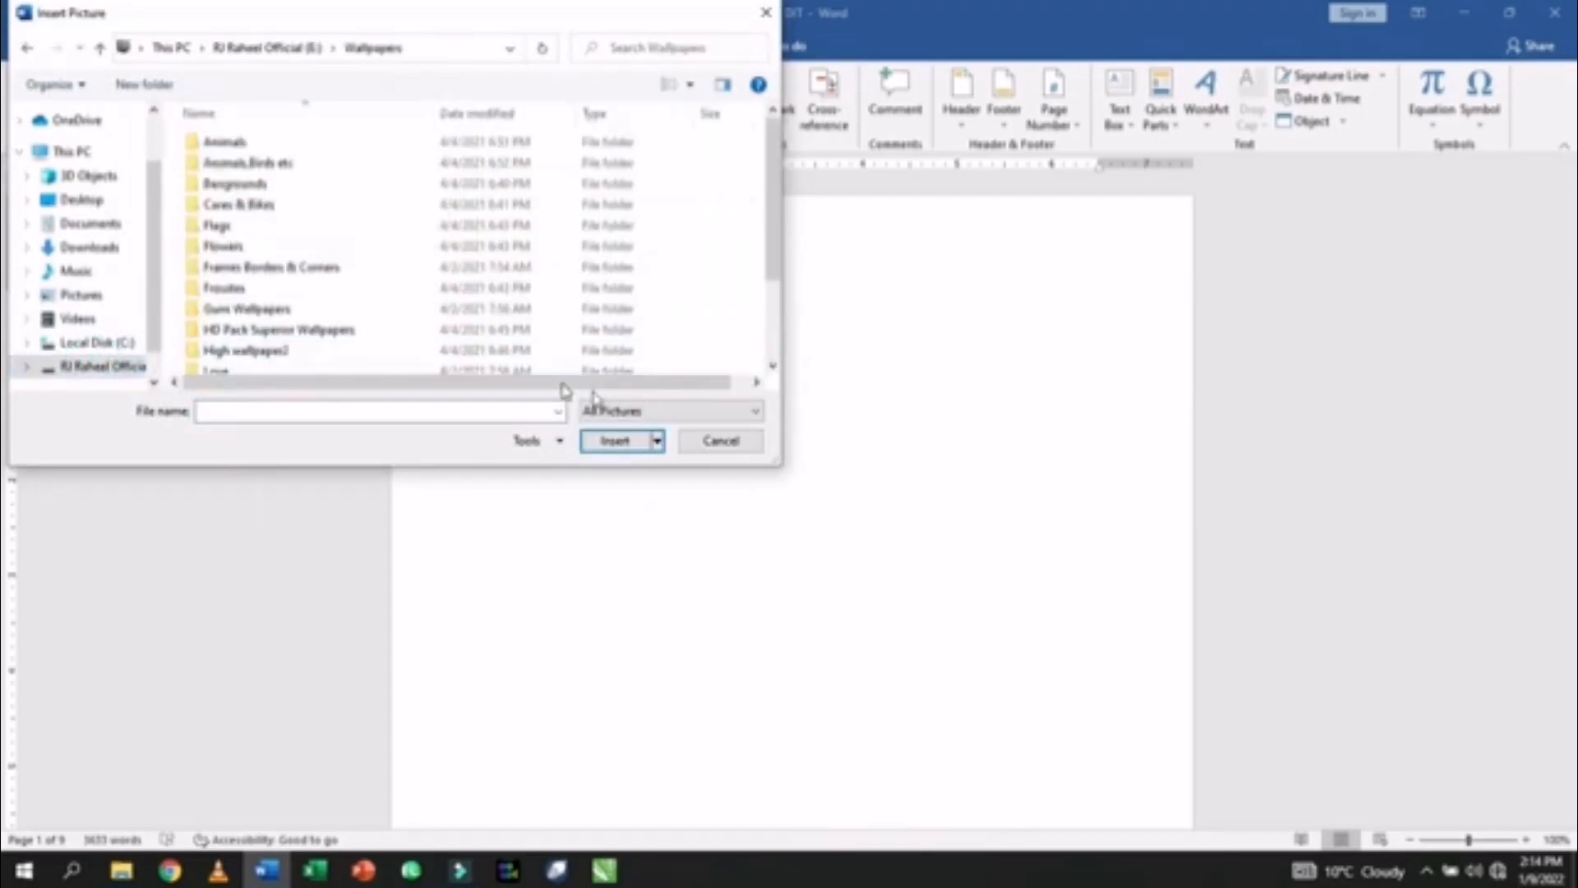
pyautogui.doubleClick(231, 188)
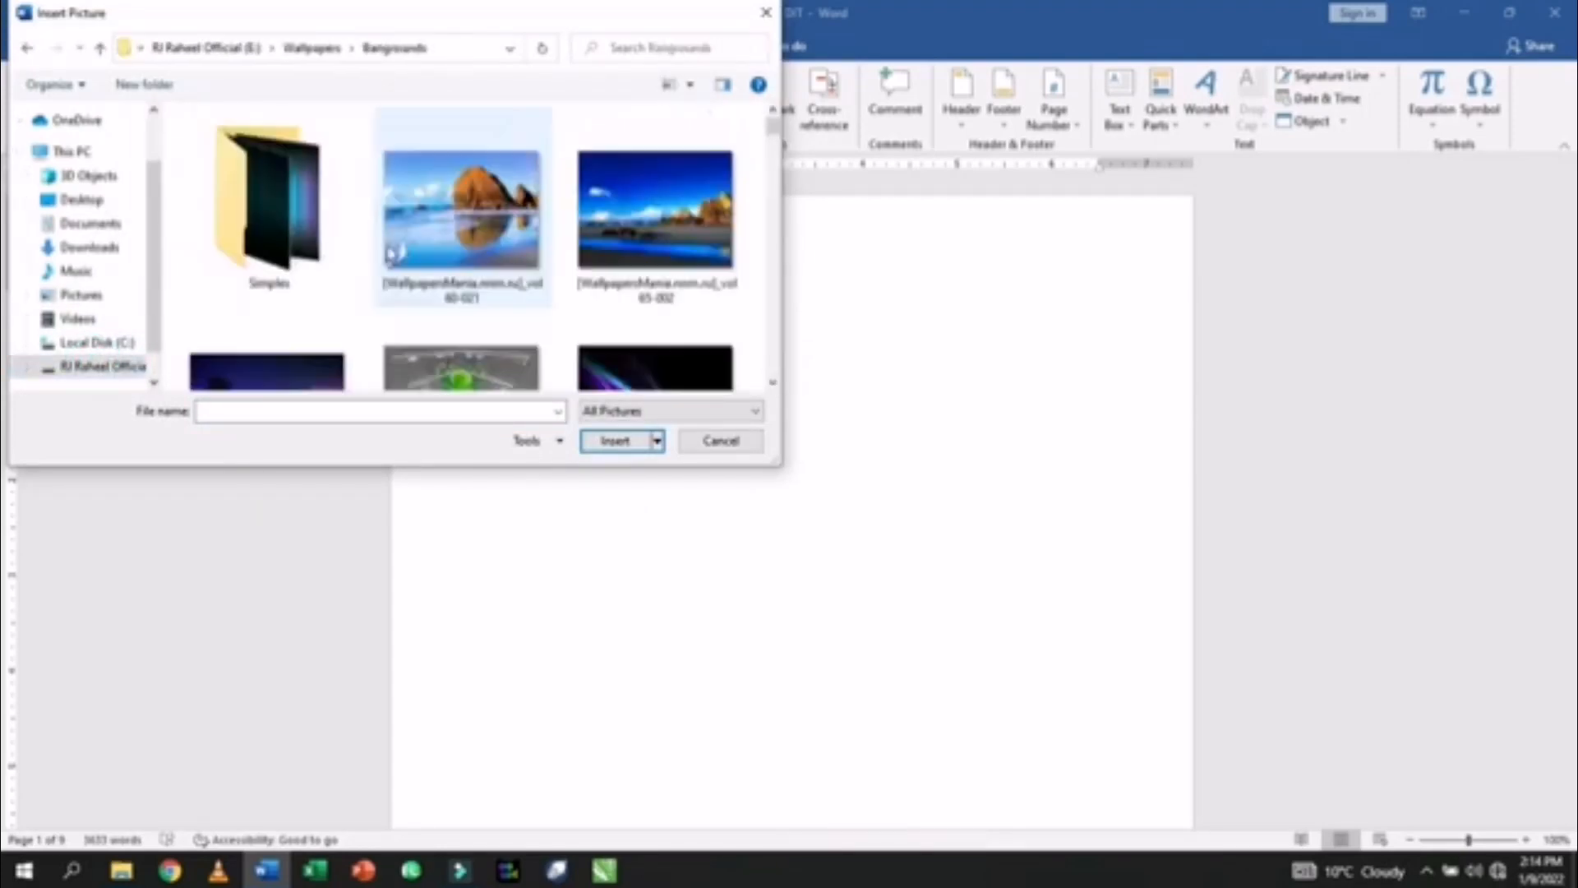
pyautogui.scroll(-1, 460, 246)
pyautogui.scroll(1, 456, 230)
pyautogui.click(444, 207)
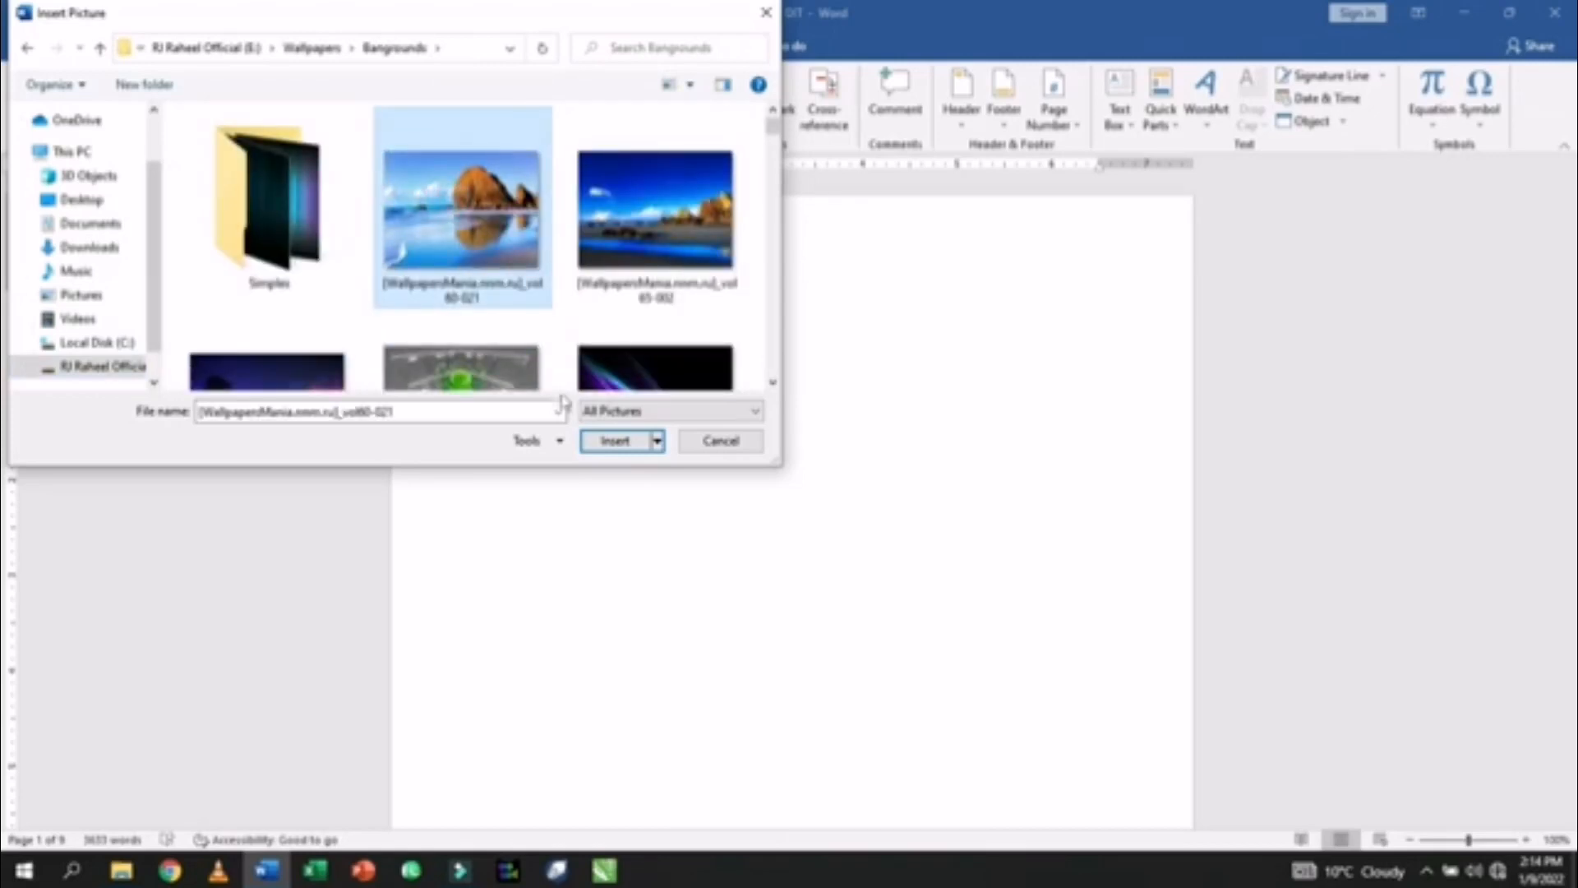
pyautogui.click(609, 442)
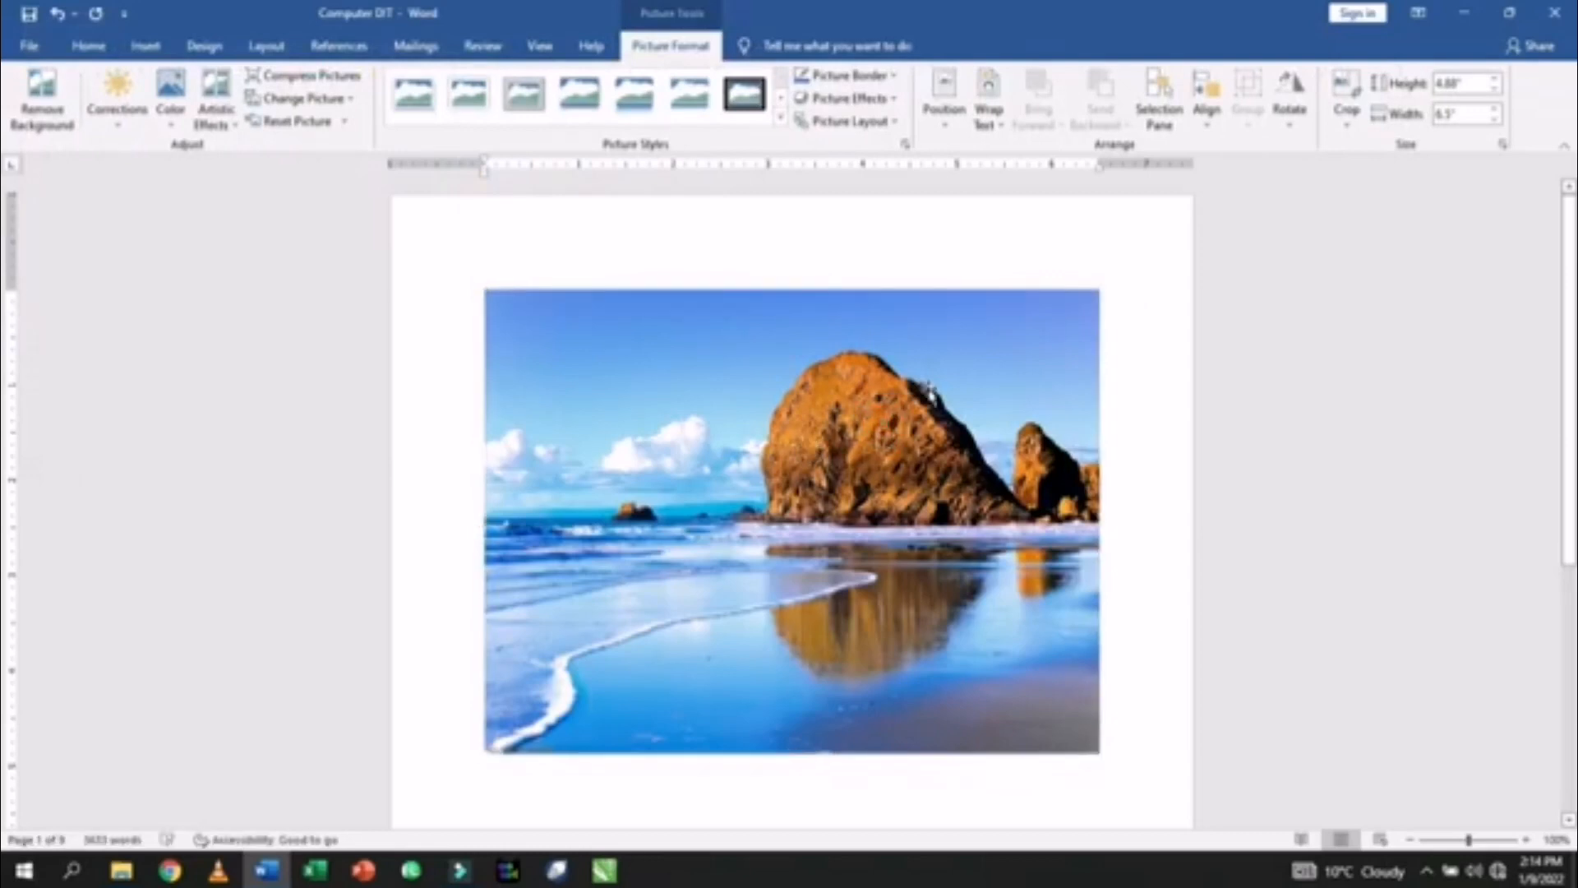
# - Set the beach photo's wrapping to Through and shrink it to about 2.5 inches wide
pyautogui.moveTo(1103, 284); pyautogui.dragTo(937, 370)
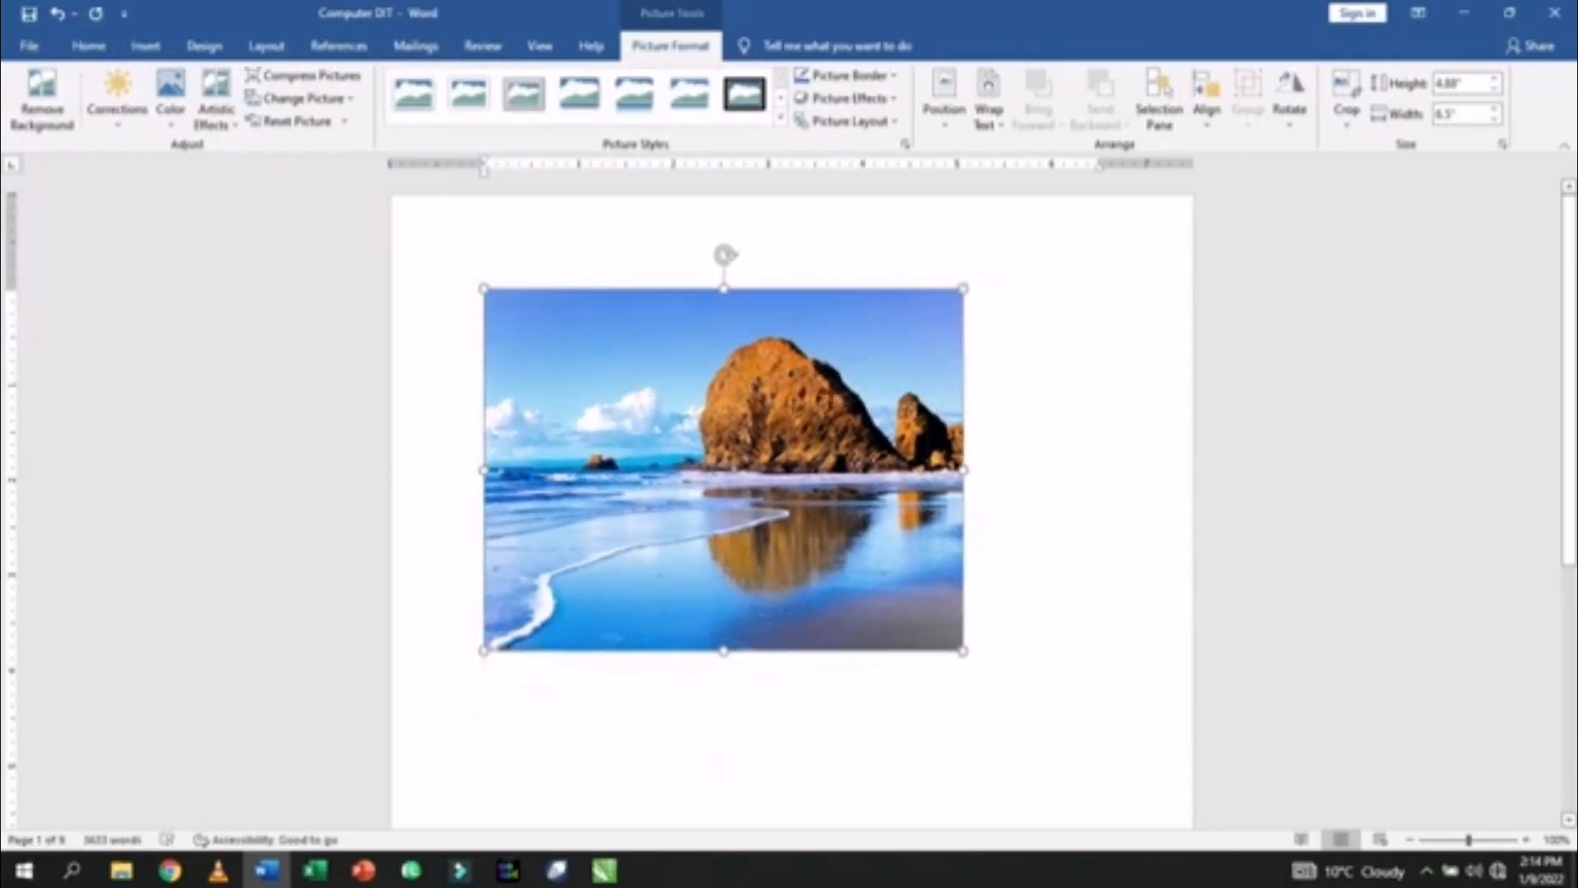
pyautogui.click(993, 125)
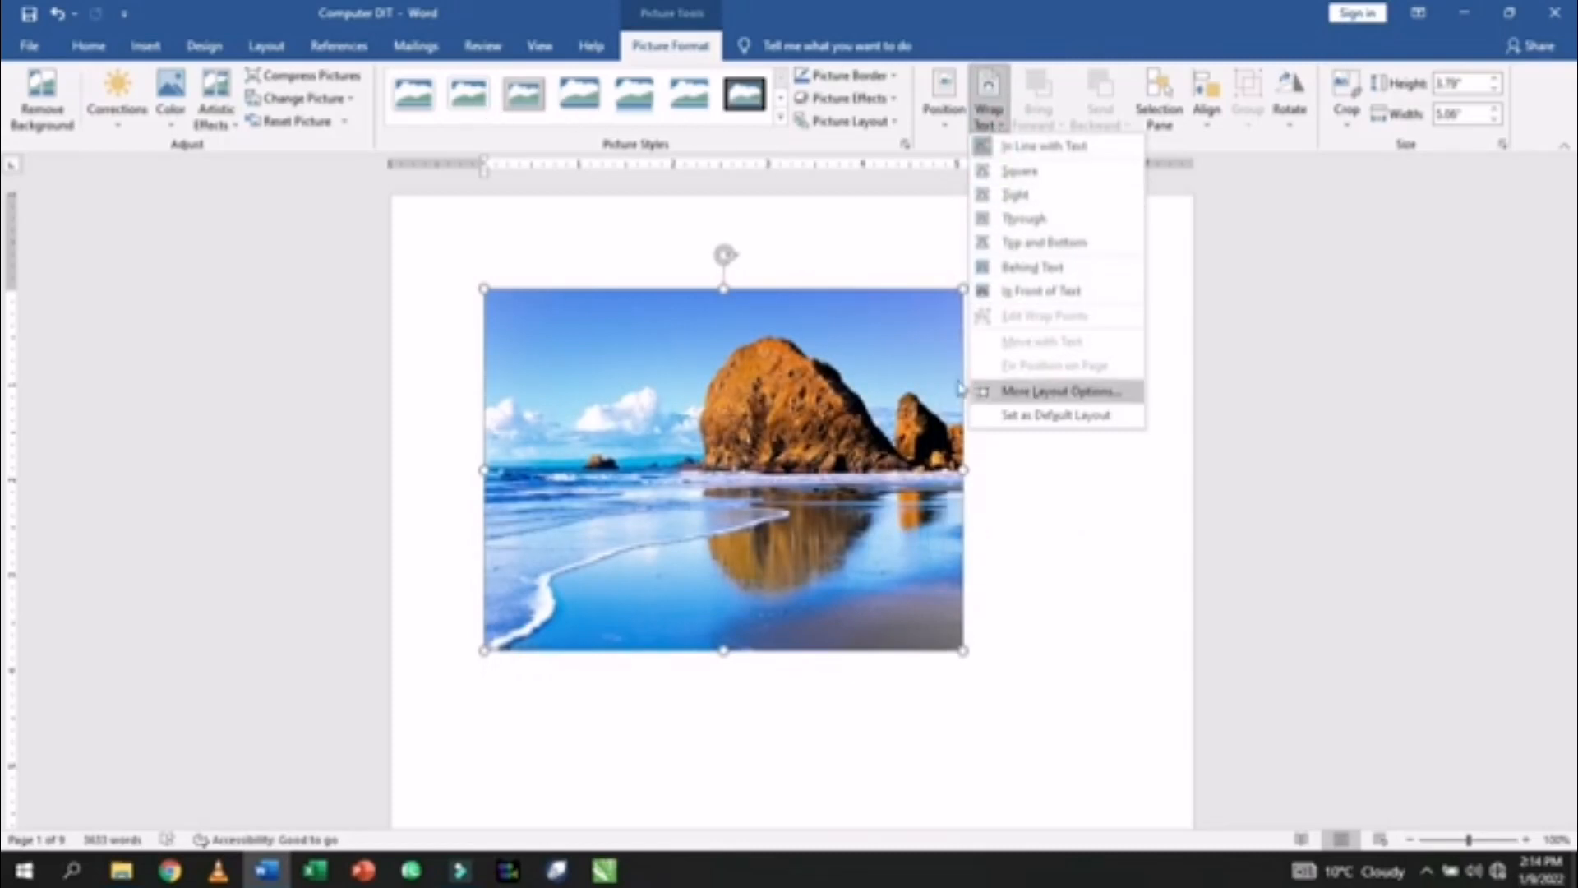
pyautogui.click(1025, 220)
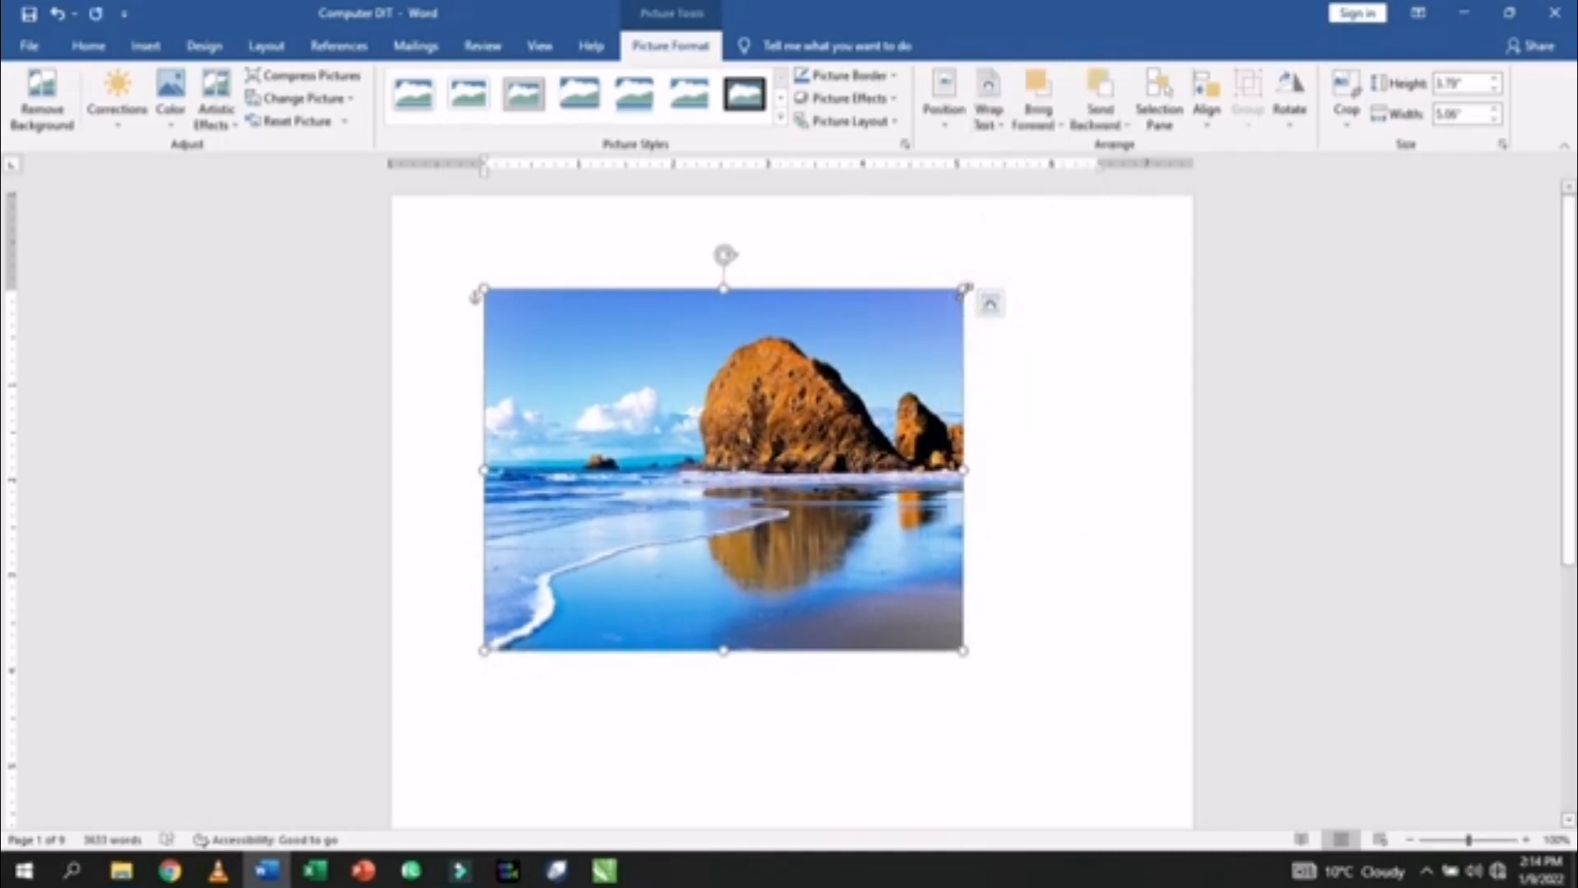
pyautogui.moveTo(964, 289); pyautogui.dragTo(658, 324)
pyautogui.moveTo(758, 398); pyautogui.dragTo(677, 414)
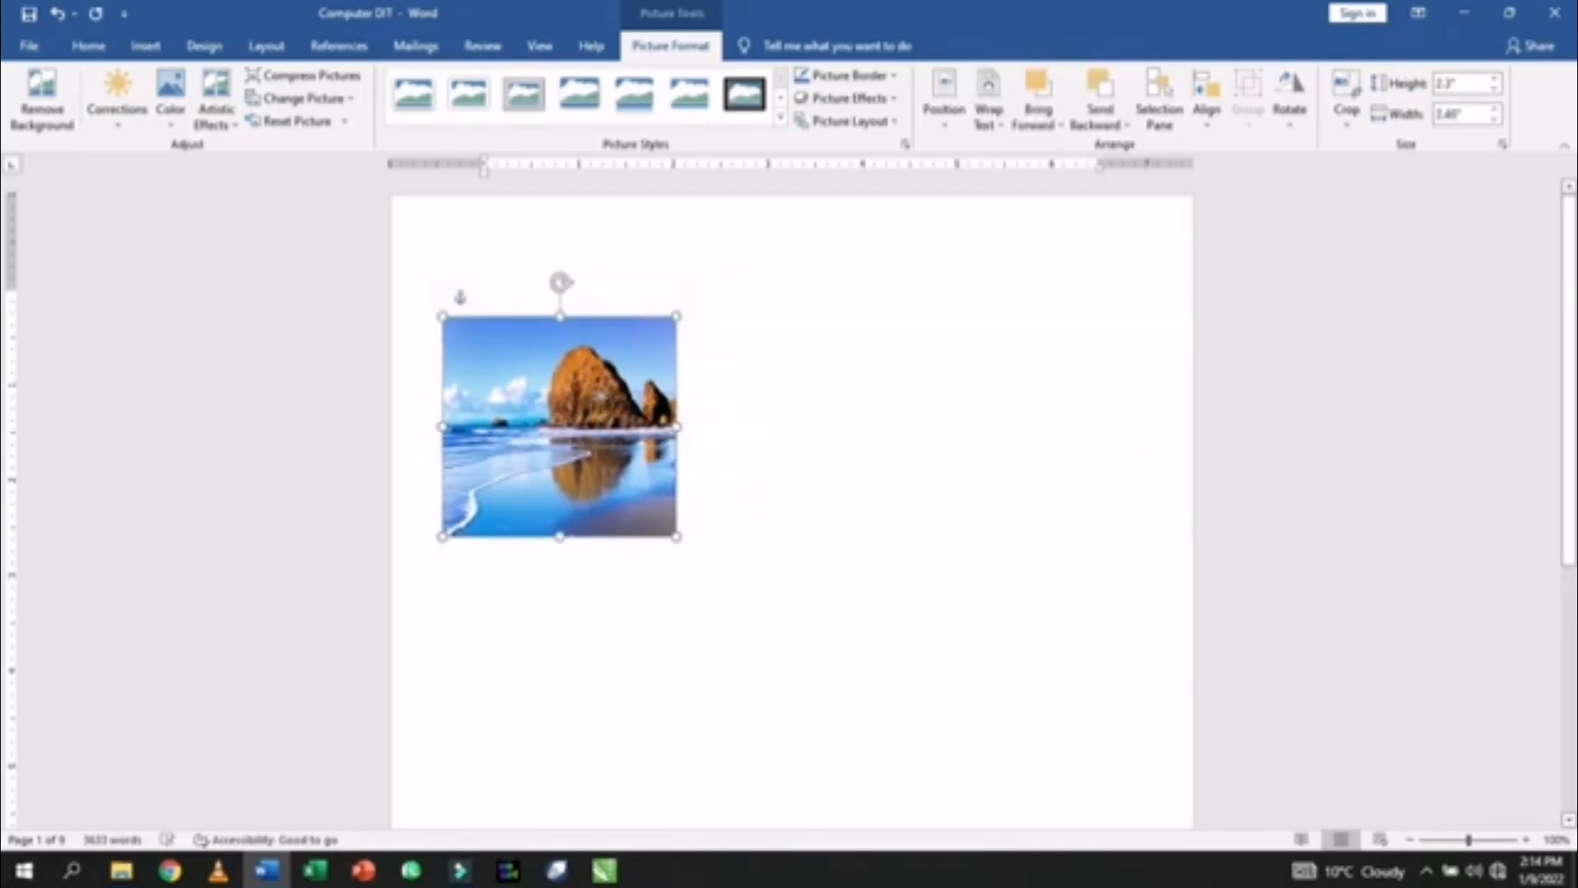
pyautogui.click(788, 436)
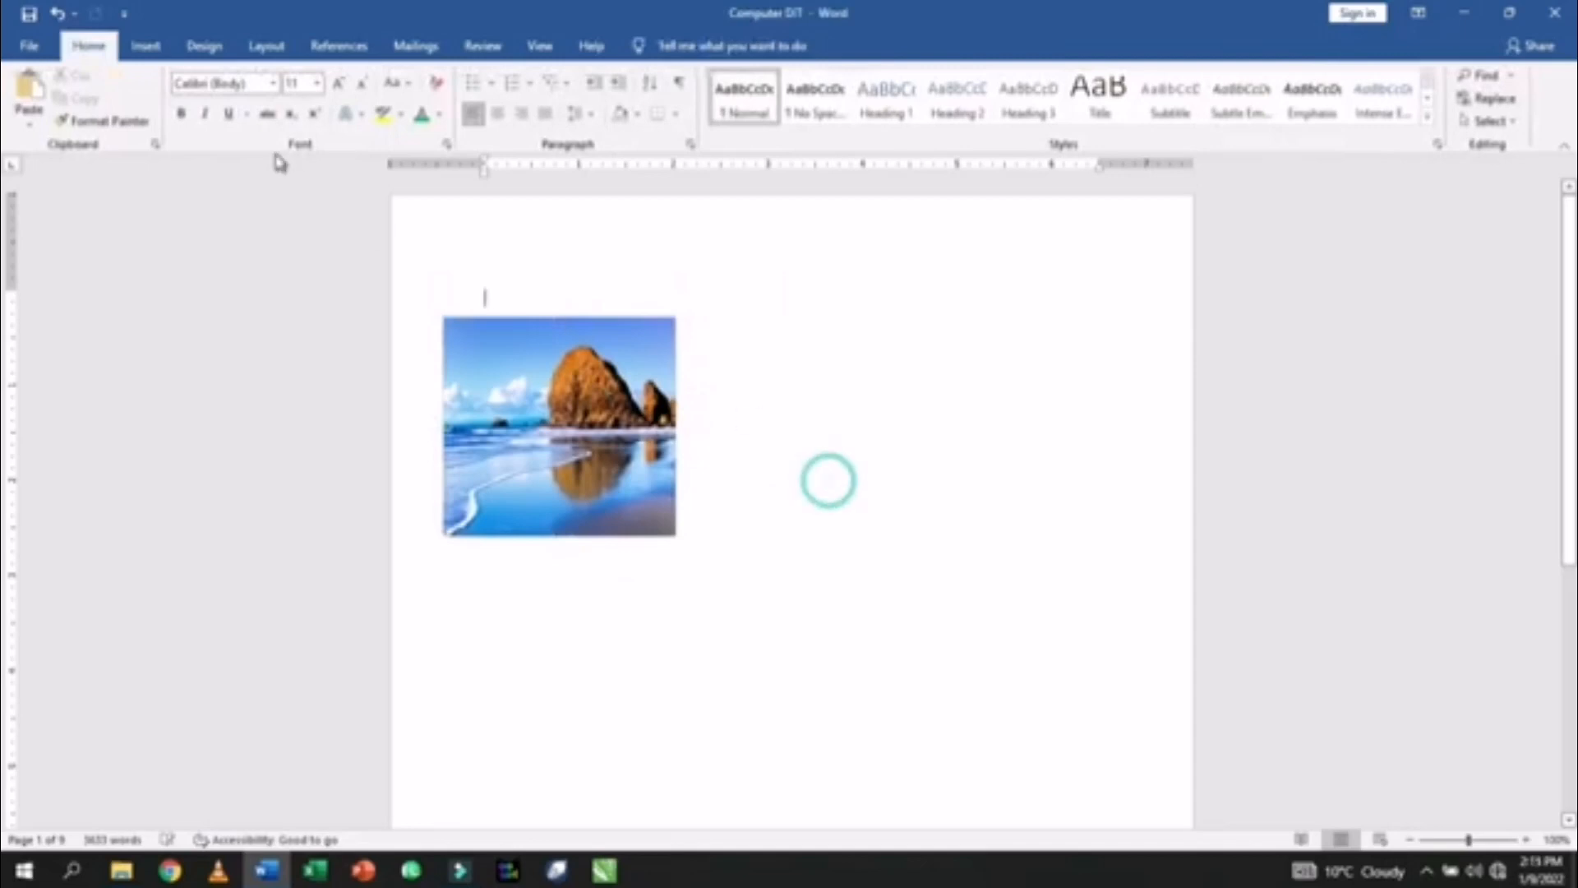
# - Insert the trees photo, file 70, from this computer
pyautogui.click(158, 51)
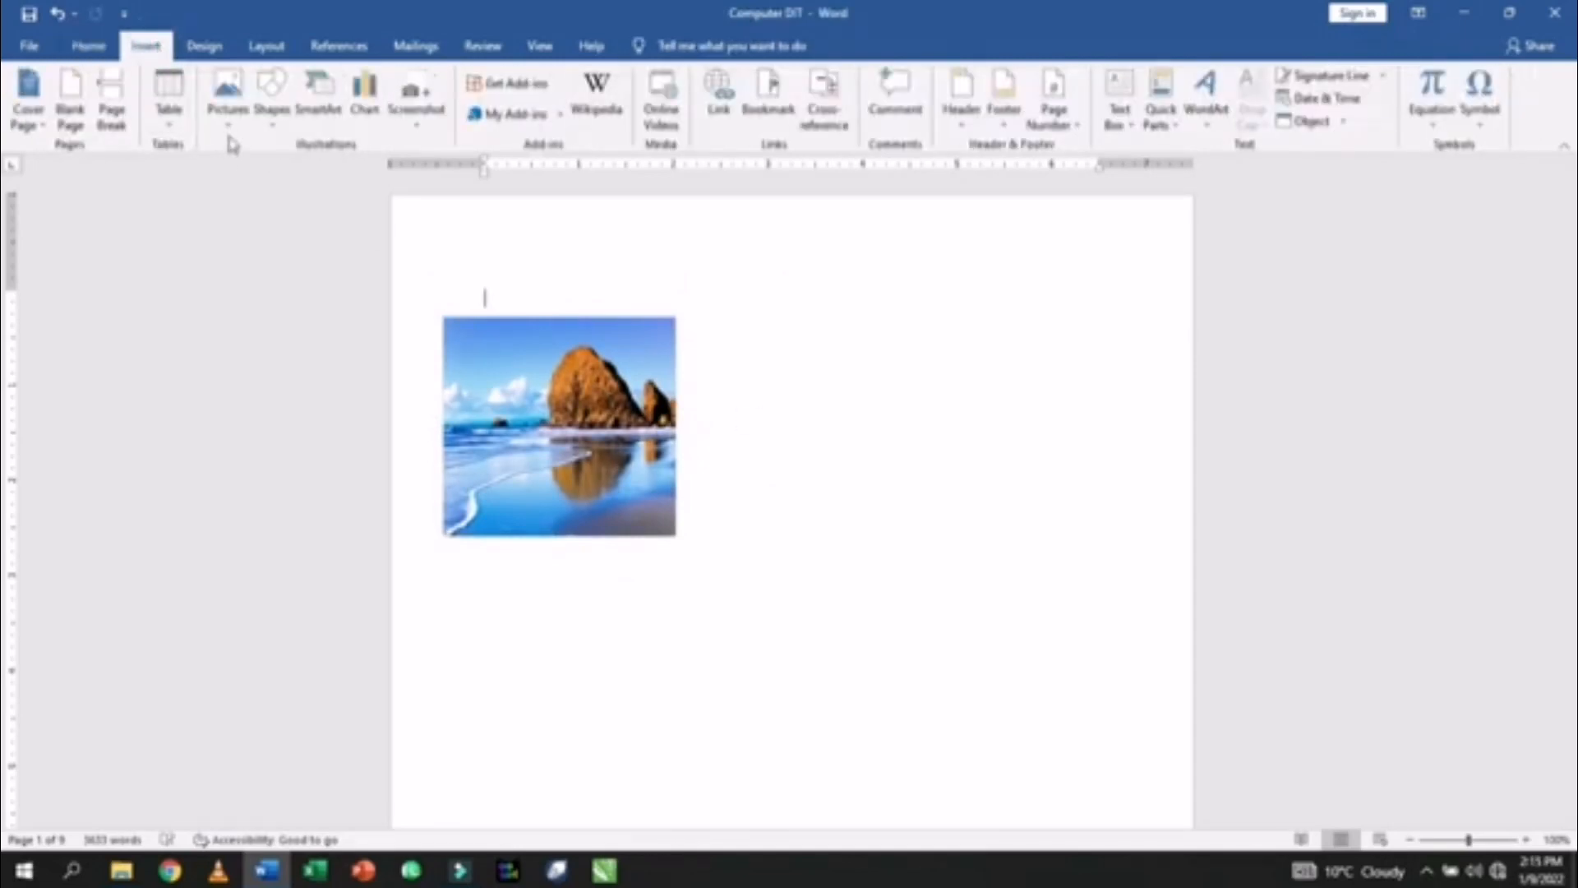
pyautogui.click(228, 103)
pyautogui.click(246, 171)
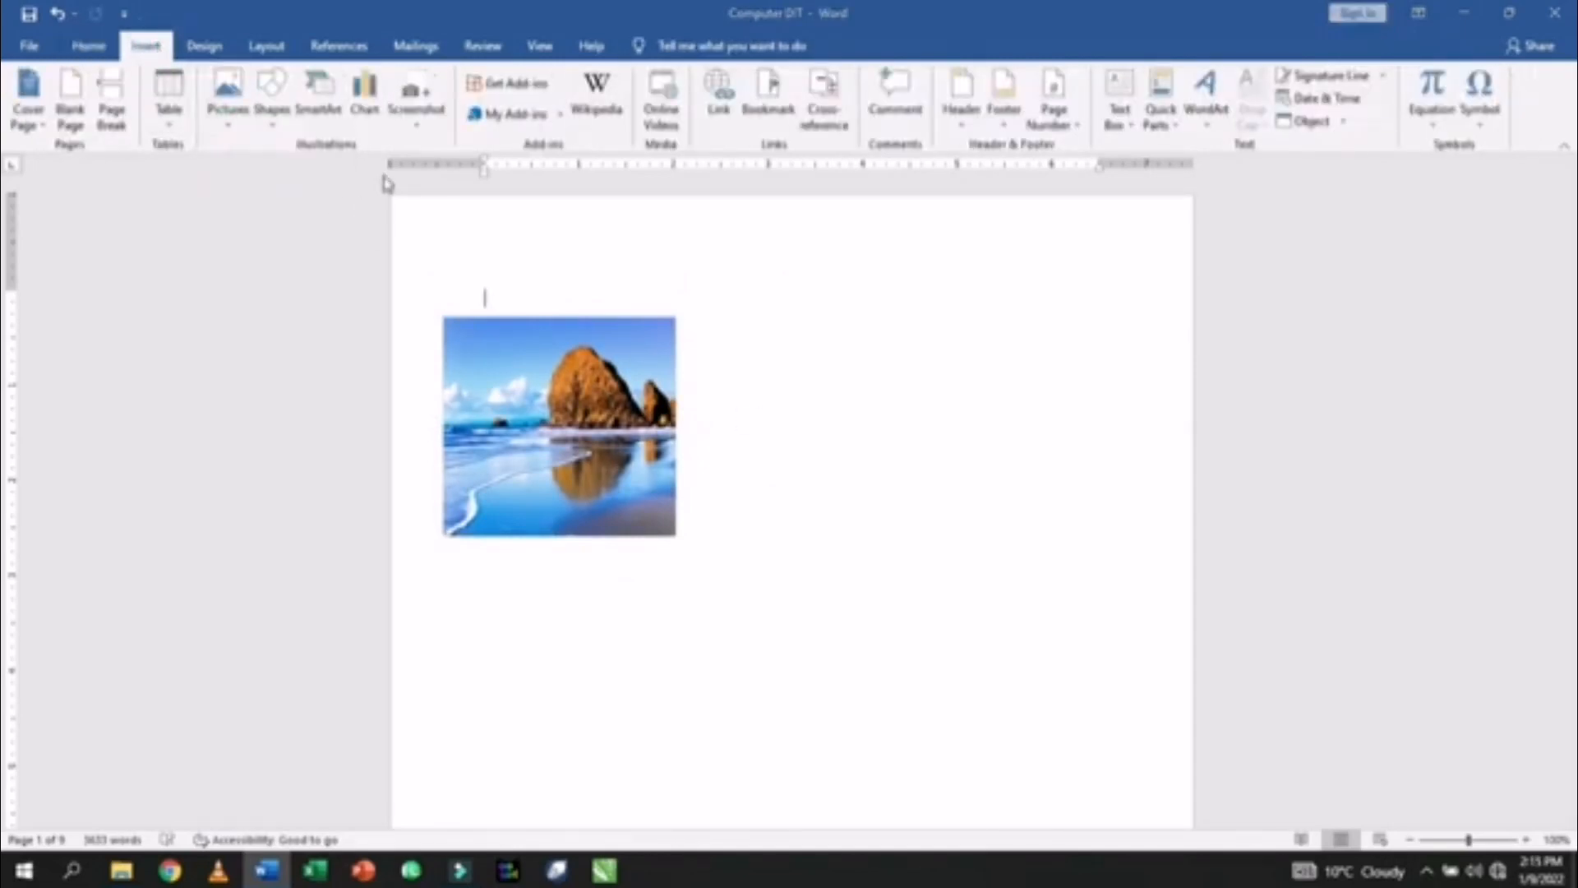
pyautogui.scroll(-1, 493, 305)
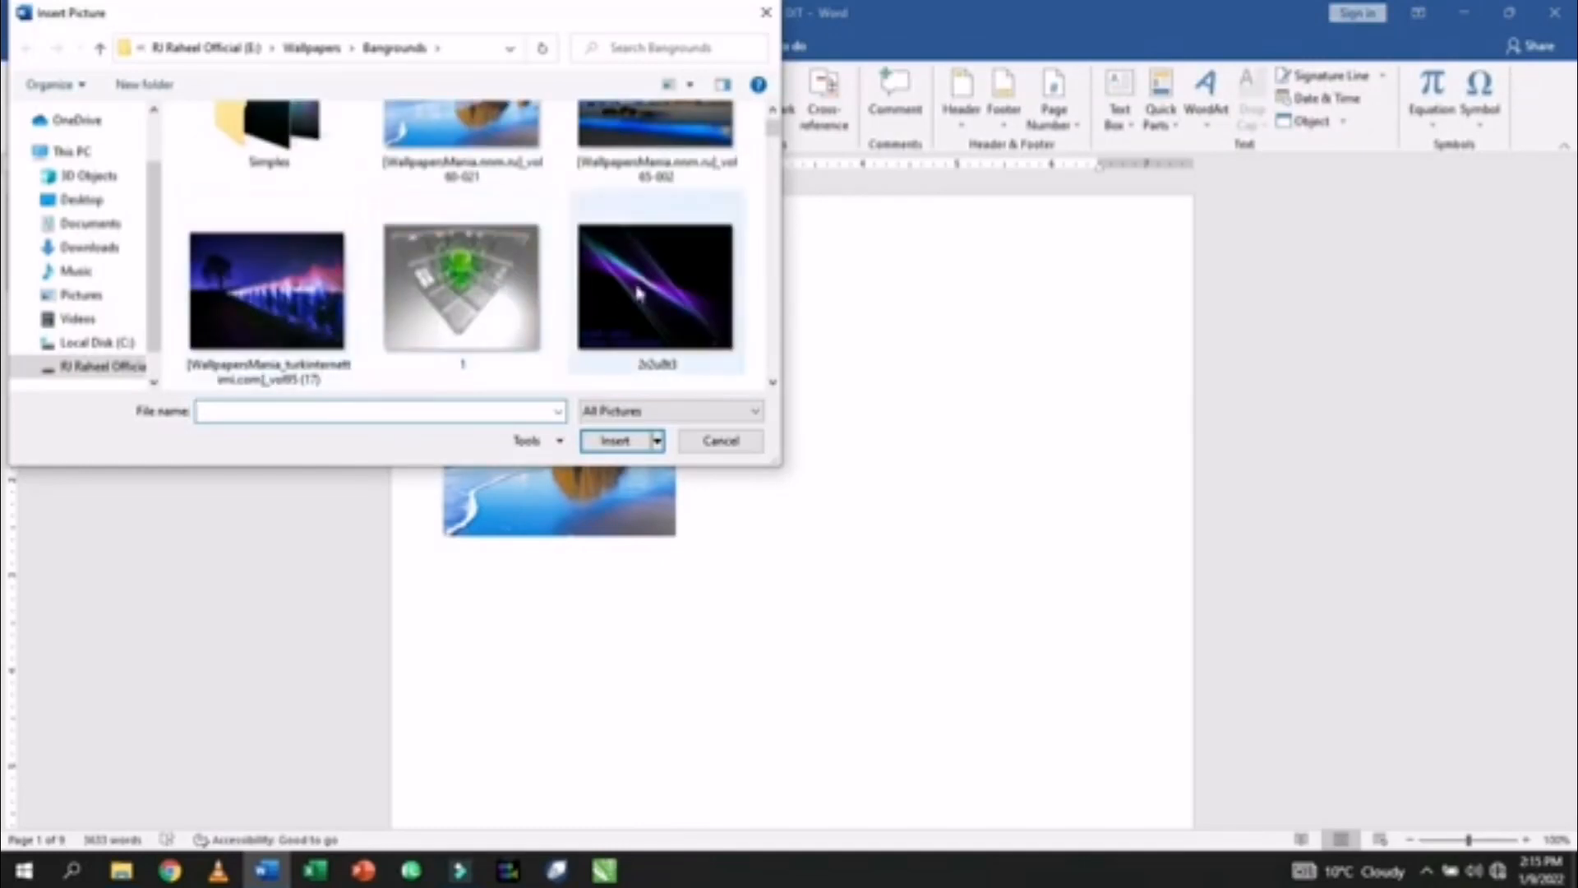
pyautogui.scroll(1, 616, 229)
pyautogui.click(645, 223)
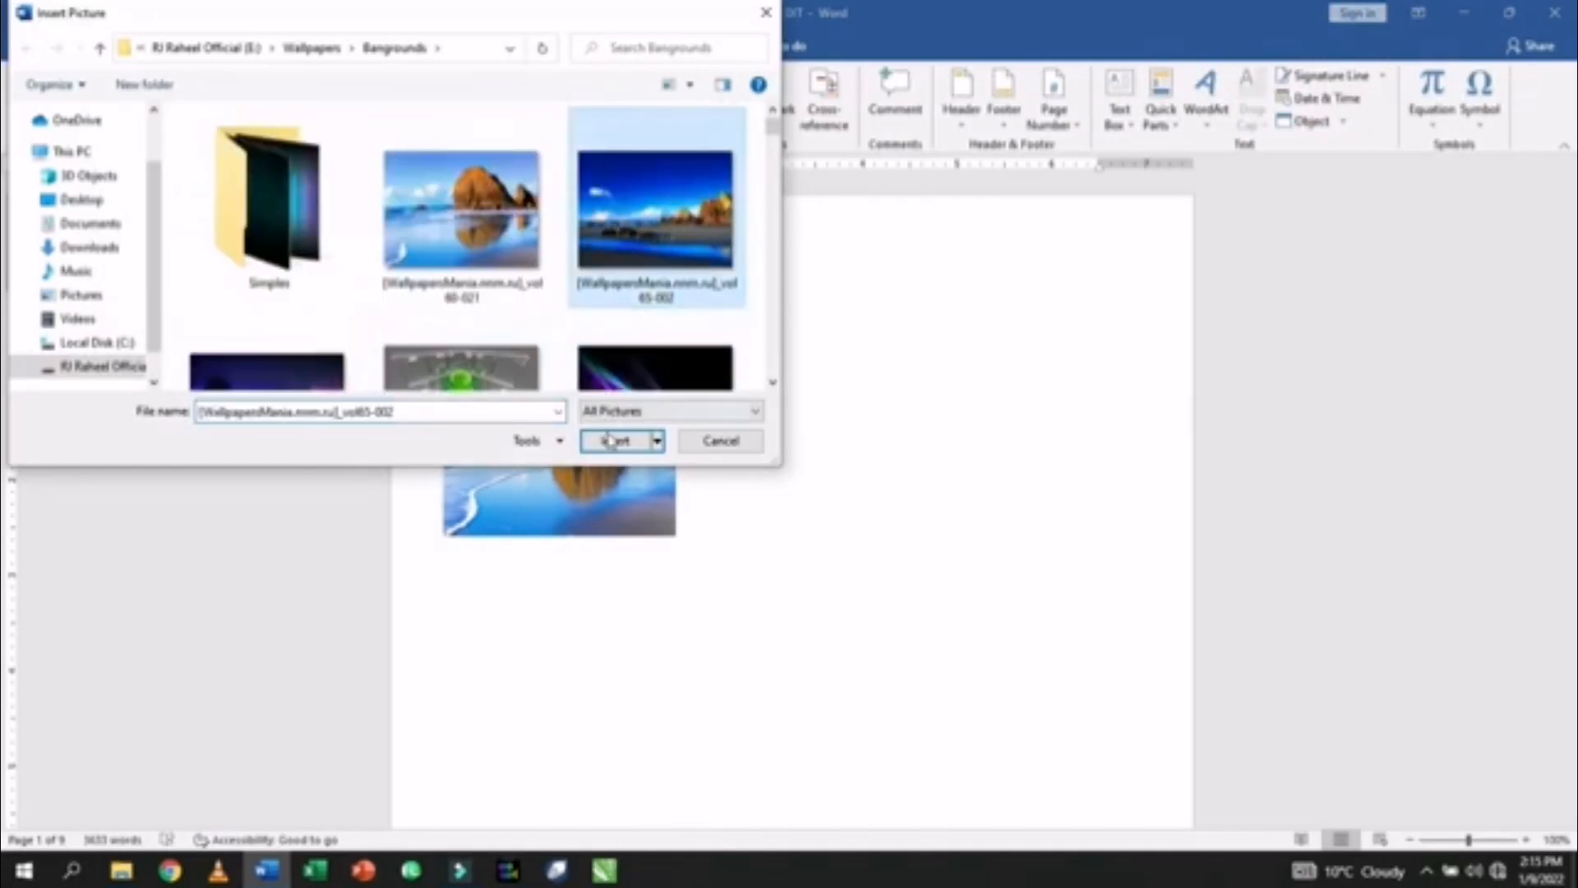
pyautogui.scroll(-3, 401, 230)
pyautogui.scroll(-3, 403, 233)
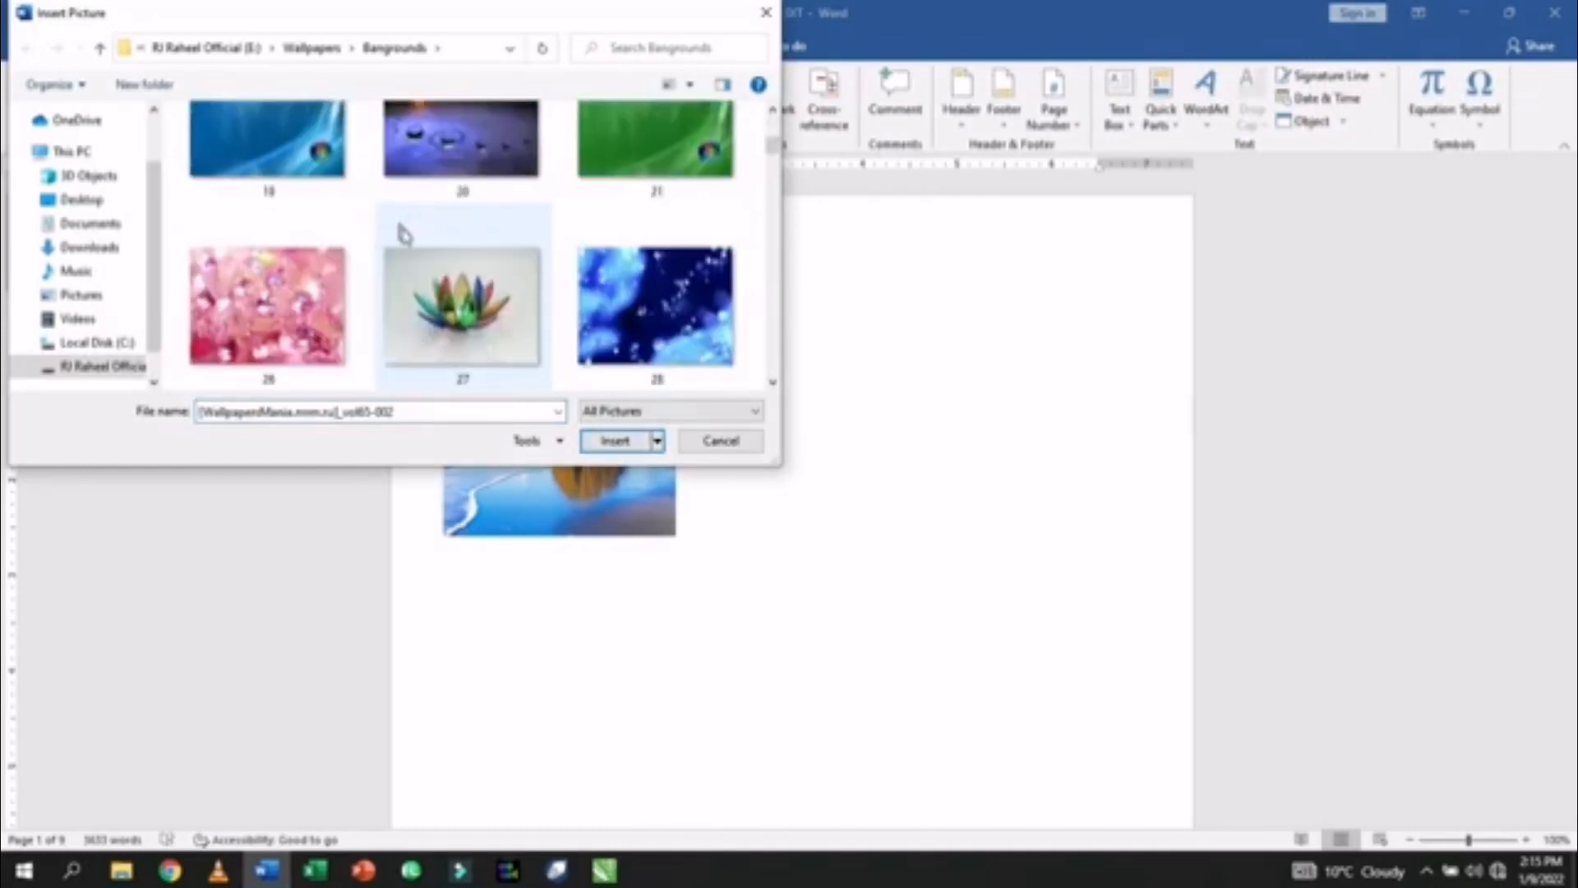
pyautogui.scroll(-3, 616, 283)
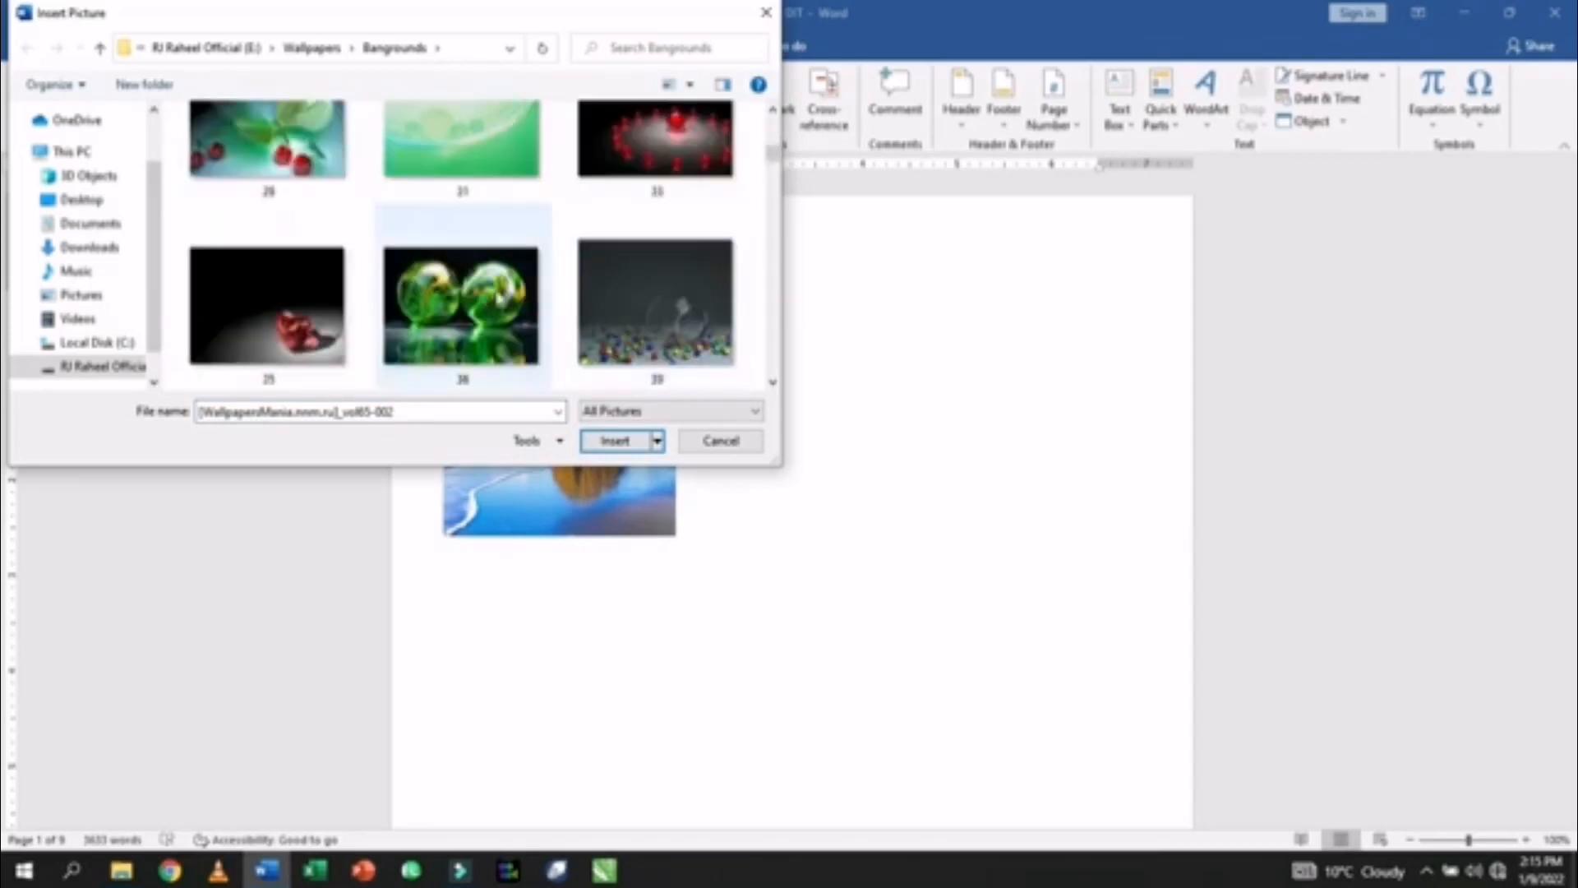
pyautogui.scroll(-3, 421, 282)
pyautogui.click(422, 281)
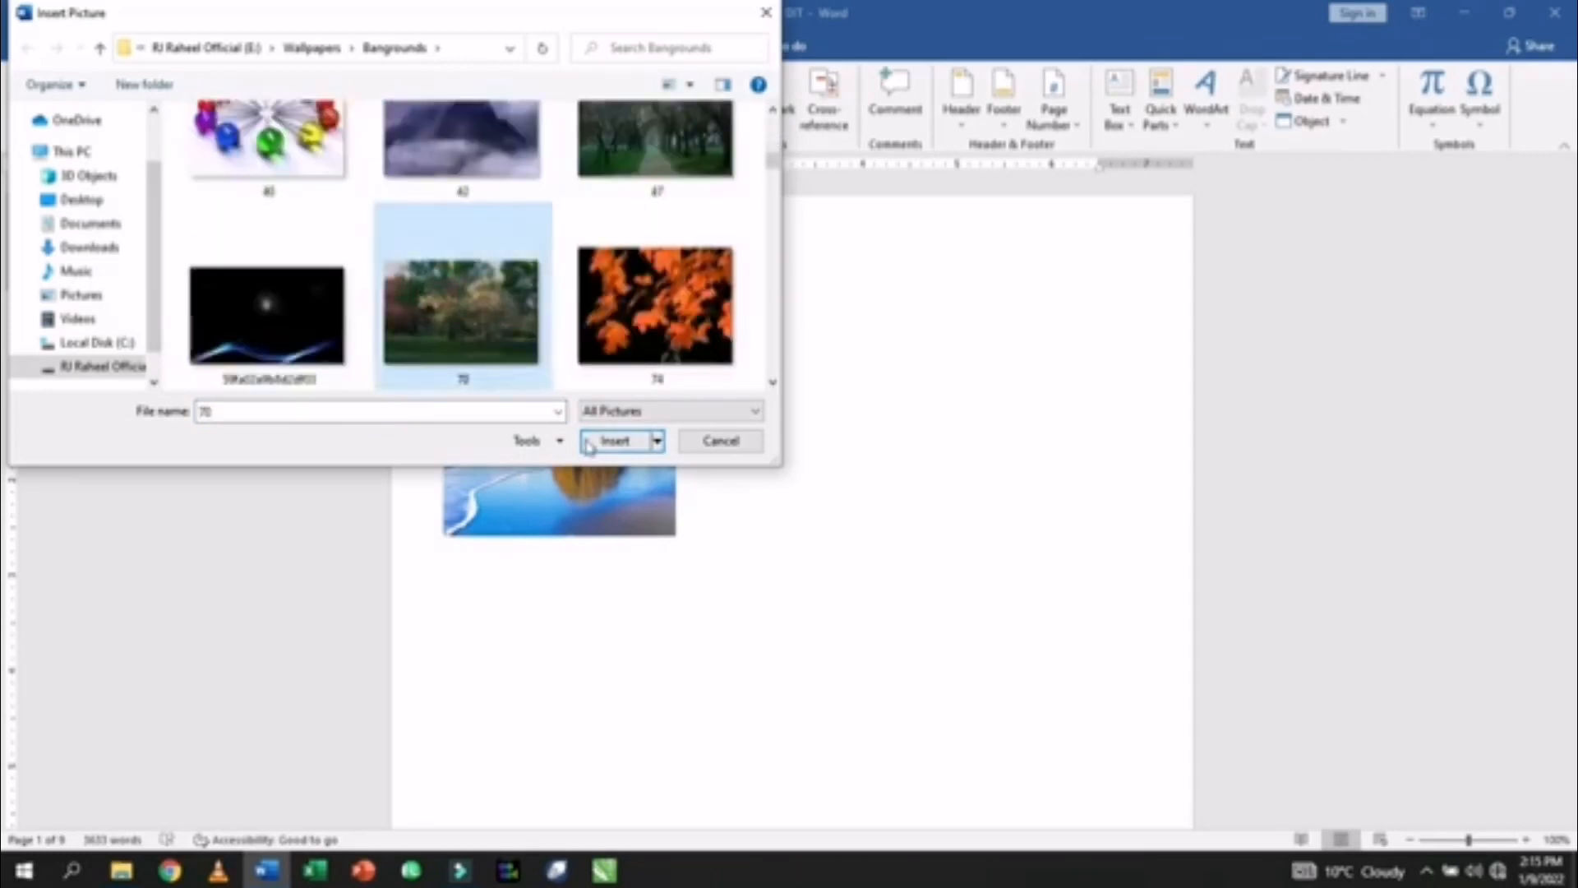
pyautogui.click(615, 441)
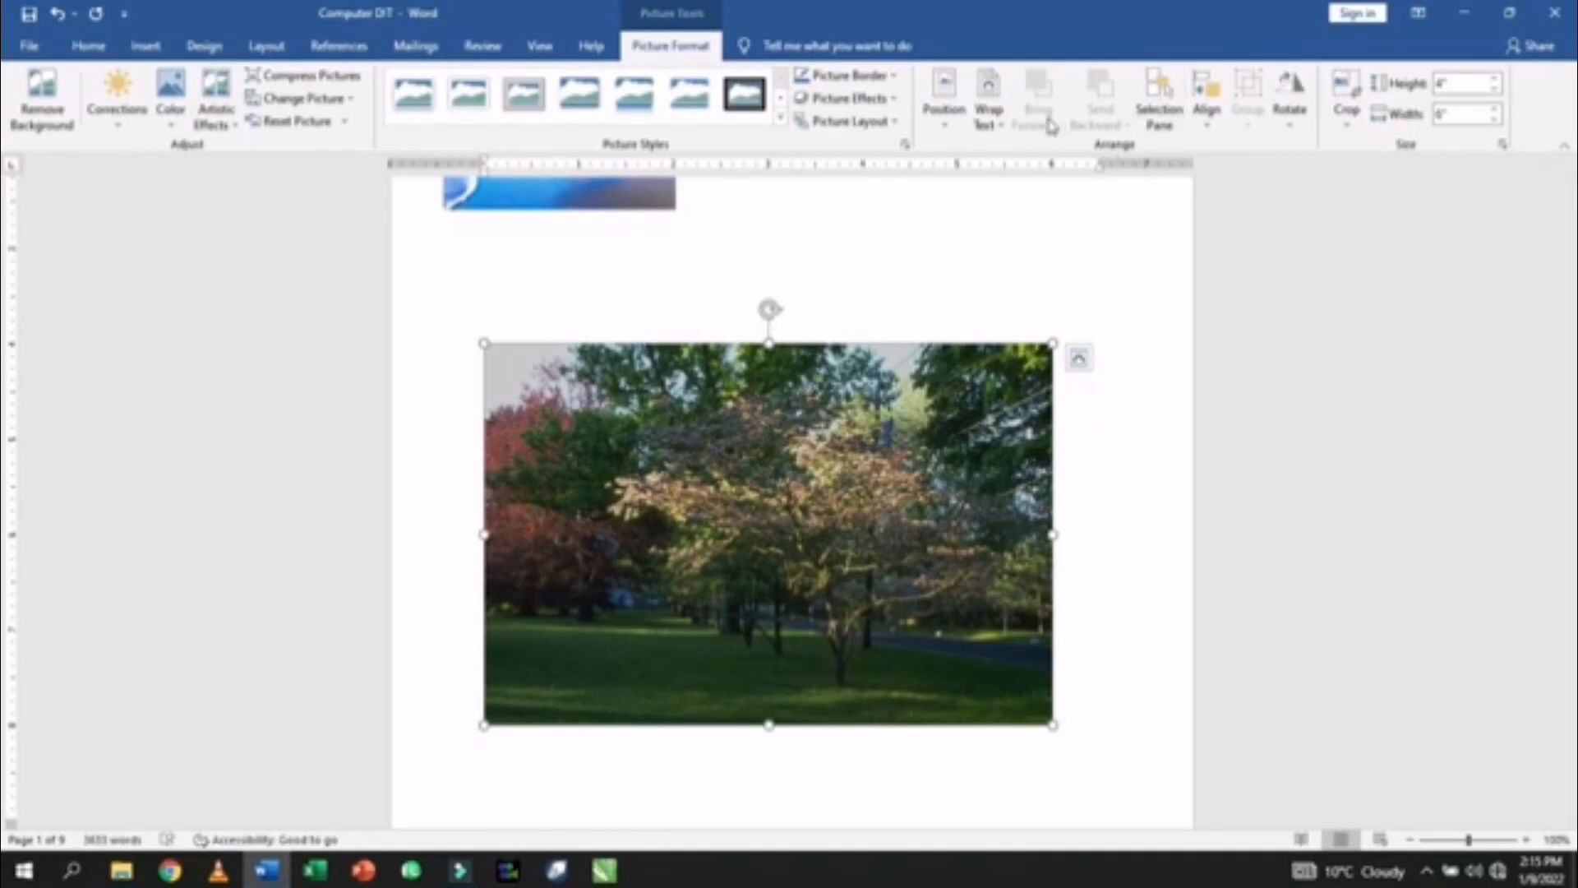
# - Wrap the tree photo Through, shrink it to about 2.18 inches wide, and place it below the beach photo
pyautogui.click(1002, 125)
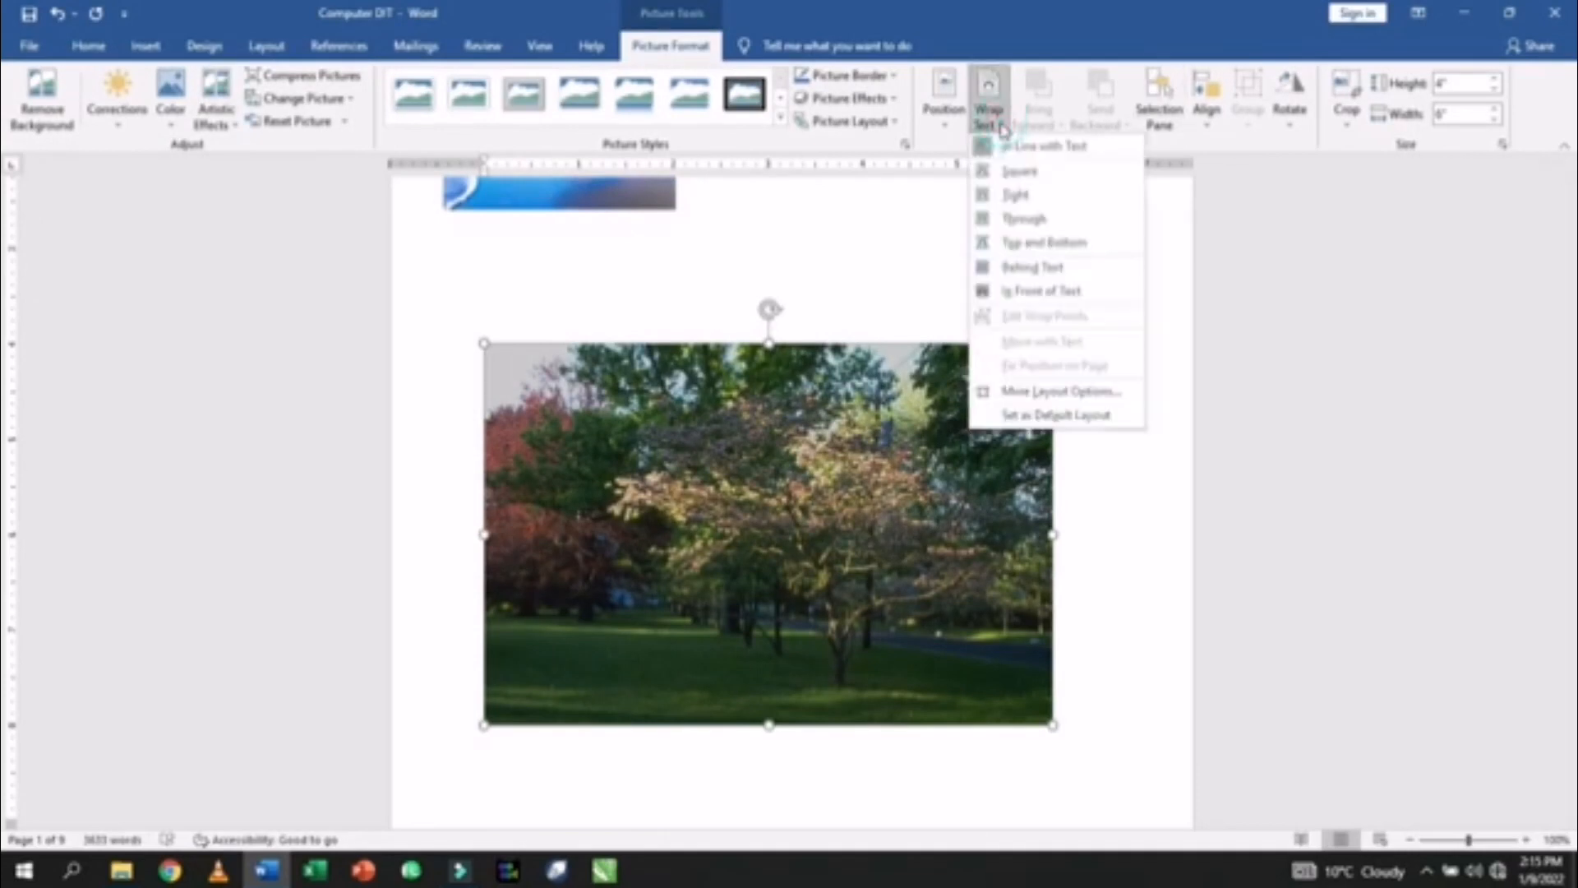
pyautogui.click(1017, 224)
pyautogui.moveTo(1056, 340); pyautogui.dragTo(793, 516)
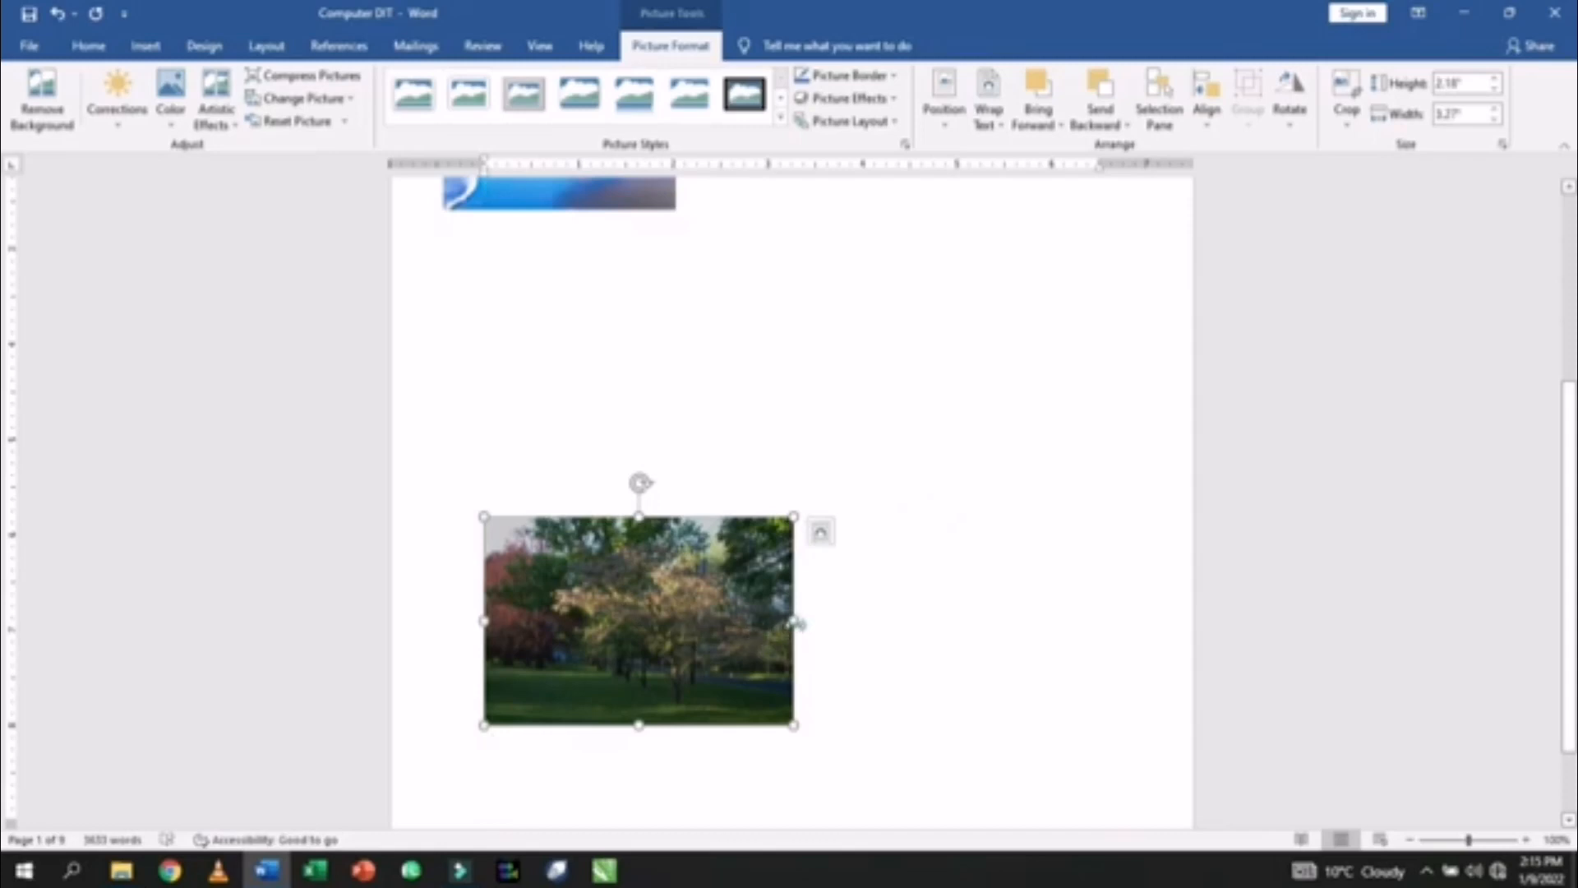
pyautogui.moveTo(795, 622); pyautogui.dragTo(686, 480)
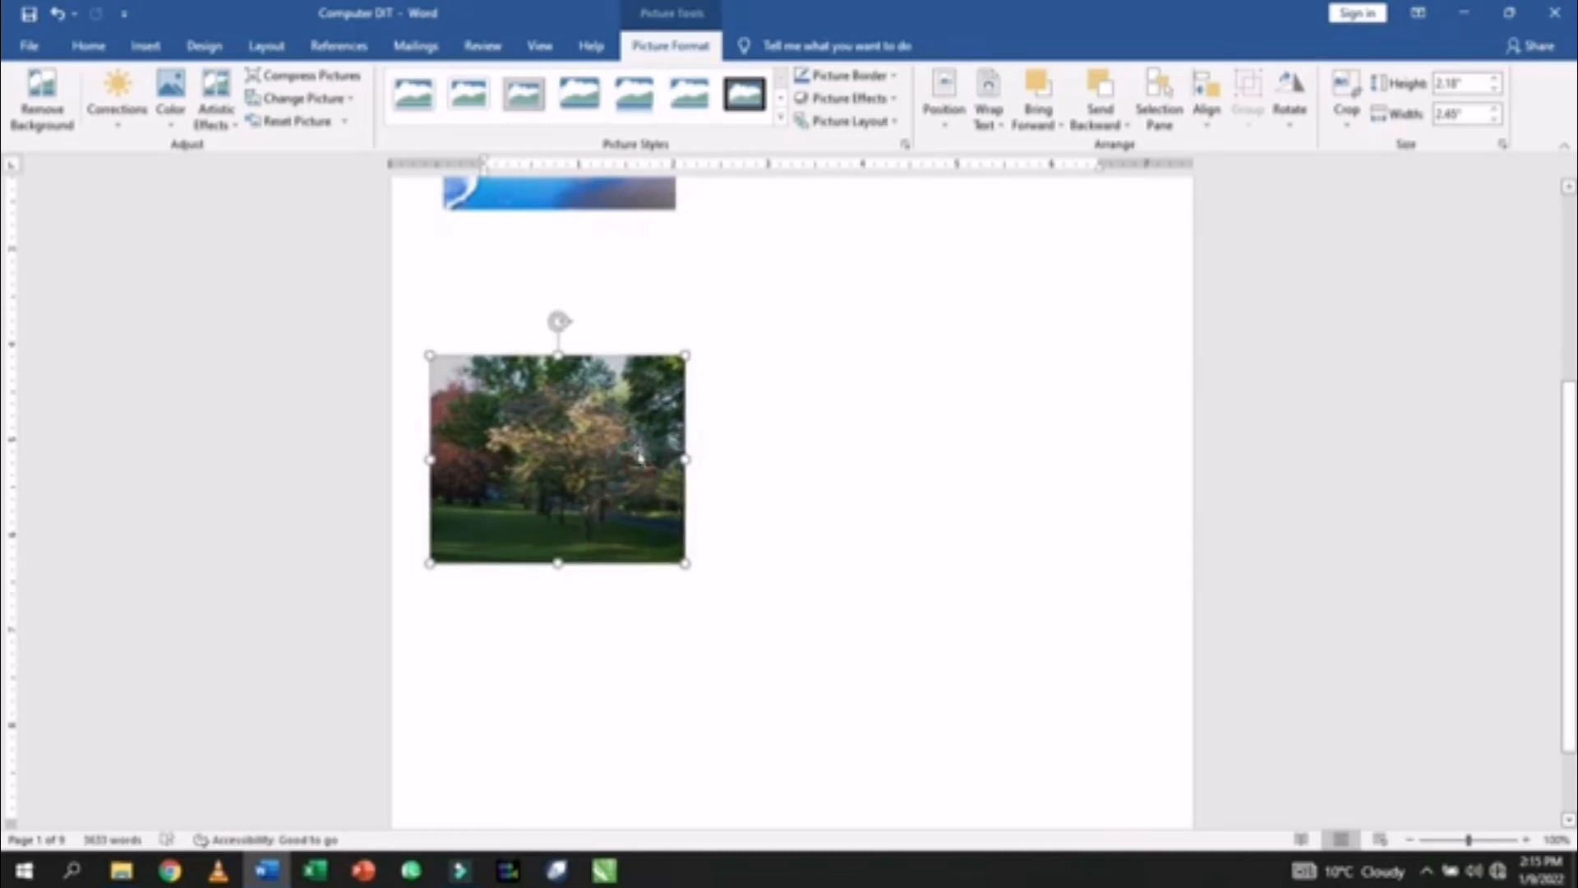
# - Insert the orange leaves photo, file 74, from this computer
pyautogui.scroll(4, 817, 412)
pyautogui.scroll(-3, 817, 412)
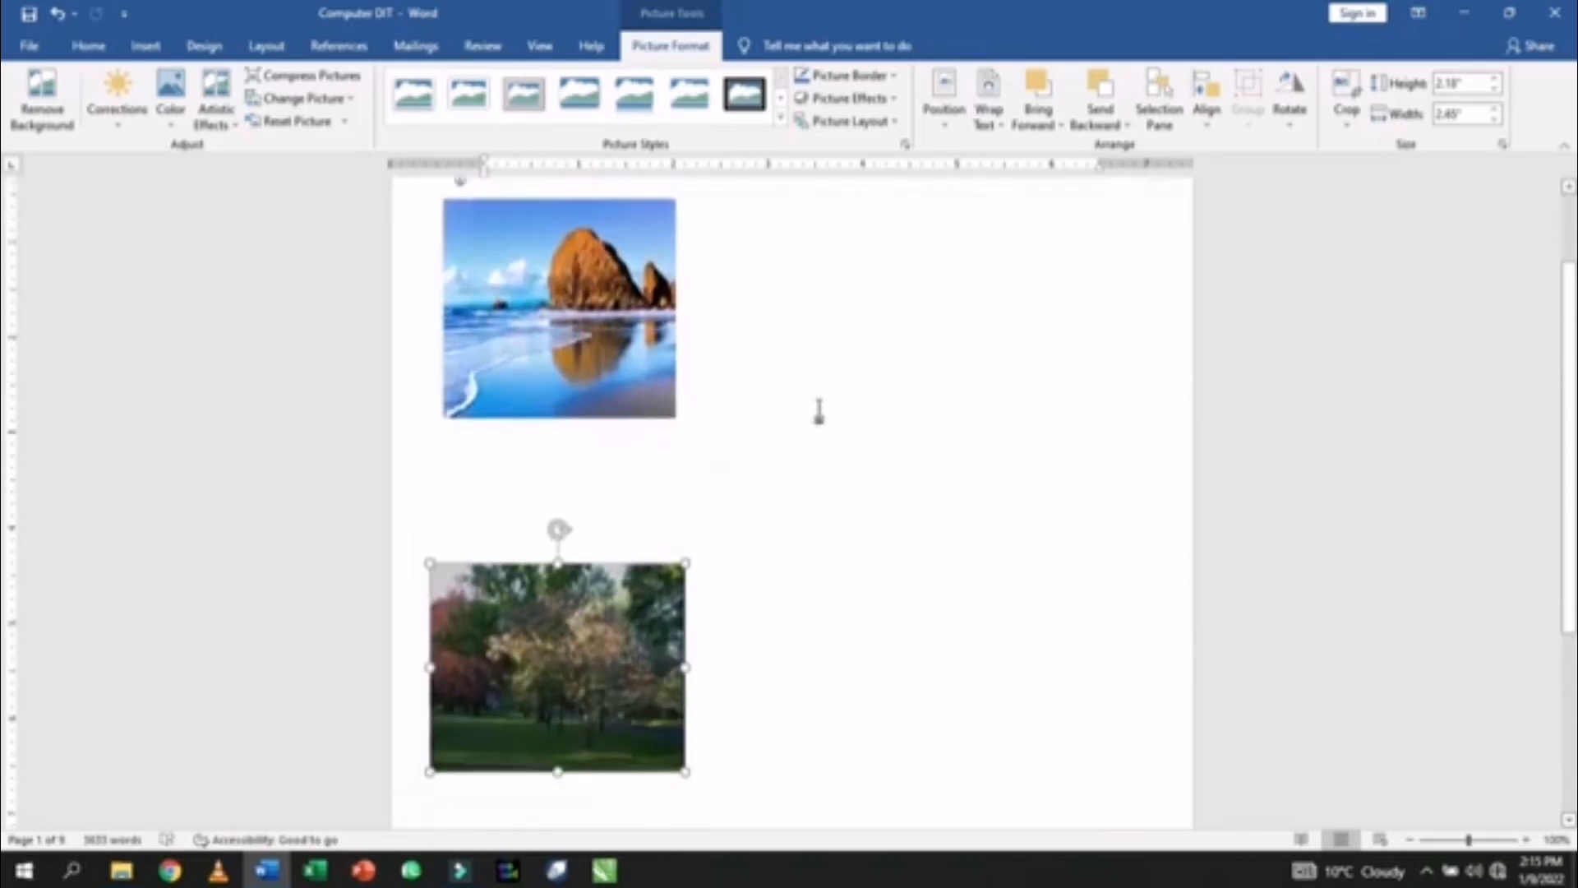
pyautogui.click(798, 426)
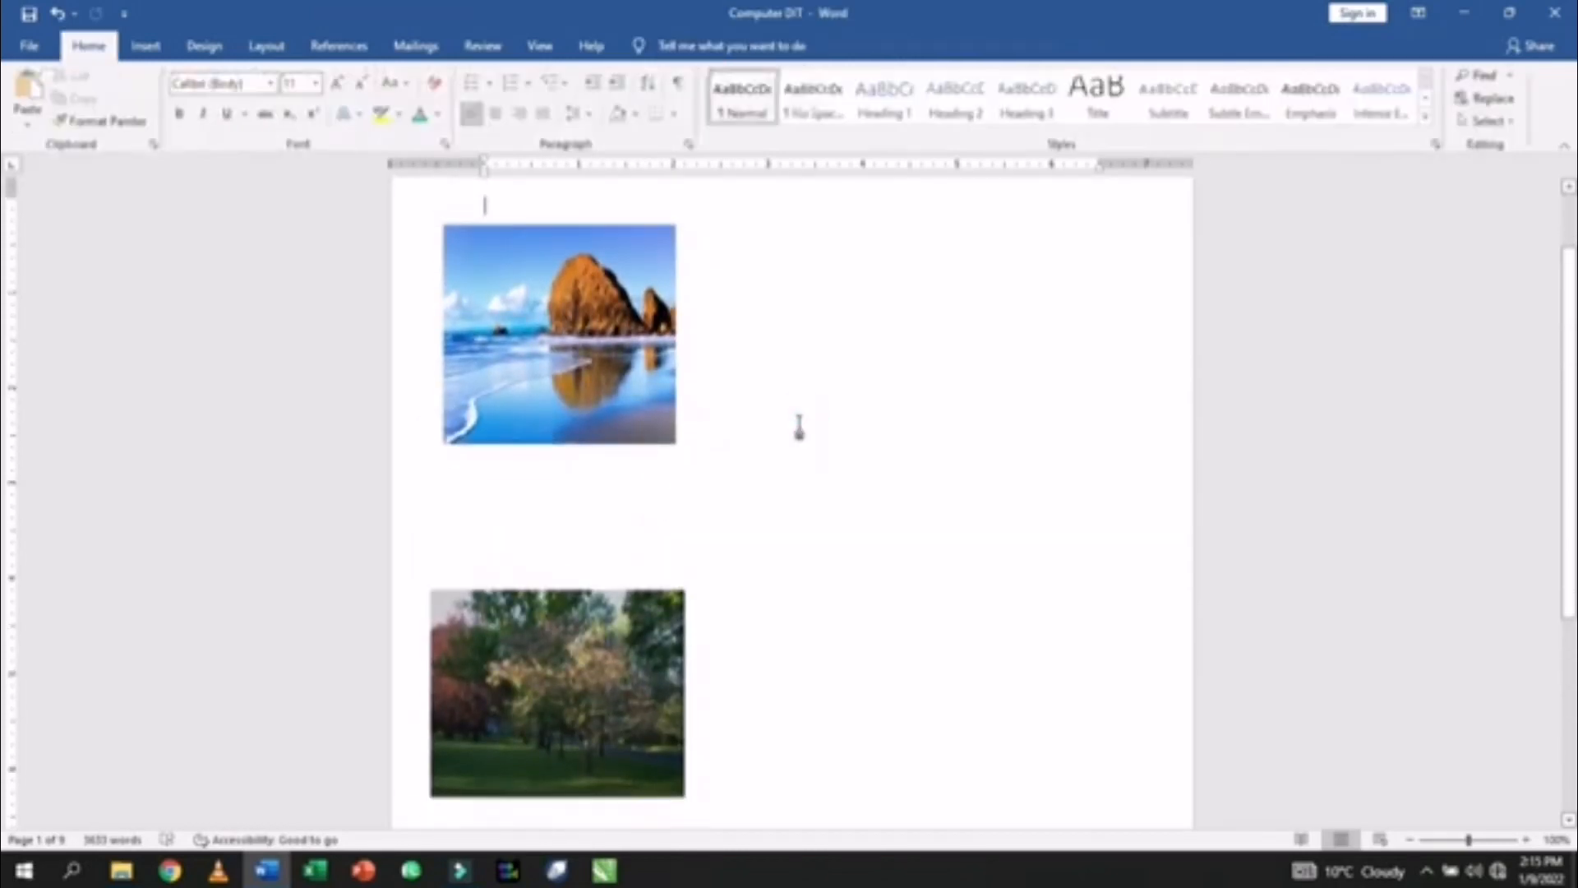
pyautogui.click(146, 47)
pyautogui.click(224, 119)
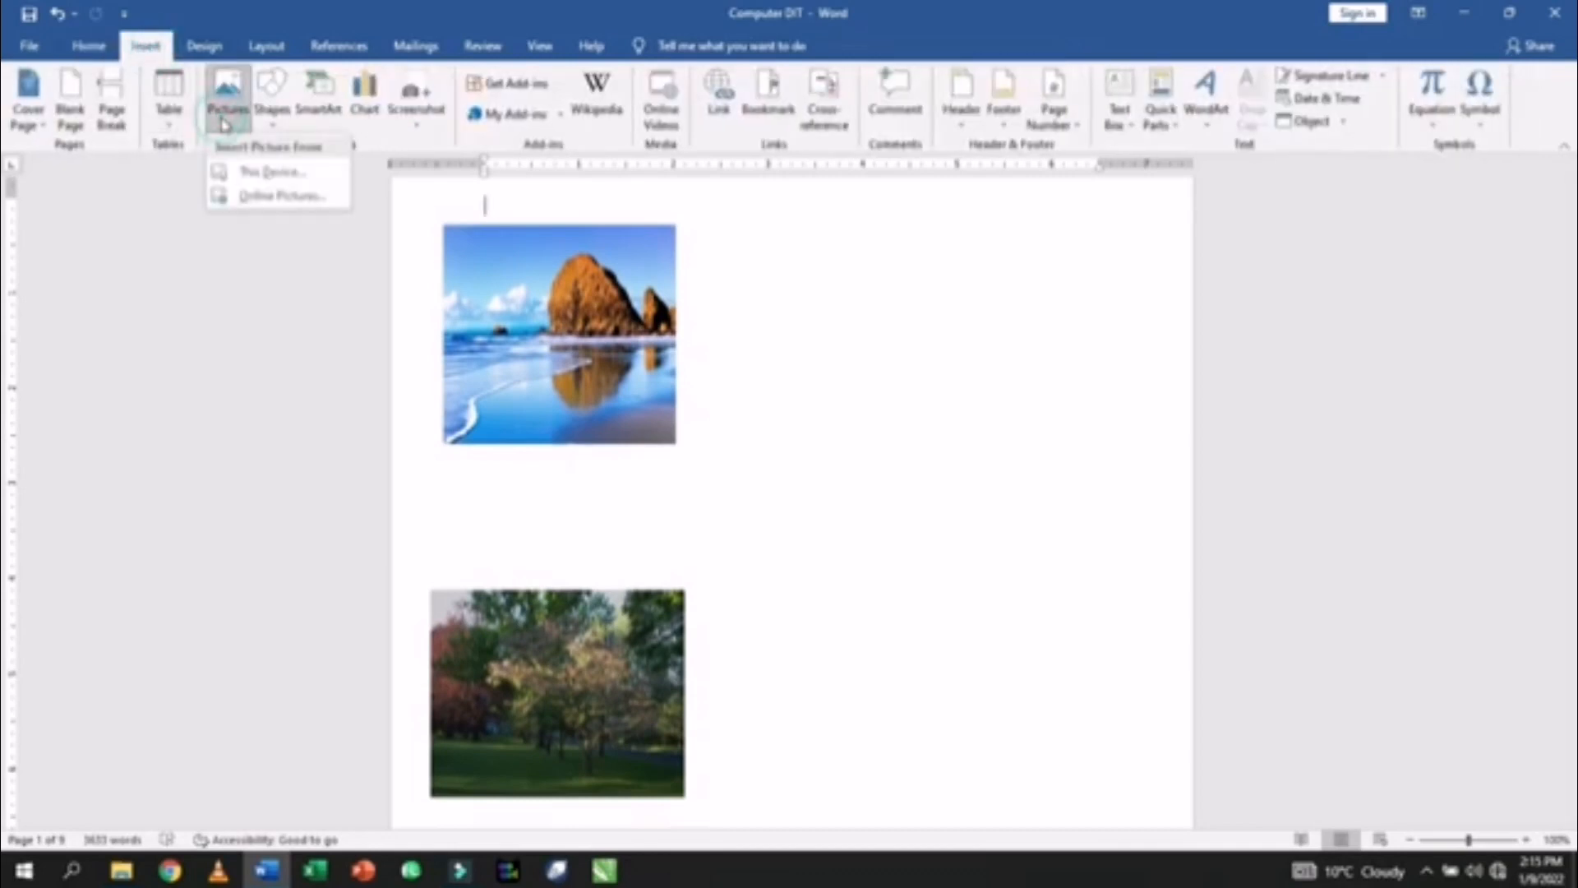
pyautogui.click(242, 171)
pyautogui.scroll(-10, 436, 257)
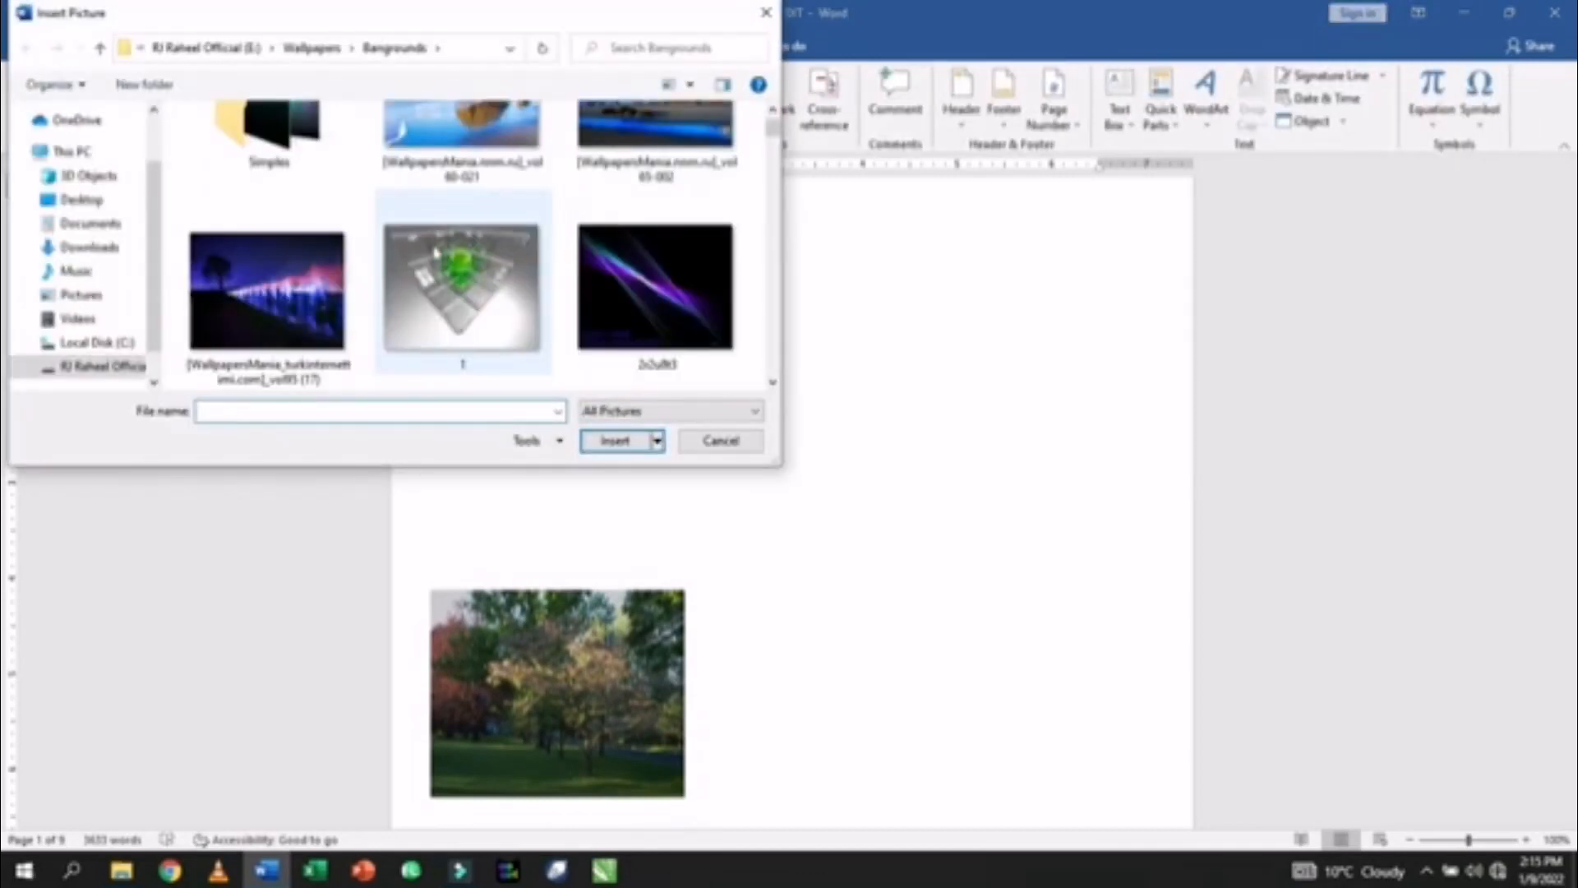
pyautogui.scroll(-5, 435, 255)
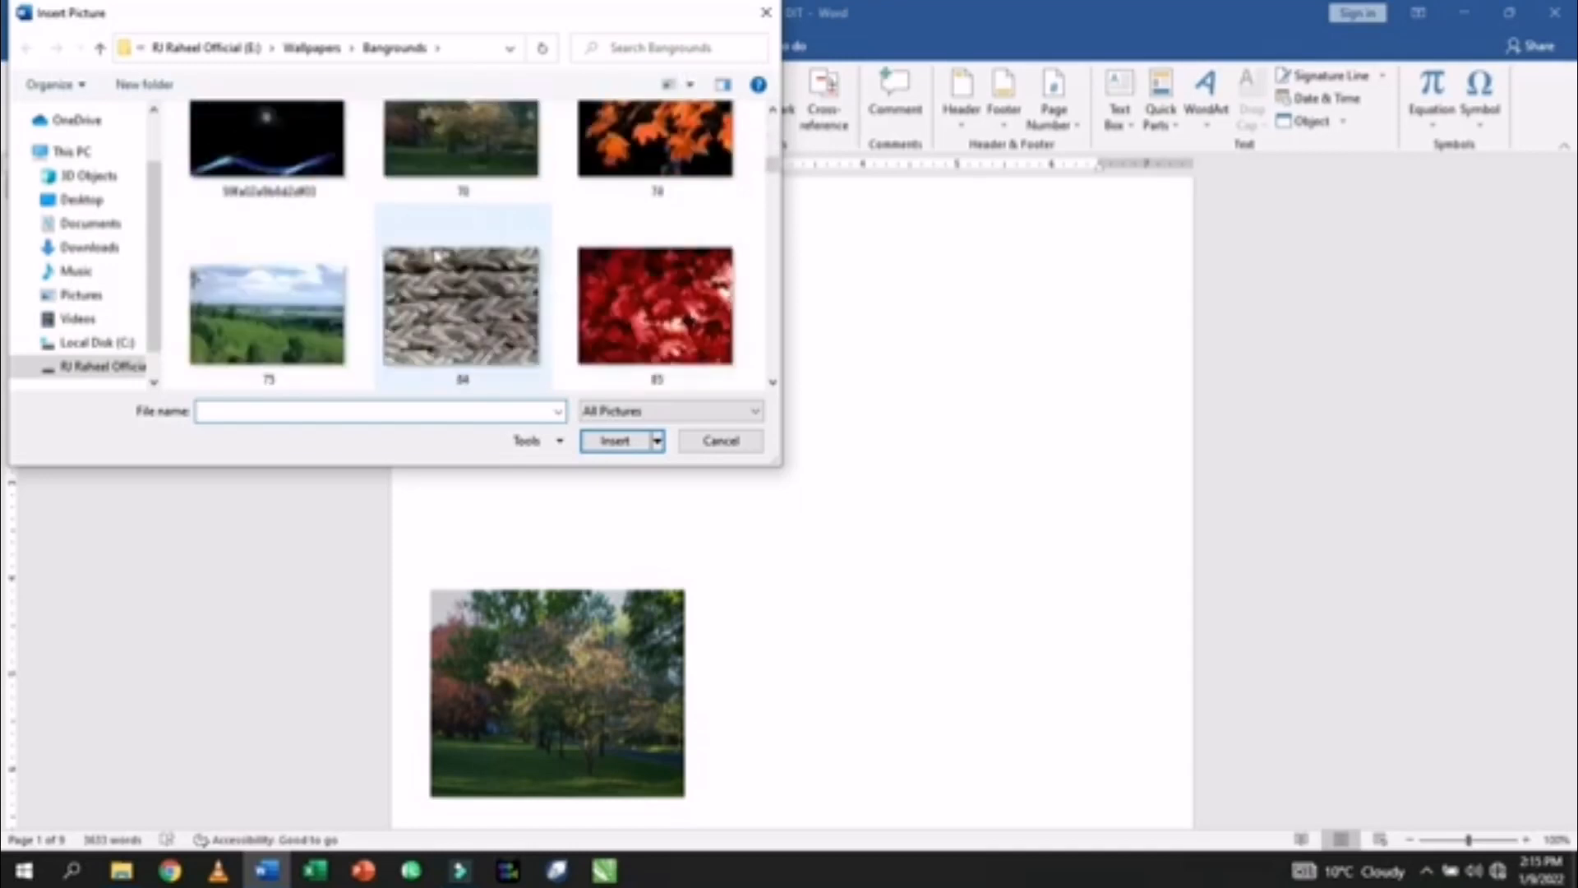
pyautogui.click(652, 165)
pyautogui.click(615, 441)
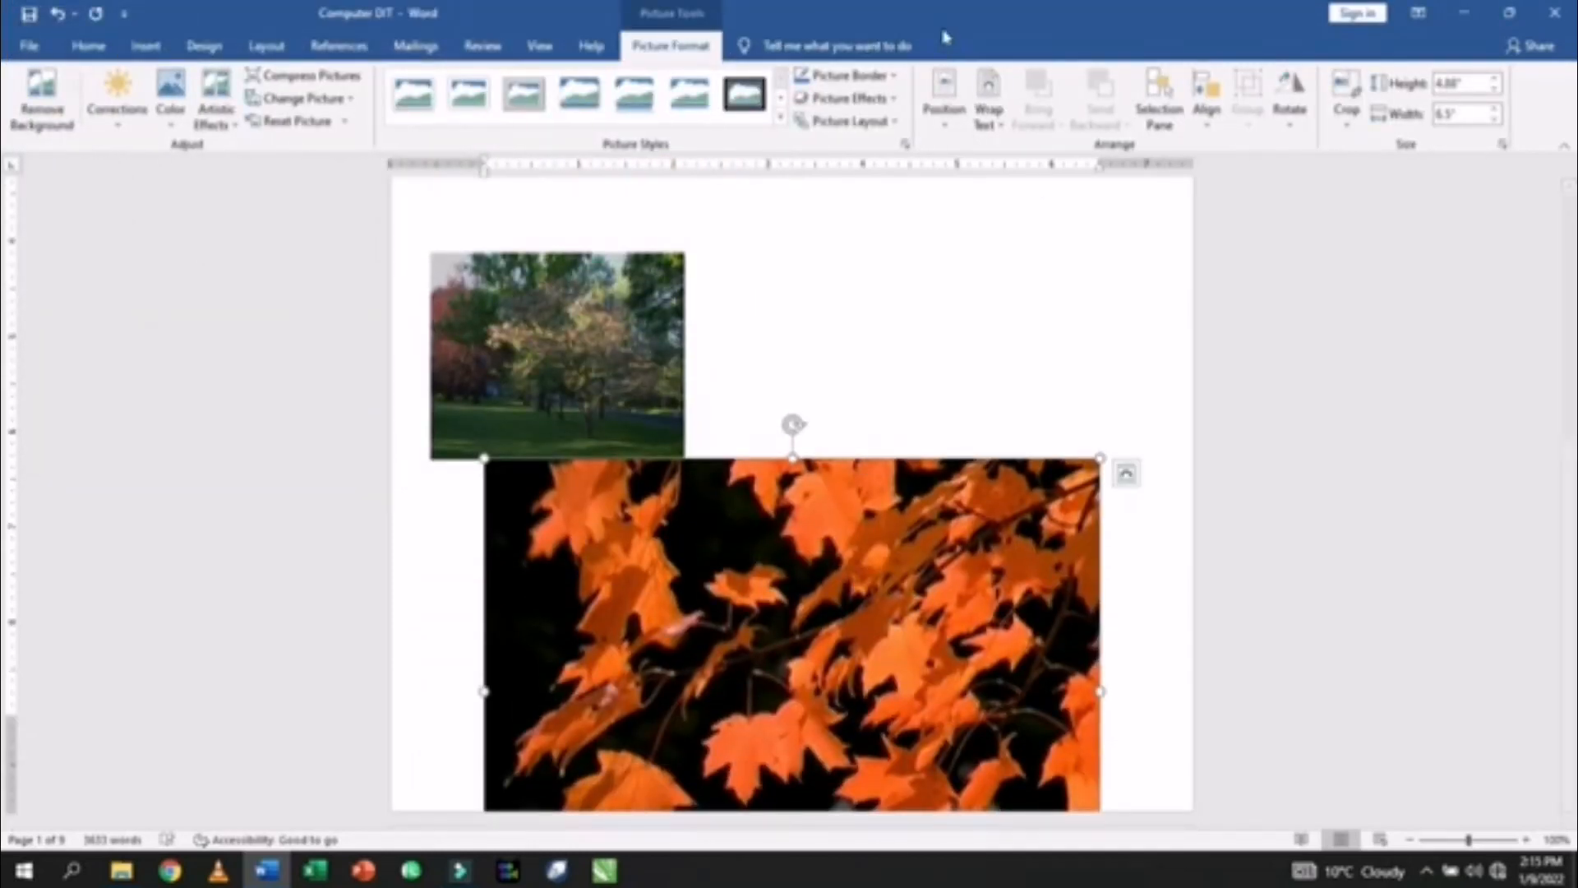
# - Wrap the leaves photo Through, resize it to about 2.1" by 2.42", and position it under the tree photo
pyautogui.click(989, 103)
pyautogui.click(1010, 218)
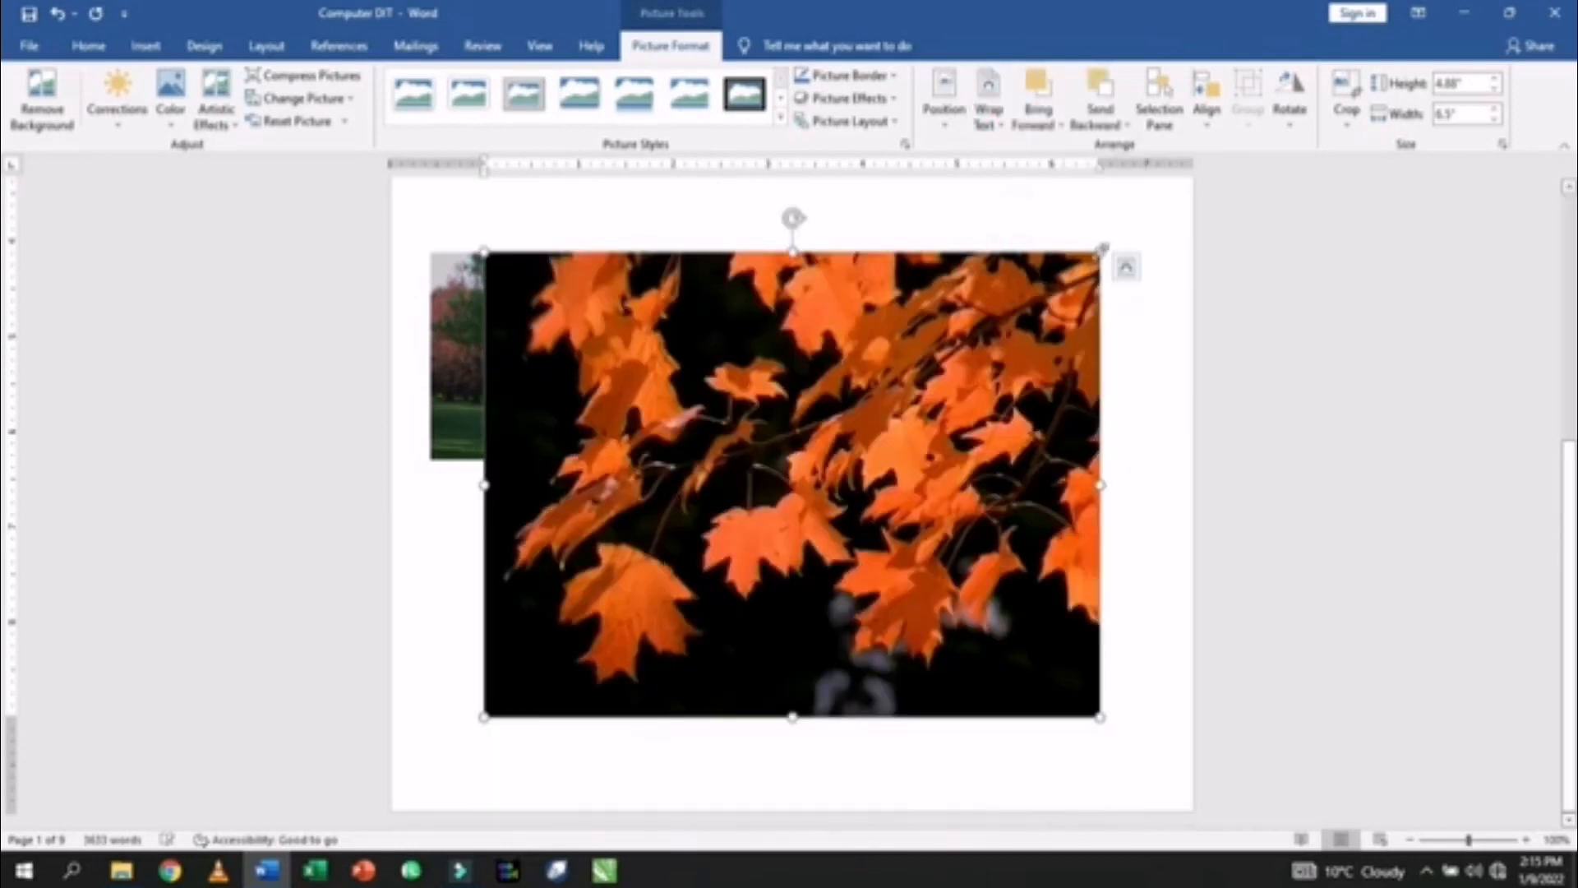
pyautogui.moveTo(1103, 247); pyautogui.dragTo(749, 515)
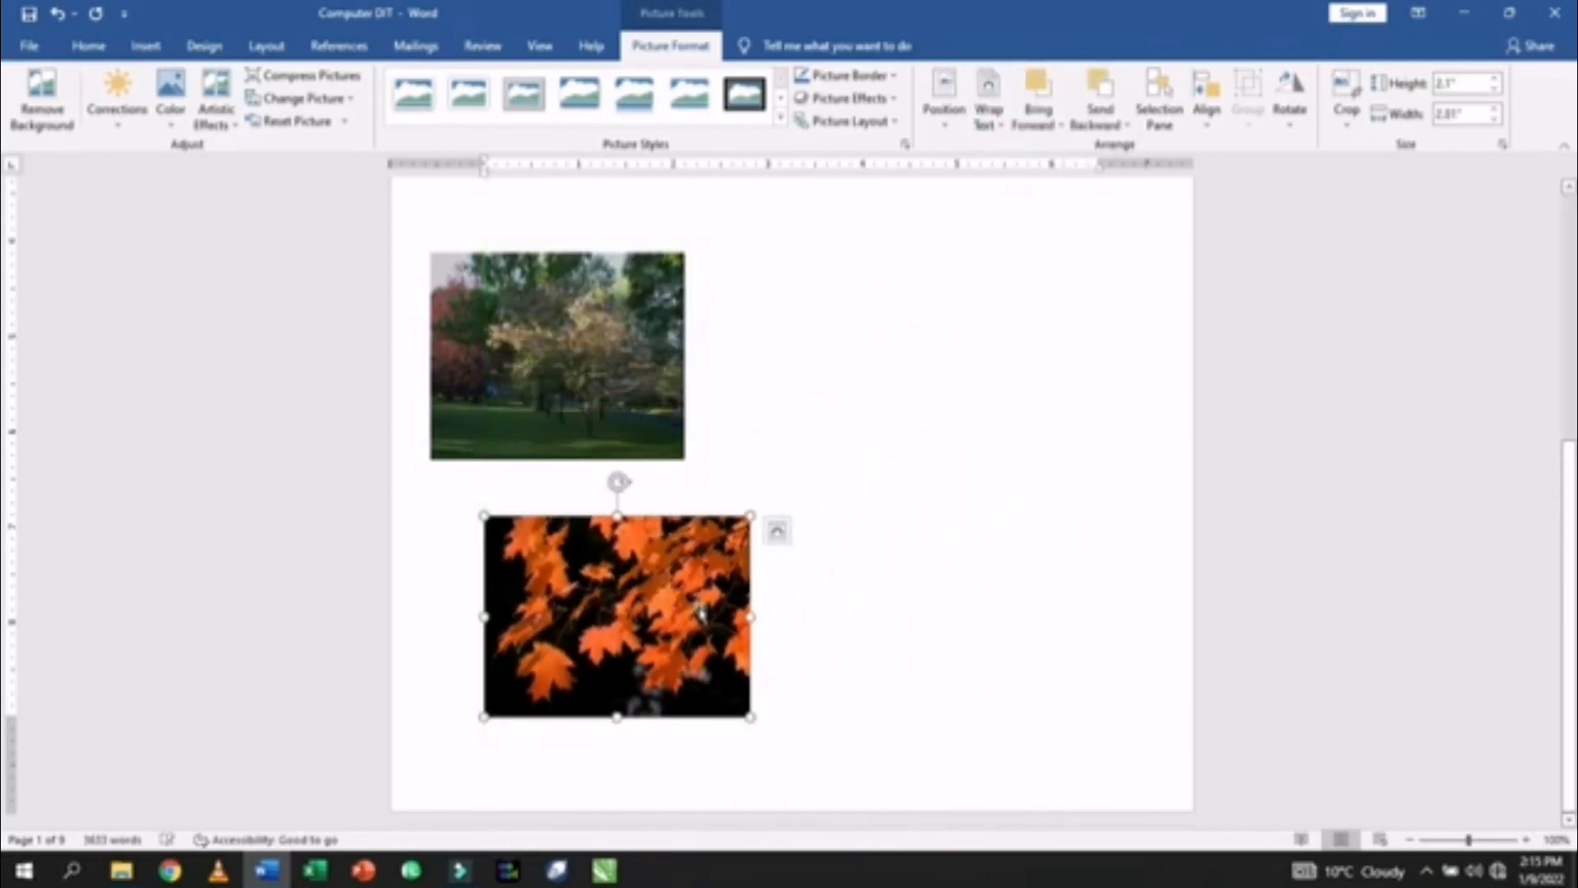
pyautogui.moveTo(750, 617); pyautogui.dragTo(715, 613)
pyautogui.moveTo(605, 576); pyautogui.dragTo(549, 572)
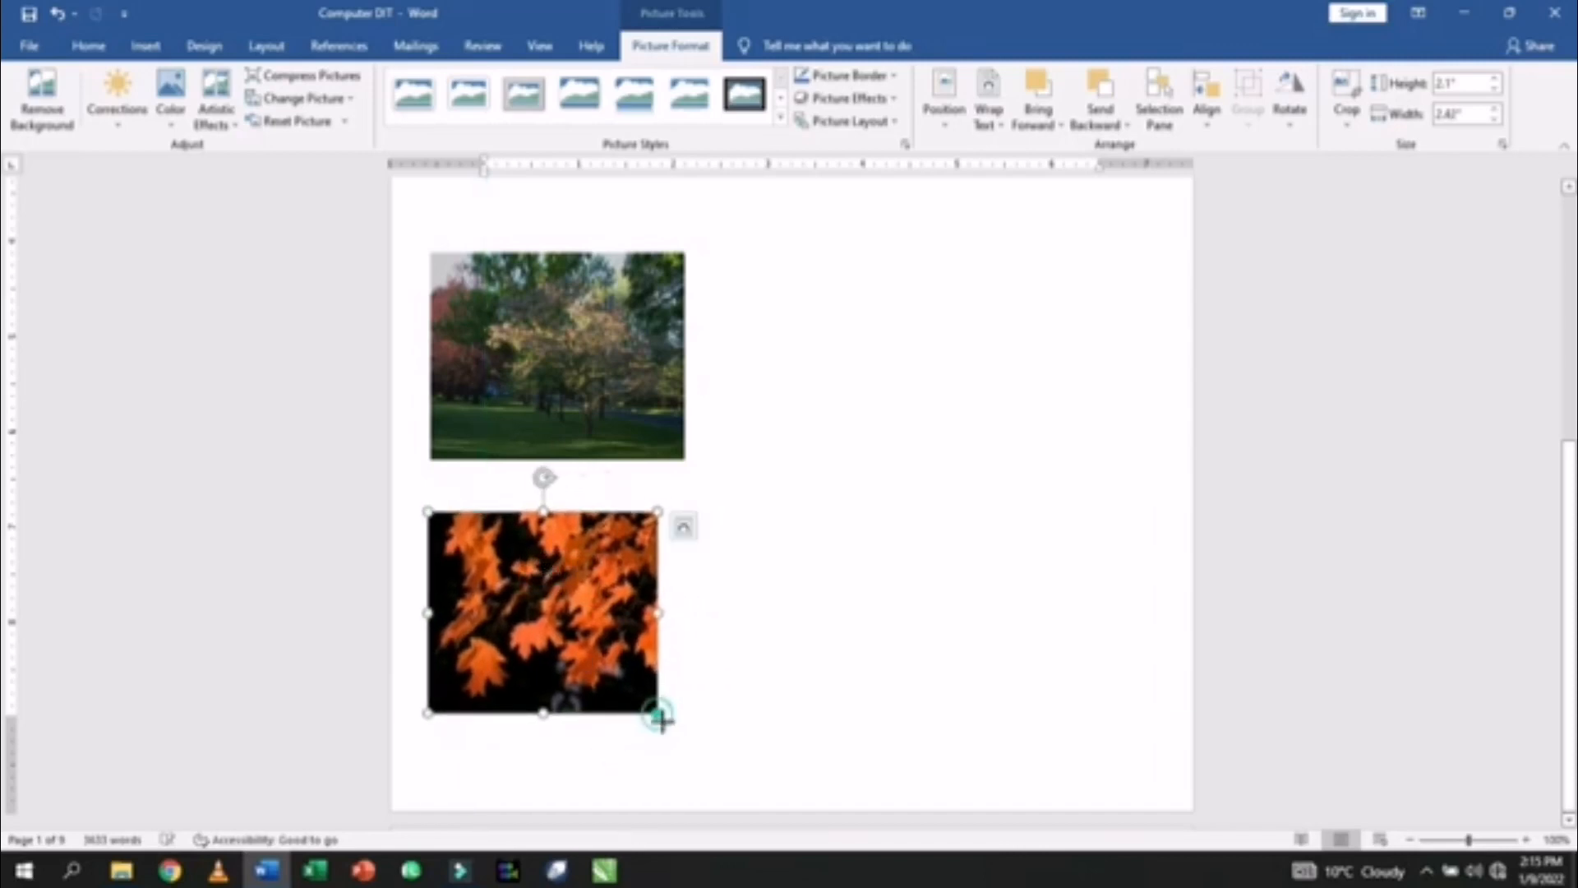
pyautogui.moveTo(661, 718); pyautogui.dragTo(683, 733)
pyautogui.scroll(3, 654, 622)
pyautogui.moveTo(611, 567); pyautogui.dragTo(615, 501)
pyautogui.click(585, 717)
pyautogui.moveTo(585, 717); pyautogui.dragTo(588, 680)
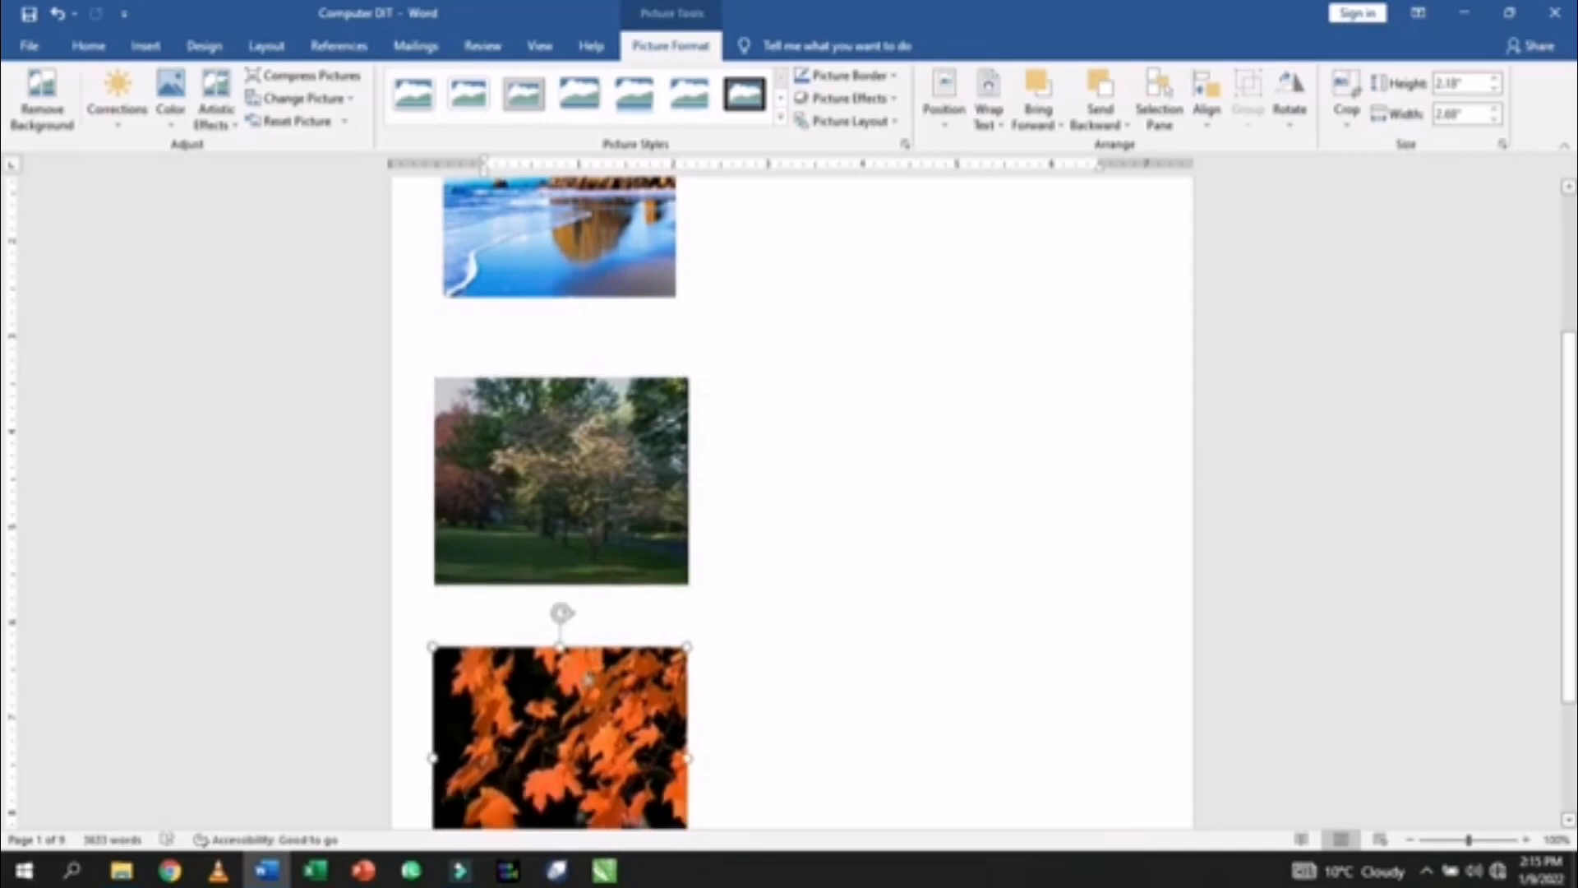
# - Enlarge the beach photo to about 2.3" high
pyautogui.scroll(4, 853, 442)
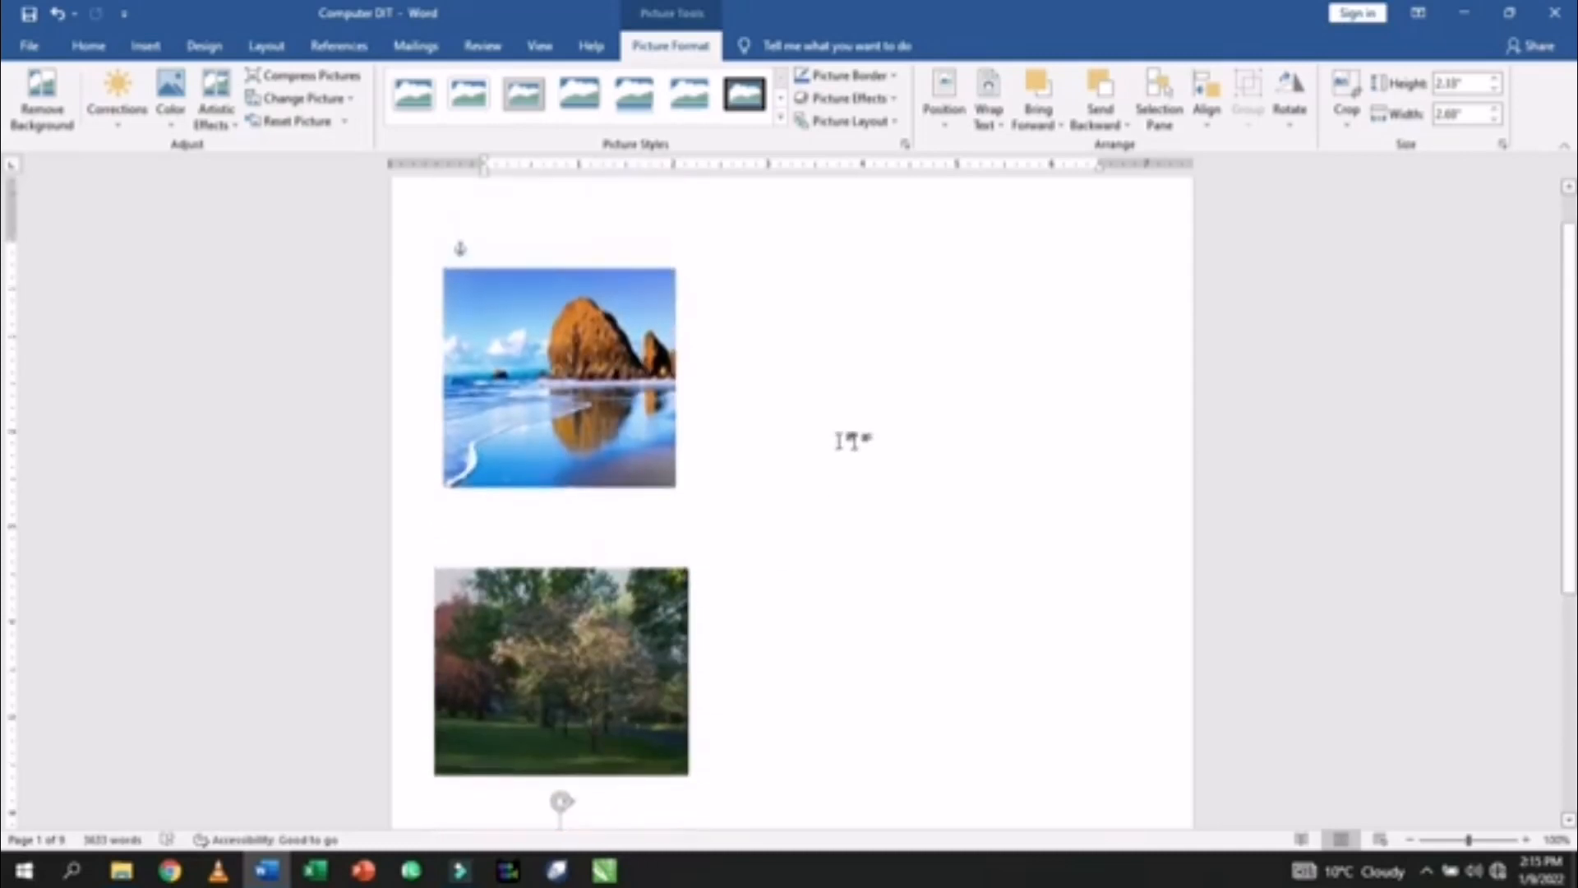
pyautogui.click(664, 458)
pyautogui.moveTo(677, 487); pyautogui.dragTo(689, 496)
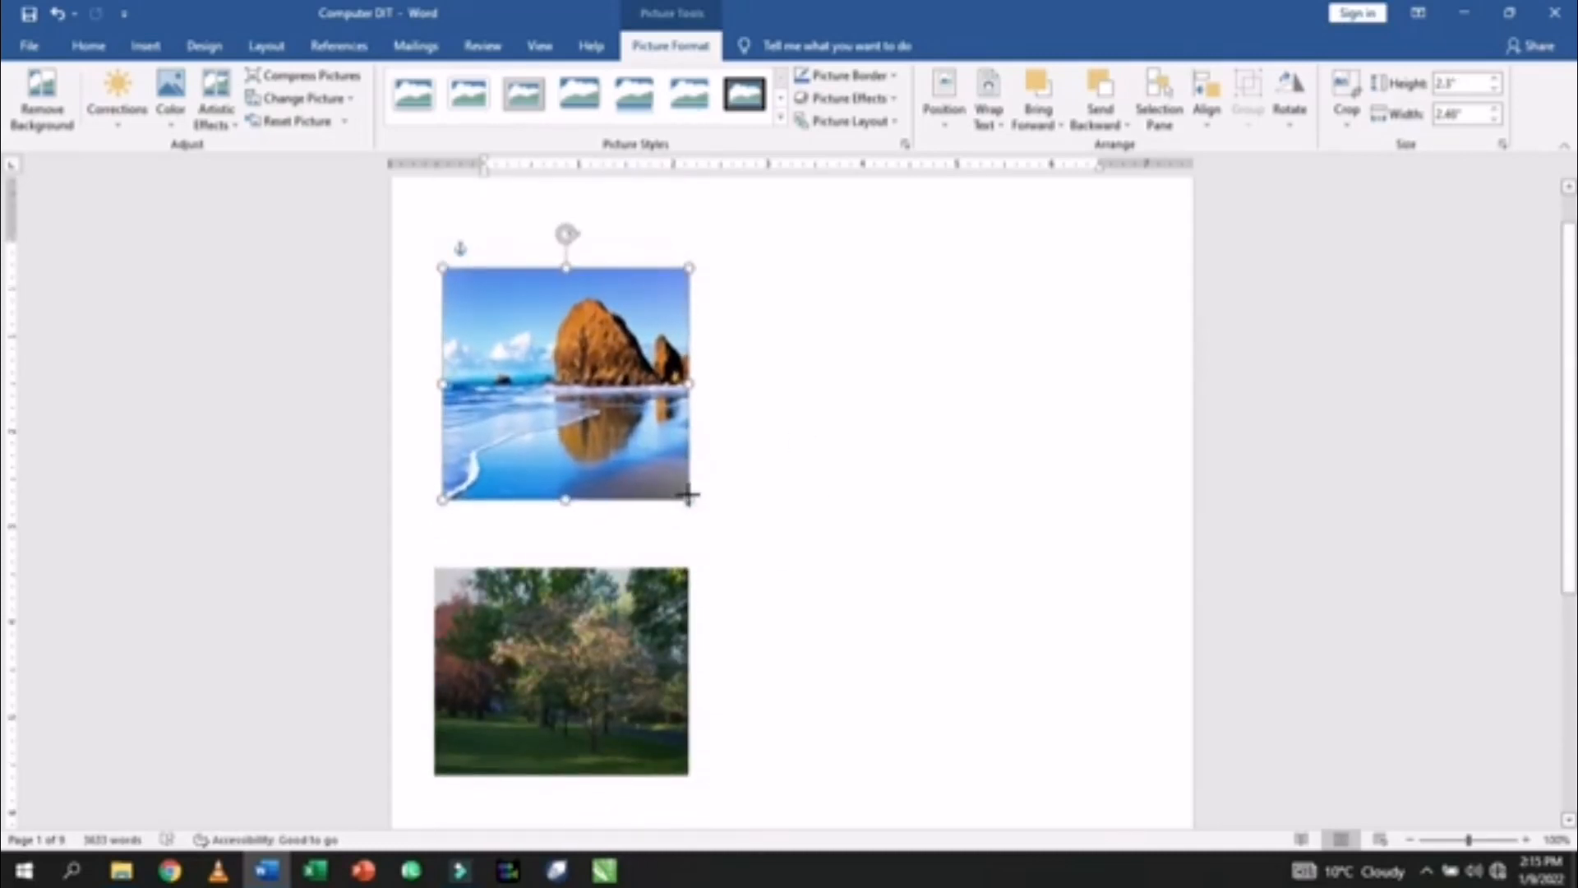
pyautogui.click(846, 367)
# - Create a new 'Picture' caption label and insert 'Picture 1' above the beach photo
pyautogui.click(352, 49)
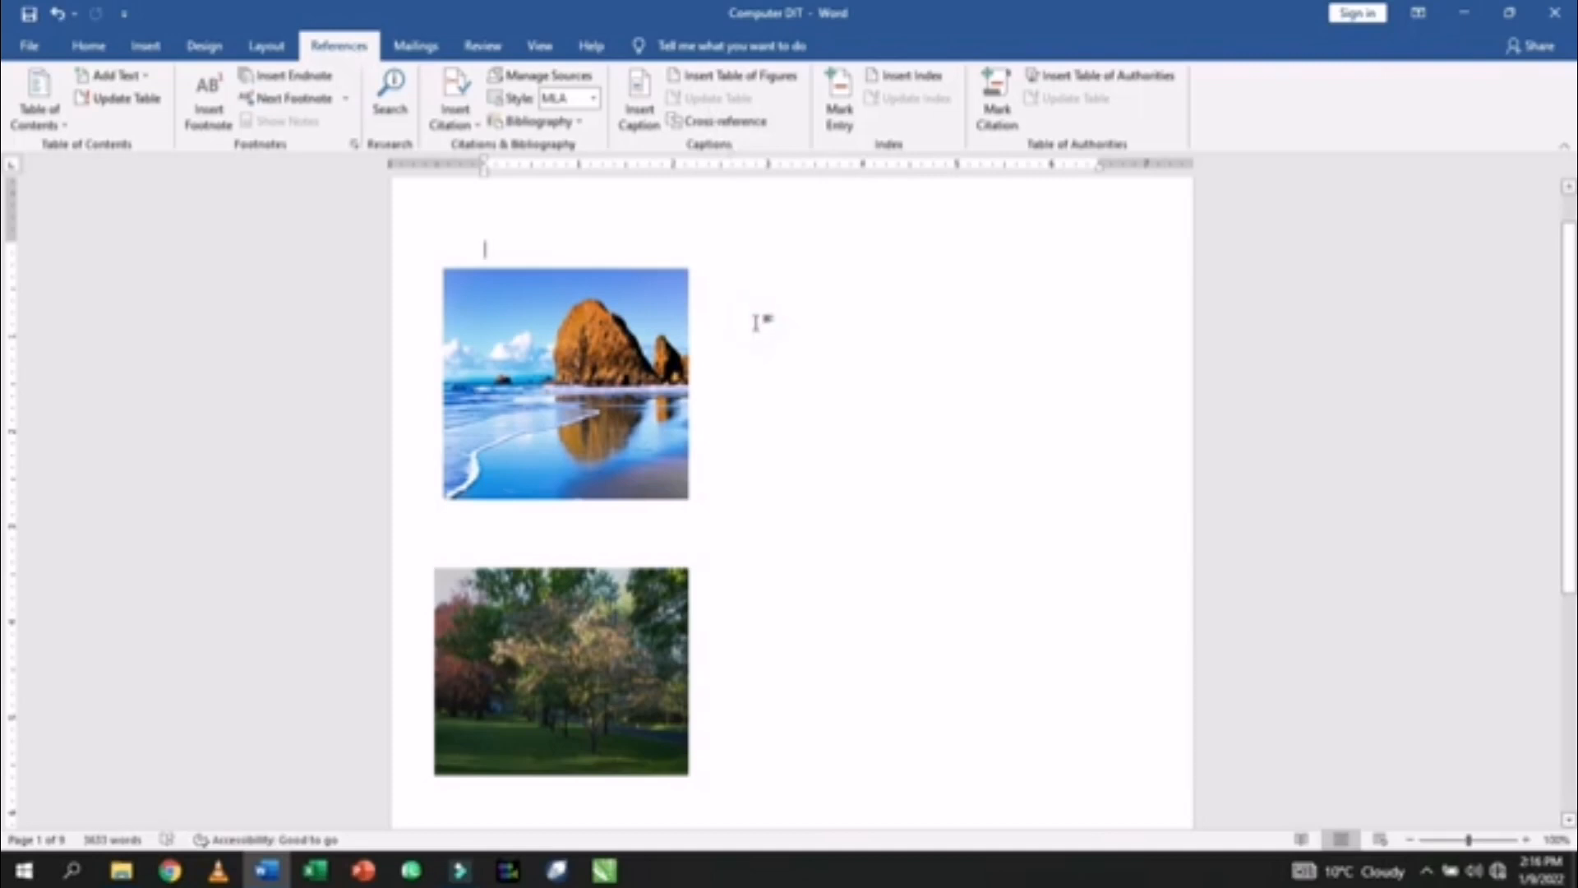
pyautogui.click(545, 354)
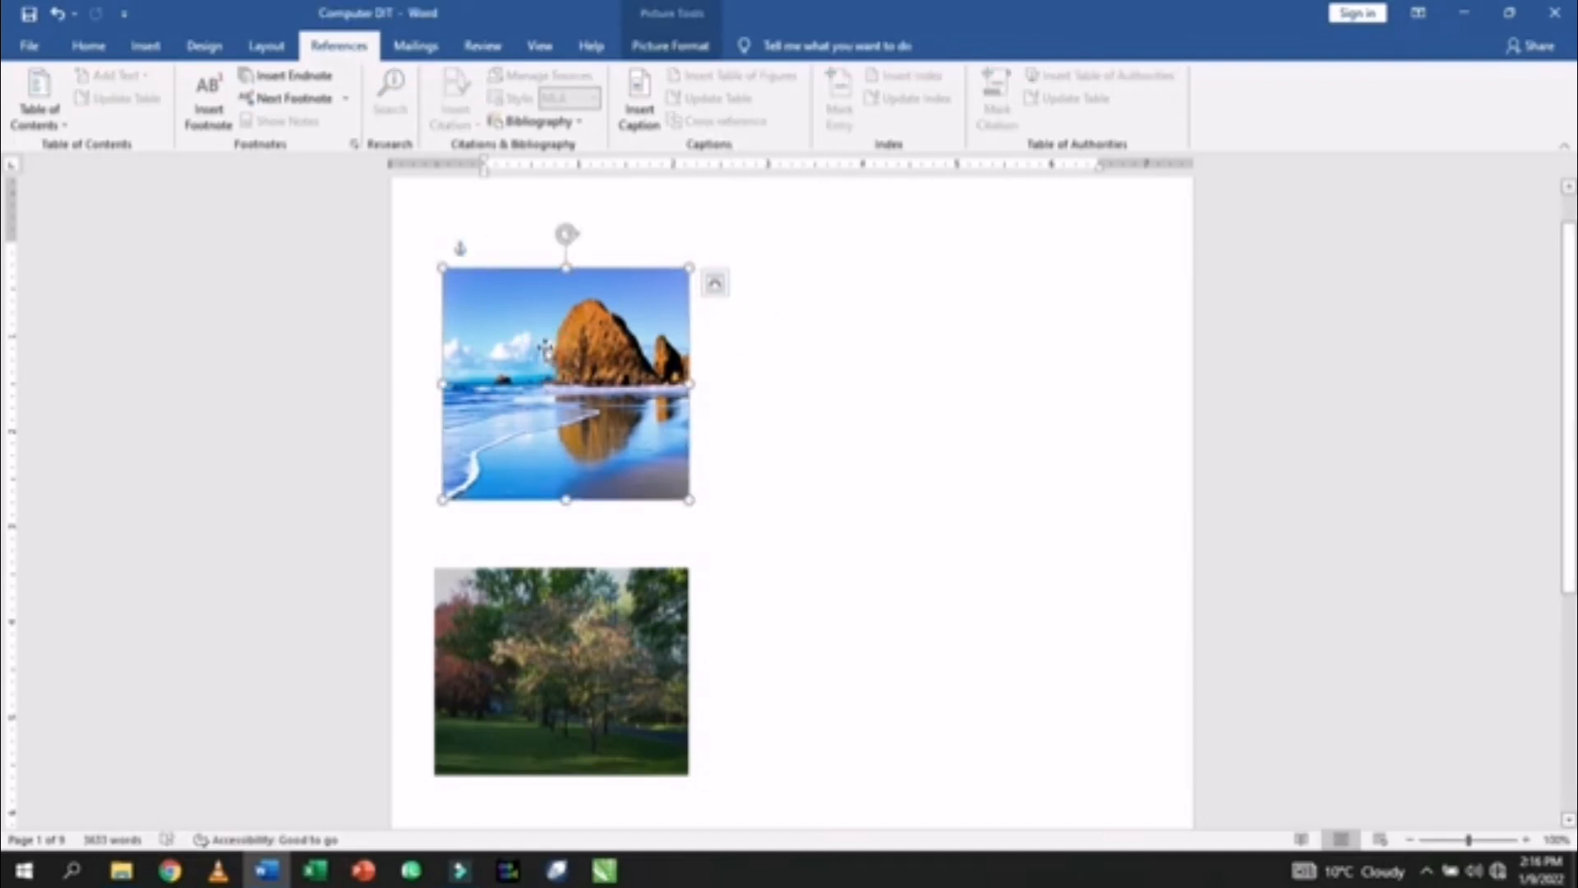
pyautogui.click(640, 120)
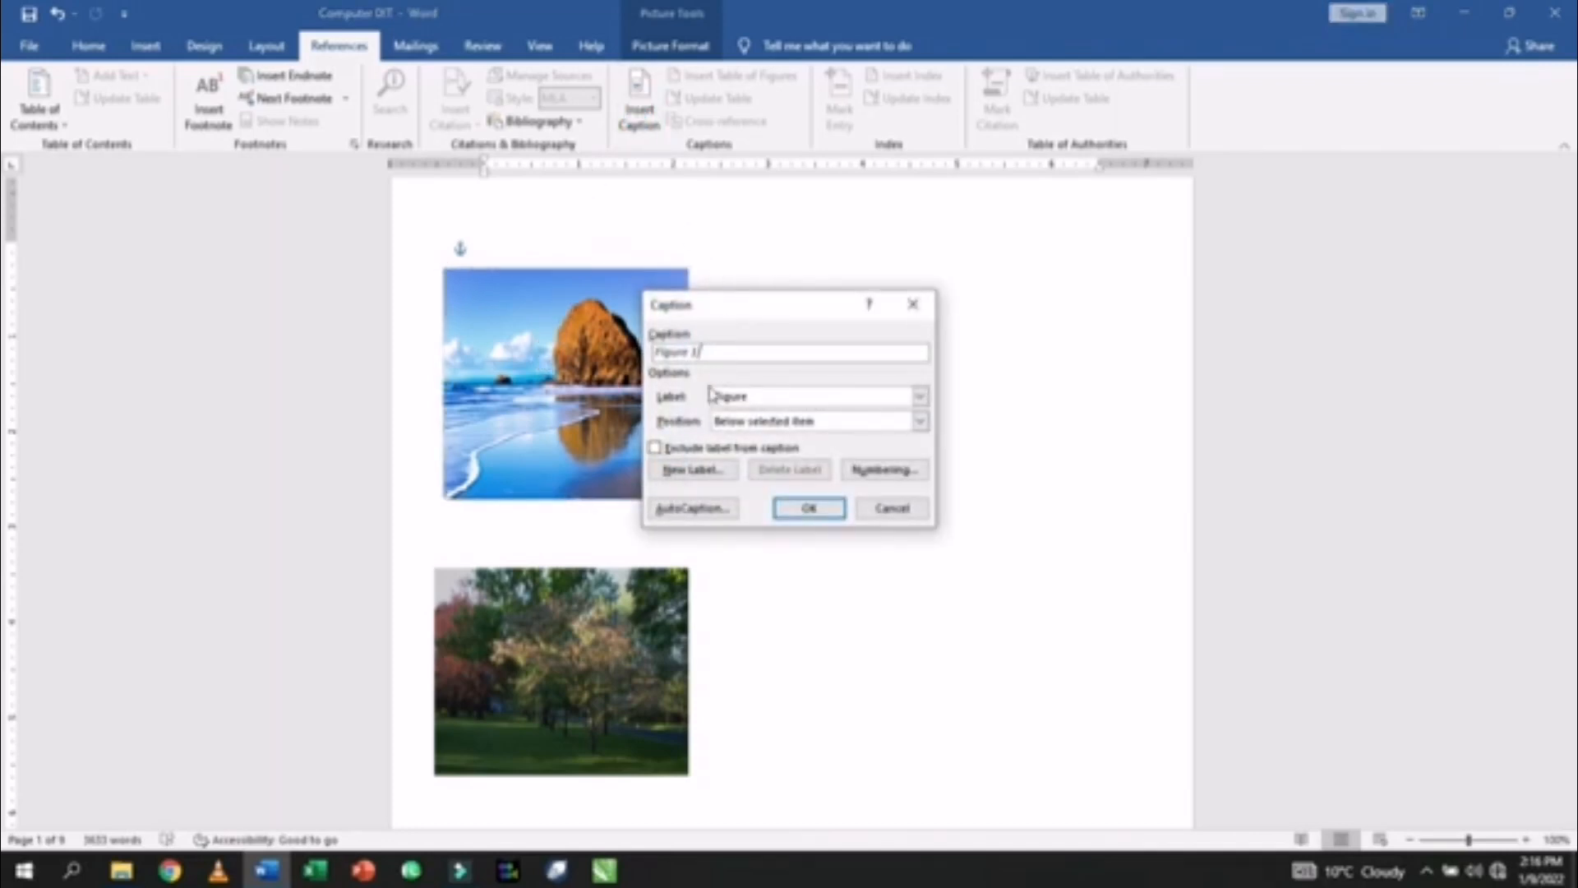
pyautogui.moveTo(708, 313); pyautogui.dragTo(793, 282)
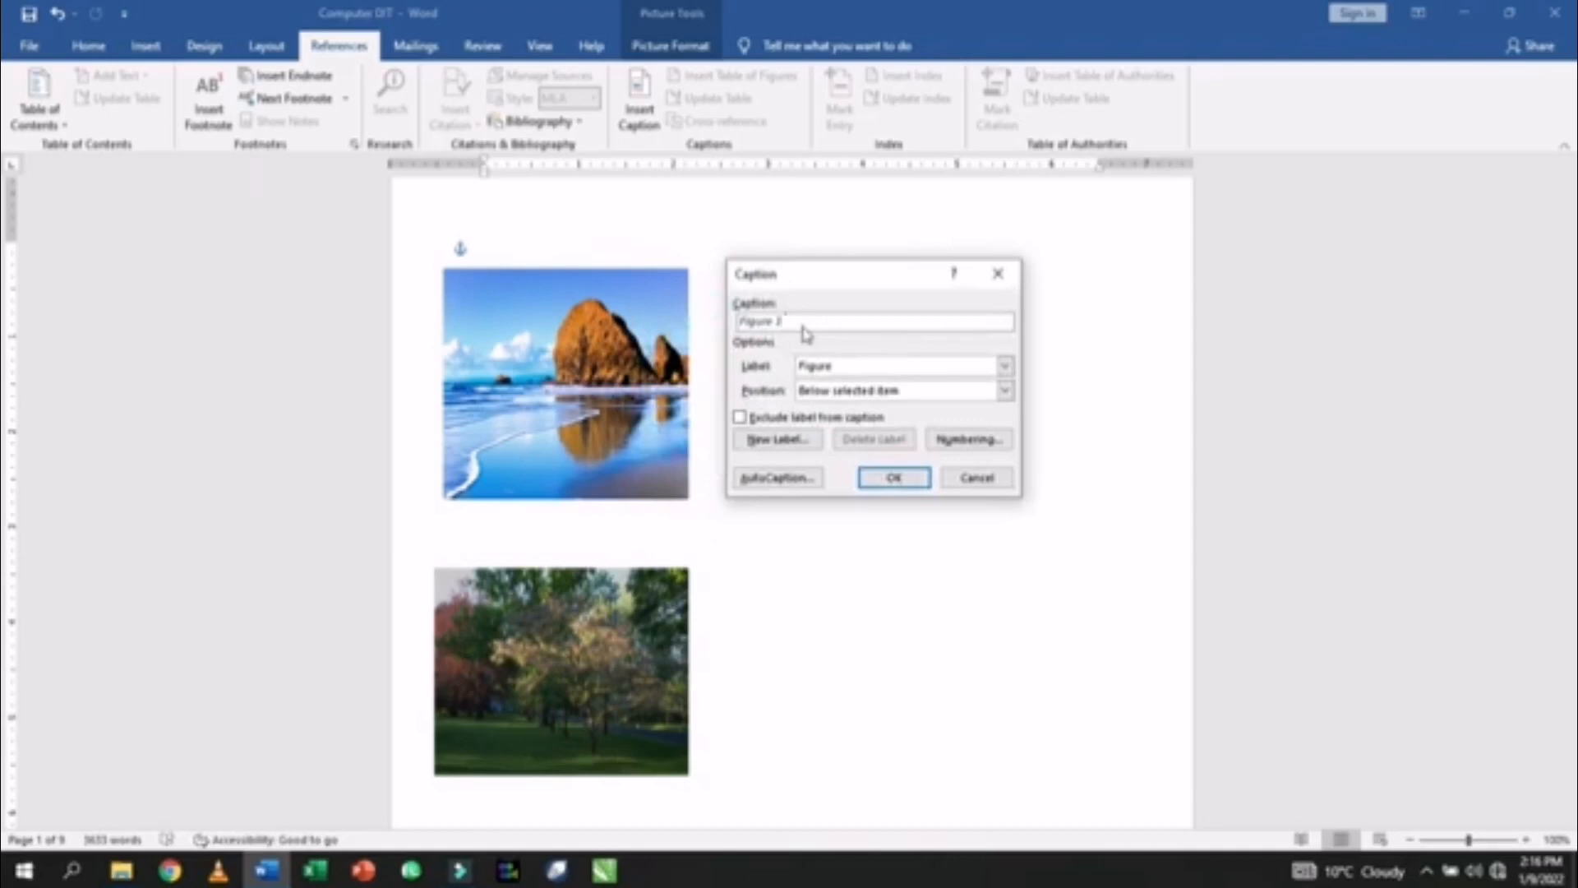
pyautogui.click(832, 367)
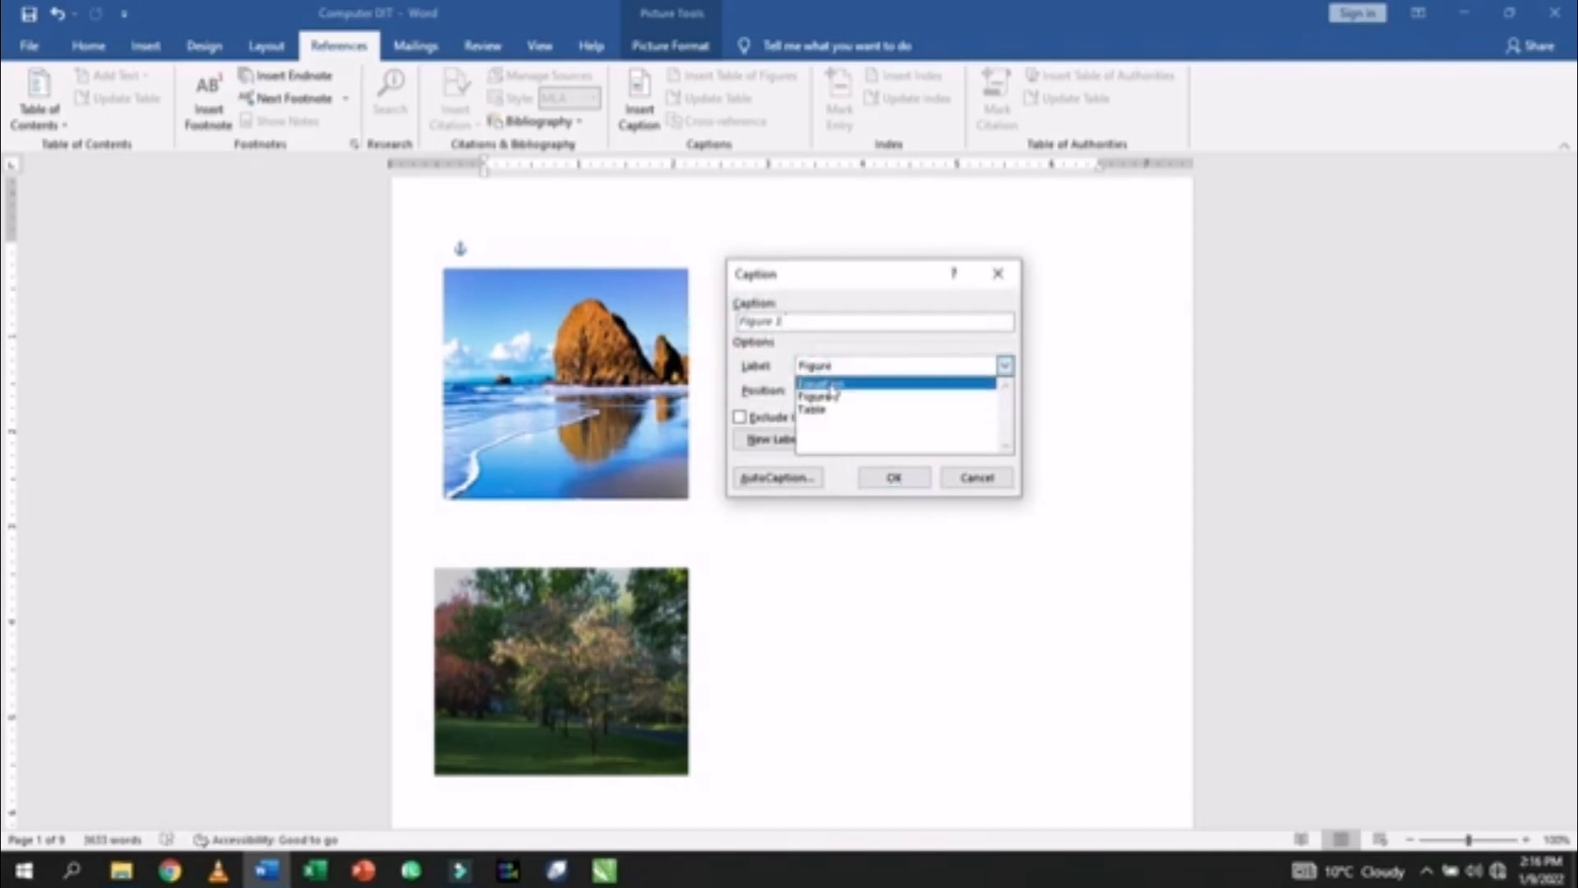
pyautogui.click(838, 374)
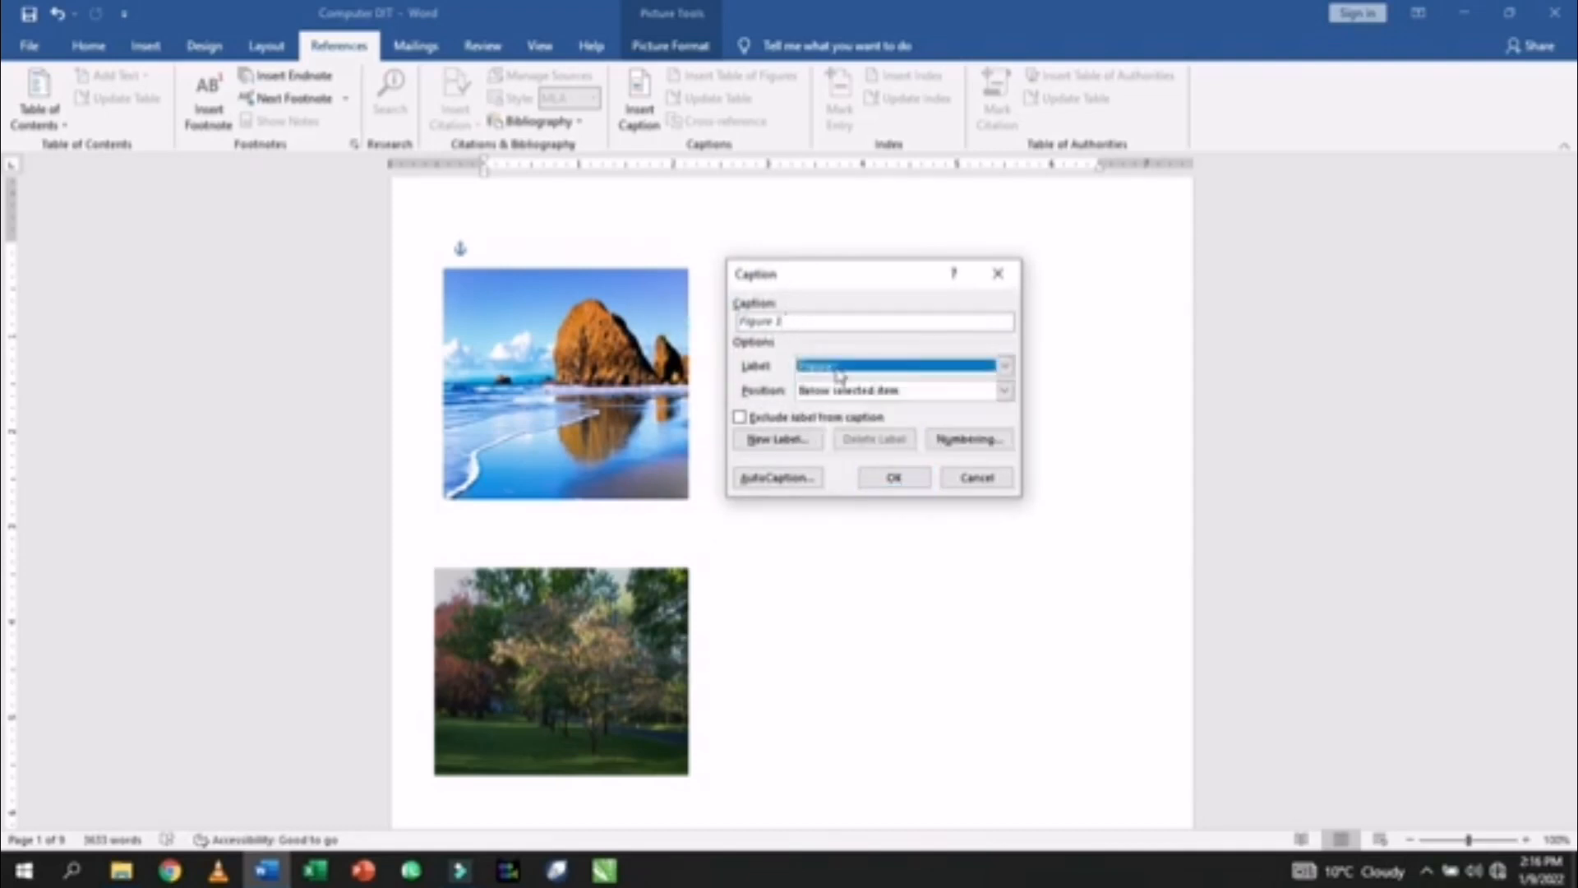
pyautogui.click(774, 440)
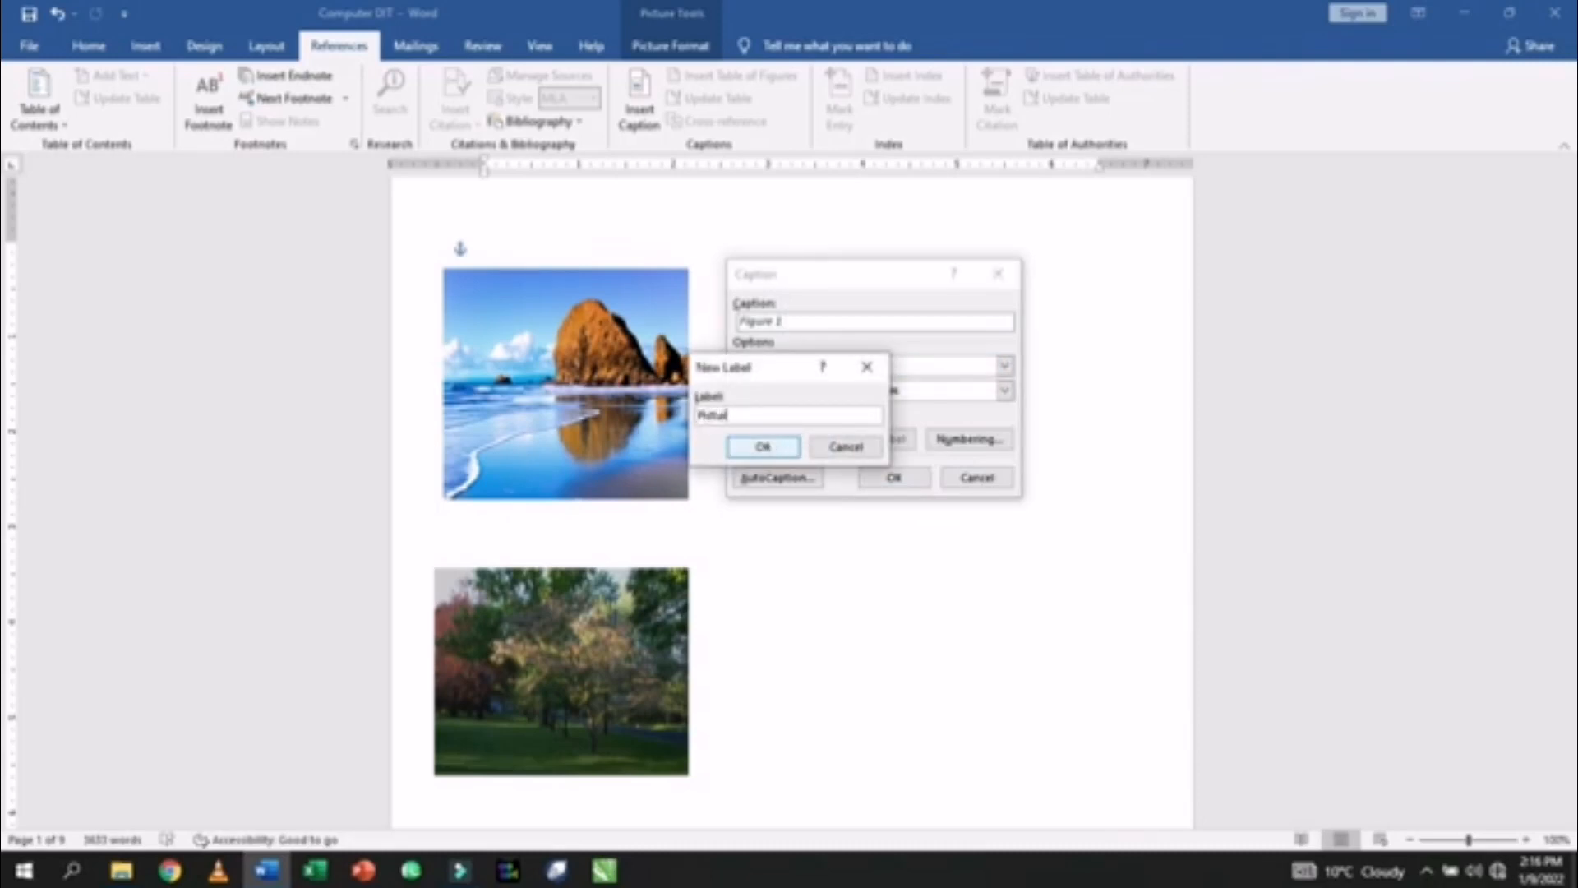
pyautogui.click(766, 446)
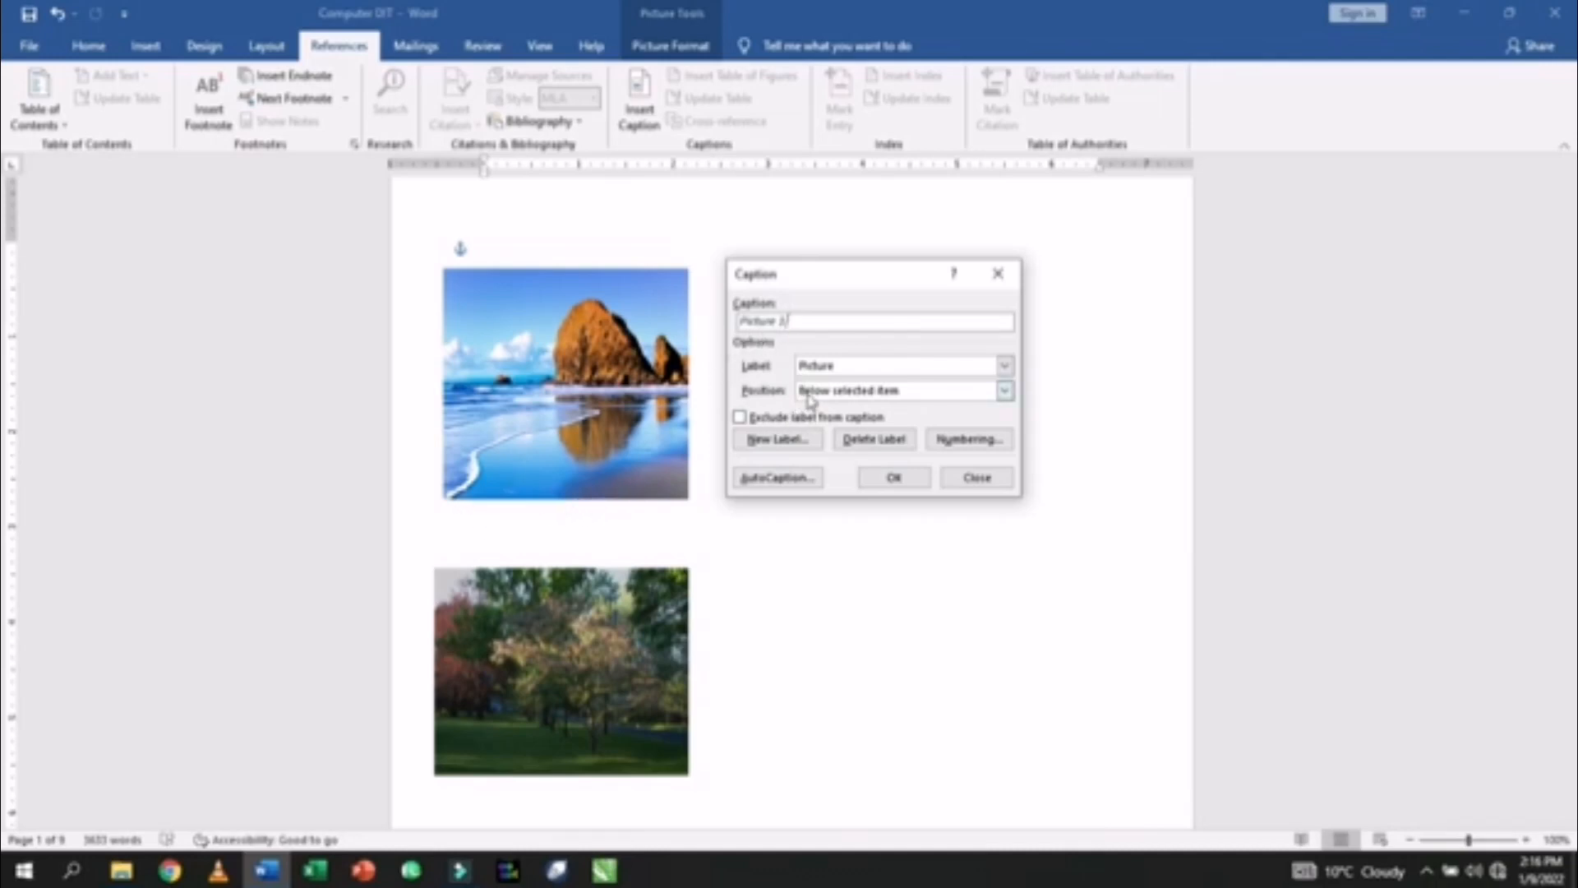
pyautogui.click(811, 392)
pyautogui.click(818, 407)
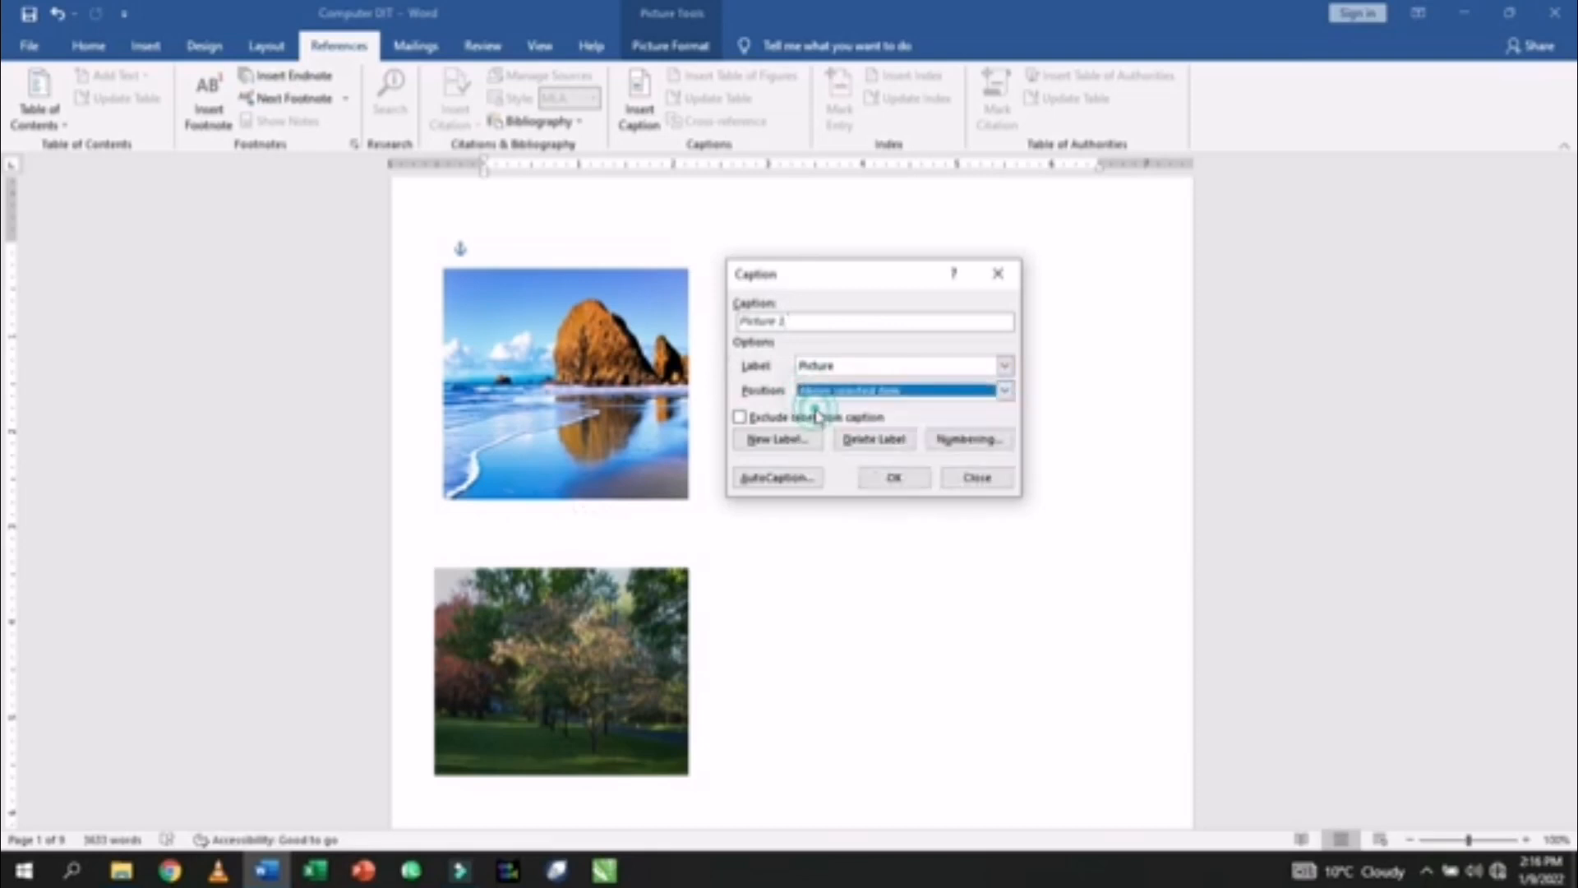
pyautogui.click(876, 477)
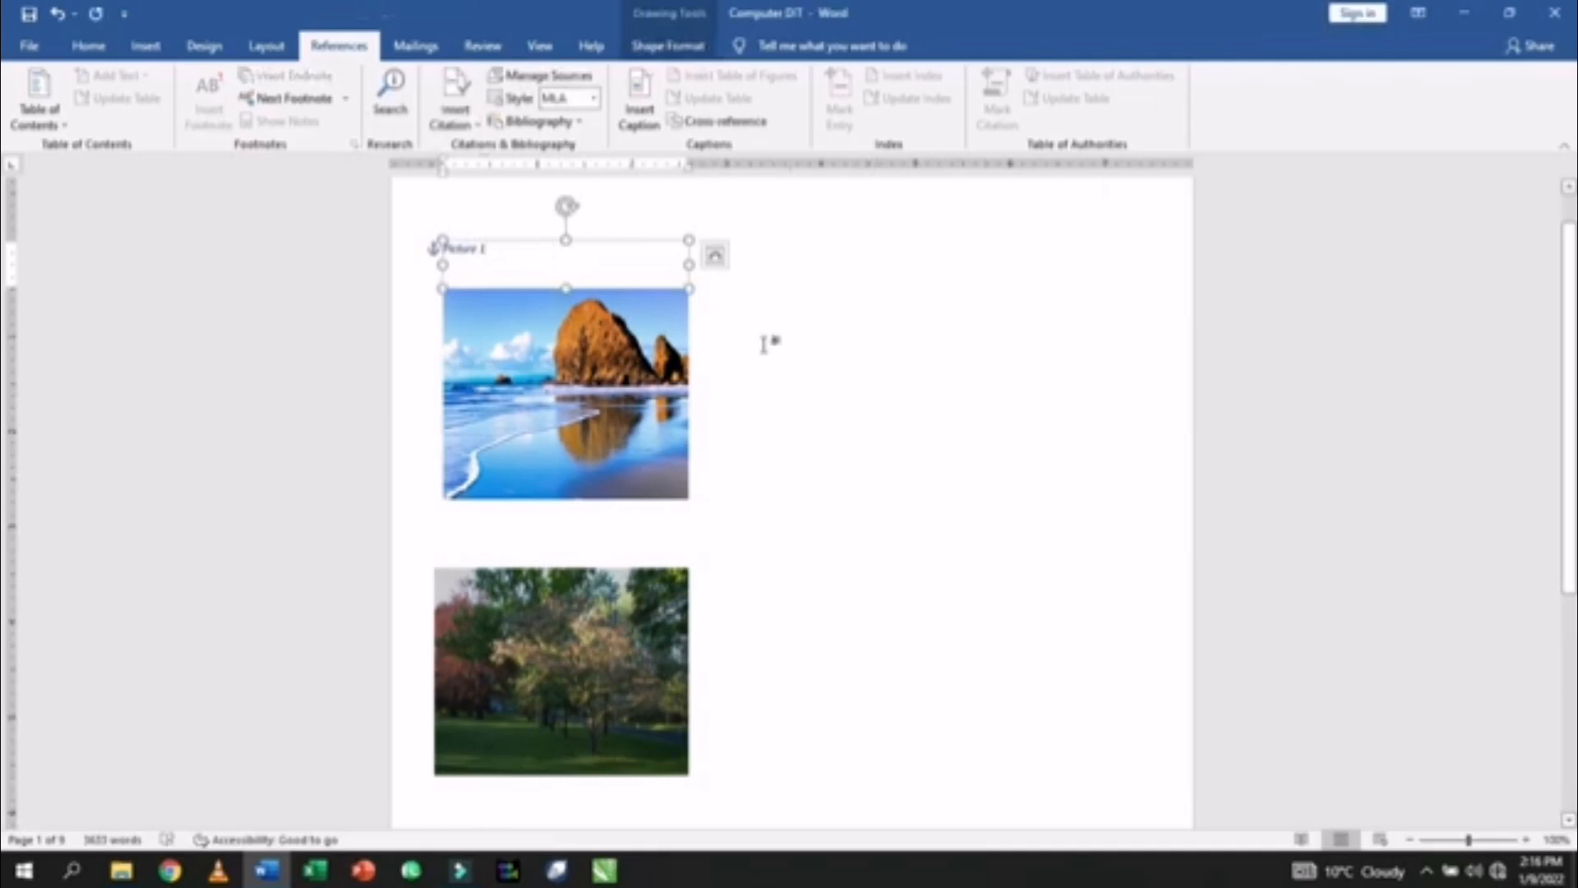
# - Add a Picture 2 caption above the tree photo
pyautogui.click(595, 614)
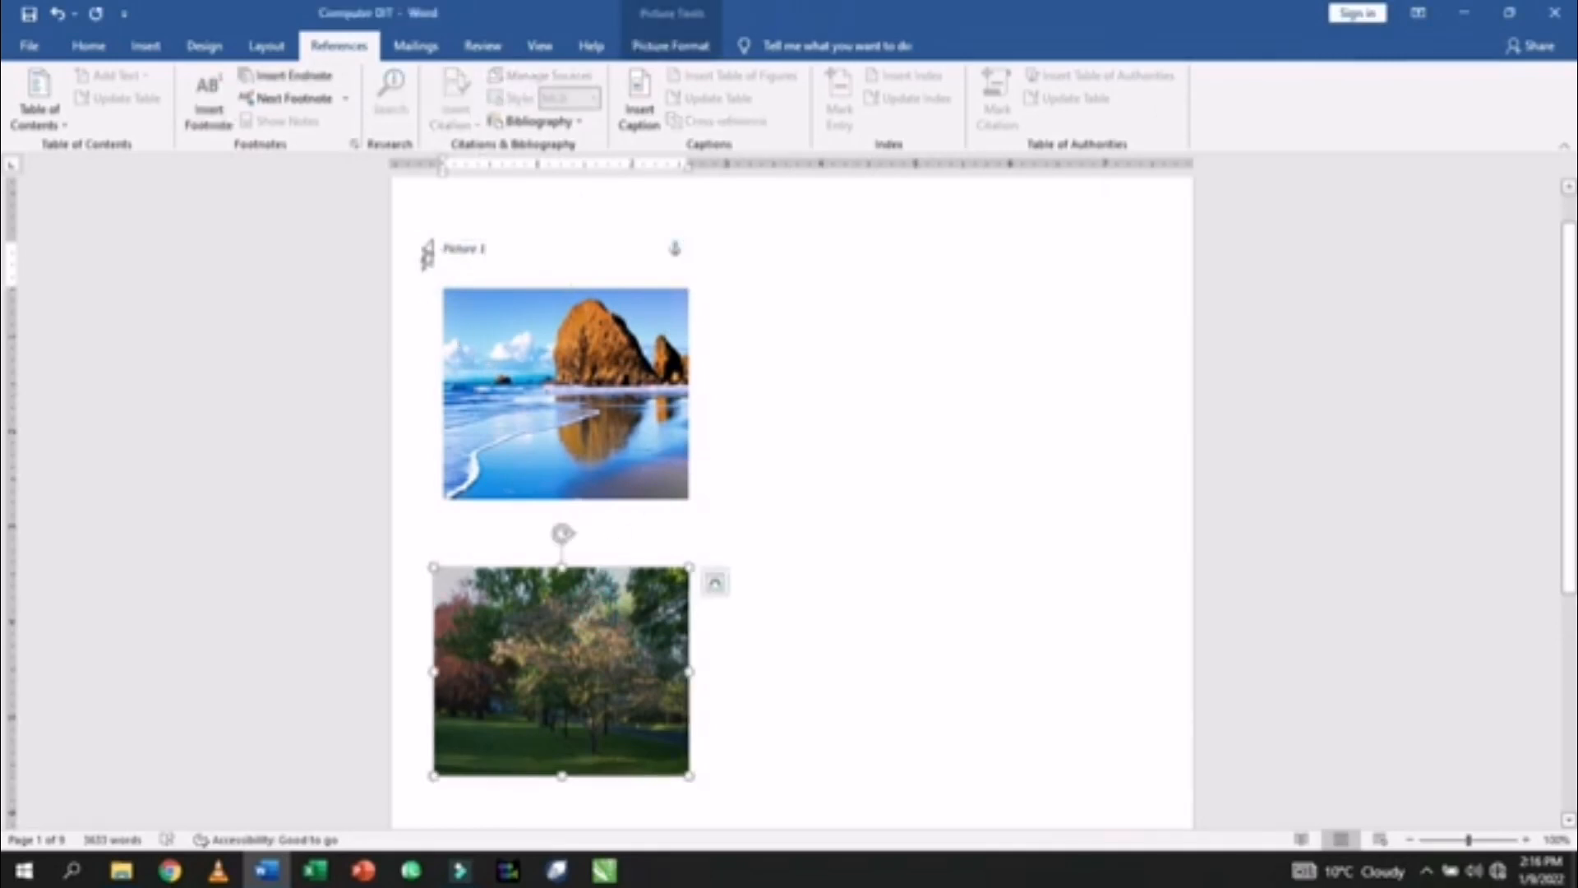
pyautogui.click(640, 109)
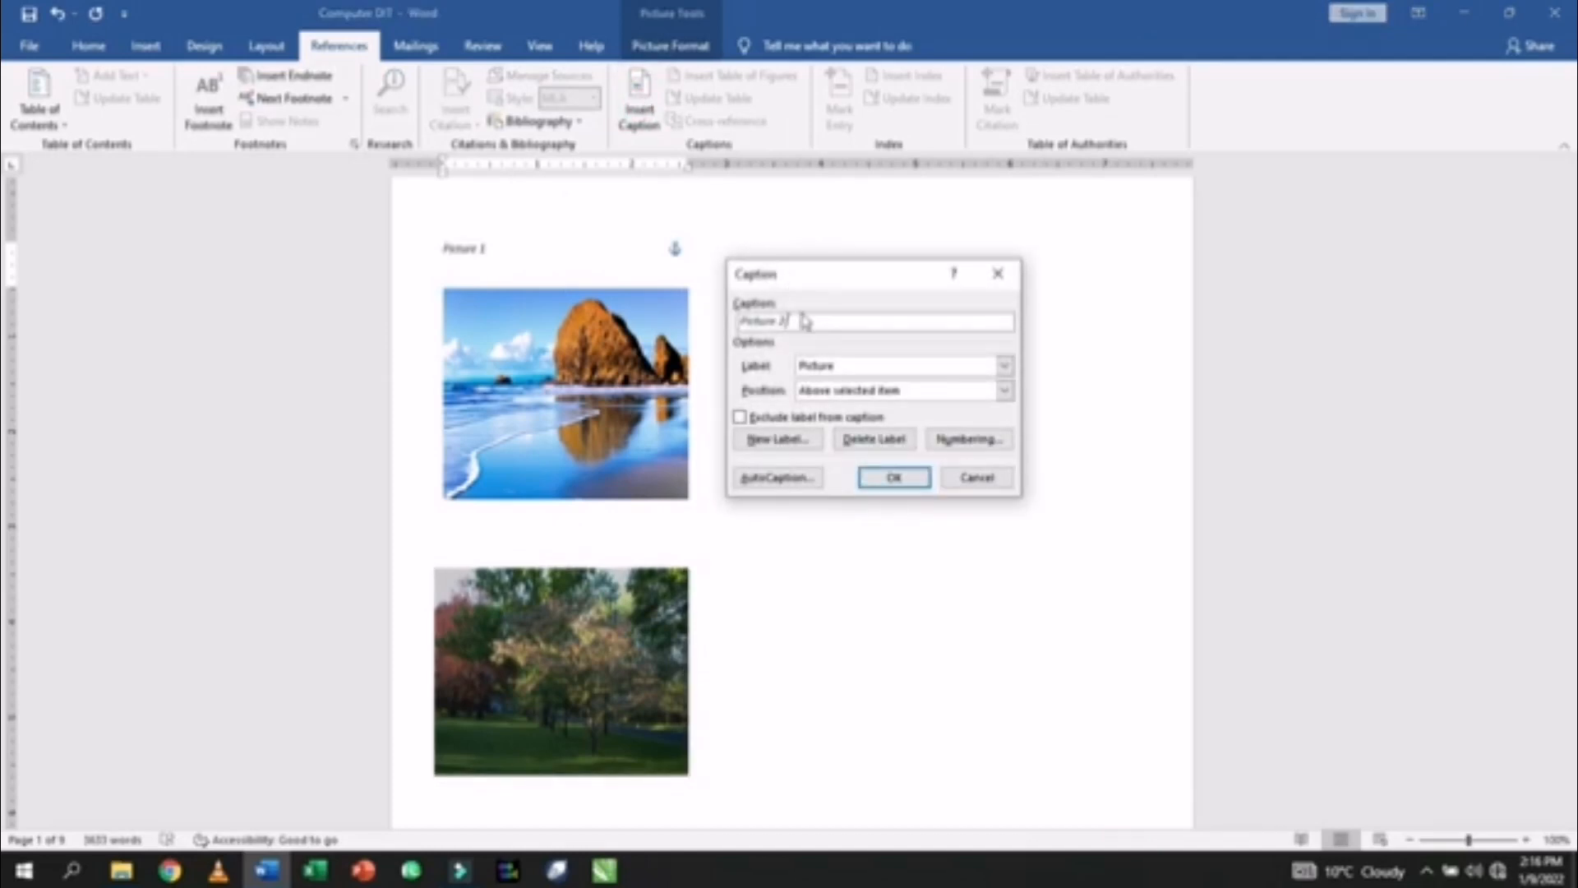
pyautogui.click(869, 475)
pyautogui.scroll(-5, 610, 626)
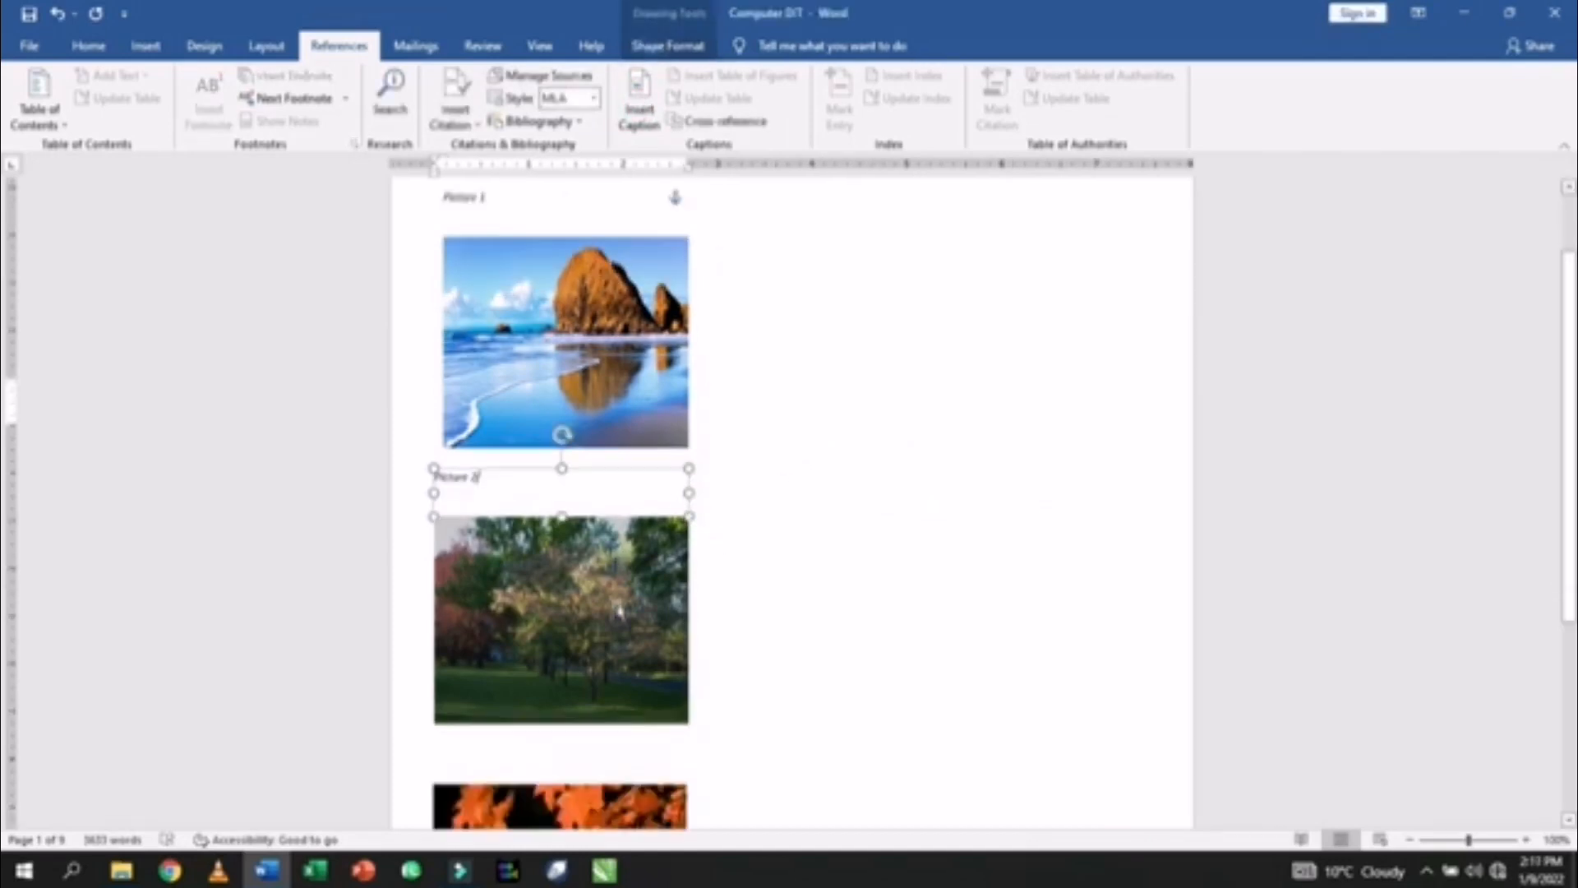
# - Try captioning the orange leaves photo, then undo the extra captions
pyautogui.click(609, 626)
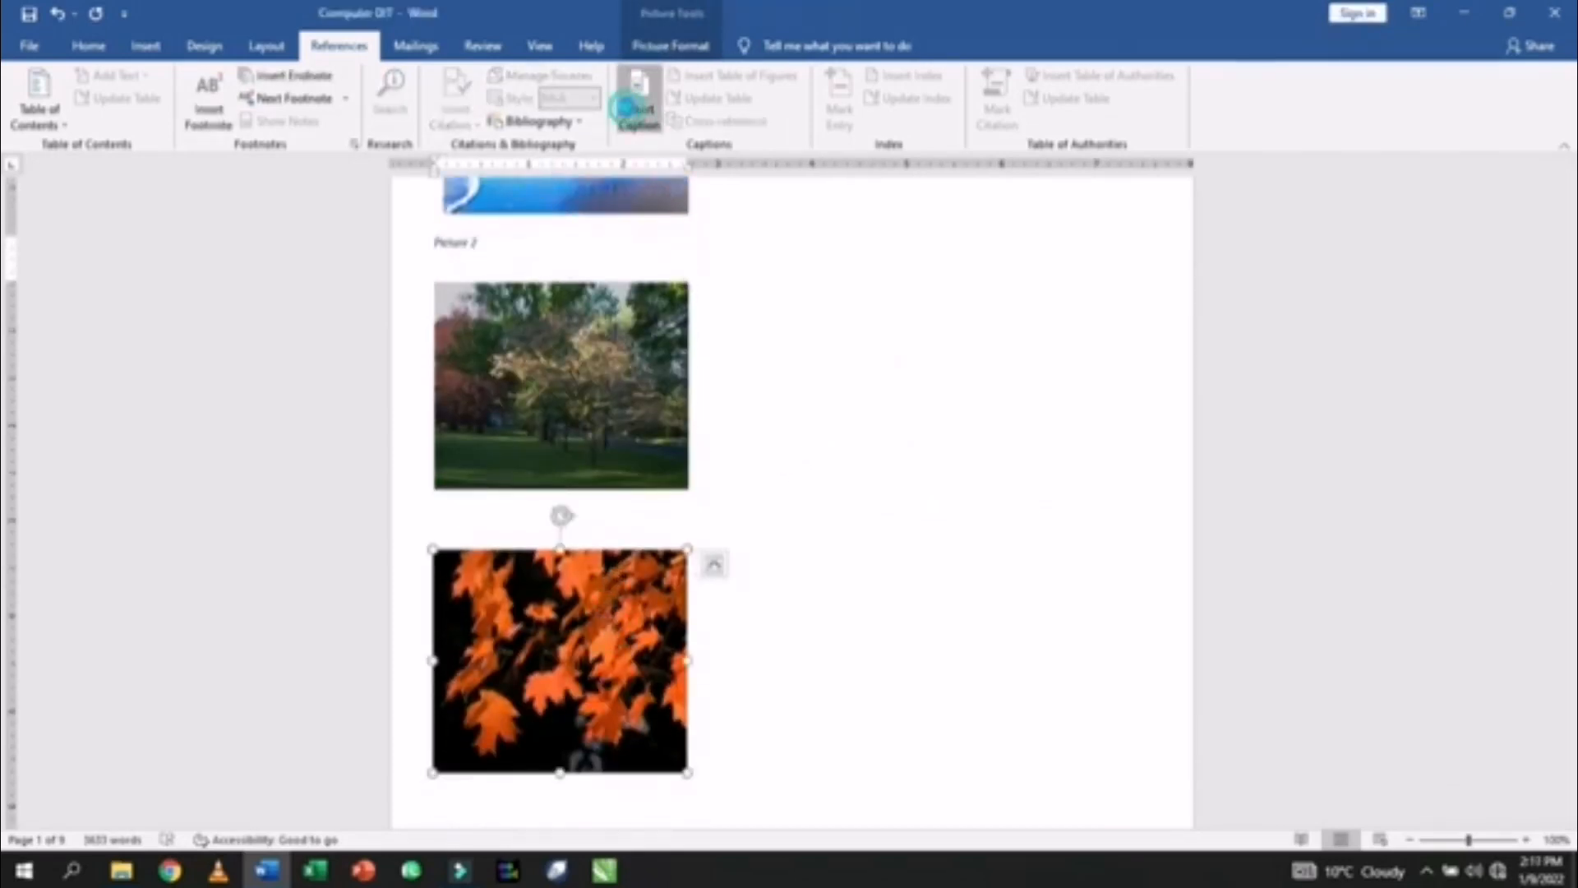
pyautogui.click(640, 108)
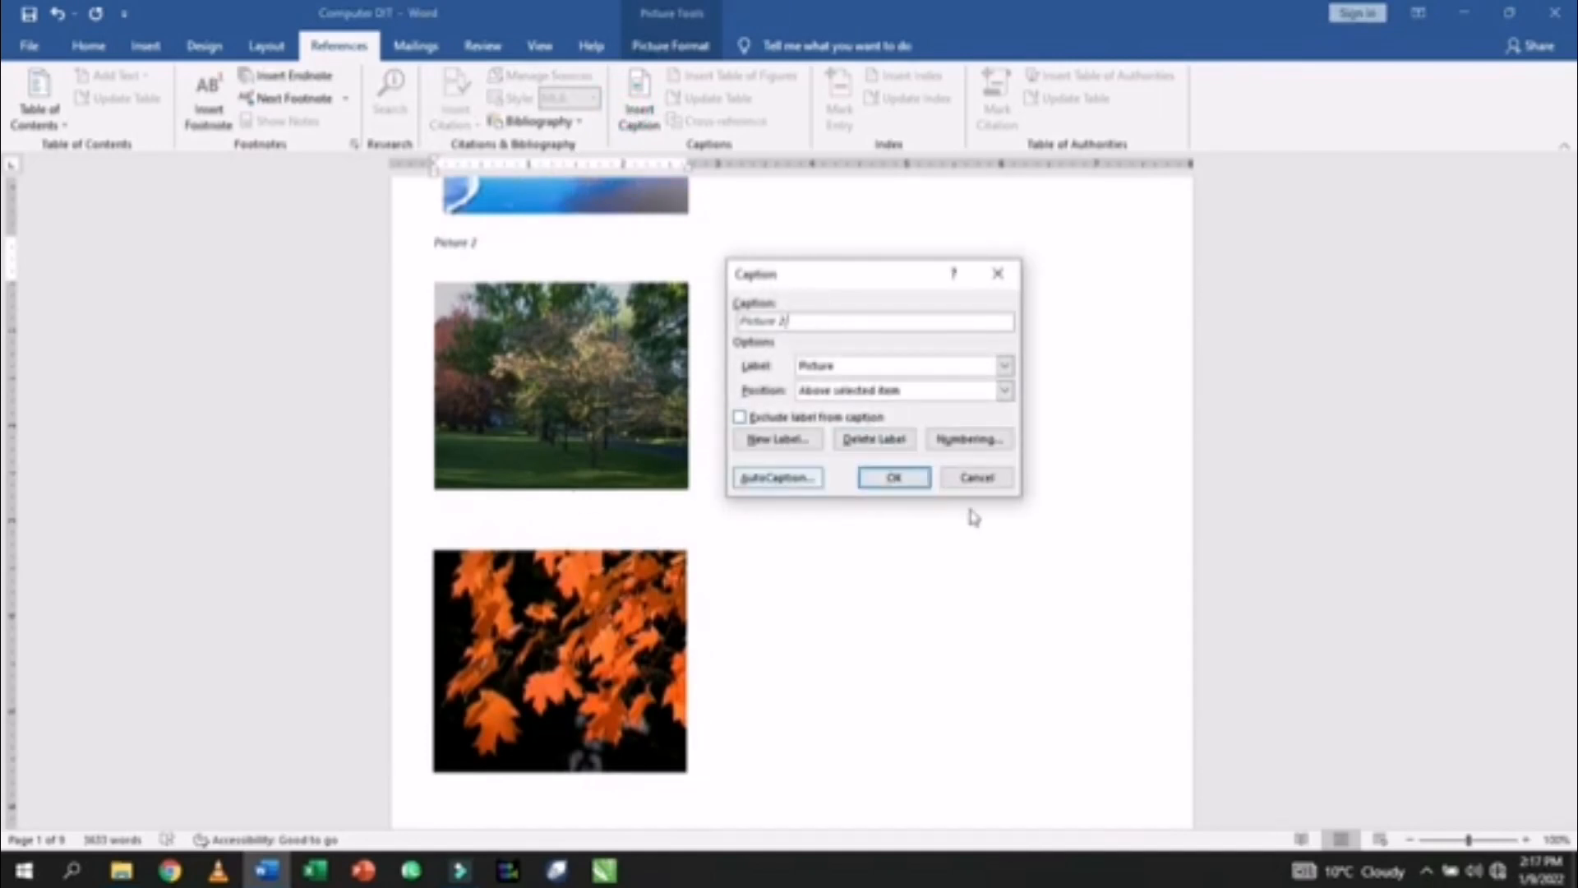
pyautogui.click(994, 481)
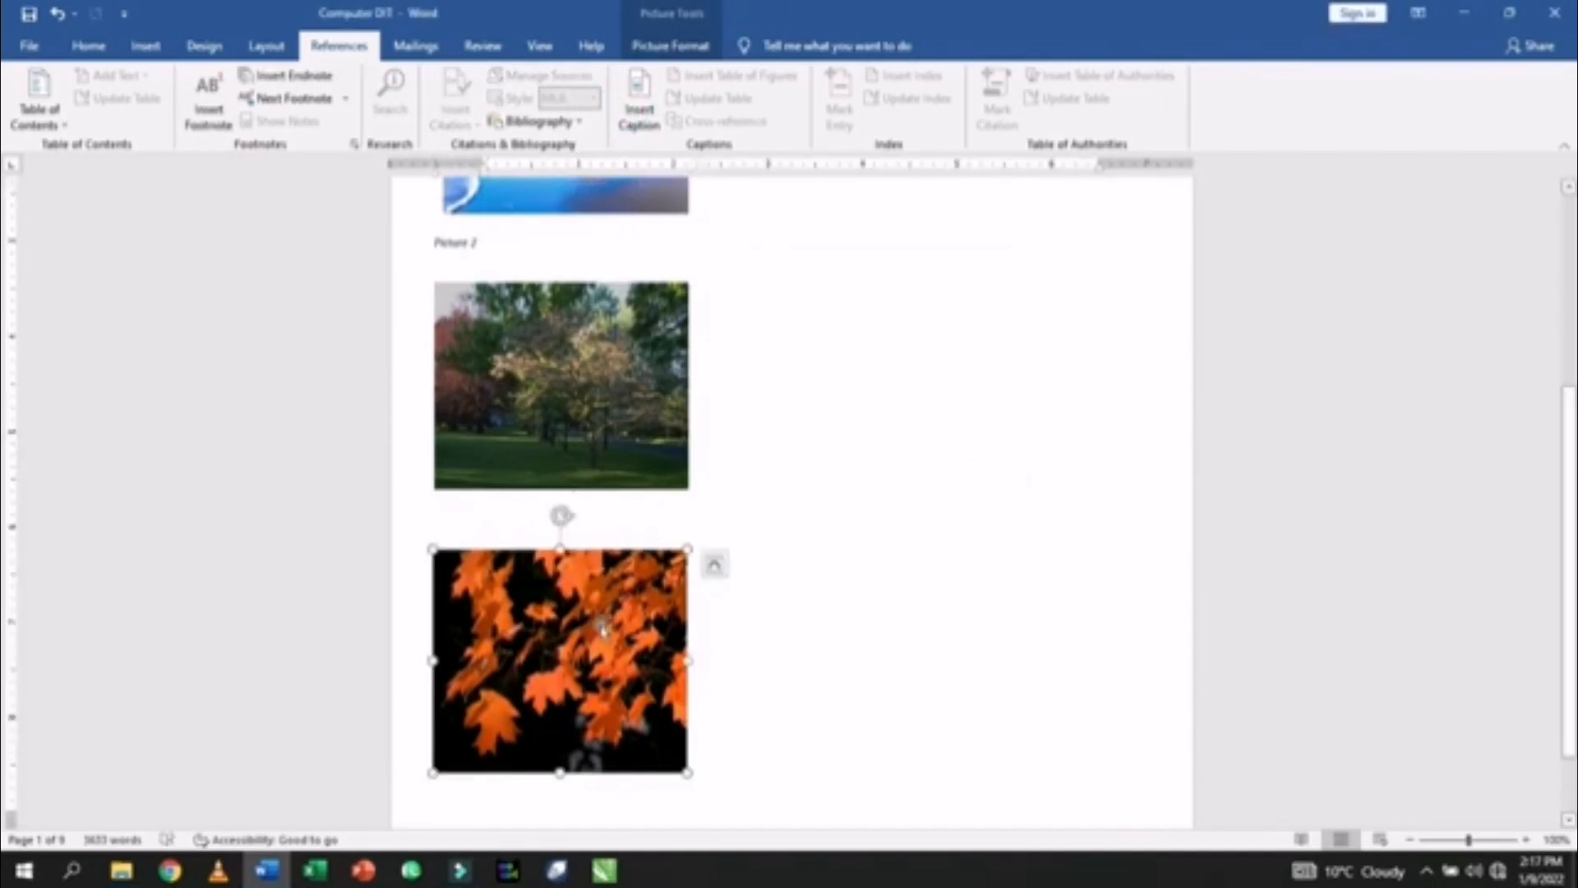
pyautogui.click(639, 108)
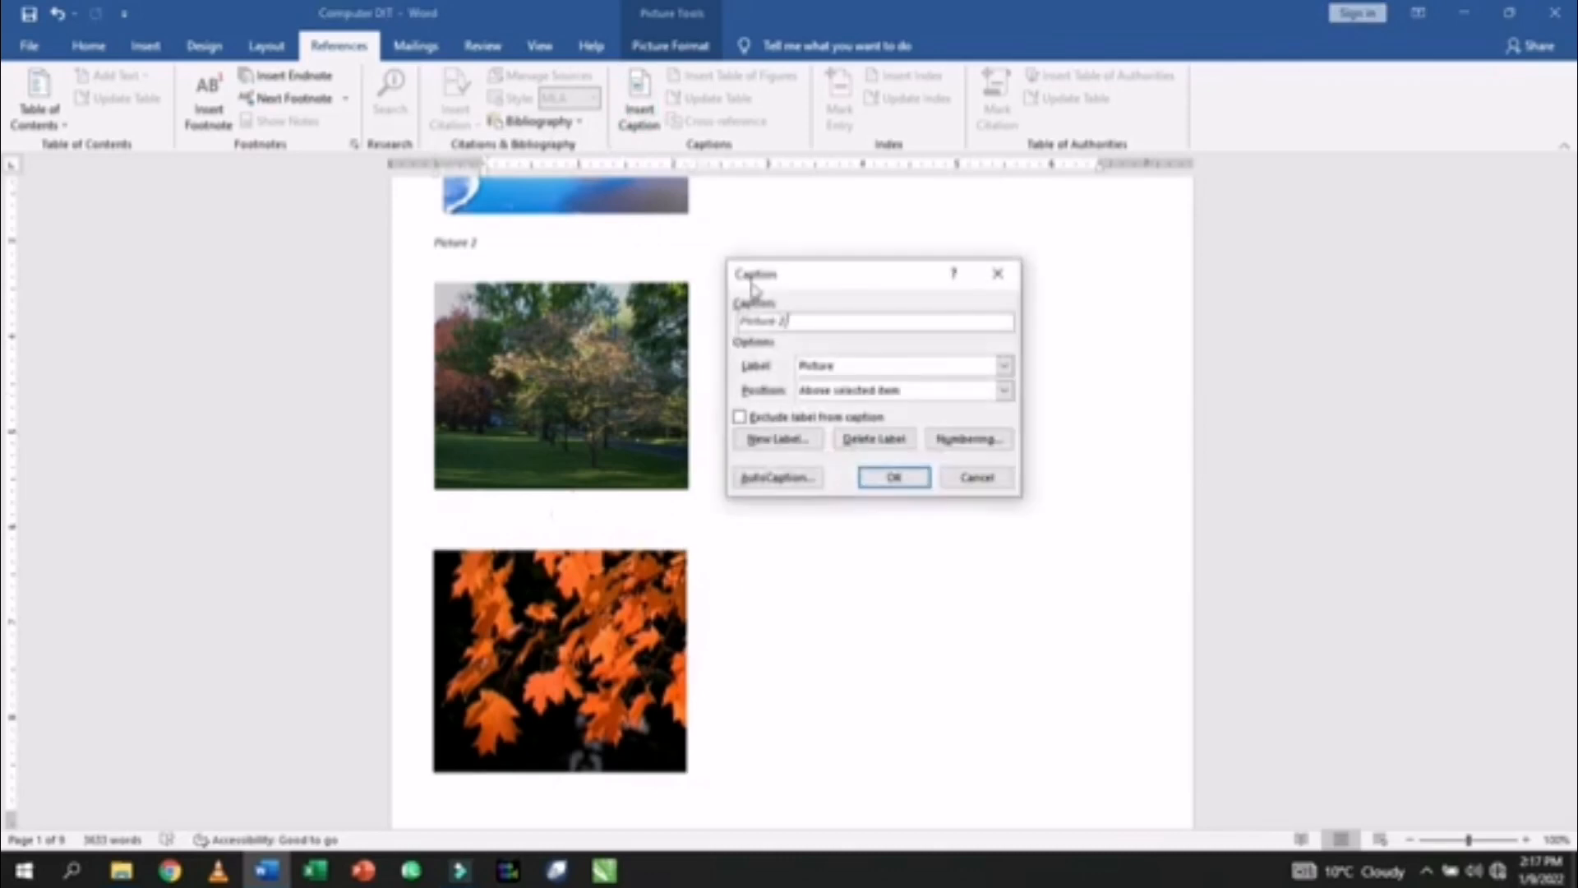
pyautogui.click(893, 478)
pyautogui.scroll(2, 676, 416)
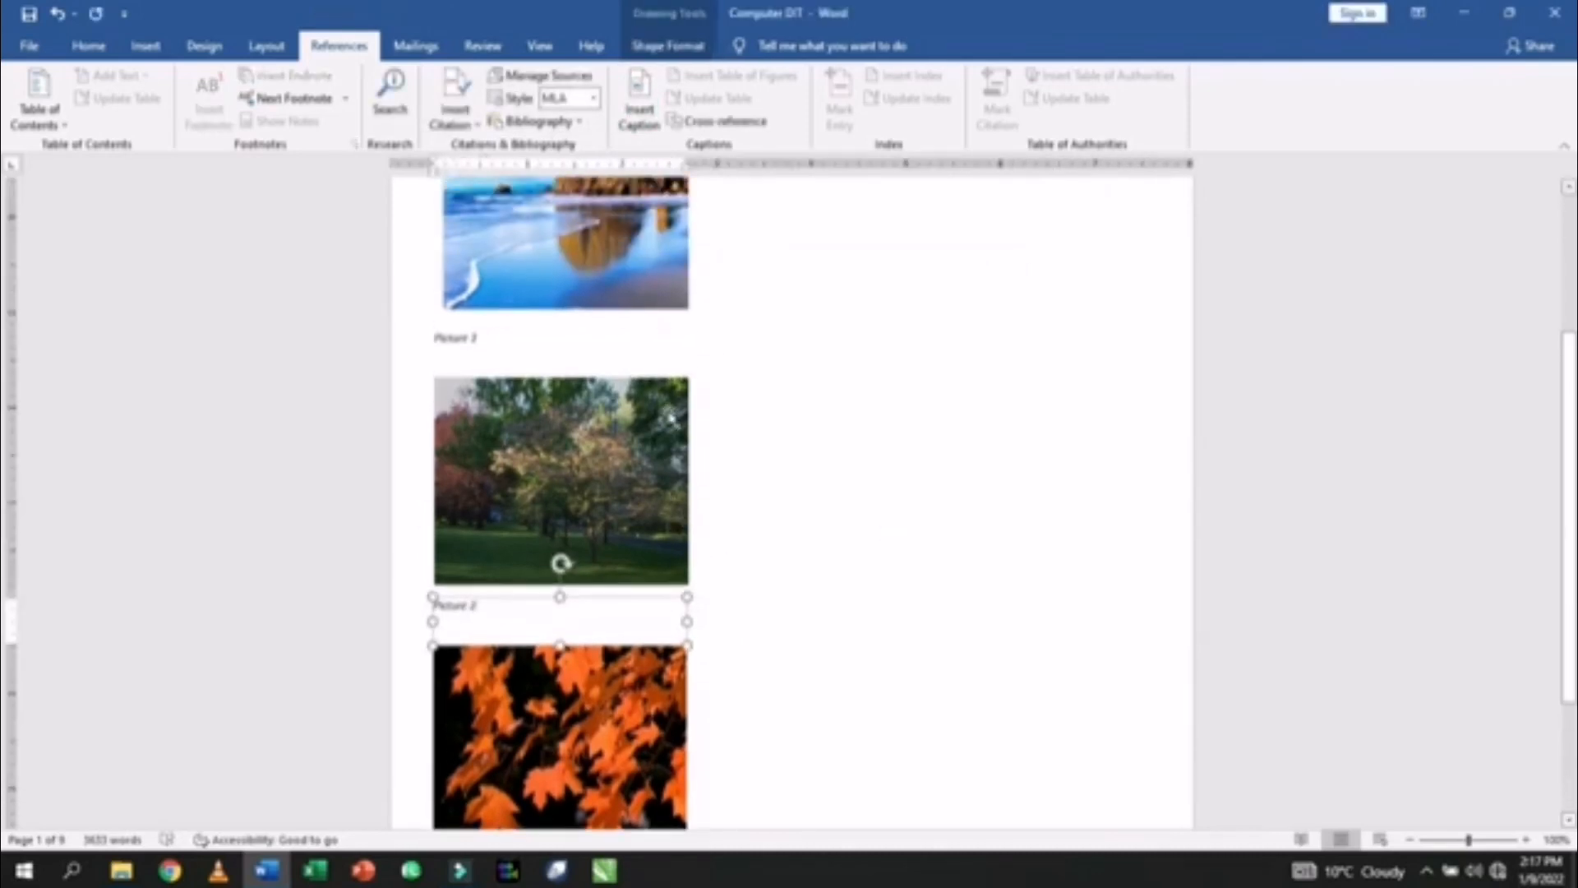
pyautogui.scroll(3, 671, 416)
pyautogui.scroll(-4, 549, 378)
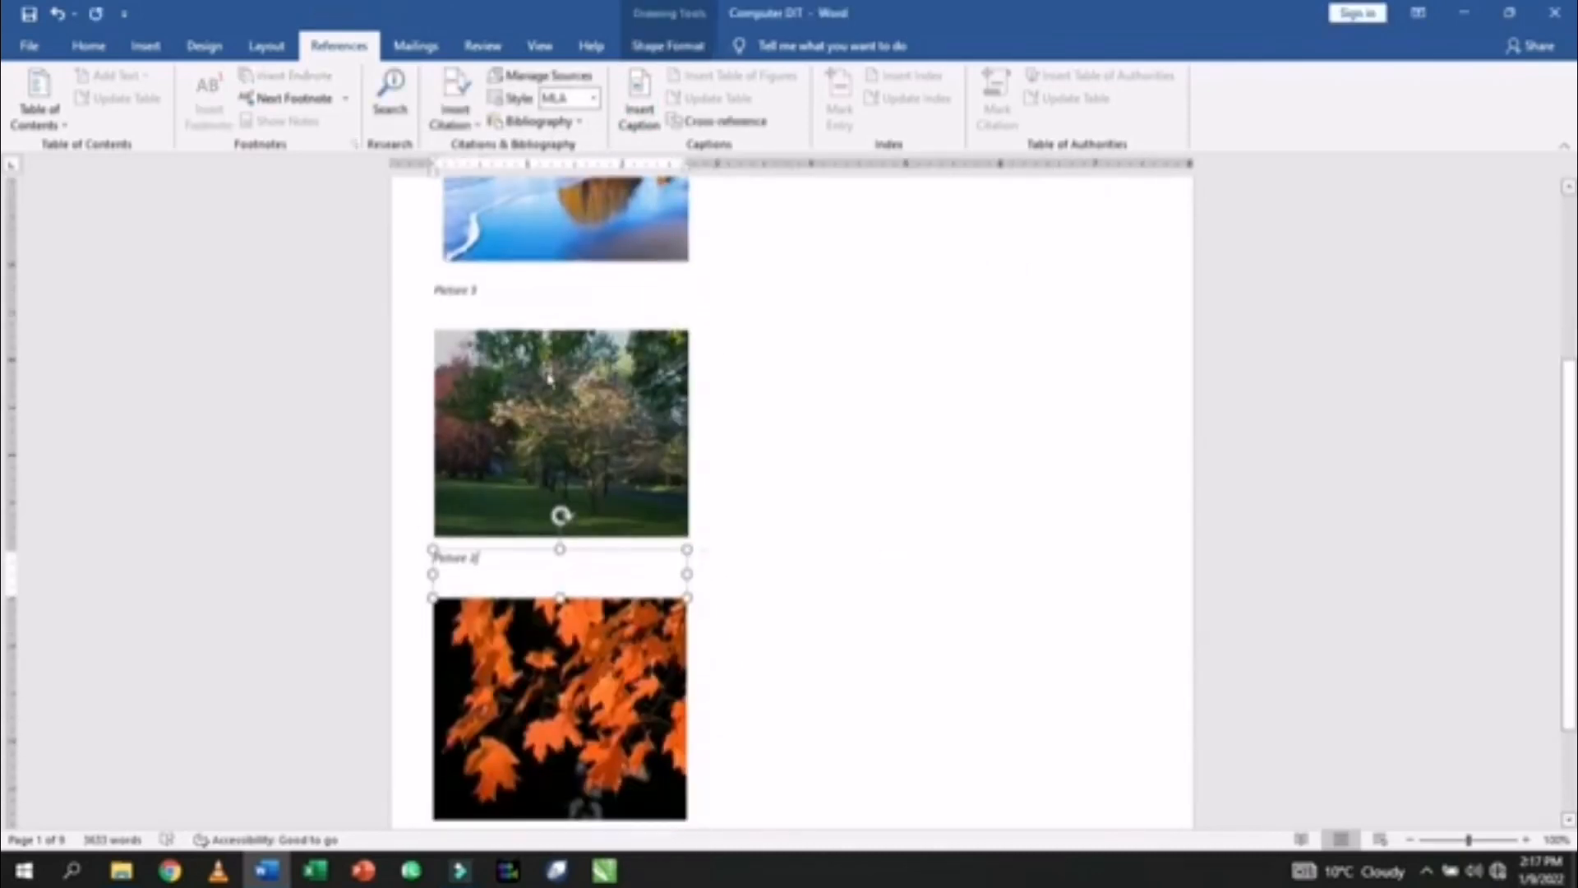
pyautogui.hotkey('ctrl', 'z')
pyautogui.hotkey('ctrl', 'z')
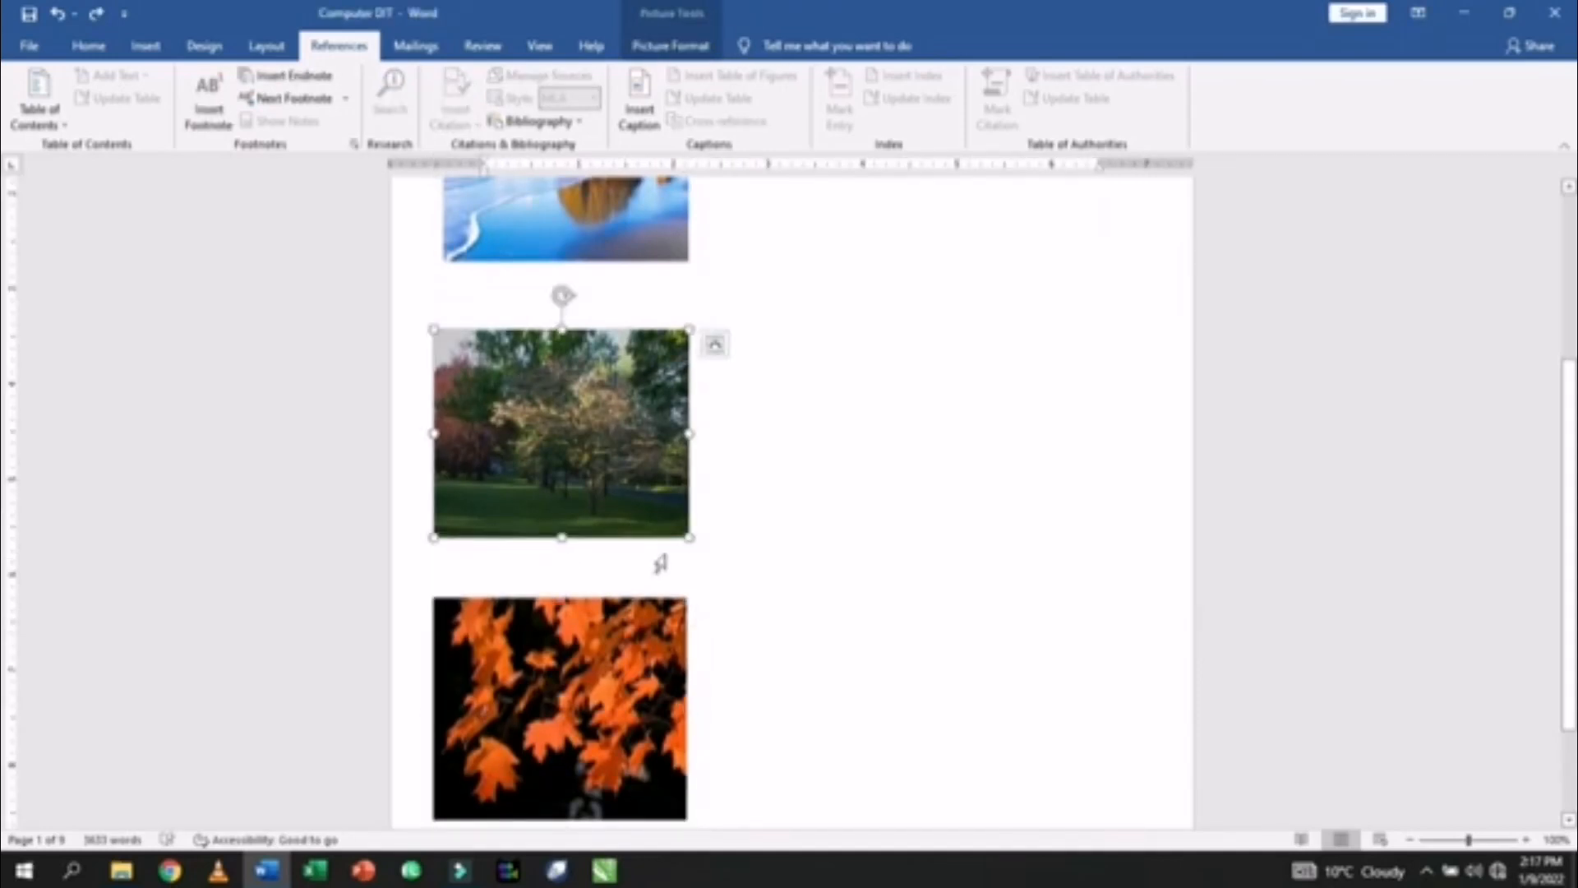
# - Re-add the Picture 2 caption above the tree photo
pyautogui.scroll(4, 660, 550)
pyautogui.scroll(1, 663, 537)
pyautogui.scroll(-4, 767, 458)
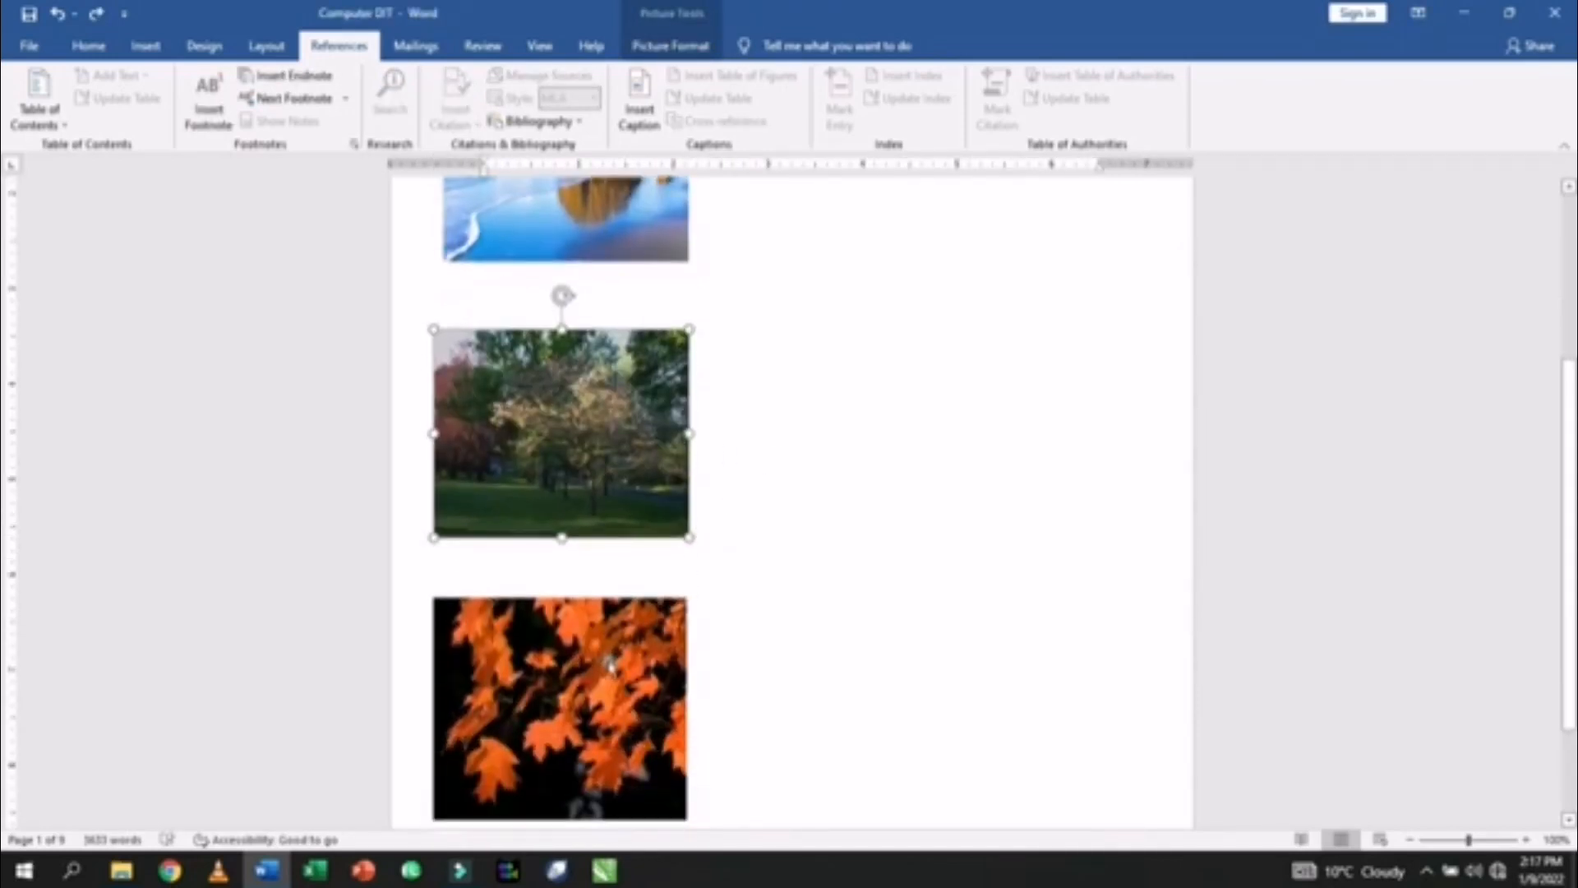
pyautogui.moveTo(609, 663); pyautogui.dragTo(602, 699)
pyautogui.click(586, 465)
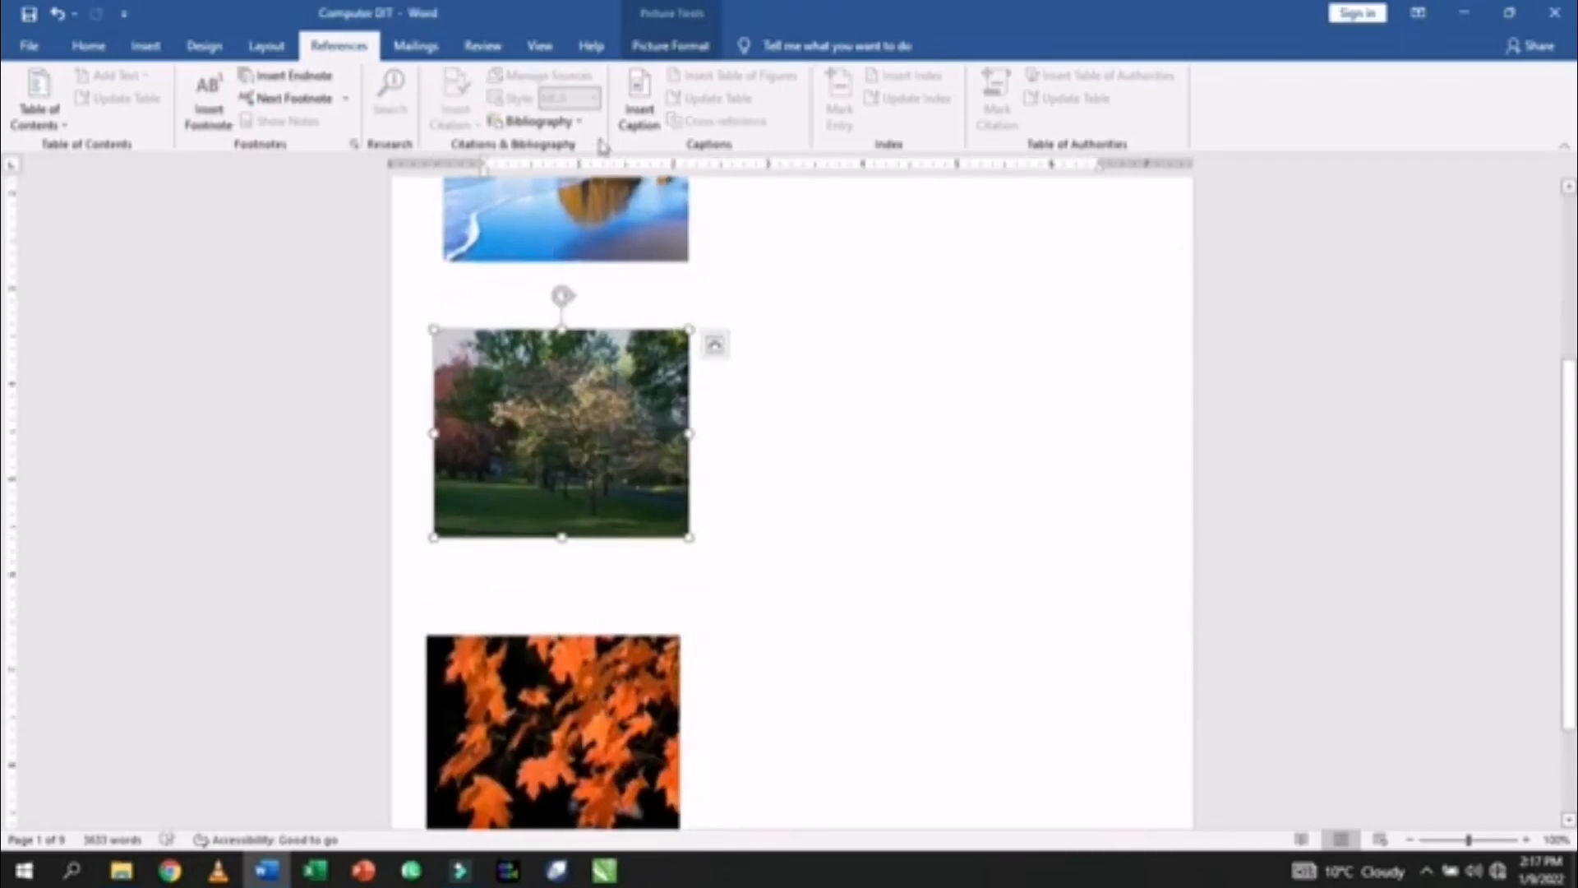
pyautogui.click(637, 107)
pyautogui.click(896, 479)
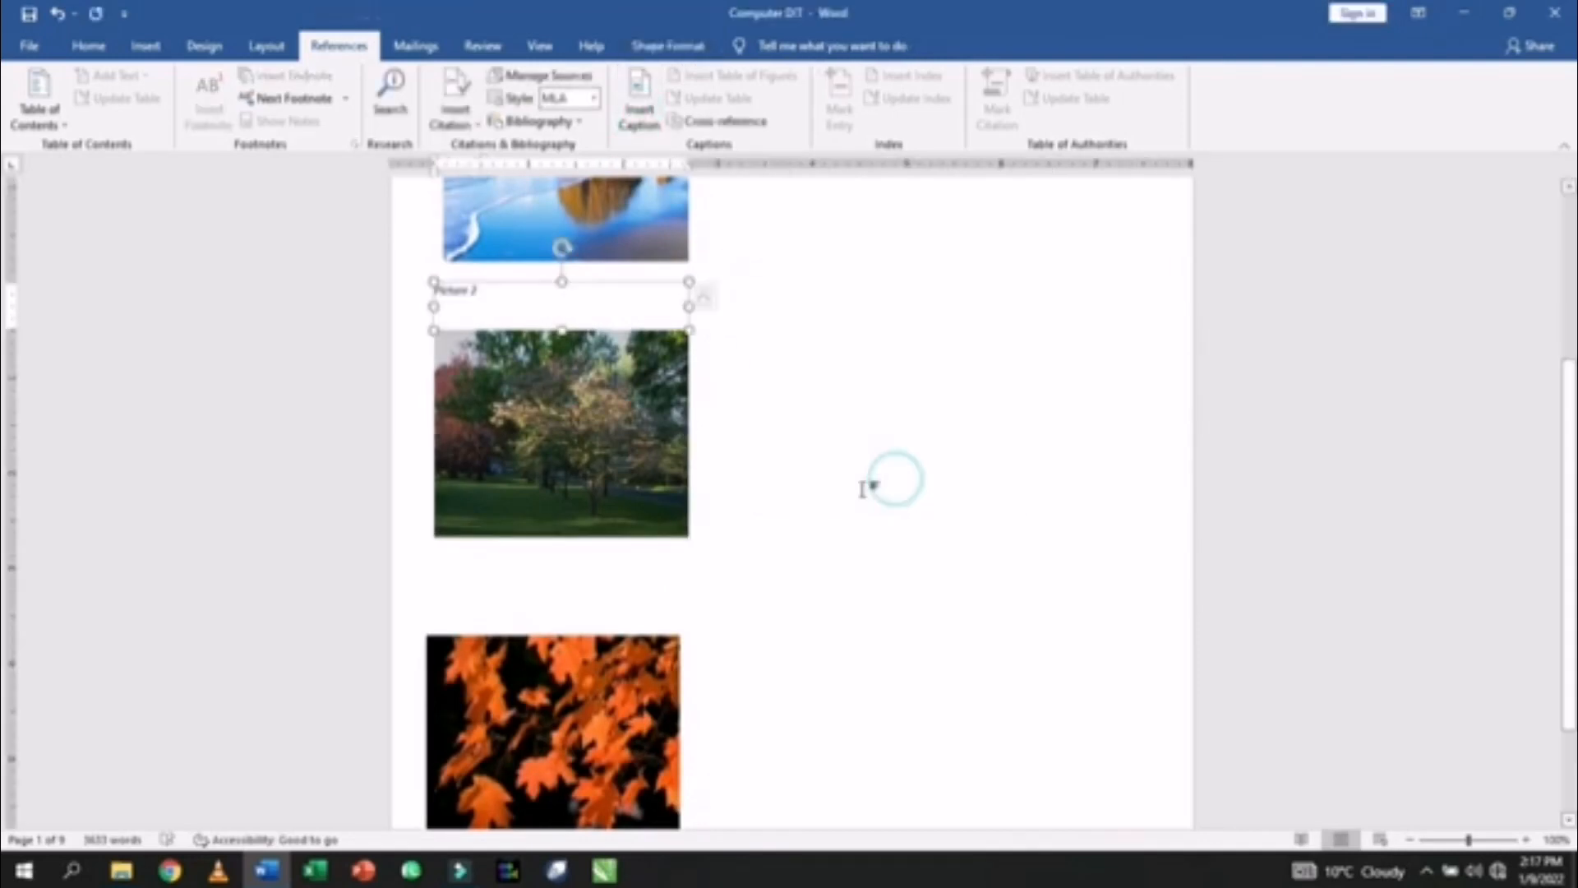
# - Caption the leaves photo, undo it, and reopen the Caption dialog for the leaves photo
pyautogui.scroll(-3, 793, 483)
pyautogui.click(637, 538)
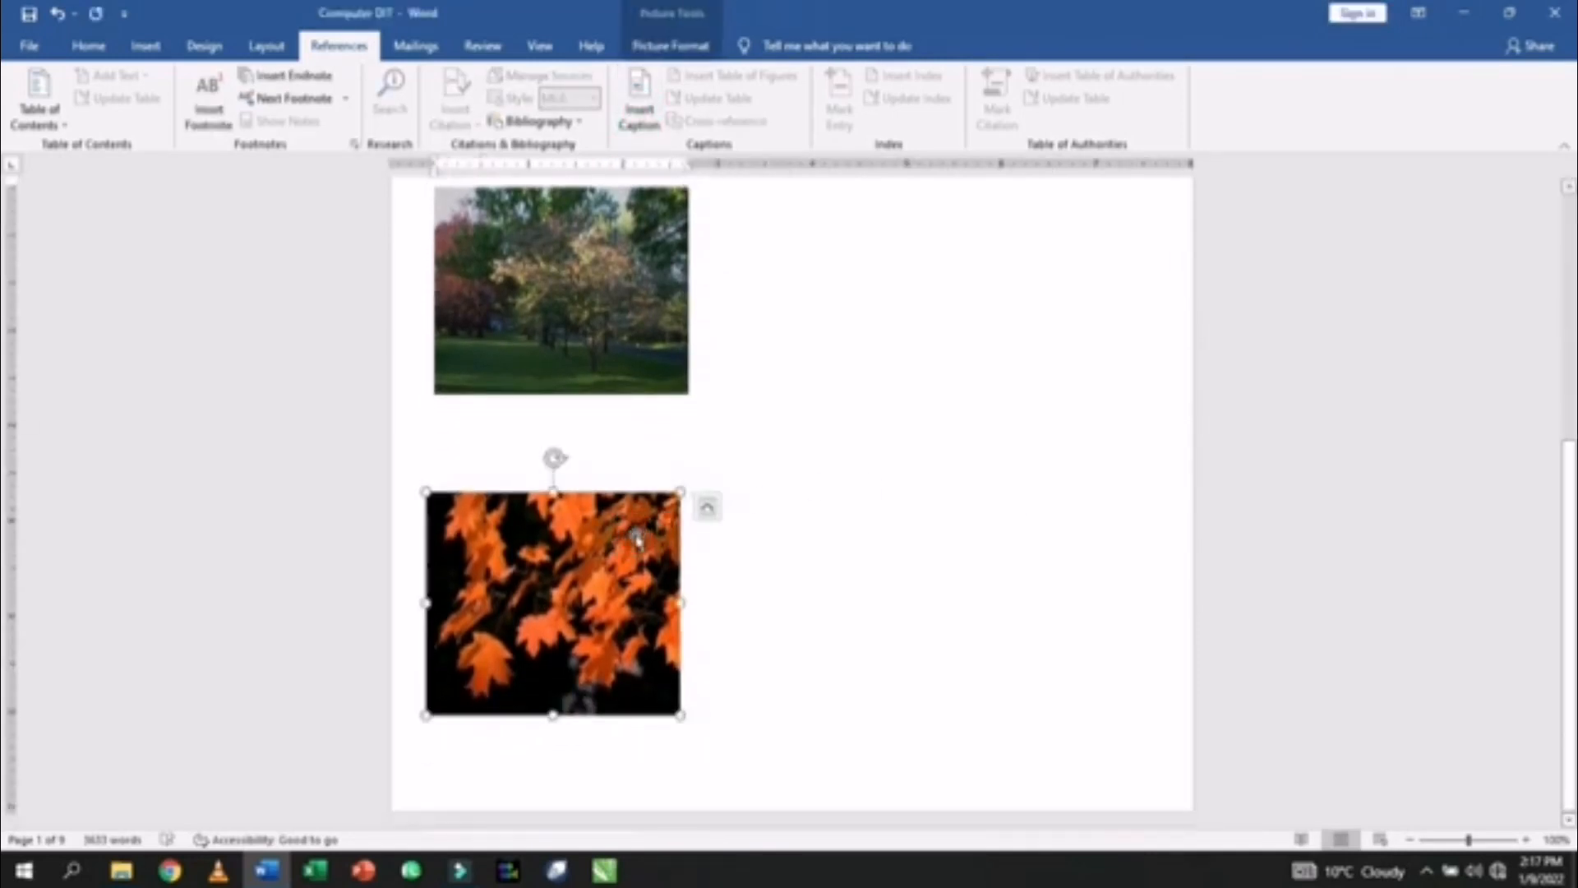
pyautogui.doubleClick(619, 553)
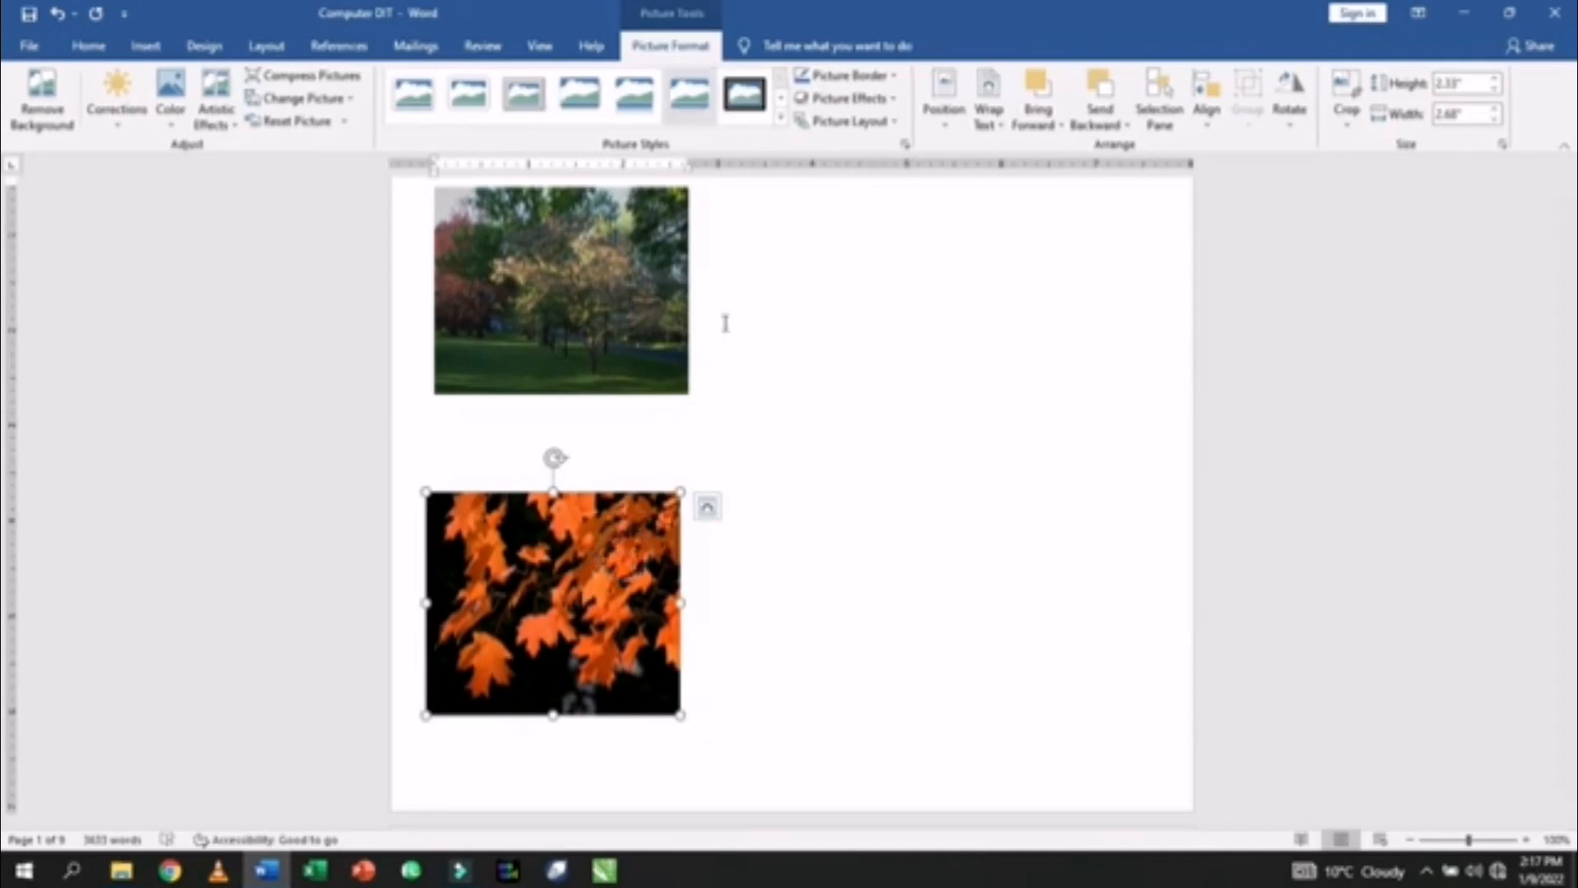
pyautogui.click(332, 47)
pyautogui.click(641, 123)
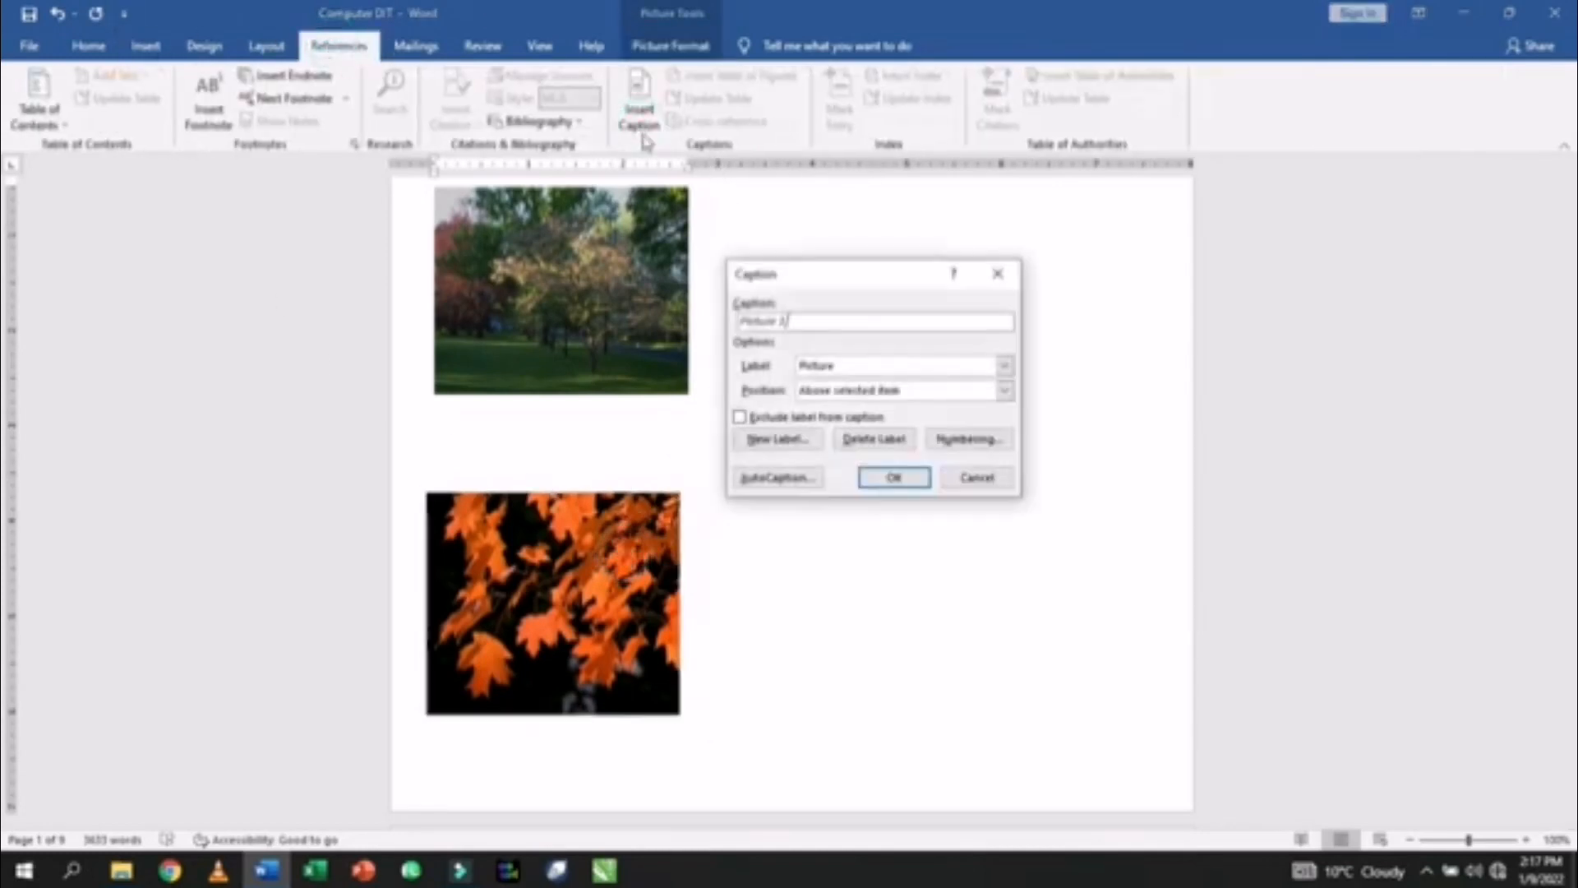
pyautogui.click(885, 474)
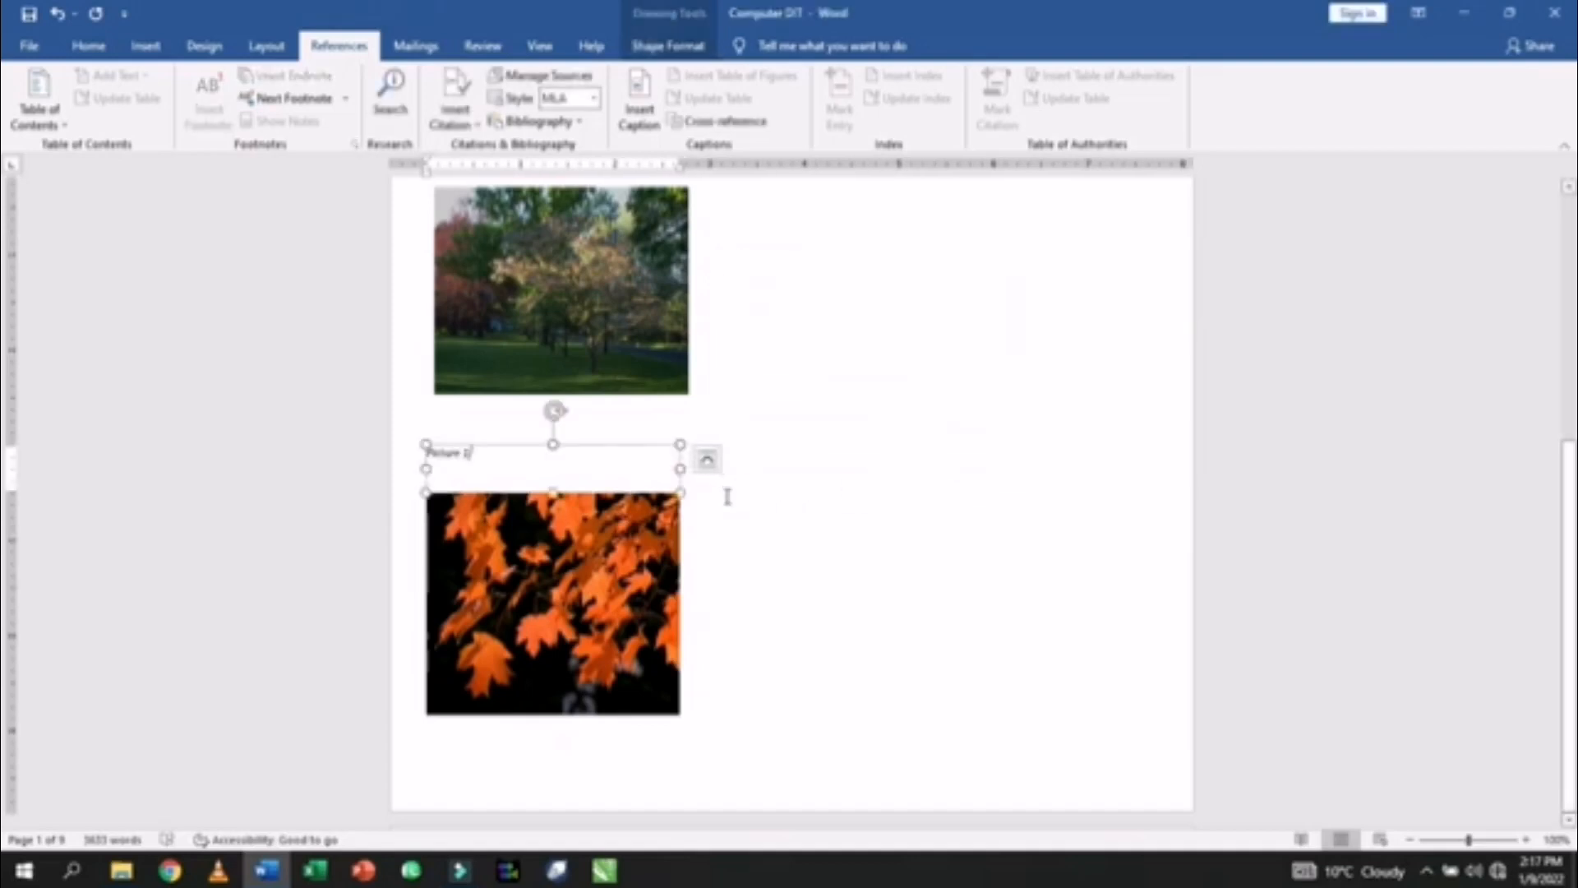
pyautogui.hotkey('ctrl', 'z')
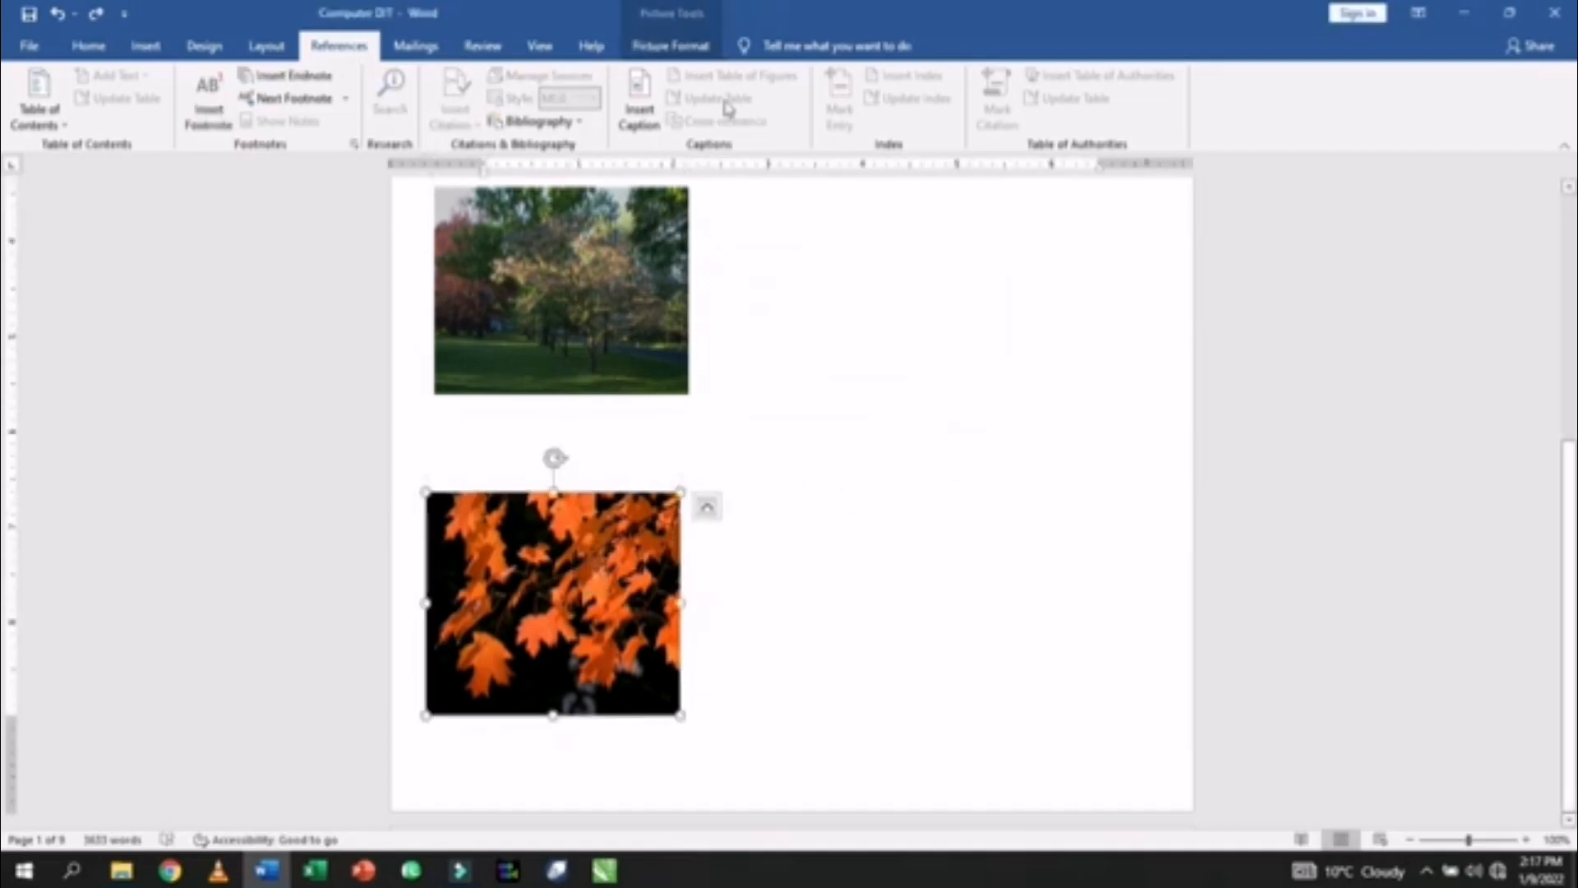
pyautogui.click(640, 115)
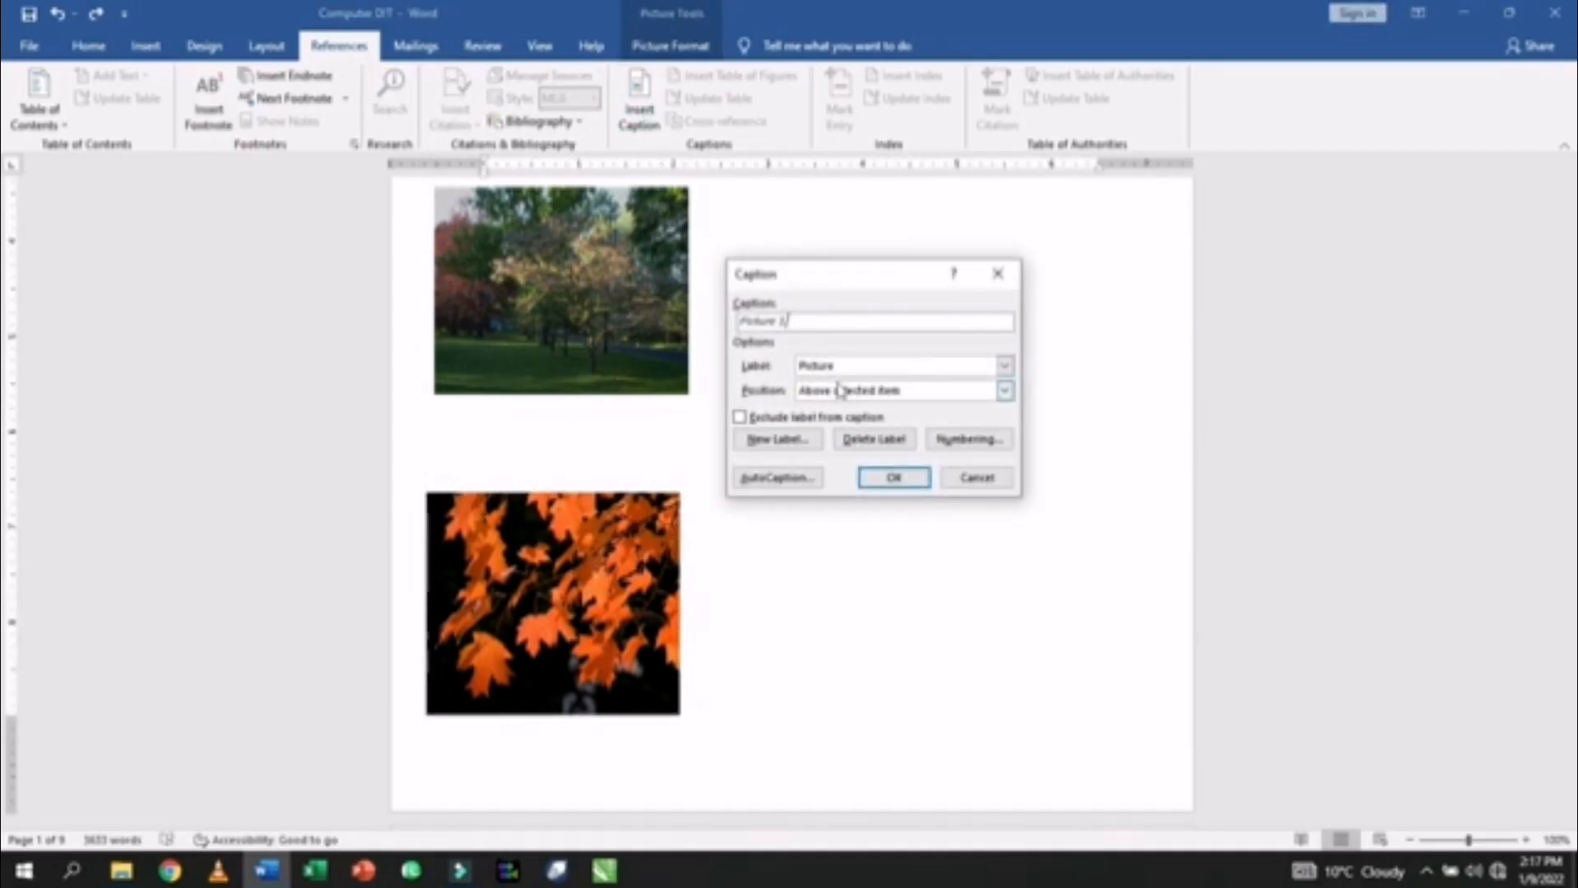
# - Cancel the open Caption dialog and caption the tree photo as Picture 2
pyautogui.click(978, 477)
pyautogui.scroll(5, 835, 342)
pyautogui.scroll(-4, 699, 349)
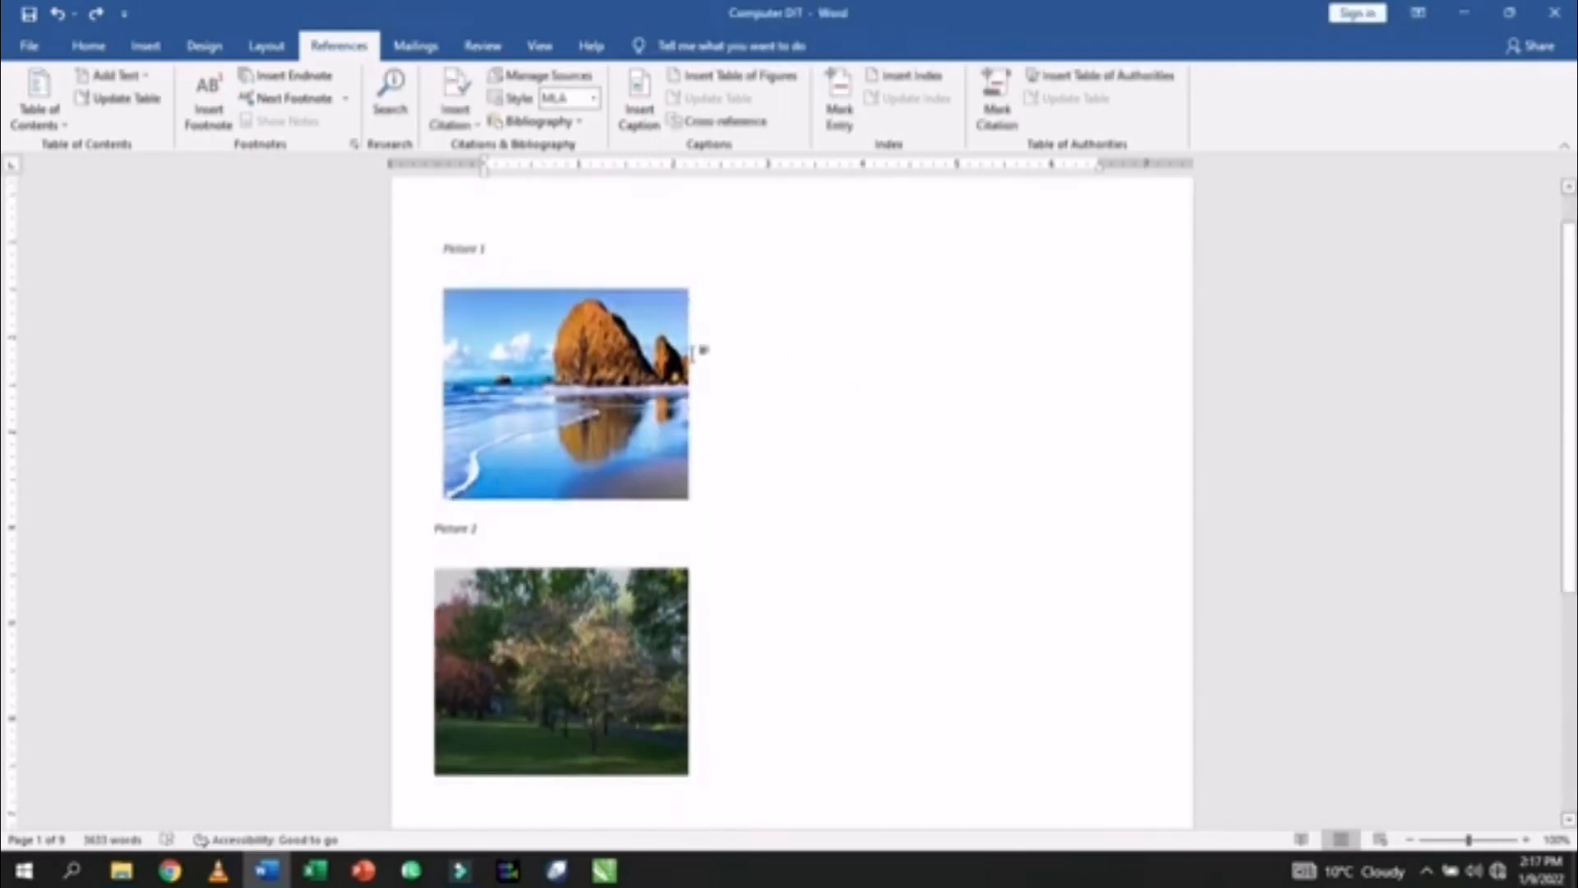
pyautogui.click(689, 367)
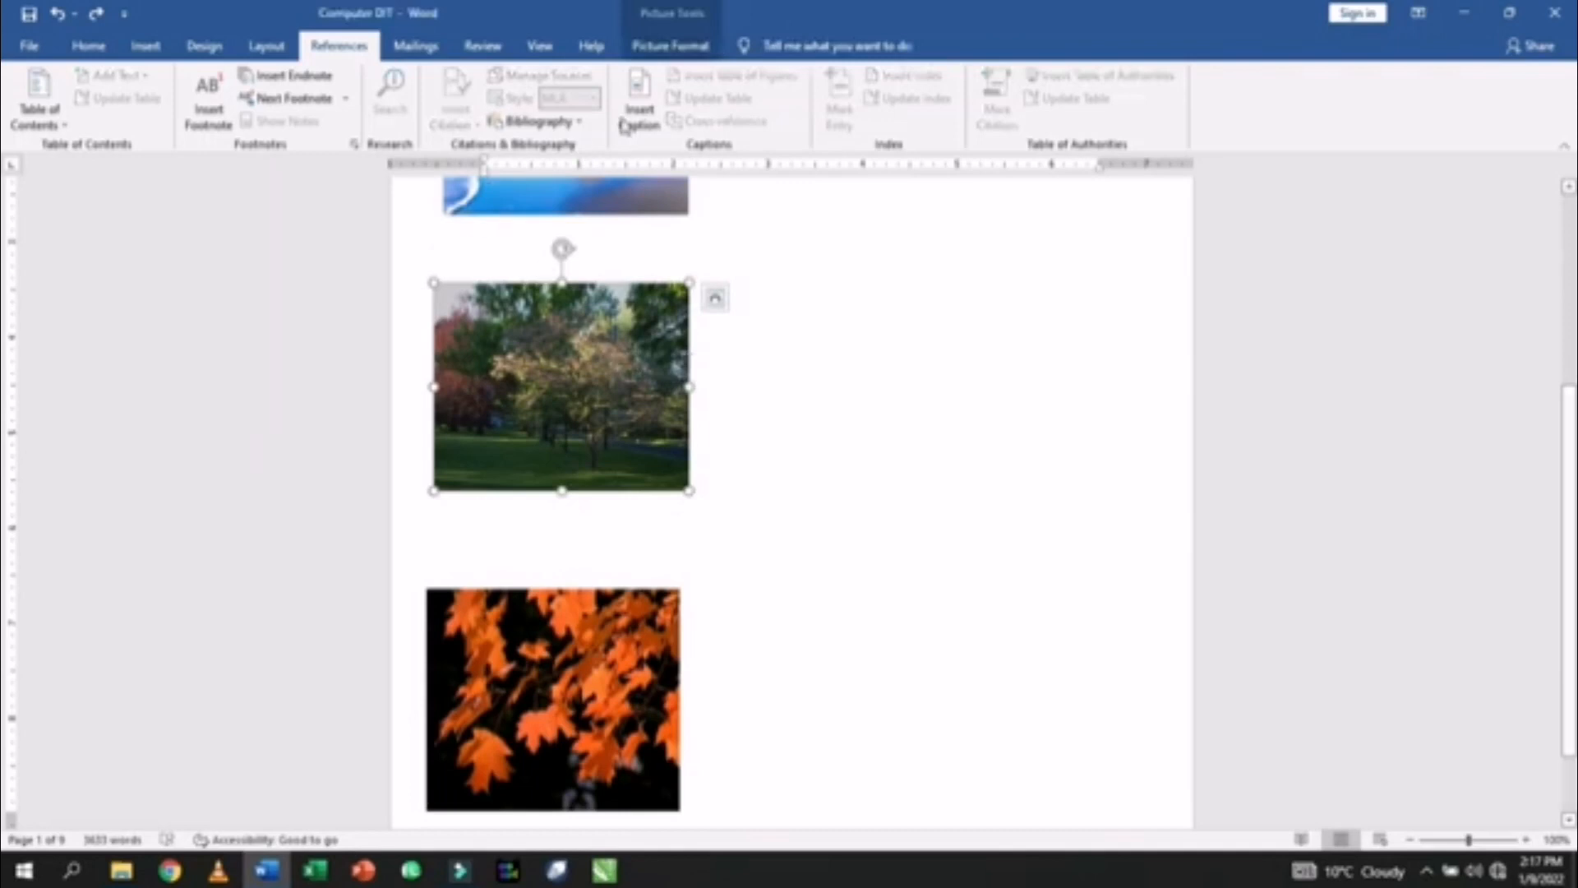
pyautogui.click(625, 125)
pyautogui.click(891, 476)
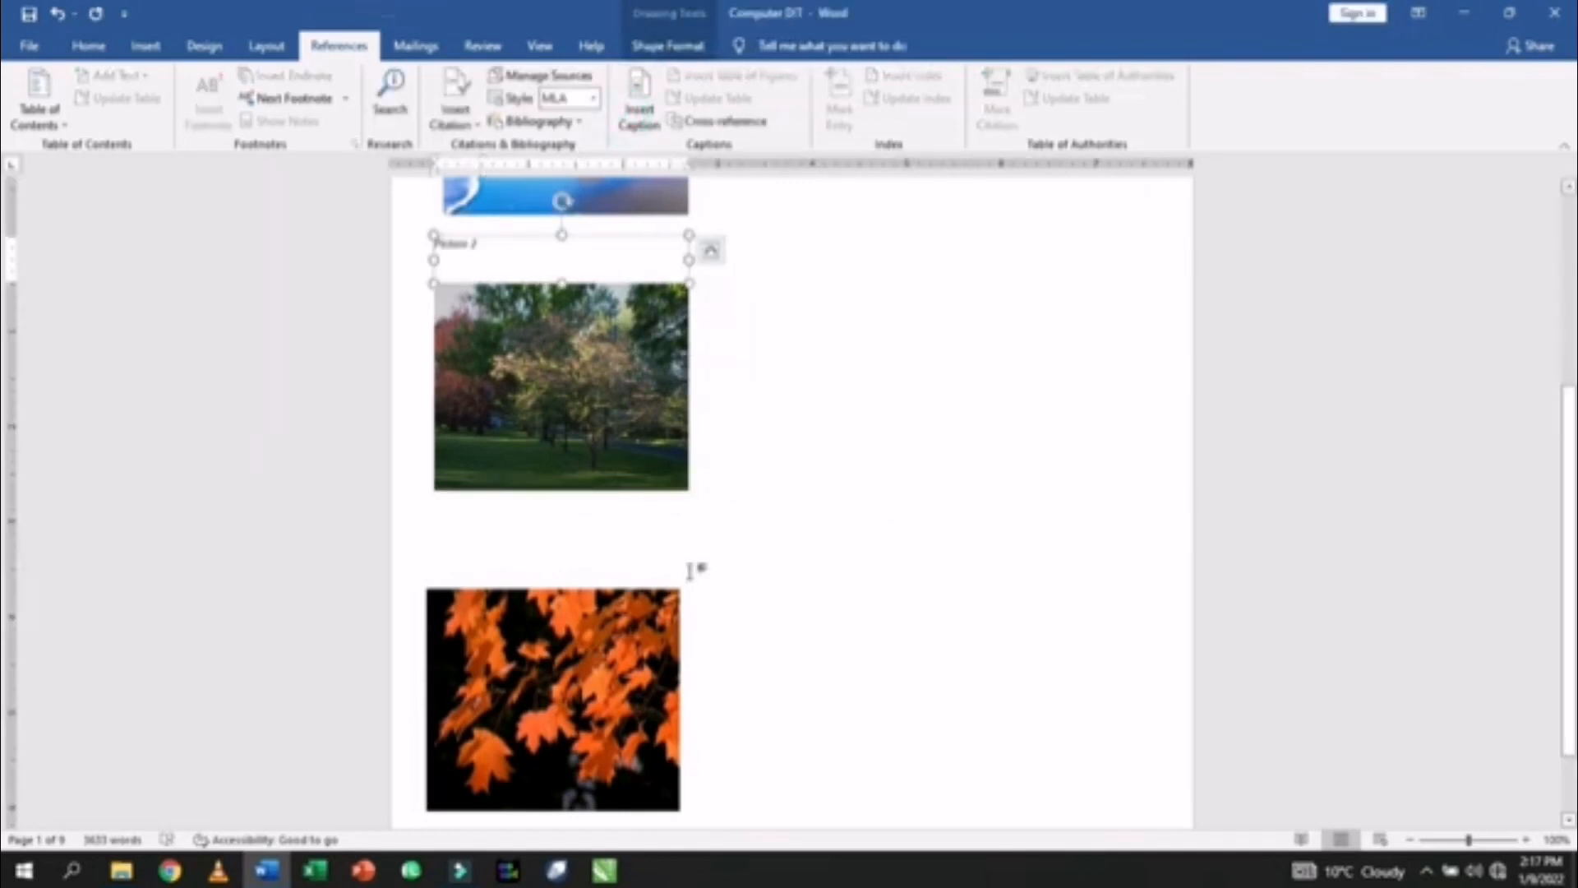
# - Add a Picture 3 caption above the orange leaves photo and check the captions
pyautogui.click(625, 686)
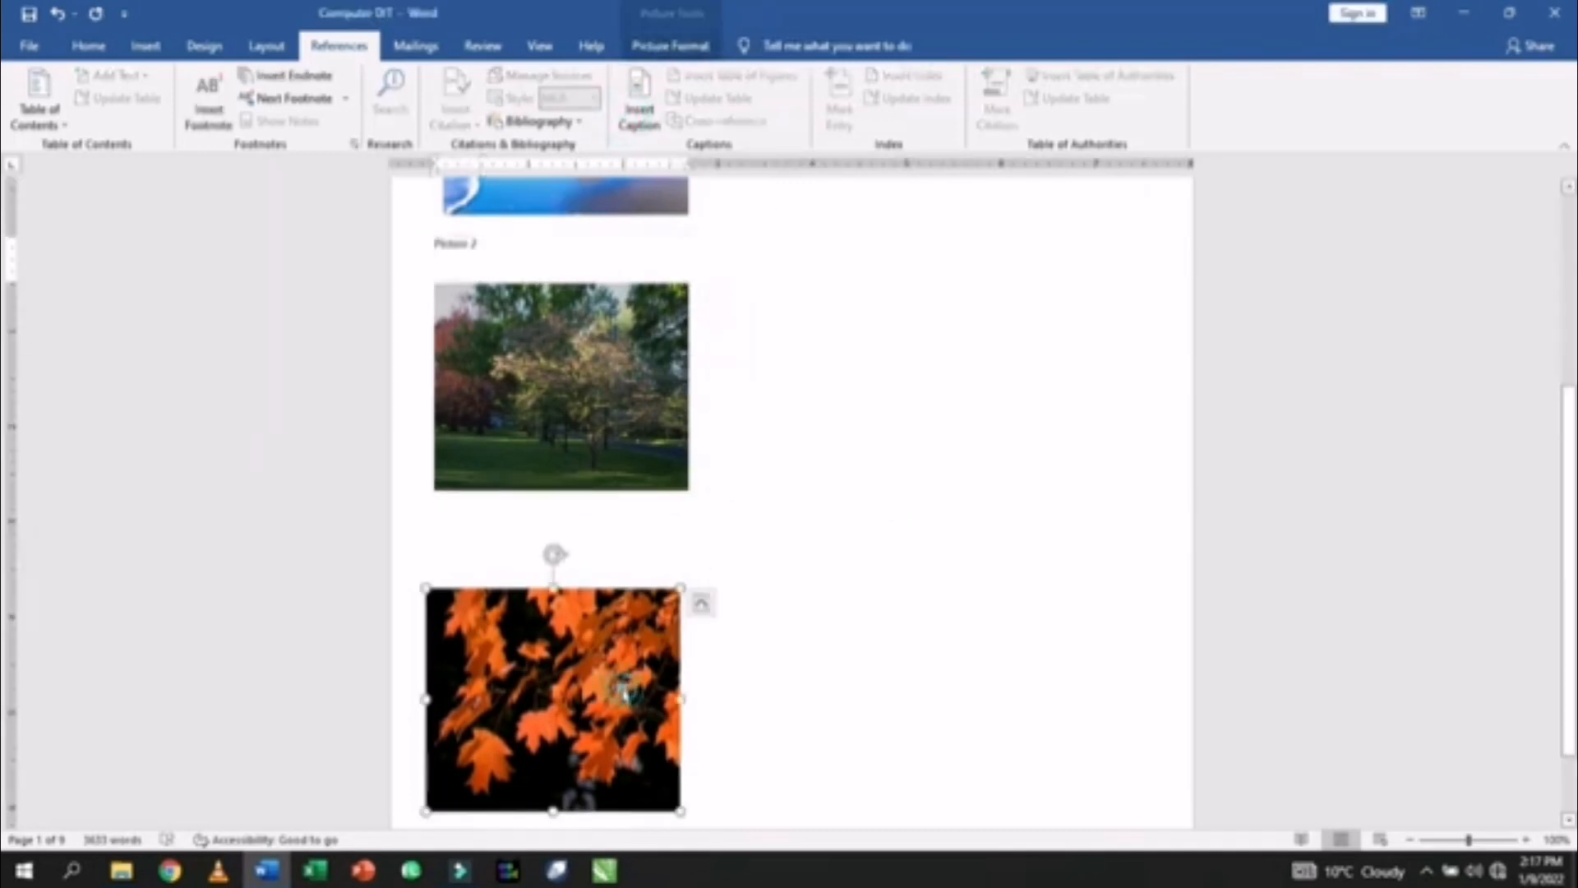
pyautogui.click(640, 113)
pyautogui.click(882, 476)
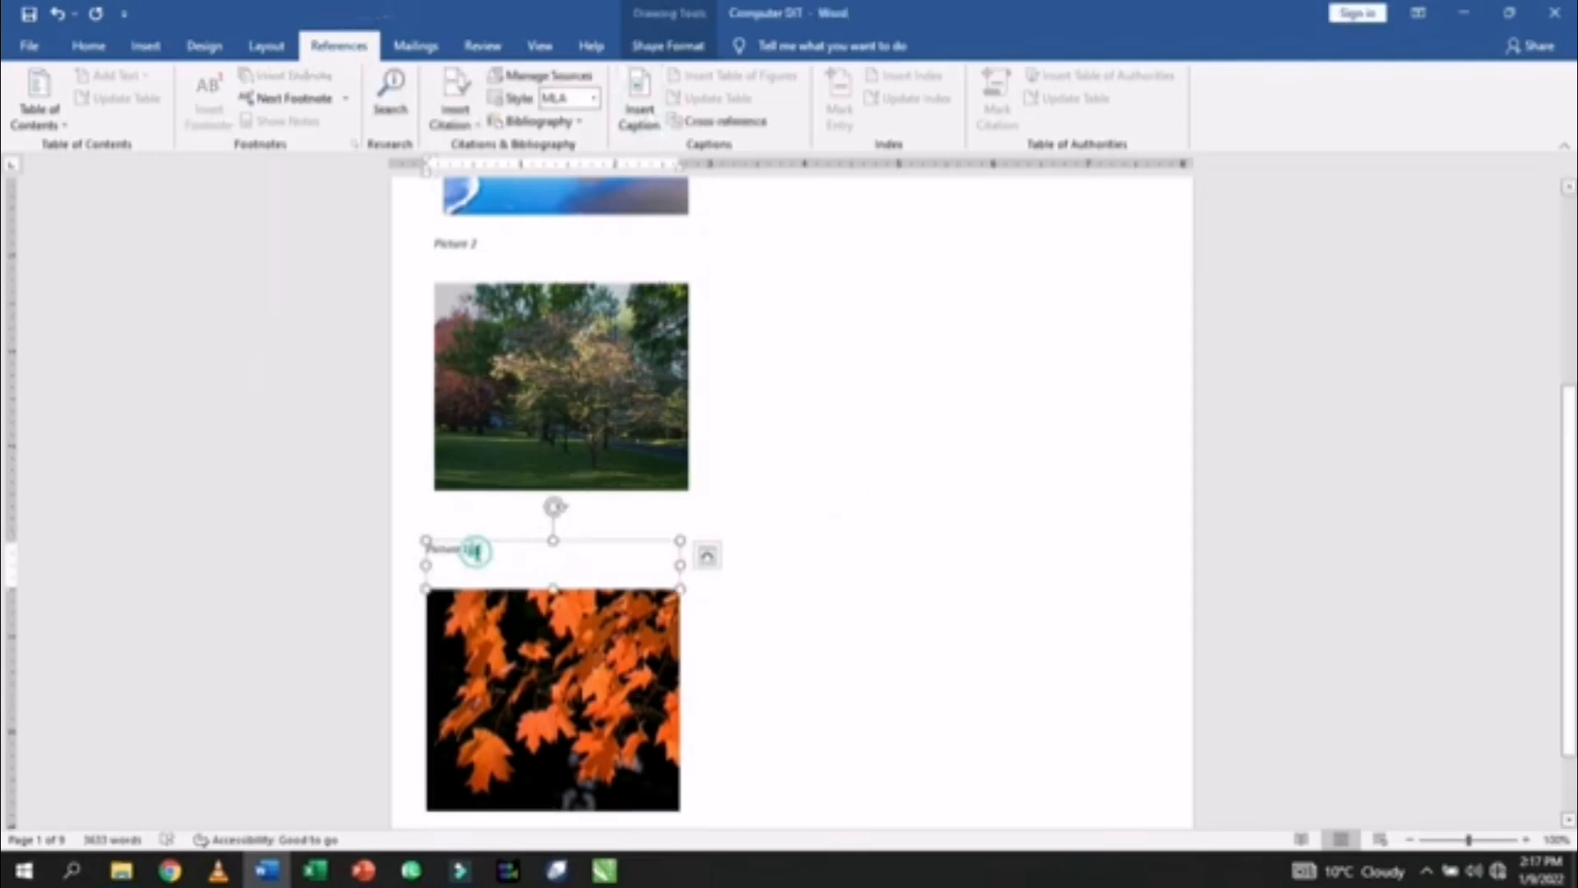
pyautogui.click(866, 546)
pyautogui.scroll(-3, 510, 588)
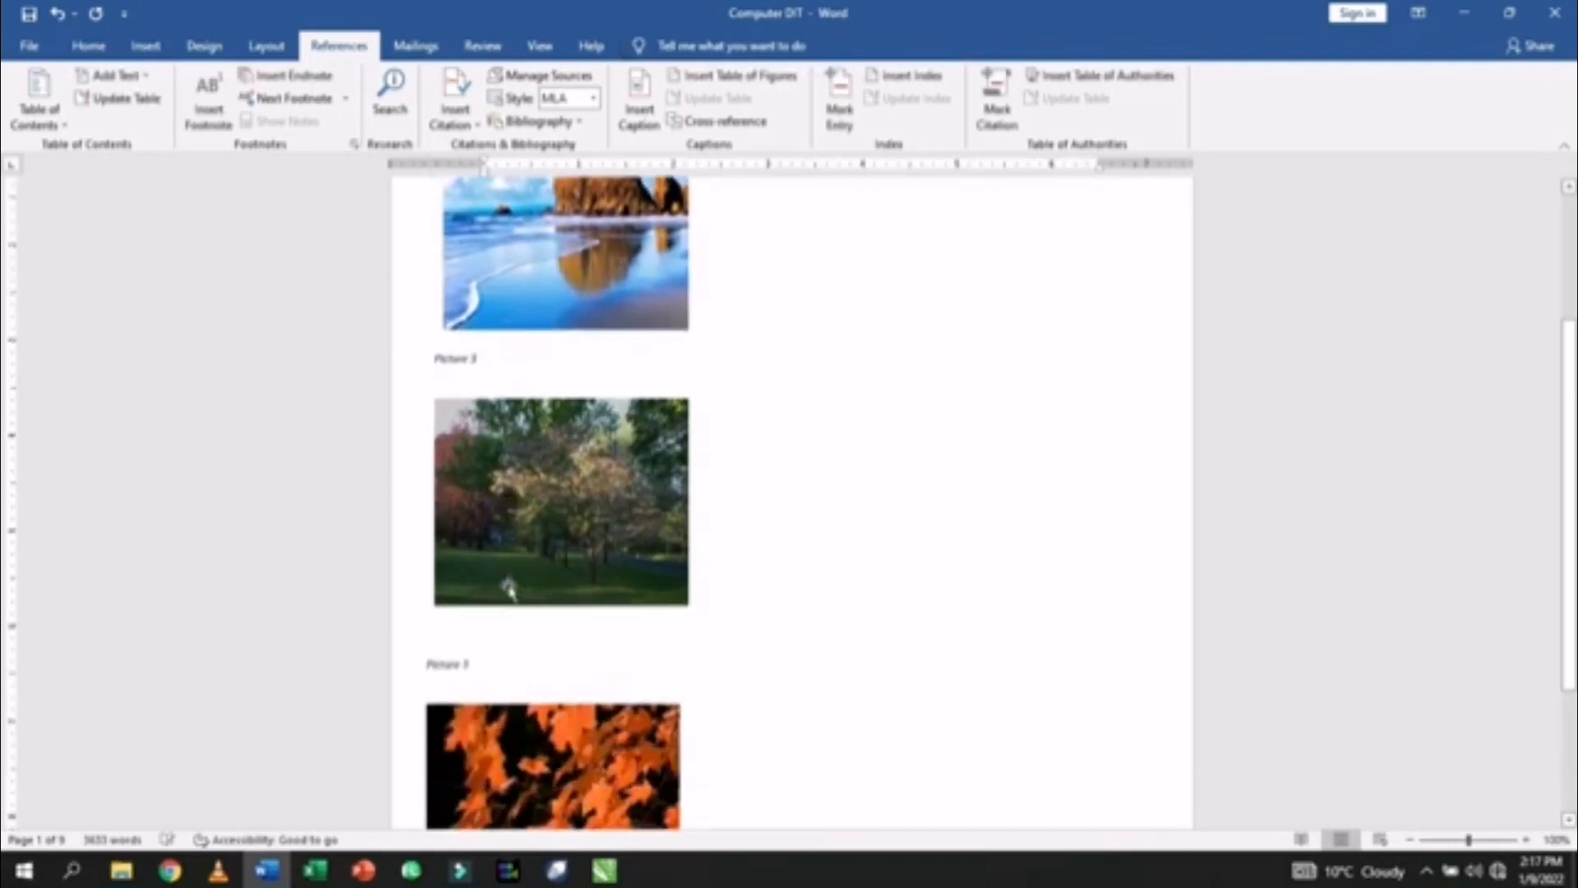
pyautogui.click(491, 348)
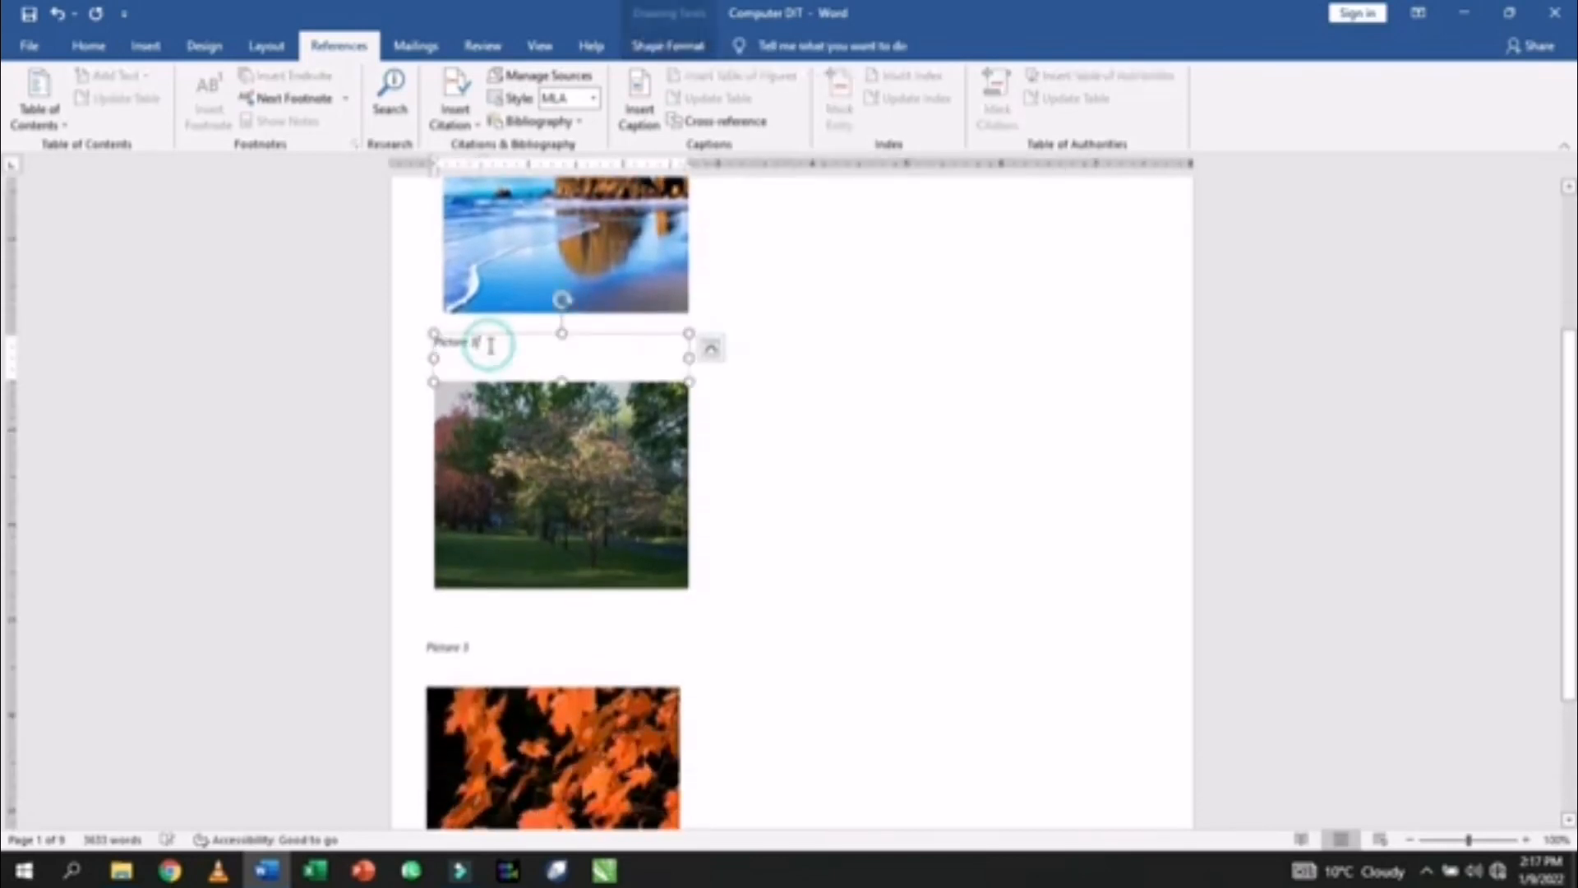
pyautogui.click(787, 477)
pyautogui.scroll(2, 743, 494)
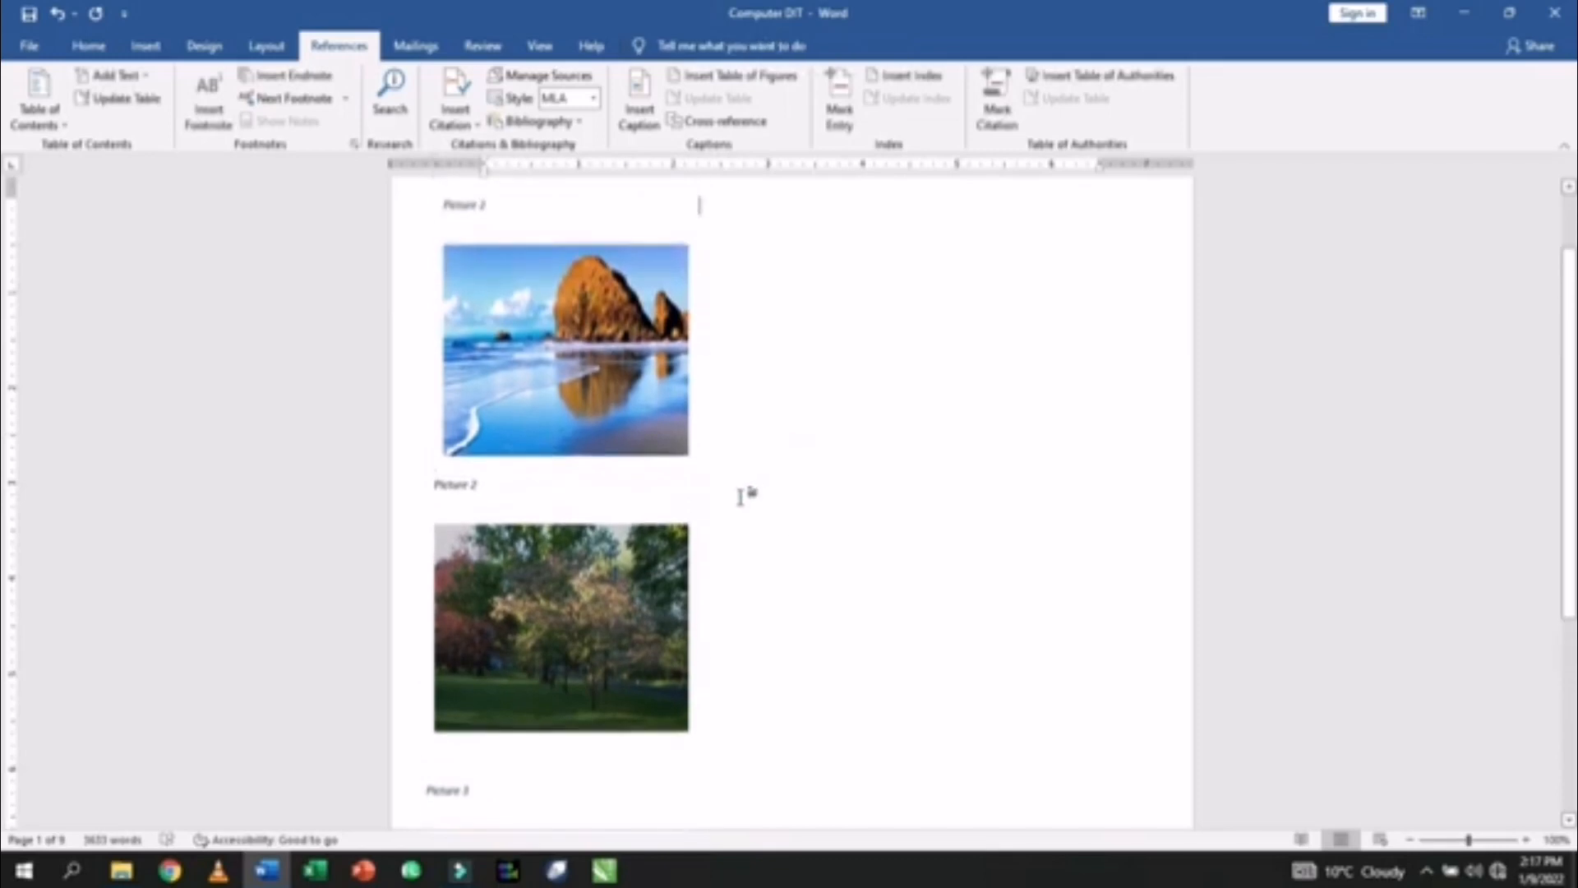
pyautogui.scroll(2, 743, 493)
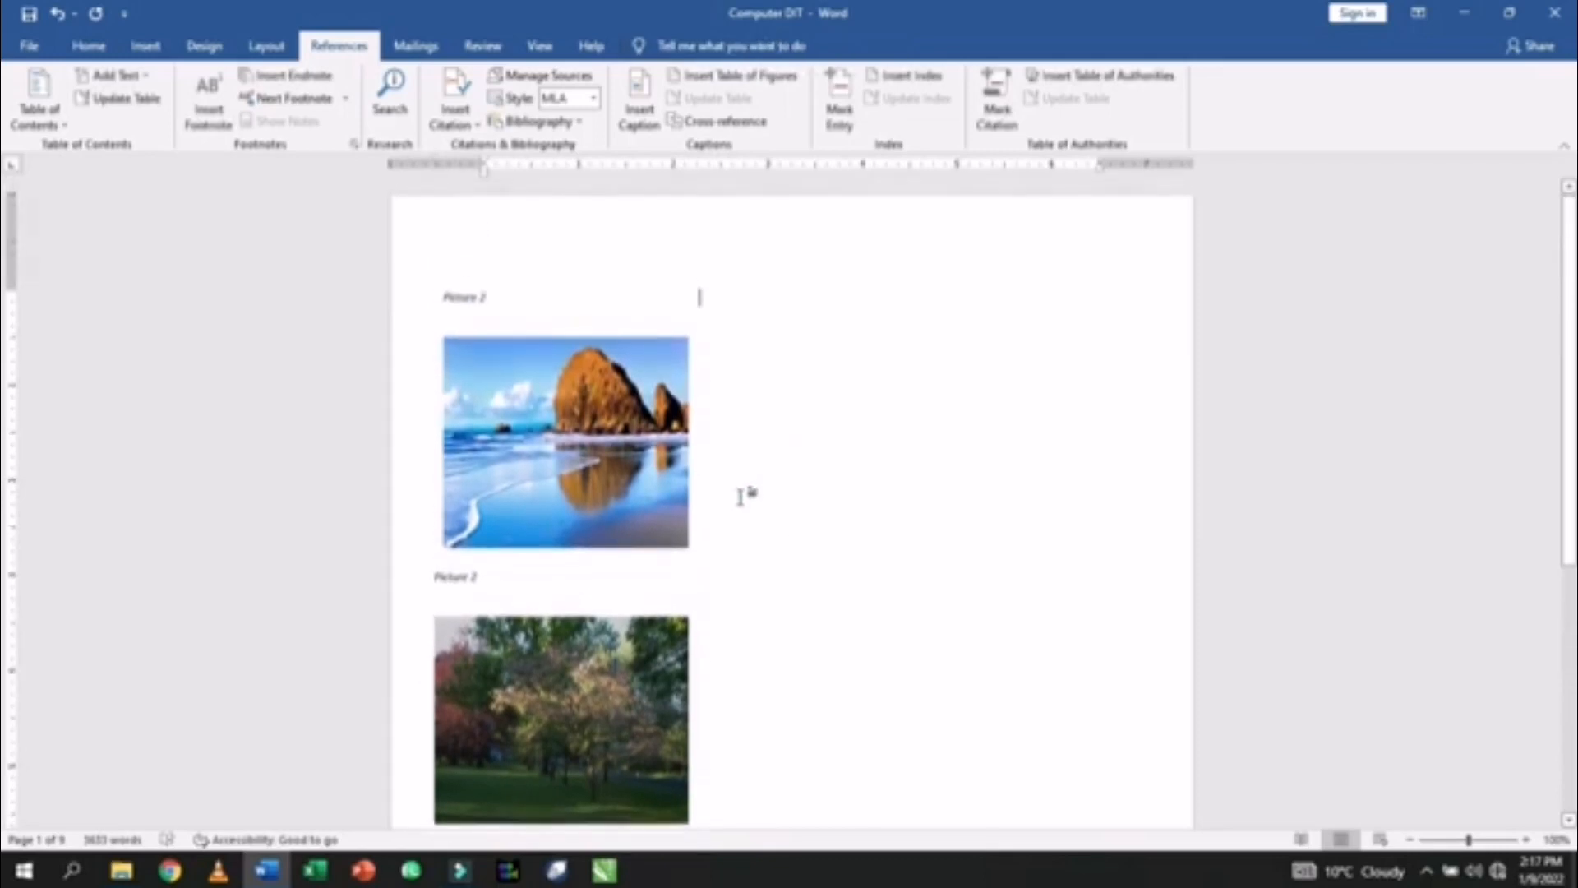
# - Centre the beach photo's caption and type 'Oce' into it
pyautogui.click(520, 305)
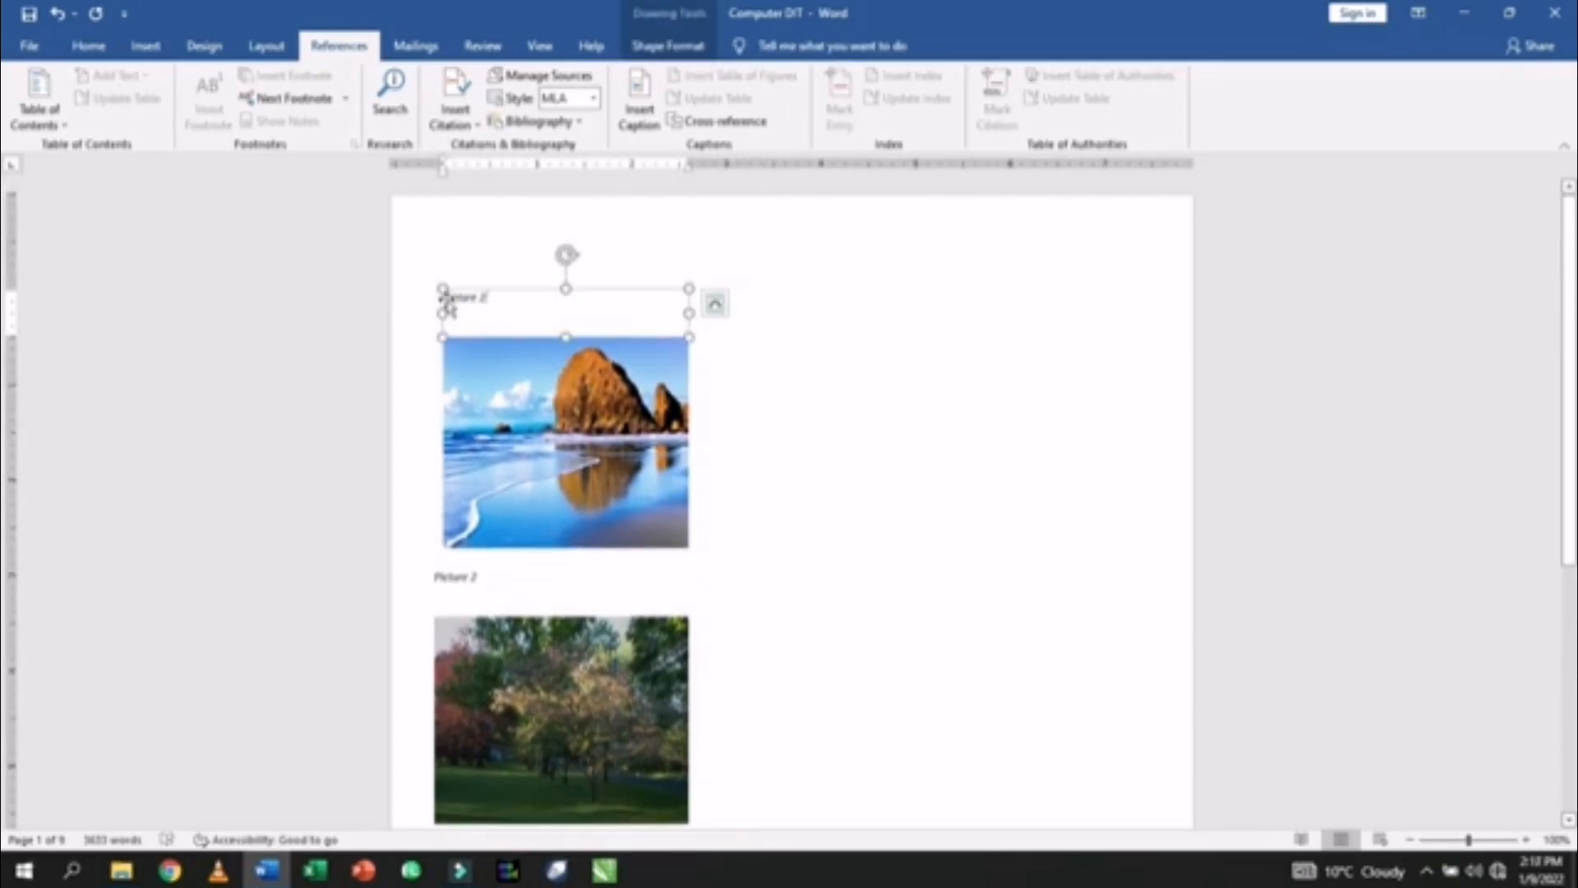
pyautogui.click(447, 299)
pyautogui.click(453, 298)
pyautogui.hotkey('ctrl', 'e')
pyautogui.click(536, 292)
pyautogui.click(547, 297)
pyautogui.write('Oceans')
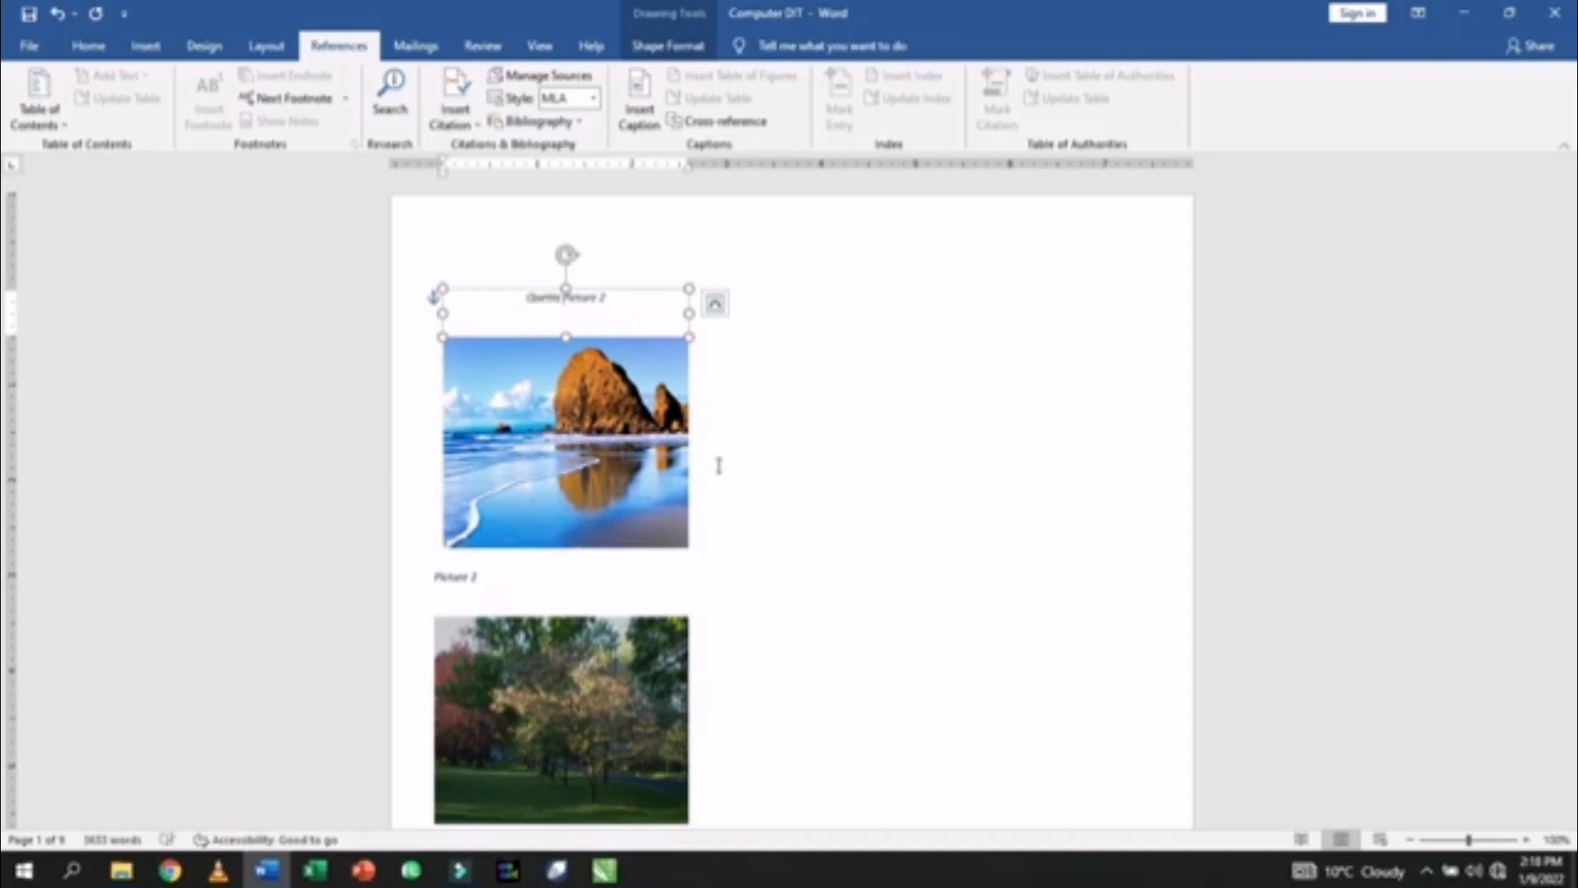
pyautogui.click(769, 411)
# - Make the Quetta caption larger and bold, apply Heading 1, and centre it
pyautogui.click(616, 305)
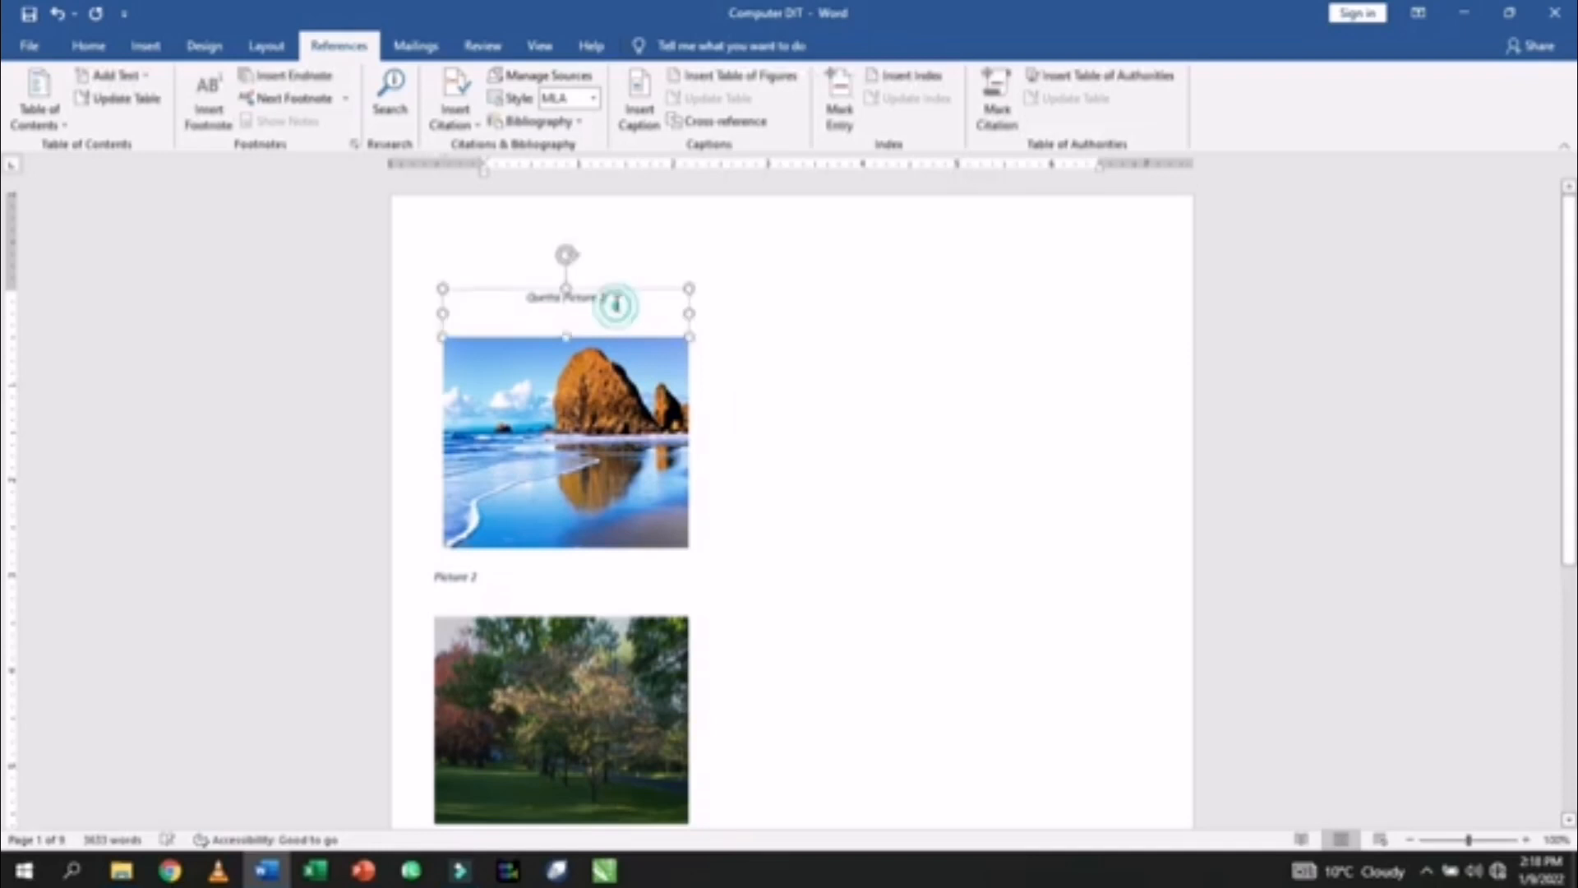
pyautogui.moveTo(627, 303); pyautogui.dragTo(504, 297)
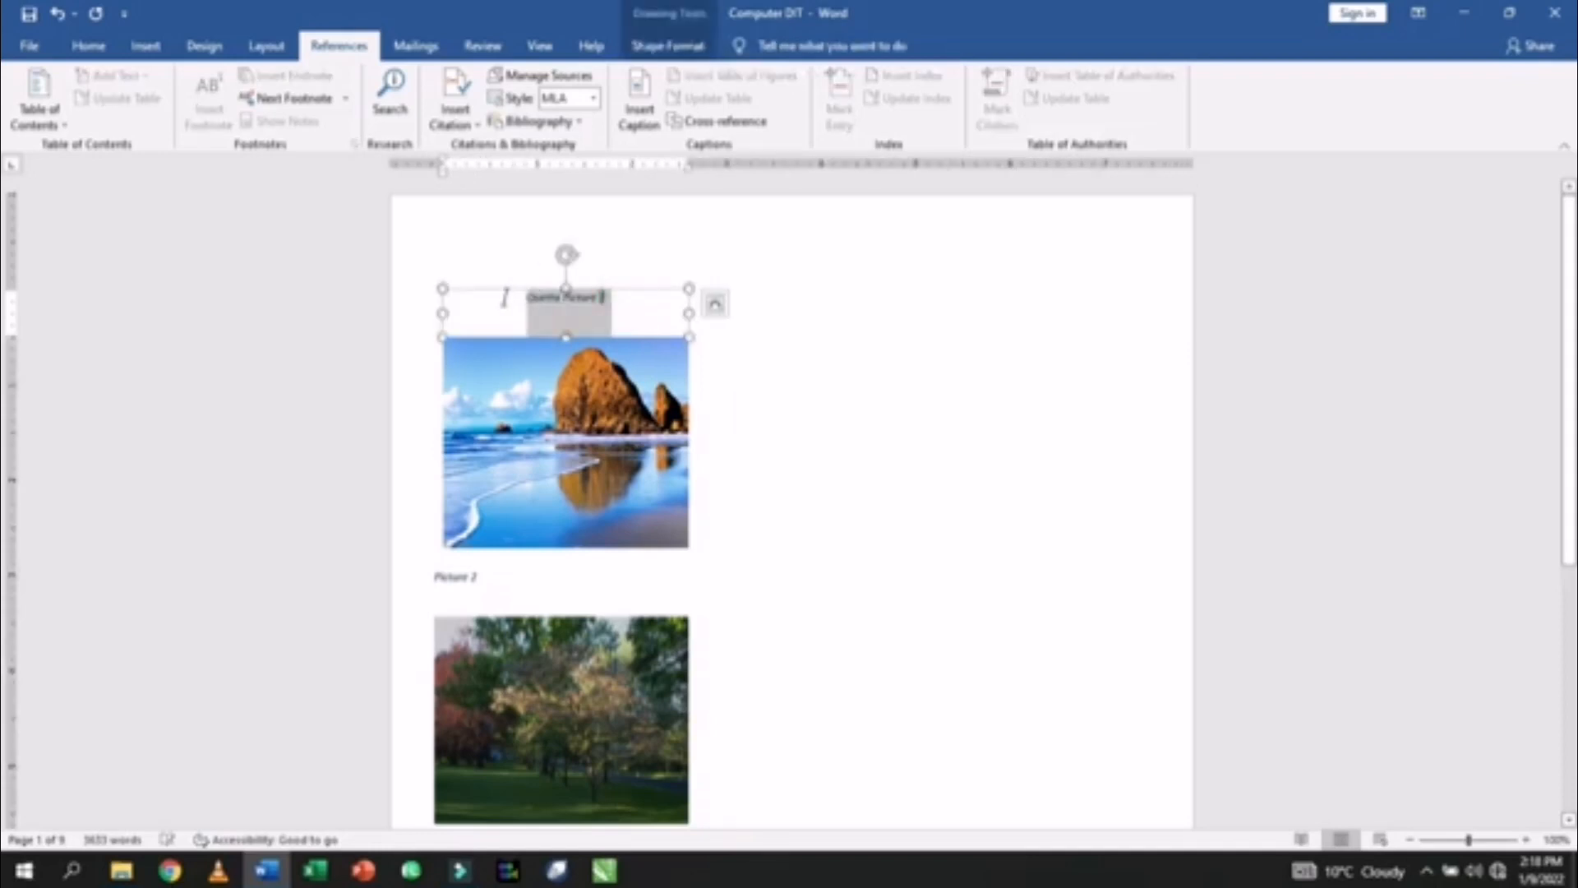
pyautogui.hotkey('ctrl', ']')
pyautogui.hotkey('ctrl', ']')
pyautogui.hotkey('ctrl', ']')
pyautogui.hotkey('ctrl', ']')
pyautogui.hotkey('ctrl', ']')
pyautogui.hotkey('ctrl', ']')
pyautogui.hotkey('ctrl', ']')
pyautogui.hotkey('ctrl', ']')
pyautogui.hotkey('ctrl', ']')
pyautogui.hotkey('ctrl', ']')
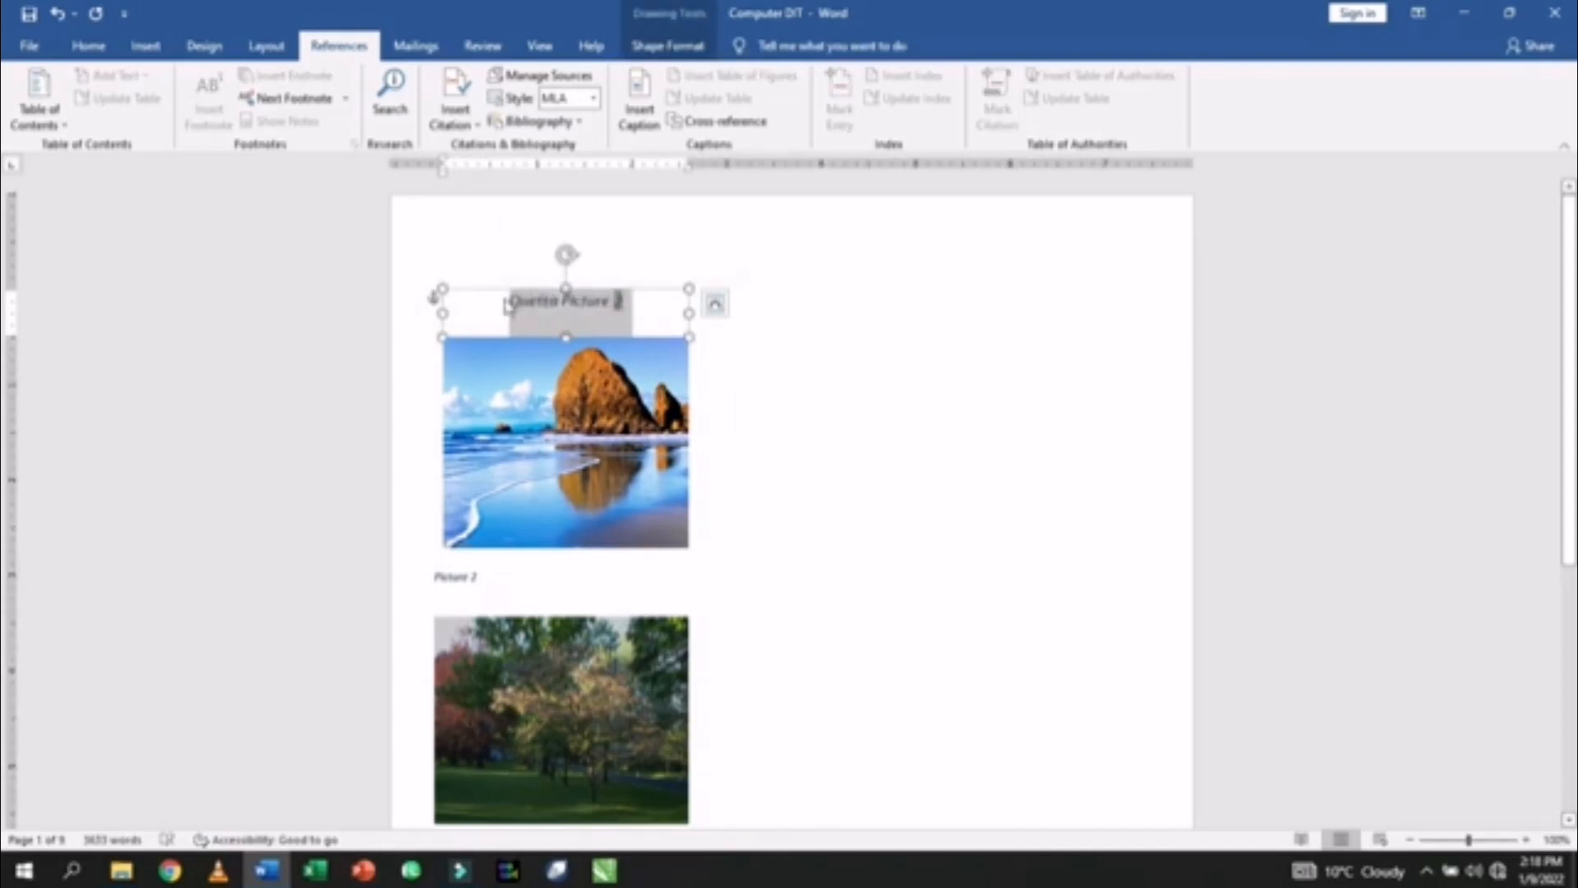
pyautogui.hotkey('ctrl', ']')
pyautogui.hotkey('ctrl', 'b')
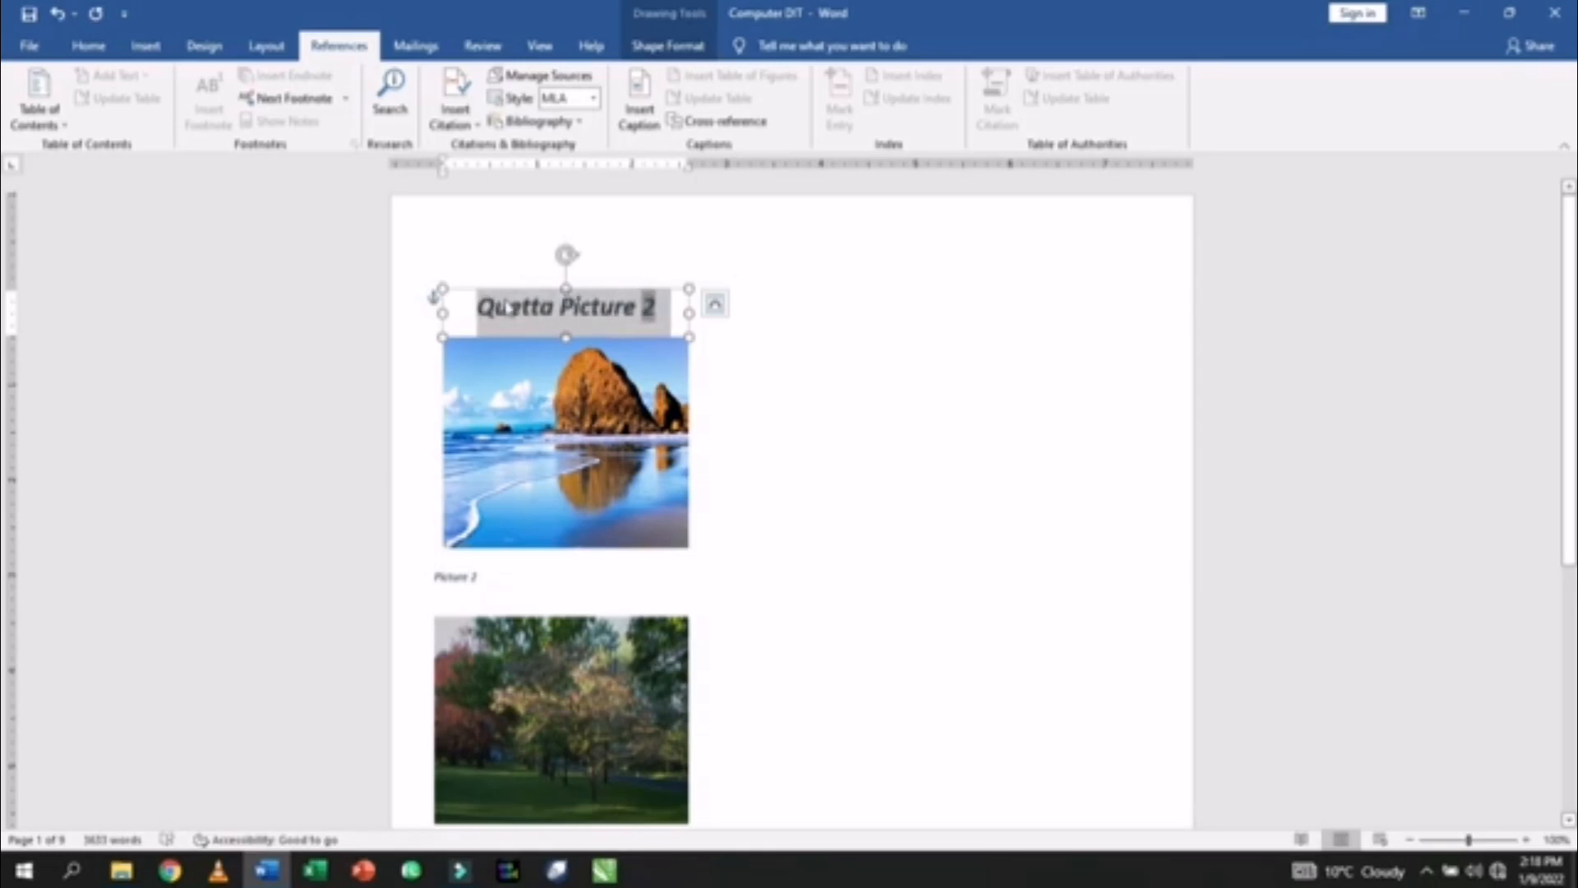
pyautogui.hotkey('ctrl', 'alt', '1')
pyautogui.hotkey('ctrl', 'e')
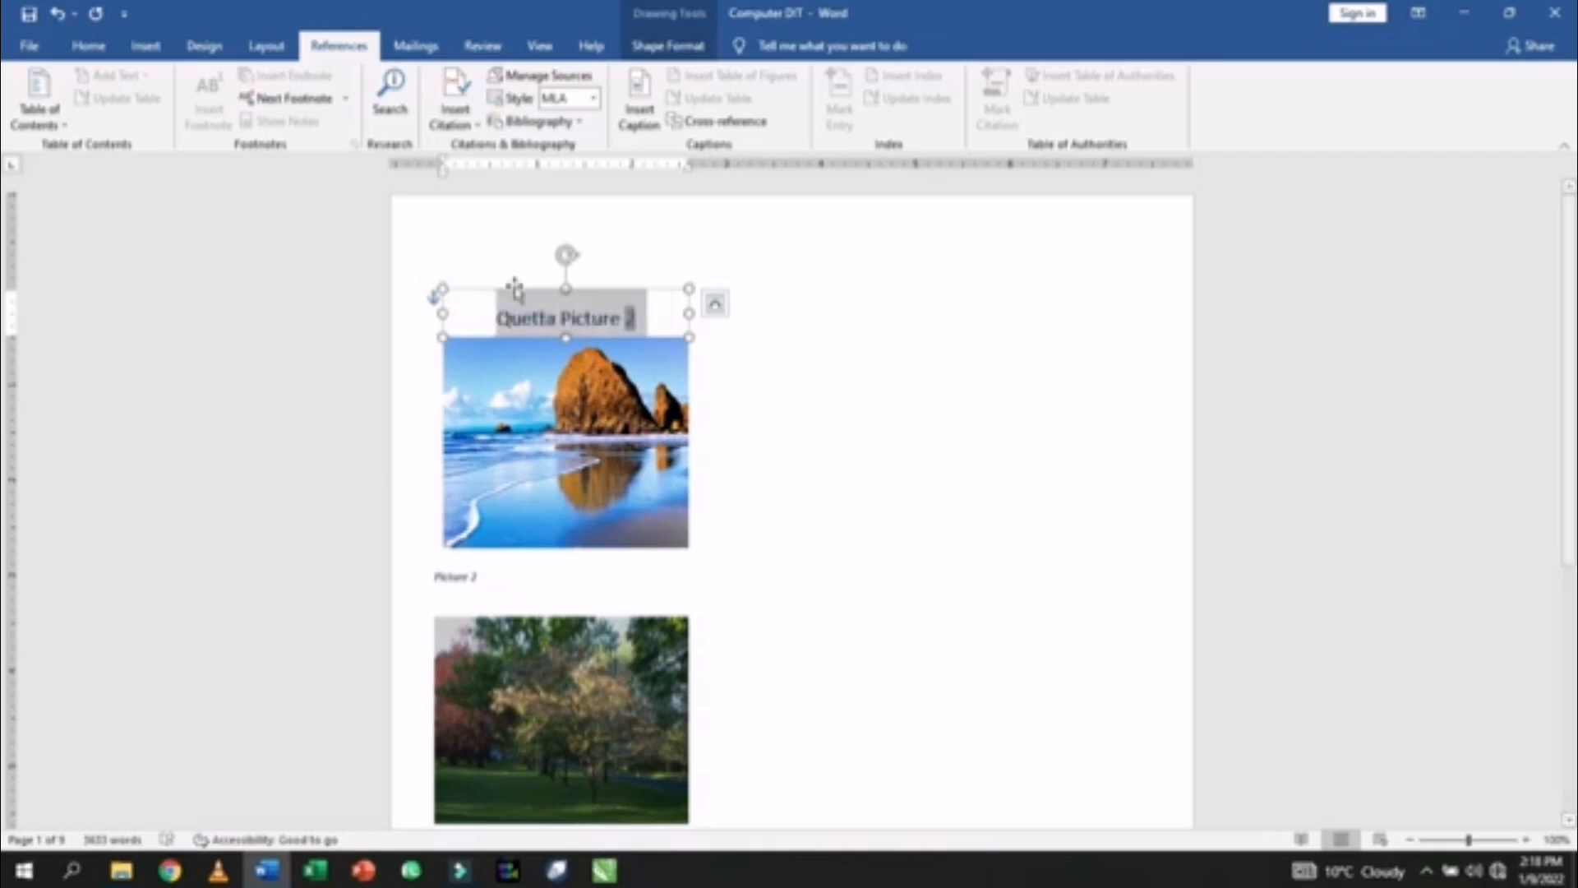
pyautogui.click(787, 390)
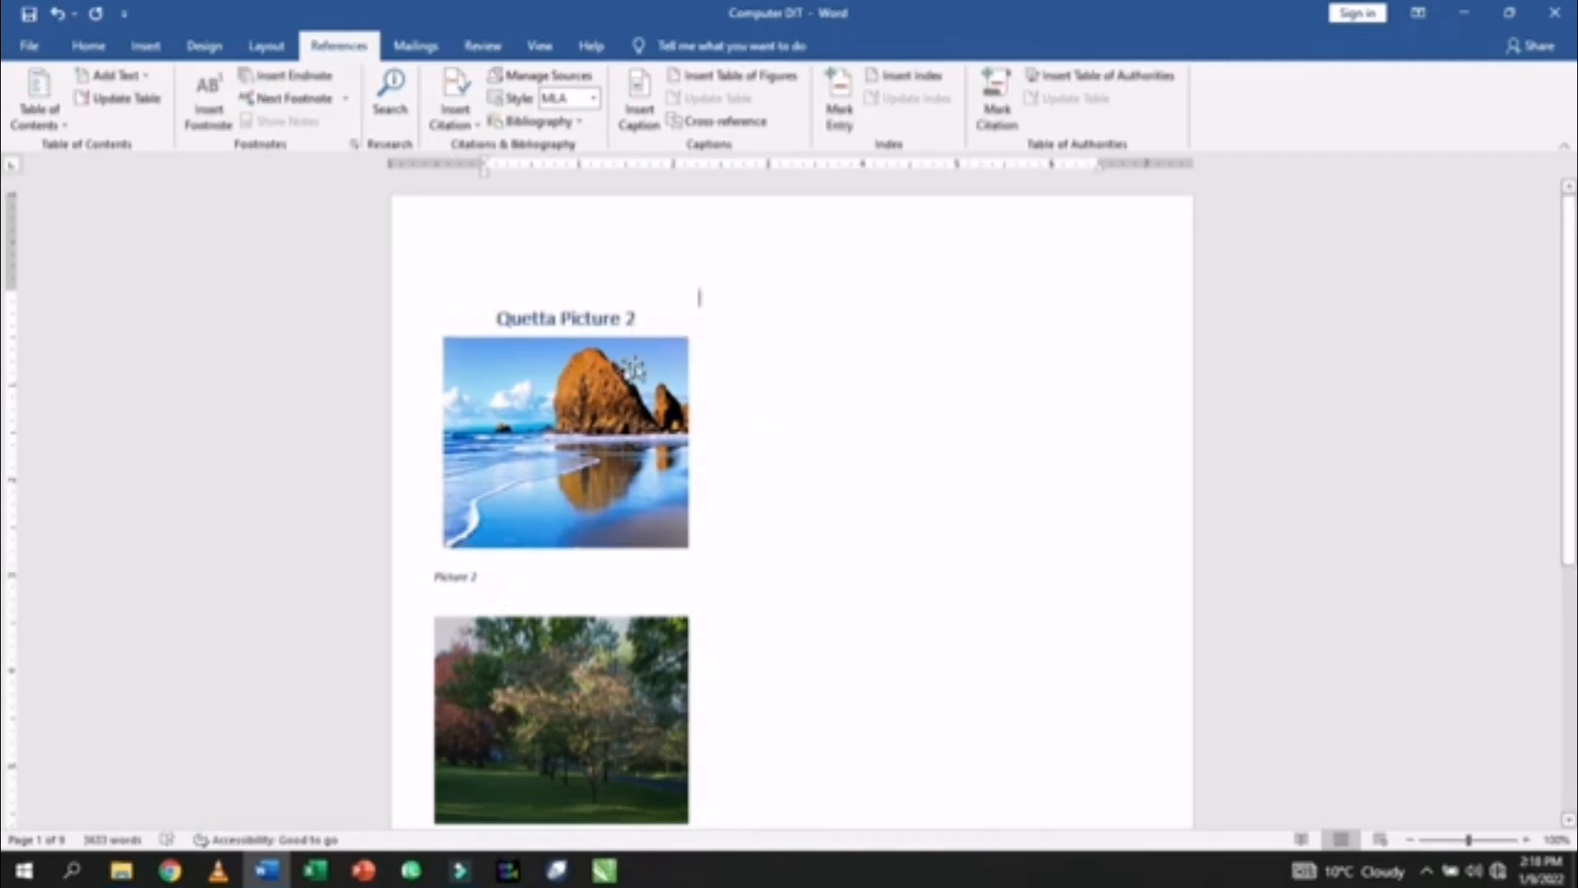
# - Add 'Lahore' before 'Picture 2' in the second photo's caption
pyautogui.click(649, 318)
pyautogui.moveTo(649, 318); pyautogui.dragTo(514, 324)
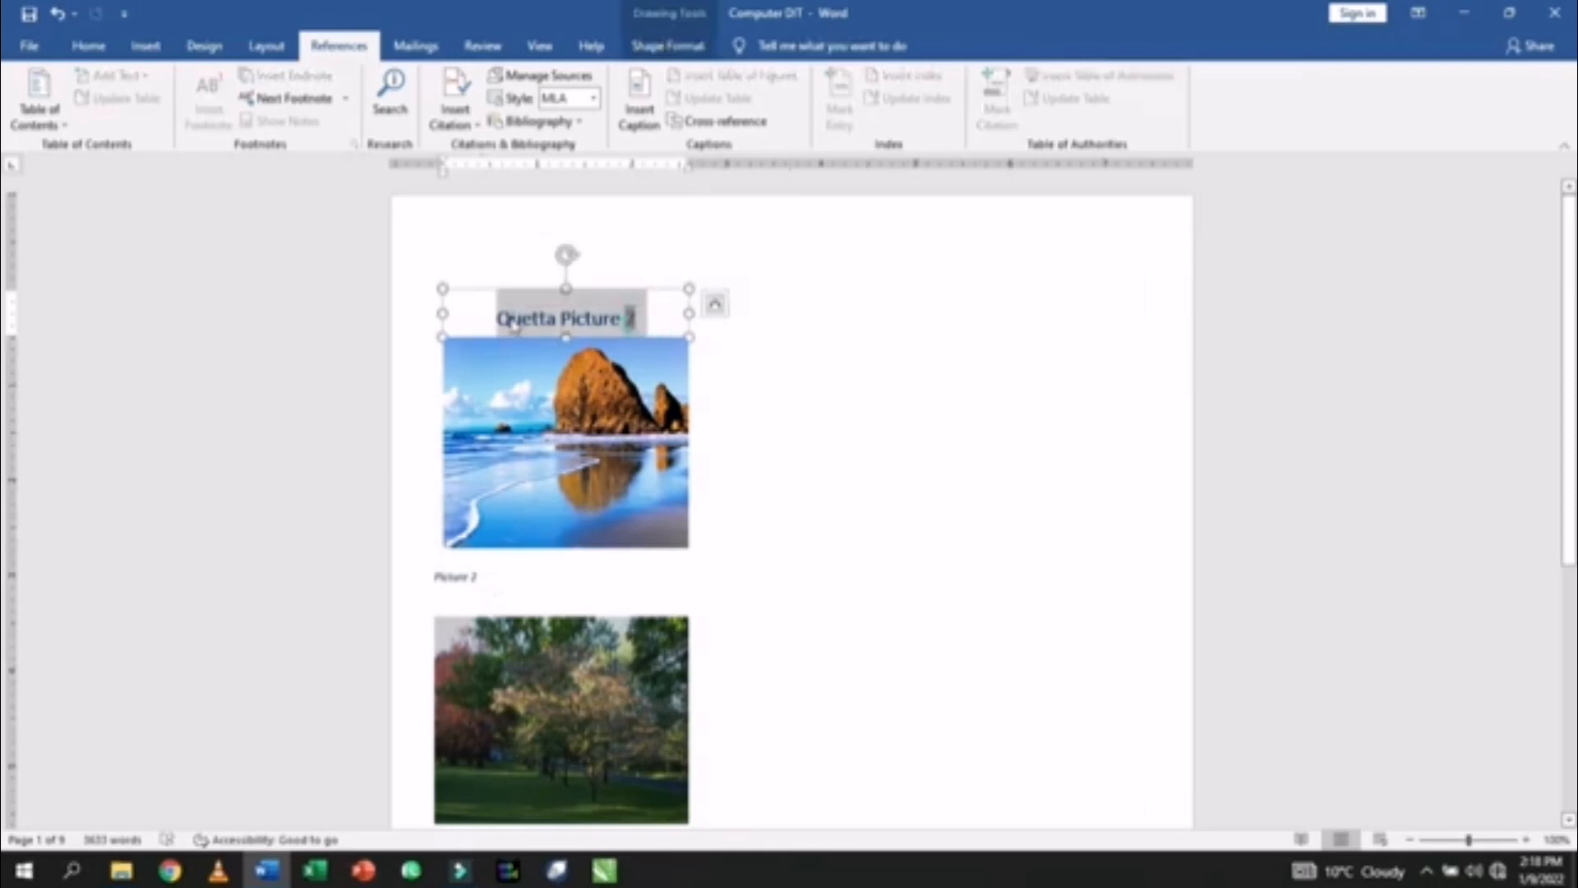
pyautogui.scroll(-2, 575, 522)
pyautogui.click(485, 490)
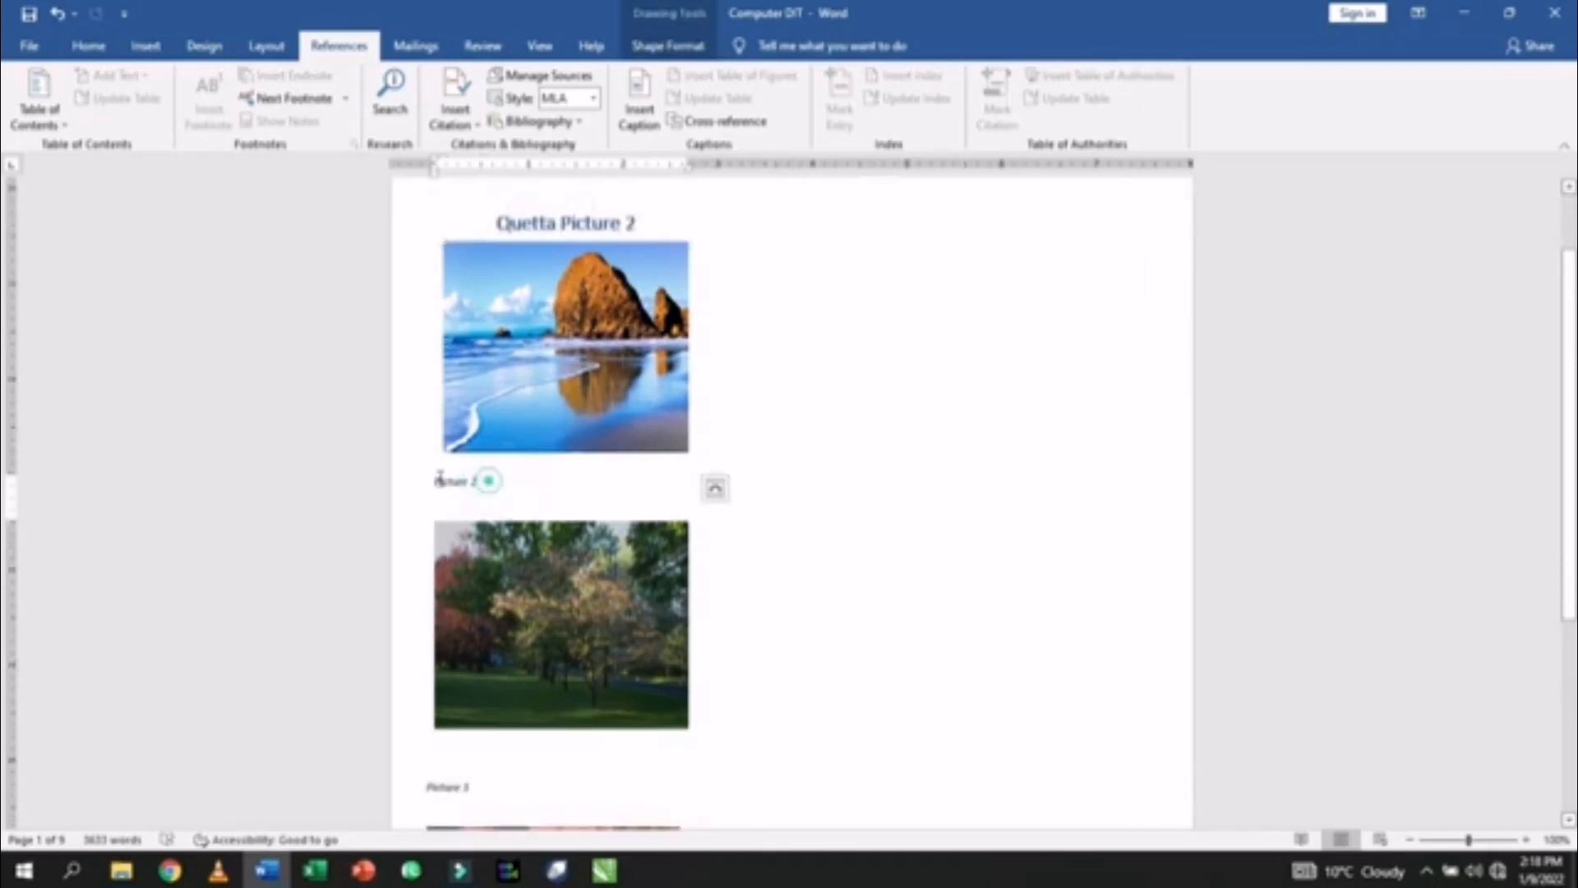
pyautogui.click(397, 483)
pyautogui.hotkey('ctrl', 'z')
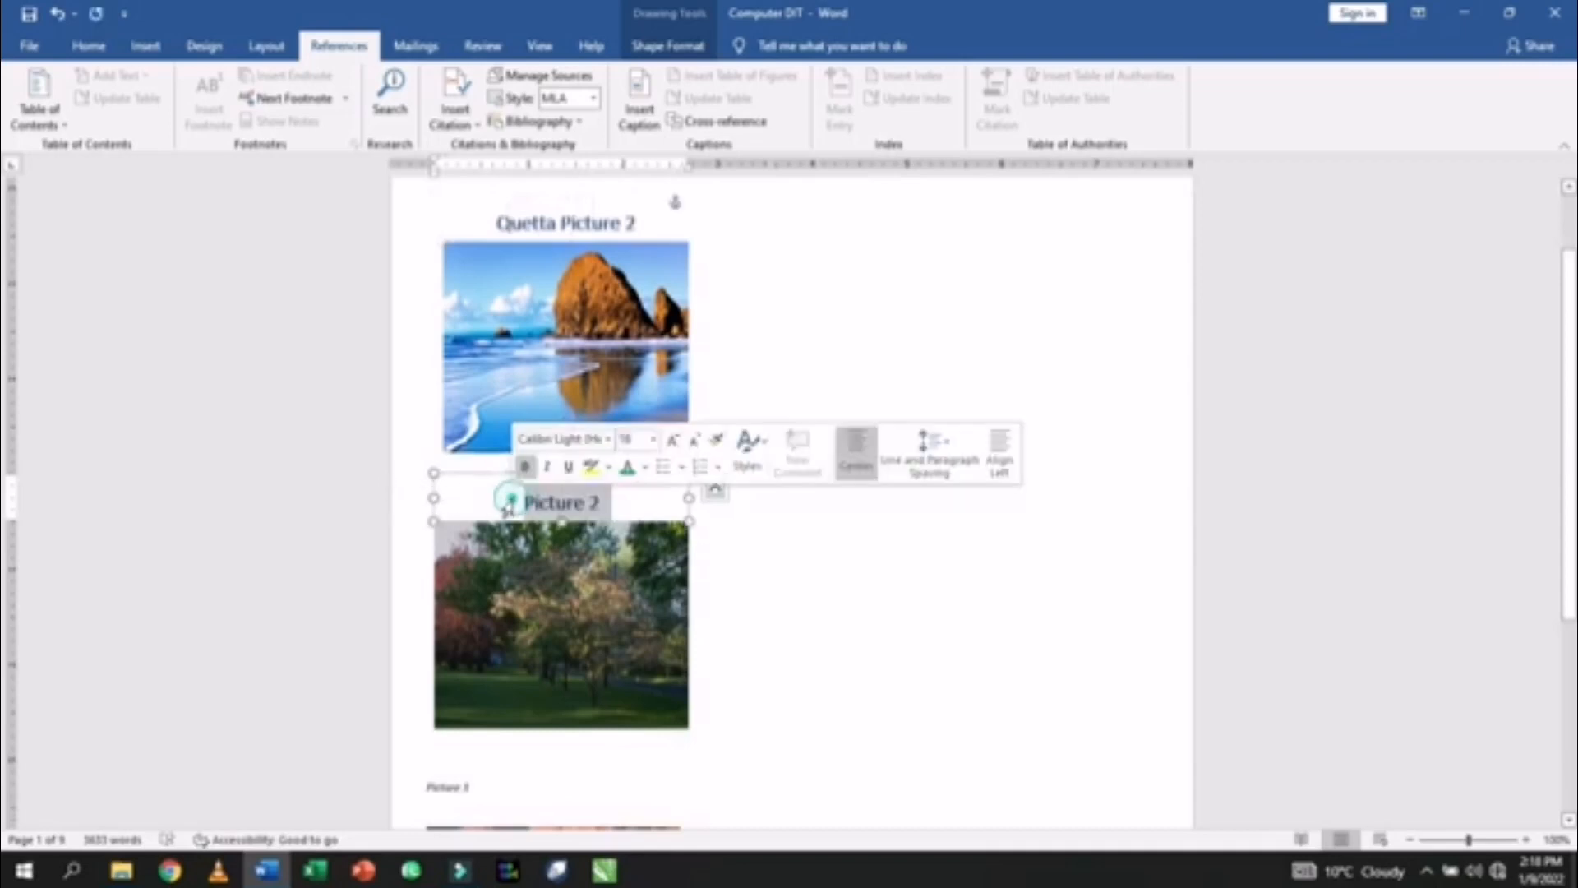
pyautogui.click(526, 506)
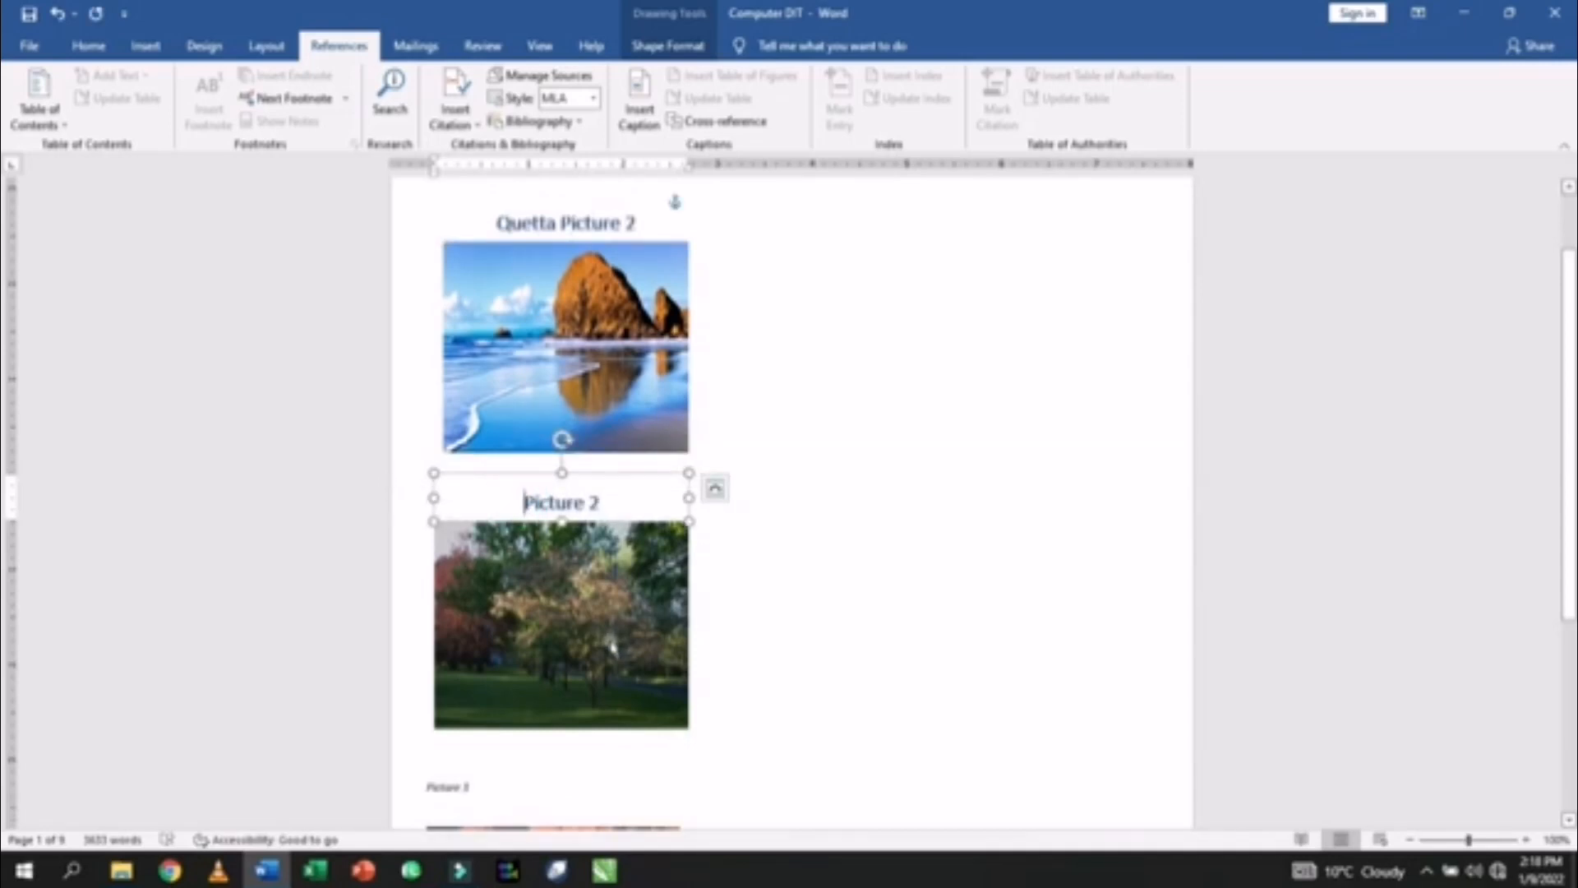
pyautogui.write('L')
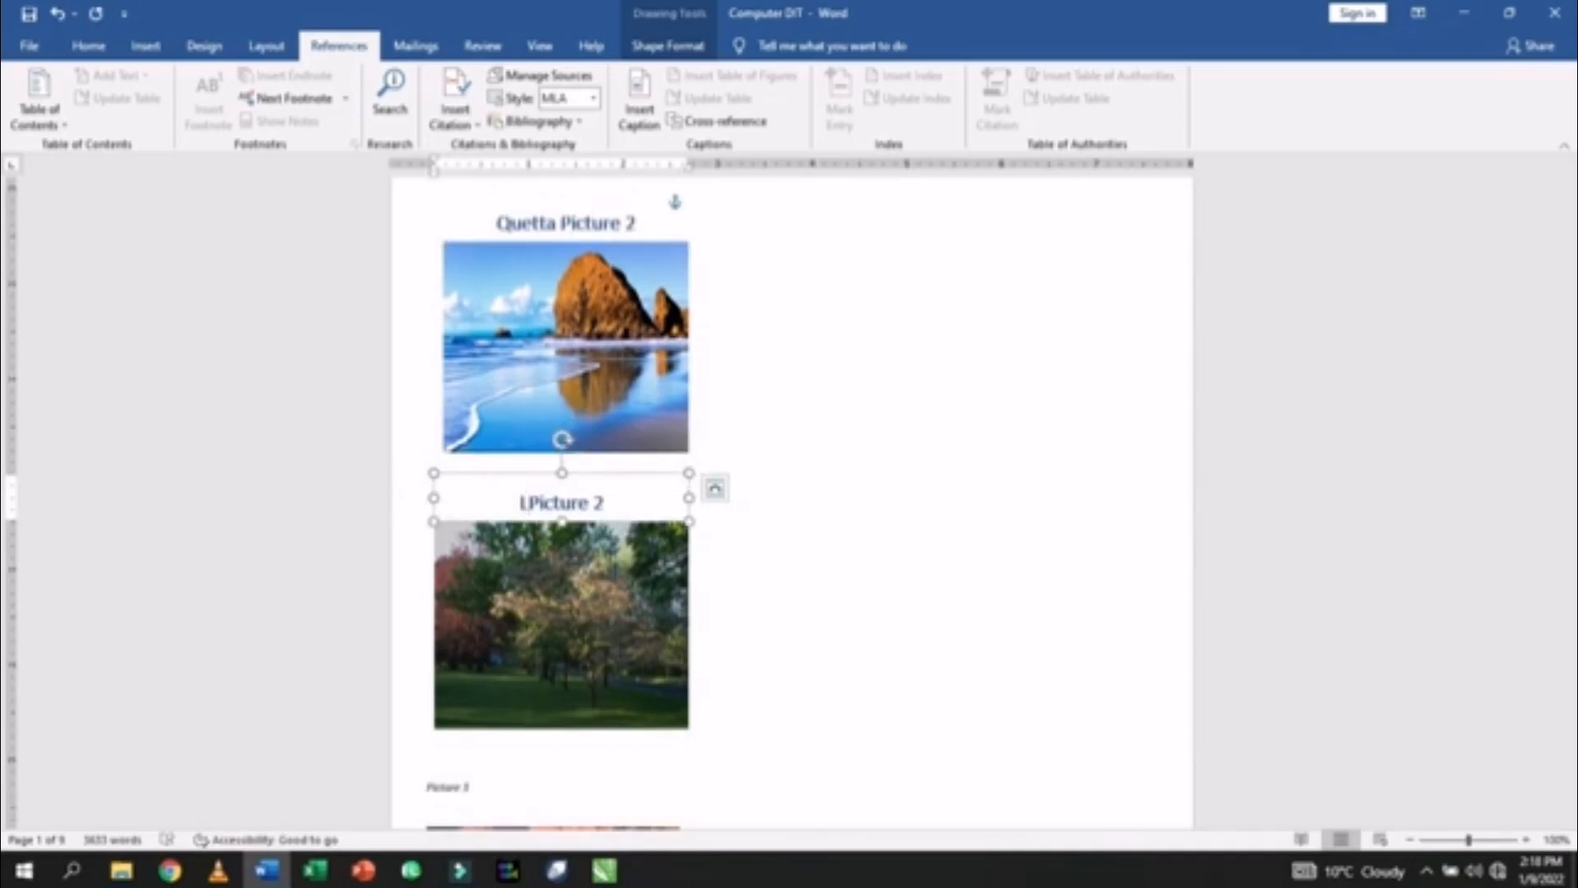
pyautogui.write('ahore')
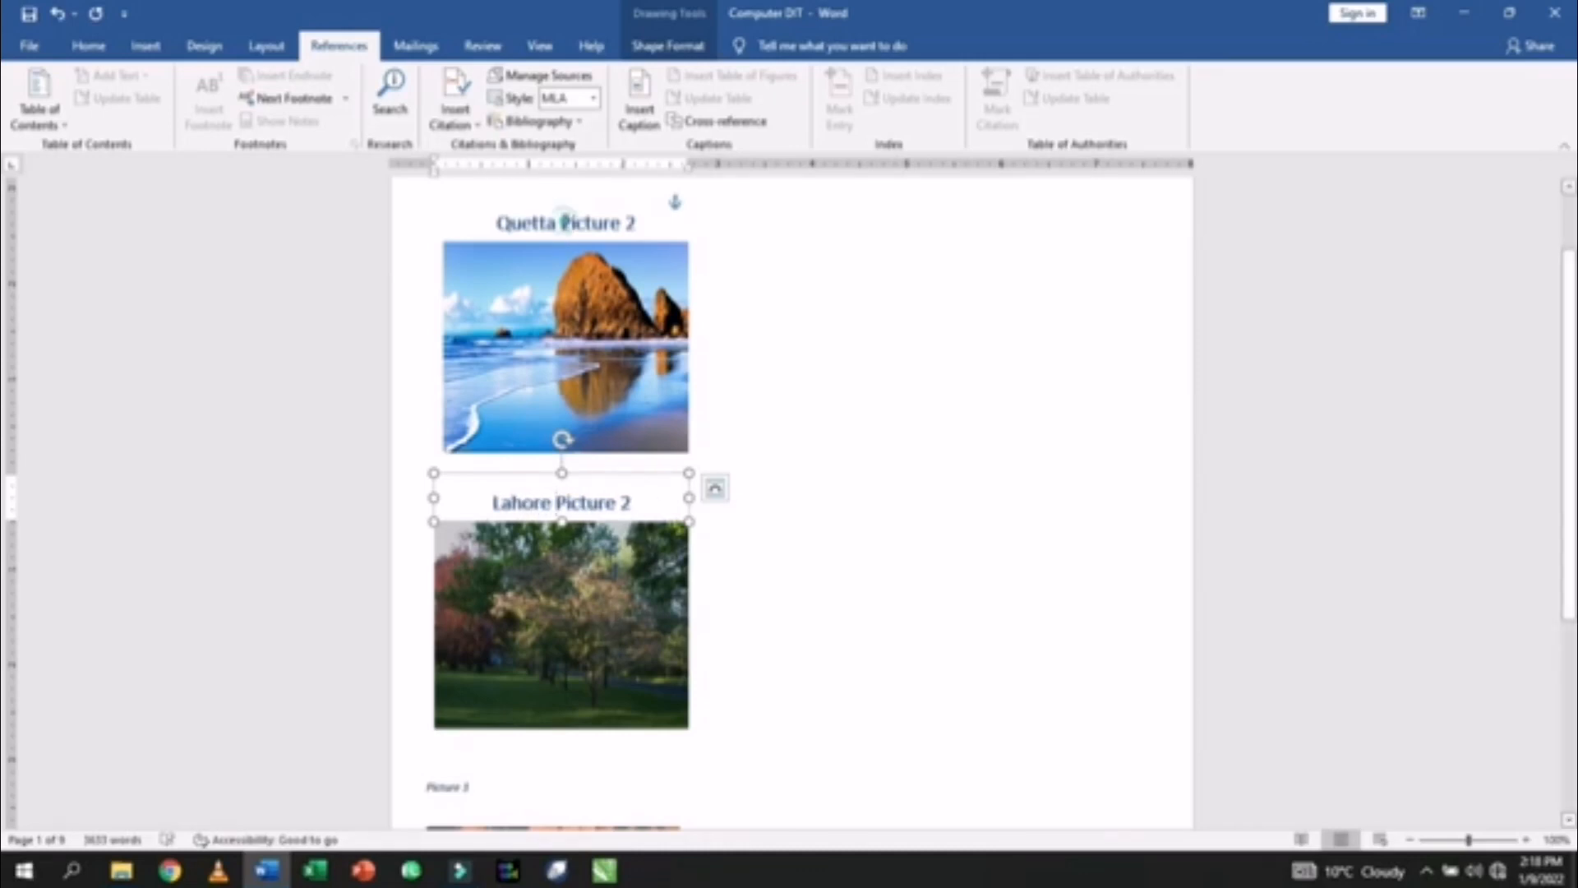
# - Put brackets around the picture numbers in the Quetta and Lahore captions
pyautogui.click(563, 222)
pyautogui.write('(')
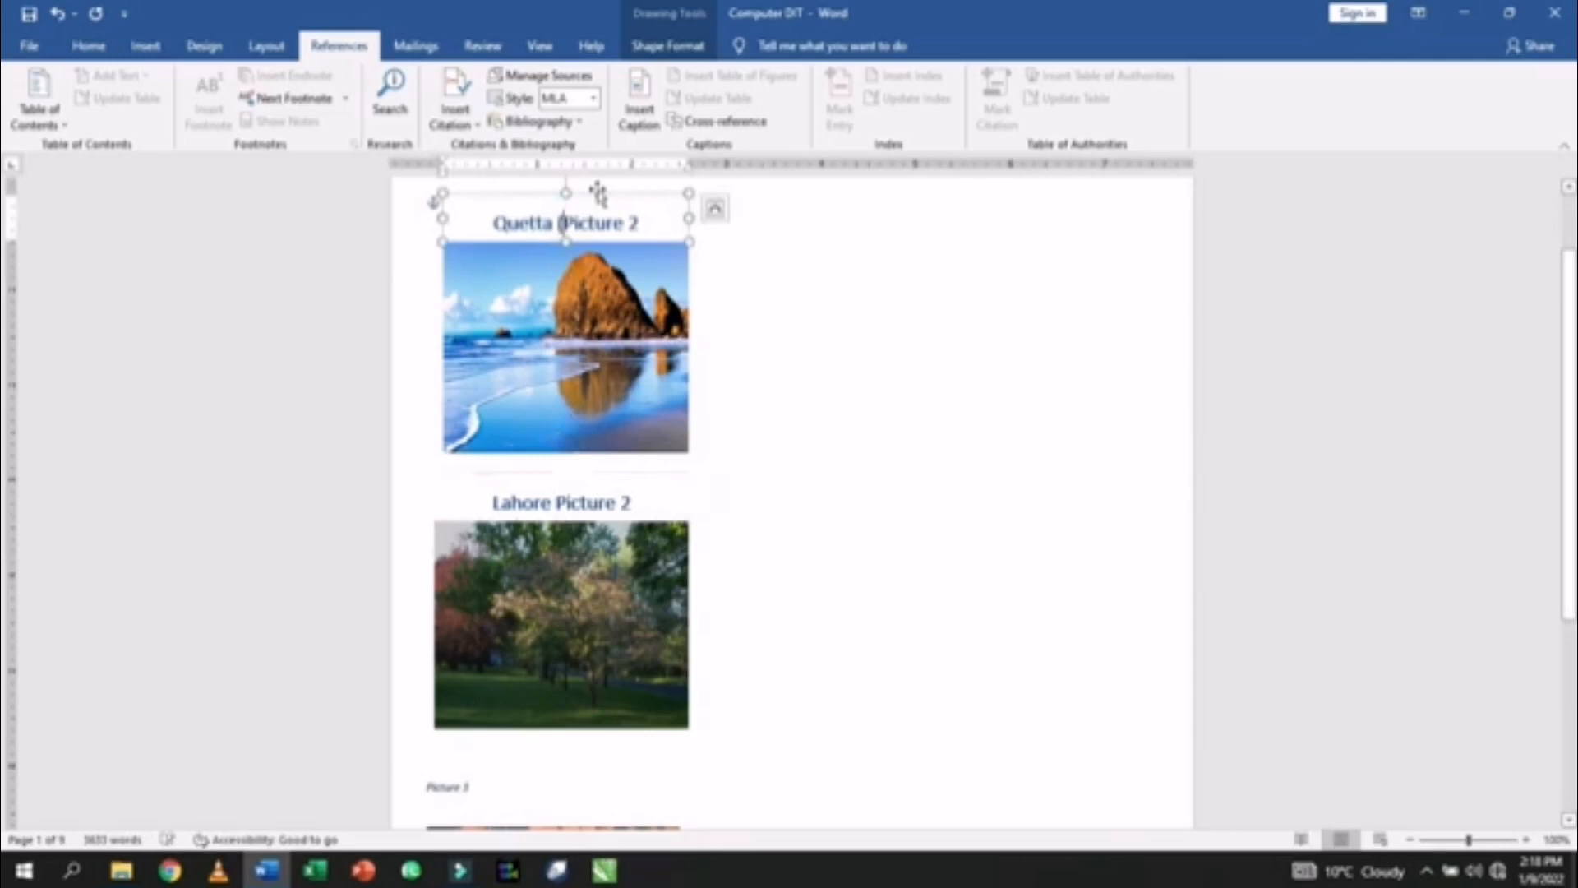
pyautogui.click(646, 220)
pyautogui.write(')')
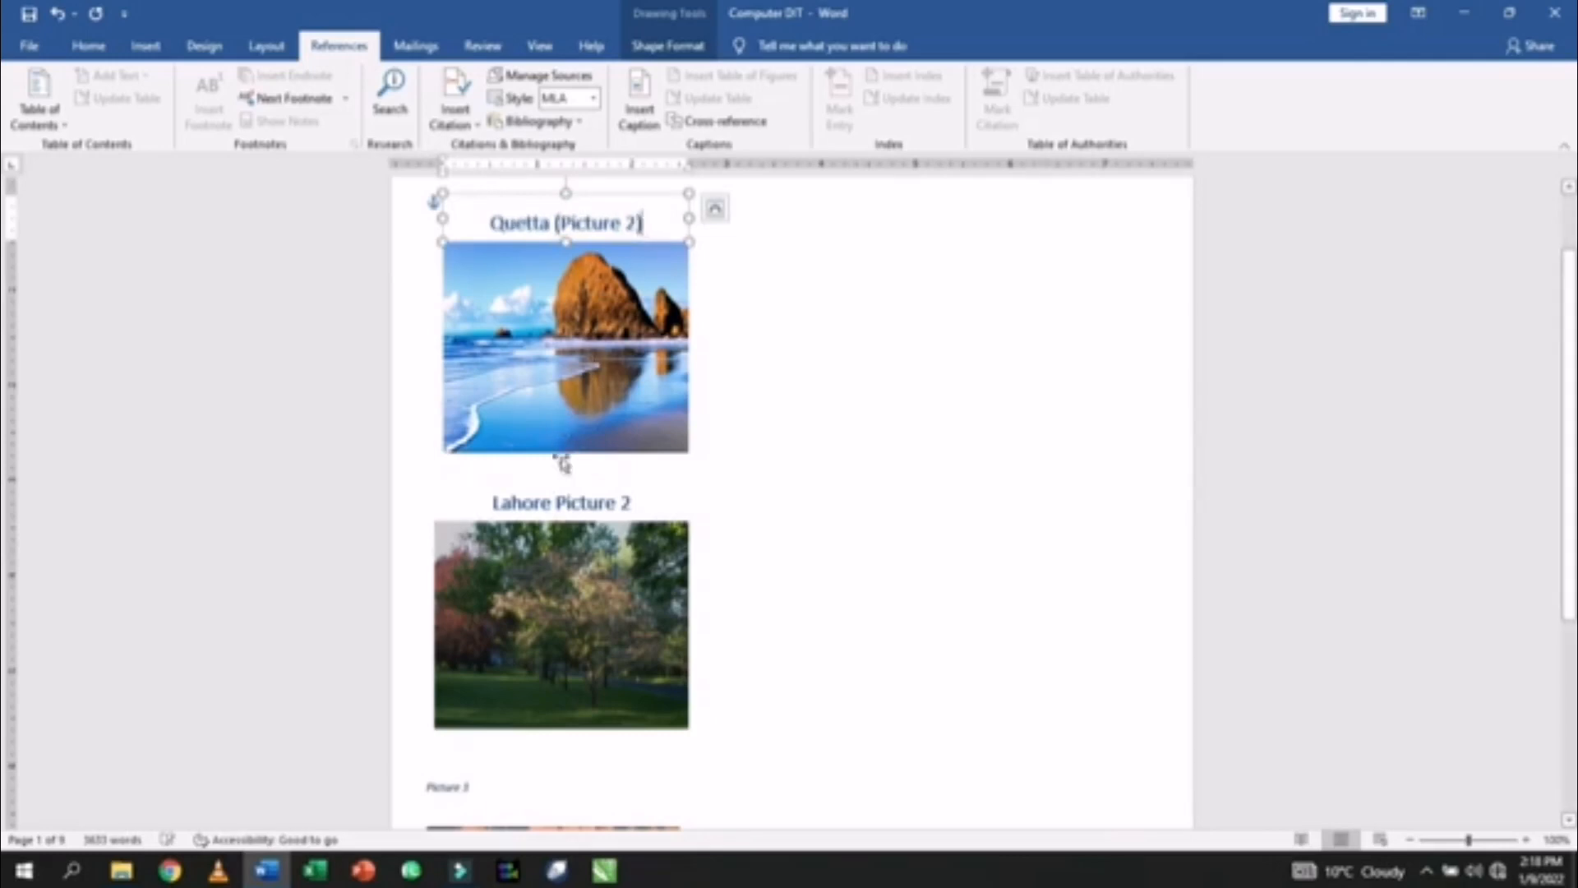
pyautogui.click(557, 503)
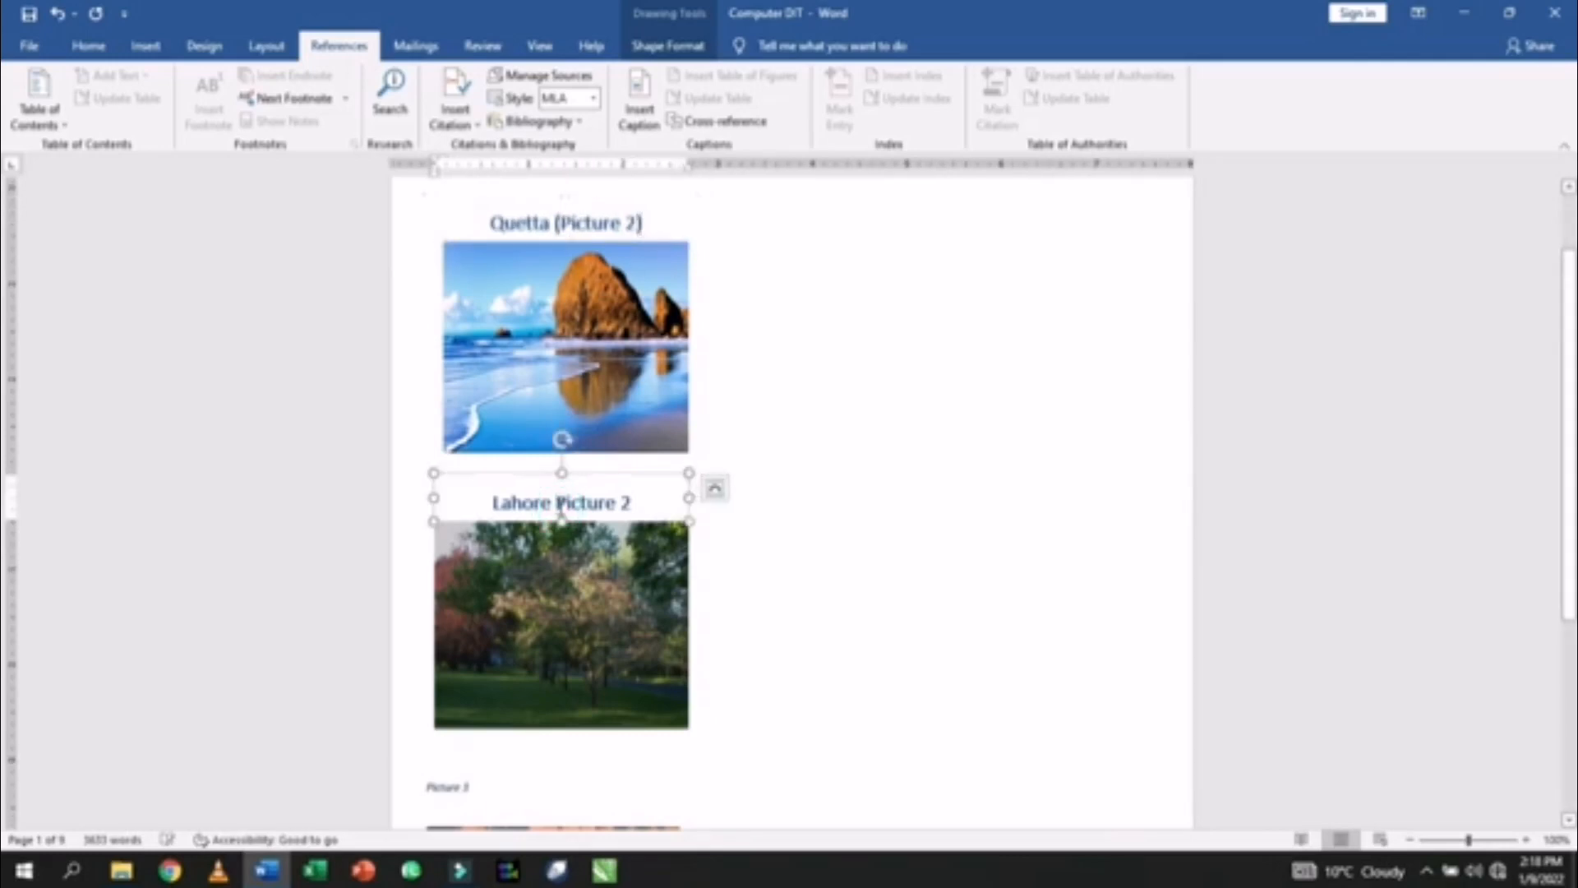
pyautogui.write('(')
pyautogui.click(635, 502)
pyautogui.write(')')
# - Format the Picture 3 caption like the others and change it to 'Peshawar (Picture 3)'
pyautogui.scroll(-4, 460, 653)
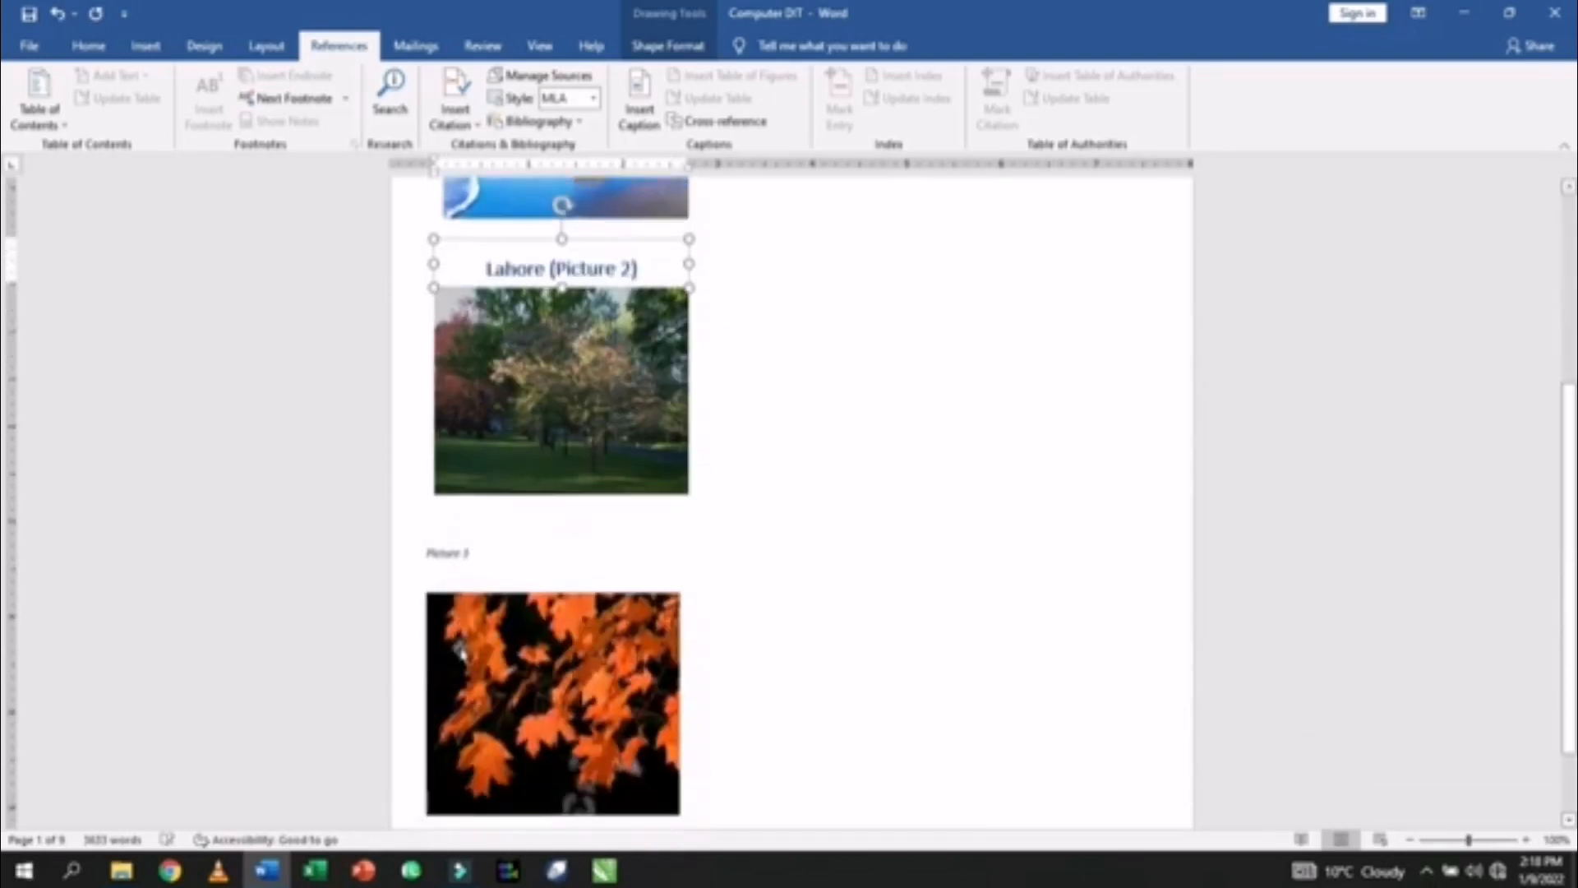
pyautogui.scroll(-2, 460, 653)
pyautogui.click(486, 453)
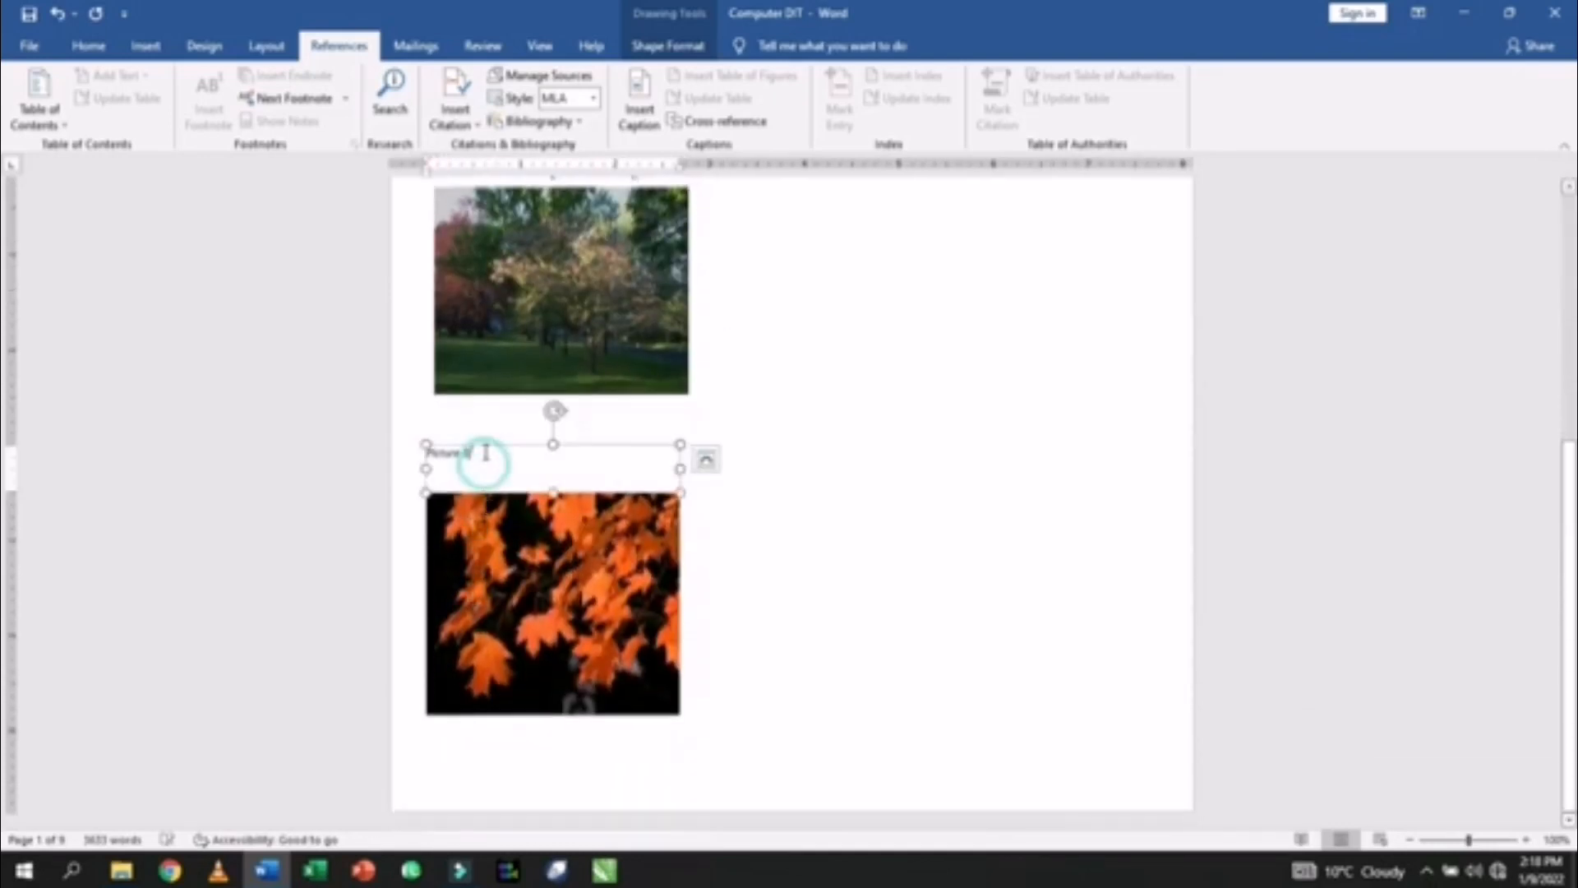
pyautogui.moveTo(484, 451); pyautogui.dragTo(418, 442)
pyautogui.hotkey('ctrl', 'shift', 'v')
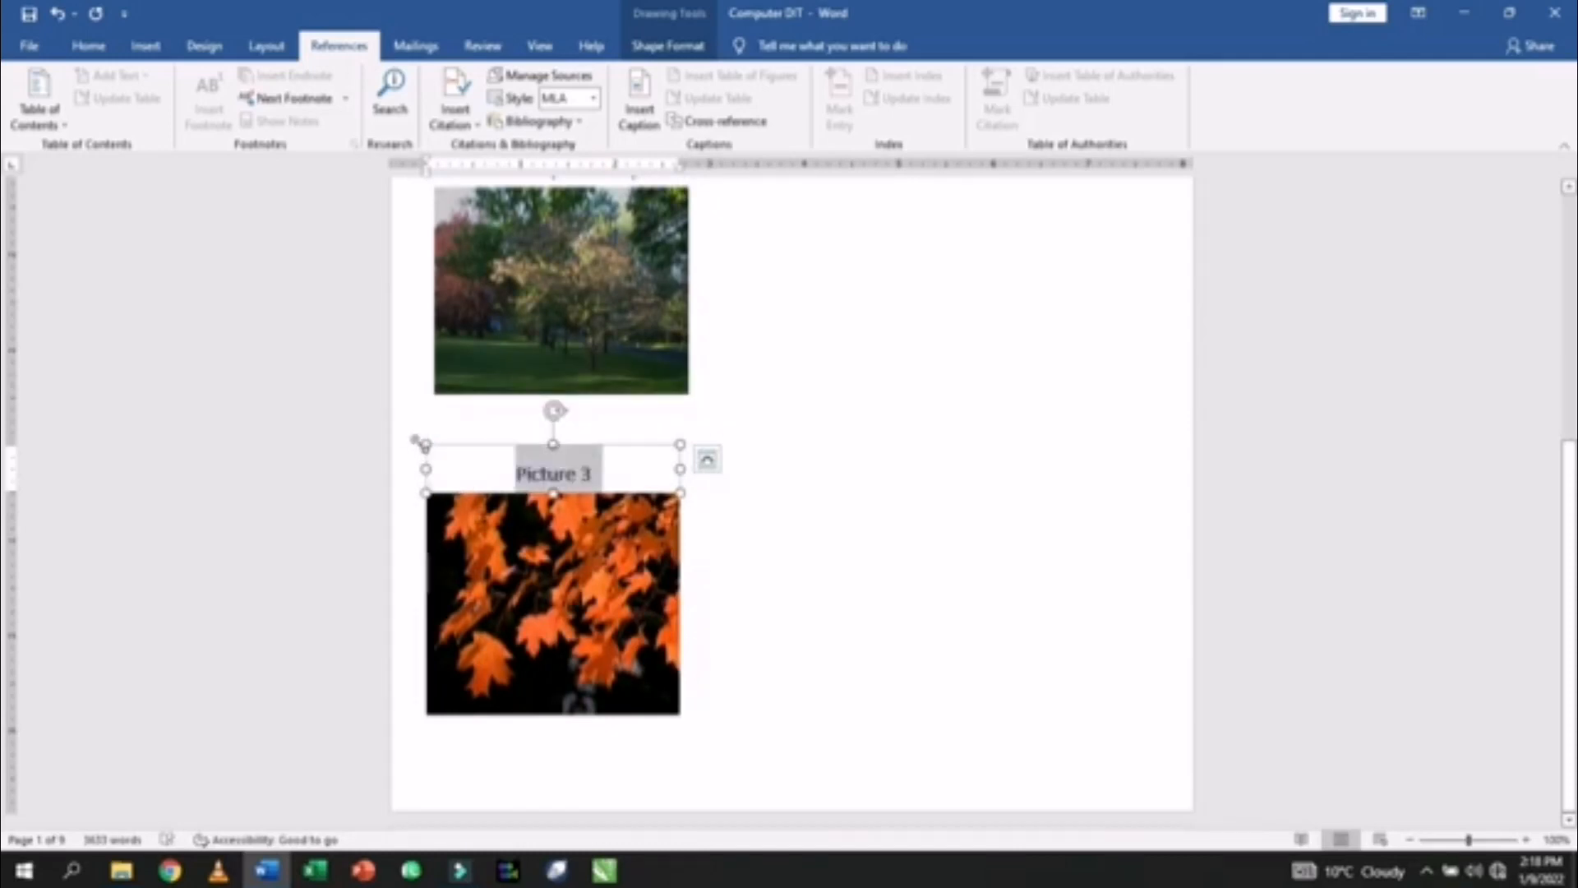
pyautogui.click(521, 473)
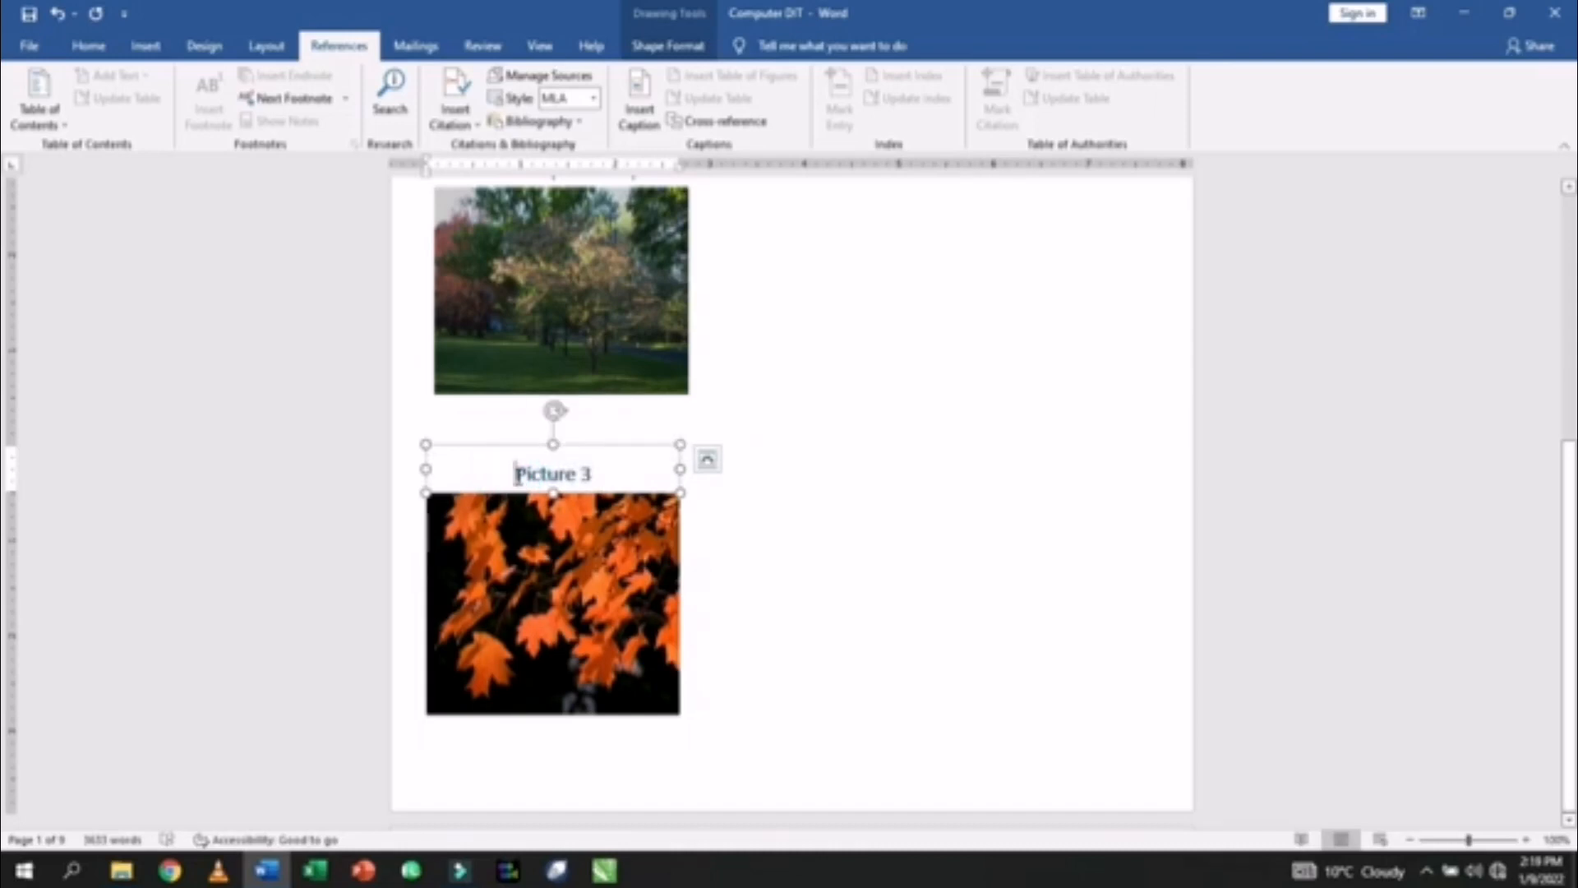
pyautogui.write('Pesha')
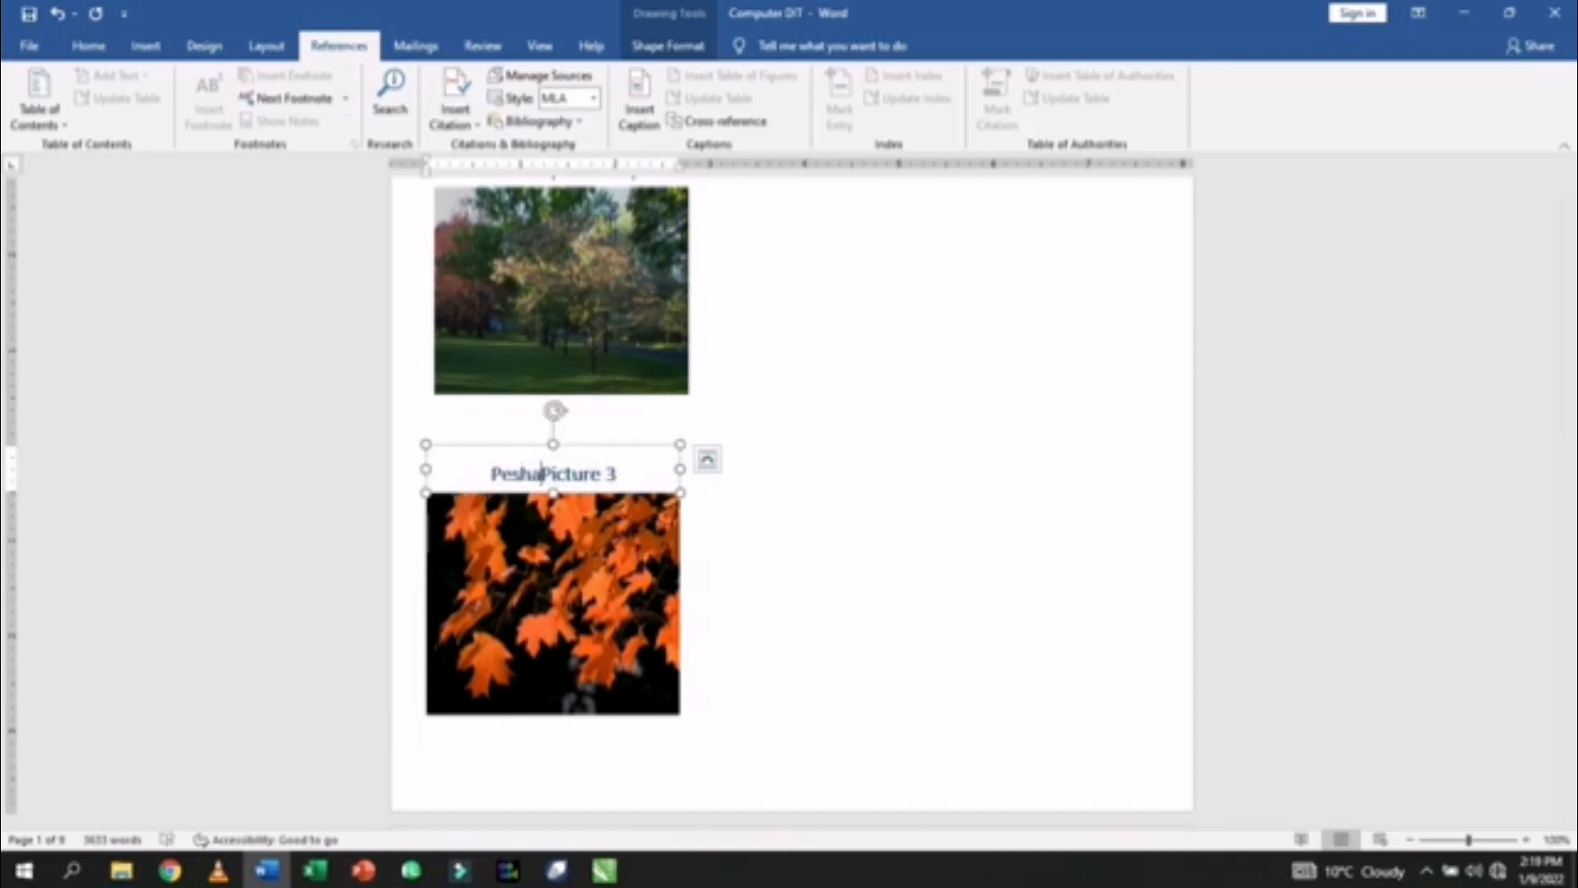
pyautogui.write('war')
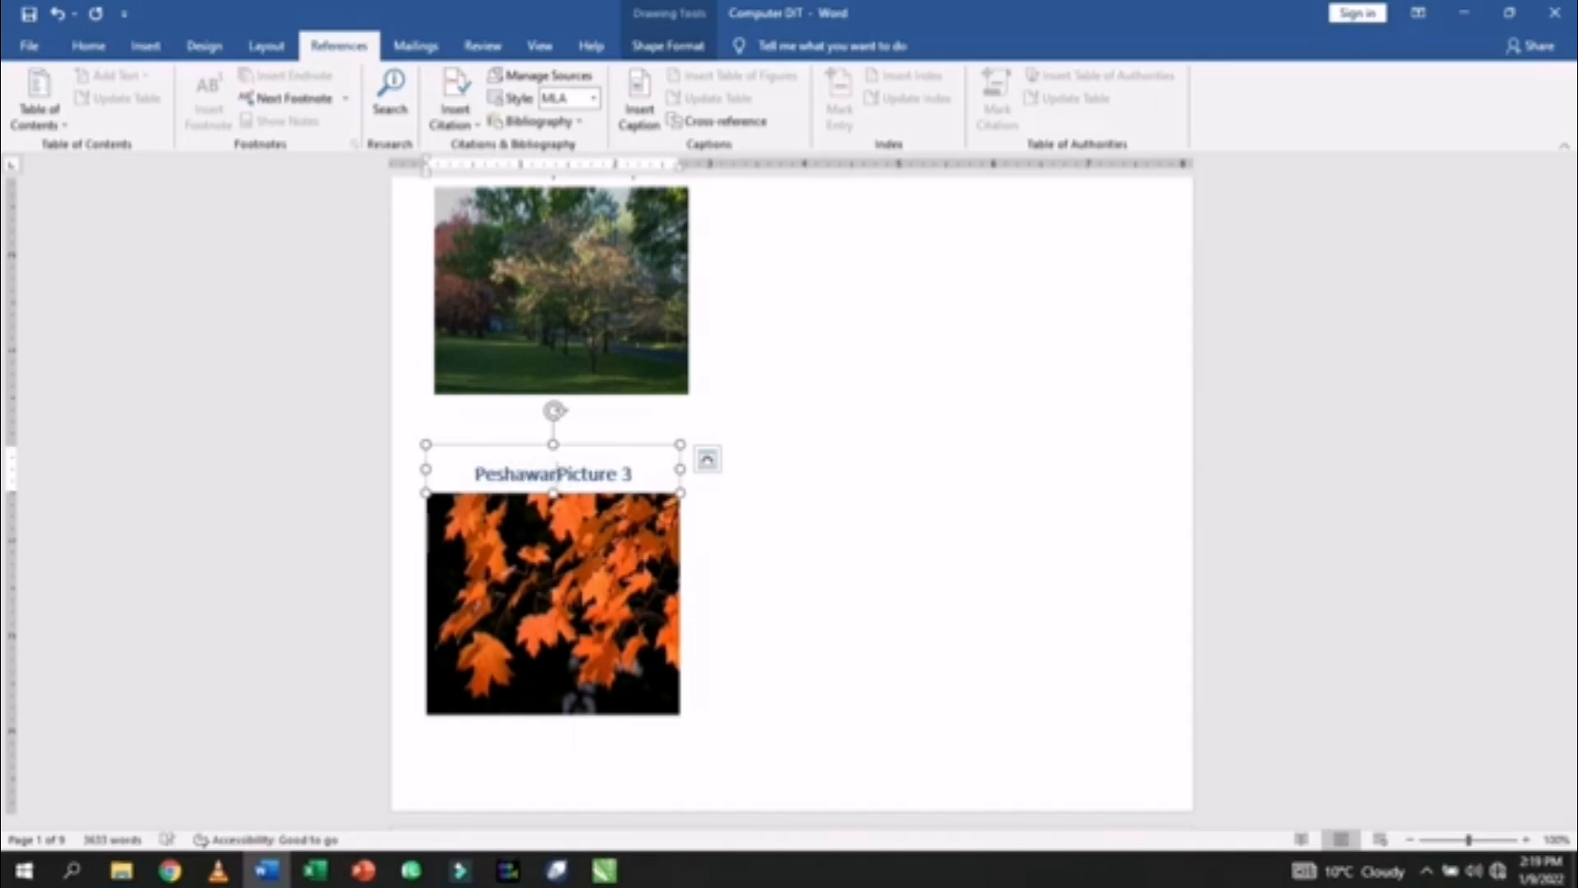
pyautogui.write(' (')
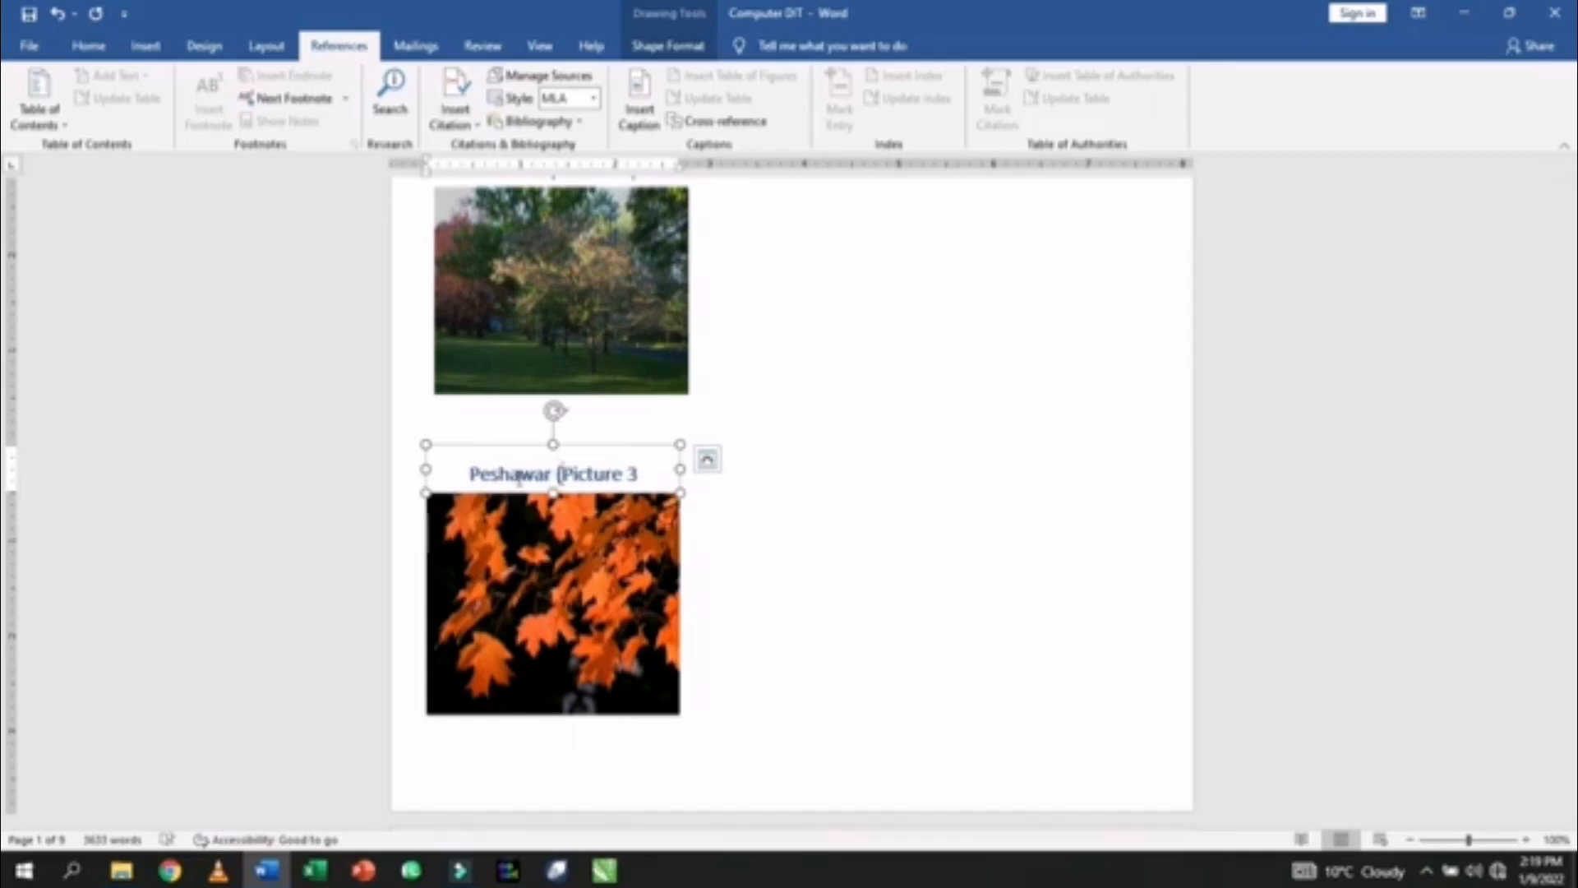
pyautogui.click(649, 477)
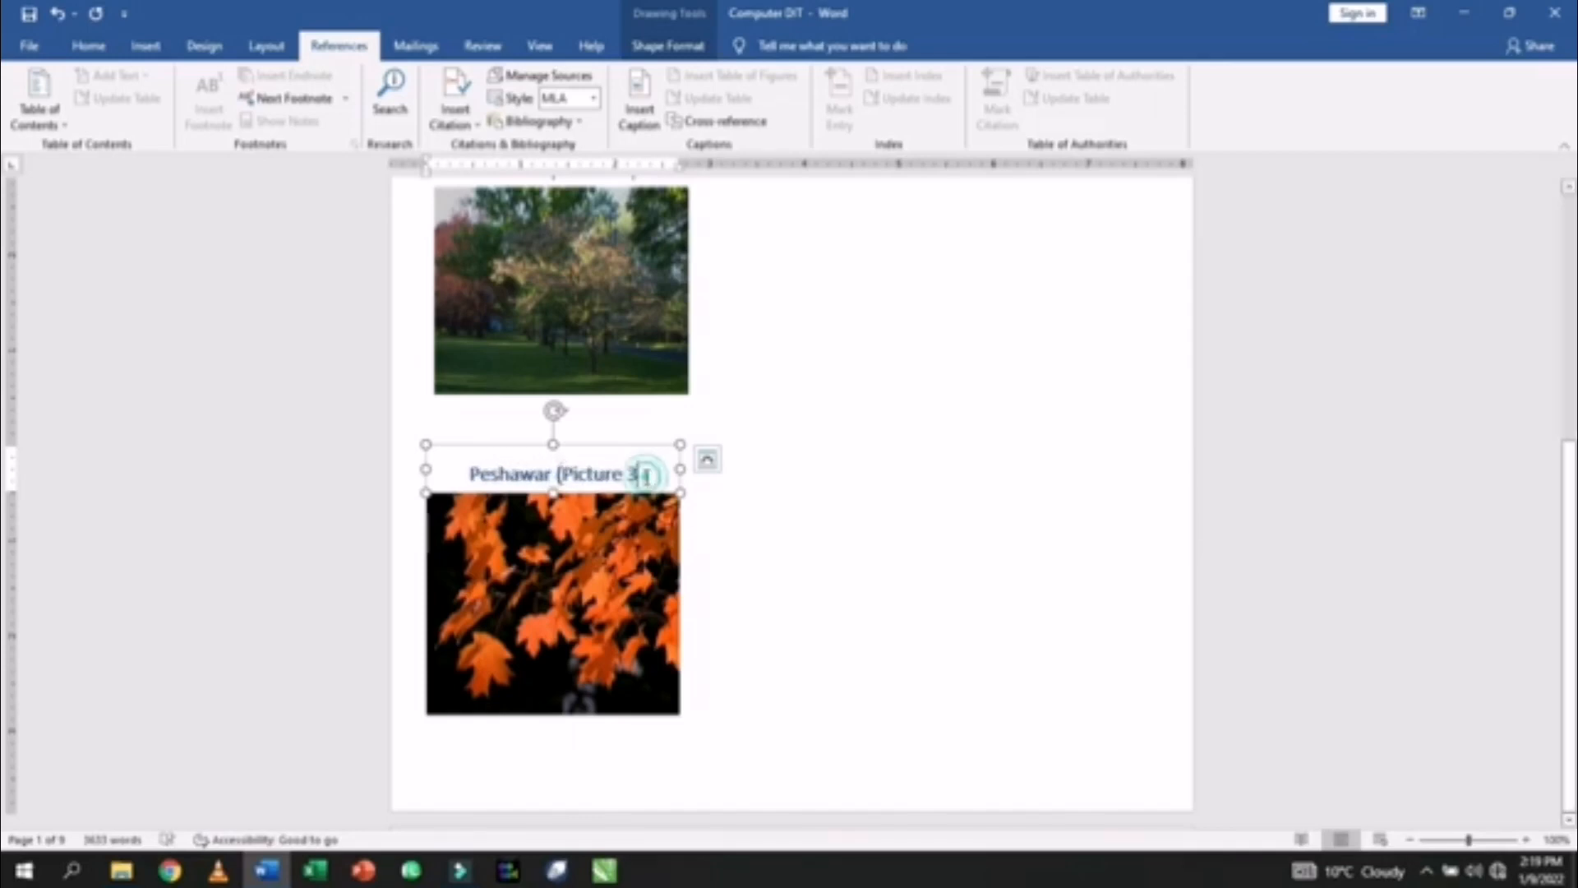
pyautogui.write(')')
pyautogui.click(814, 553)
pyautogui.scroll(5, 814, 553)
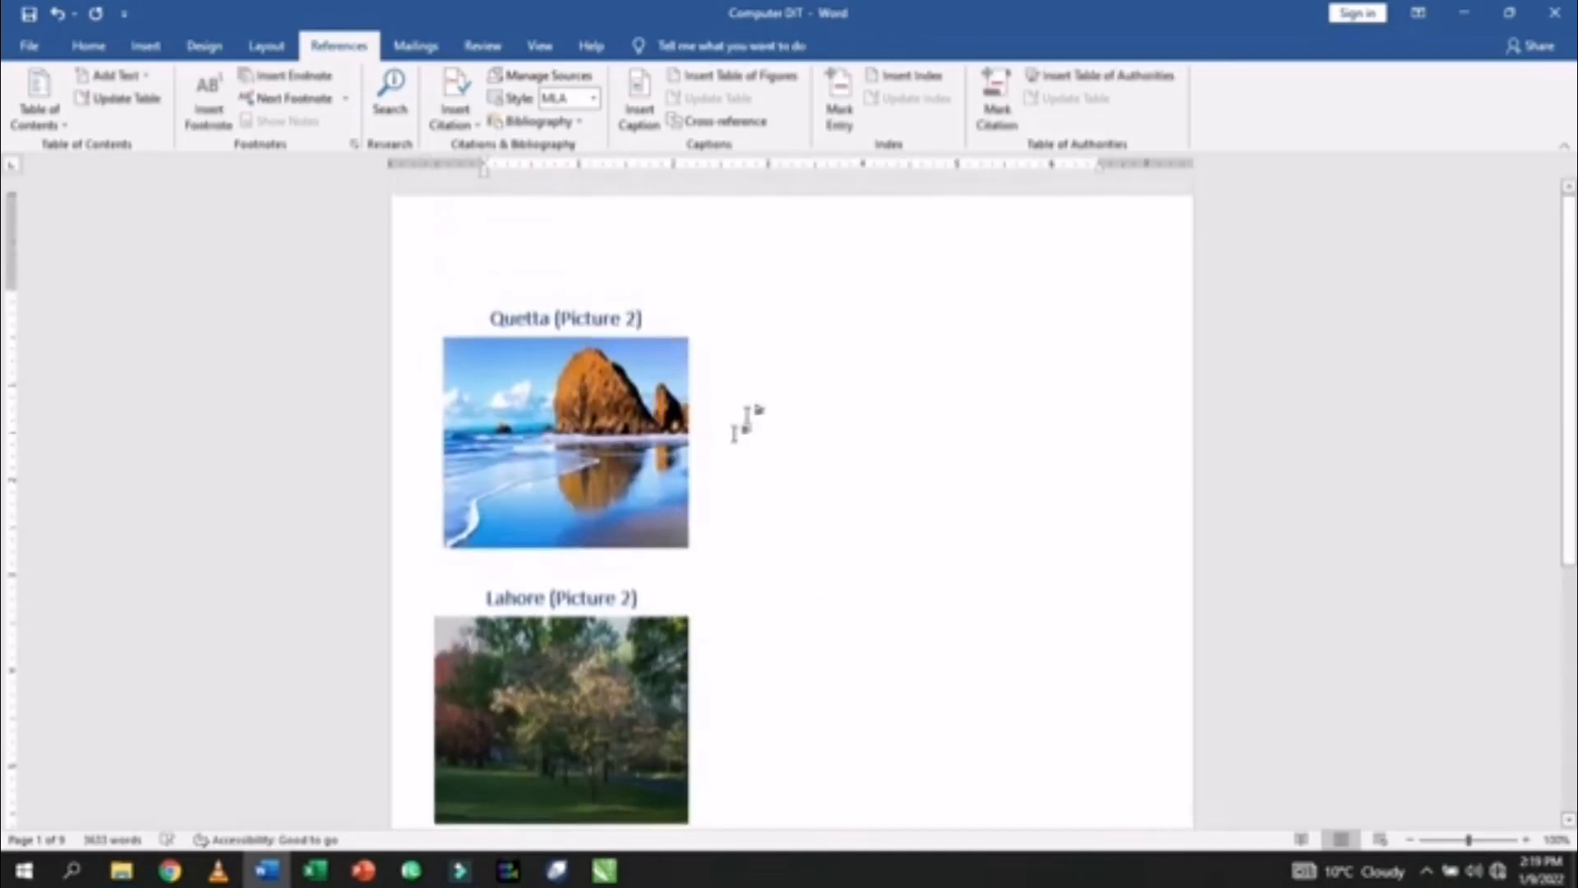
# - Insert =rand() sample paragraphs beside the Quetta picture, with a blank line above them
pyautogui.click(737, 321)
pyautogui.write('=rand(')
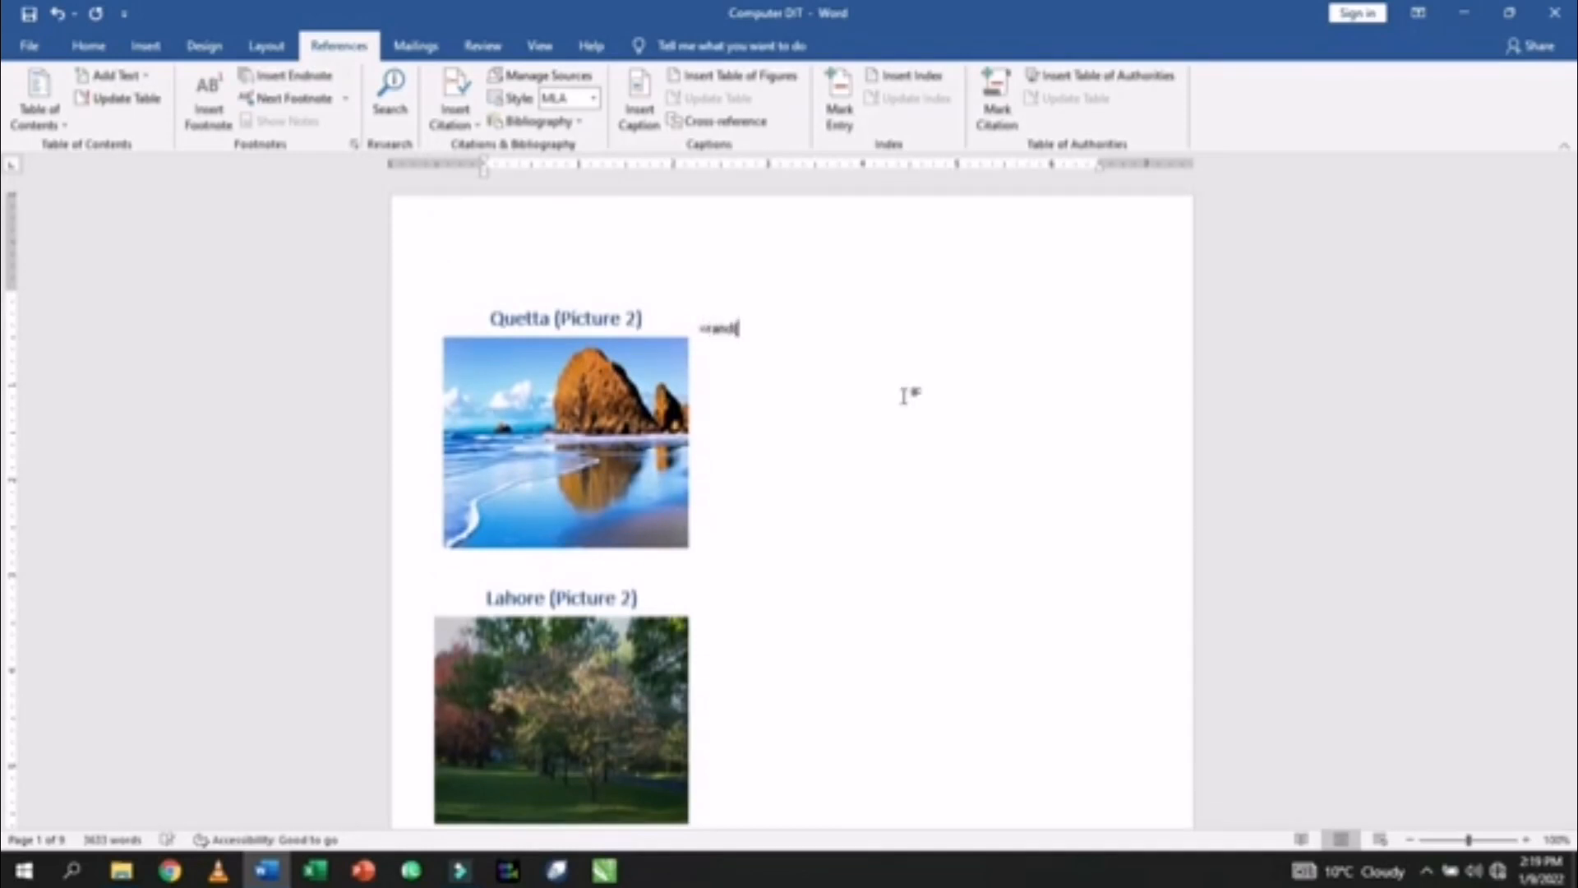
pyautogui.write(')')
pyautogui.press('Return')
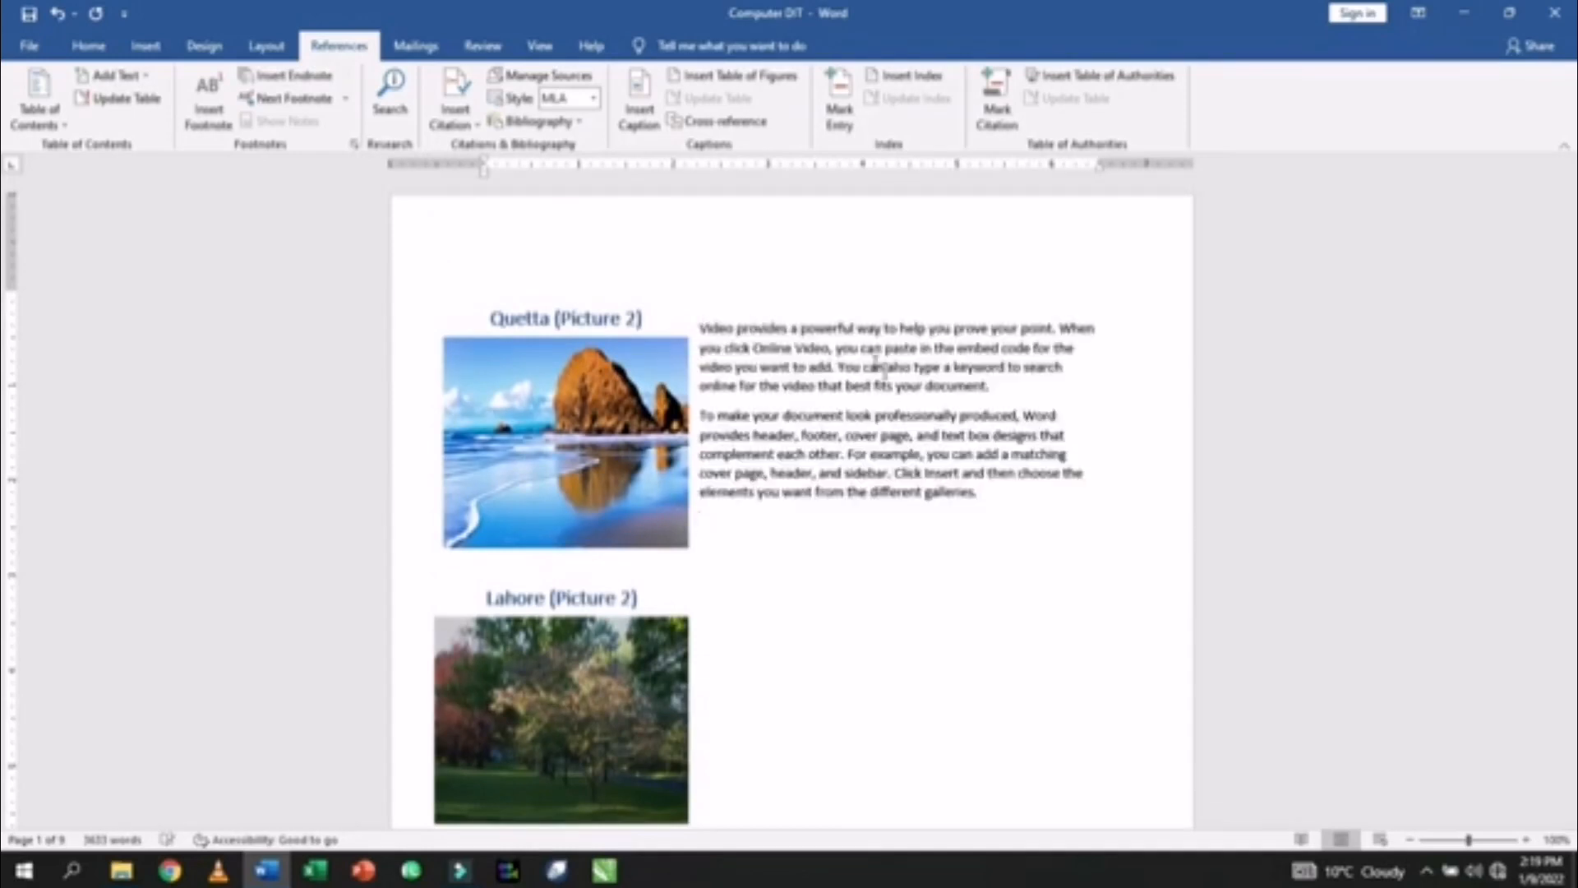
pyautogui.click(703, 329)
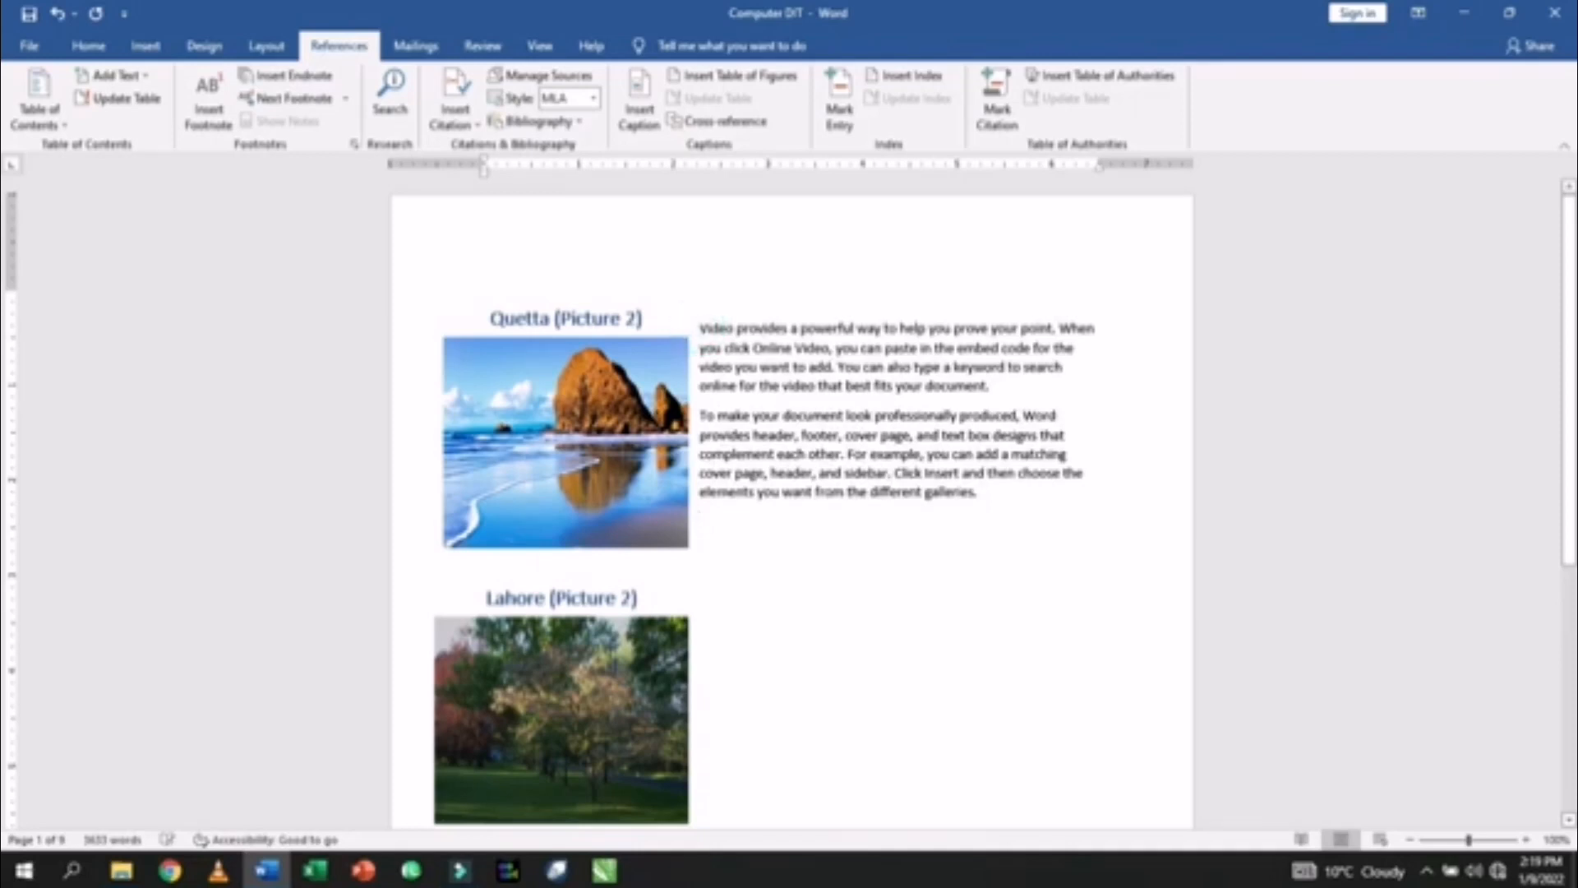
pyautogui.press('Return')
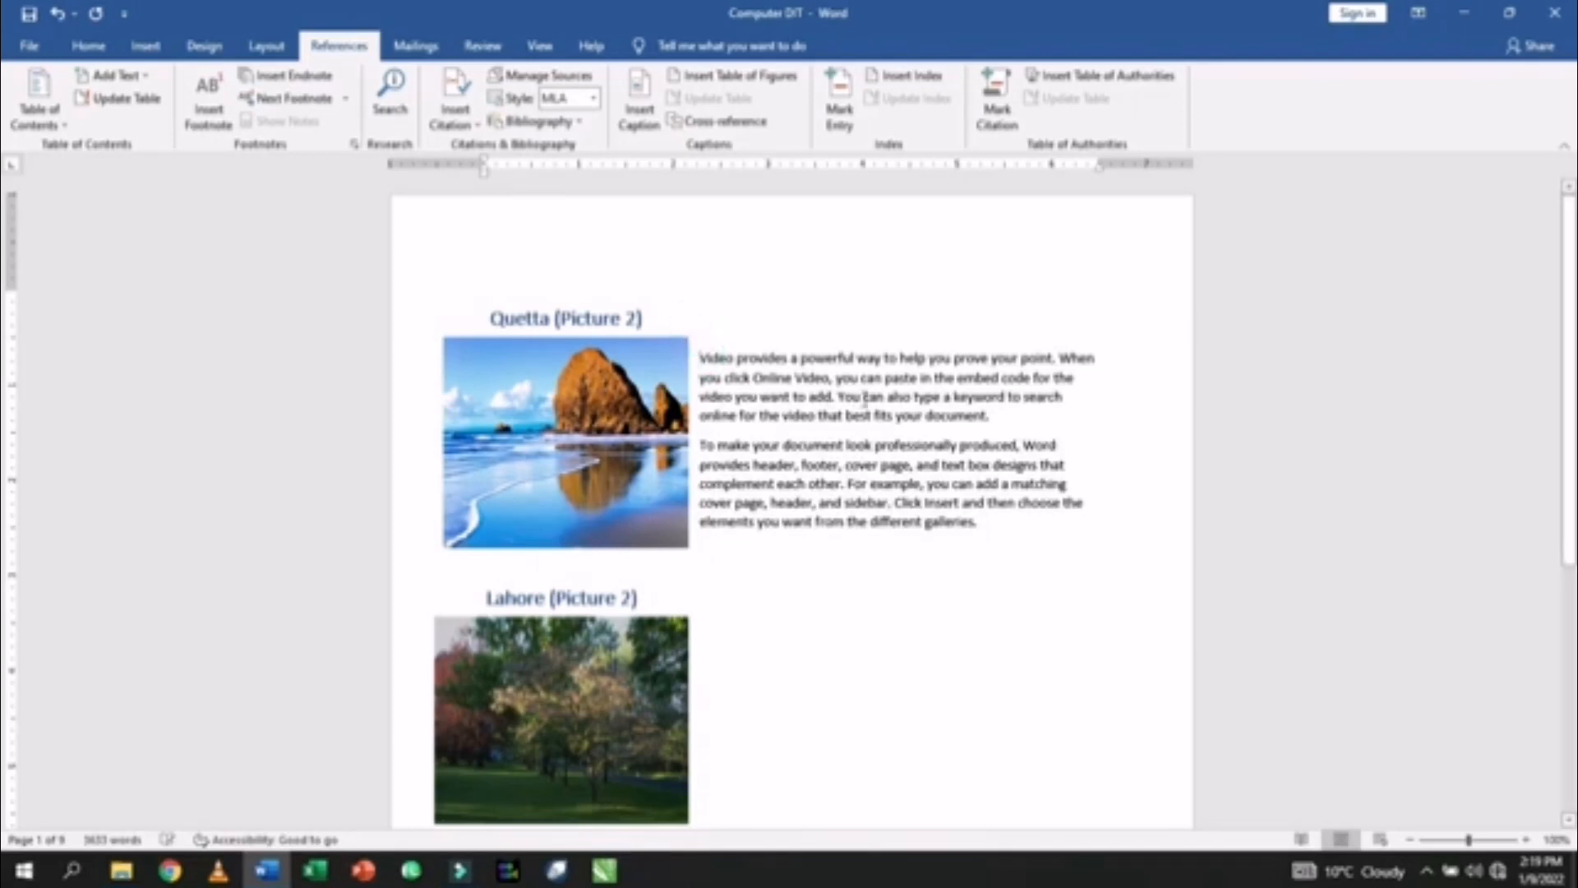
# - Paste 'Quetta' on the blank line and make it a larger, centred Heading 1
pyautogui.click(549, 321)
pyautogui.doubleClick(546, 321)
pyautogui.hotkey('ctrl', 'c')
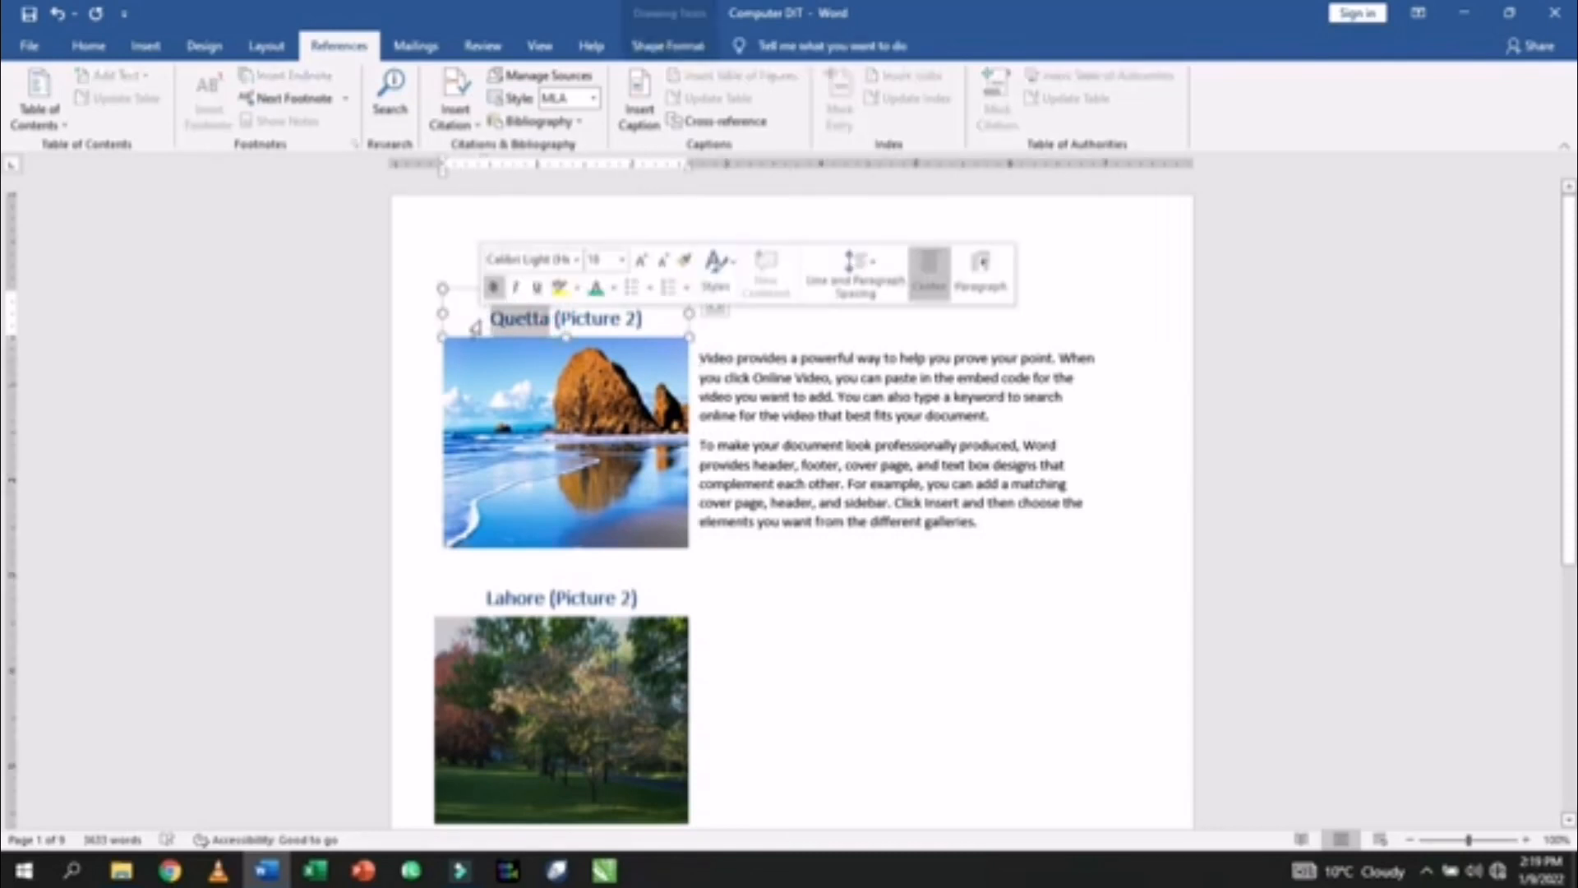
pyautogui.click(820, 306)
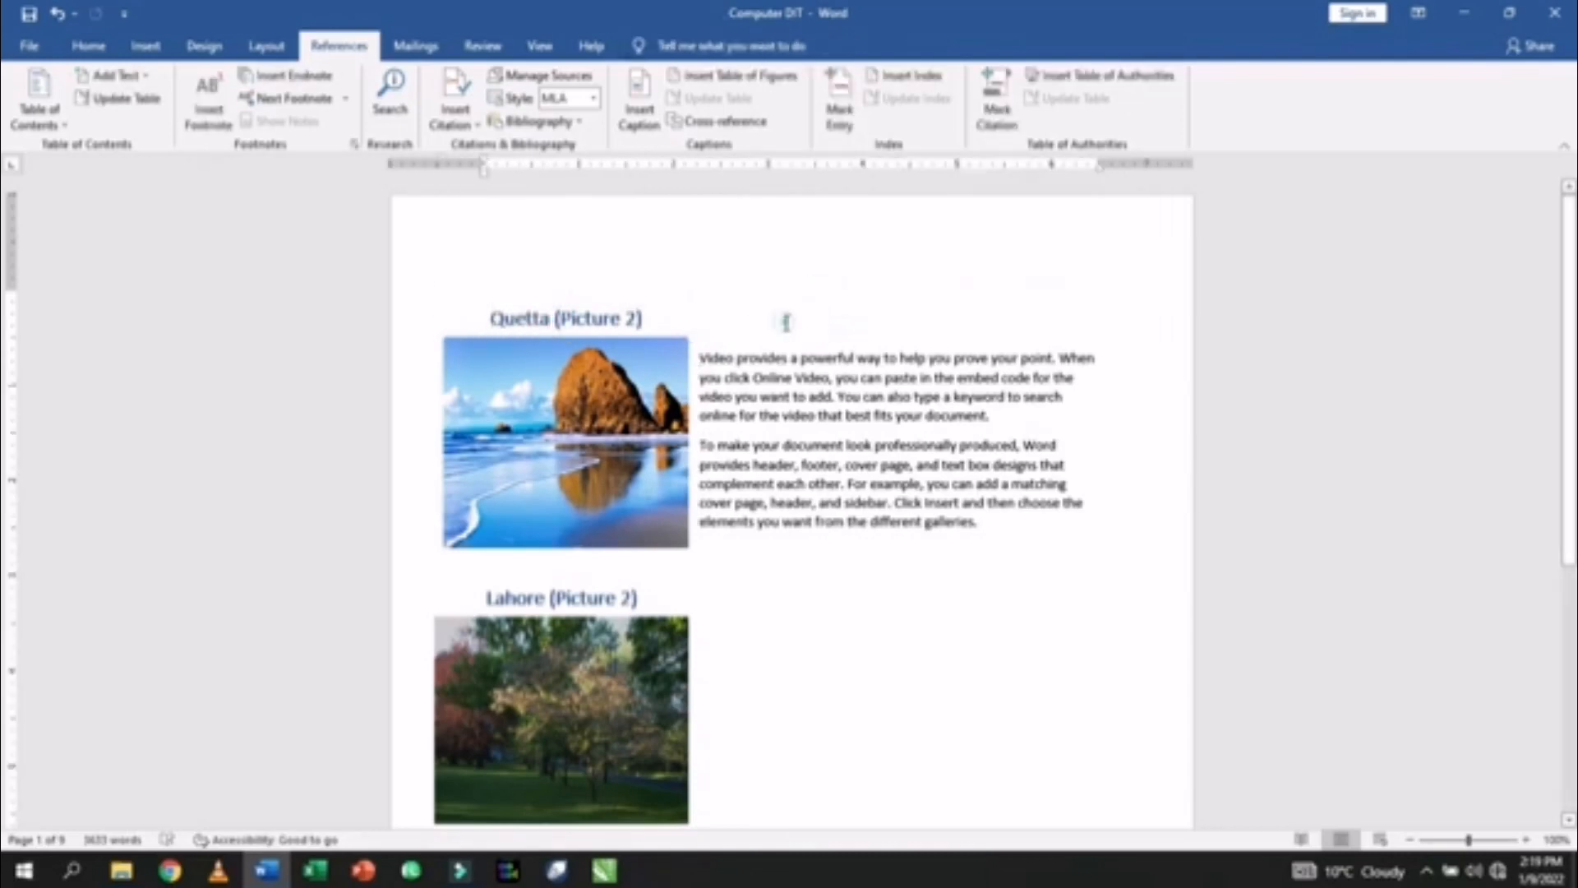
pyautogui.hotkey('ctrl', 'v')
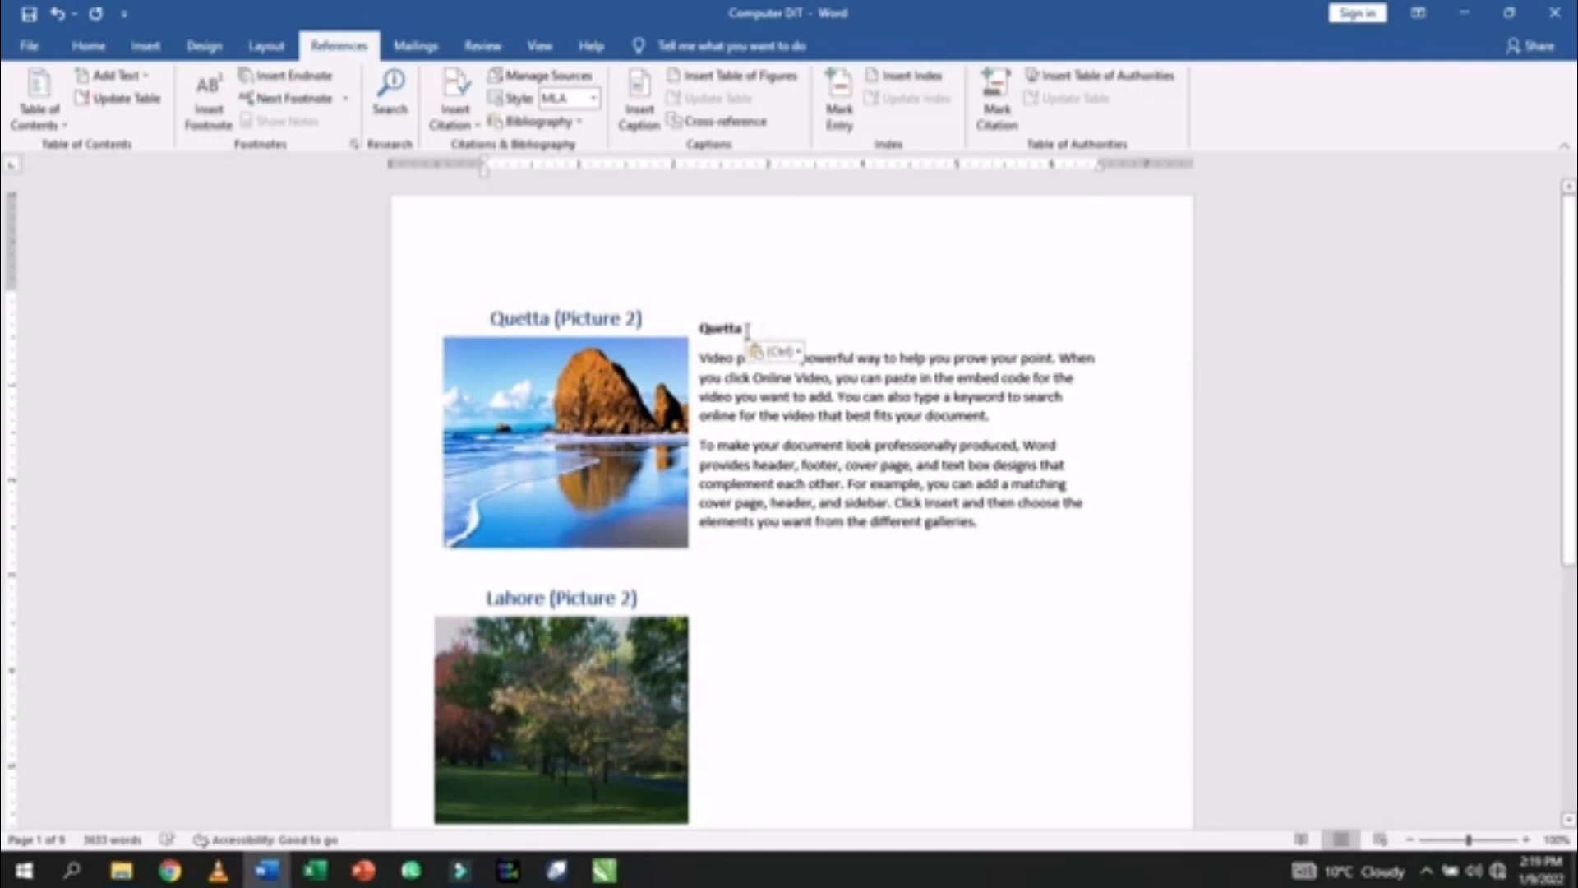
pyautogui.moveTo(747, 330); pyautogui.dragTo(702, 332)
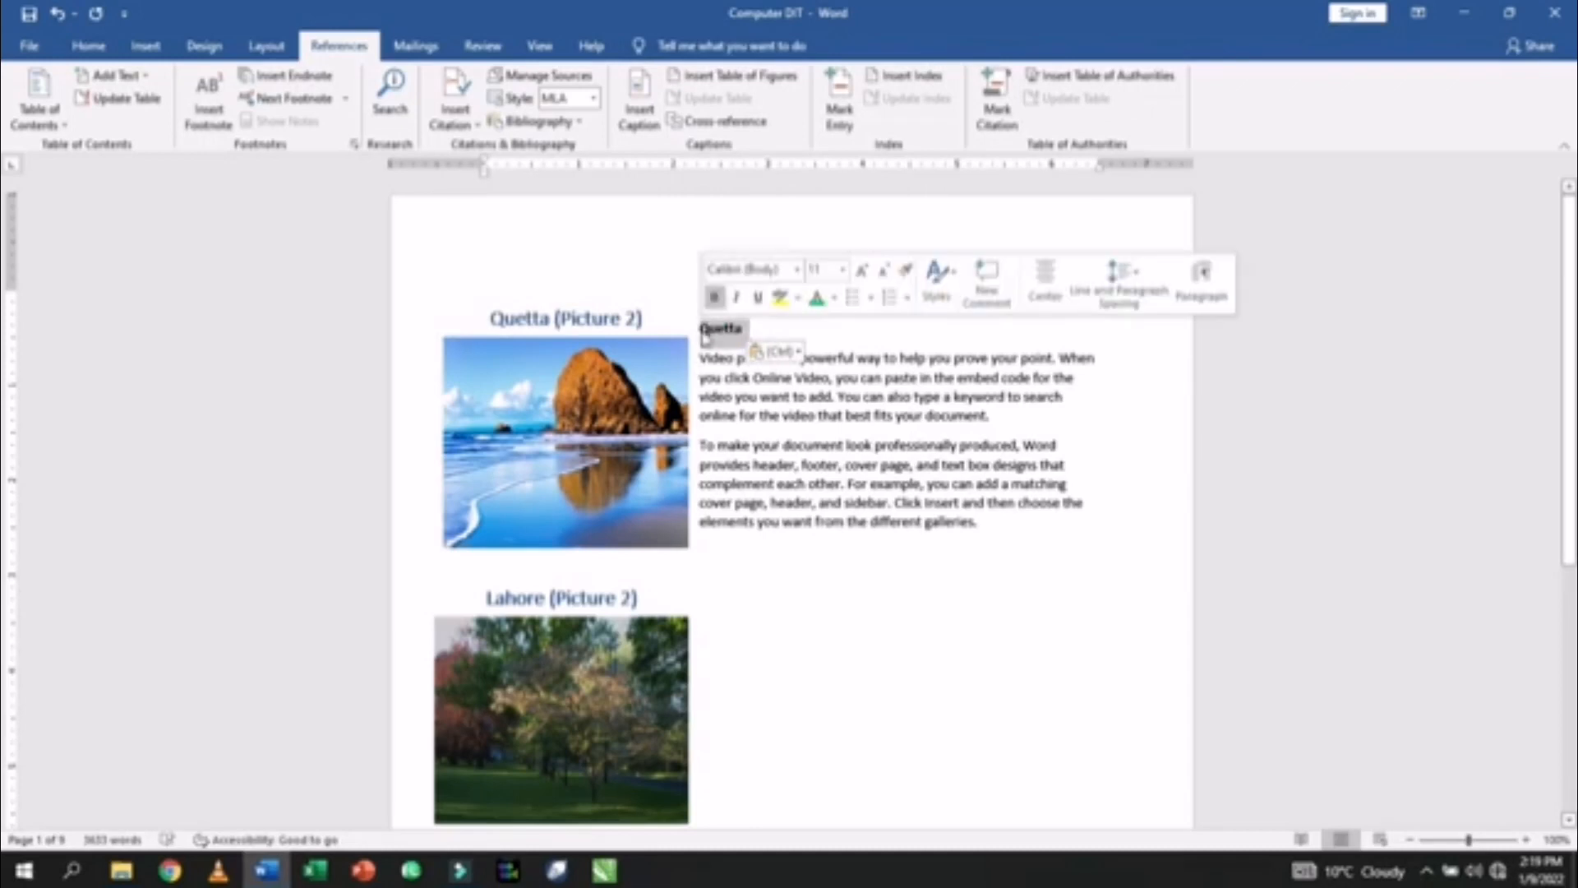
pyautogui.hotkey('ctrl', 'alt', '1')
pyautogui.hotkey('ctrl', 'shift', '.')
pyautogui.hotkey('ctrl', 'shift', '.')
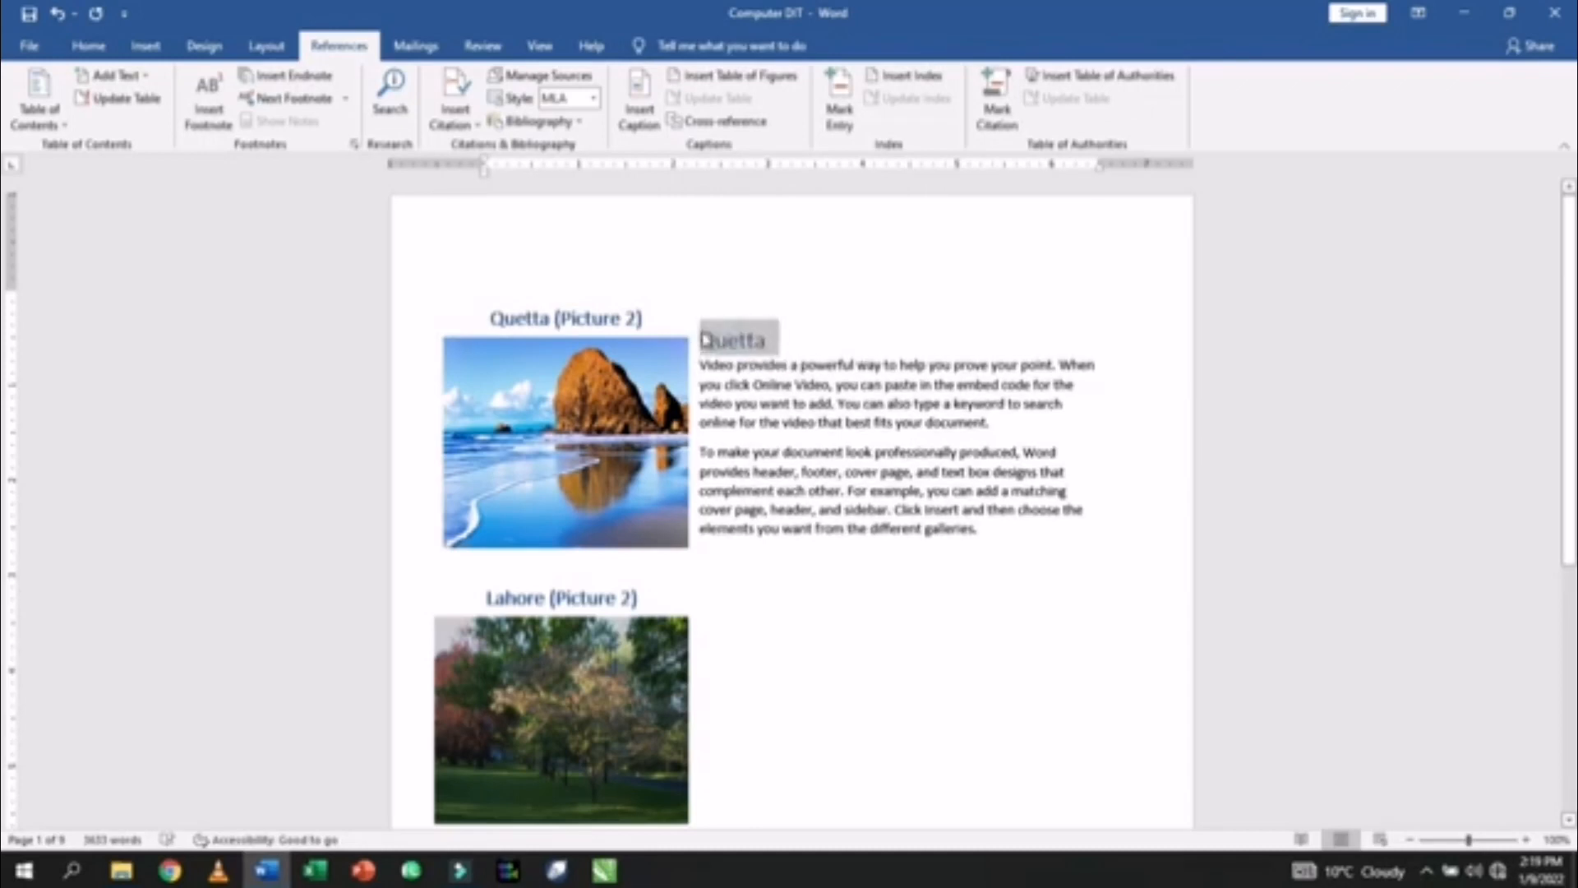
pyautogui.hotkey('ctrl', 'e')
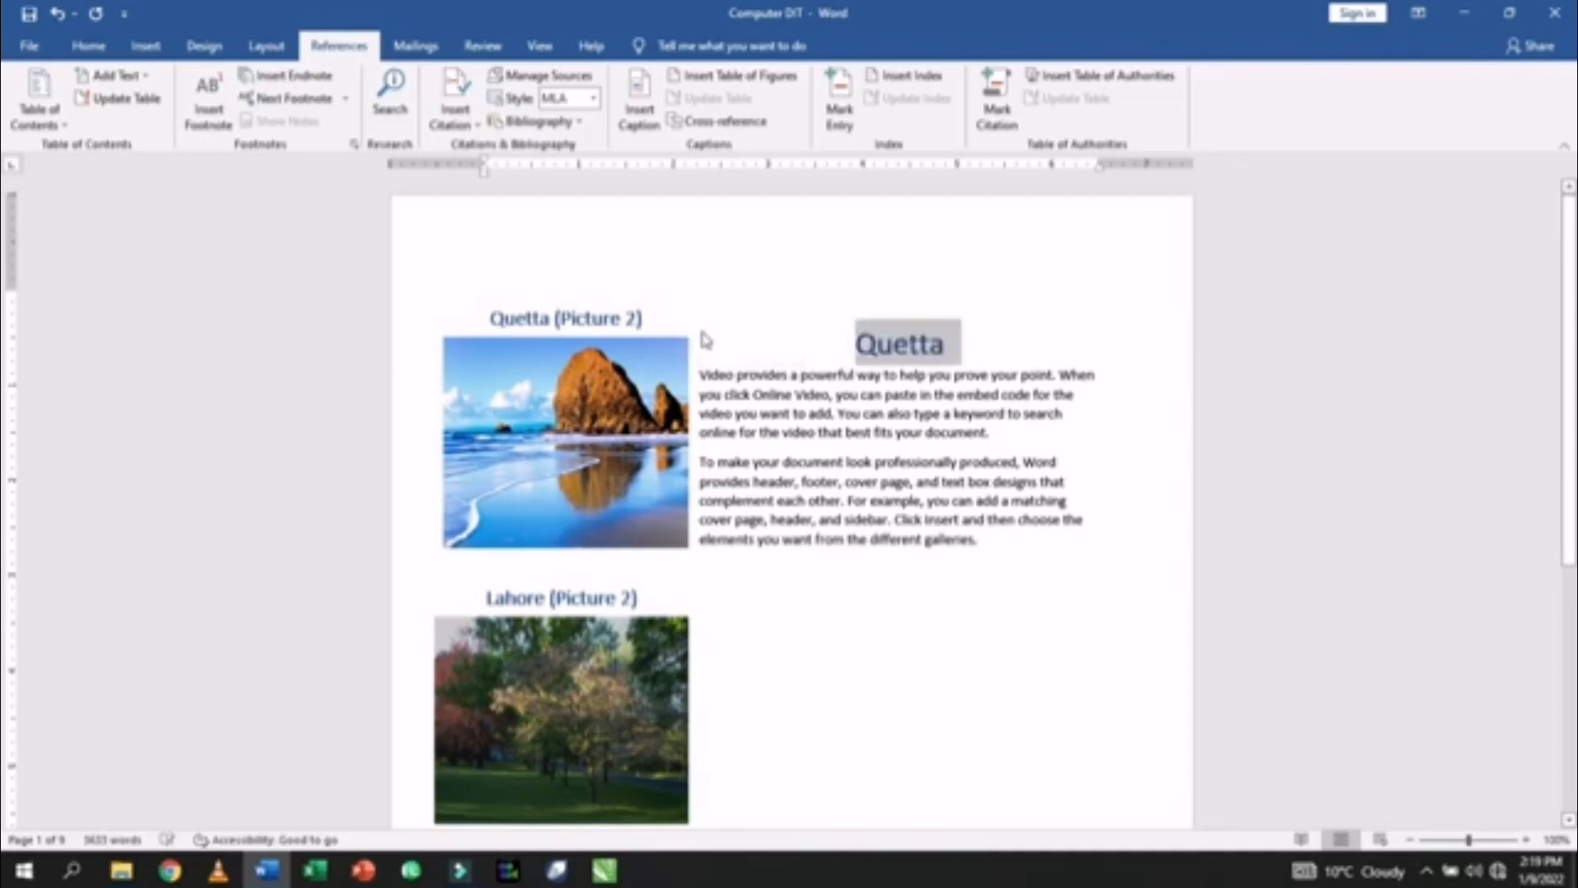
pyautogui.click(930, 526)
pyautogui.scroll(-3, 930, 526)
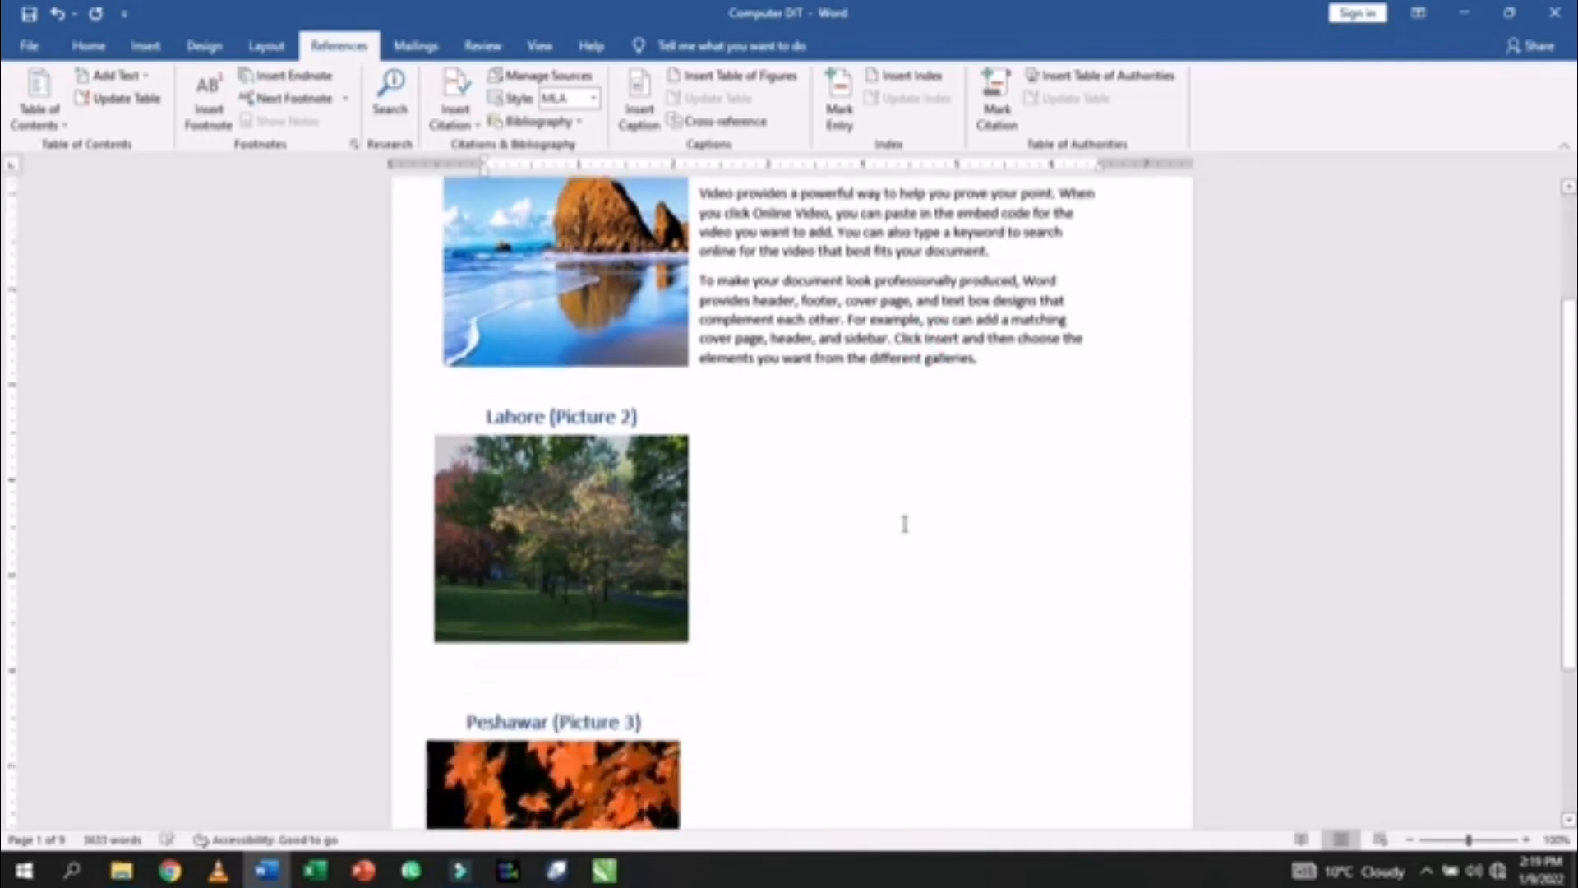
# - Generate two sample paragraphs beside the Lahore picture with =rand(2)
pyautogui.click(715, 432)
pyautogui.click(715, 432)
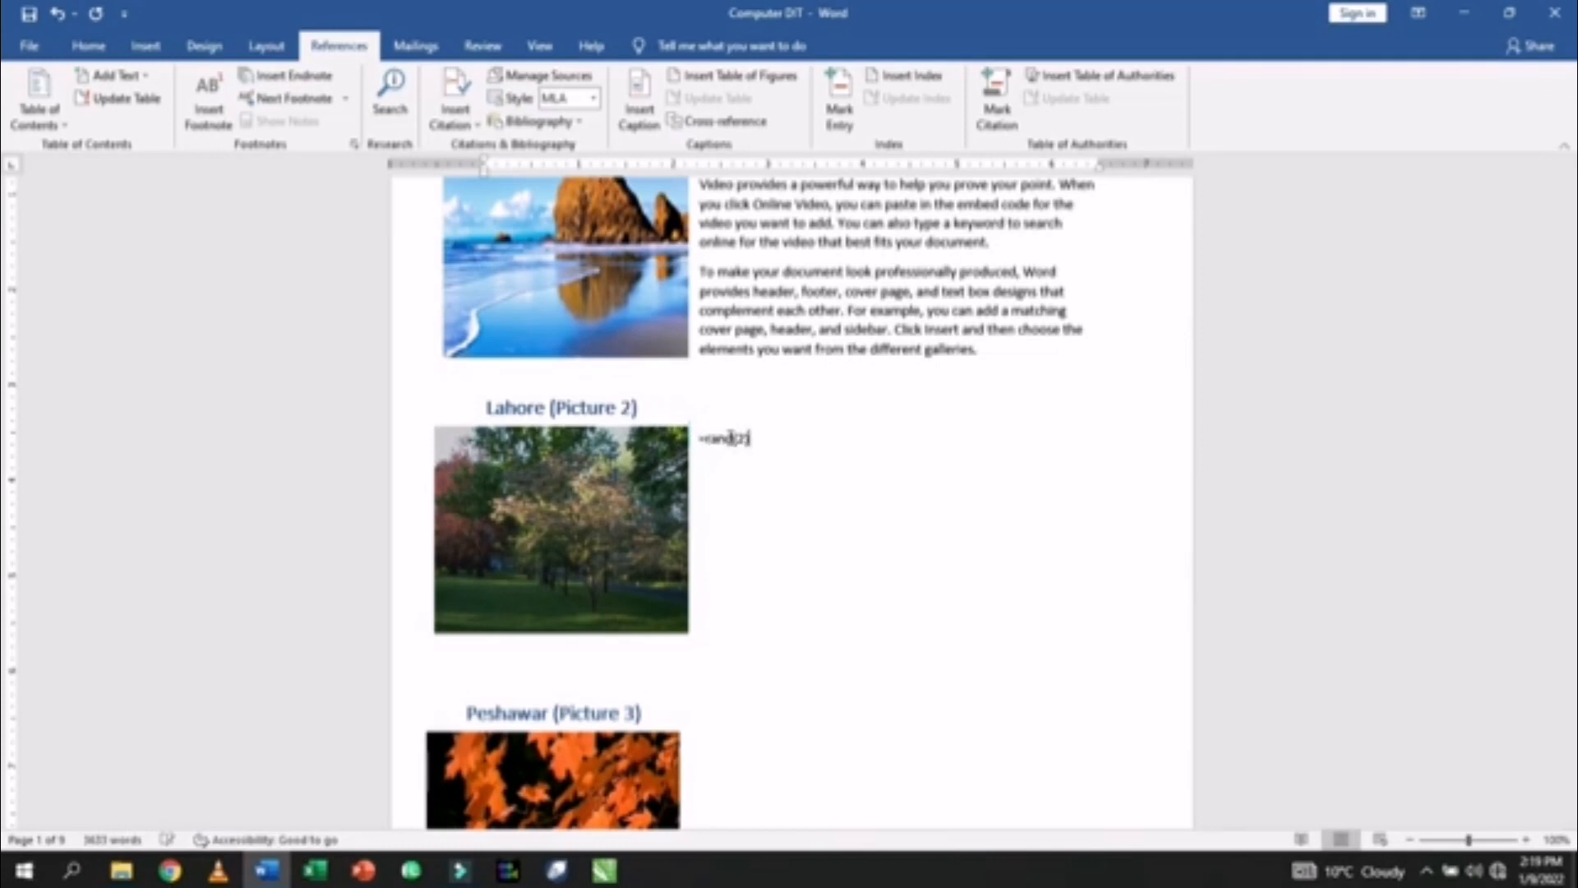
pyautogui.write('=rand(2)')
pyautogui.press('Return')
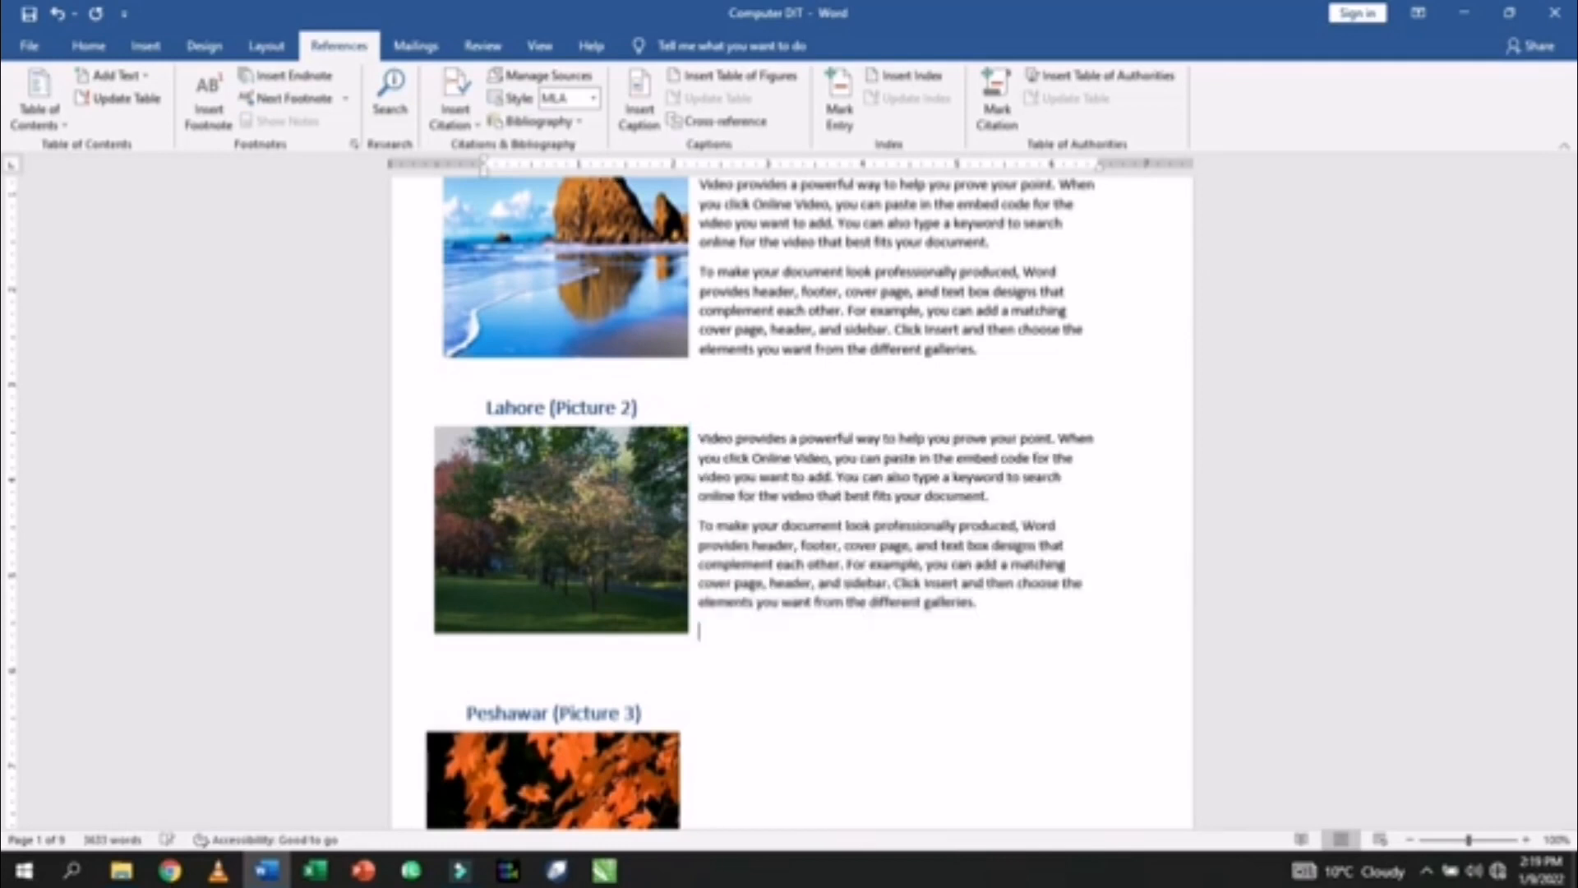
# - Copy 'Lahore' from the caption and paste it above the new paragraphs
pyautogui.click(731, 409)
pyautogui.moveTo(545, 409); pyautogui.dragTo(485, 410)
pyautogui.hotkey('ctrl', 'c')
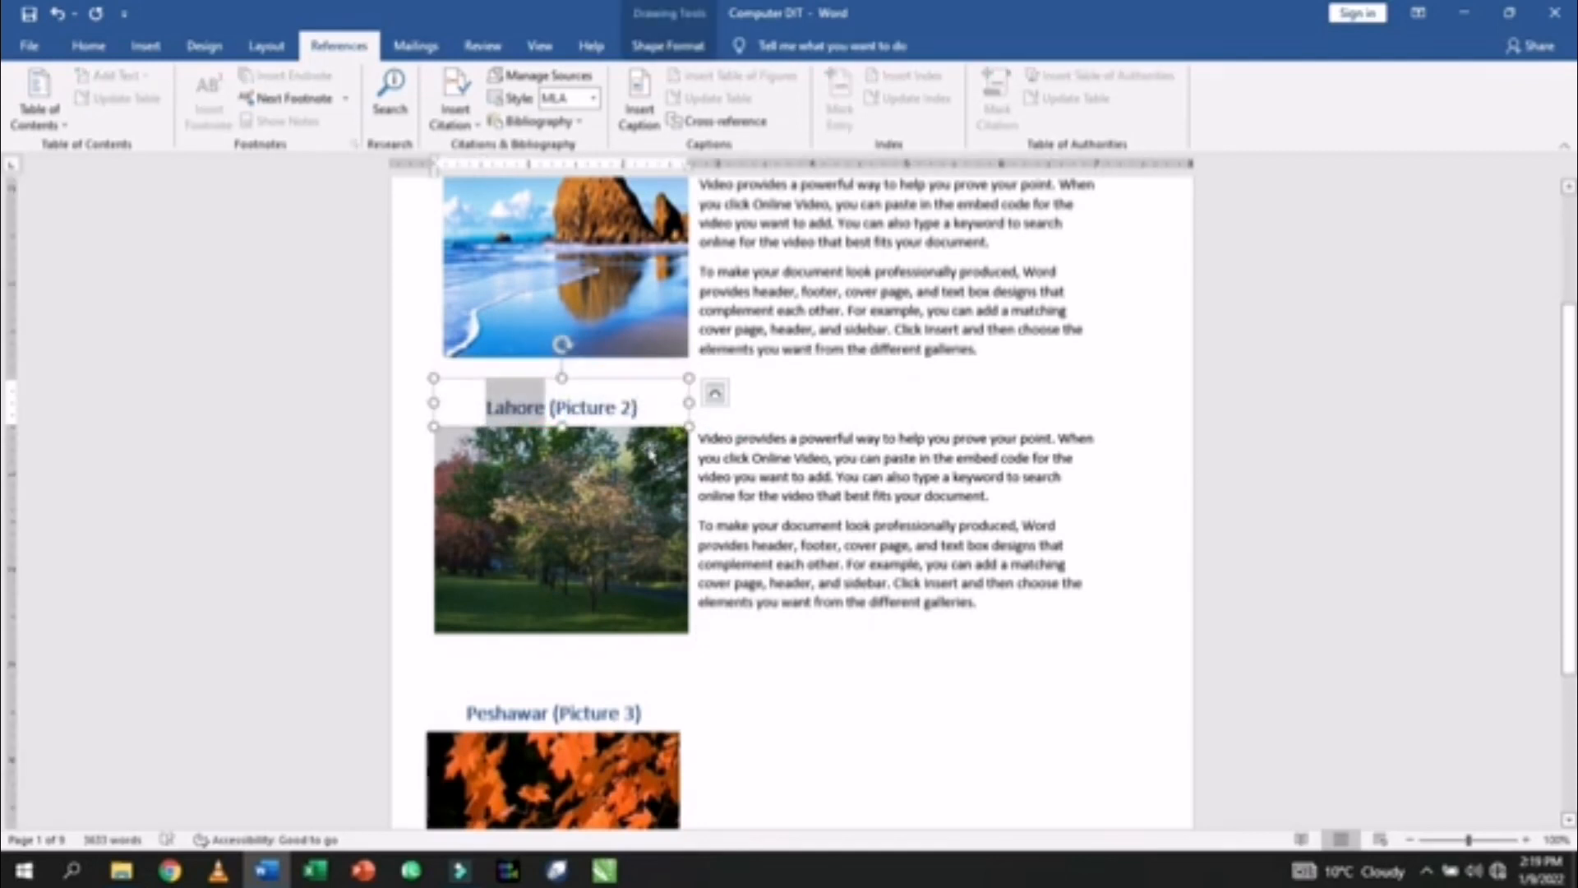
pyautogui.click(723, 426)
pyautogui.hotkey('ctrl', 'v')
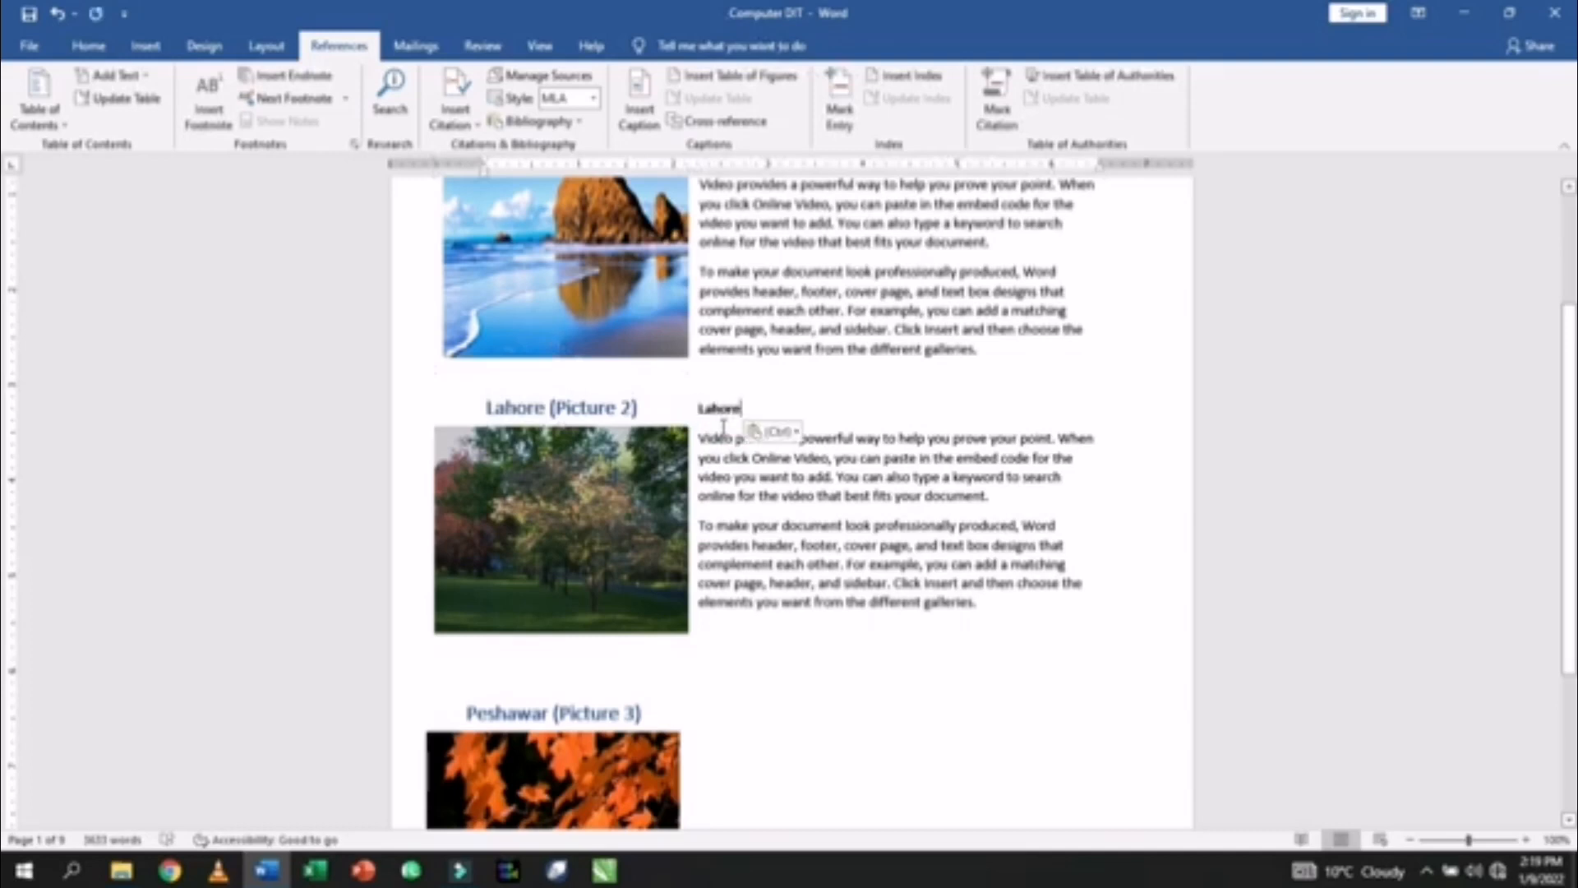
pyautogui.doubleClick(719, 408)
# - Copy the Quetta heading's formatting onto the Lahore label
pyautogui.scroll(4, 863, 346)
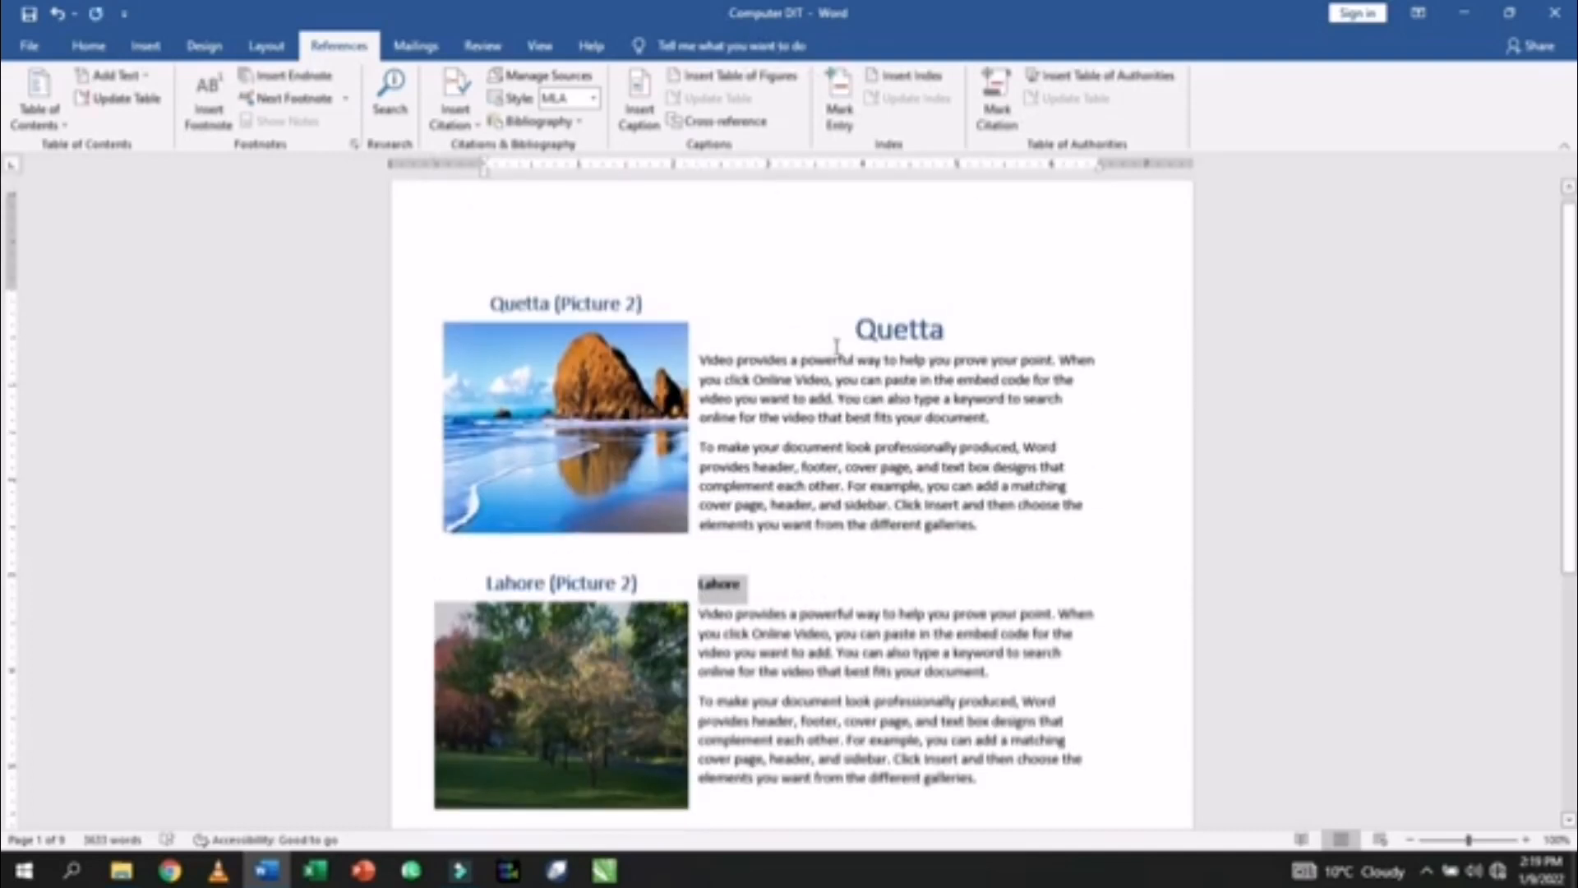
pyautogui.moveTo(953, 343); pyautogui.dragTo(855, 355)
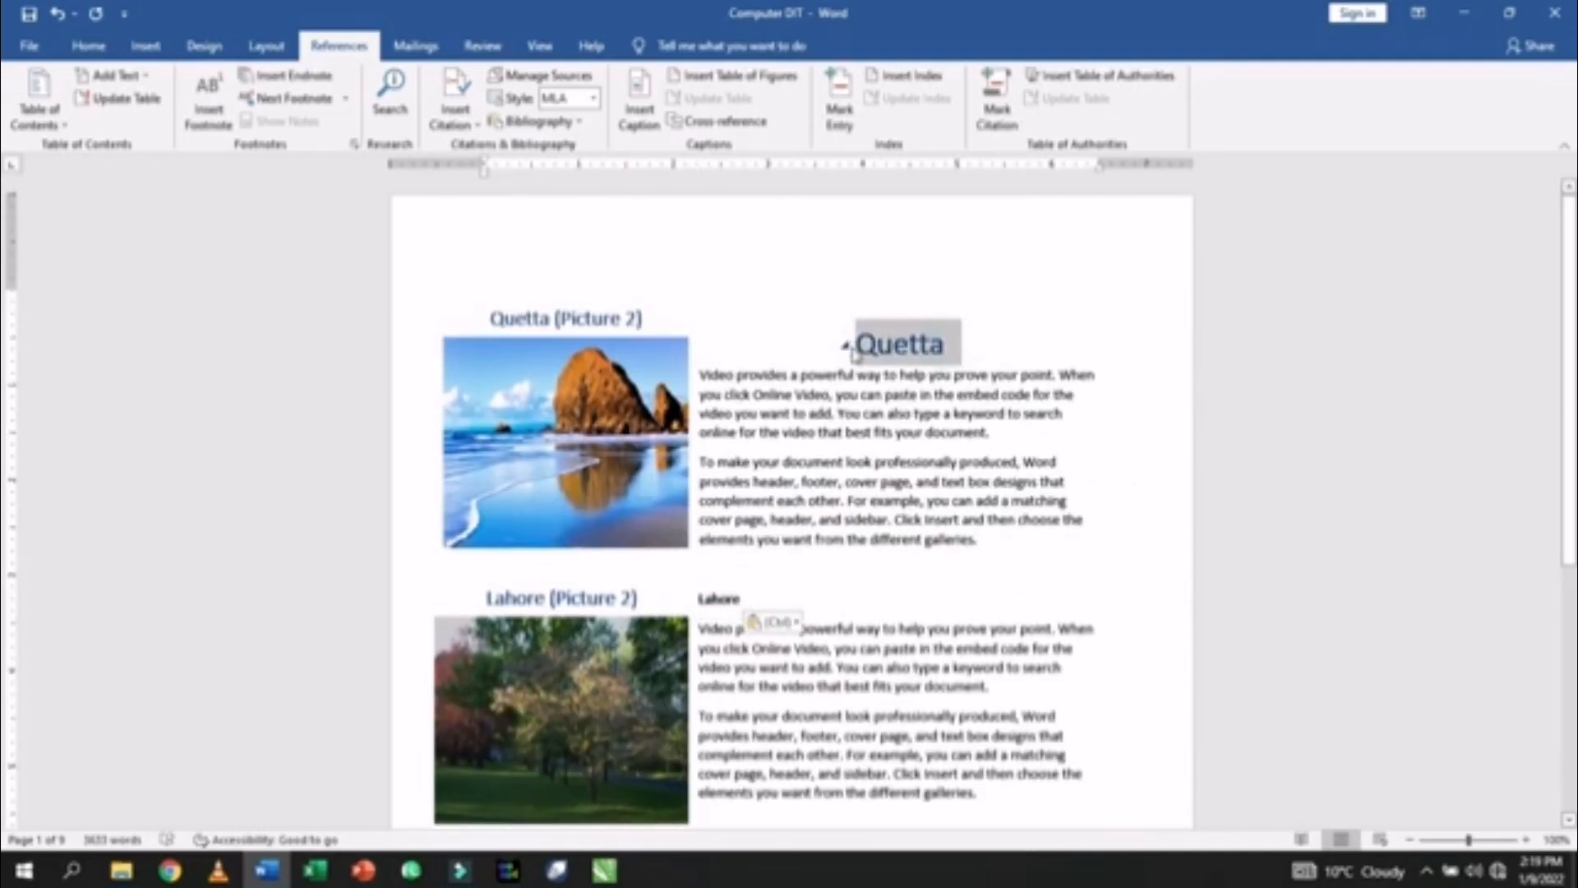
pyautogui.hotkey('ctrl', 'shift', 'c')
pyautogui.scroll(-3, 808, 484)
pyautogui.click(747, 451)
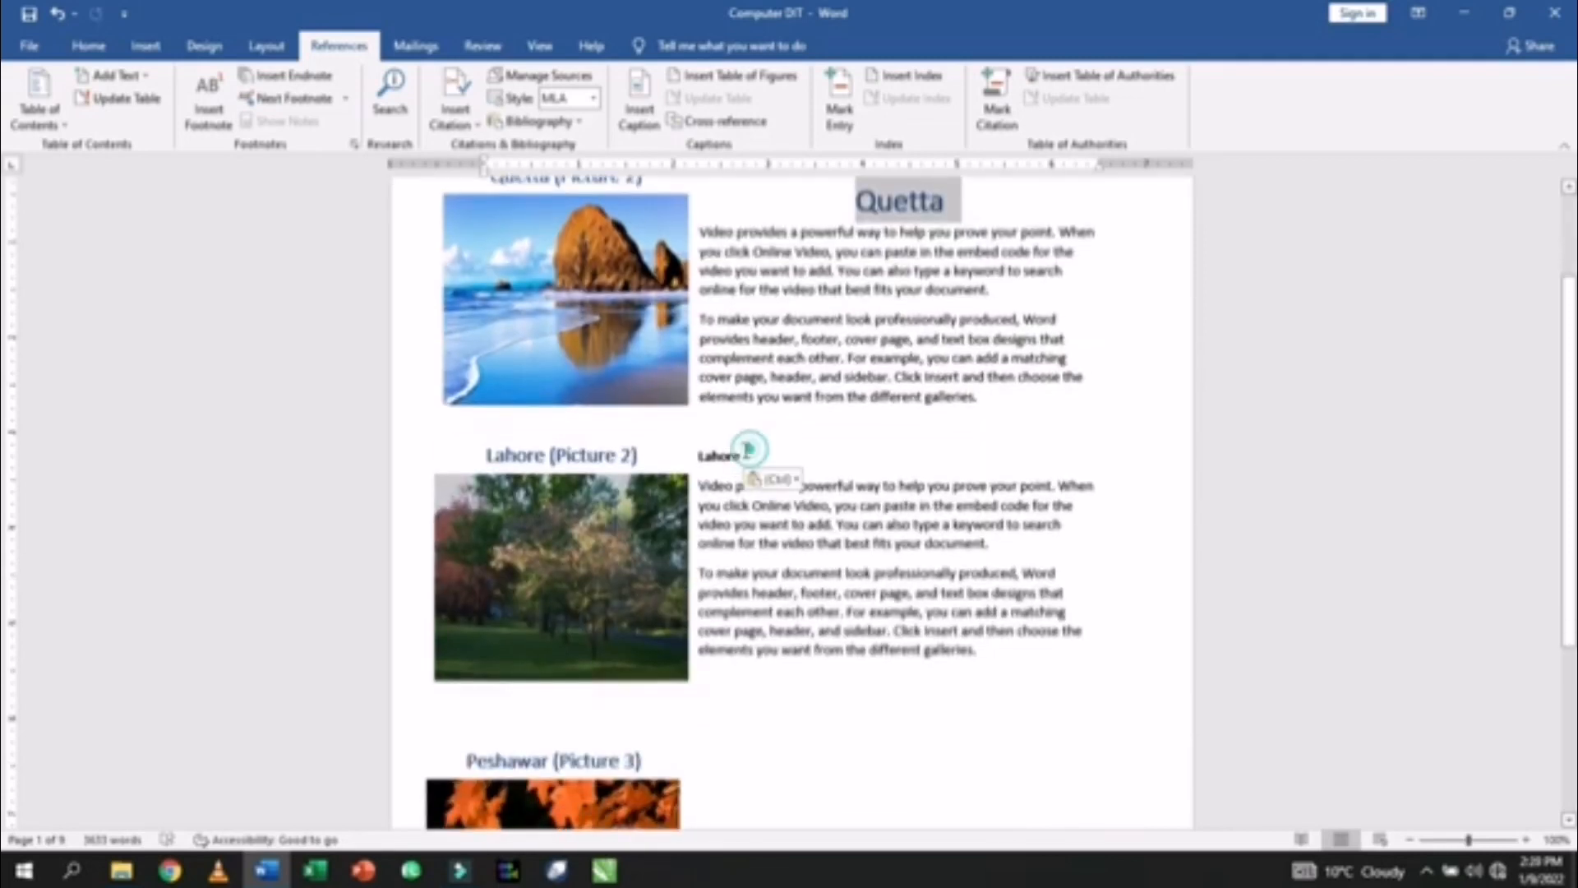
pyautogui.moveTo(746, 453); pyautogui.dragTo(702, 460)
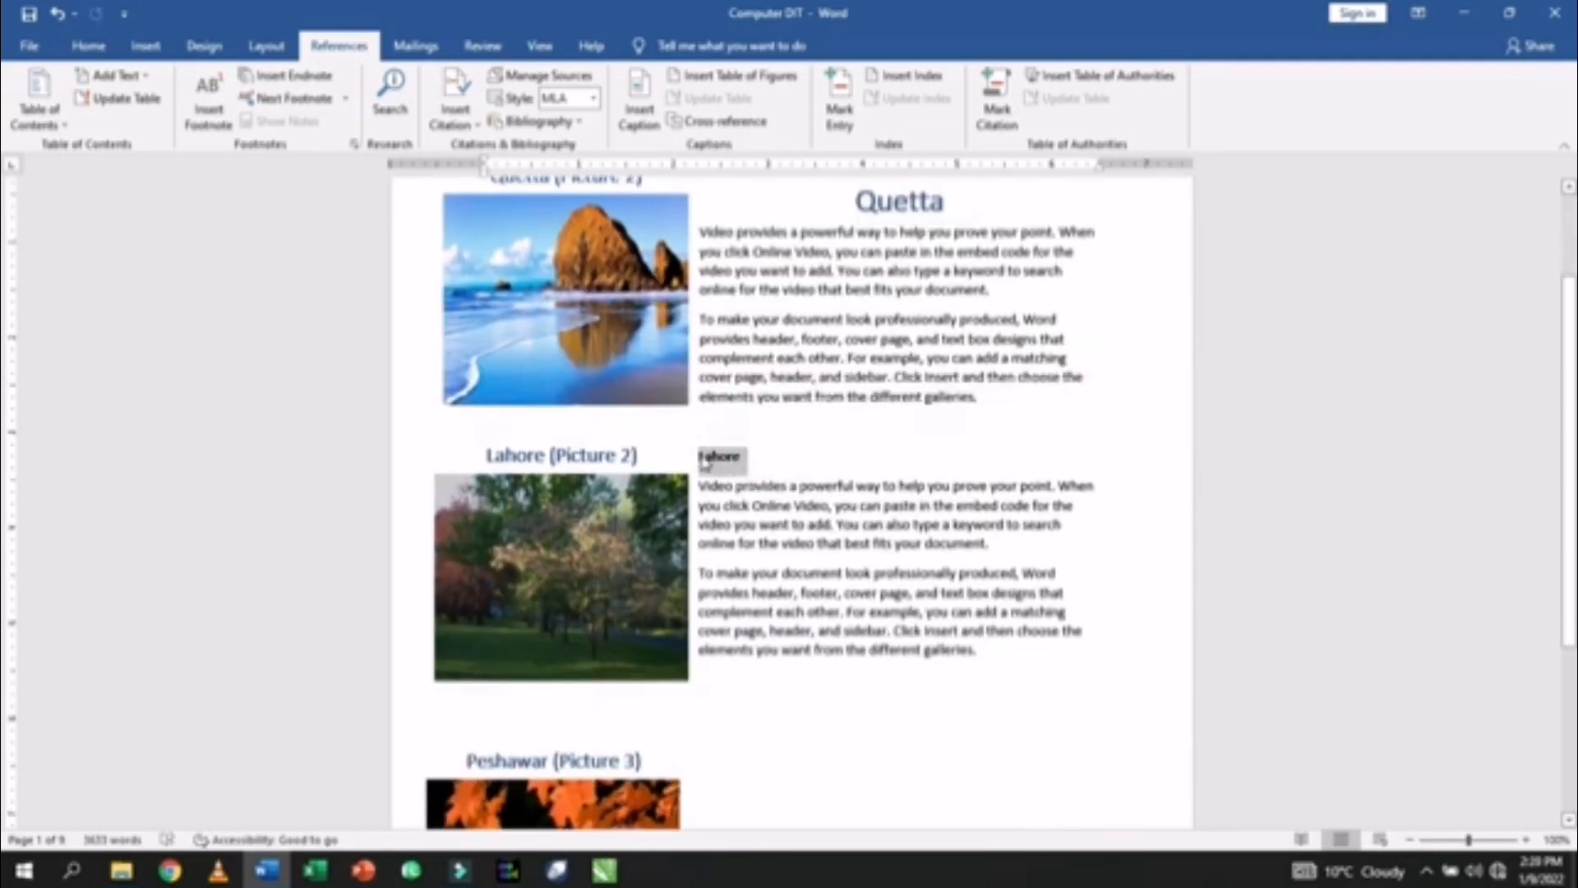
pyautogui.hotkey('ctrl', 'shift', 'v')
pyautogui.scroll(-3, 786, 504)
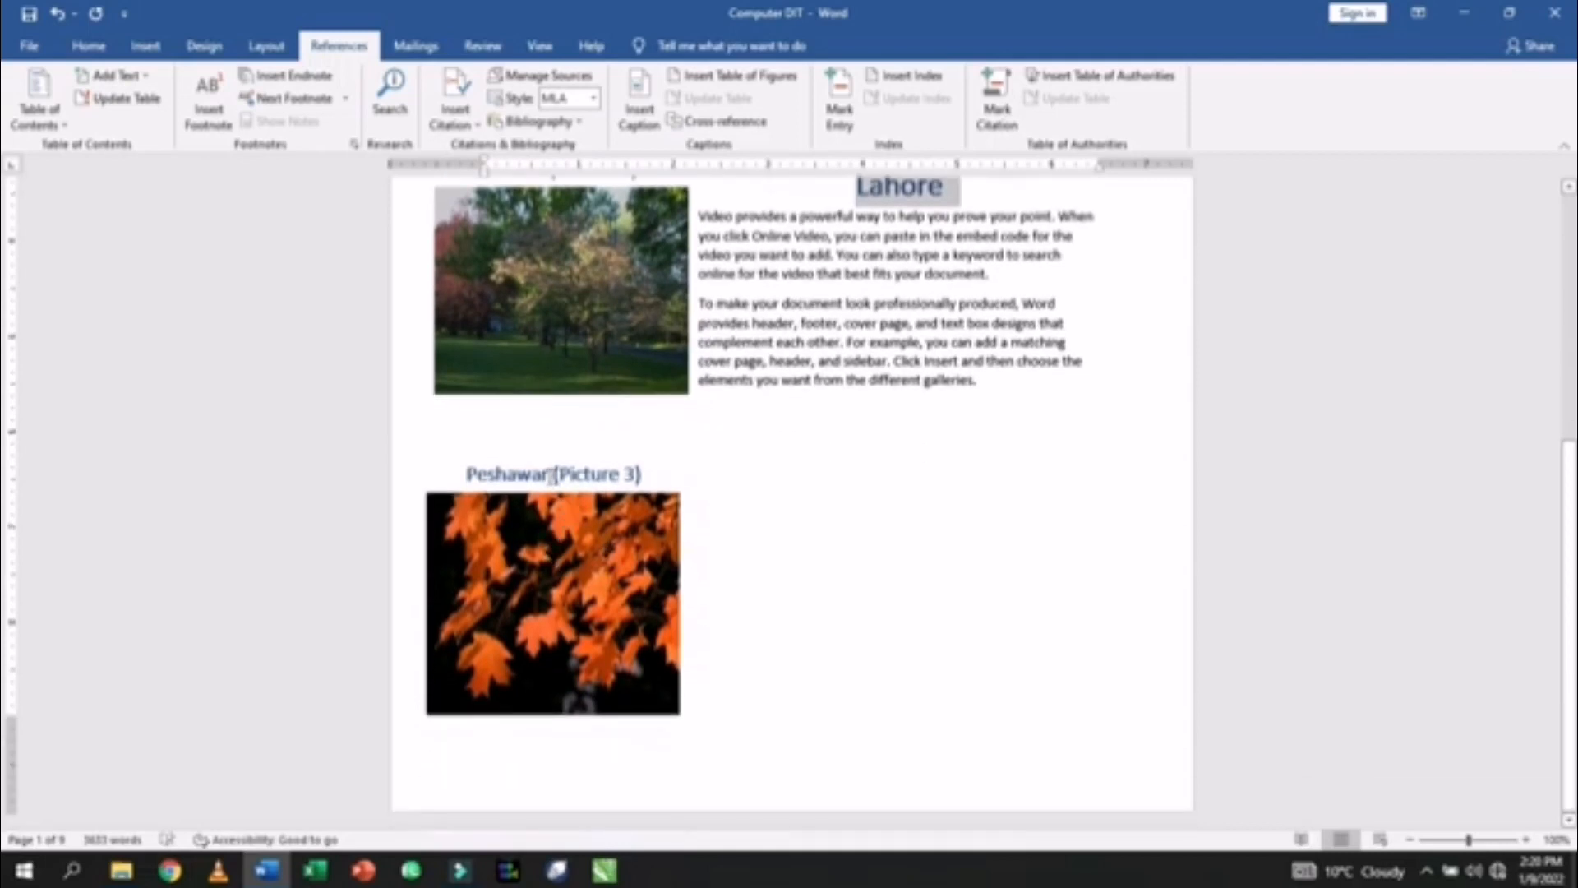
# - Paste 'Peshawar' beside the leaf picture and format it as a heading
pyautogui.moveTo(549, 475); pyautogui.dragTo(466, 475)
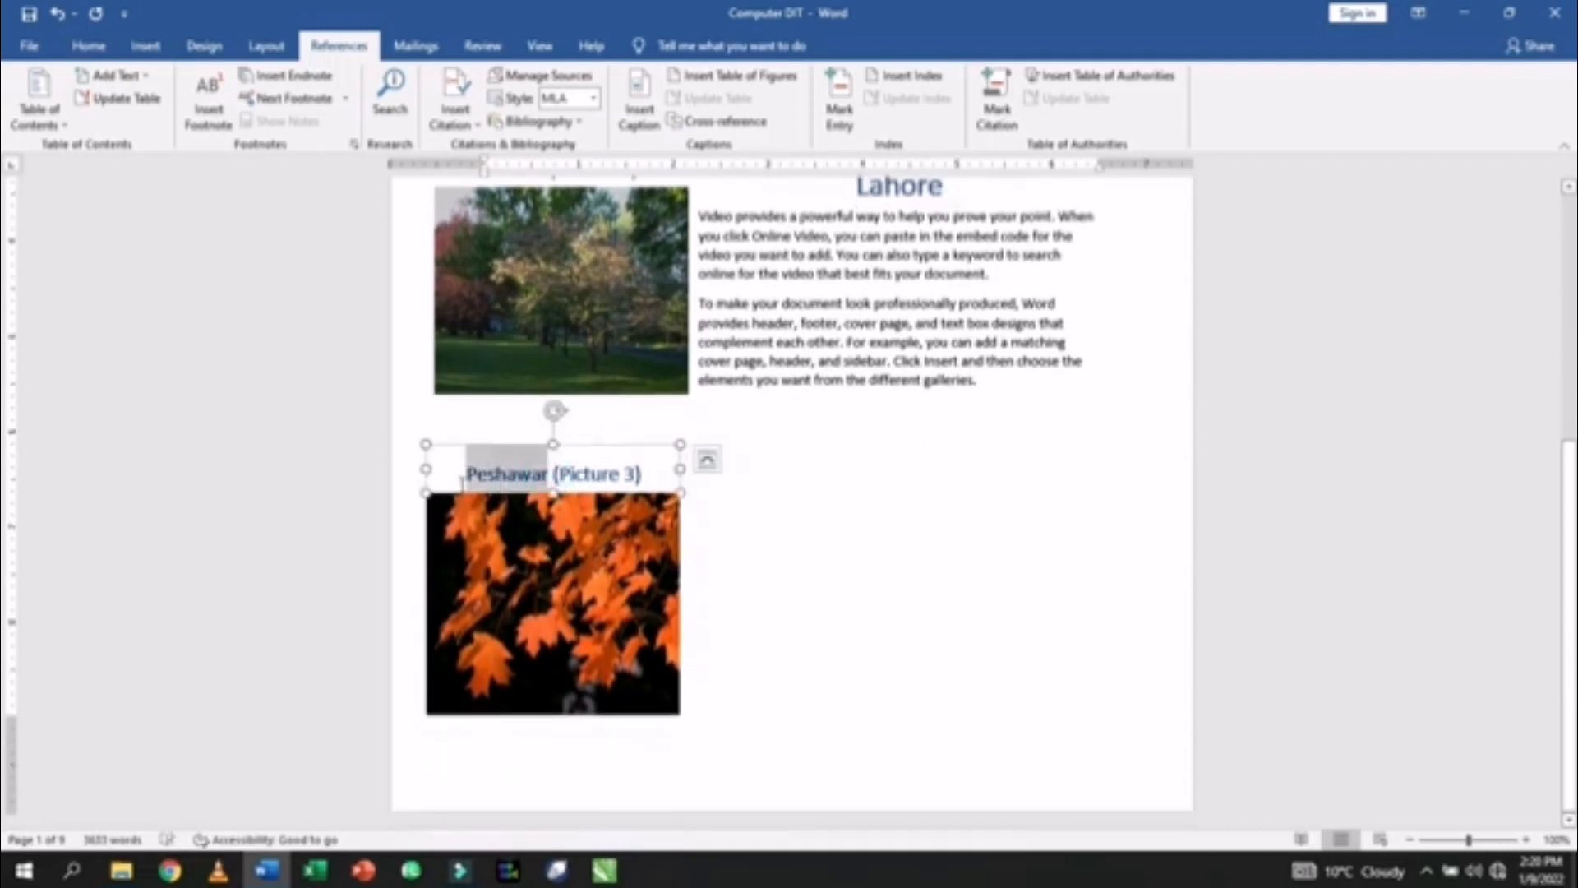
pyautogui.click(691, 507)
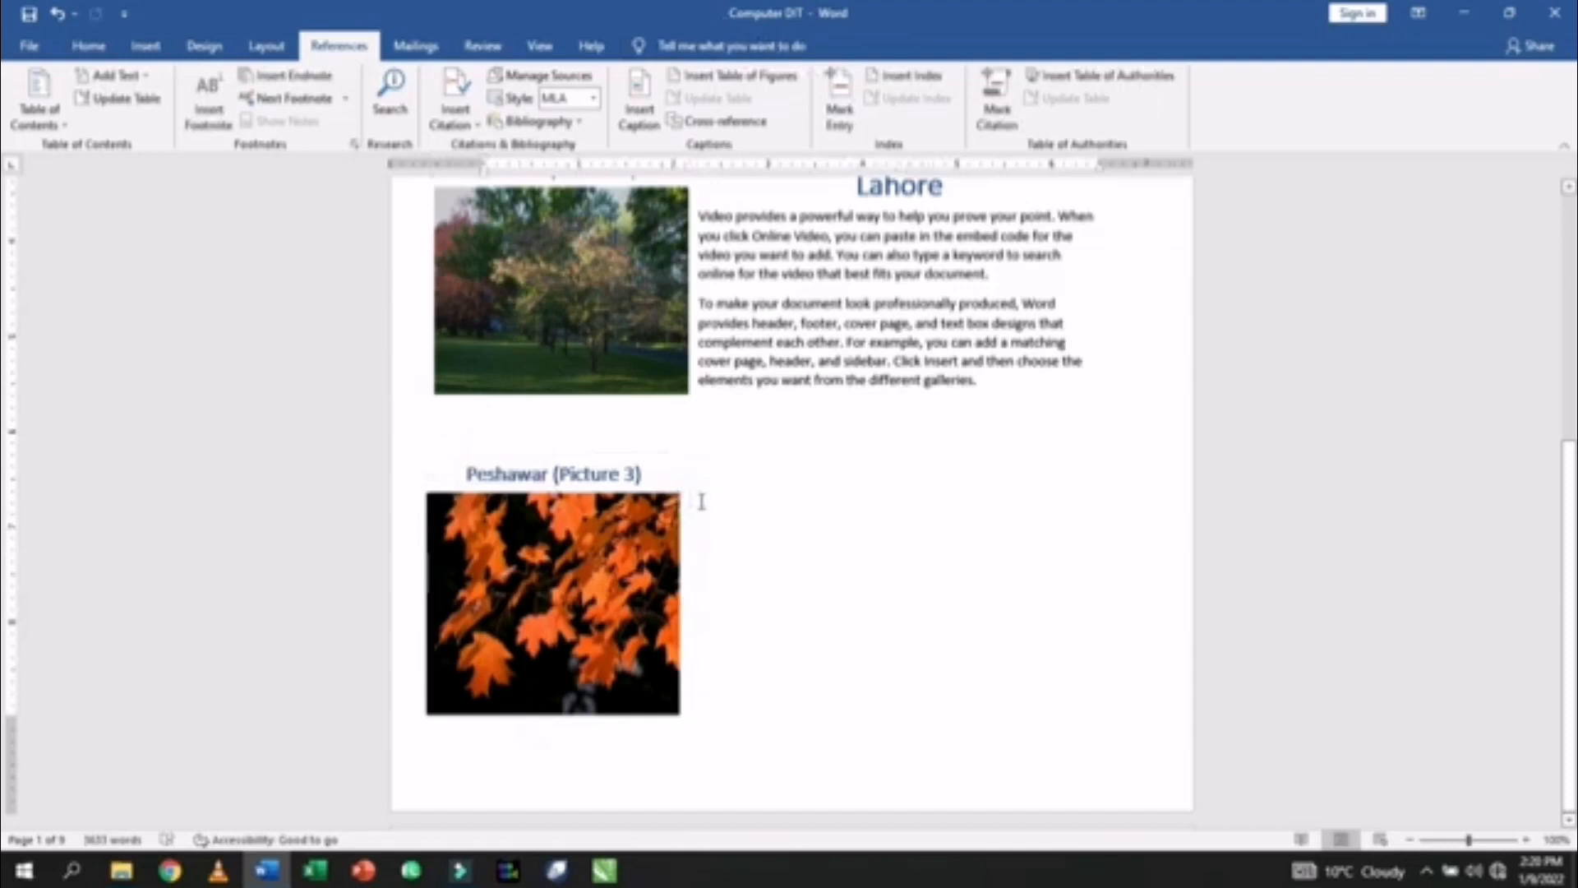
pyautogui.hotkey('ctrl', 'v')
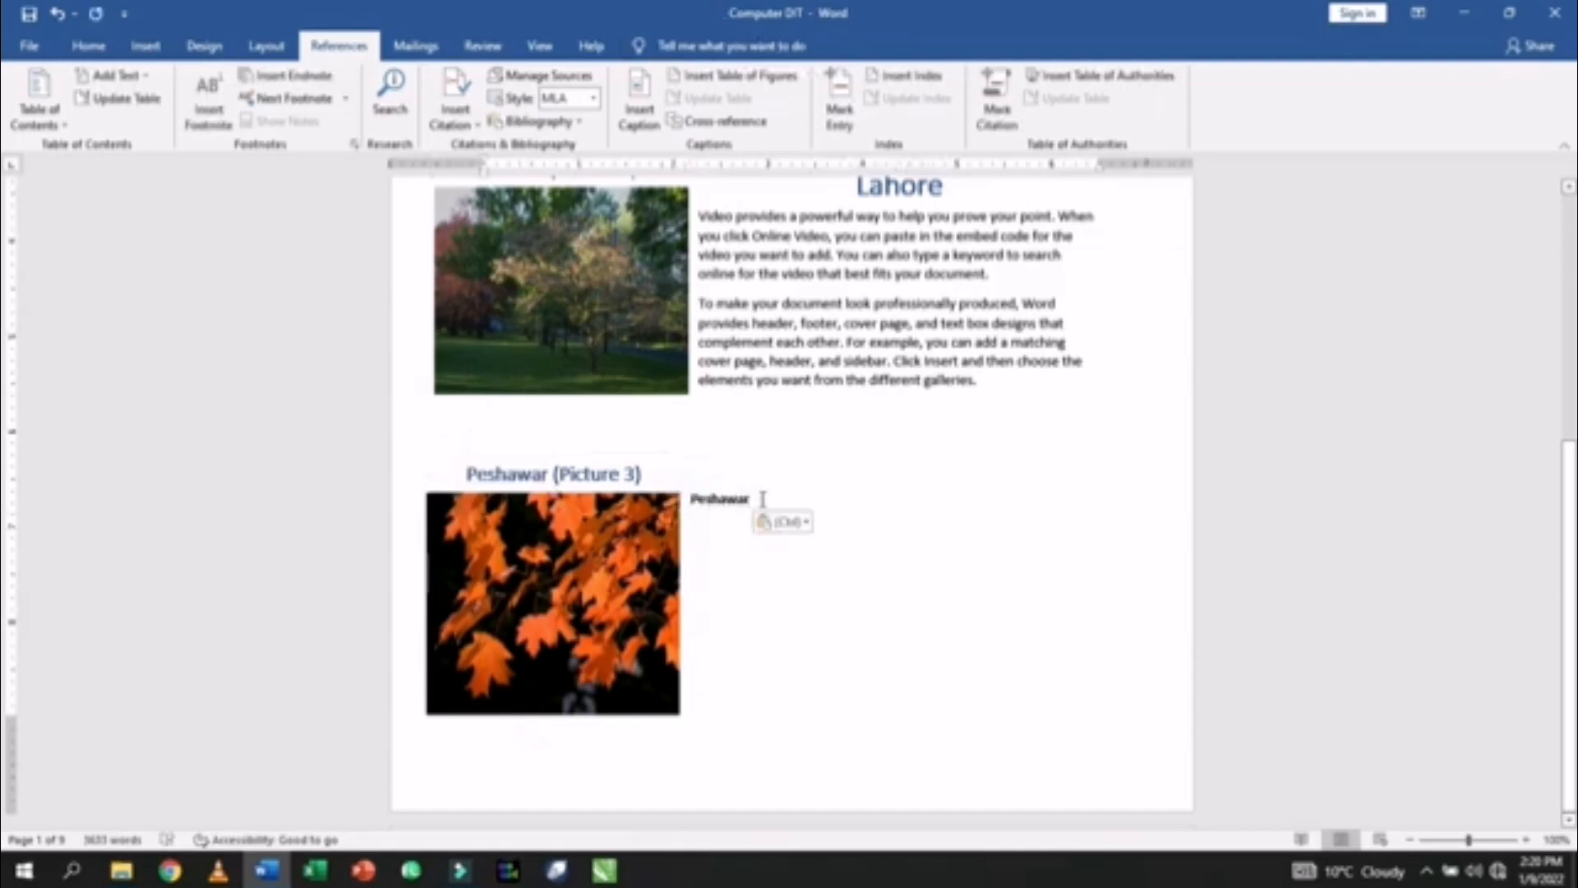
pyautogui.moveTo(763, 499); pyautogui.dragTo(689, 508)
pyautogui.hotkey('ctrl', 'alt', '1')
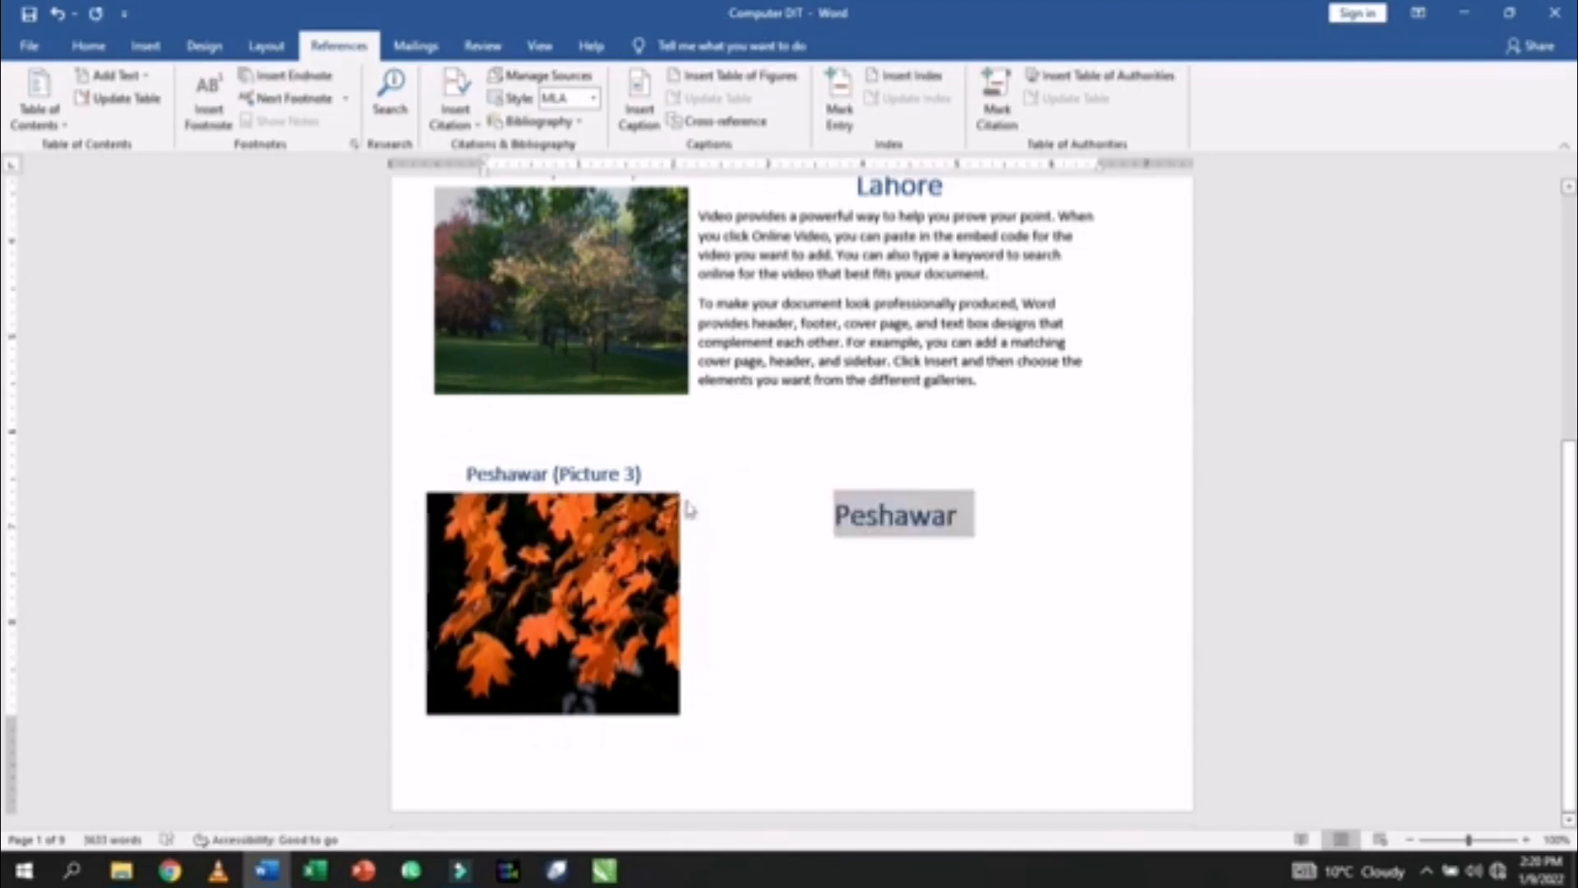
pyautogui.click(815, 563)
# - Generate two sample paragraphs below the Peshawar heading
pyautogui.click(718, 555)
pyautogui.click(705, 554)
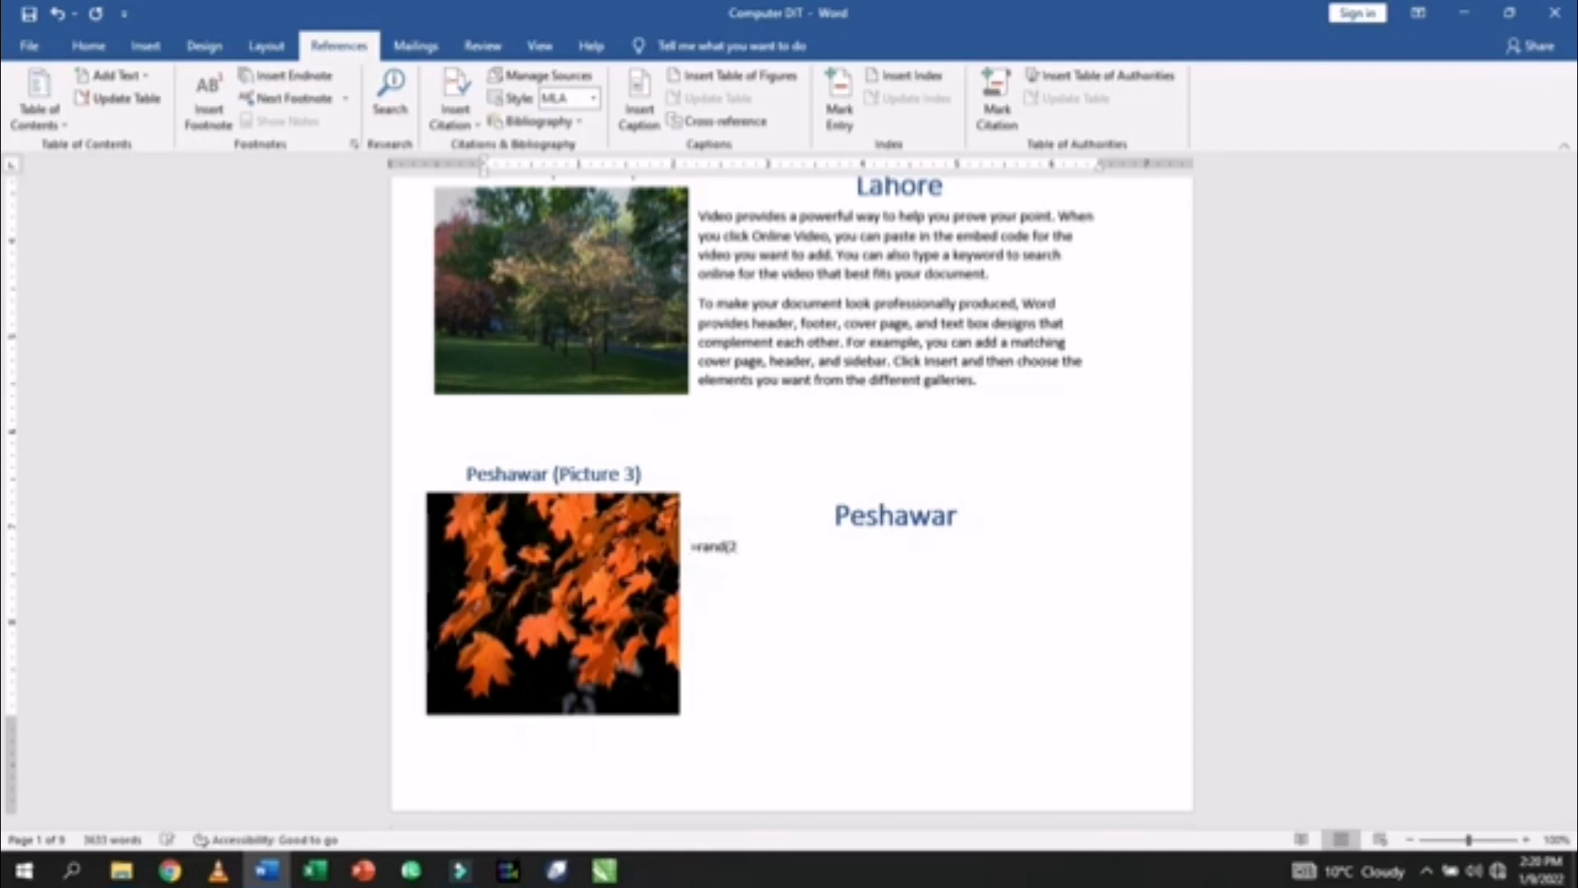
pyautogui.press('Return')
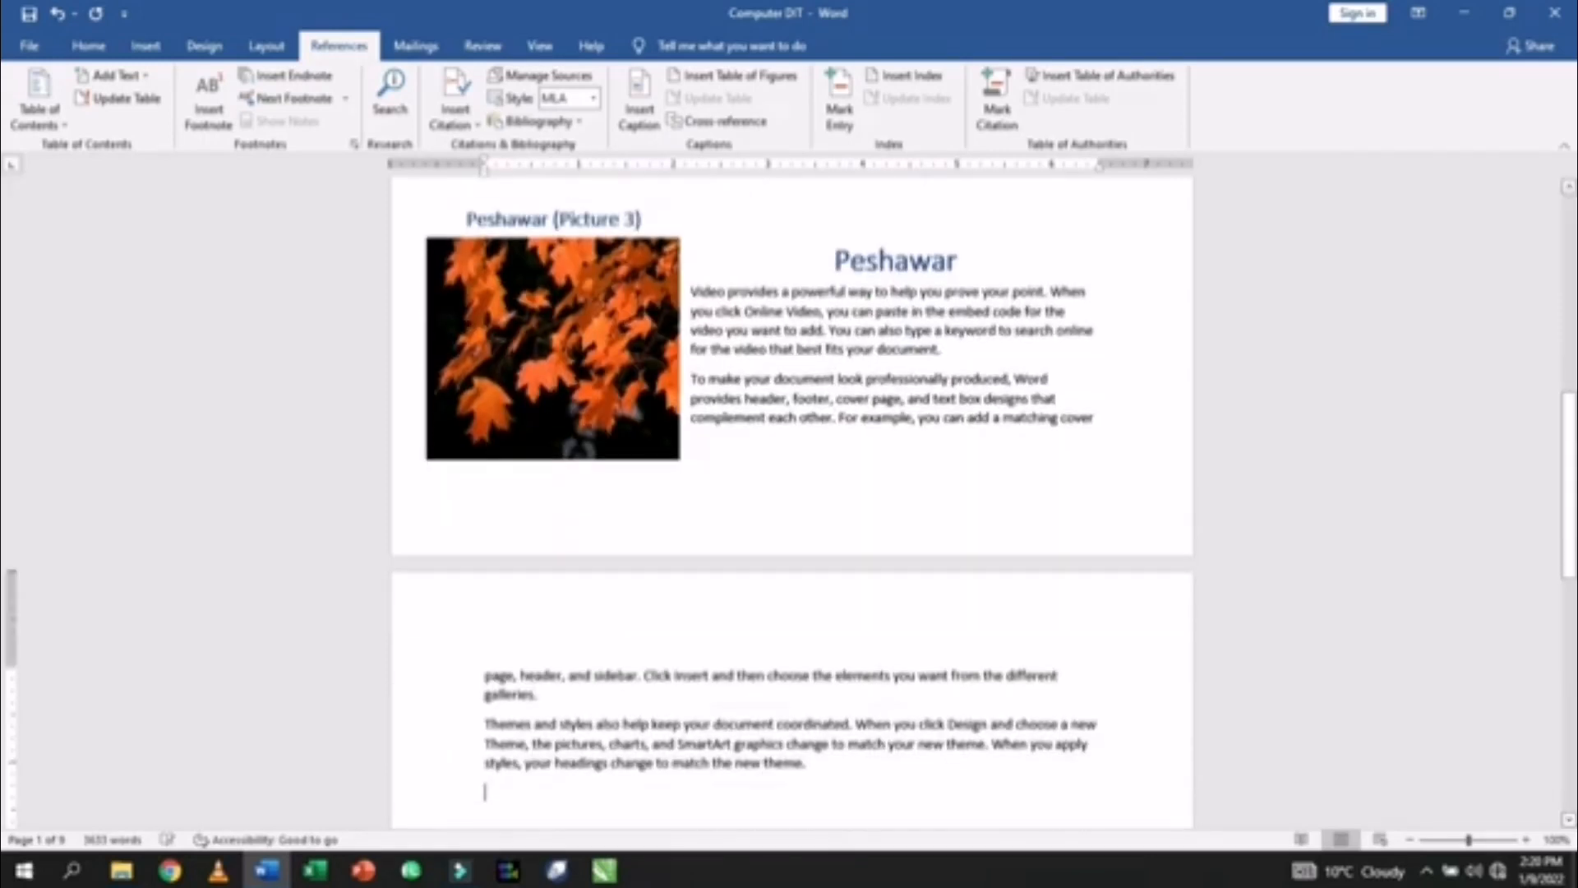
pyautogui.hotkey('ctrl', 'z')
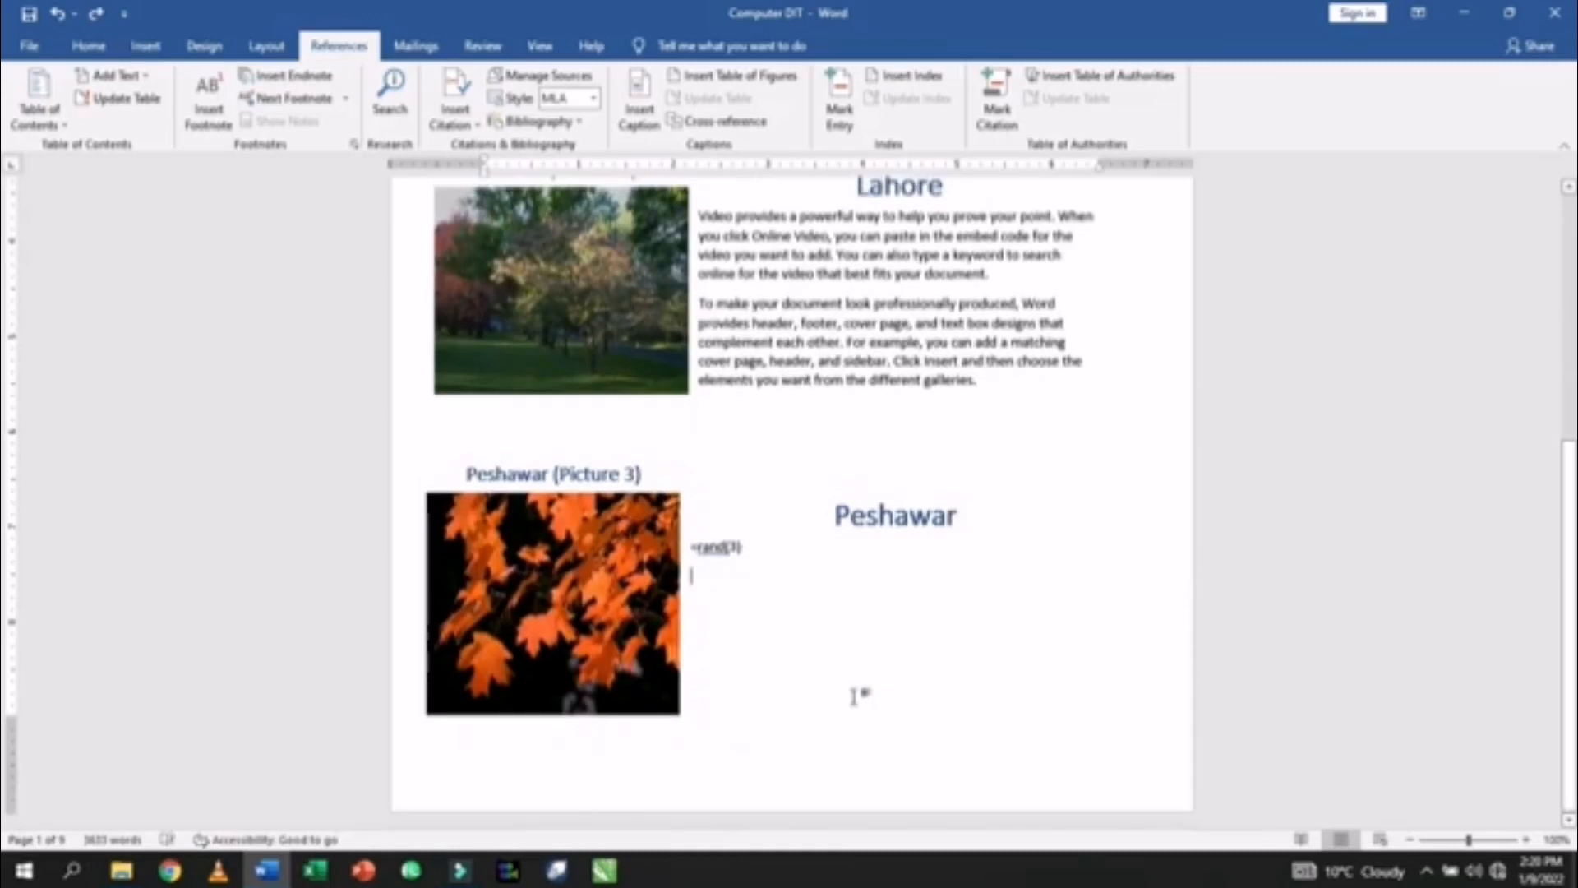
pyautogui.press('BackSpace')
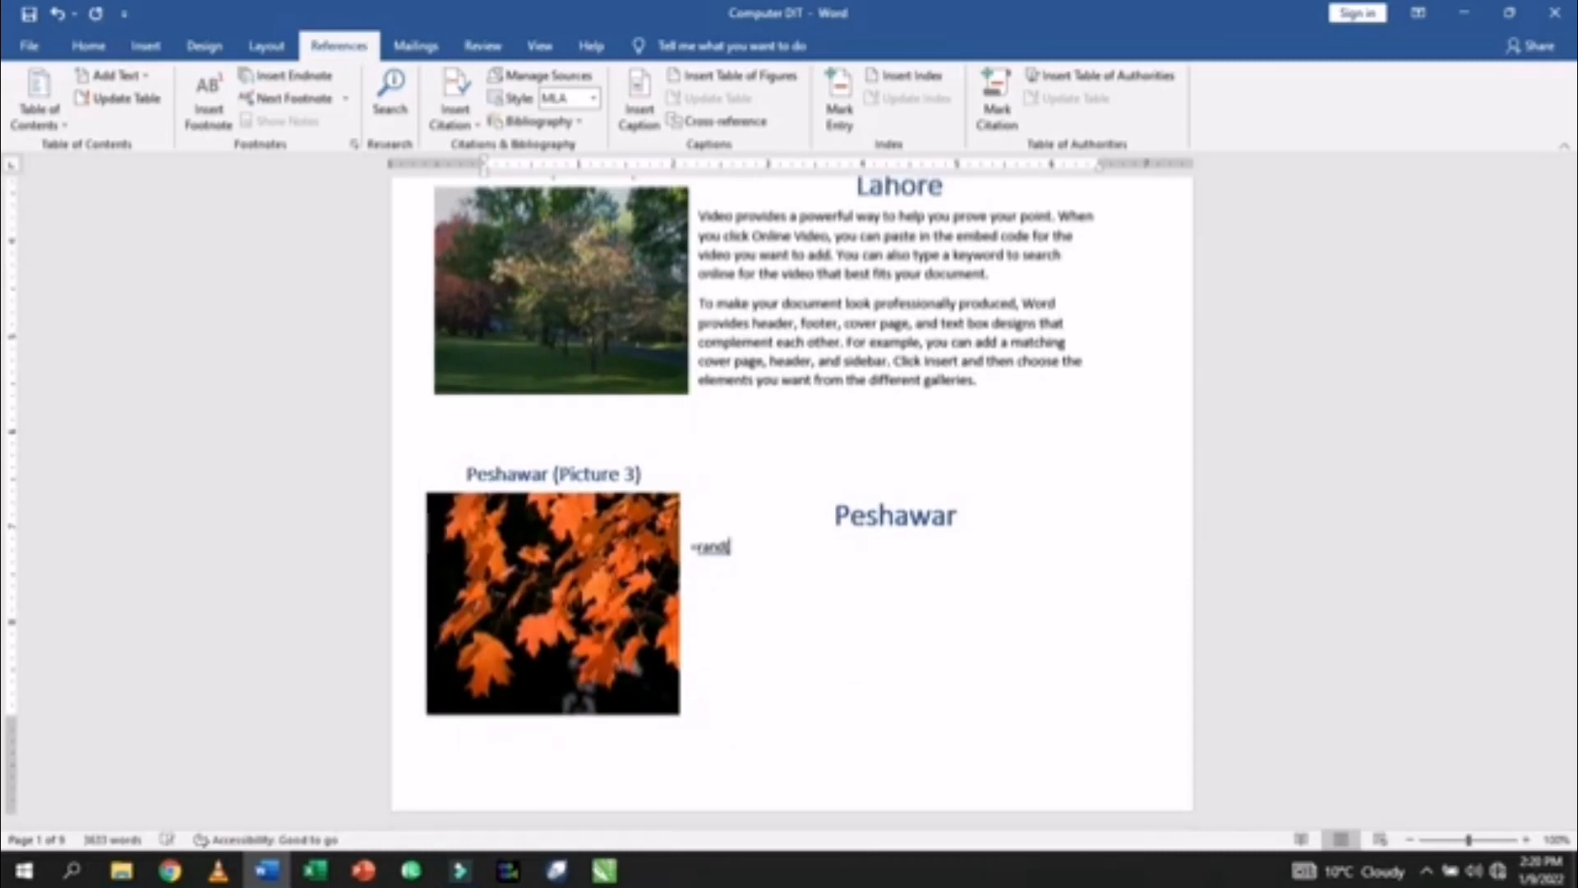
pyautogui.write(',')
pyautogui.press('Return')
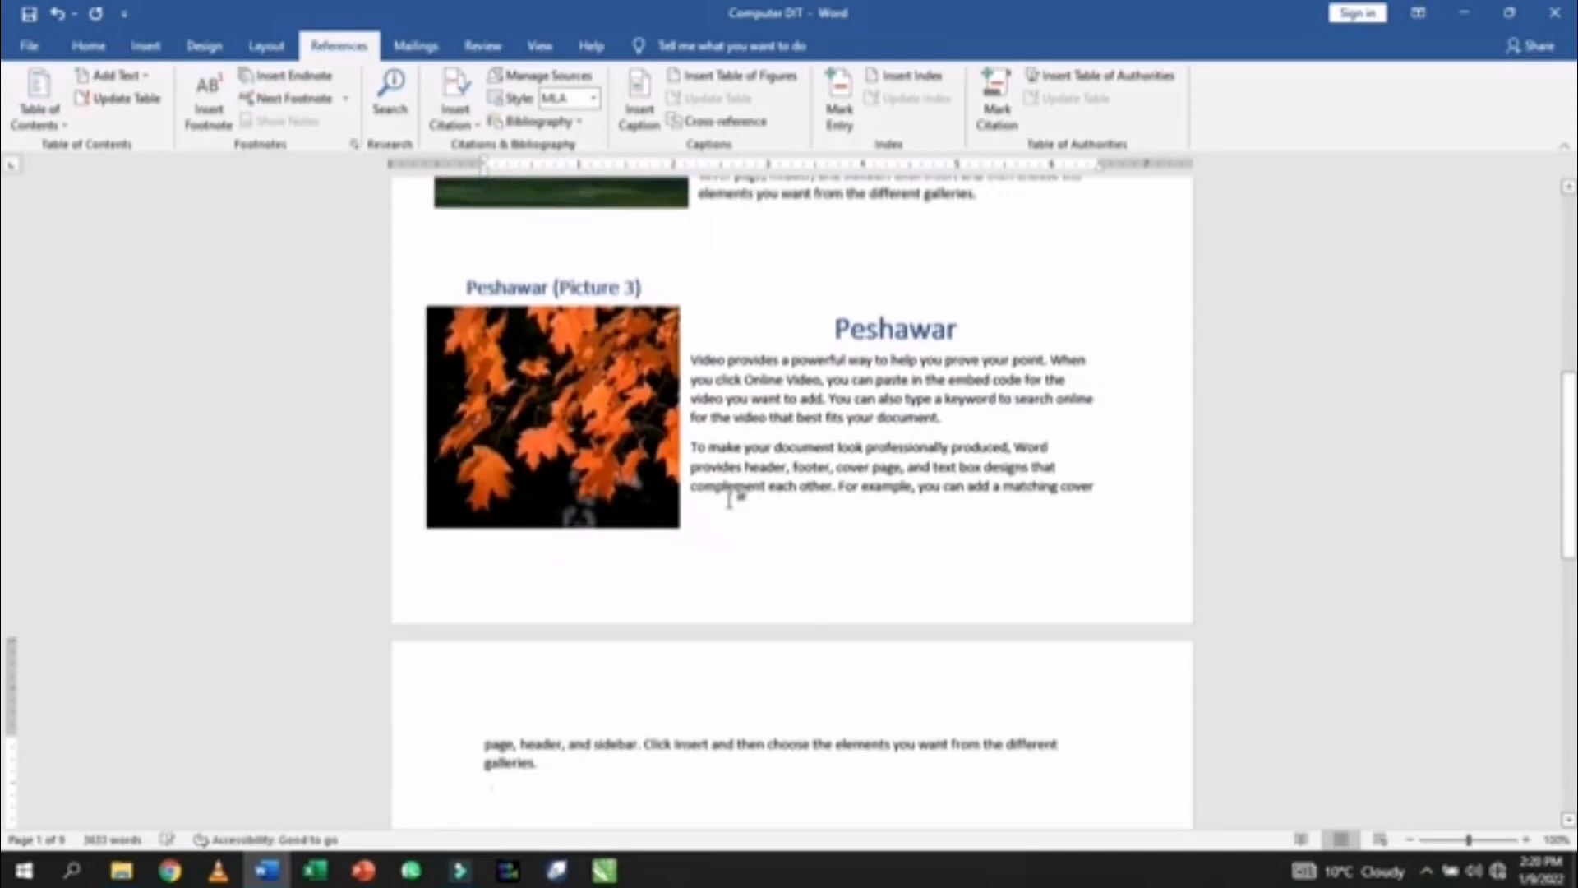
# - Lower the bottom margin so everything fits on page one, then check the print preview
pyautogui.scroll(3, 729, 494)
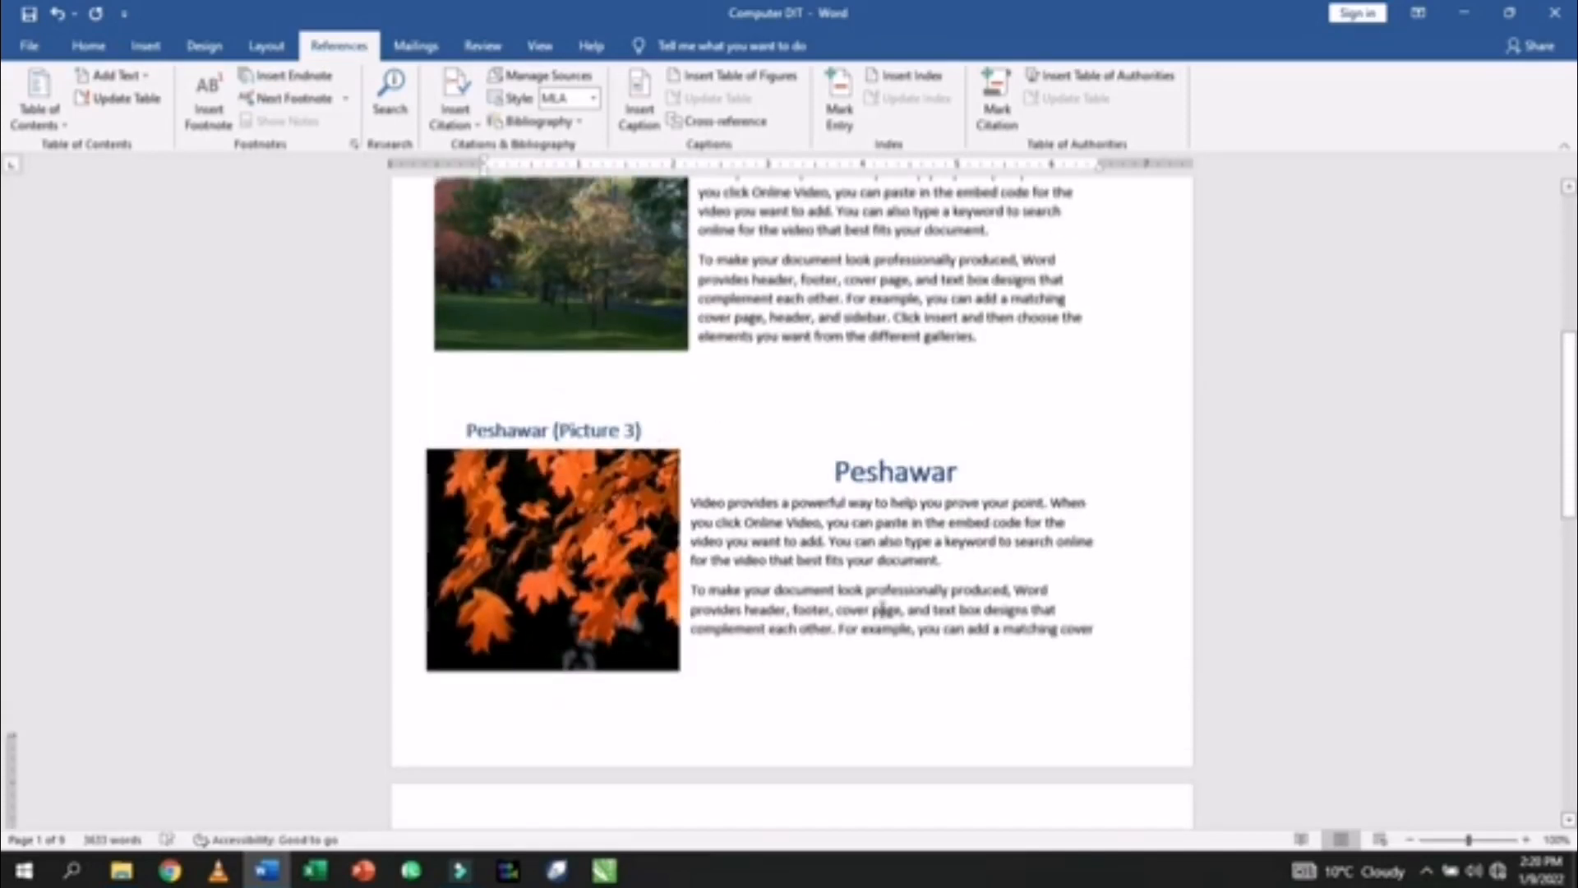
pyautogui.scroll(-5, 882, 609)
pyautogui.click(585, 687)
pyautogui.click(789, 435)
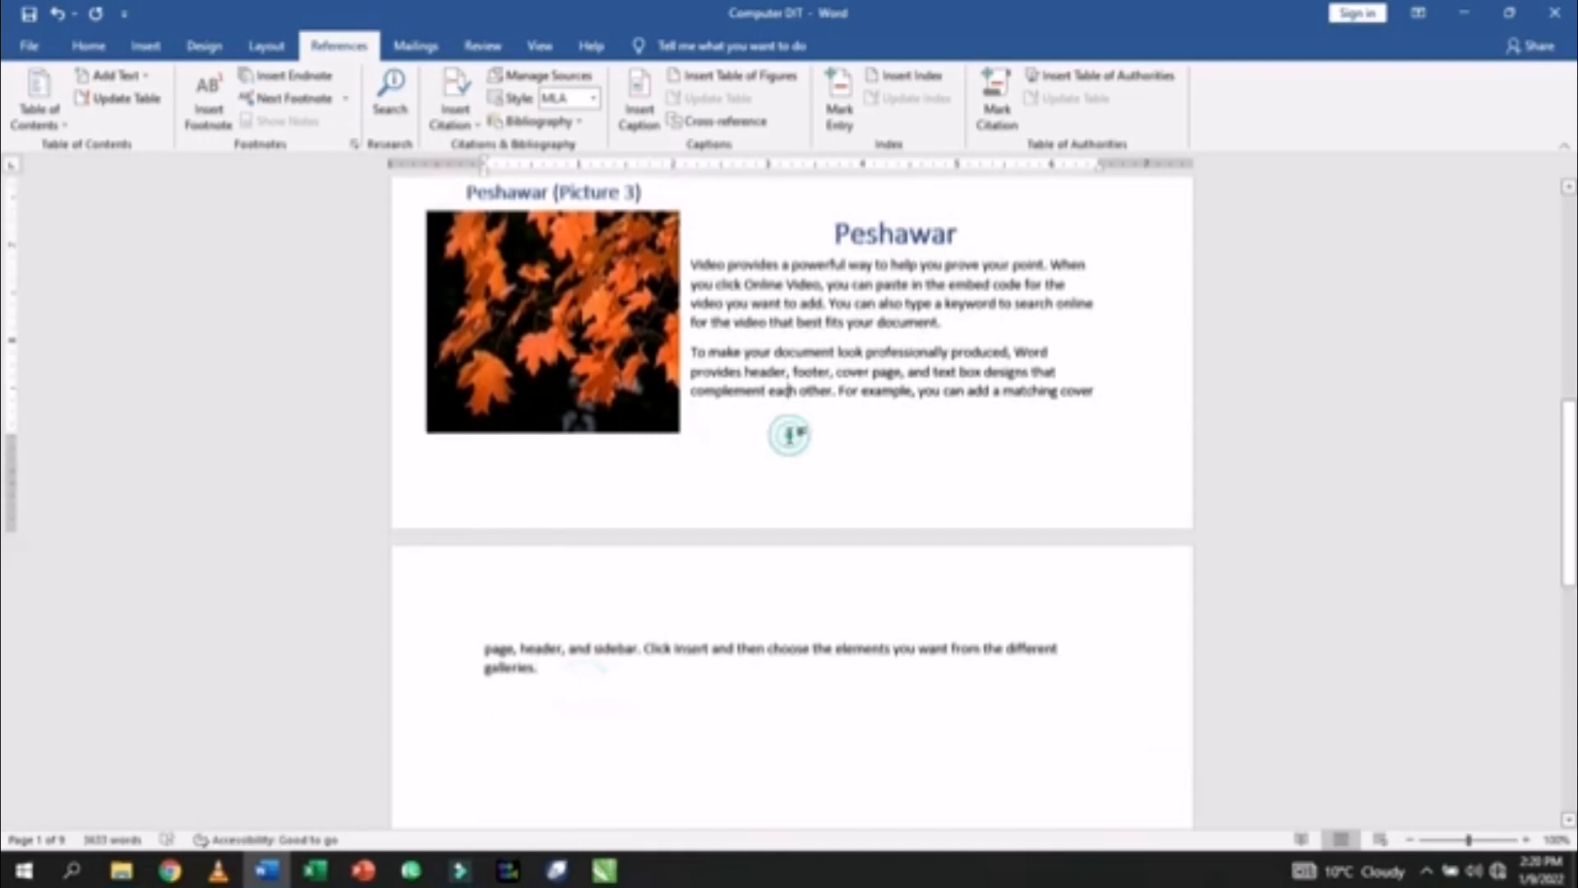
pyautogui.moveTo(11, 436); pyautogui.dragTo(10, 476)
pyautogui.scroll(10, 77, 522)
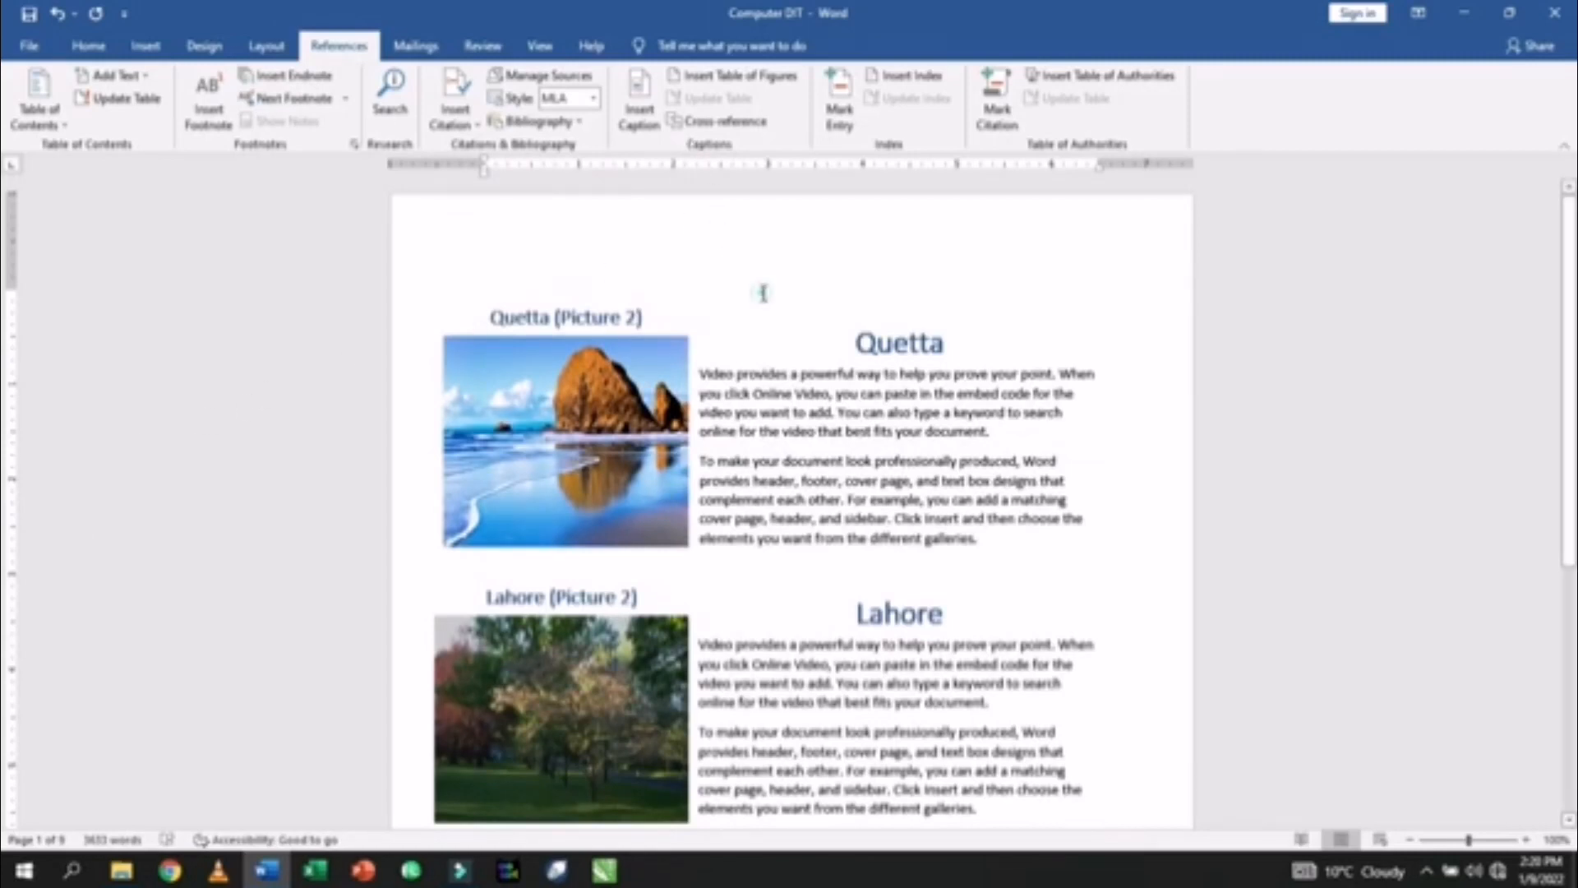
pyautogui.hotkey('ctrl', 'p')
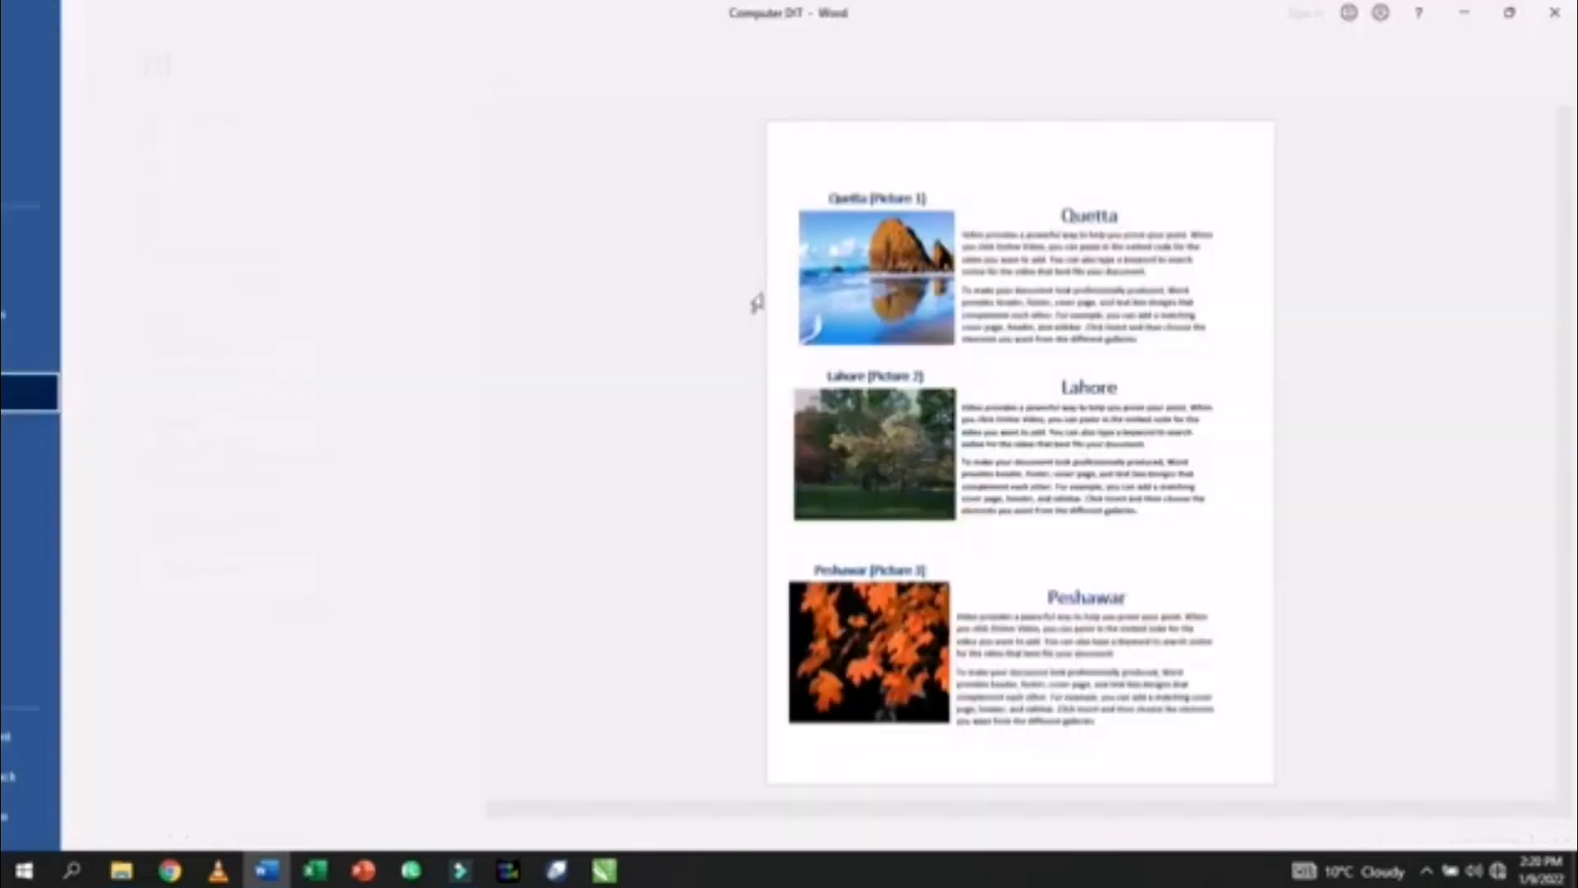
pyautogui.press('Escape')
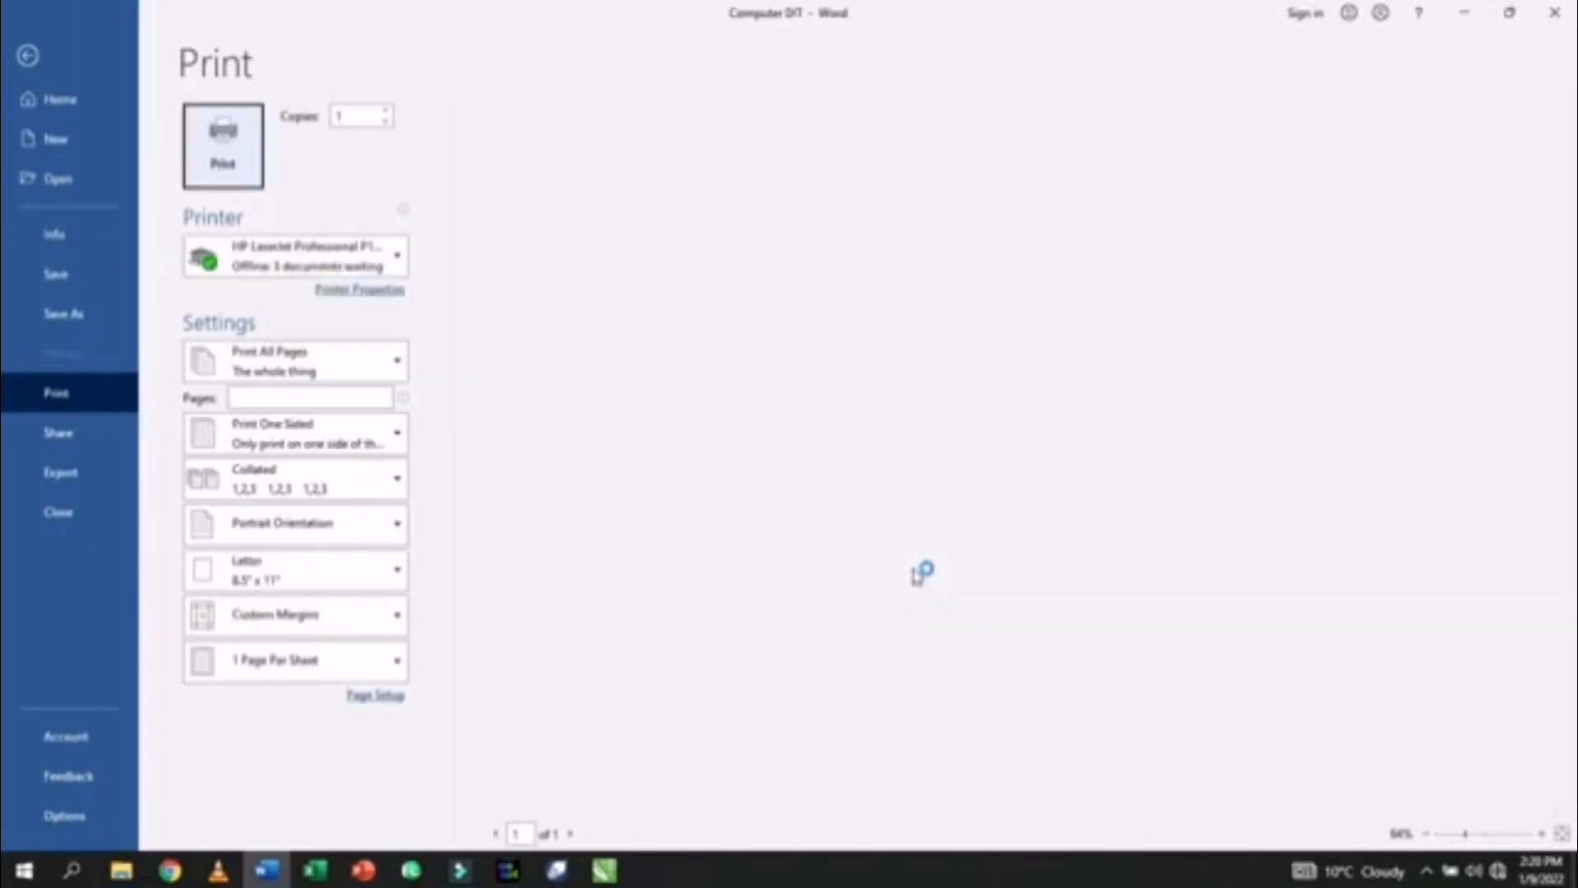
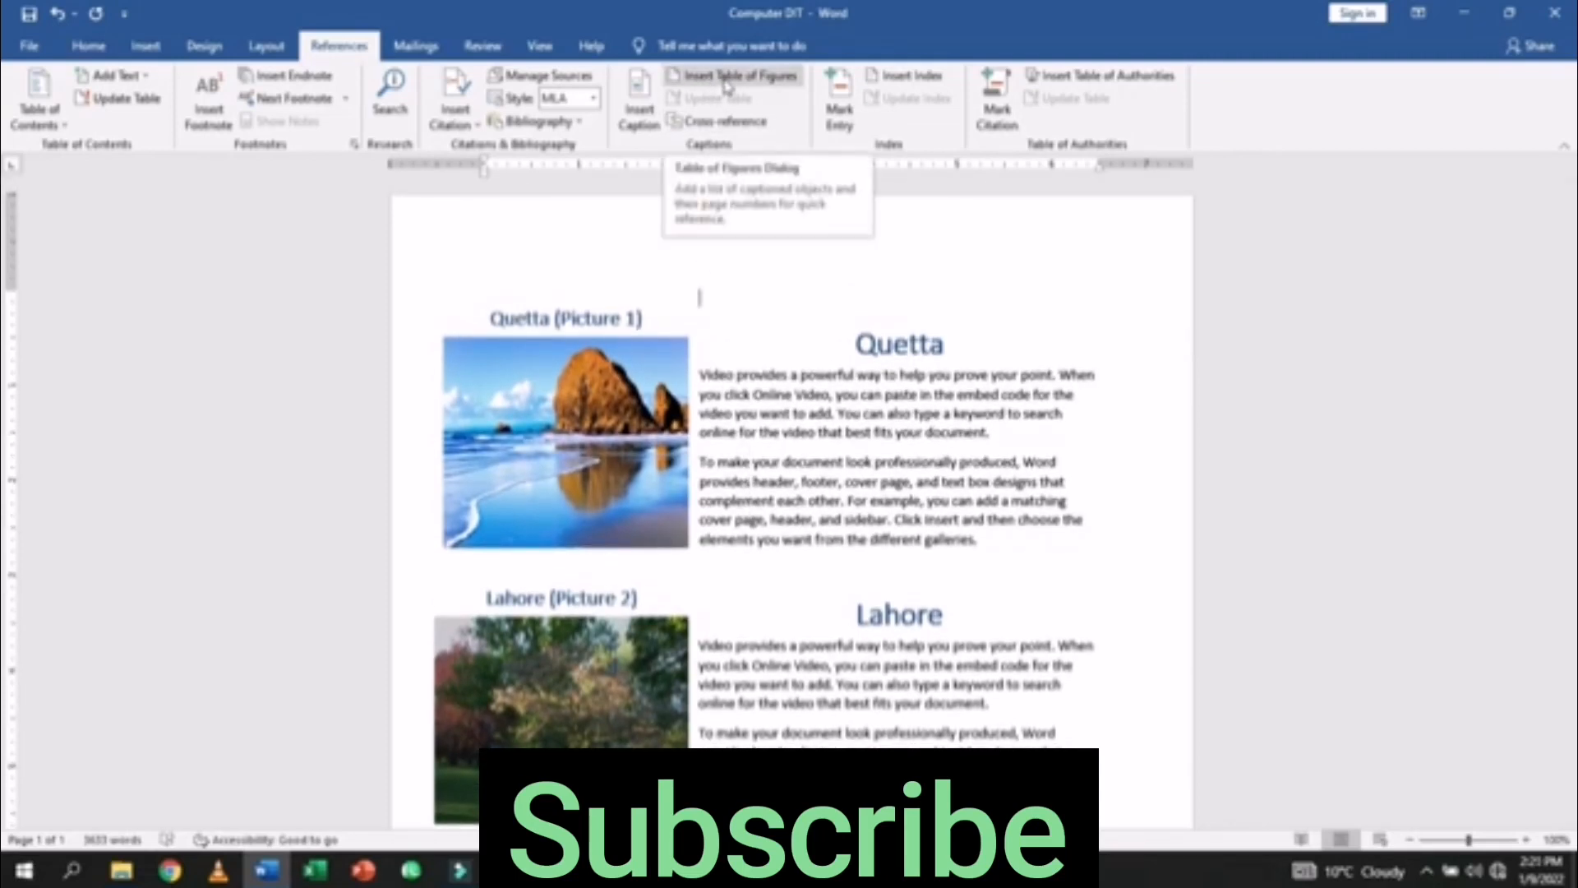
# - Add a blank line below the Lahore picture so the Peshawar text moves onto the next page
pyautogui.scroll(-5, 720, 549)
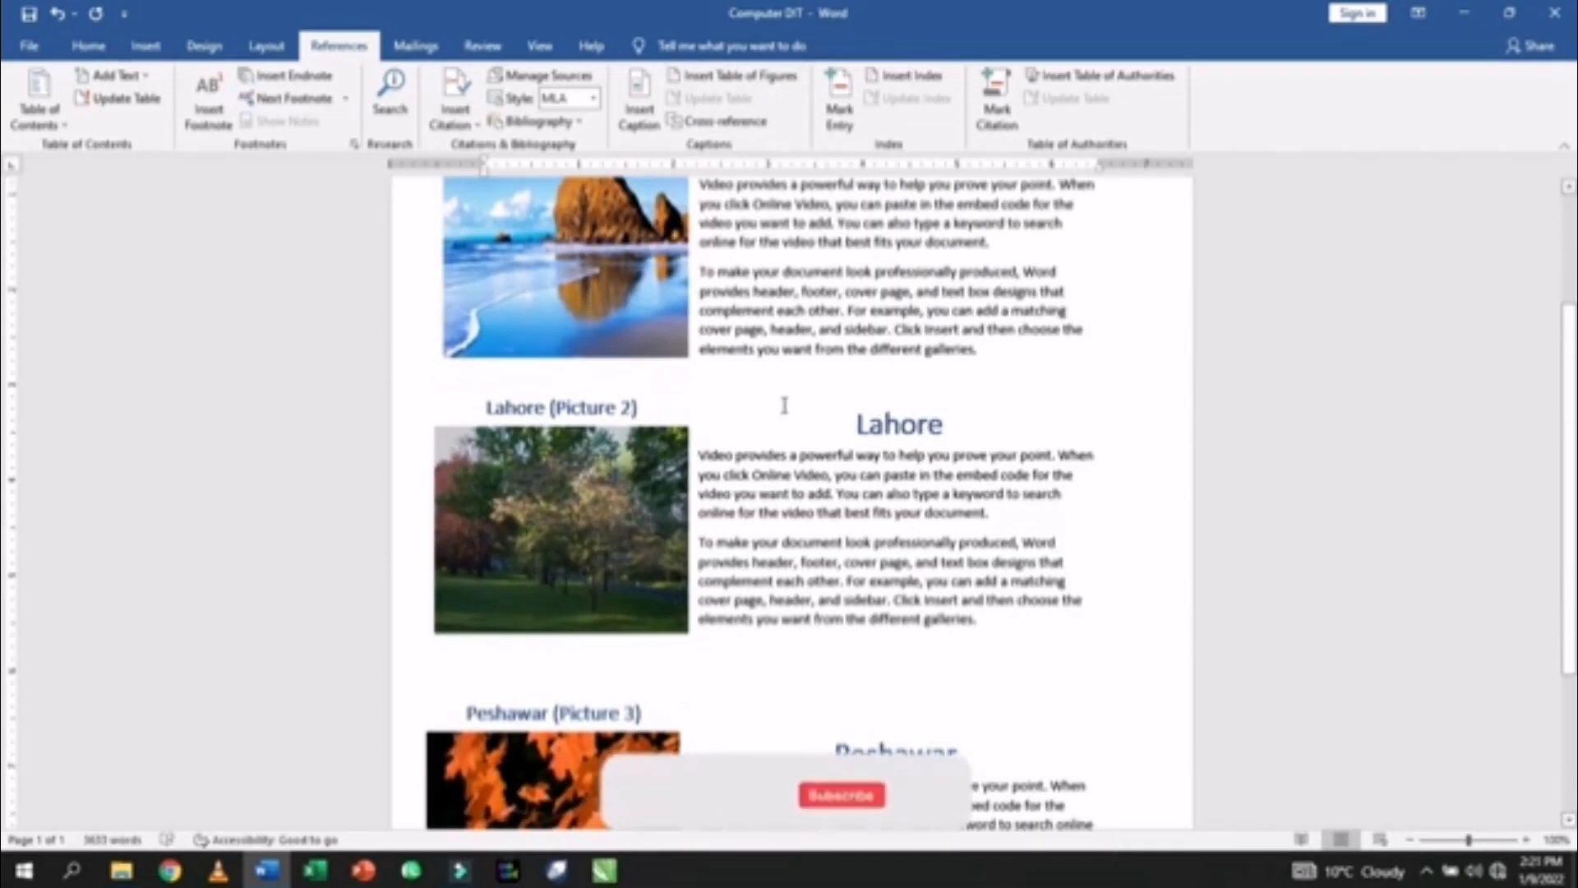
pyautogui.click(991, 362)
pyautogui.scroll(-8, 991, 363)
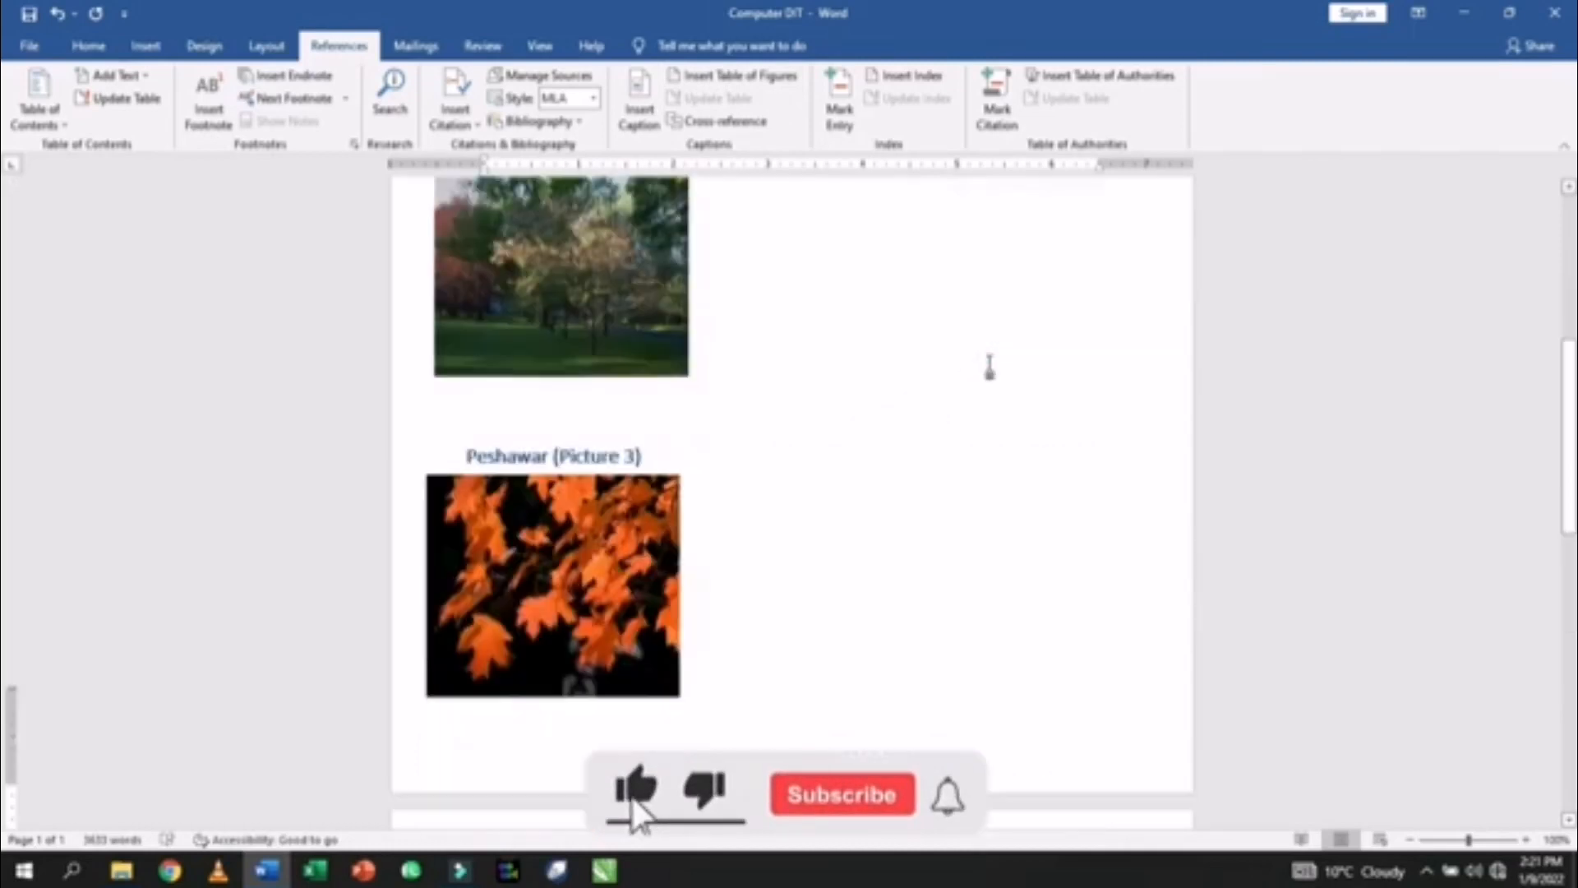
pyautogui.scroll(8, 989, 367)
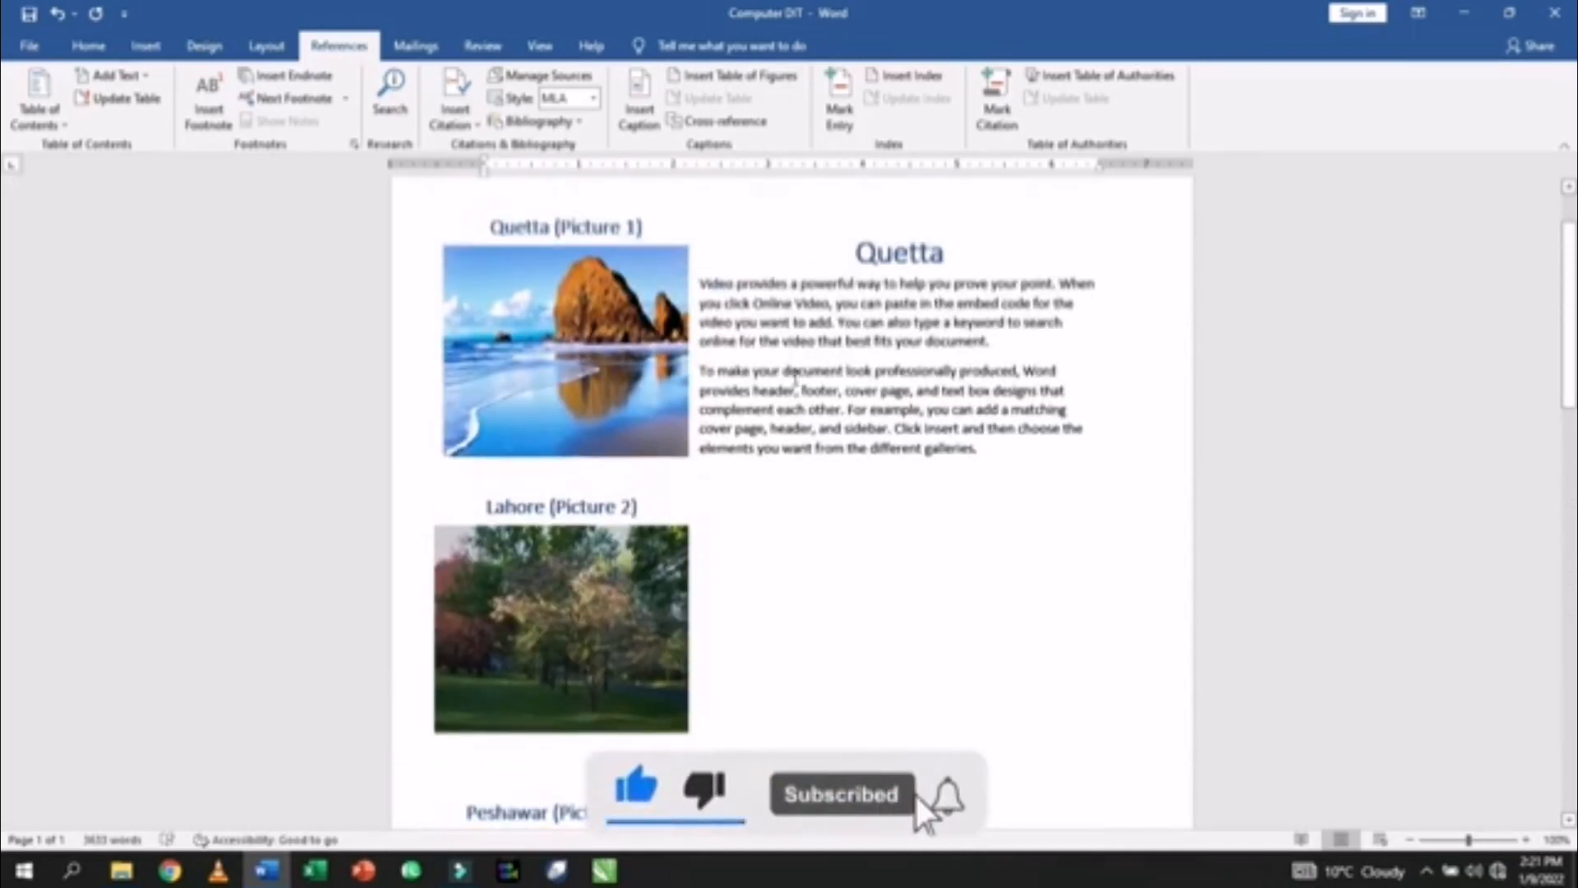
pyautogui.scroll(-5, 788, 386)
pyautogui.scroll(-12, 788, 385)
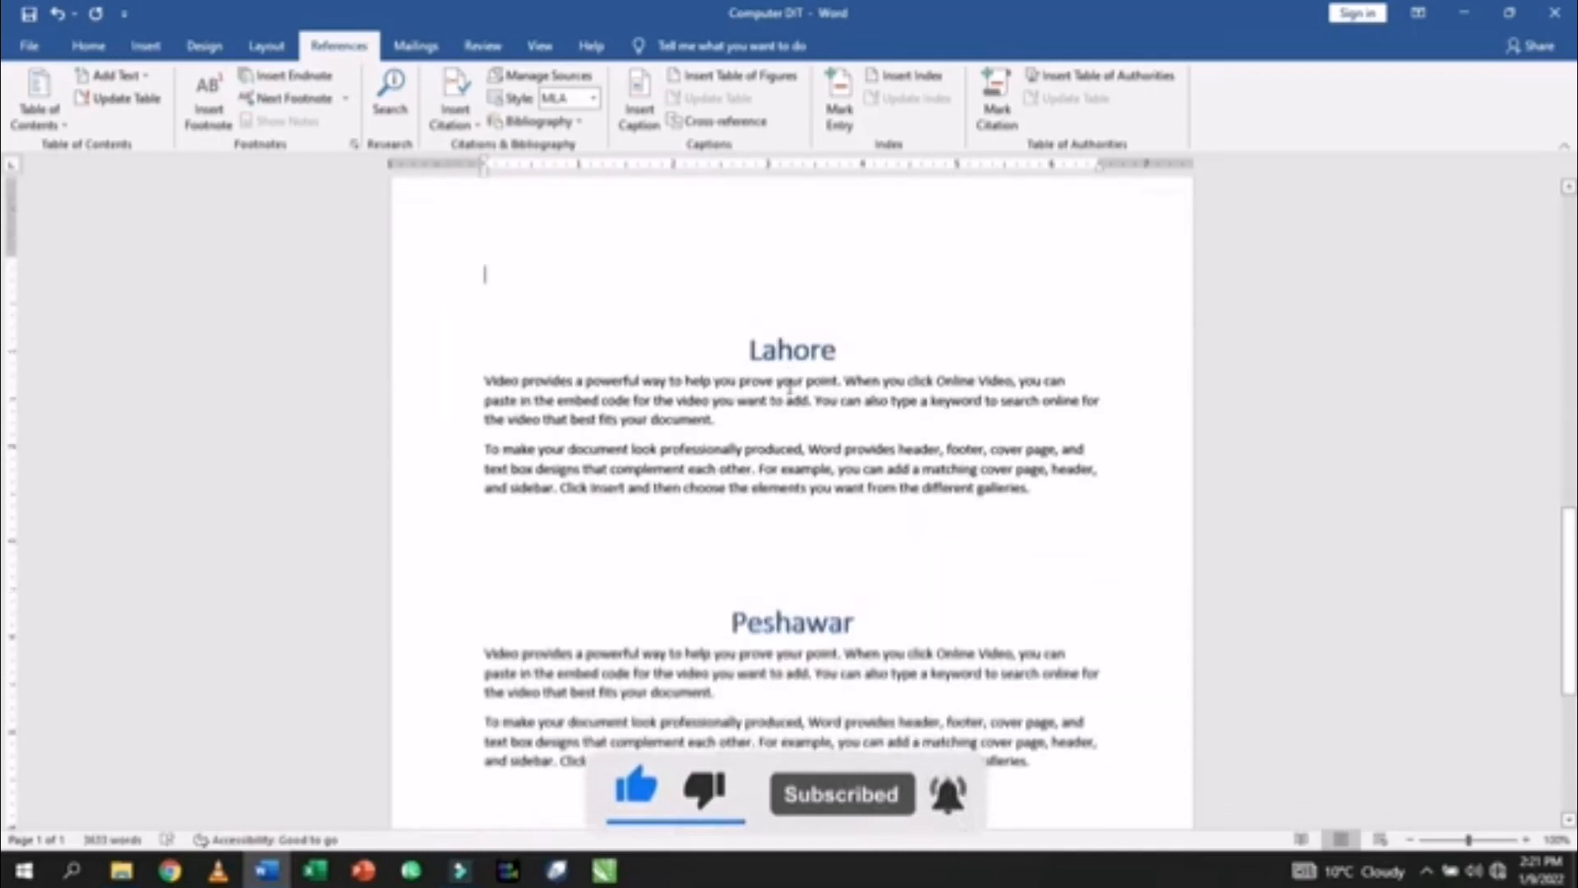
pyautogui.scroll(12, 790, 385)
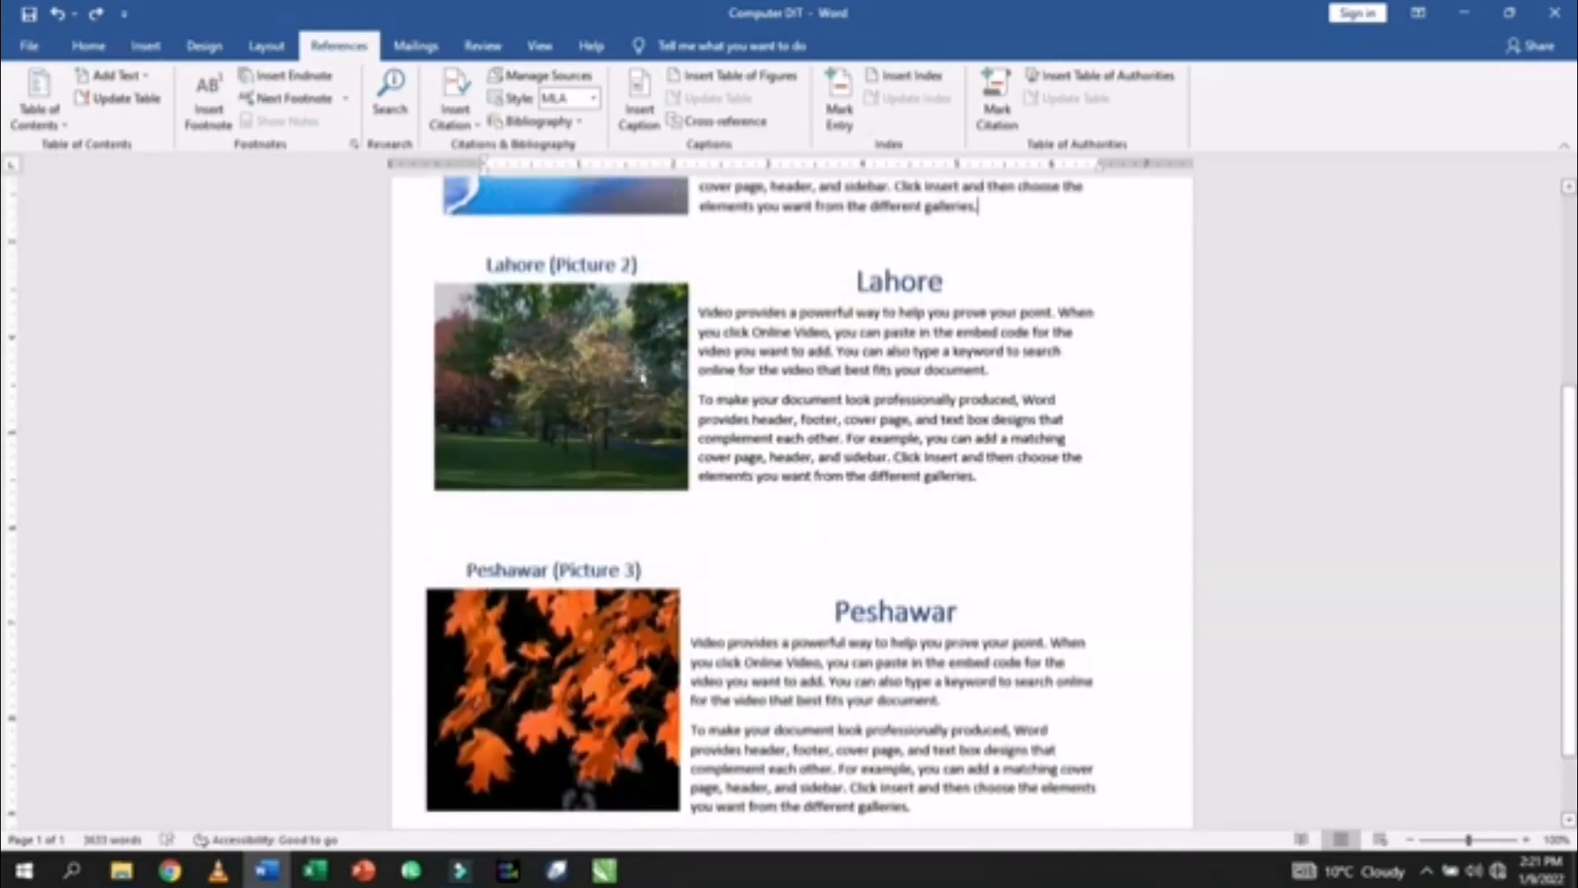
pyautogui.click(637, 371)
pyautogui.click(666, 516)
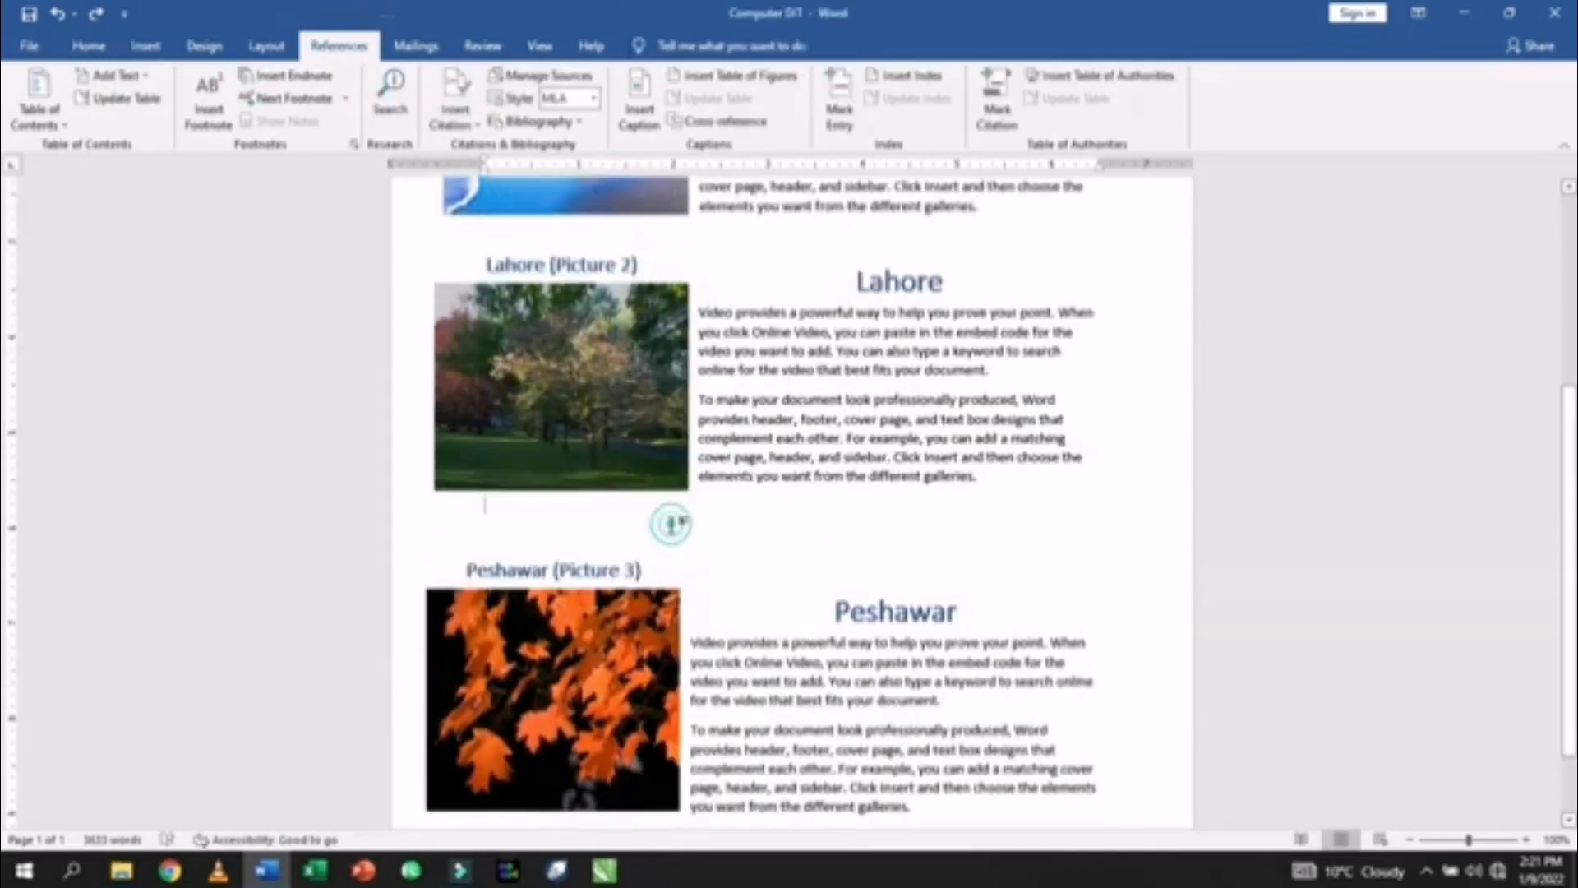
pyautogui.press('Return')
pyautogui.press('Return')
pyautogui.press('Return')
pyautogui.press('Return')
pyautogui.press('Return')
pyautogui.press('Return')
pyautogui.press('Return')
pyautogui.press('Return')
pyautogui.press('Return')
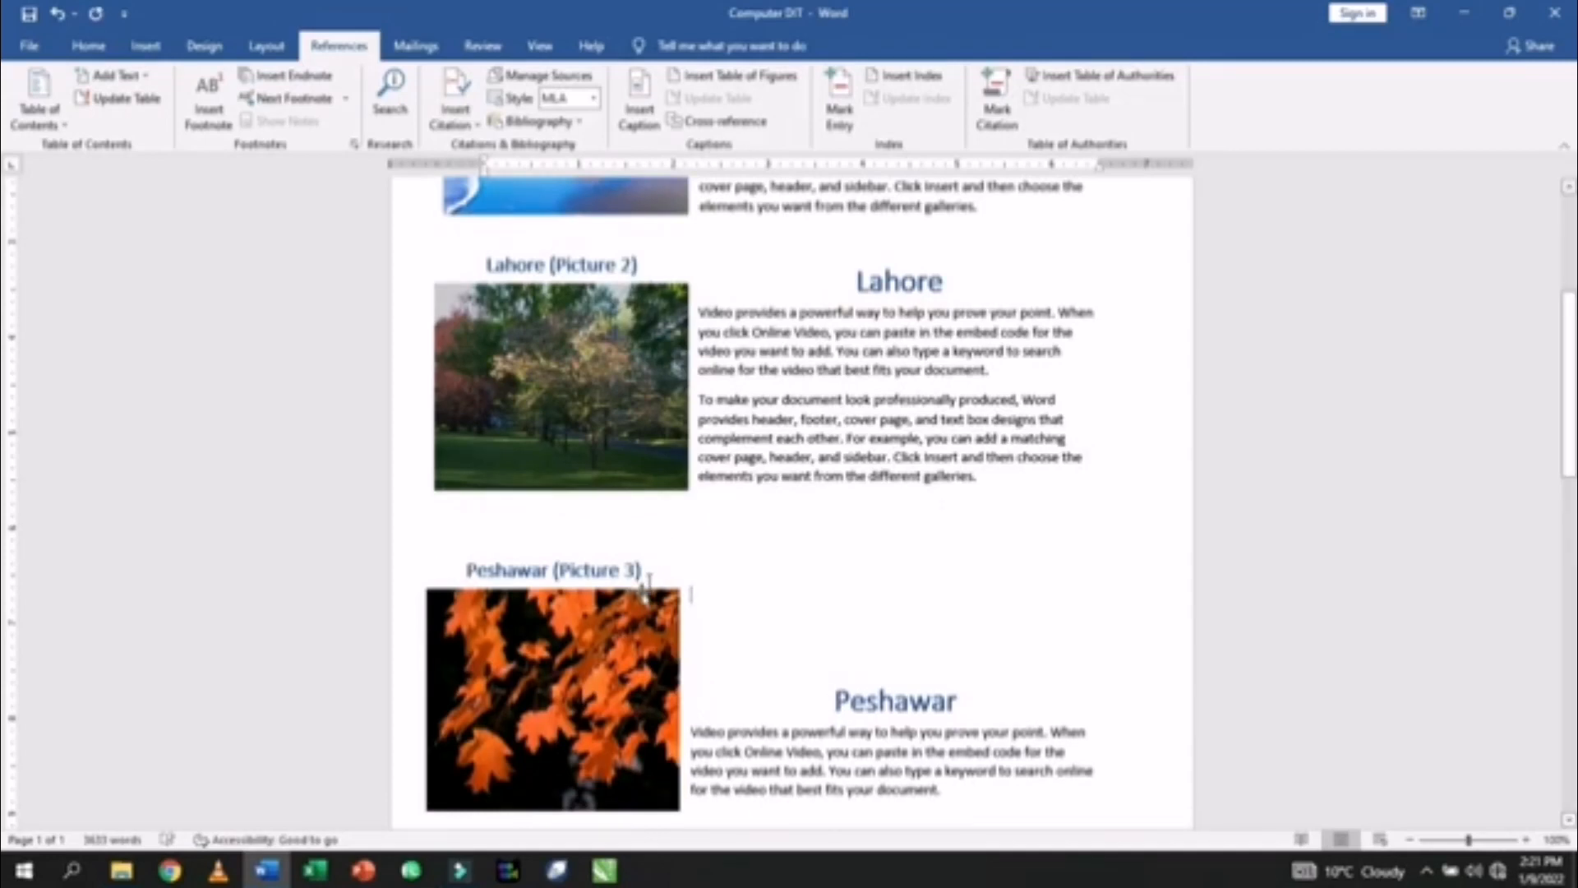
pyautogui.scroll(-2, 484, 791)
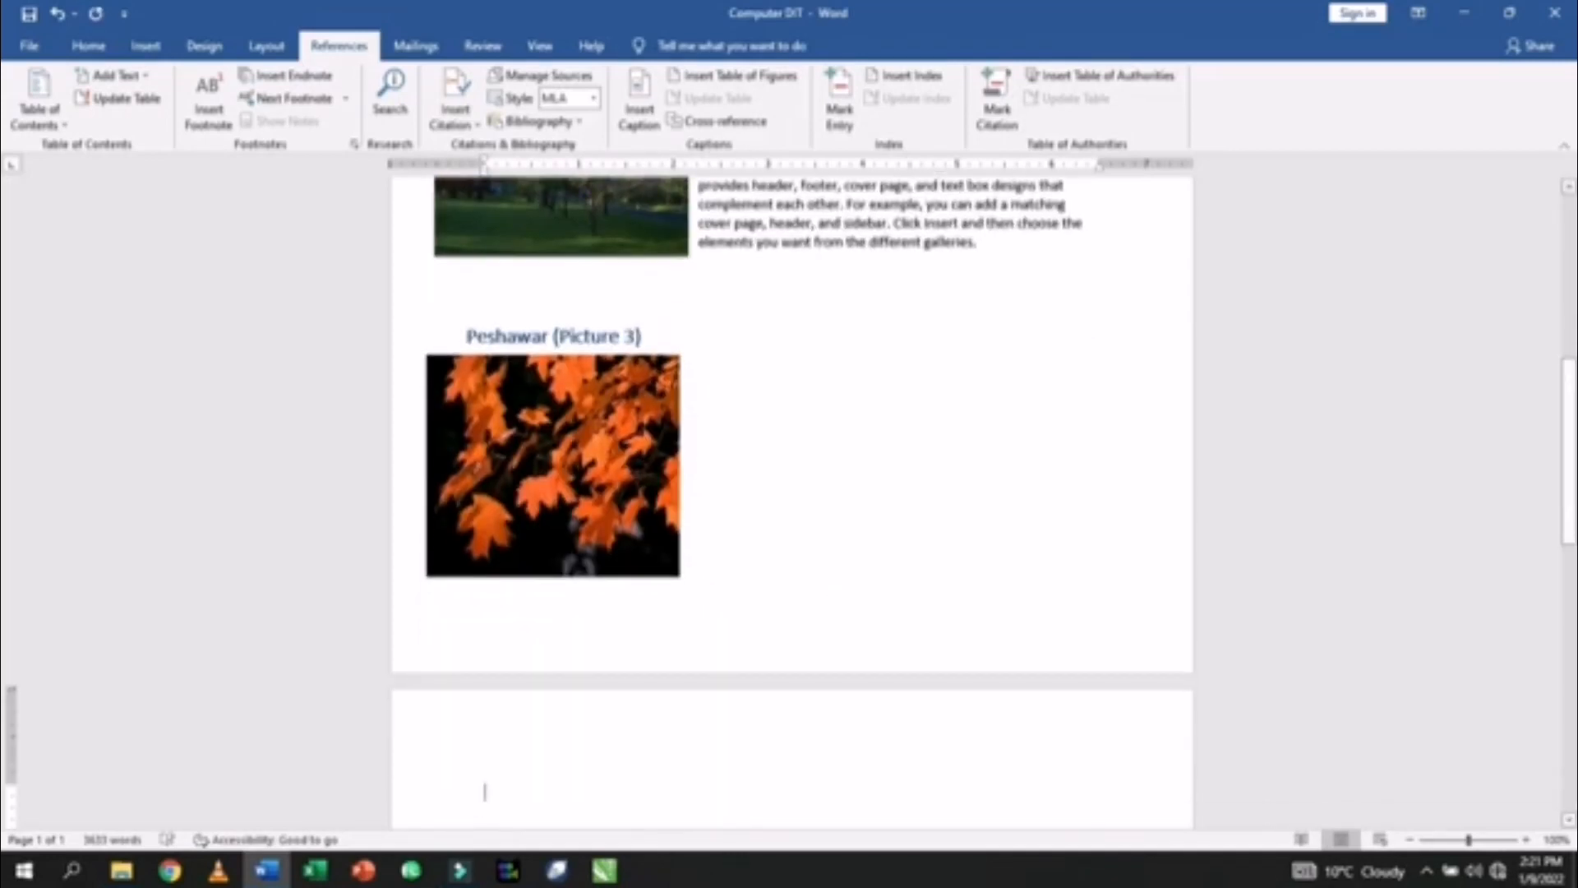
pyautogui.scroll(-3, 637, 586)
# - Drag the Peshawar leaves picture onto the next page beside the Peshawar heading
pyautogui.moveTo(589, 396); pyautogui.dragTo(637, 729)
pyautogui.scroll(-4, 637, 729)
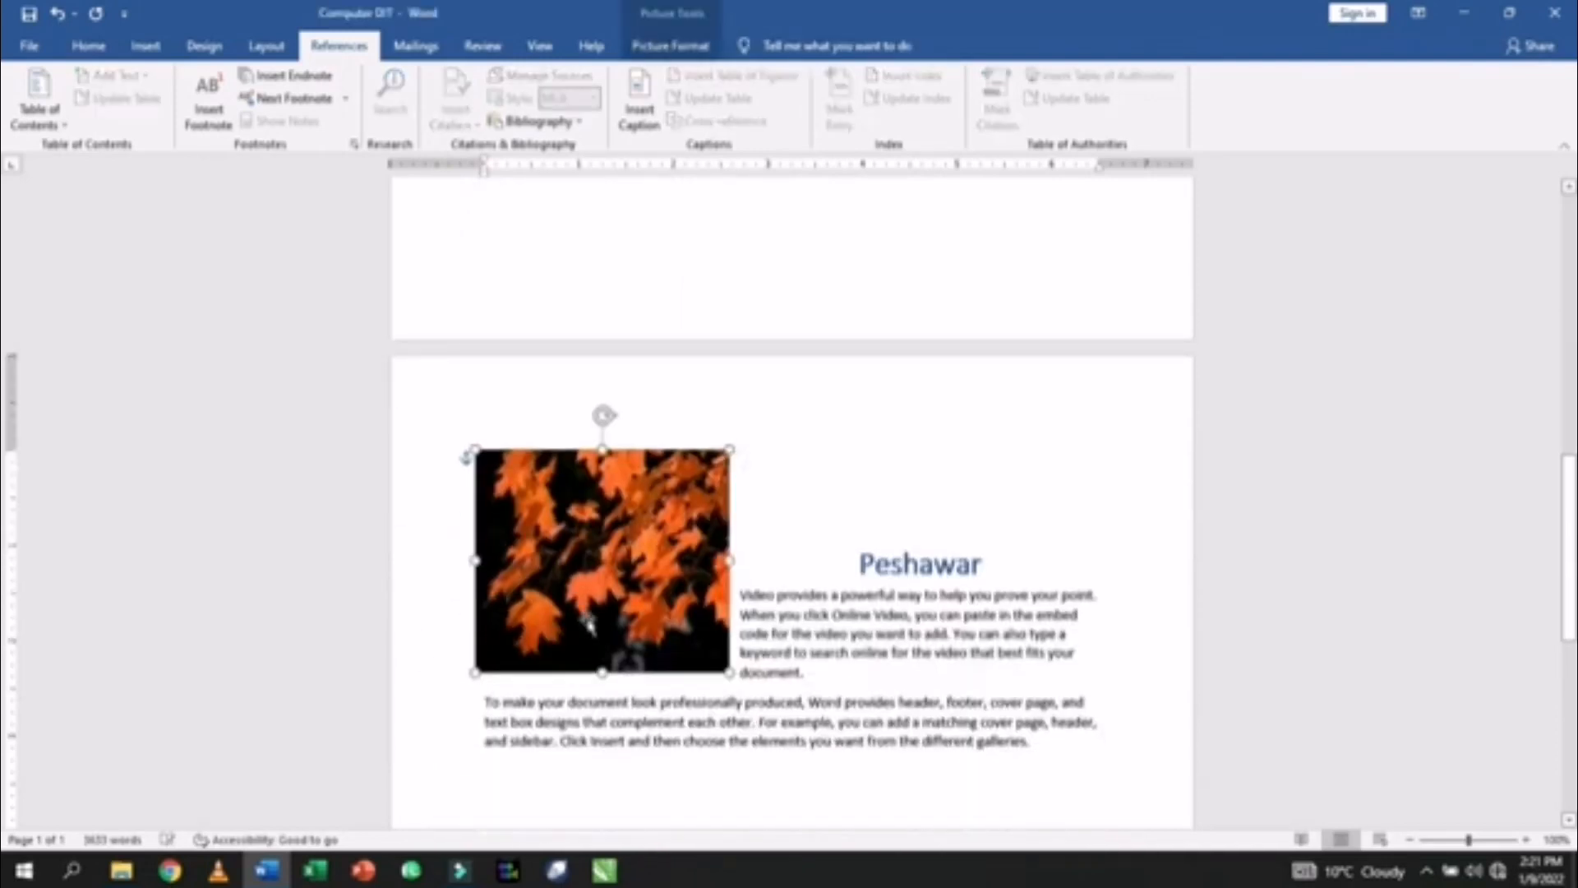
pyautogui.moveTo(575, 553); pyautogui.dragTo(553, 649)
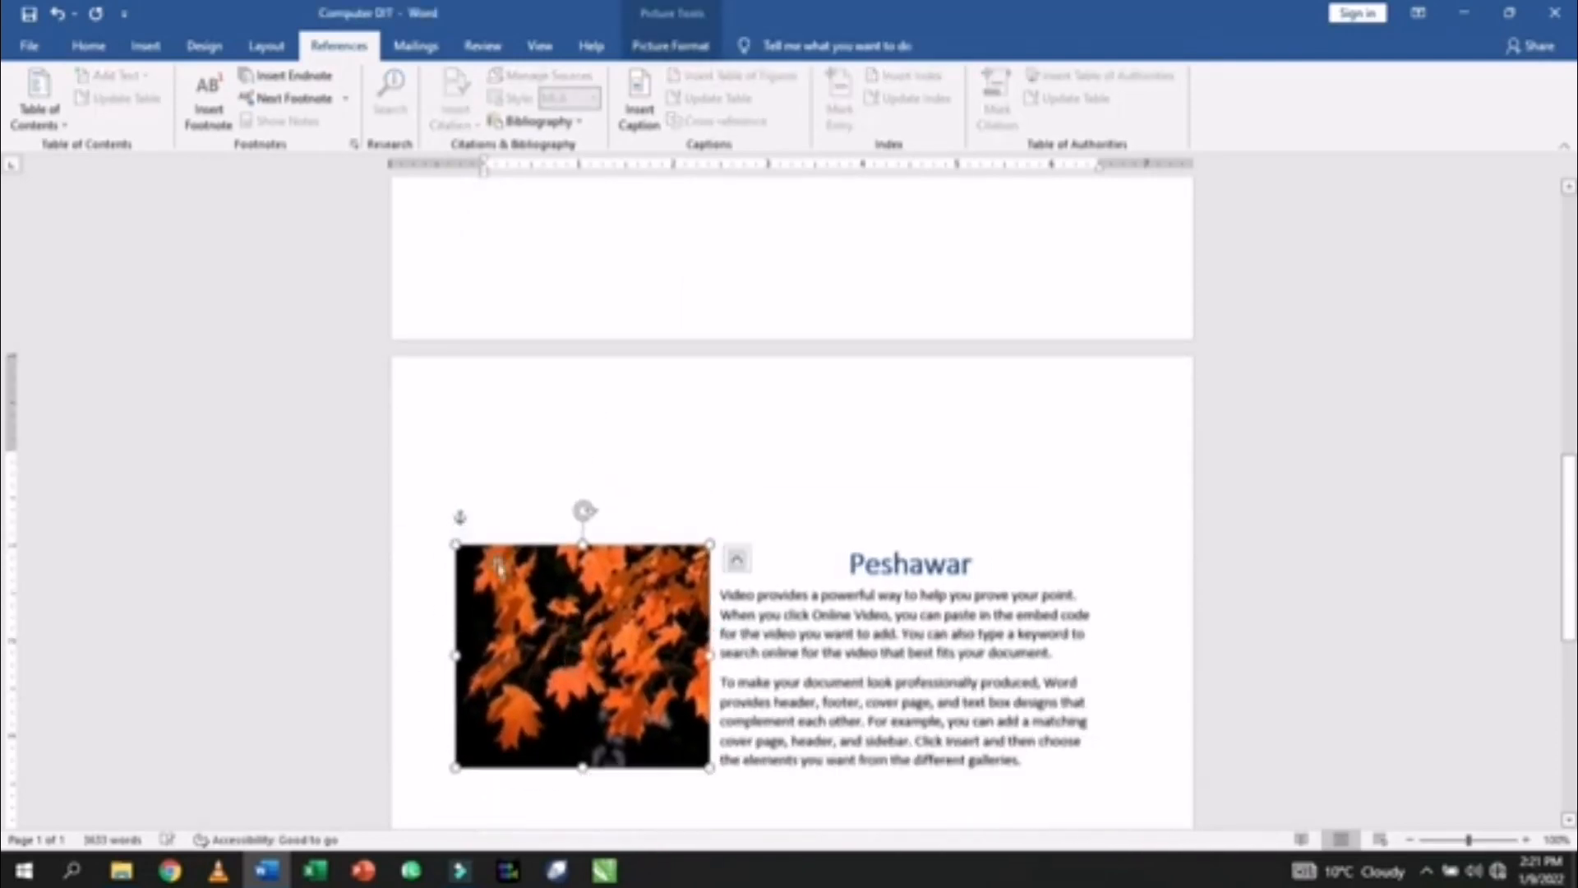
pyautogui.click(447, 483)
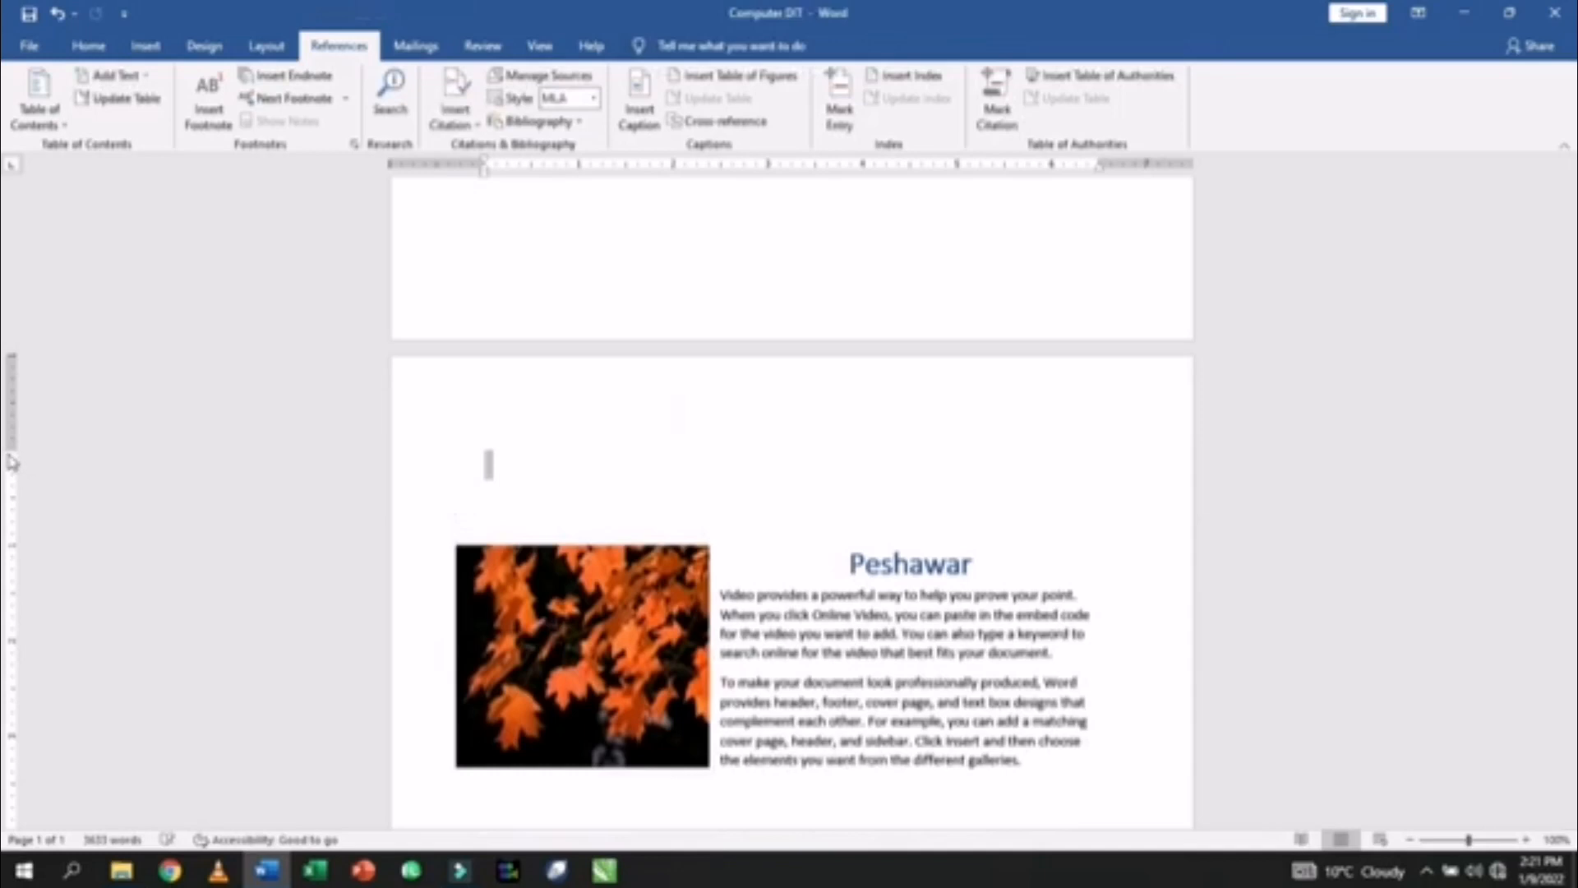
pyautogui.moveTo(12, 451); pyautogui.dragTo(27, 381)
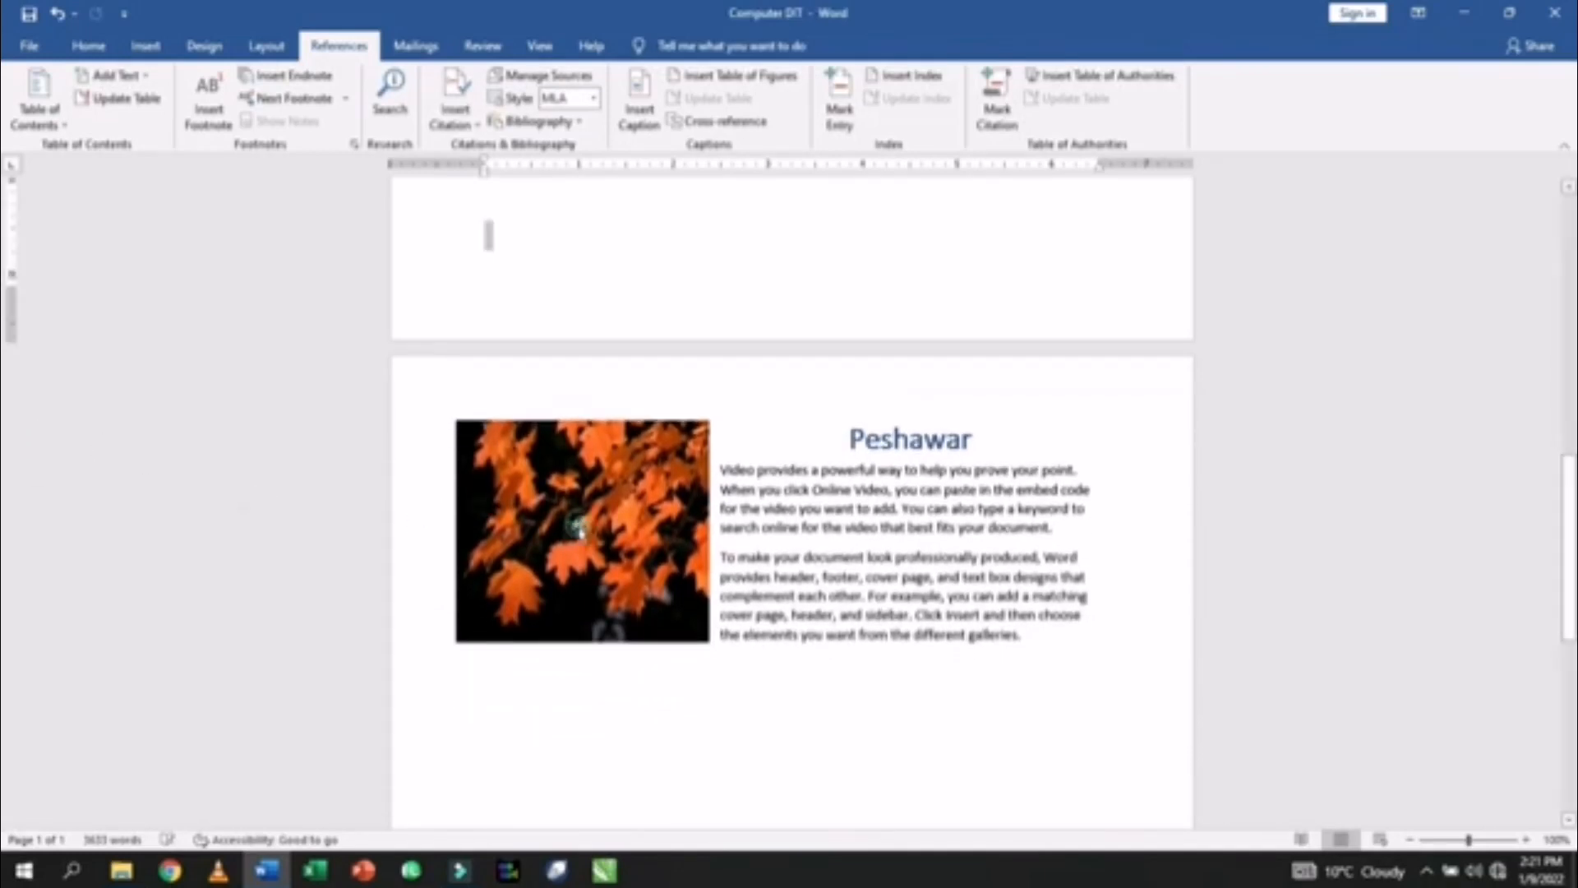
pyautogui.moveTo(579, 530); pyautogui.dragTo(567, 567)
pyautogui.scroll(4, 571, 560)
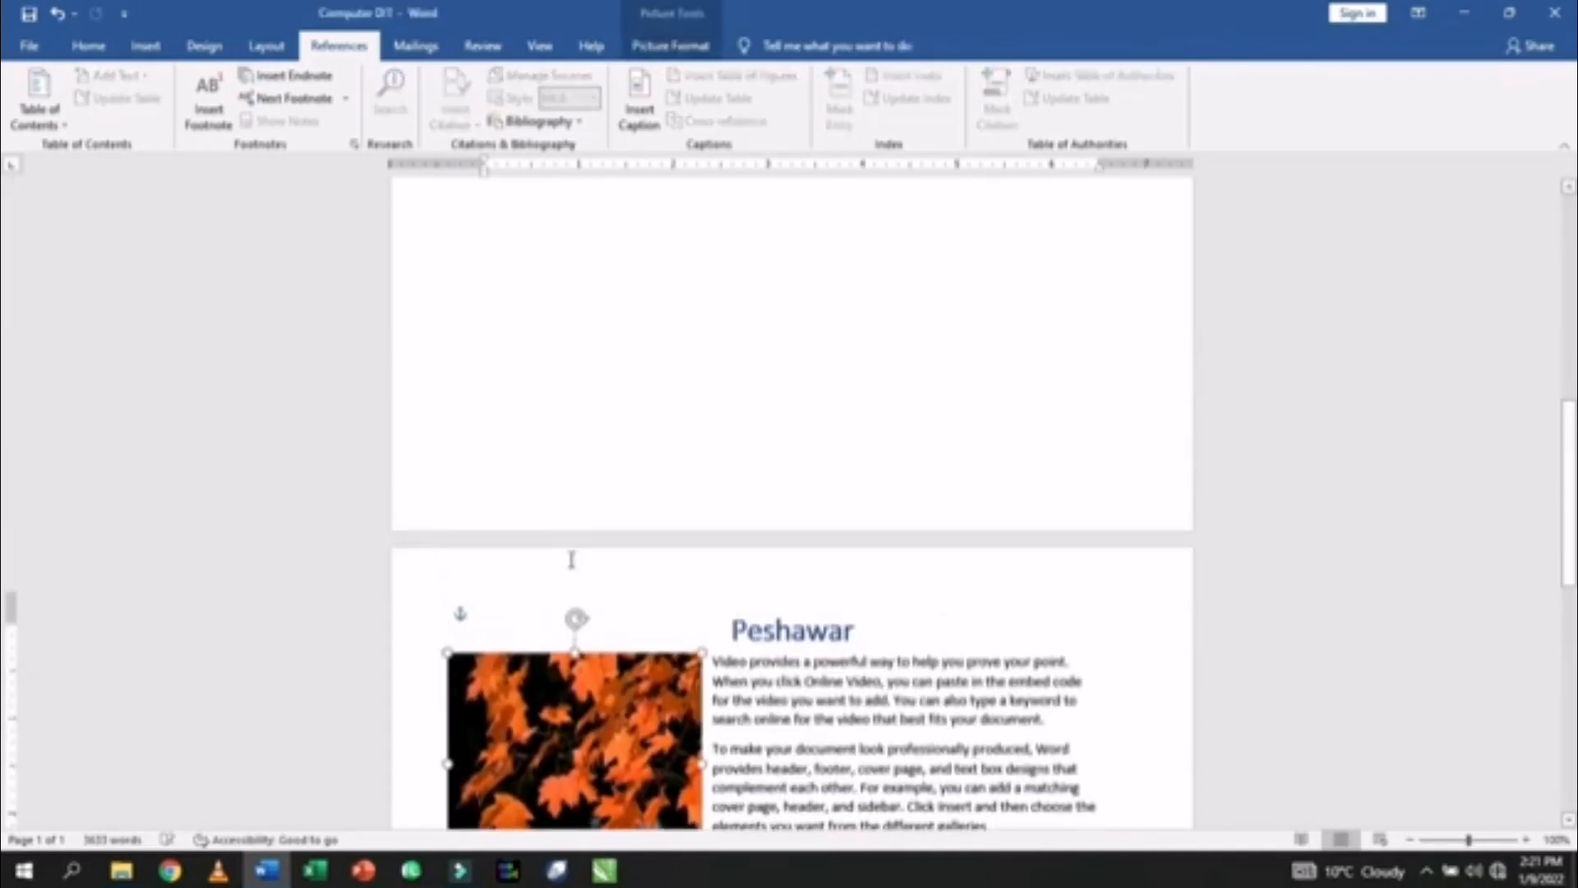
pyautogui.scroll(-5, 571, 559)
# - Move the 'Peshawar (Picture 3)' caption box onto the next page, just above the leaves picture
pyautogui.click(591, 415)
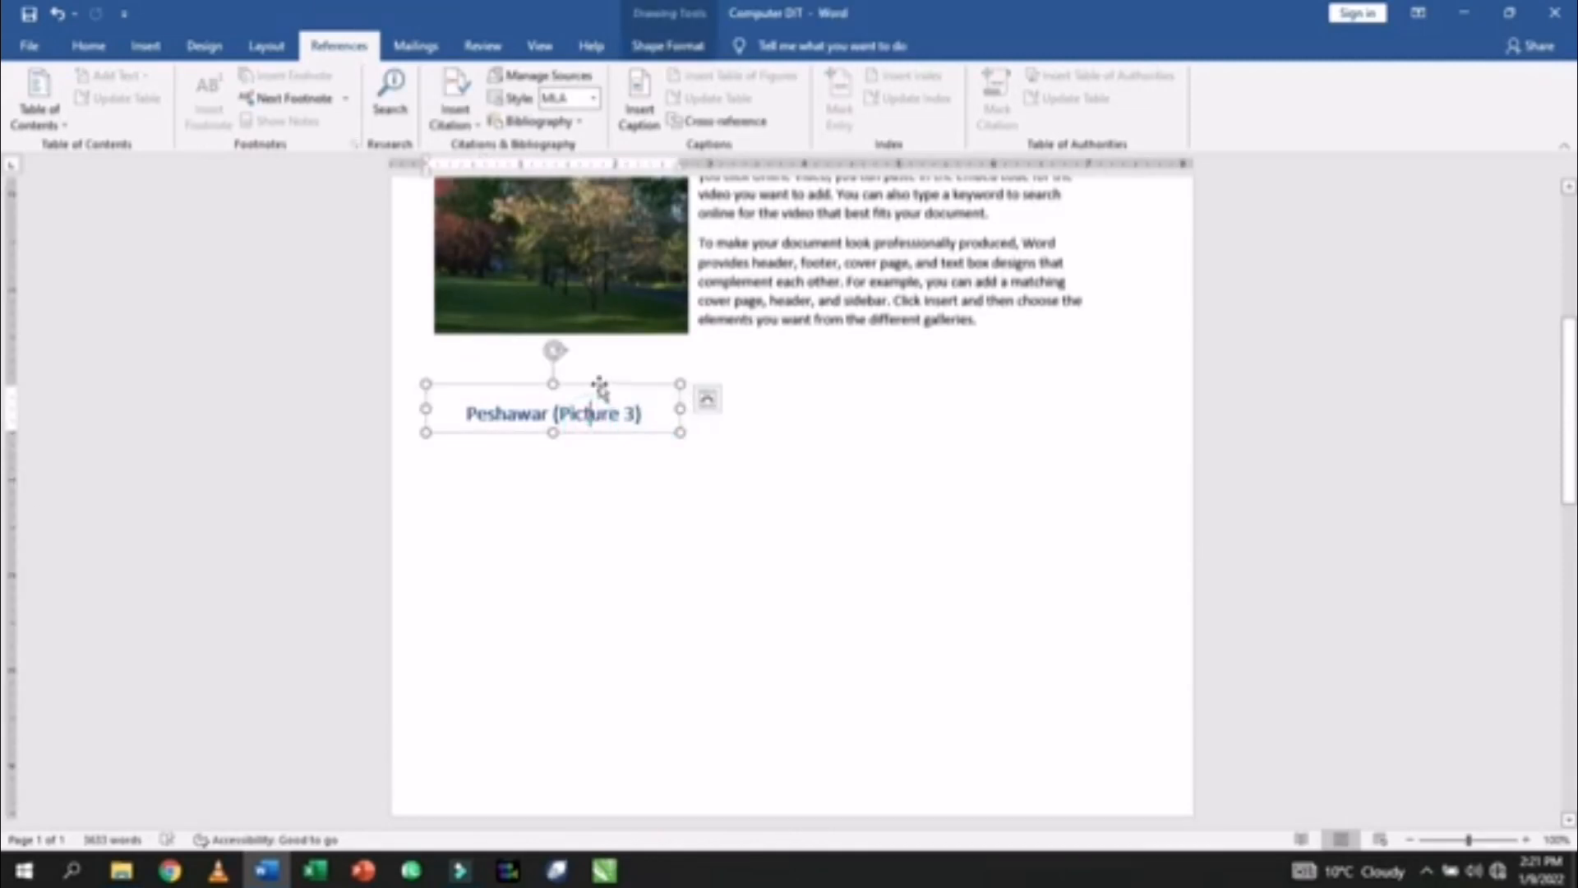
pyautogui.hotkey('ctrl', 'x')
pyautogui.scroll(-10, 584, 534)
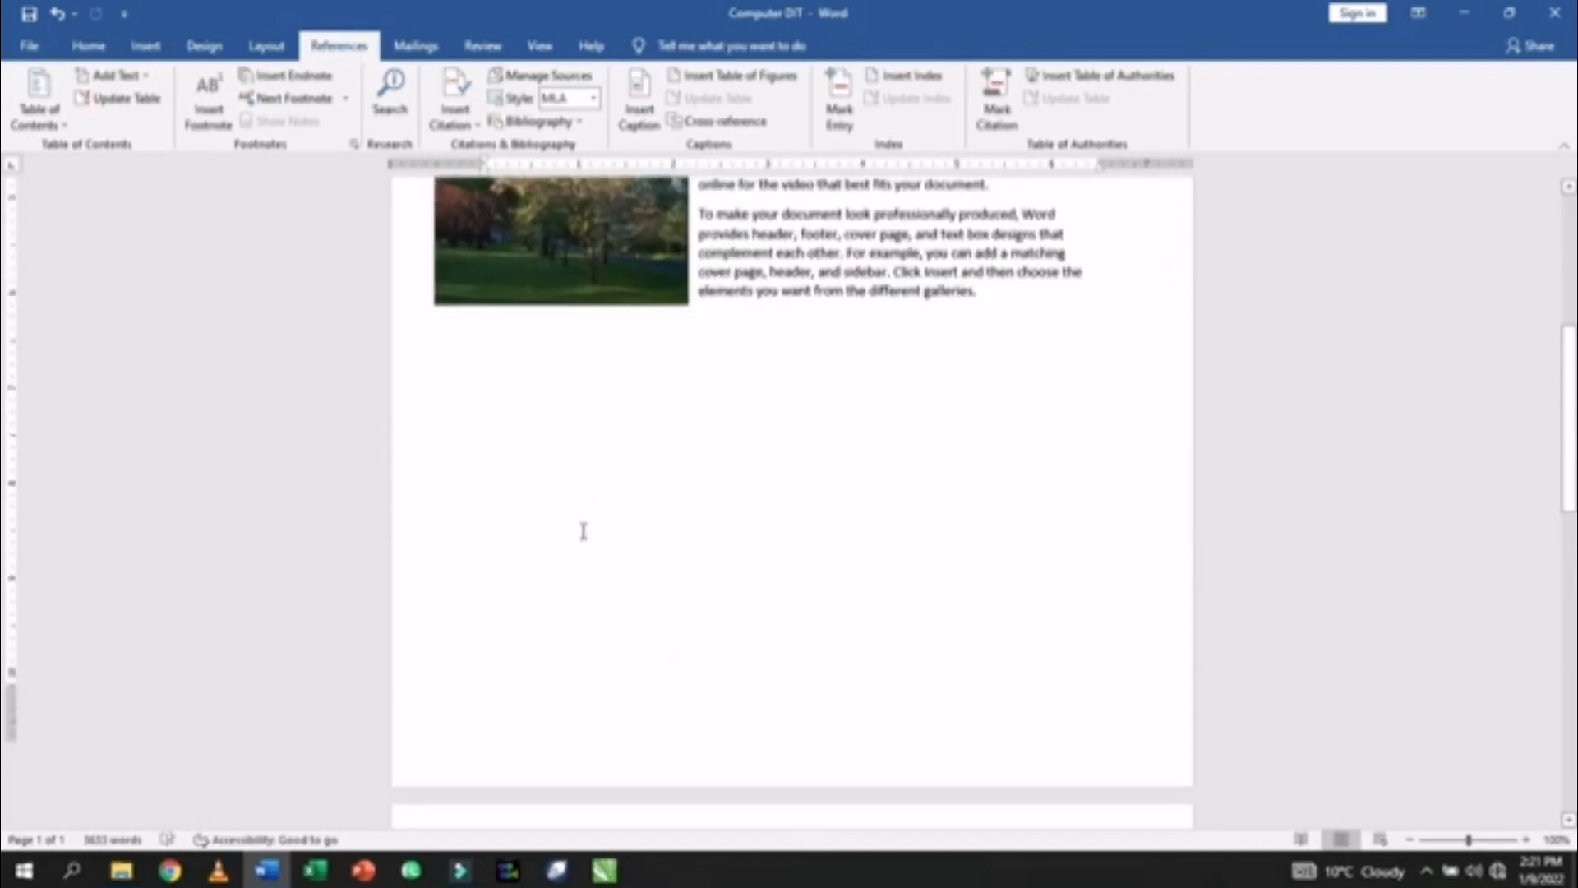
pyautogui.click(538, 545)
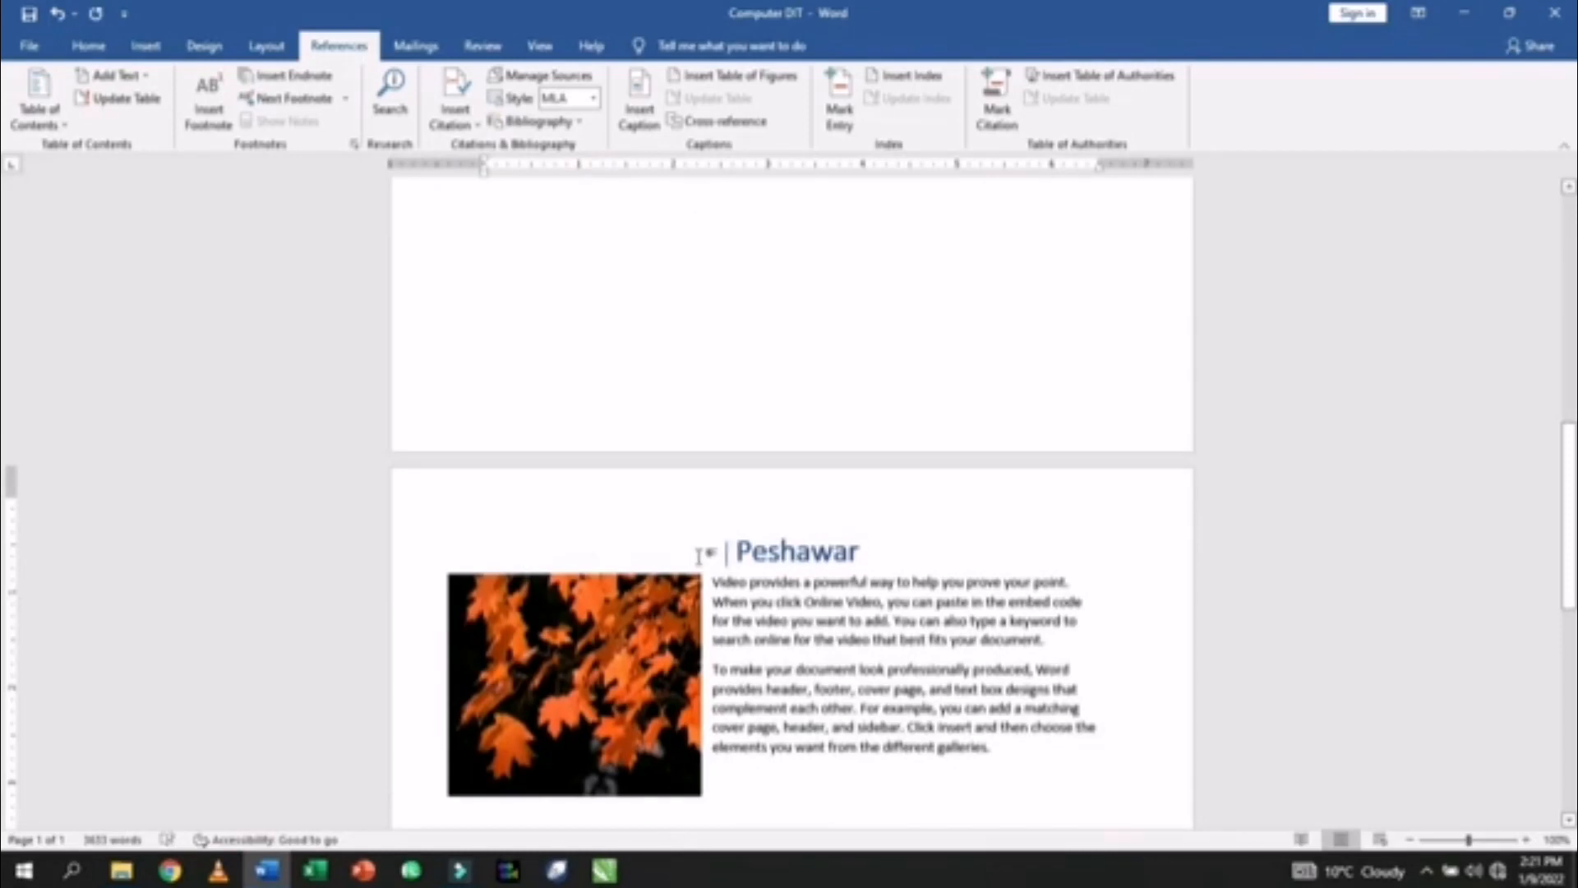
pyautogui.hotkey('ctrl', 'z')
pyautogui.hotkey('ctrl', 'z')
pyautogui.hotkey('ctrl', 'z')
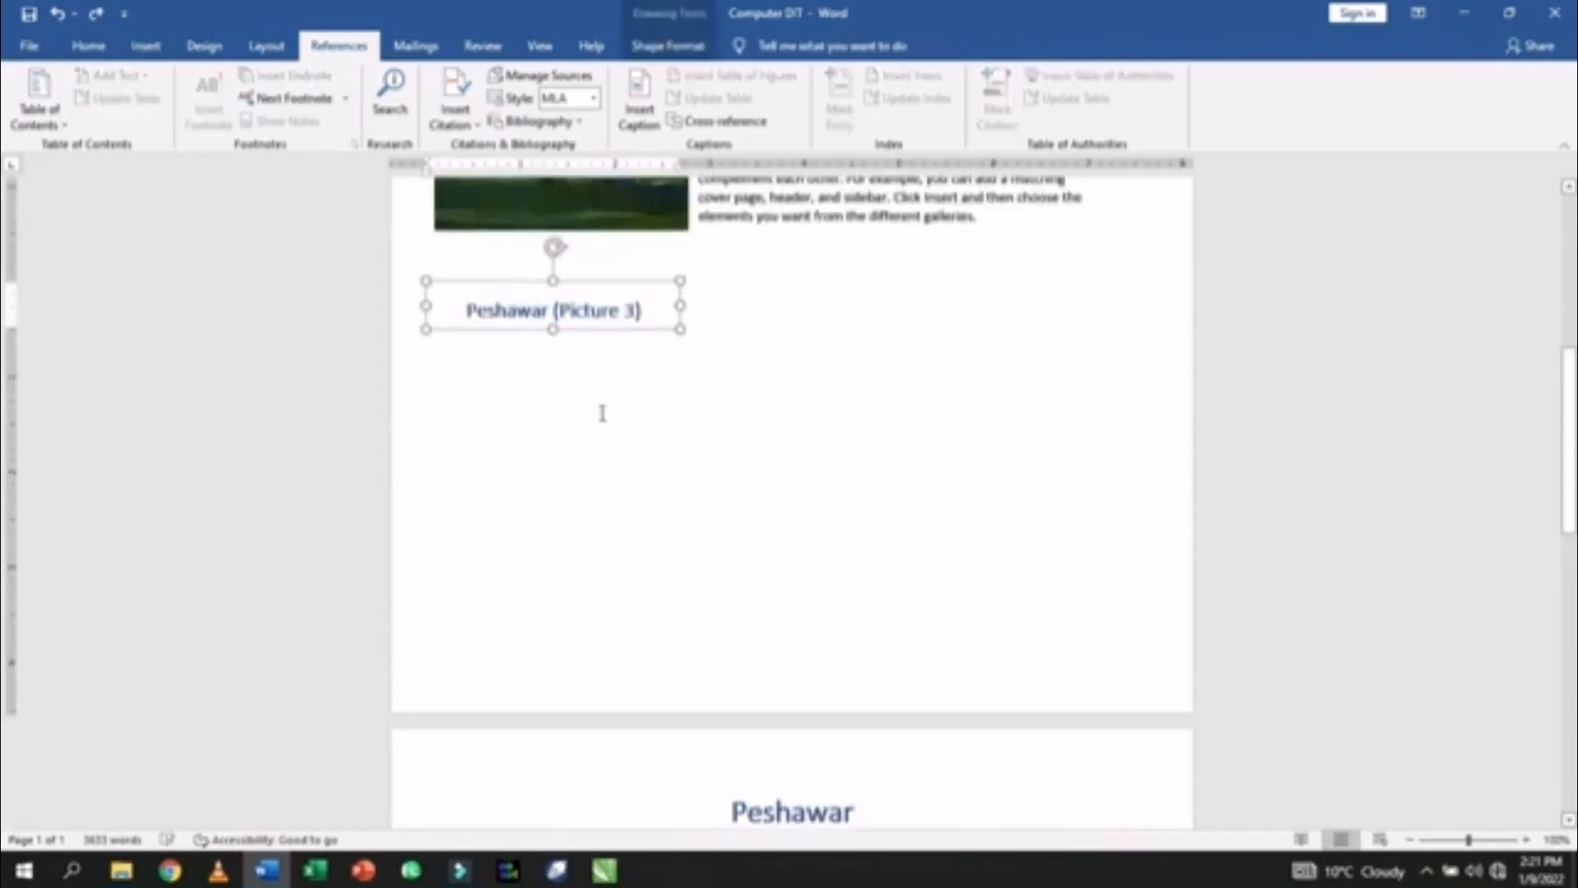
pyautogui.moveTo(608, 283); pyautogui.dragTo(608, 657)
pyautogui.scroll(-2, 609, 575)
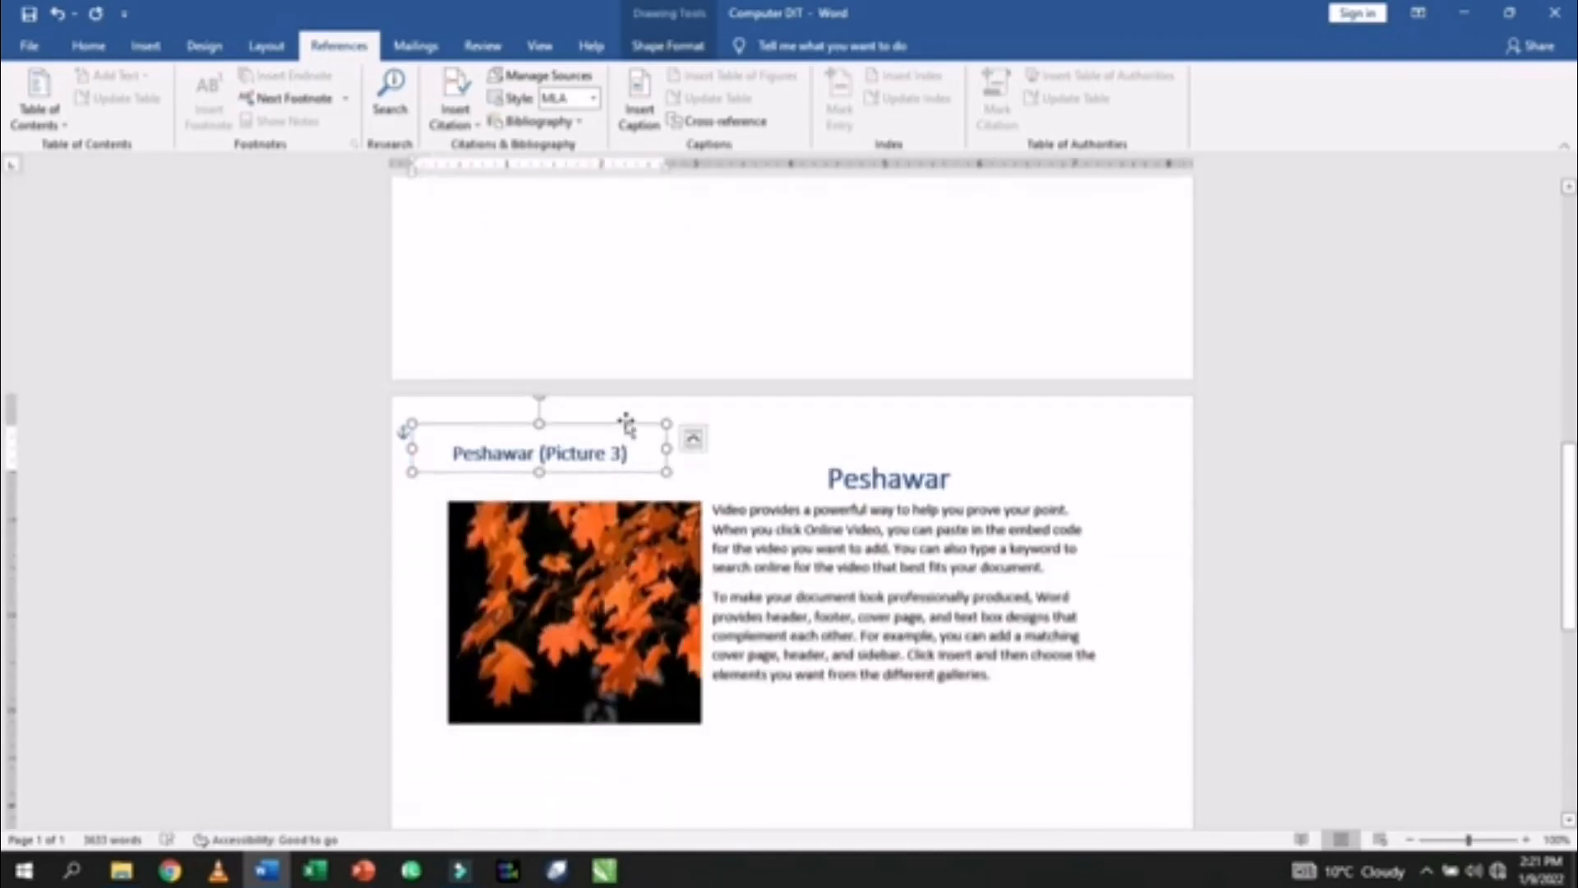
pyautogui.moveTo(620, 418); pyautogui.dragTo(671, 445)
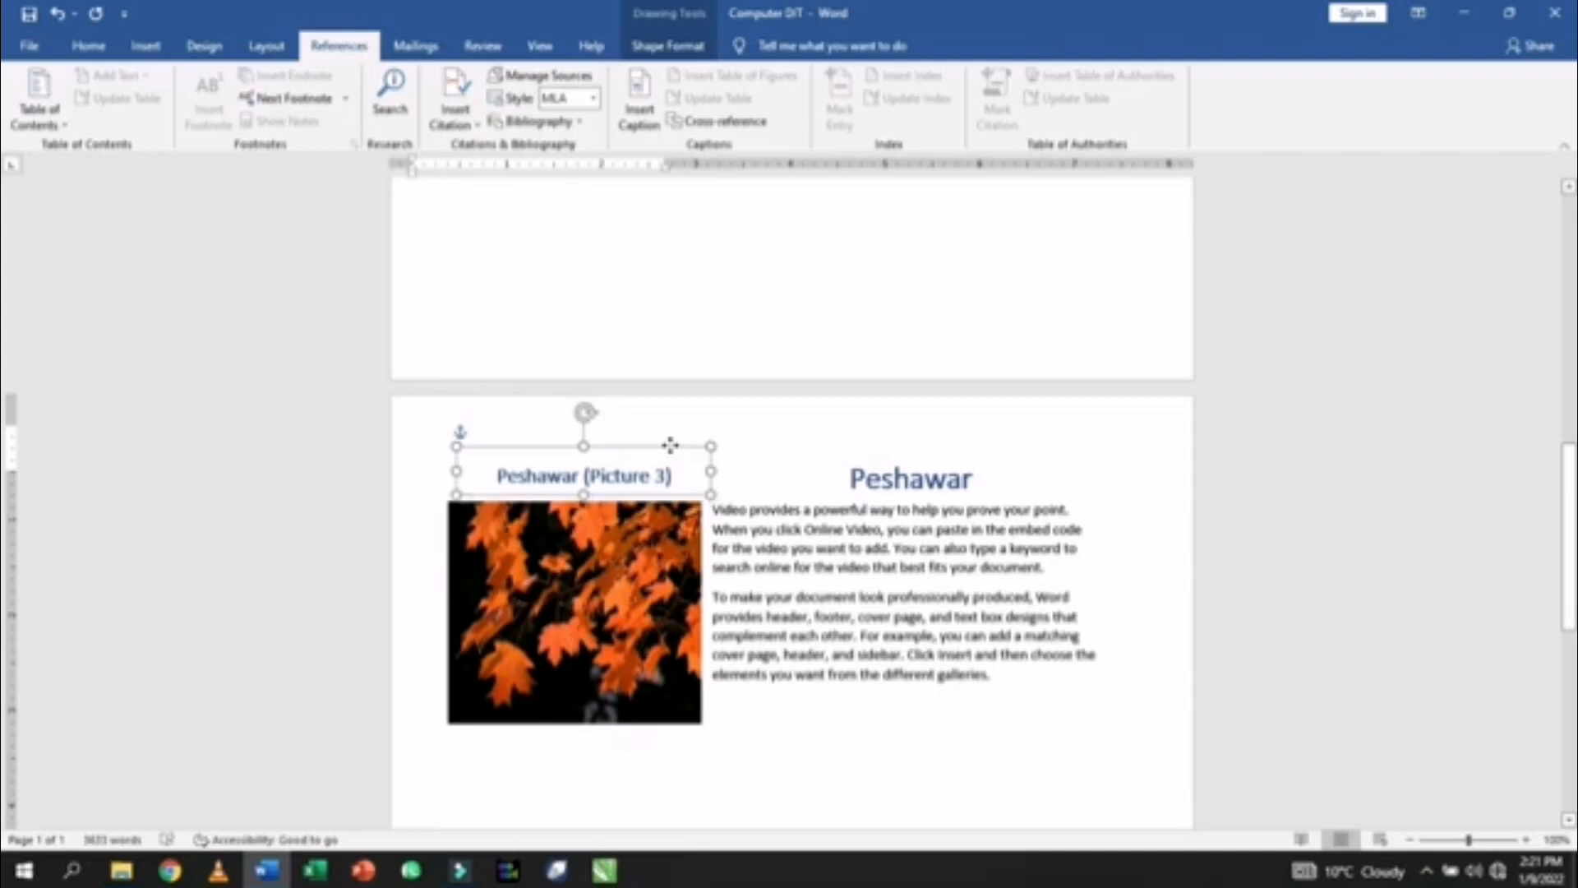
pyautogui.click(881, 610)
pyautogui.scroll(-2, 880, 608)
pyautogui.scroll(6, 881, 608)
pyautogui.scroll(8, 880, 608)
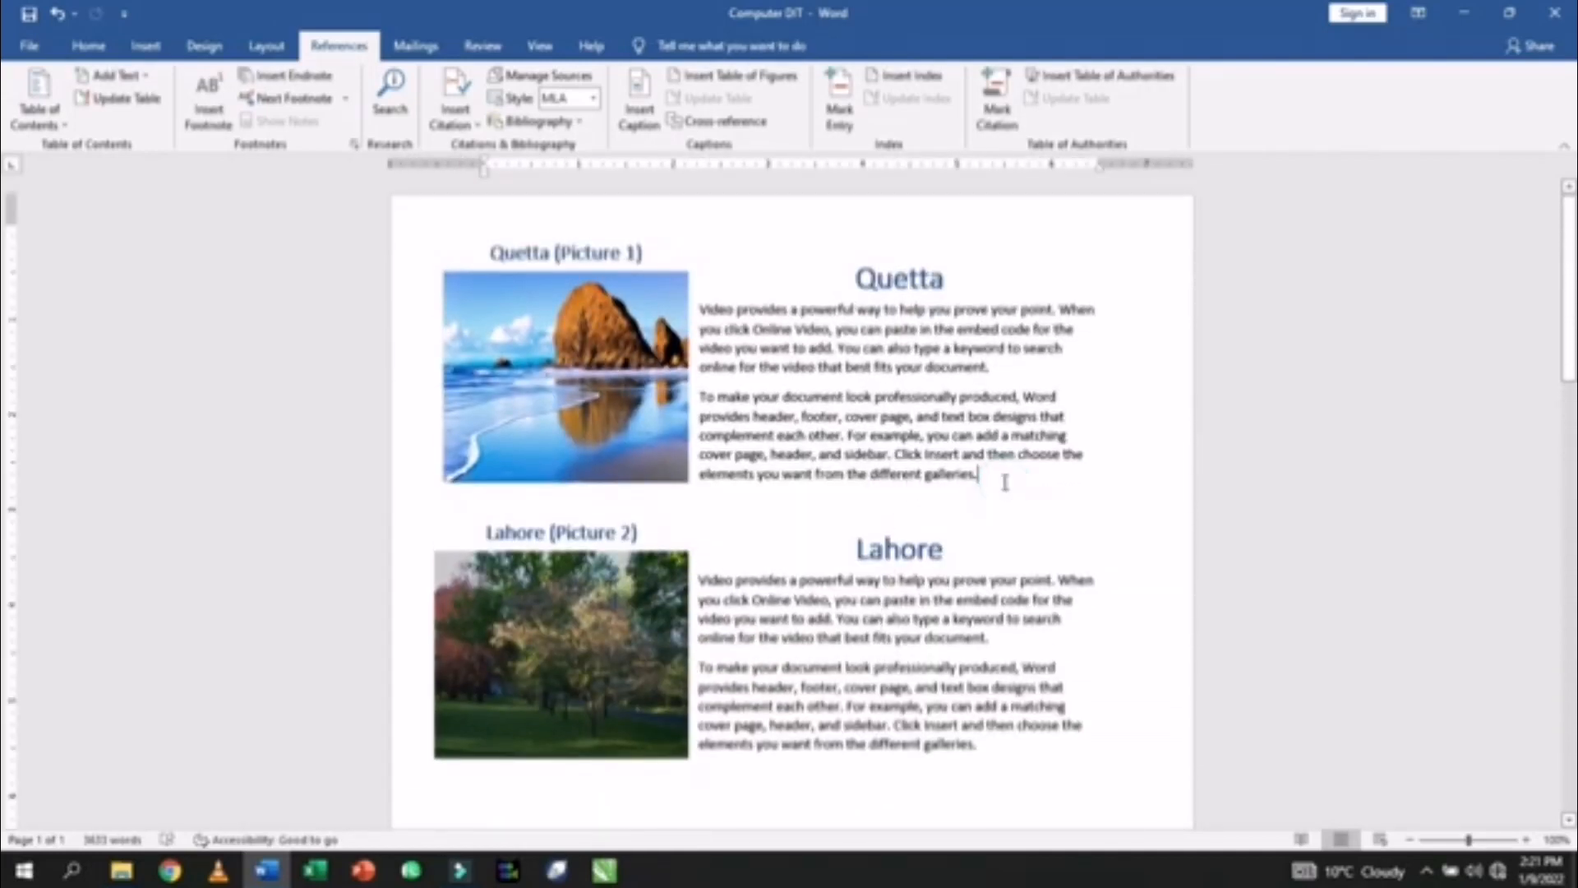
# - Add blank lines below the Quetta text and drag the Lahore picture down beside its text
pyautogui.press('Return')
pyautogui.press('Return')
pyautogui.press('Return')
pyautogui.scroll(-3, 590, 521)
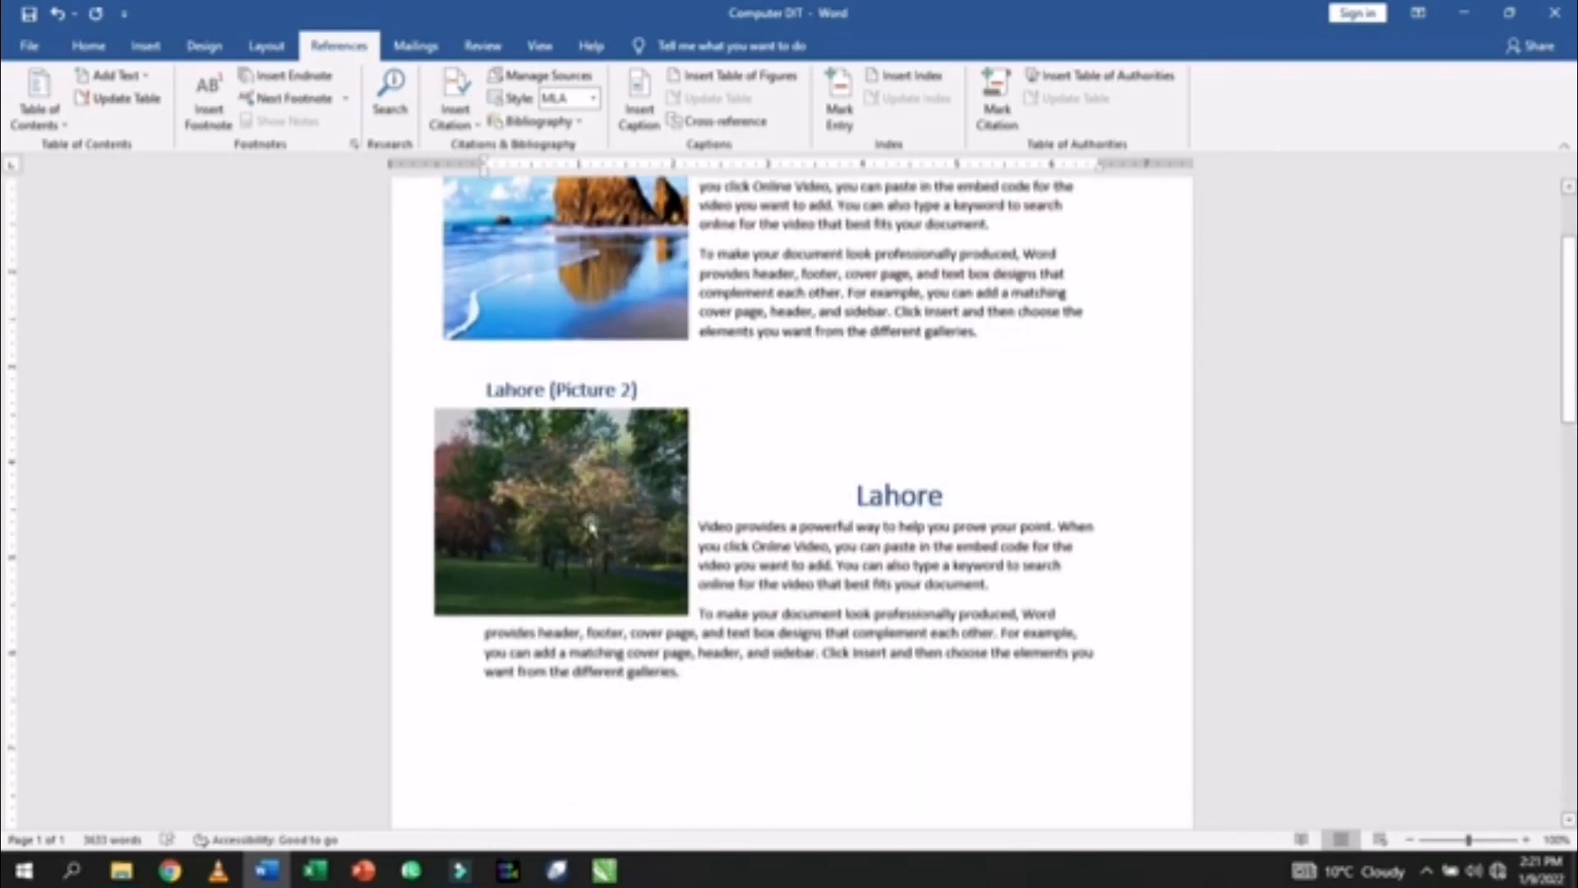
pyautogui.moveTo(590, 522); pyautogui.dragTo(607, 634)
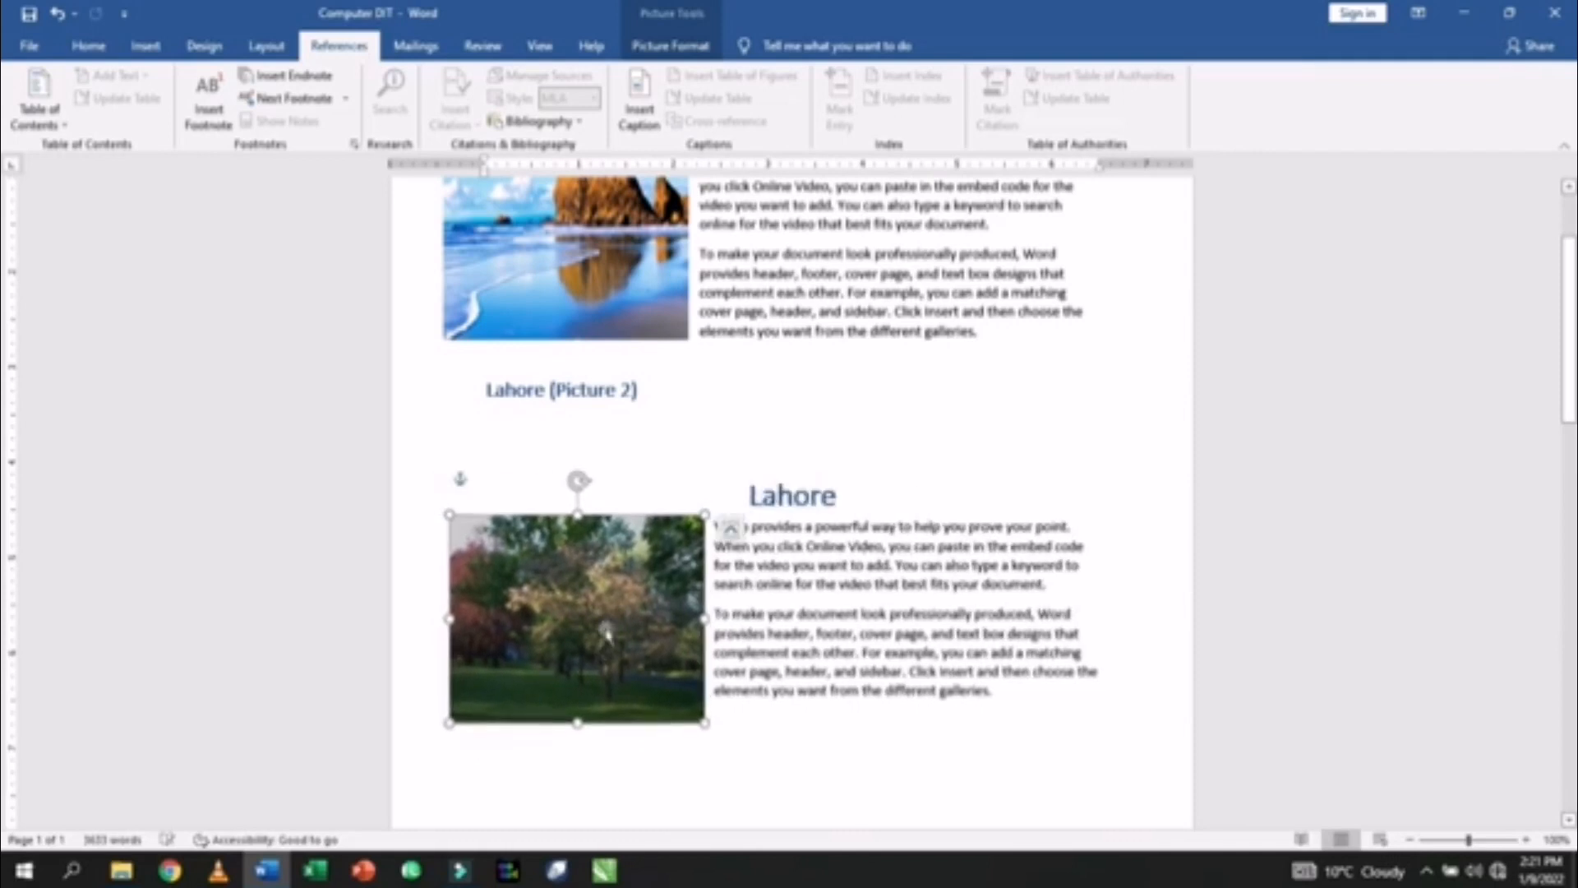
# - Place the 'Lahore (Picture 2)' caption box just above the Lahore picture
pyautogui.click(578, 378)
pyautogui.moveTo(579, 362); pyautogui.dragTo(602, 461)
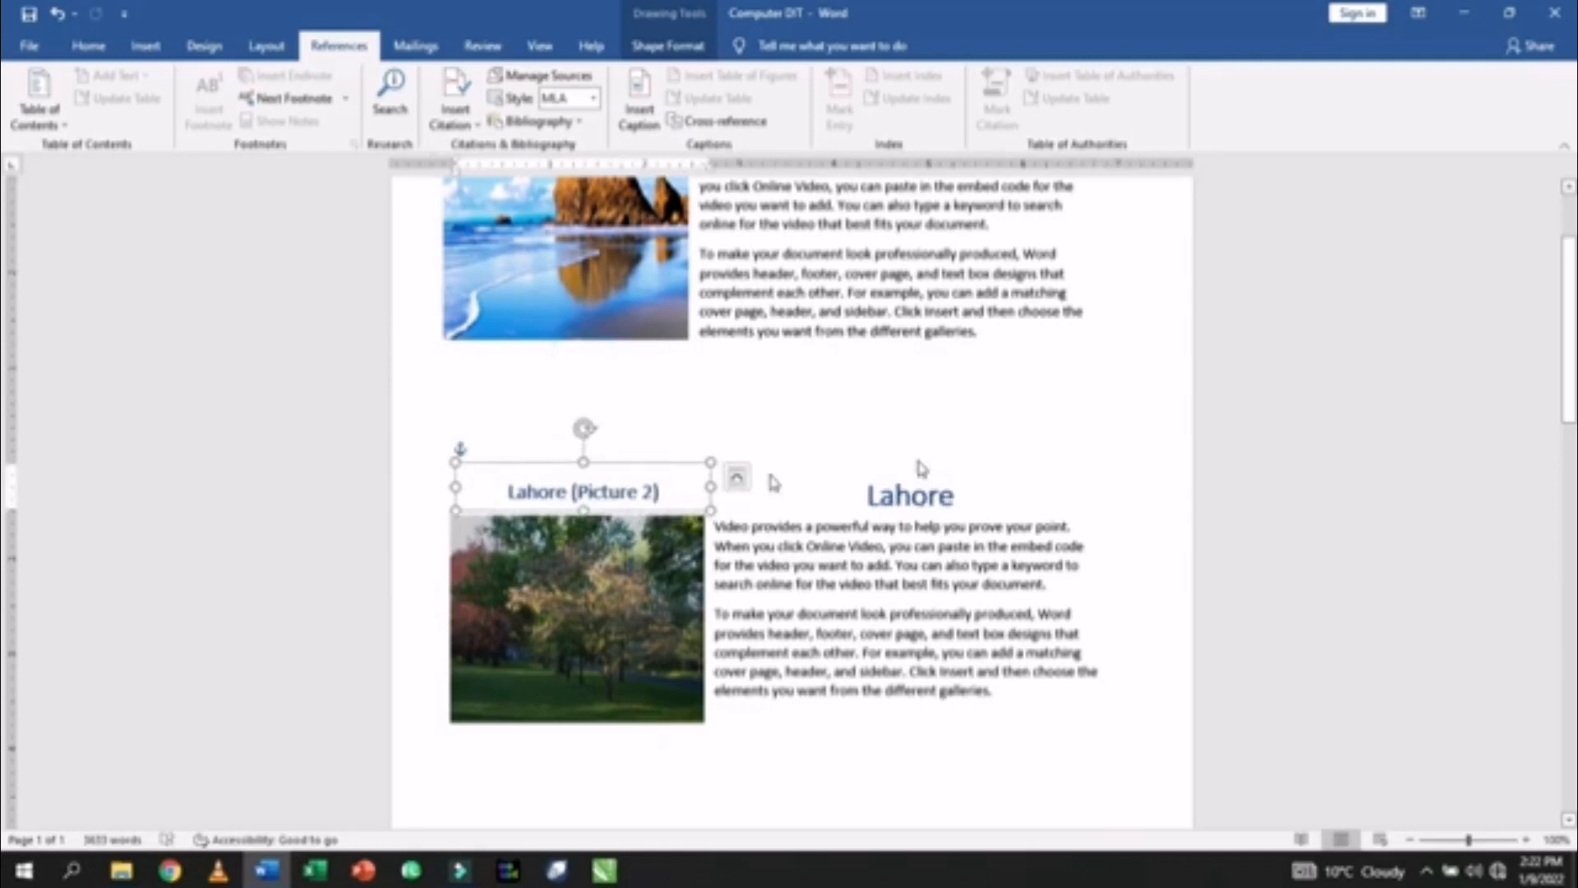
pyautogui.click(1057, 409)
pyautogui.scroll(3, 1057, 408)
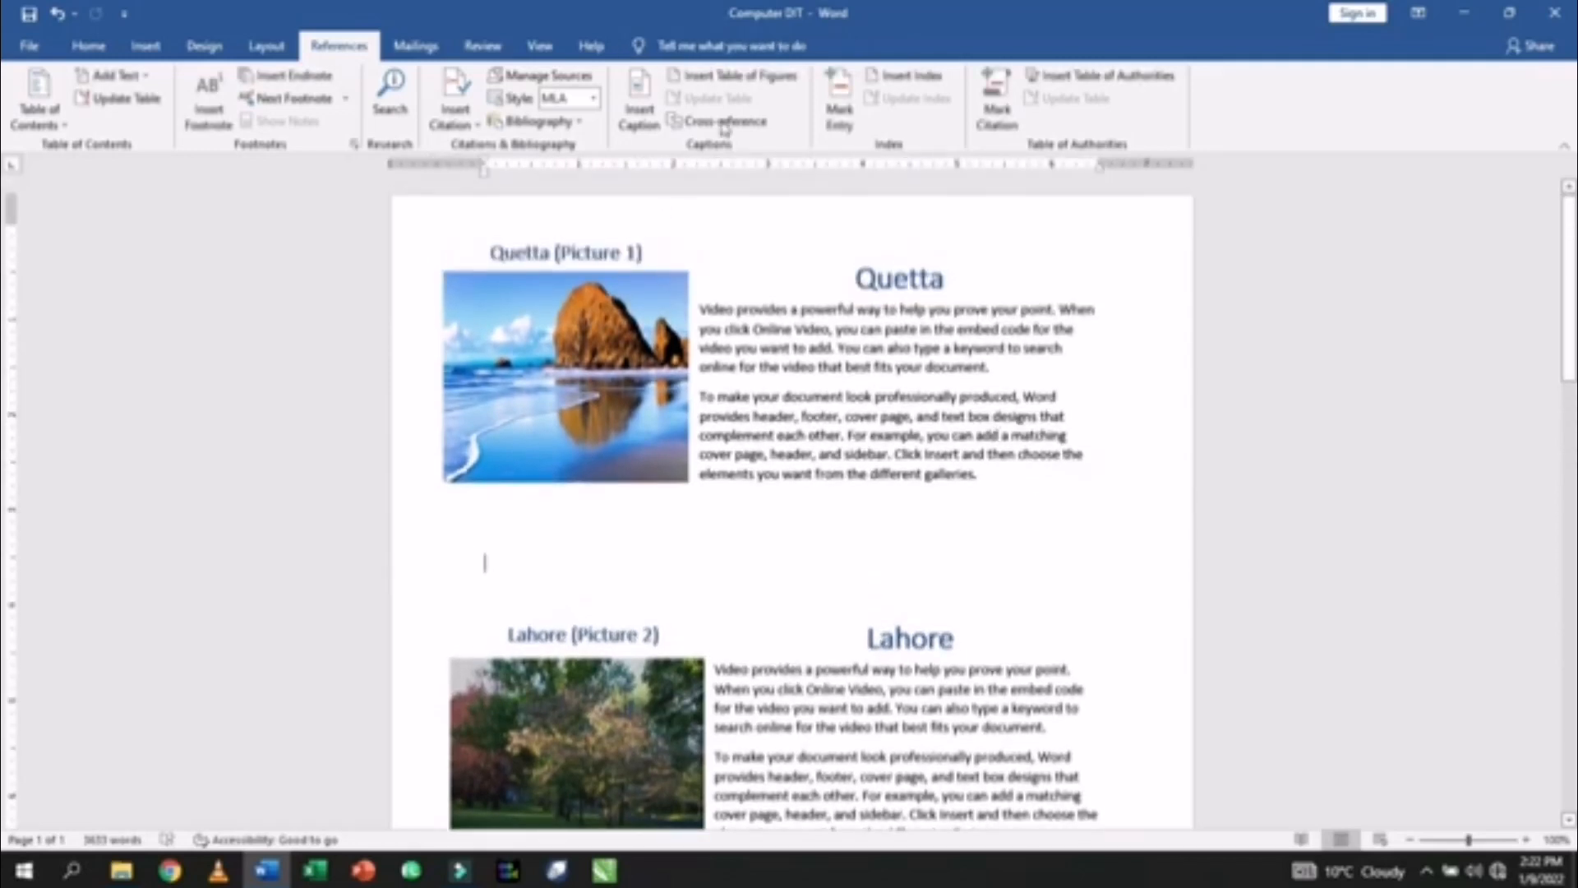
# - Insert a page break at the very top so an empty page precedes Quetta
pyautogui.click(701, 216)
pyautogui.hotkey('ctrl', 'Return')
pyautogui.scroll(-15, 698, 217)
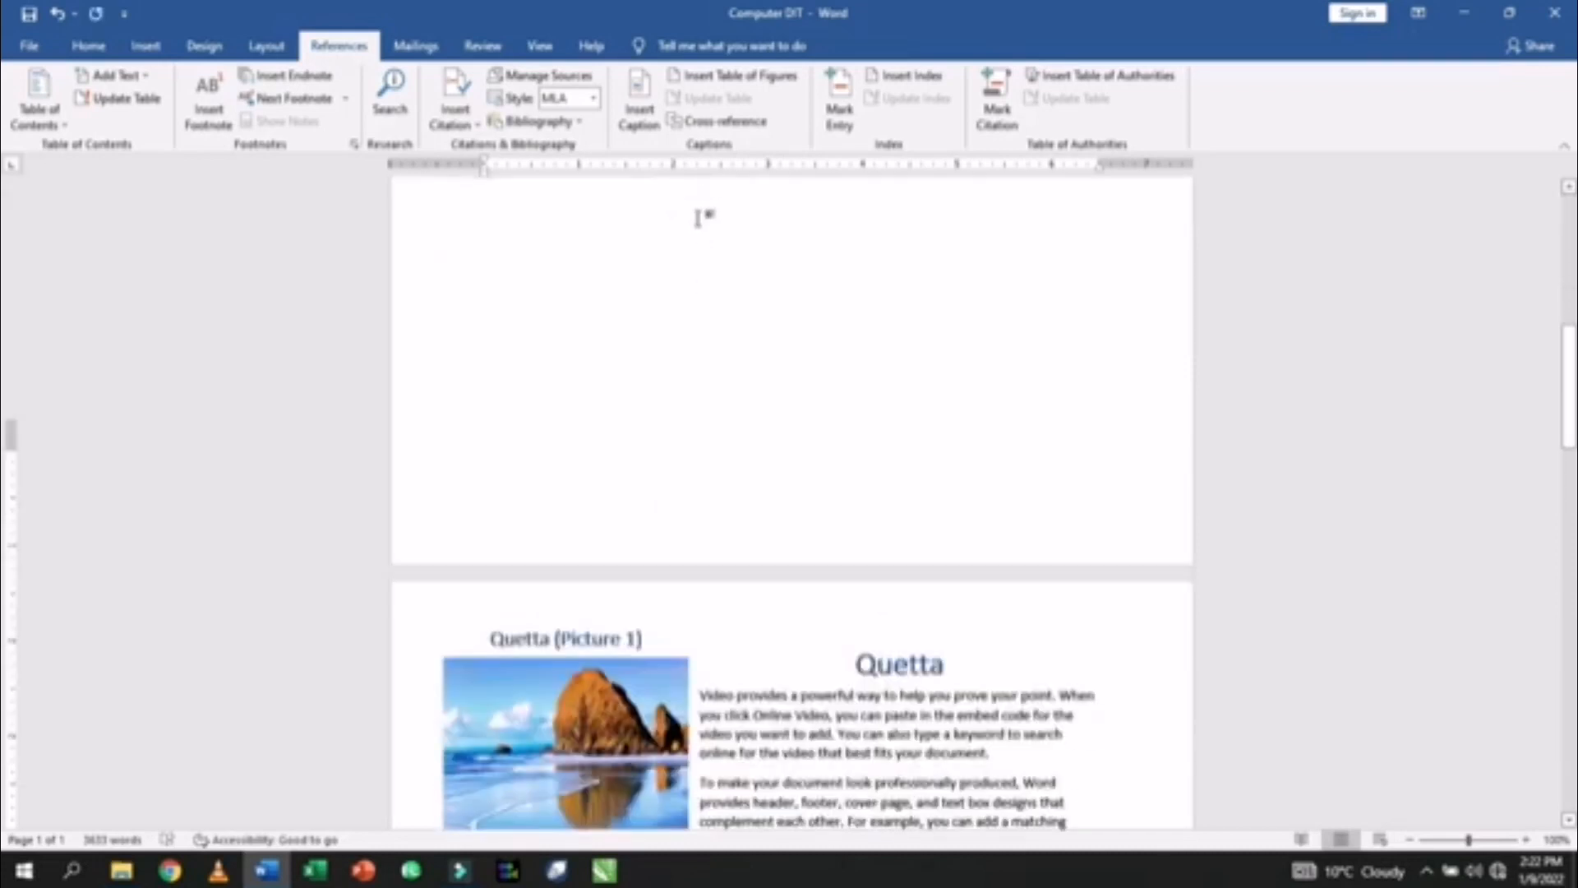
pyautogui.scroll(-3, 698, 222)
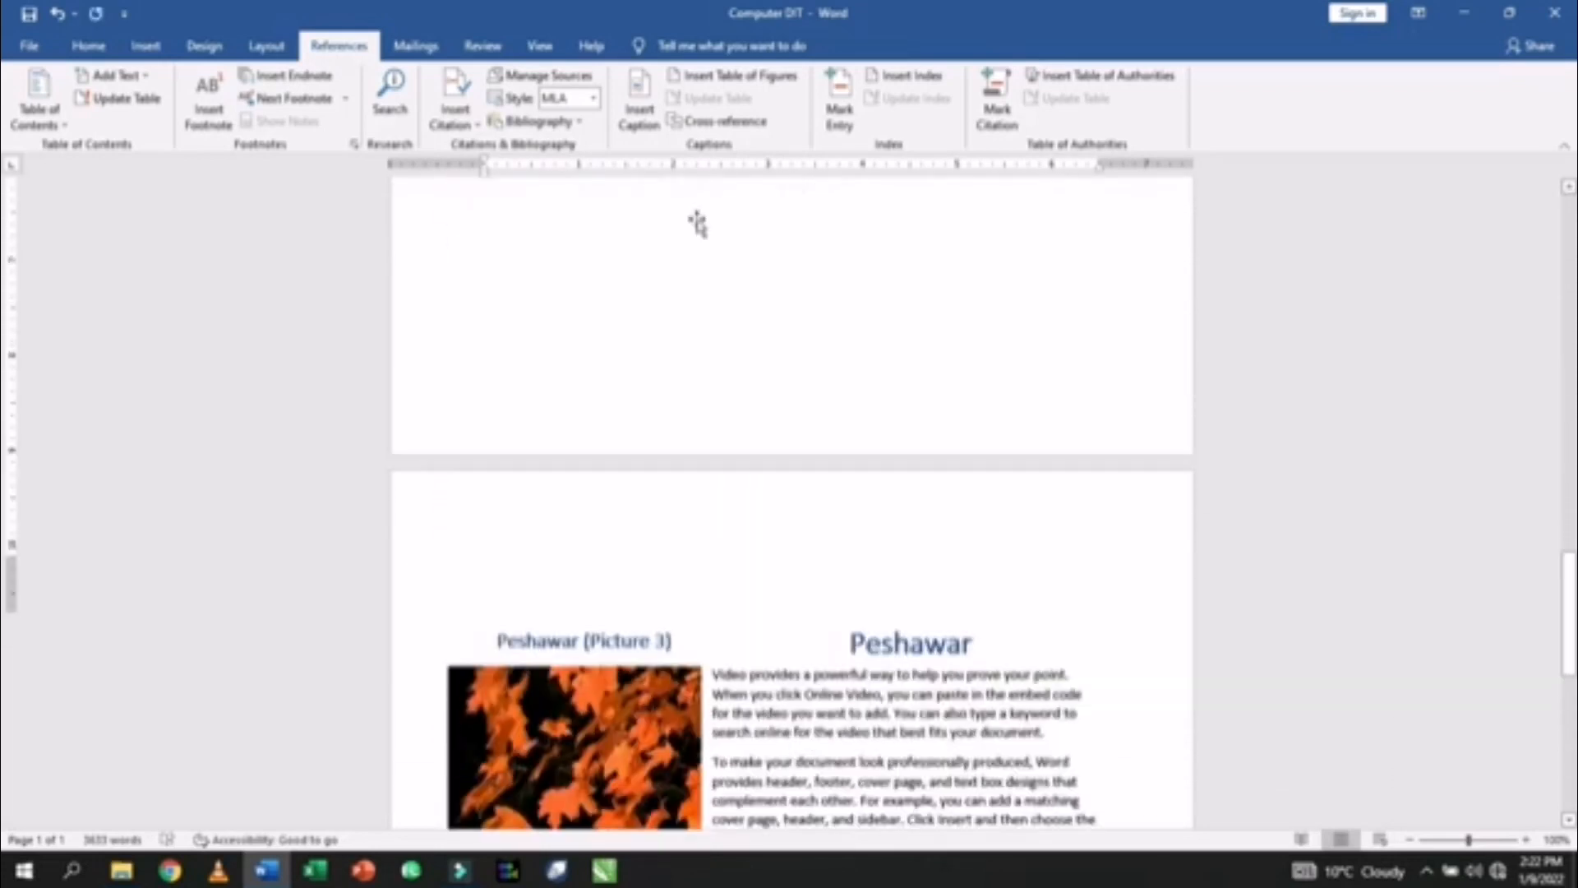
pyautogui.scroll(18, 694, 222)
pyautogui.scroll(2, 651, 333)
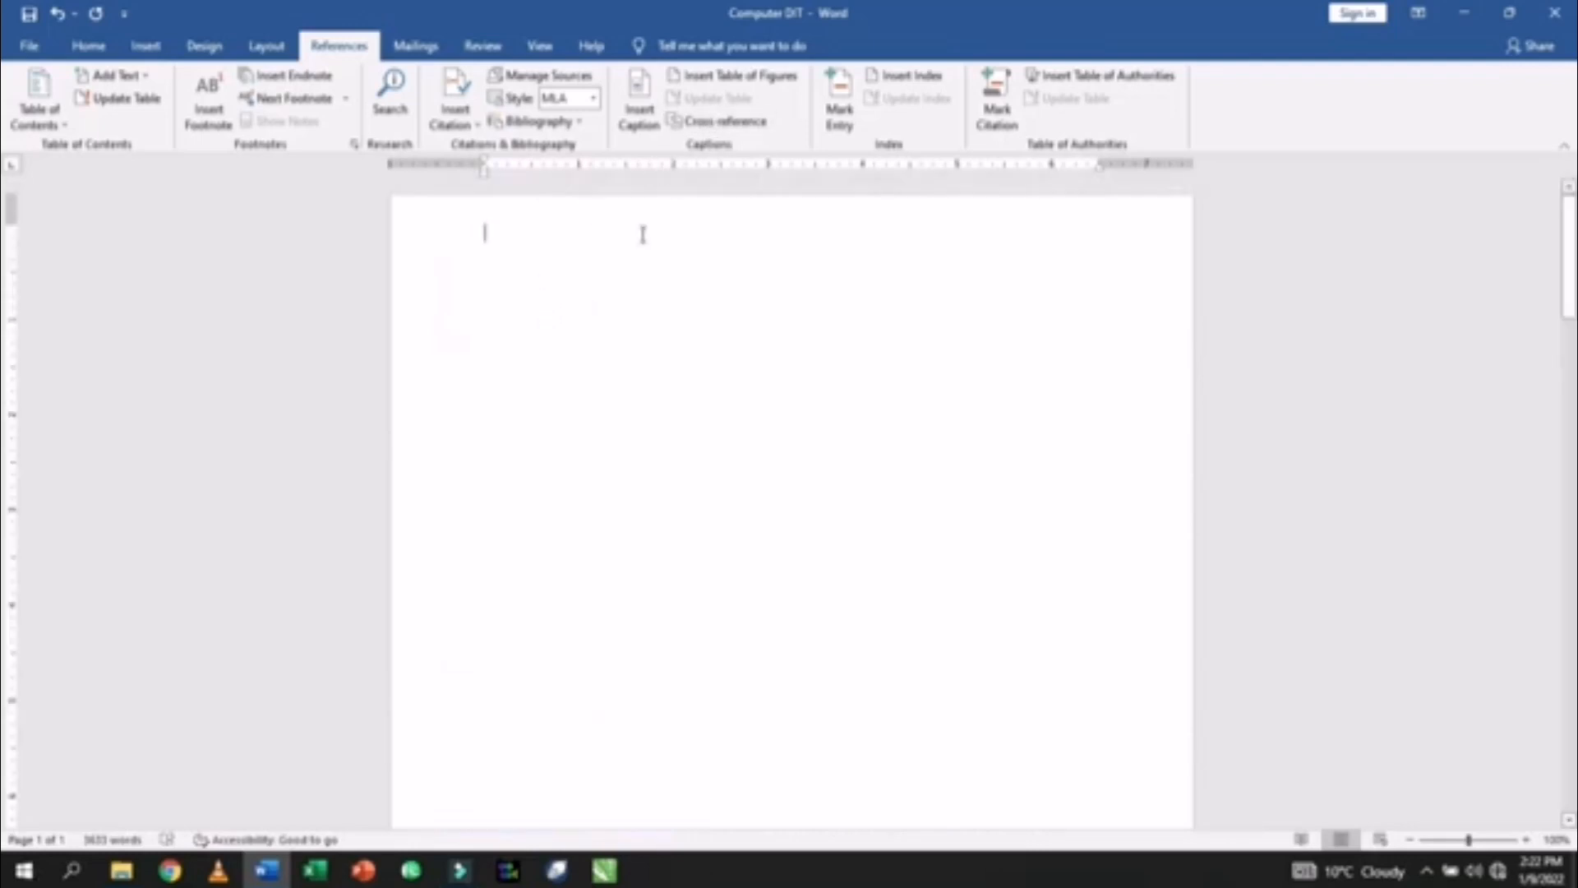
# - Insert a table of figures on the first page, then undo it to leave the page empty
pyautogui.click(743, 77)
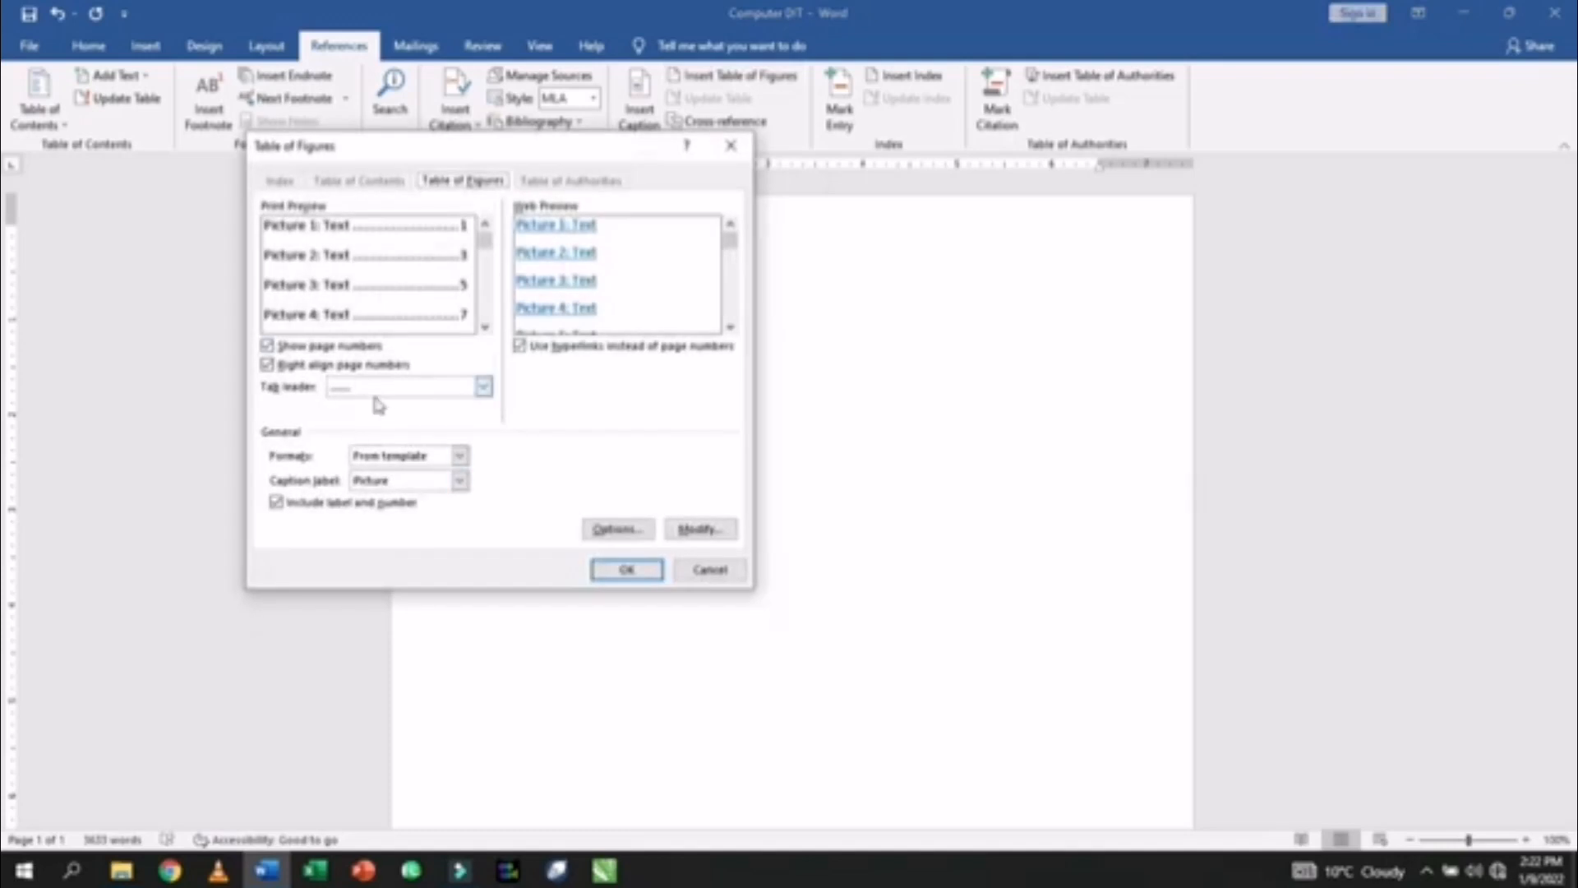
pyautogui.click(623, 571)
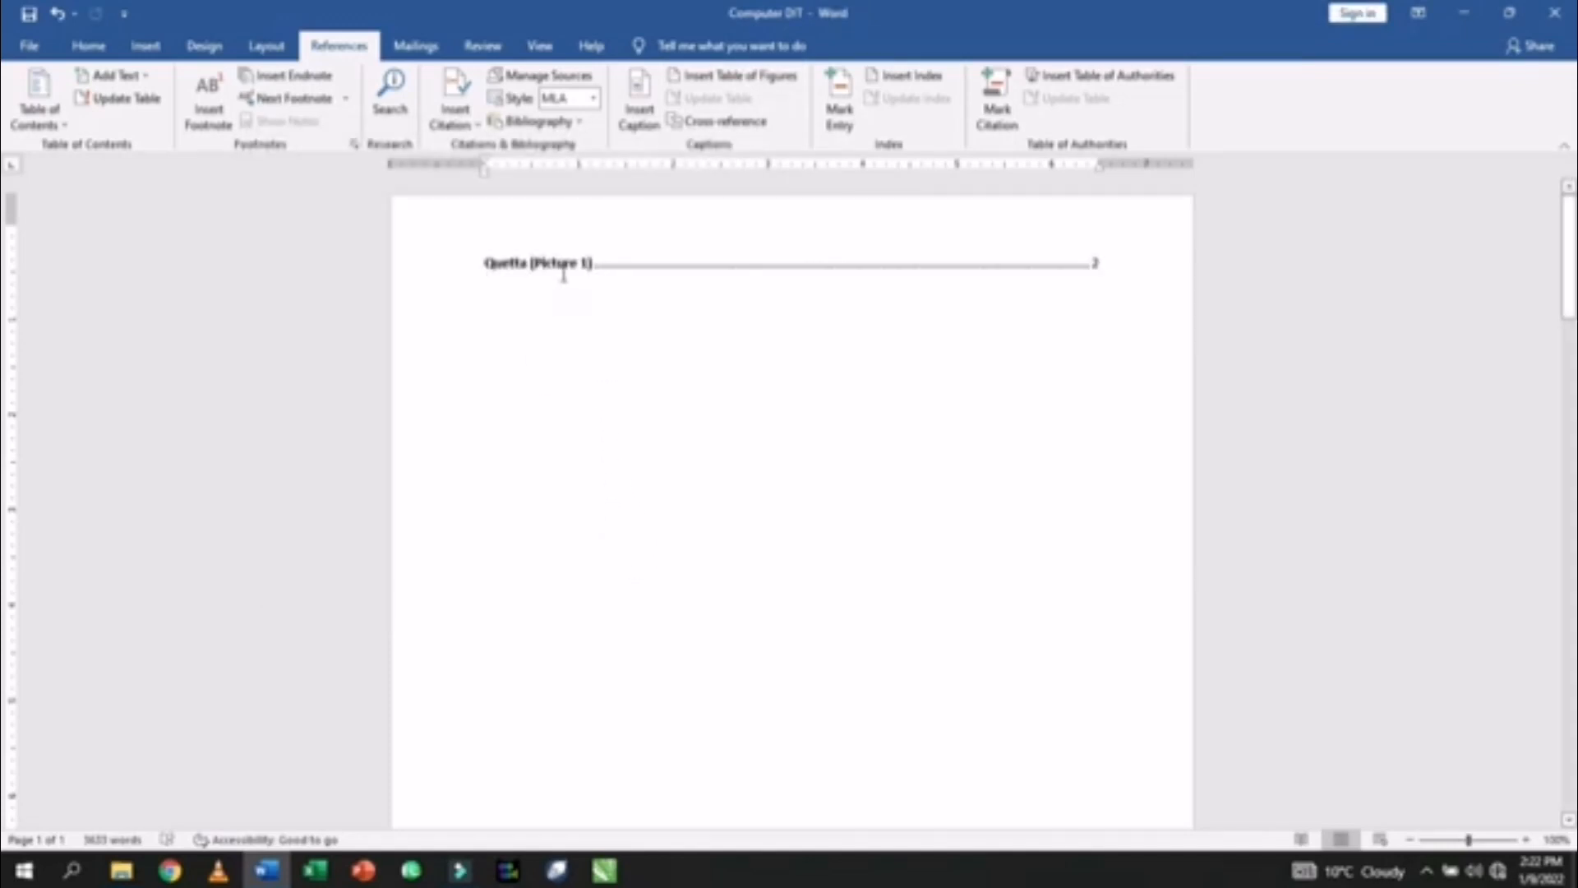
pyautogui.hotkey('ctrl', 'z')
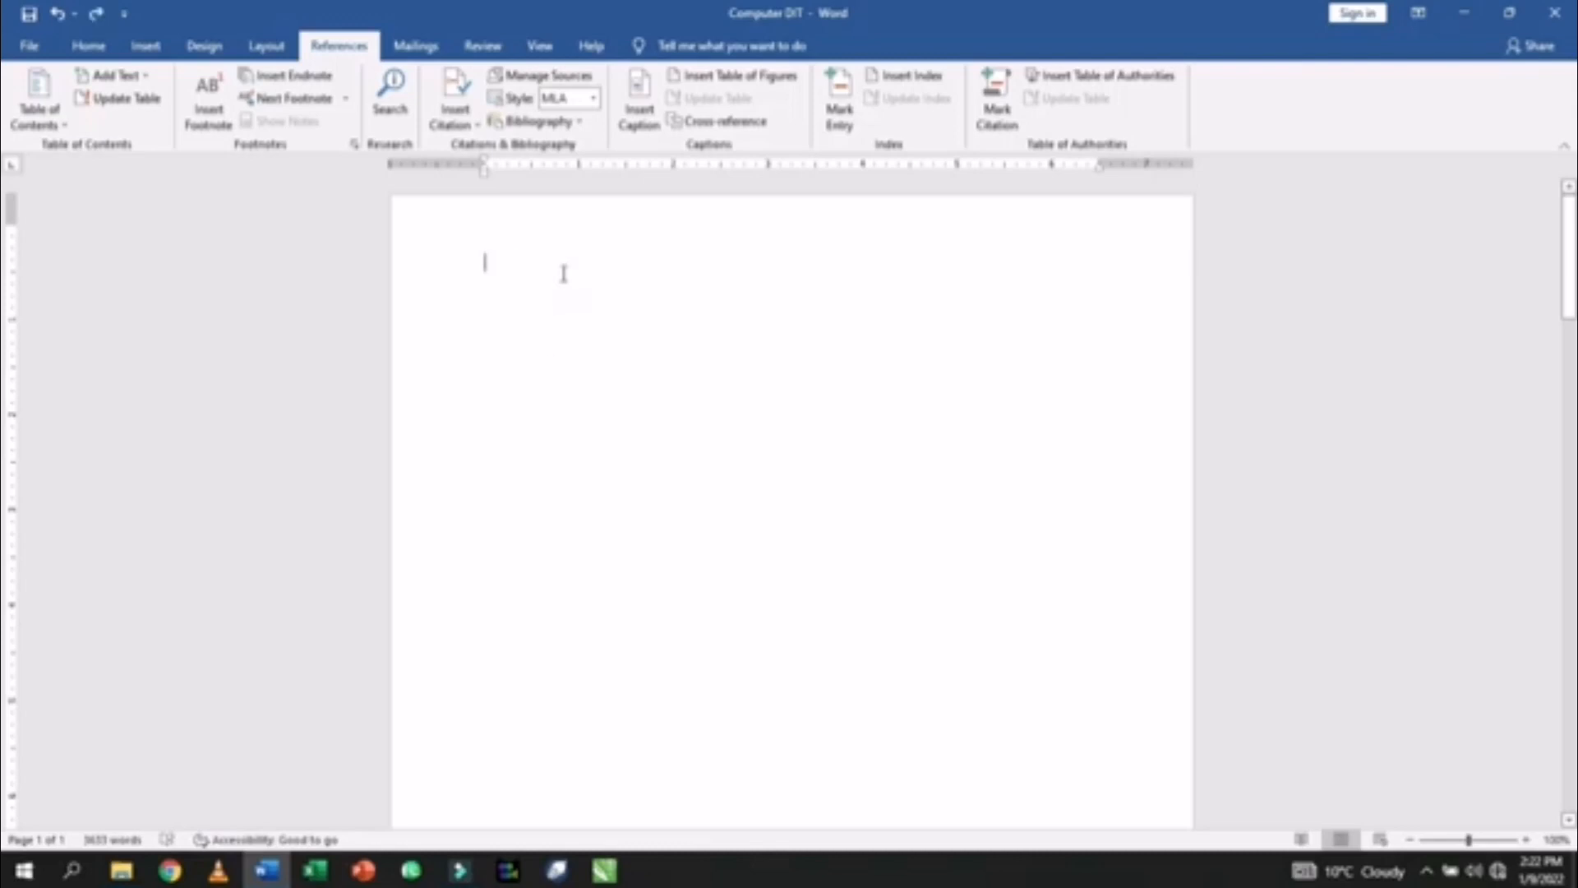
pyautogui.scroll(-2, 509, 537)
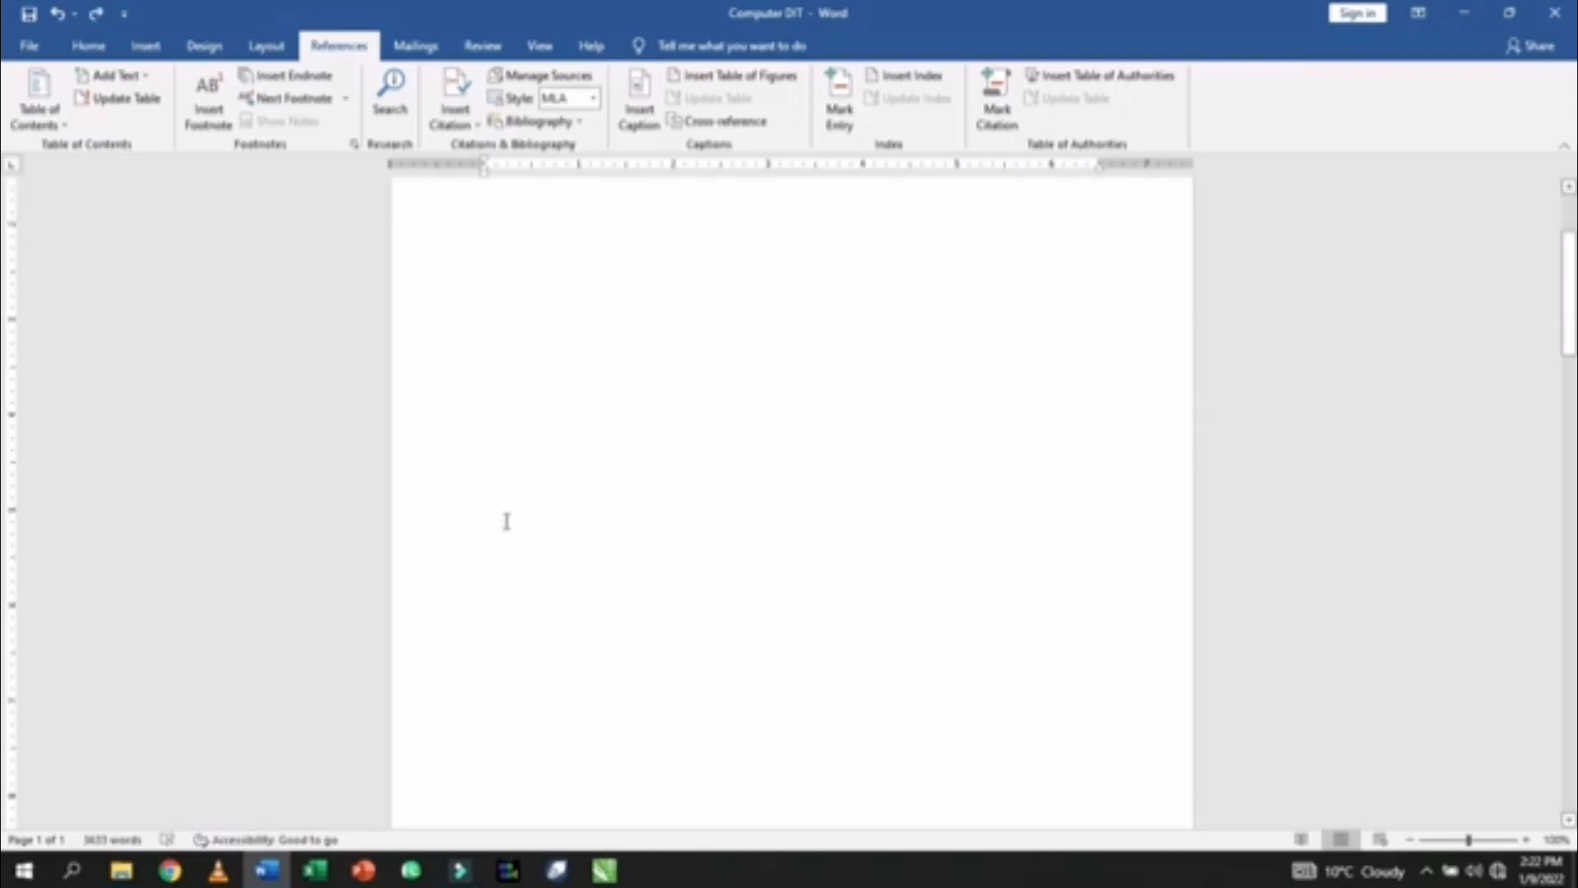
pyautogui.scroll(-8, 507, 521)
# - Enlarge the 'Quetta (Picture 1)' caption font and keep it centred
pyautogui.click(621, 263)
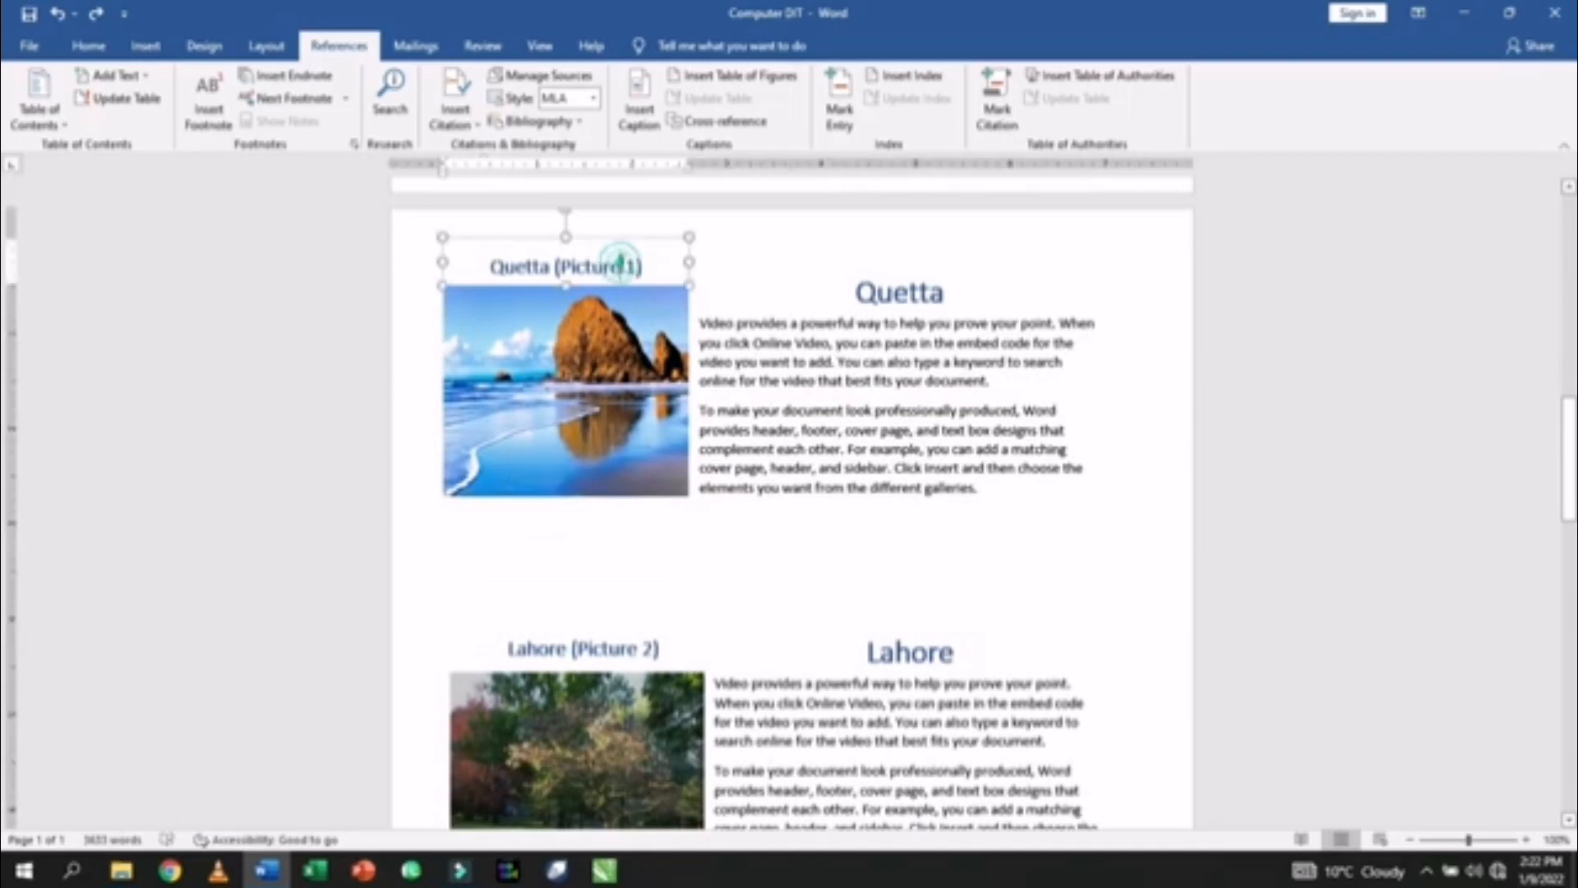
pyautogui.moveTo(493, 261); pyautogui.dragTo(653, 273)
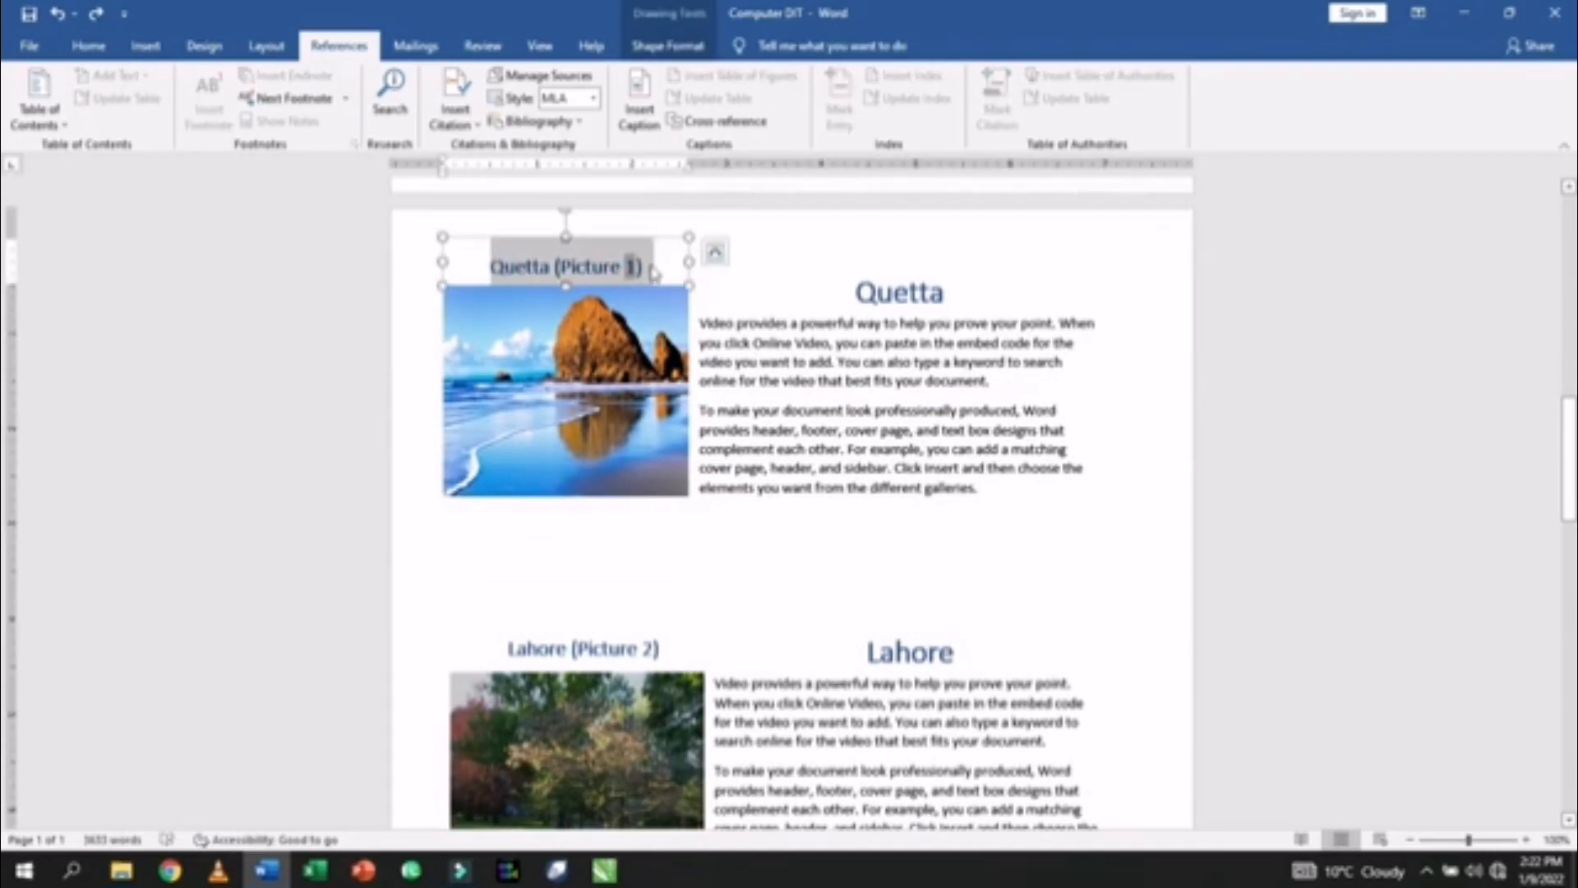
pyautogui.hotkey('ctrl', 'l')
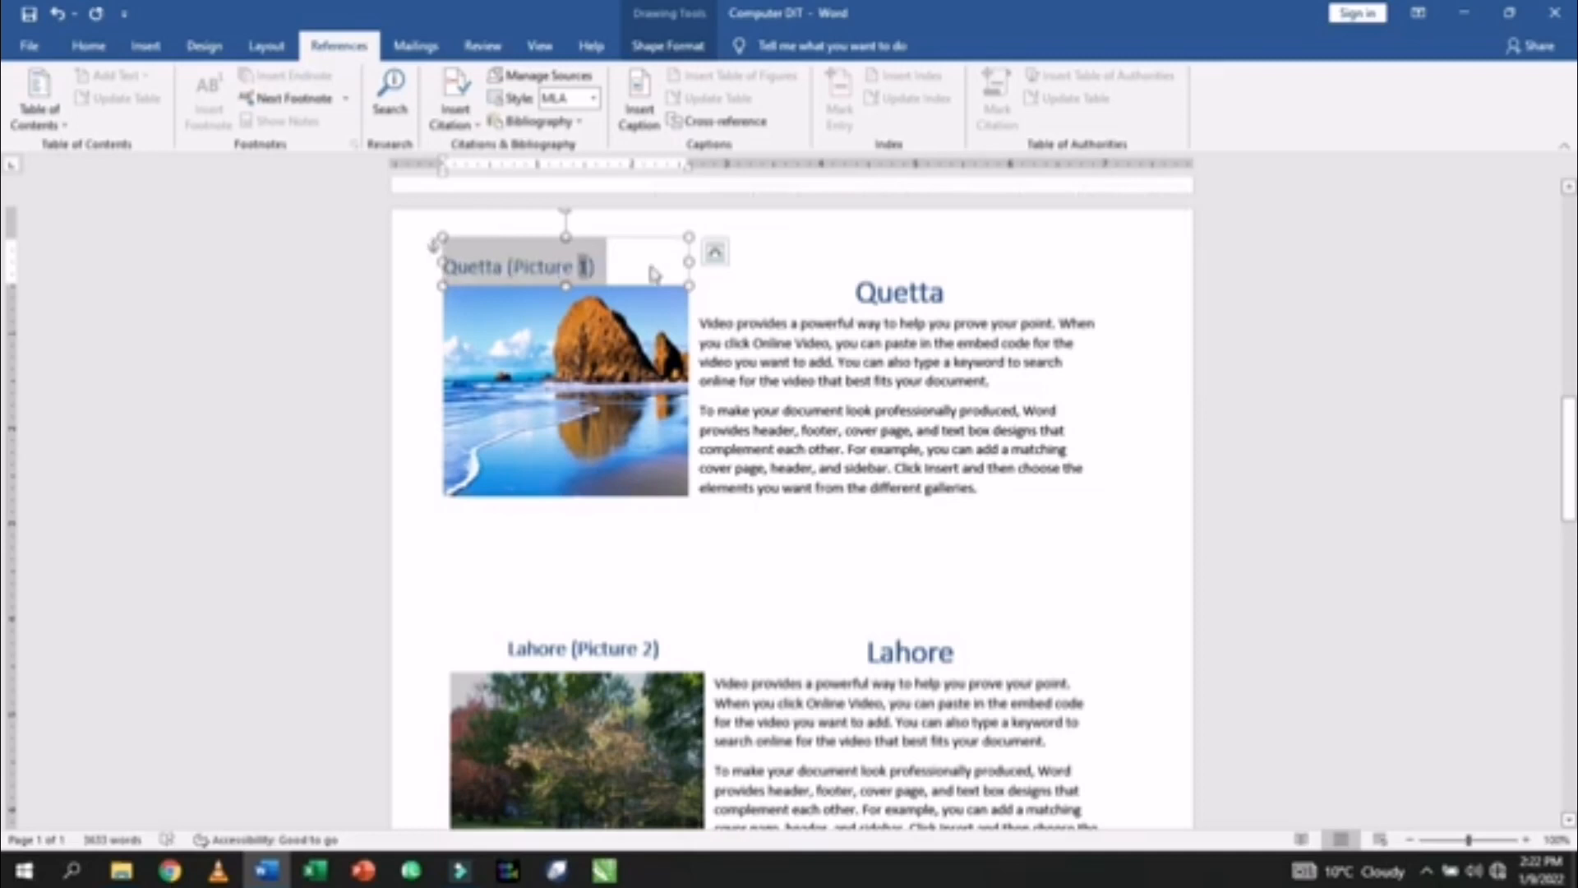
pyautogui.hotkey('ctrl', 'shift', '.')
pyautogui.hotkey('ctrl', 'shift', '.')
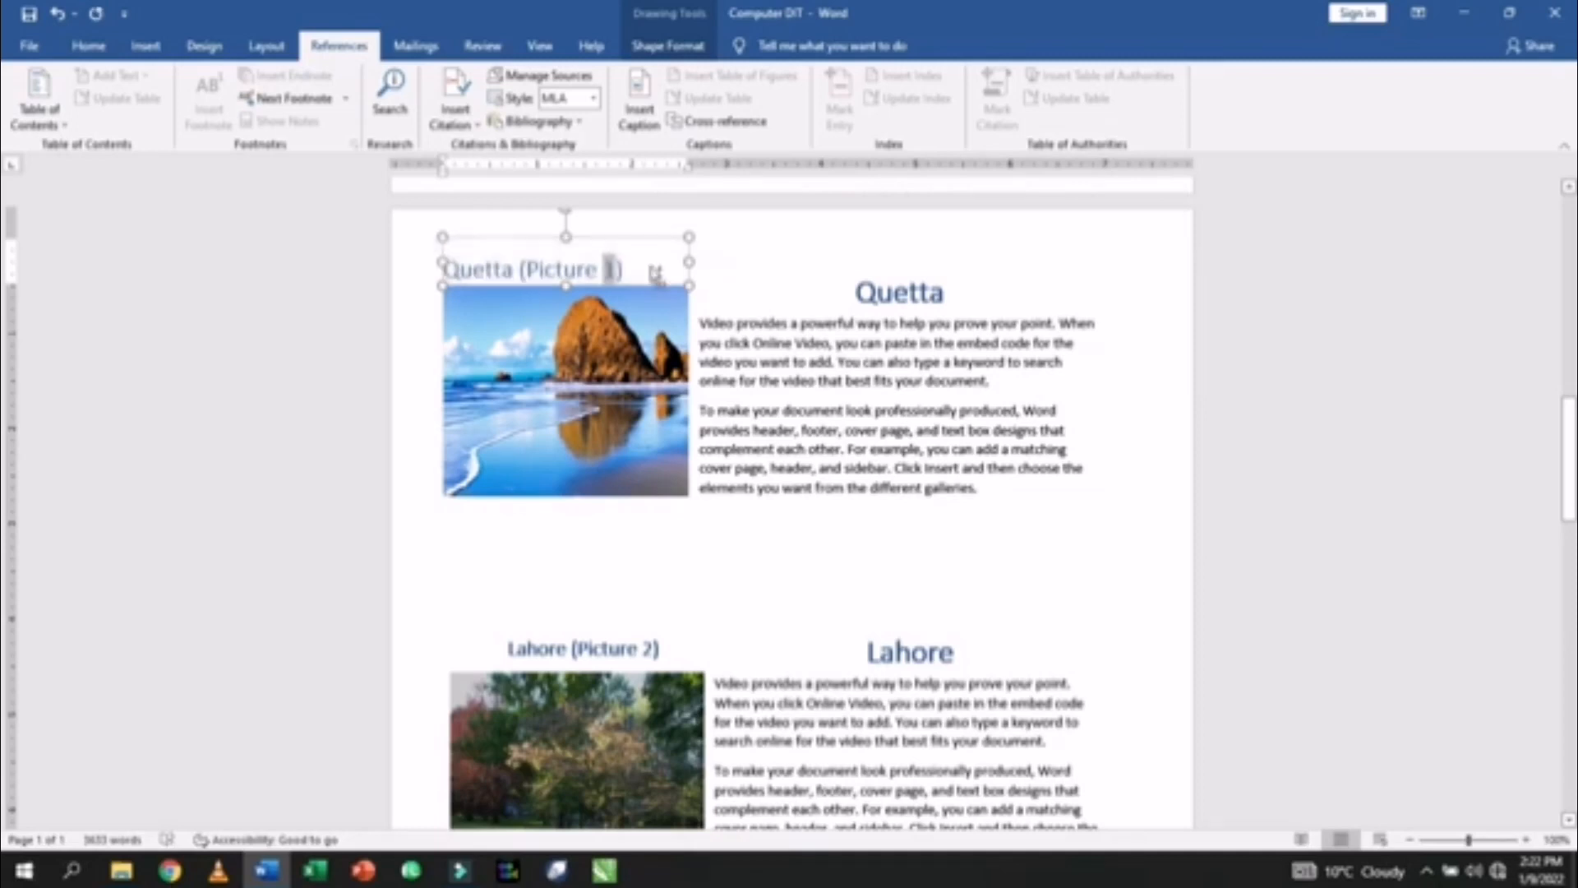
pyautogui.write('Peshawar (Picture 3)')
pyautogui.hotkey('ctrl', 'z')
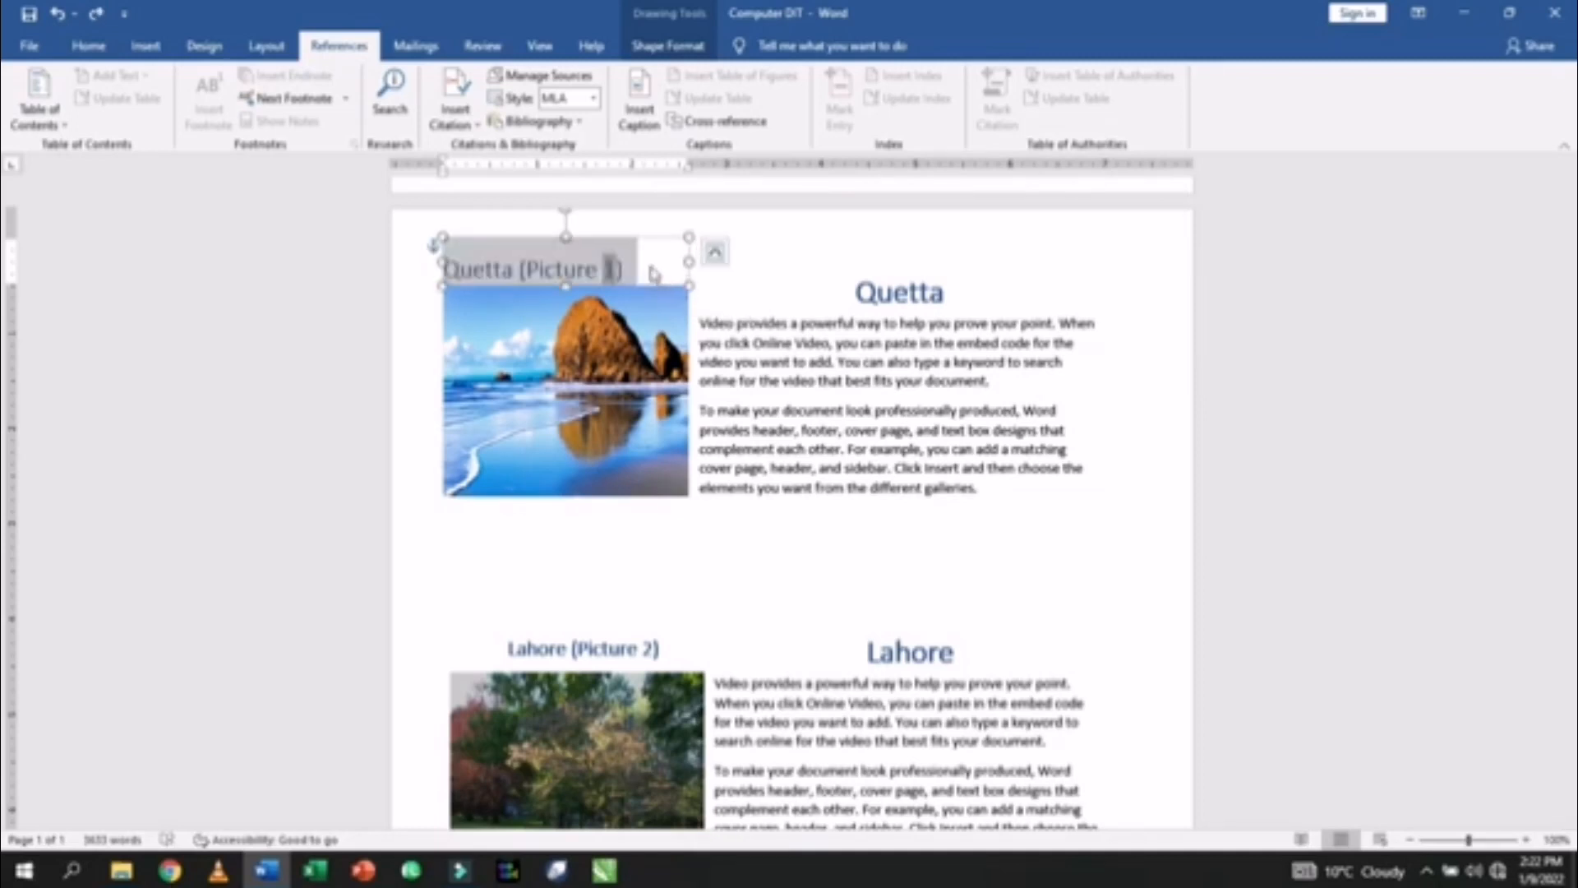
pyautogui.hotkey('ctrl', 'e')
# - Enlarge the 'Lahore (Picture 2)' caption font to match Quetta's
pyautogui.click(618, 649)
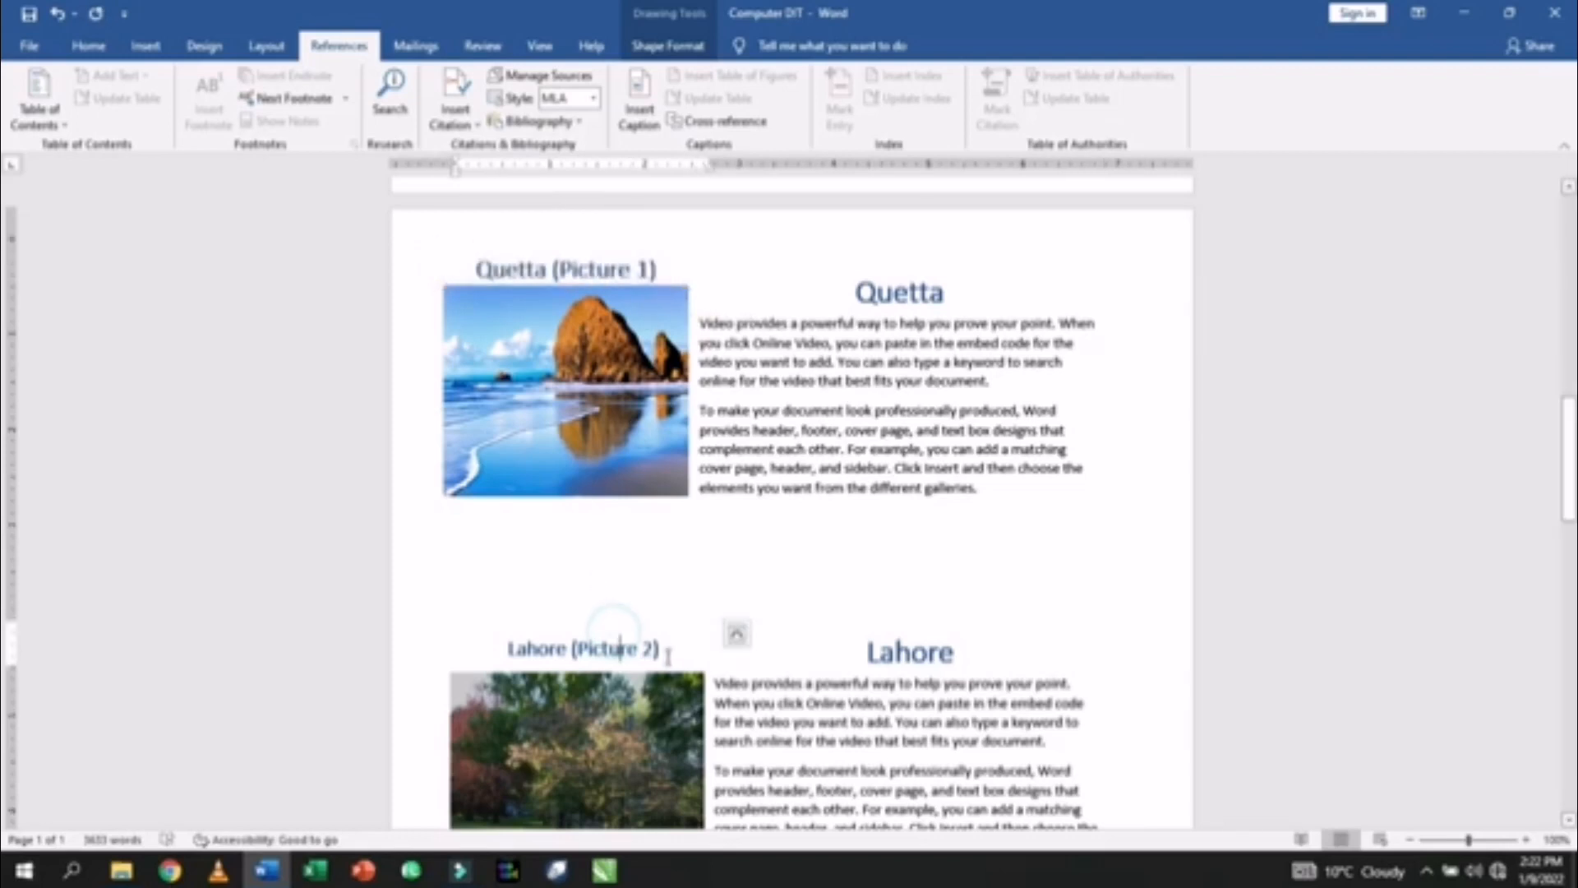
pyautogui.moveTo(668, 655); pyautogui.dragTo(492, 655)
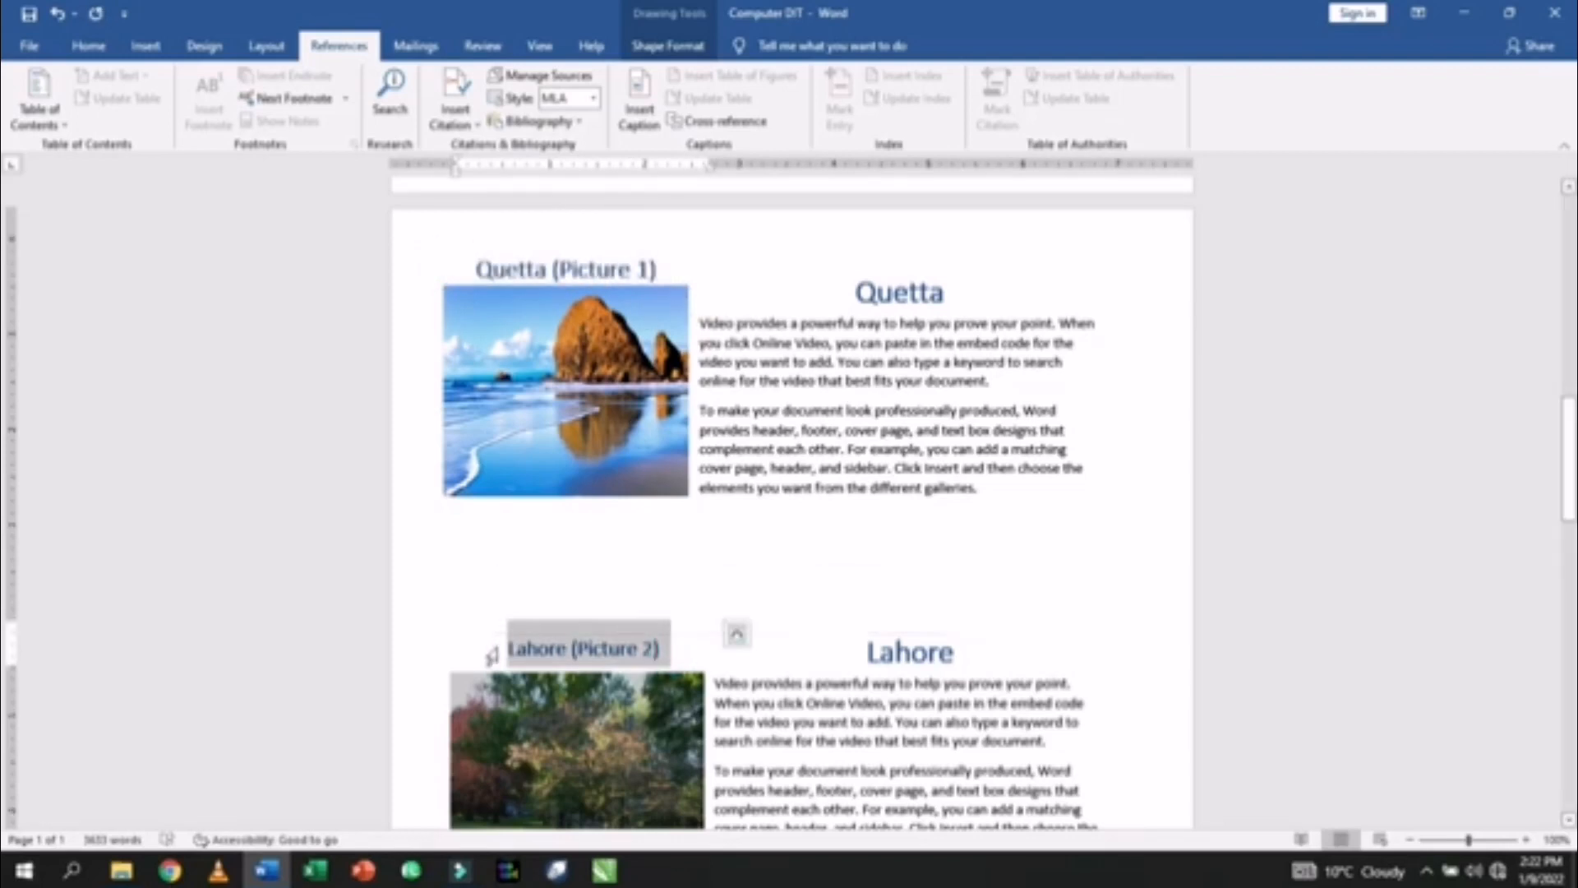
pyautogui.hotkey('ctrl', 'e')
pyautogui.hotkey('ctrl', ']')
pyautogui.hotkey('ctrl', ']')
pyautogui.hotkey('ctrl', ']')
pyautogui.hotkey('ctrl', ']')
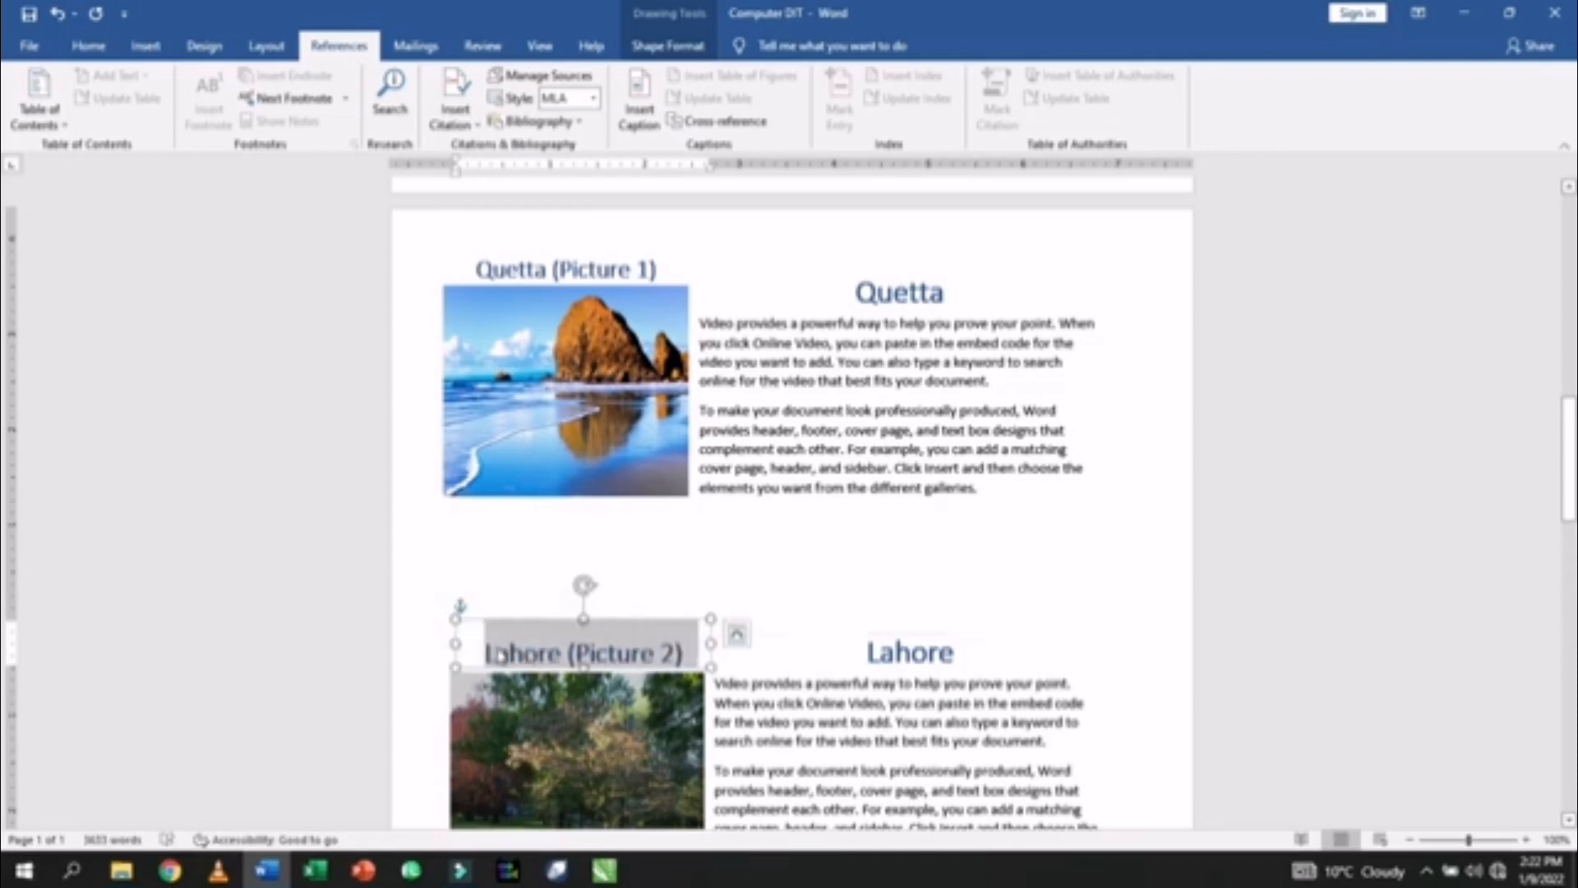
# - Enlarge and recentre the 'Peshawar (Picture 3)' caption, then return to the document start
pyautogui.scroll(-8, 598, 683)
pyautogui.scroll(-3, 598, 683)
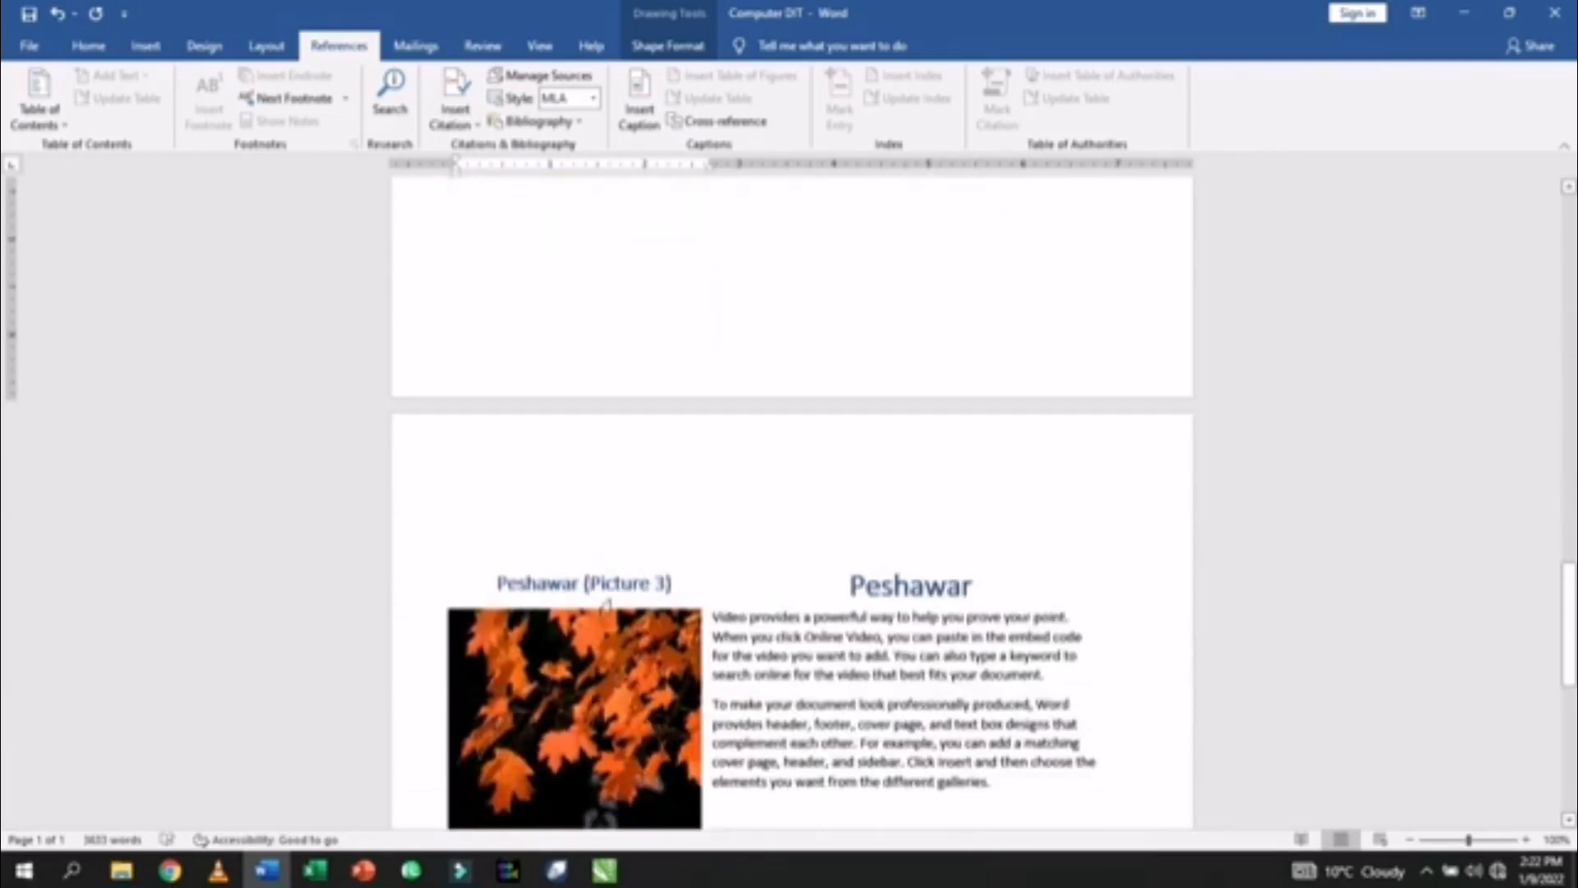
pyautogui.click(612, 587)
pyautogui.moveTo(676, 583); pyautogui.dragTo(543, 585)
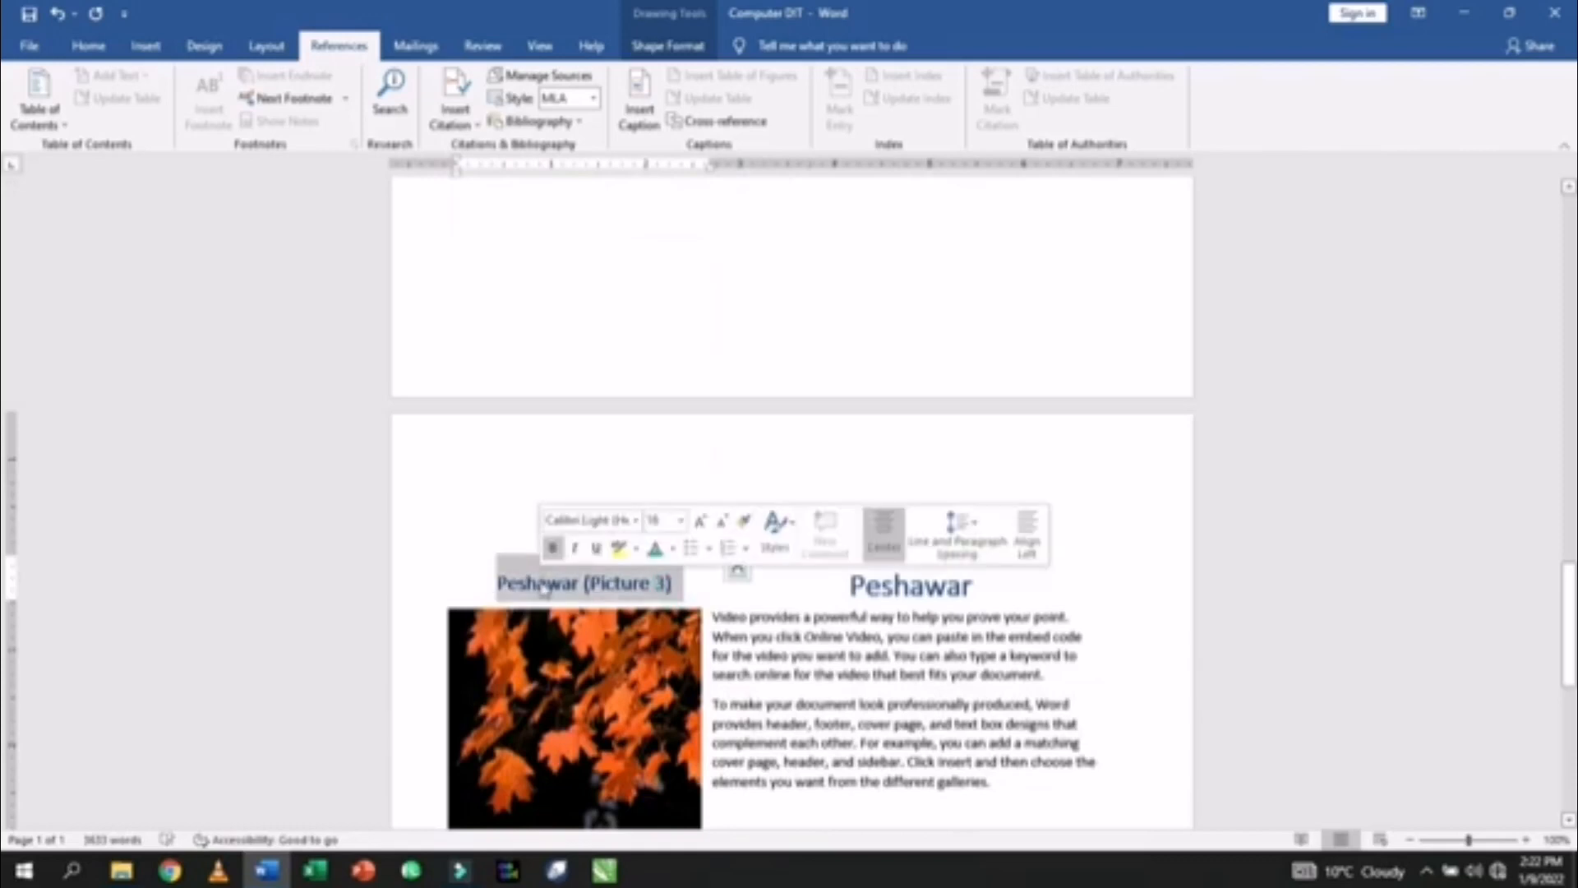
pyautogui.hotkey('ctrl', 'l')
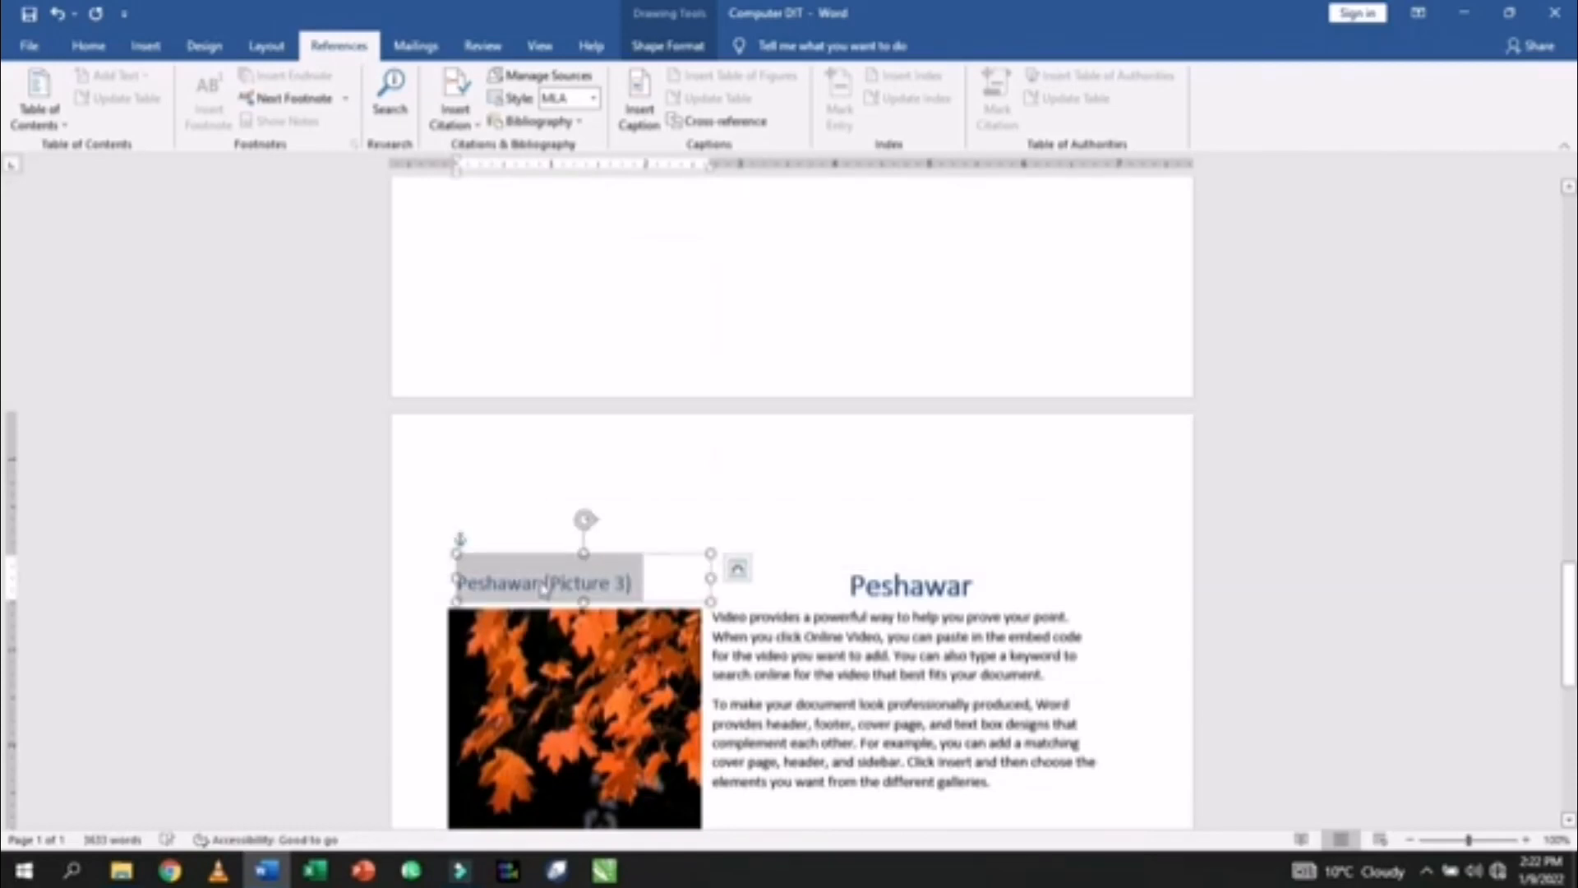
pyautogui.hotkey('ctrl', ']')
pyautogui.hotkey('ctrl', ']')
pyautogui.hotkey('ctrl', ']')
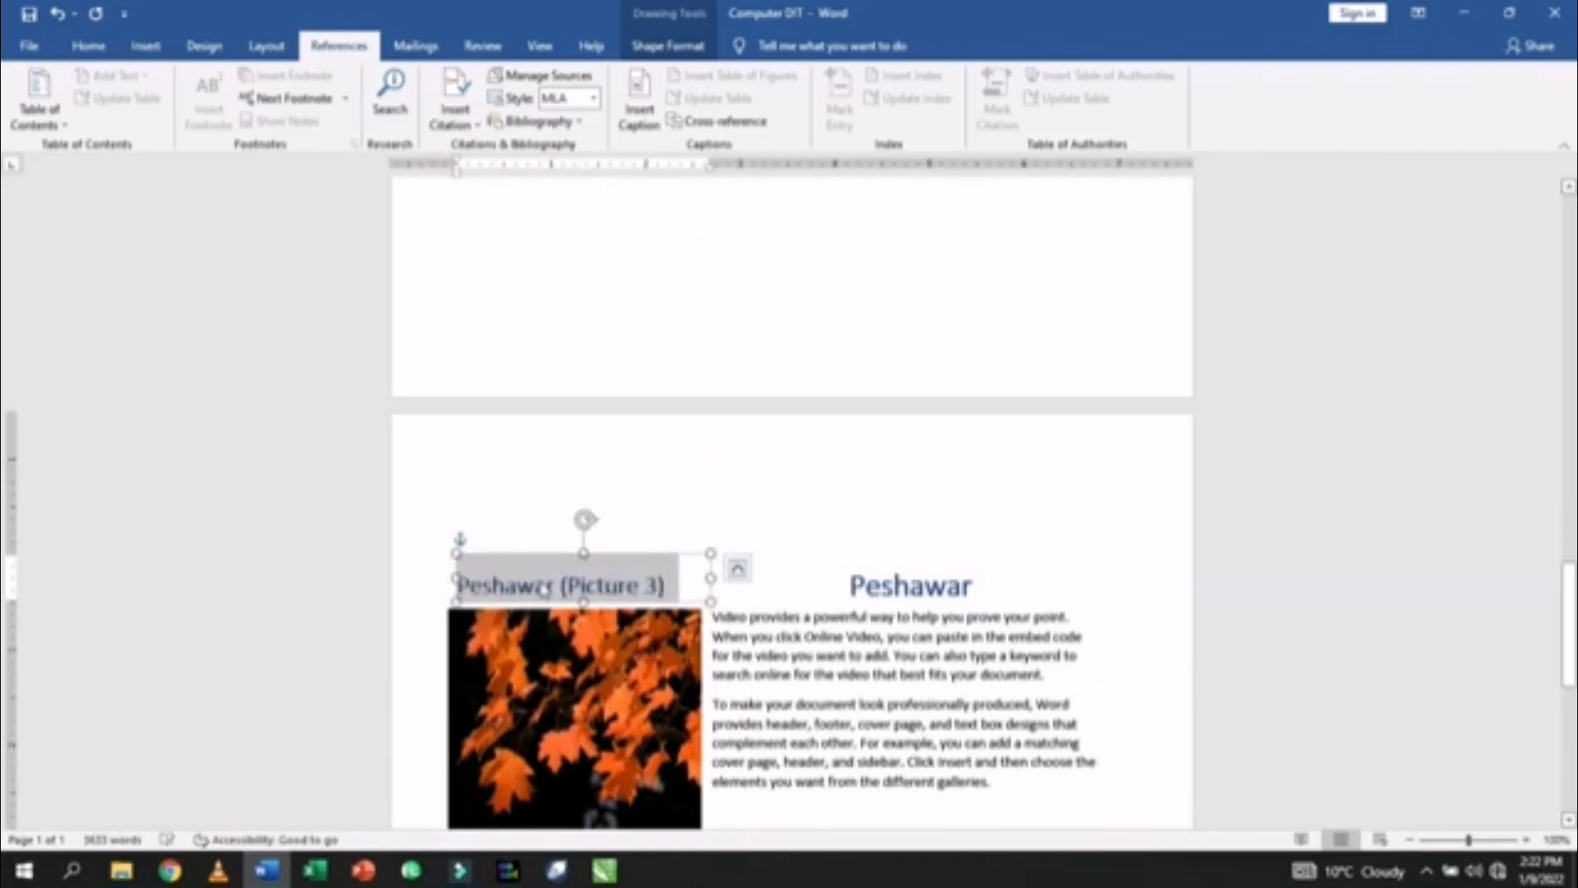
pyautogui.hotkey('ctrl', 'e')
pyautogui.hotkey('ctrl', 'Home')
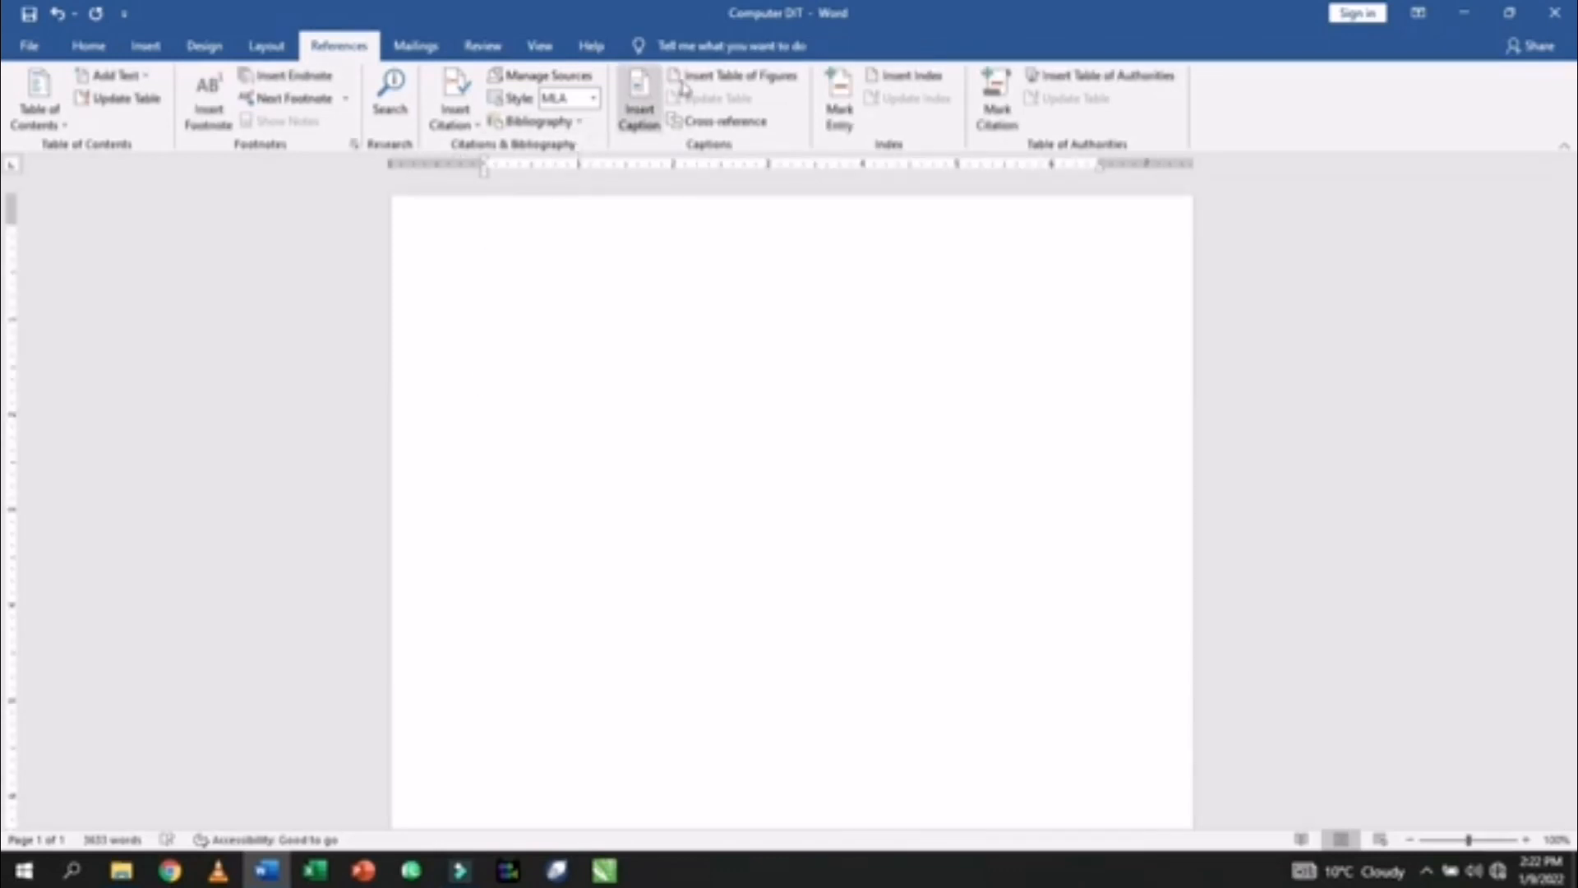
pyautogui.click(723, 75)
# - Insert the table of figures on page one, listing Quetta (Picture 1) on page 2
pyautogui.click(623, 567)
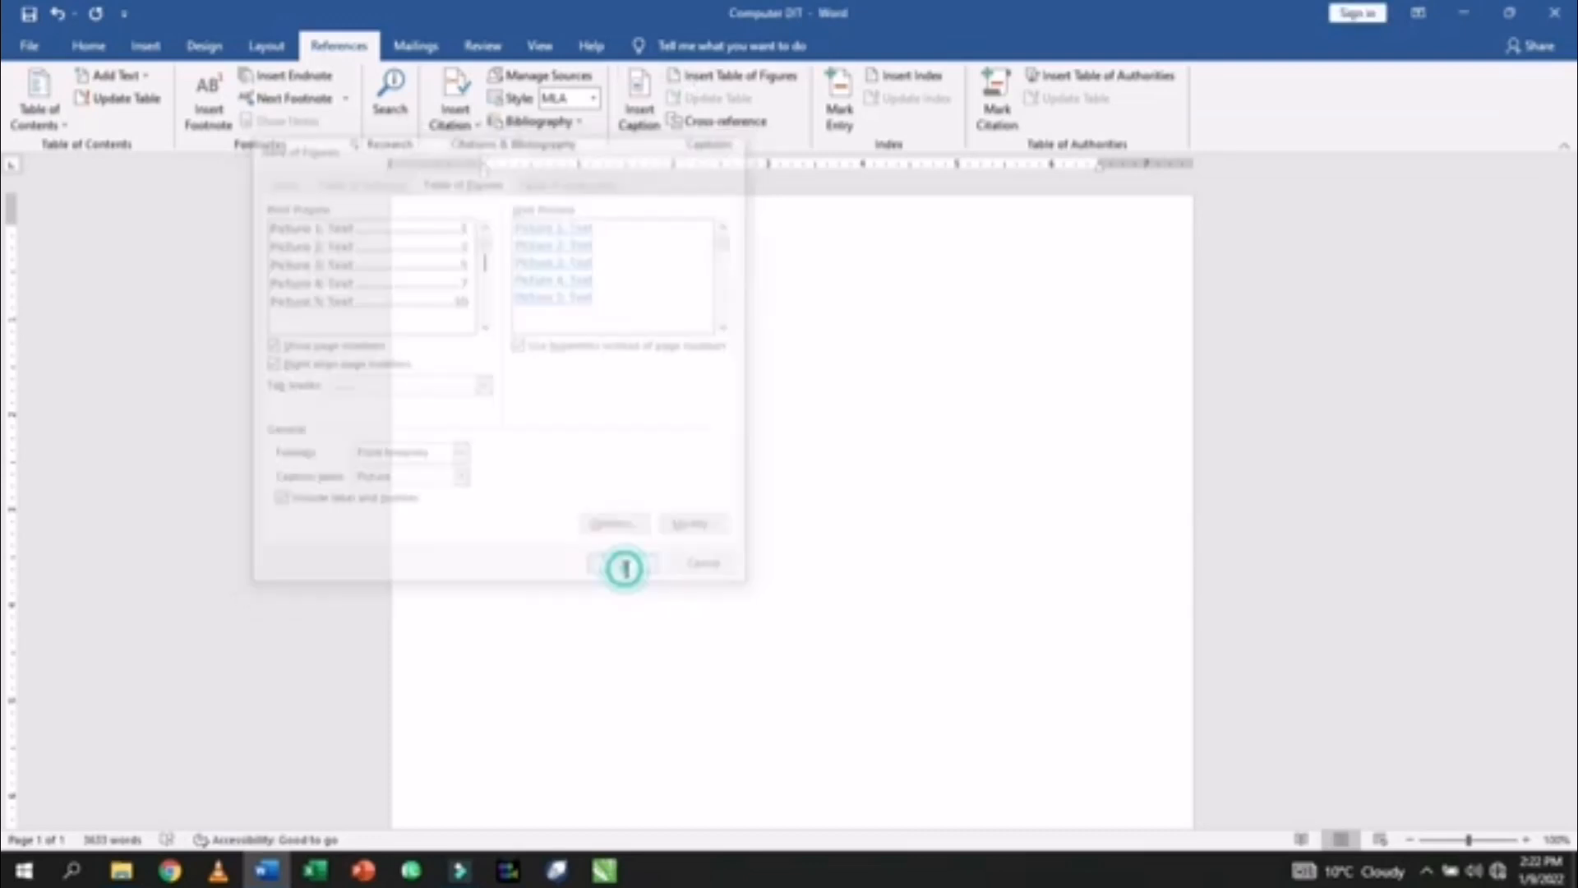
pyautogui.scroll(-10, 620, 544)
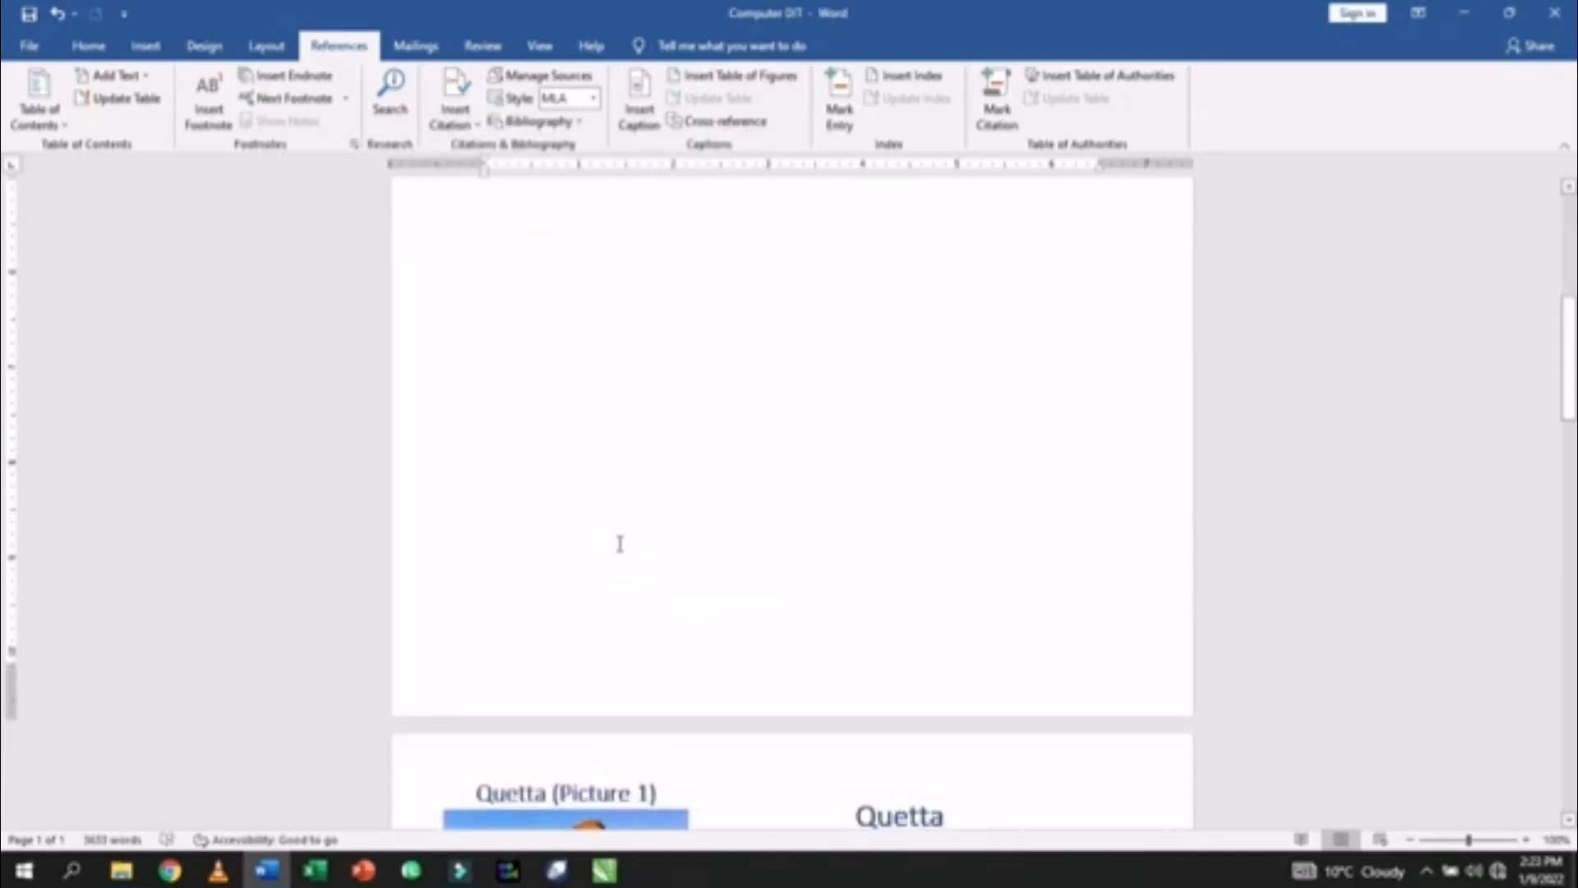
pyautogui.scroll(-1, 618, 544)
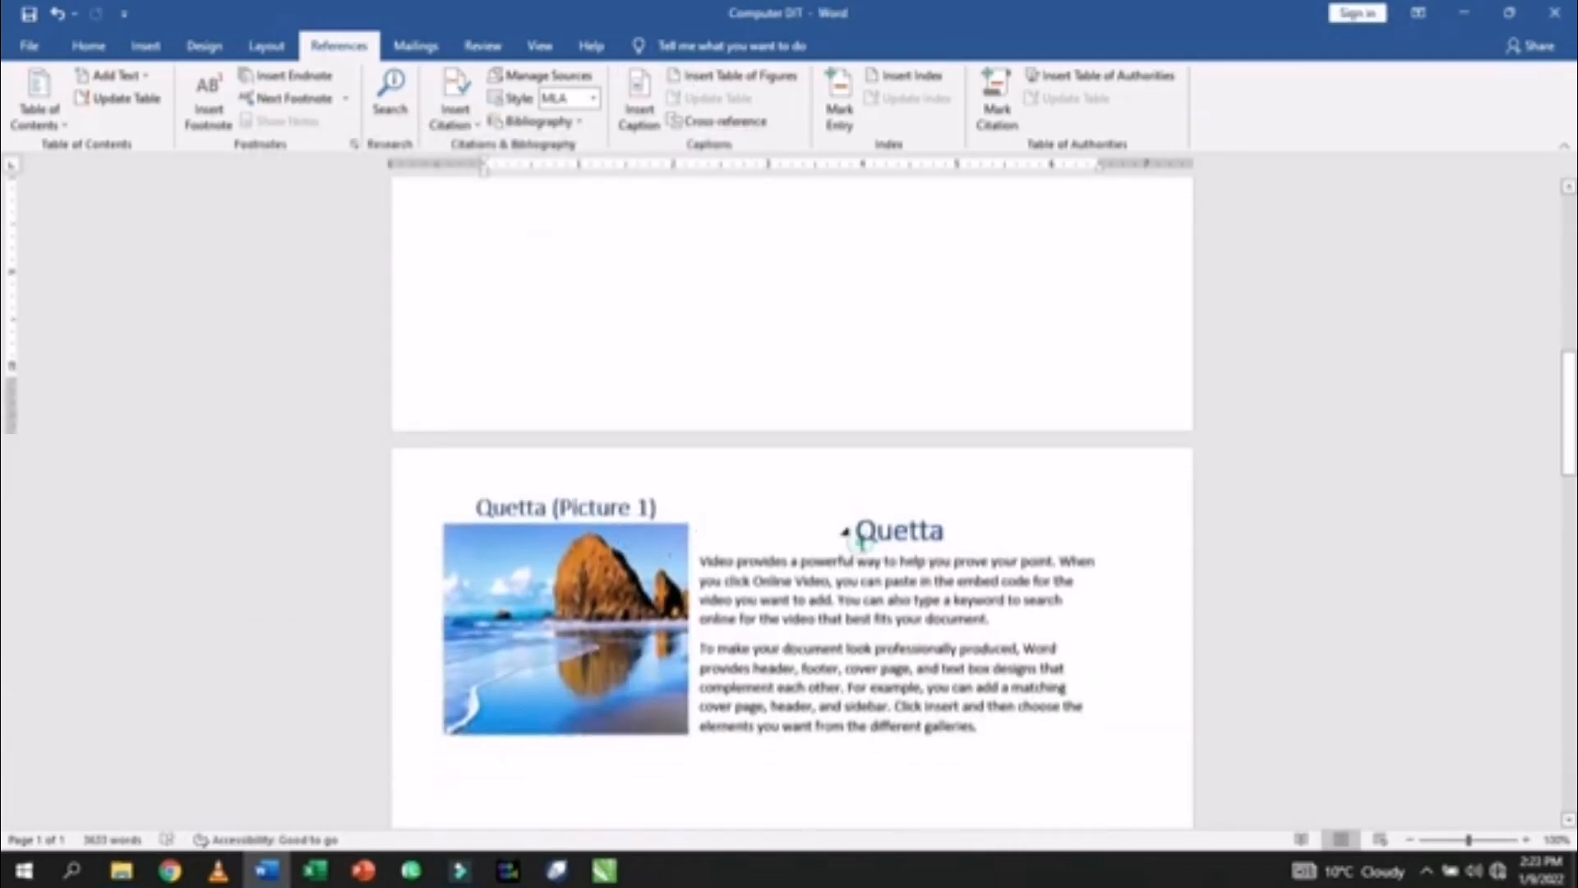
pyautogui.scroll(-7, 859, 538)
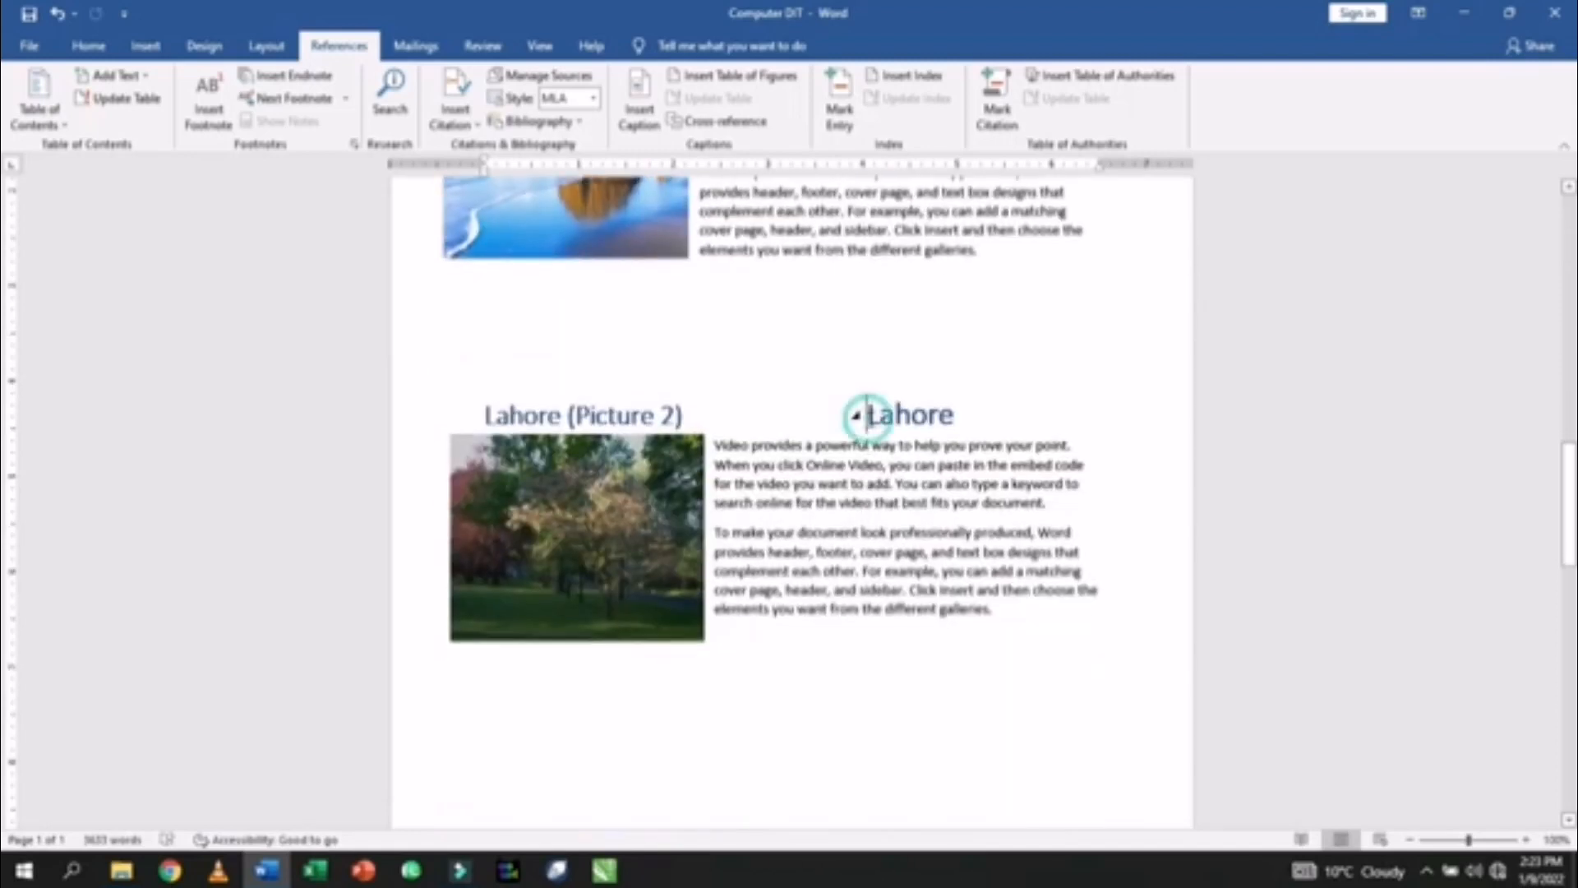
# - Restyle the Lahore and Peshawar headings as small left-aligned text
pyautogui.doubleClick(870, 415)
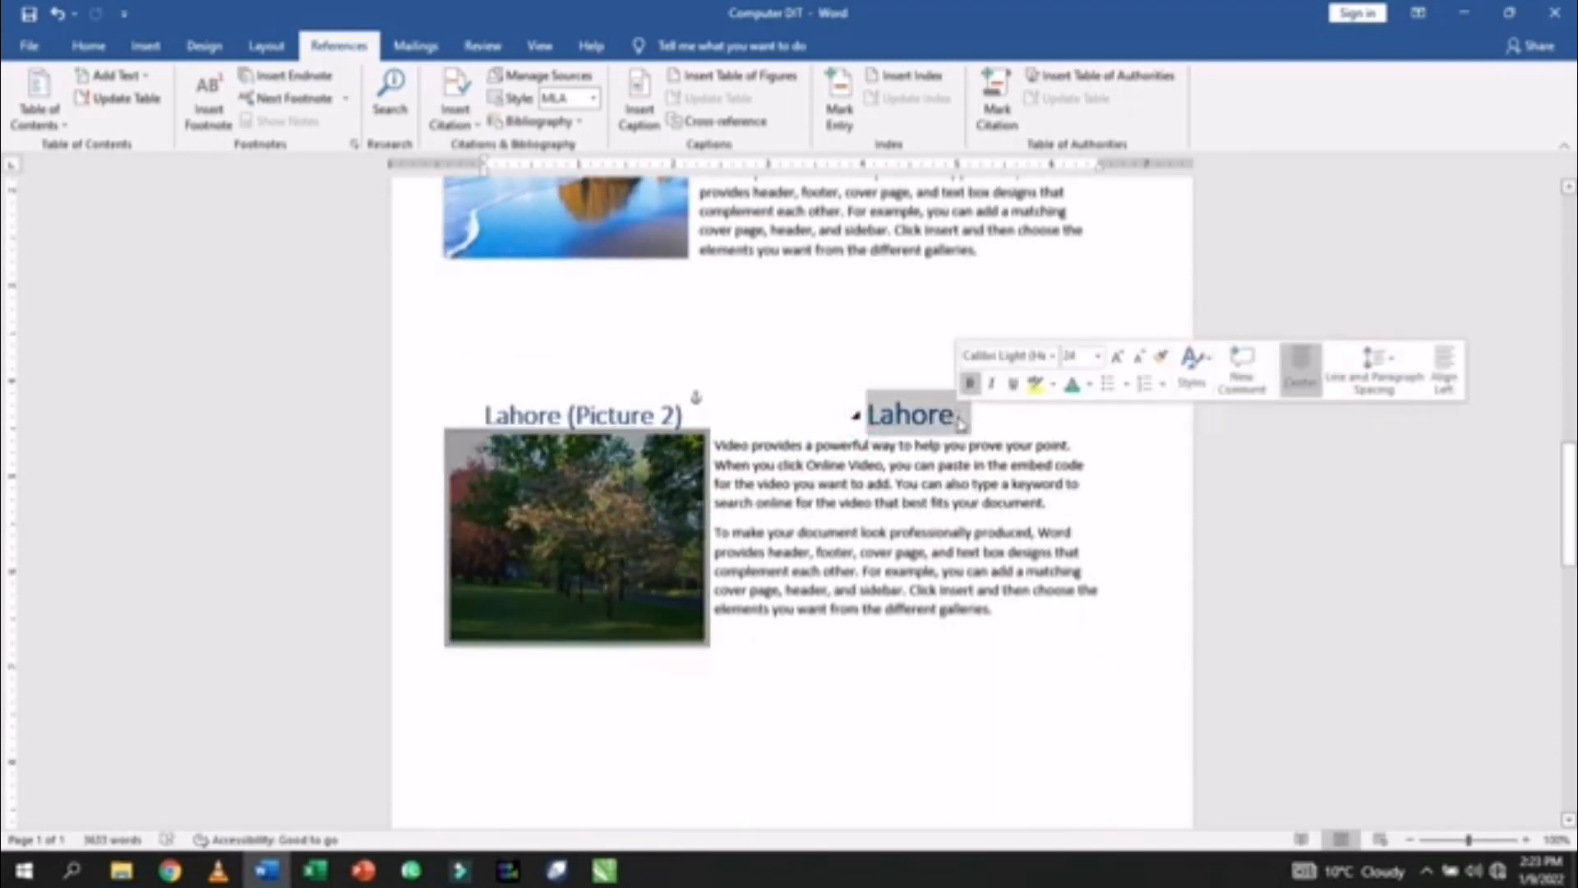
pyautogui.hotkey('ctrl', 'z')
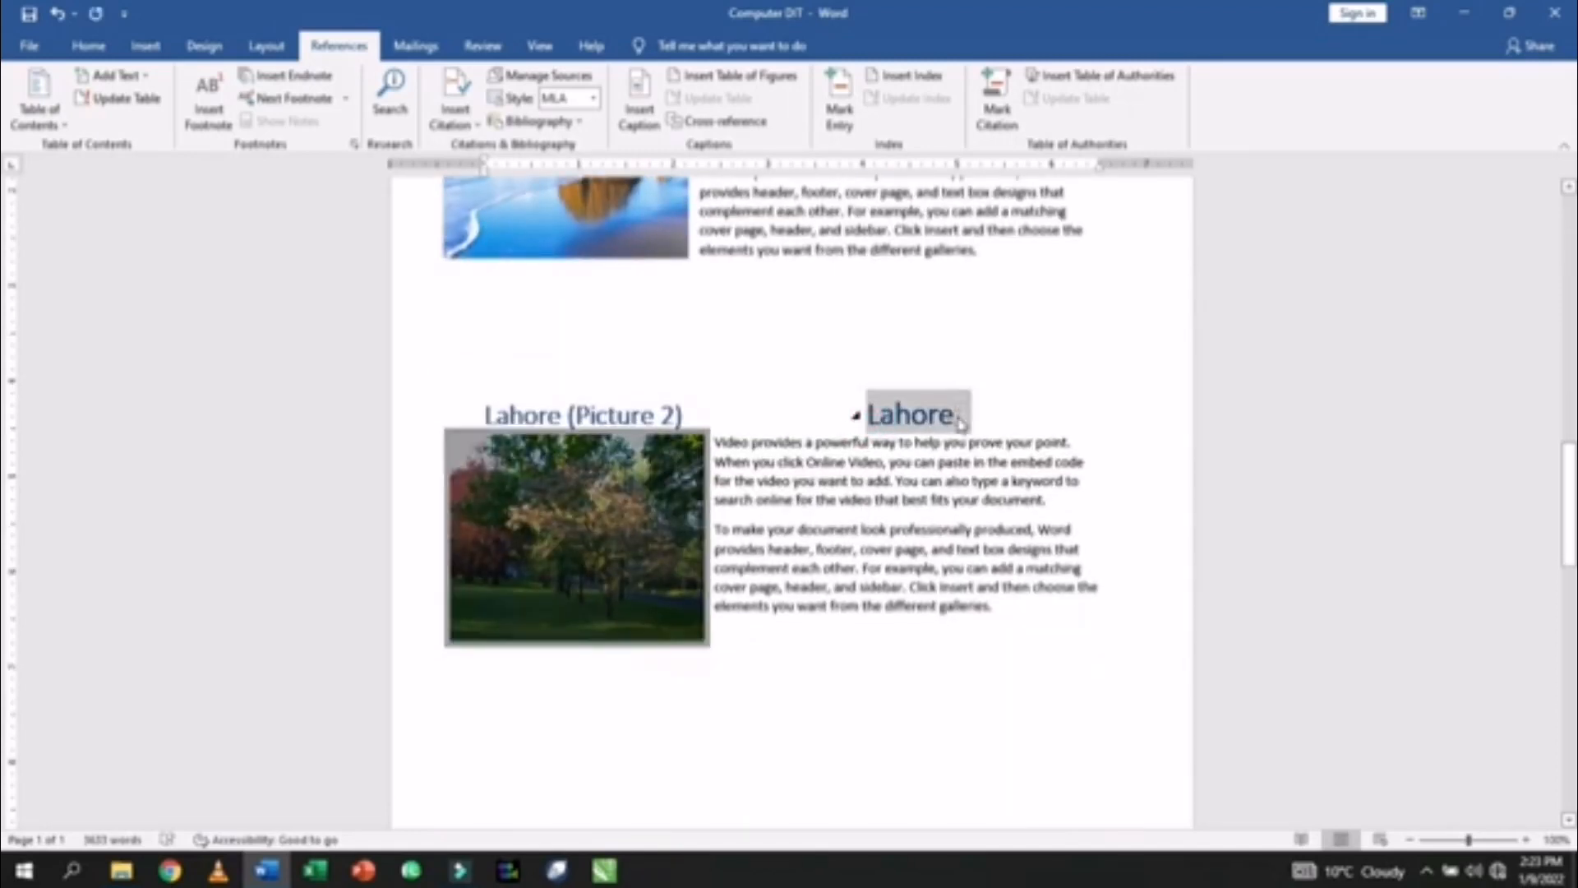
pyautogui.hotkey('ctrl', 'z')
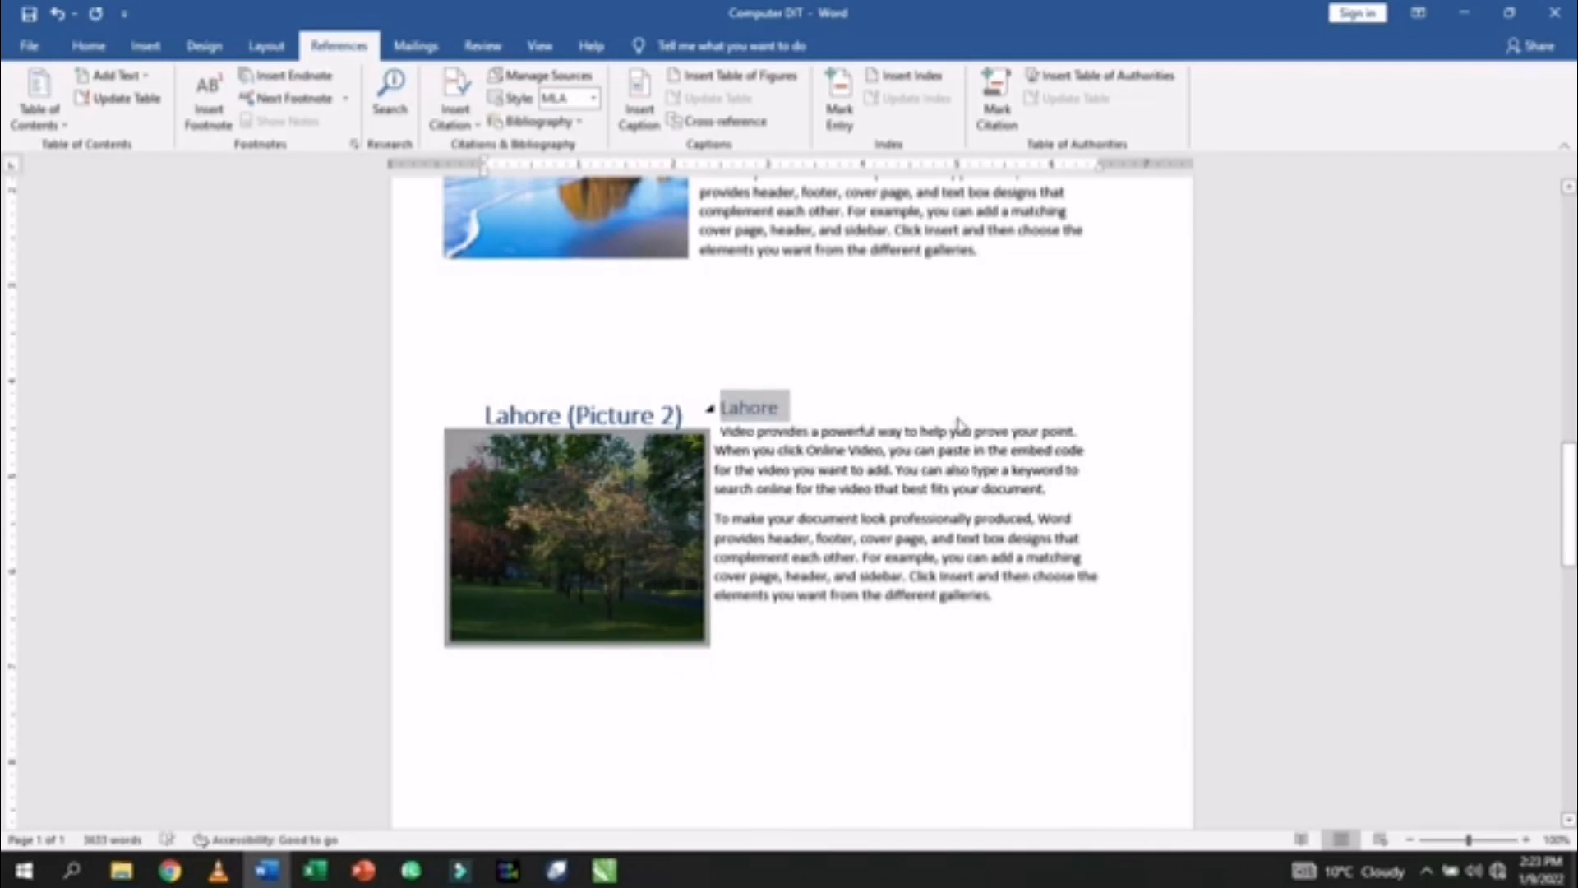
pyautogui.scroll(-10, 959, 423)
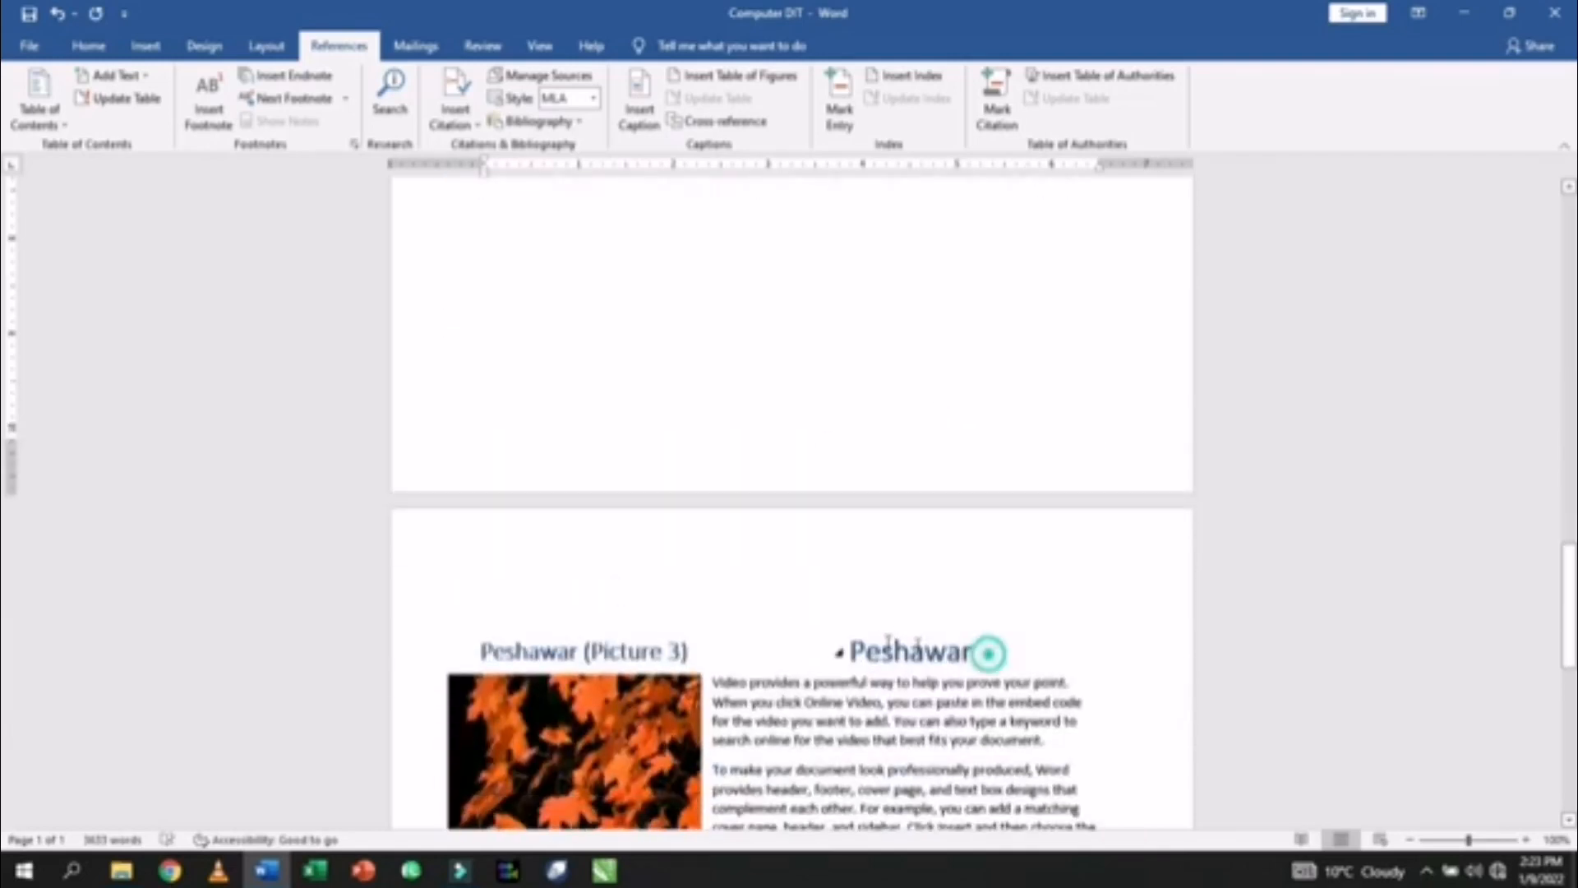
pyautogui.moveTo(991, 655); pyautogui.dragTo(843, 654)
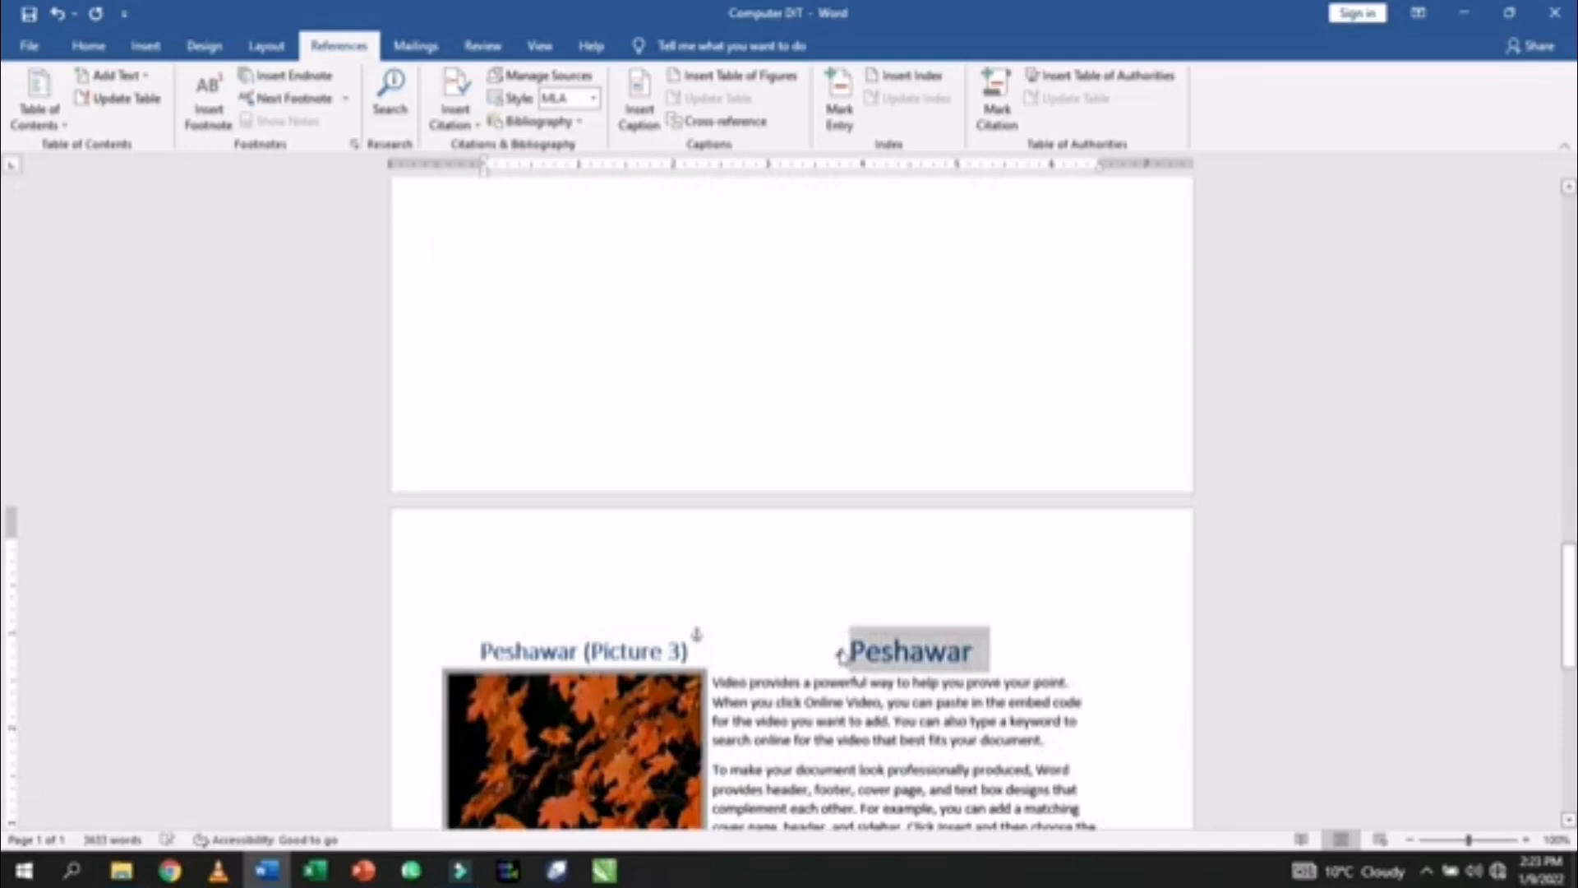
pyautogui.hotkey('ctrl', 'alt', '1')
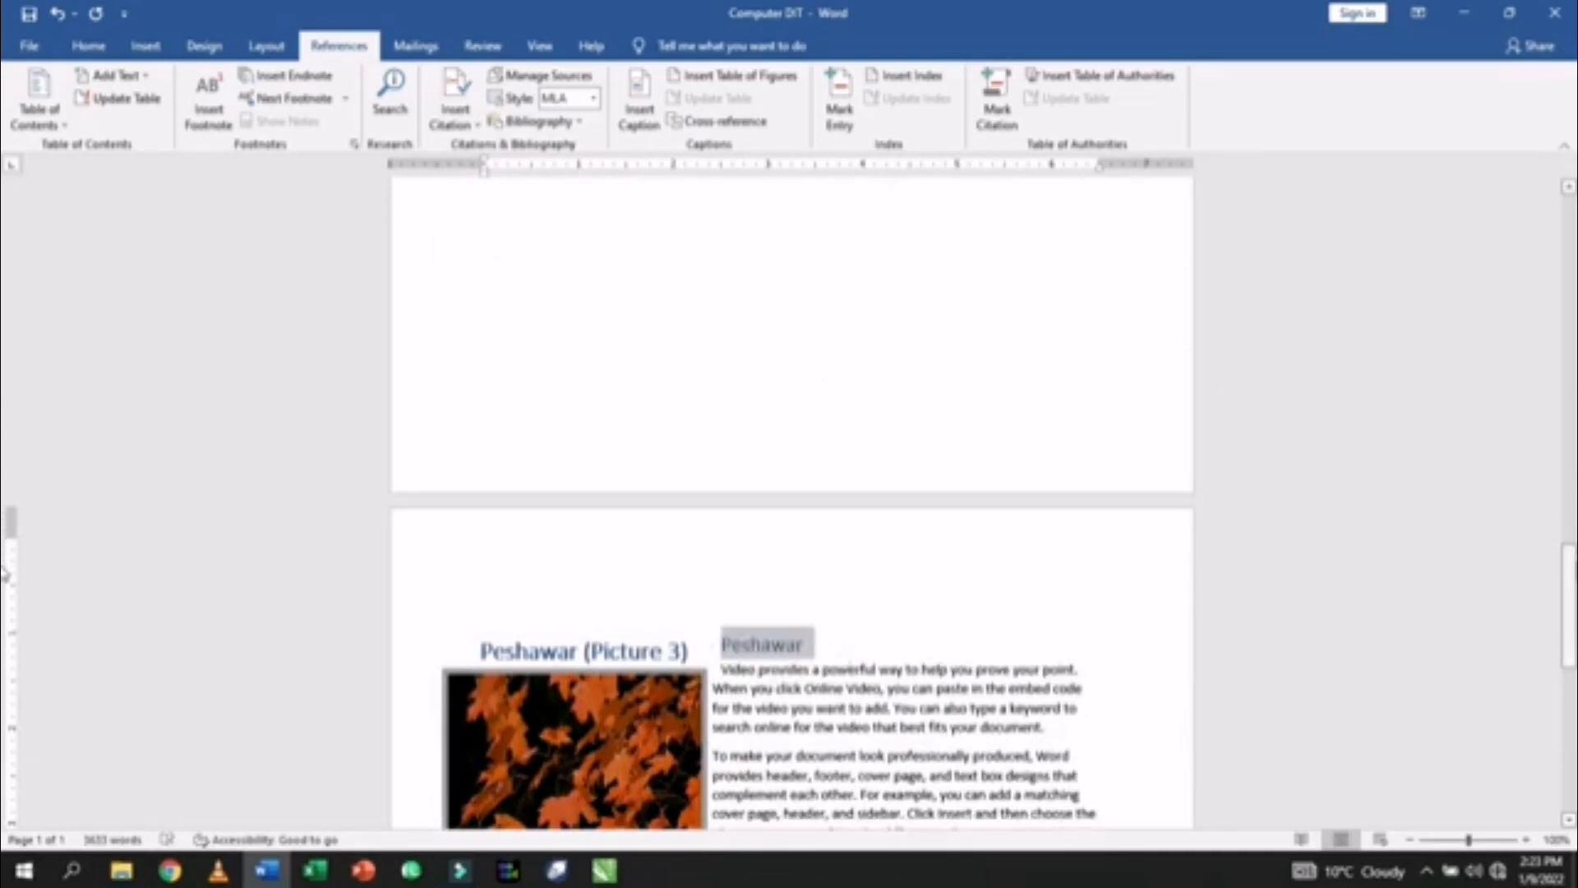
pyautogui.scroll(20, 838, 314)
pyautogui.click(836, 314)
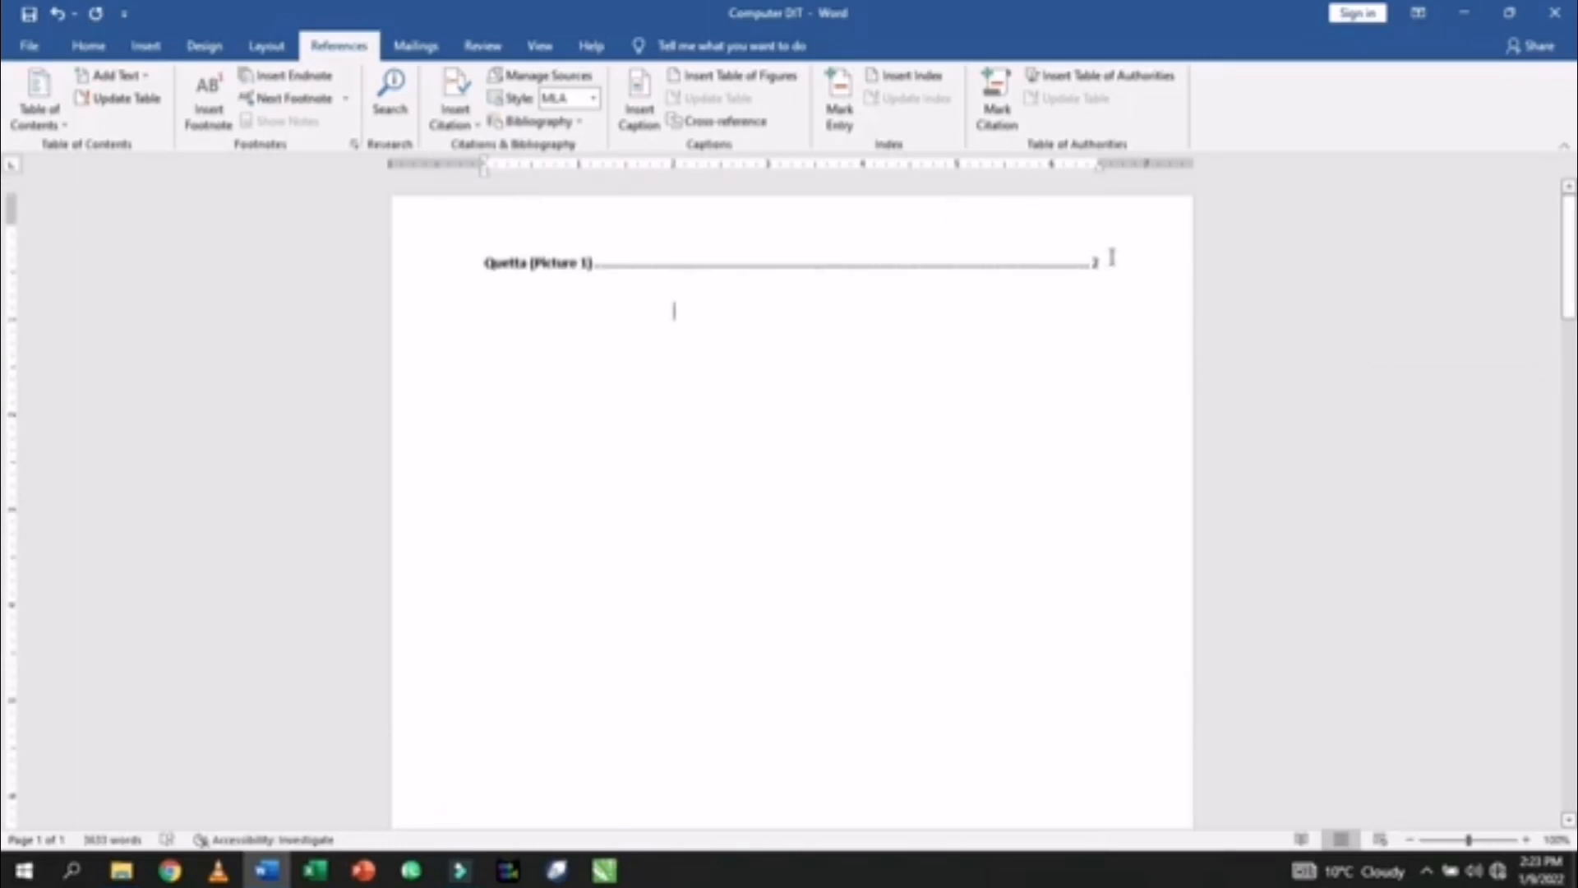
# - Delete the table of figures line and insert the table of figures again
pyautogui.moveTo(1112, 256); pyautogui.dragTo(487, 262)
pyautogui.press('Delete')
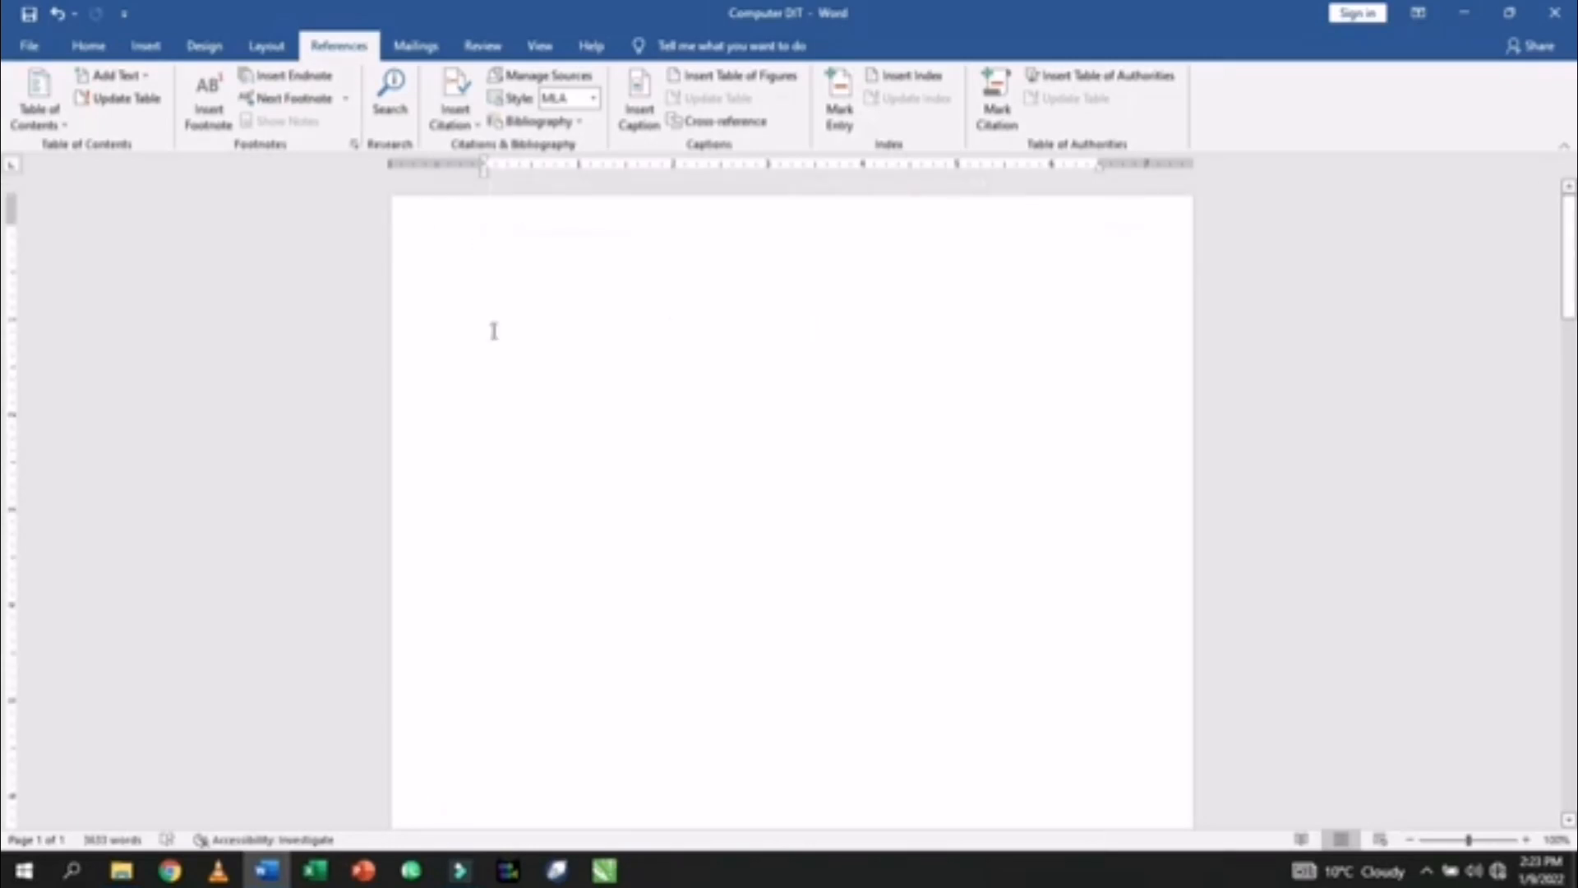
pyautogui.click(723, 75)
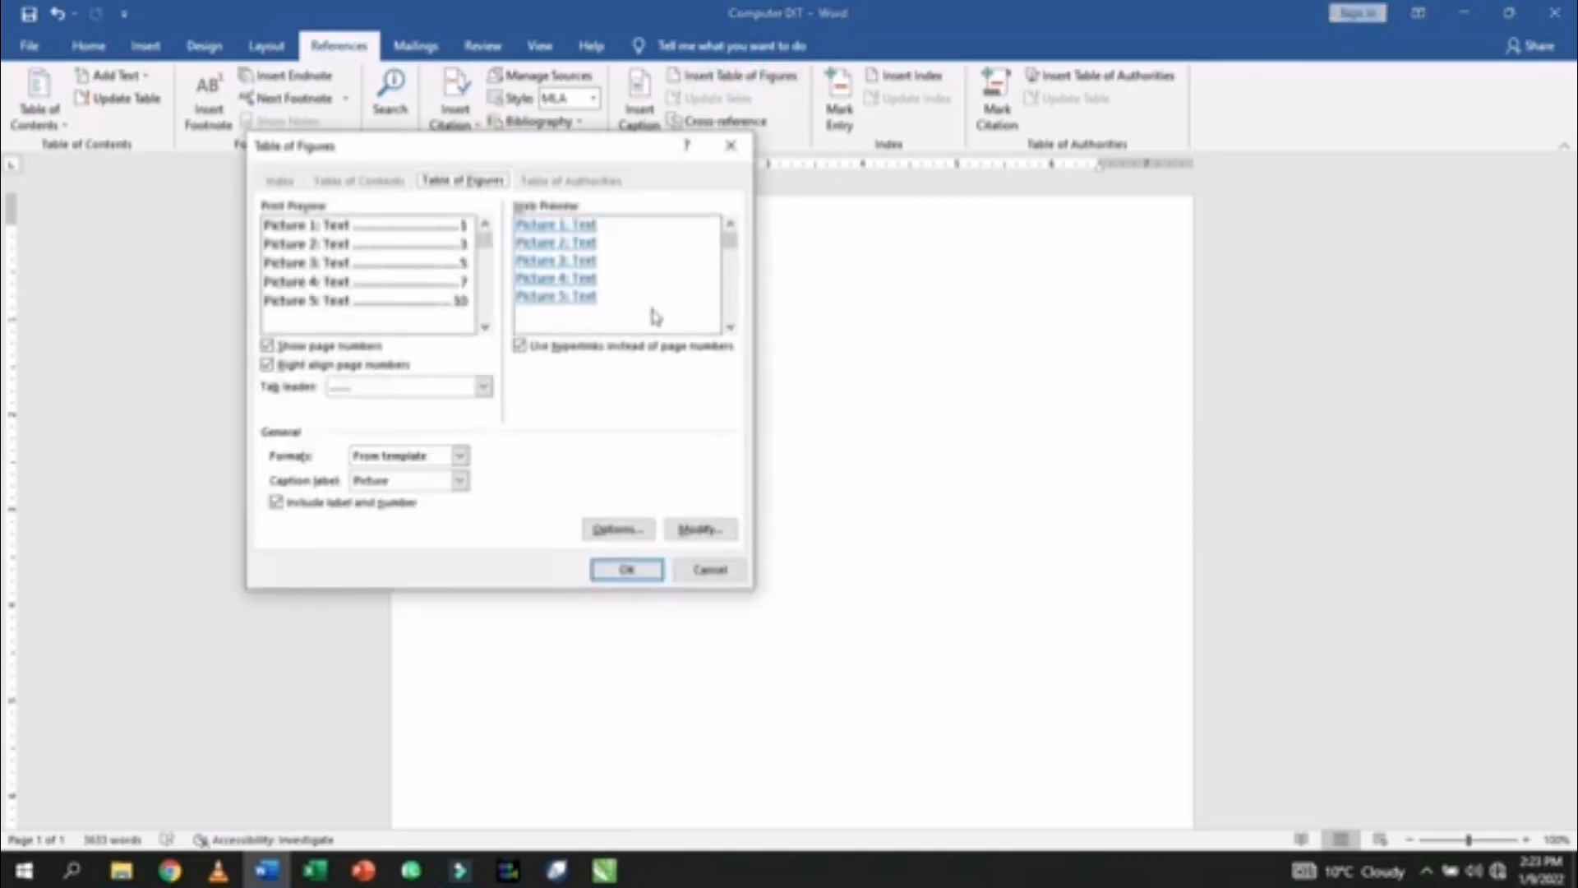
pyautogui.click(626, 569)
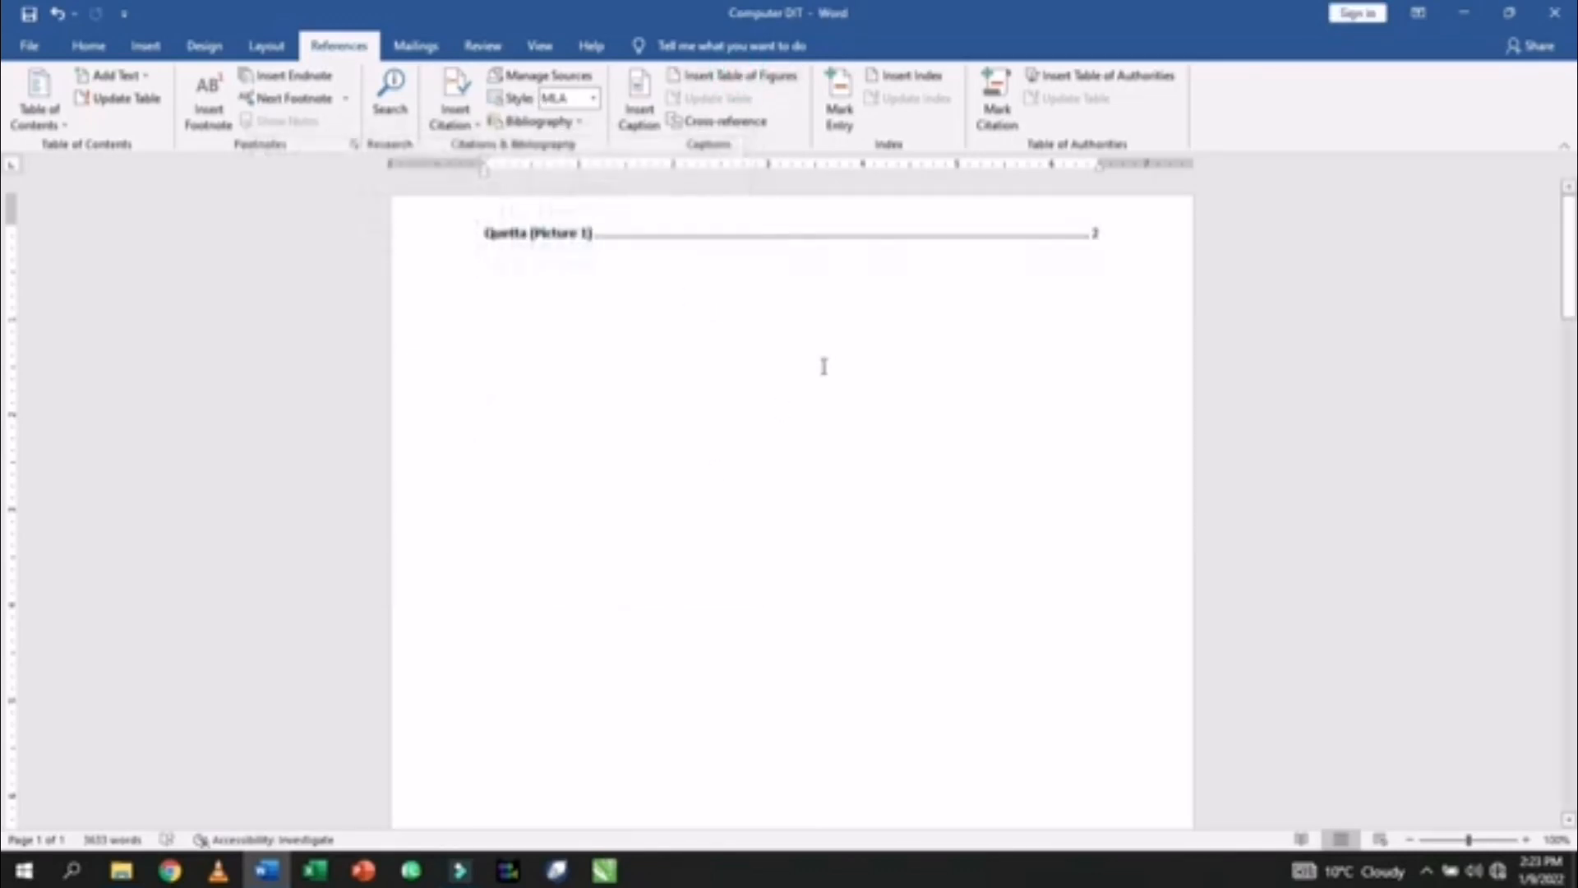
pyautogui.scroll(-15, 423, 464)
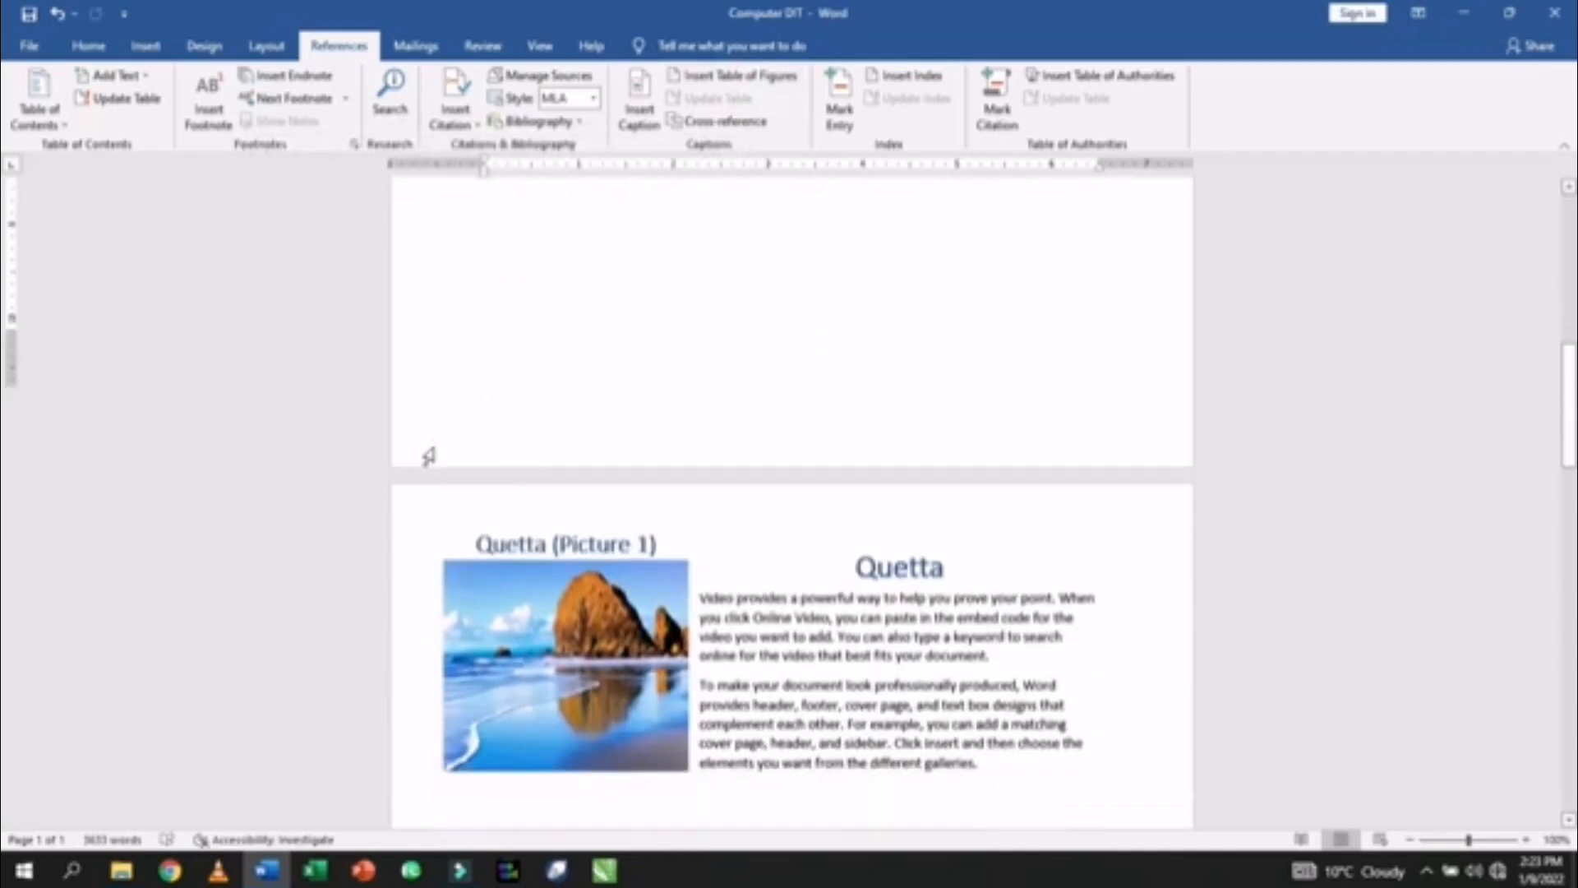
# - Apply Normal style to the (Picture 1), (Picture 2) and (Picture 3) caption labels
pyautogui.moveTo(647, 460); pyautogui.dragTo(580, 460)
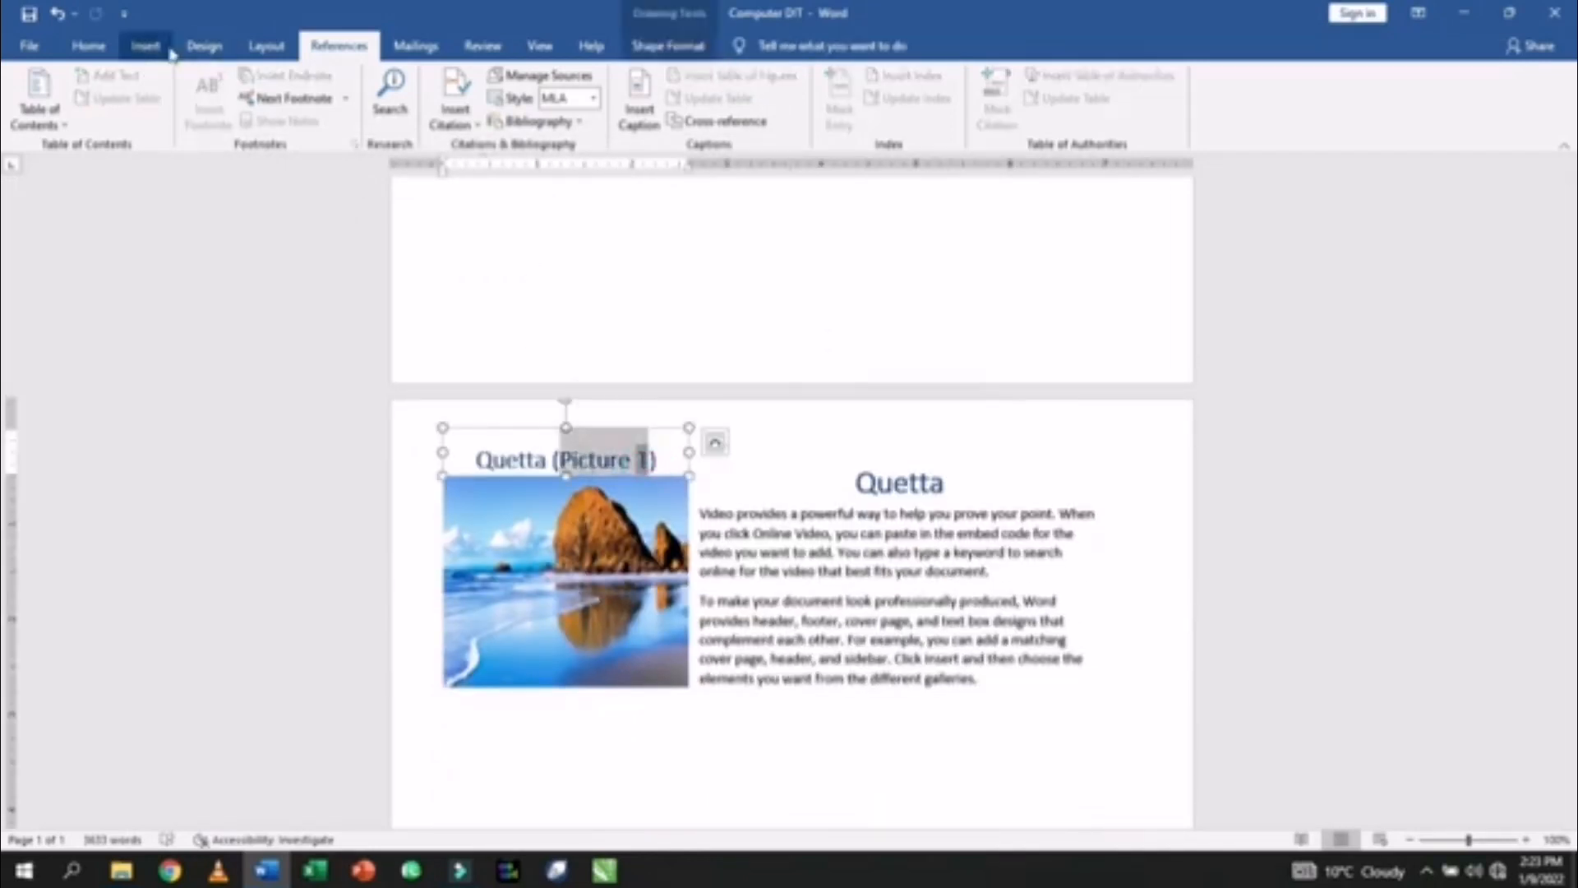
pyautogui.click(102, 47)
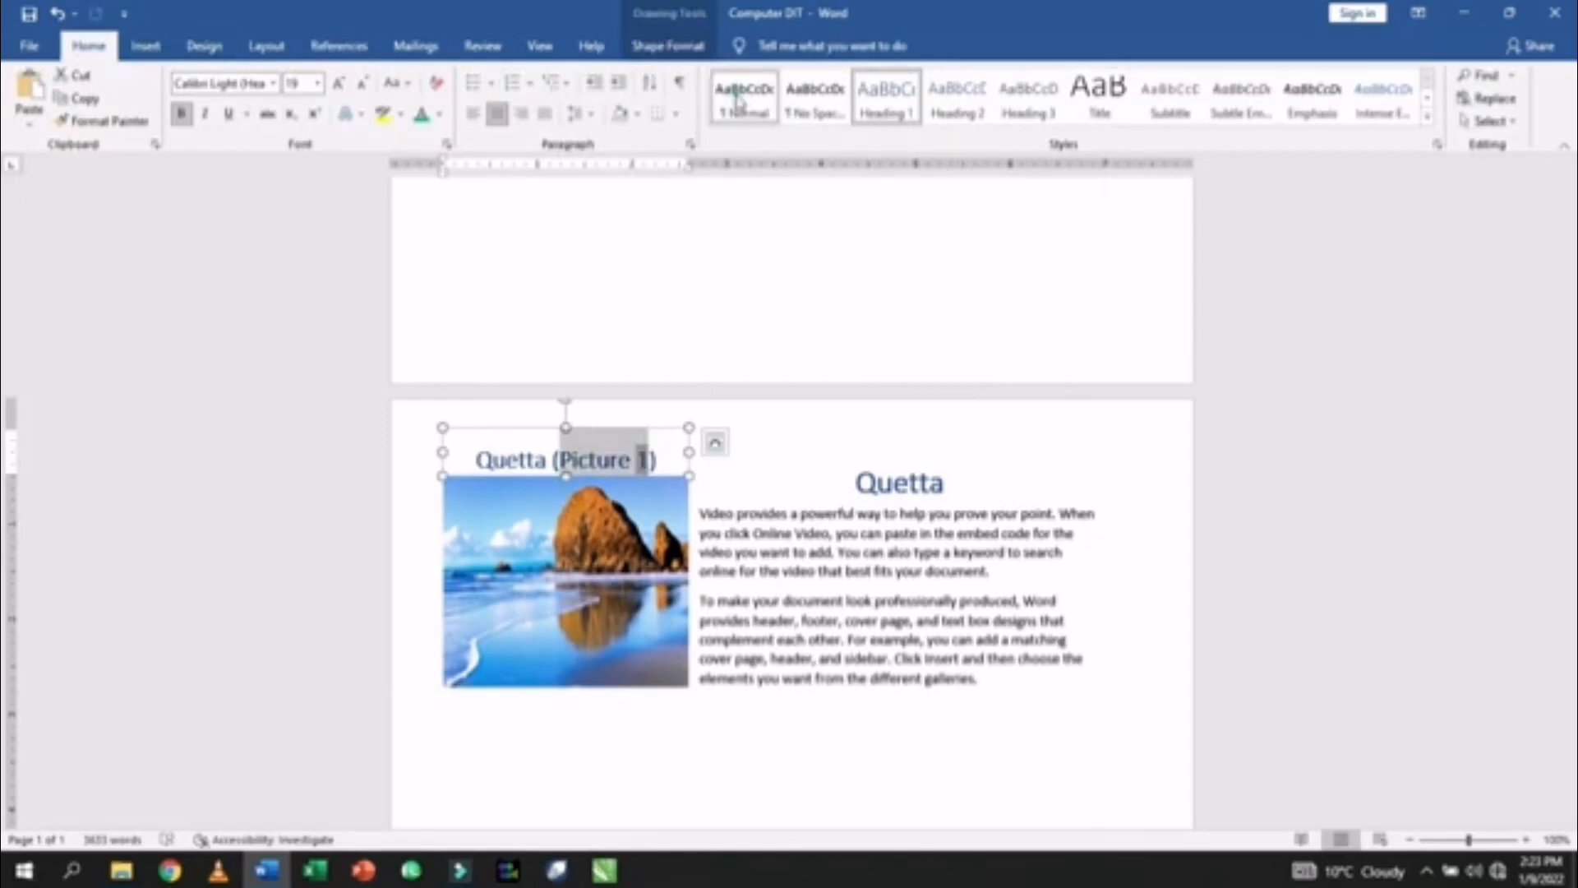
pyautogui.hotkey('ctrl', 'b')
pyautogui.scroll(-5, 698, 204)
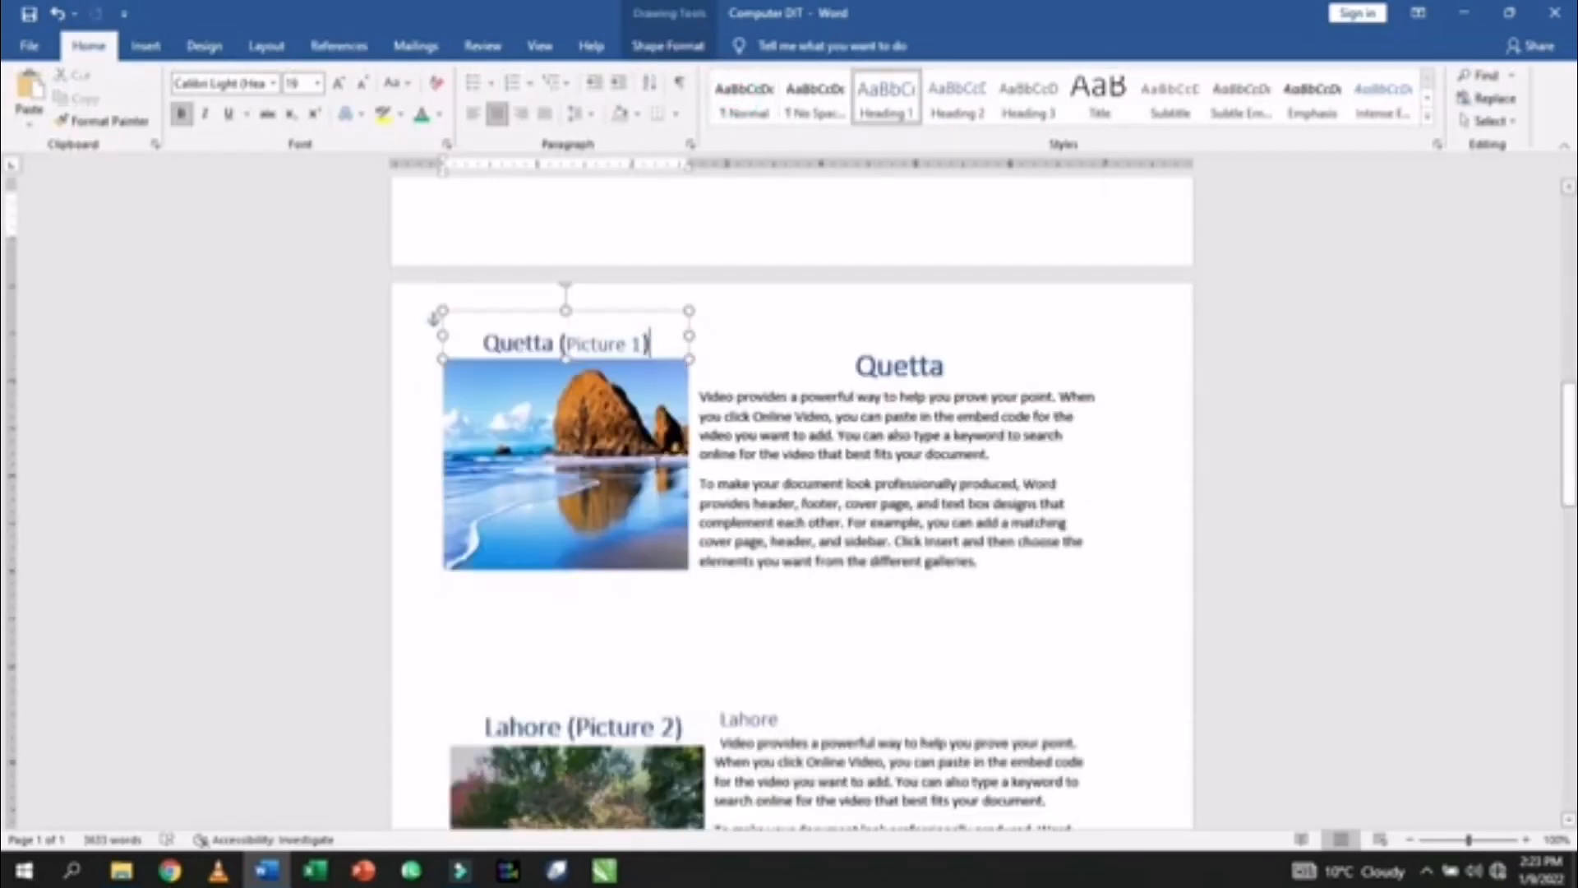
pyautogui.moveTo(686, 370); pyautogui.dragTo(569, 371)
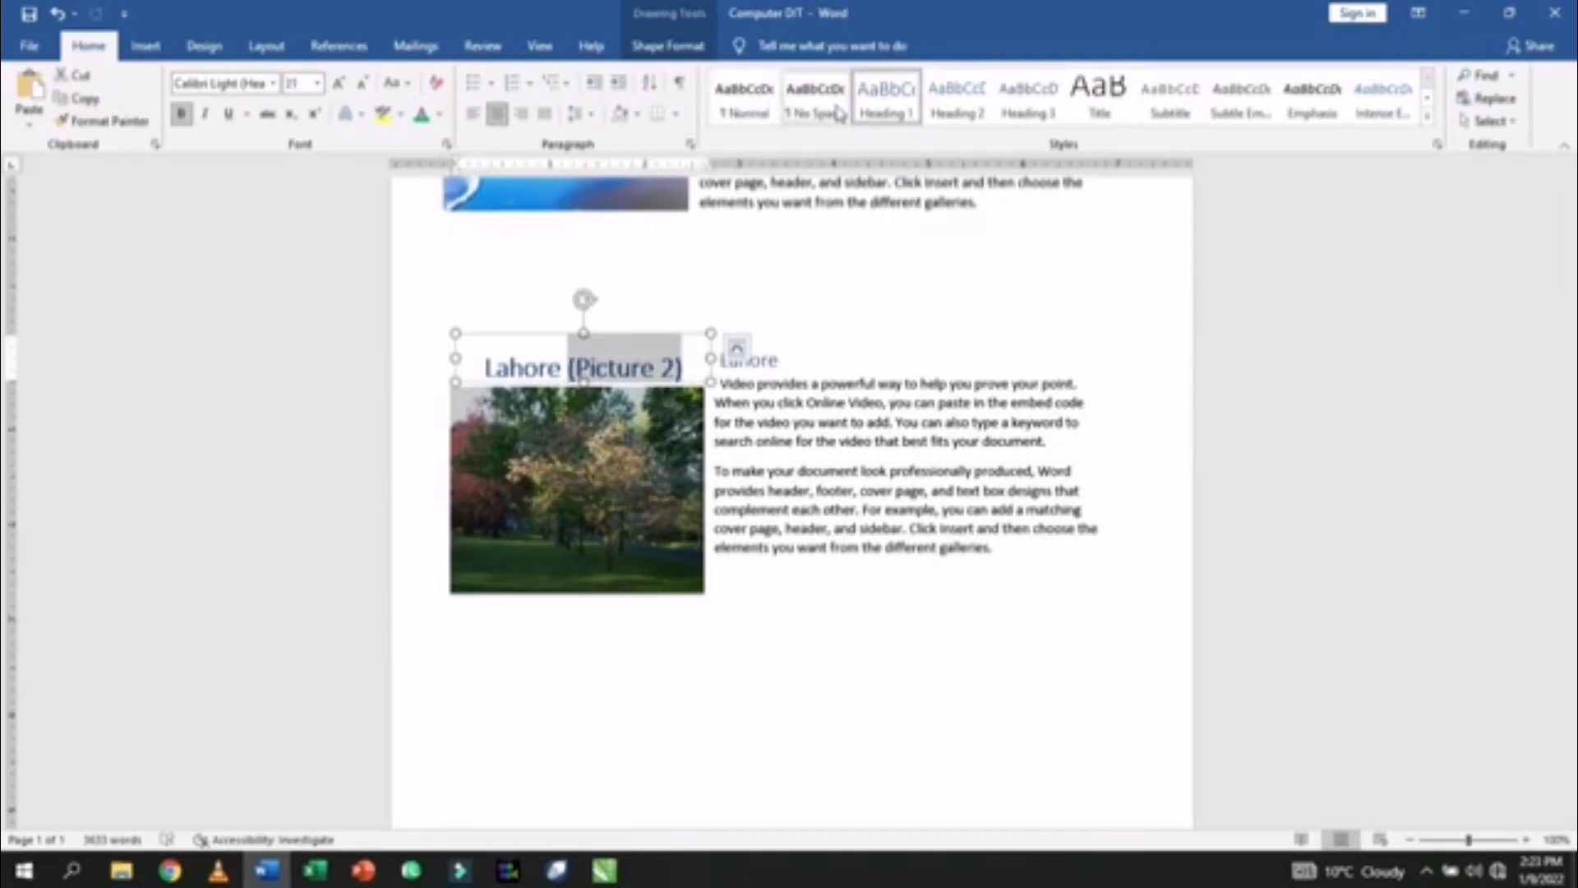
pyautogui.click(754, 102)
pyautogui.scroll(-4, 600, 465)
pyautogui.scroll(-5, 601, 466)
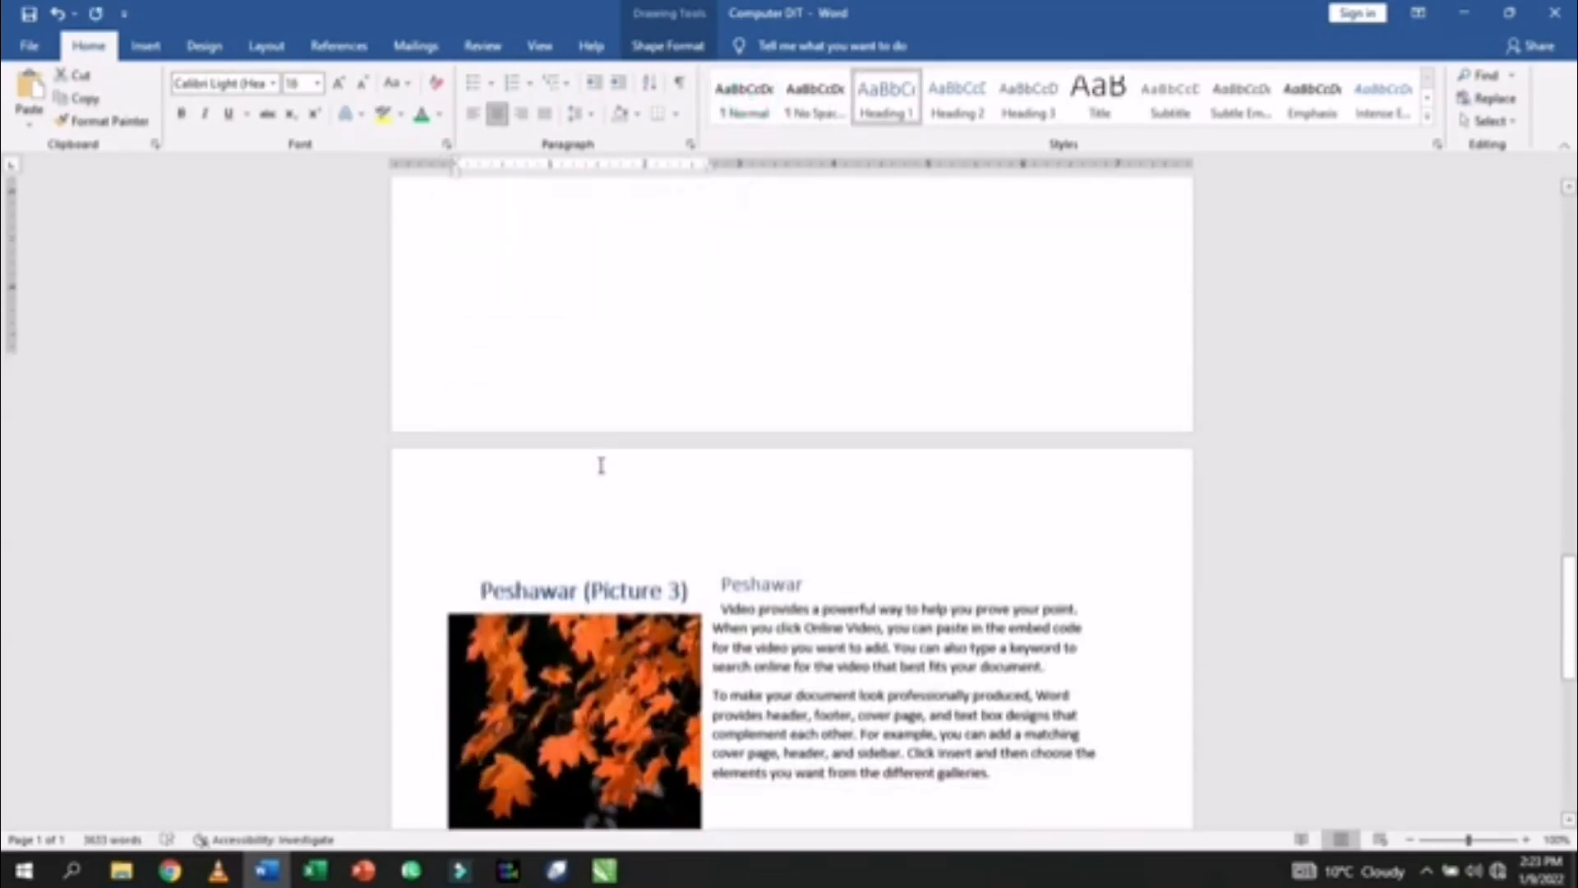
pyautogui.moveTo(694, 463); pyautogui.dragTo(596, 463)
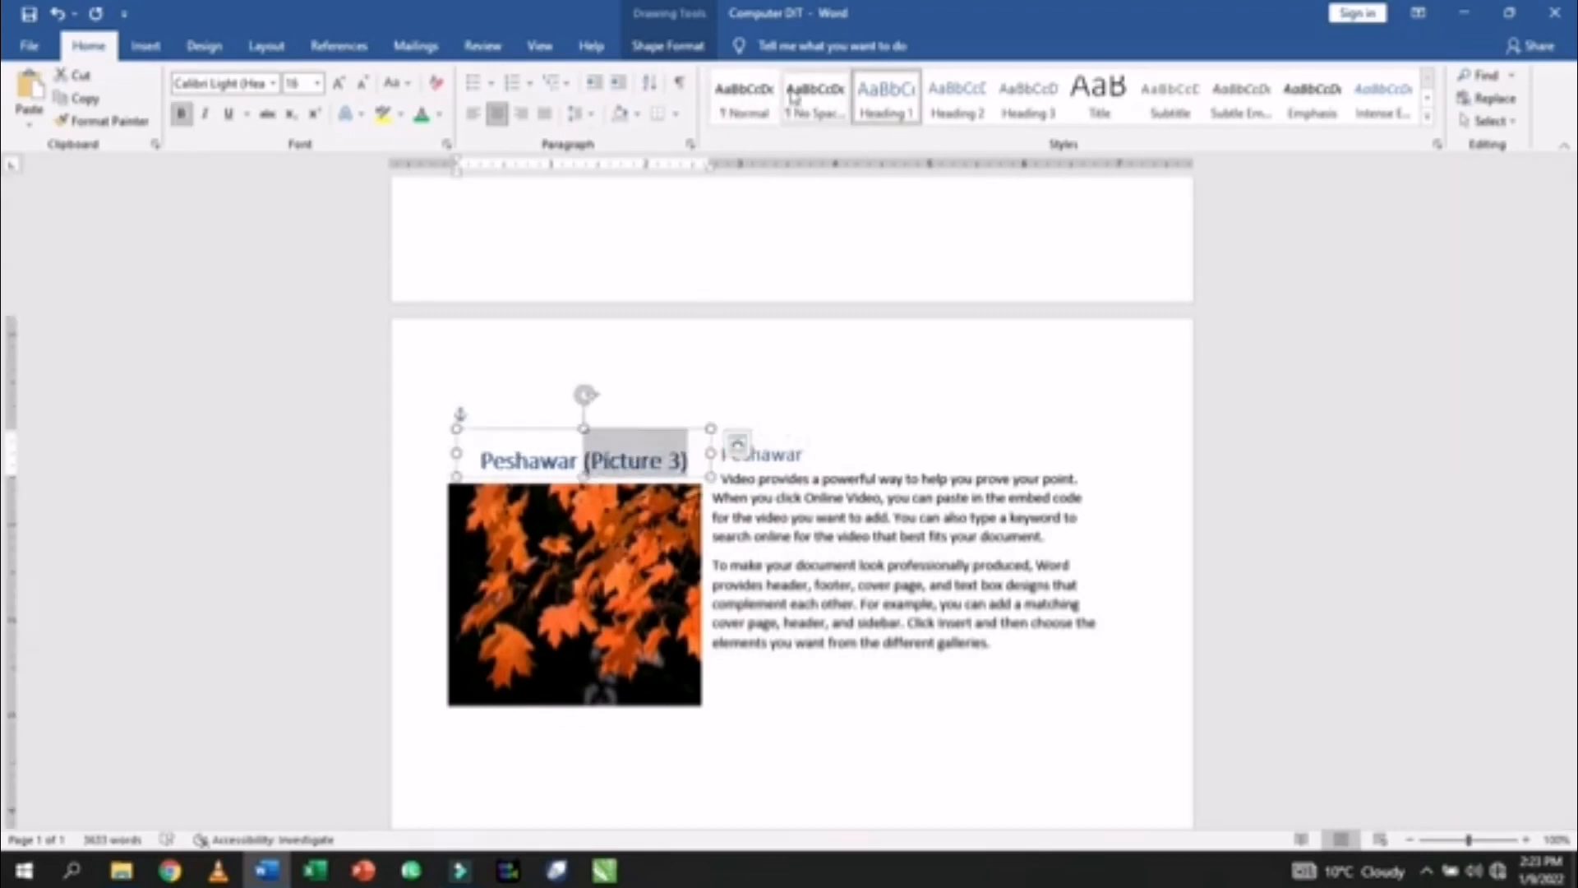
pyautogui.click(744, 95)
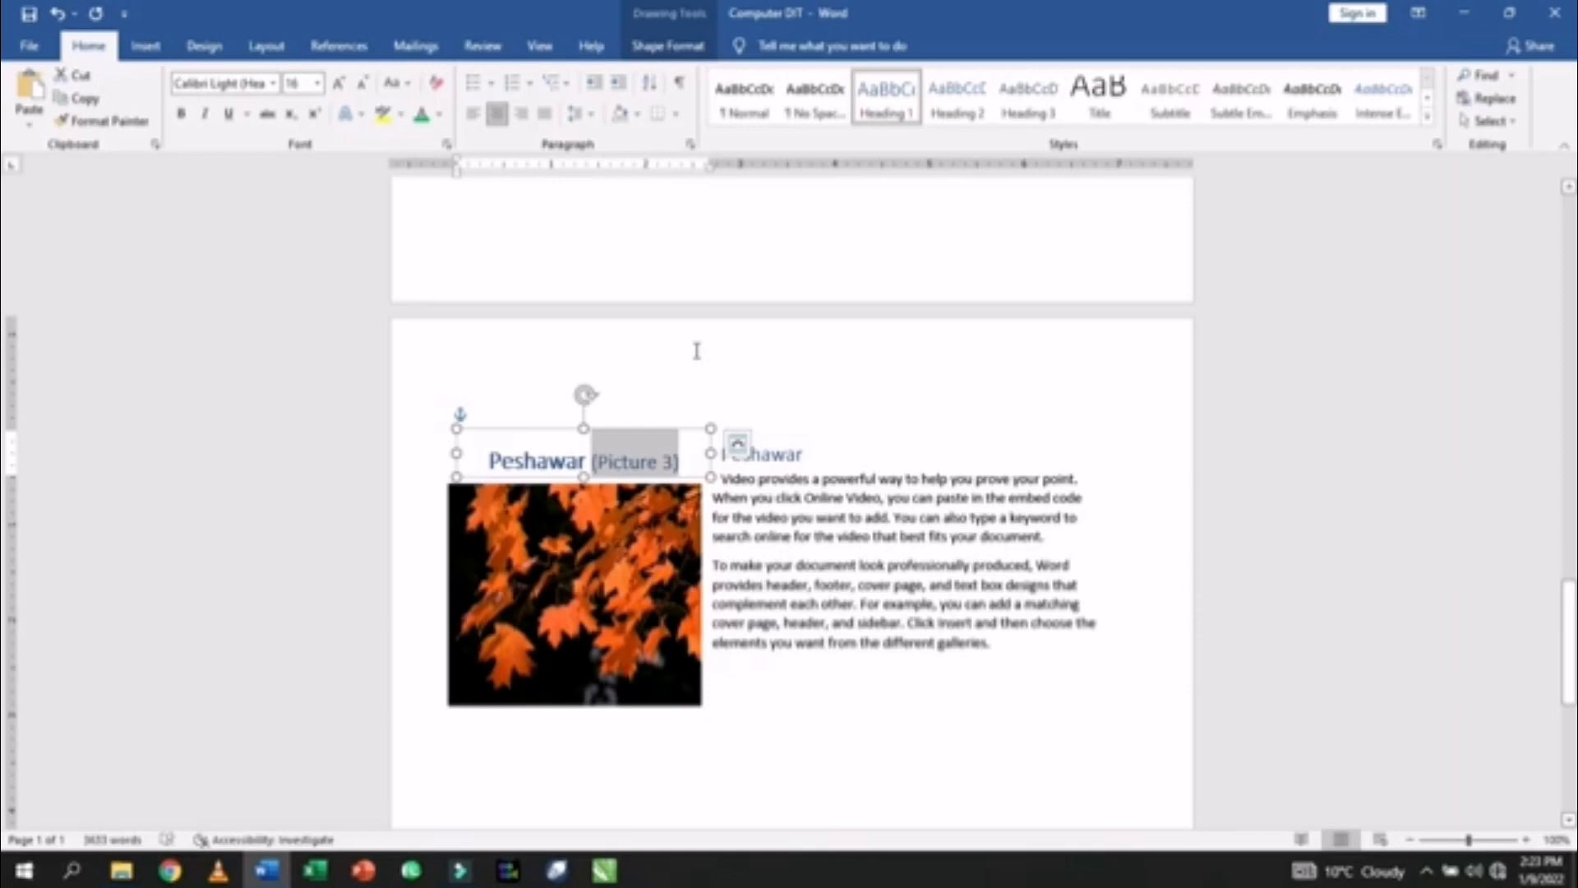
pyautogui.hotkey('ctrl', 'Home')
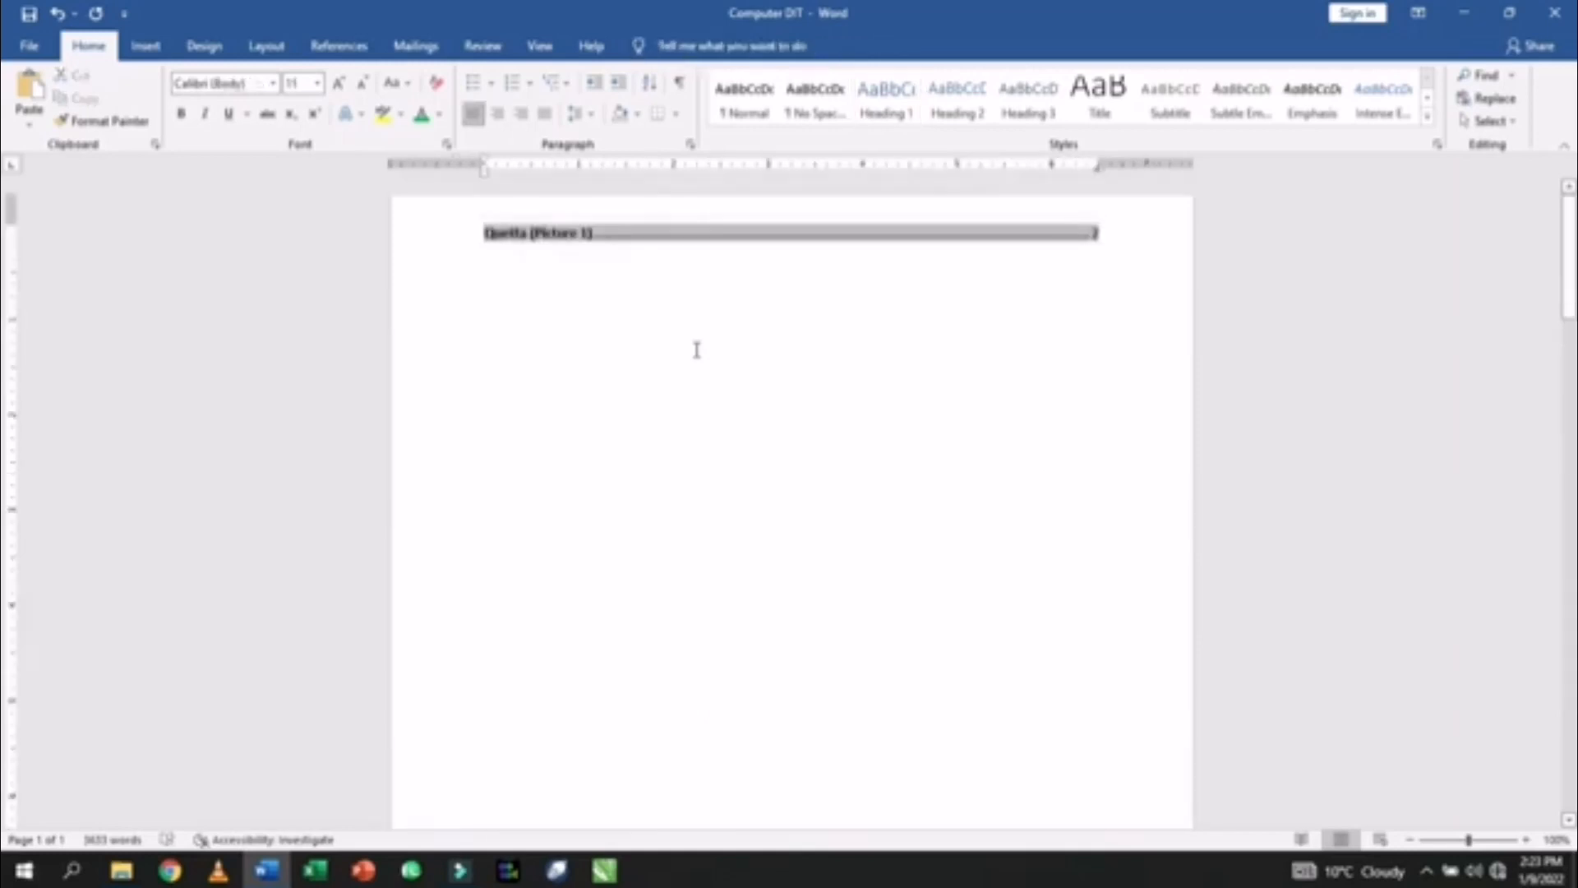
# - Replace the top line with a dotted-leader table of figures built on the Picture caption label
pyautogui.hotkey('shift', 'Down')
pyautogui.press('Delete')
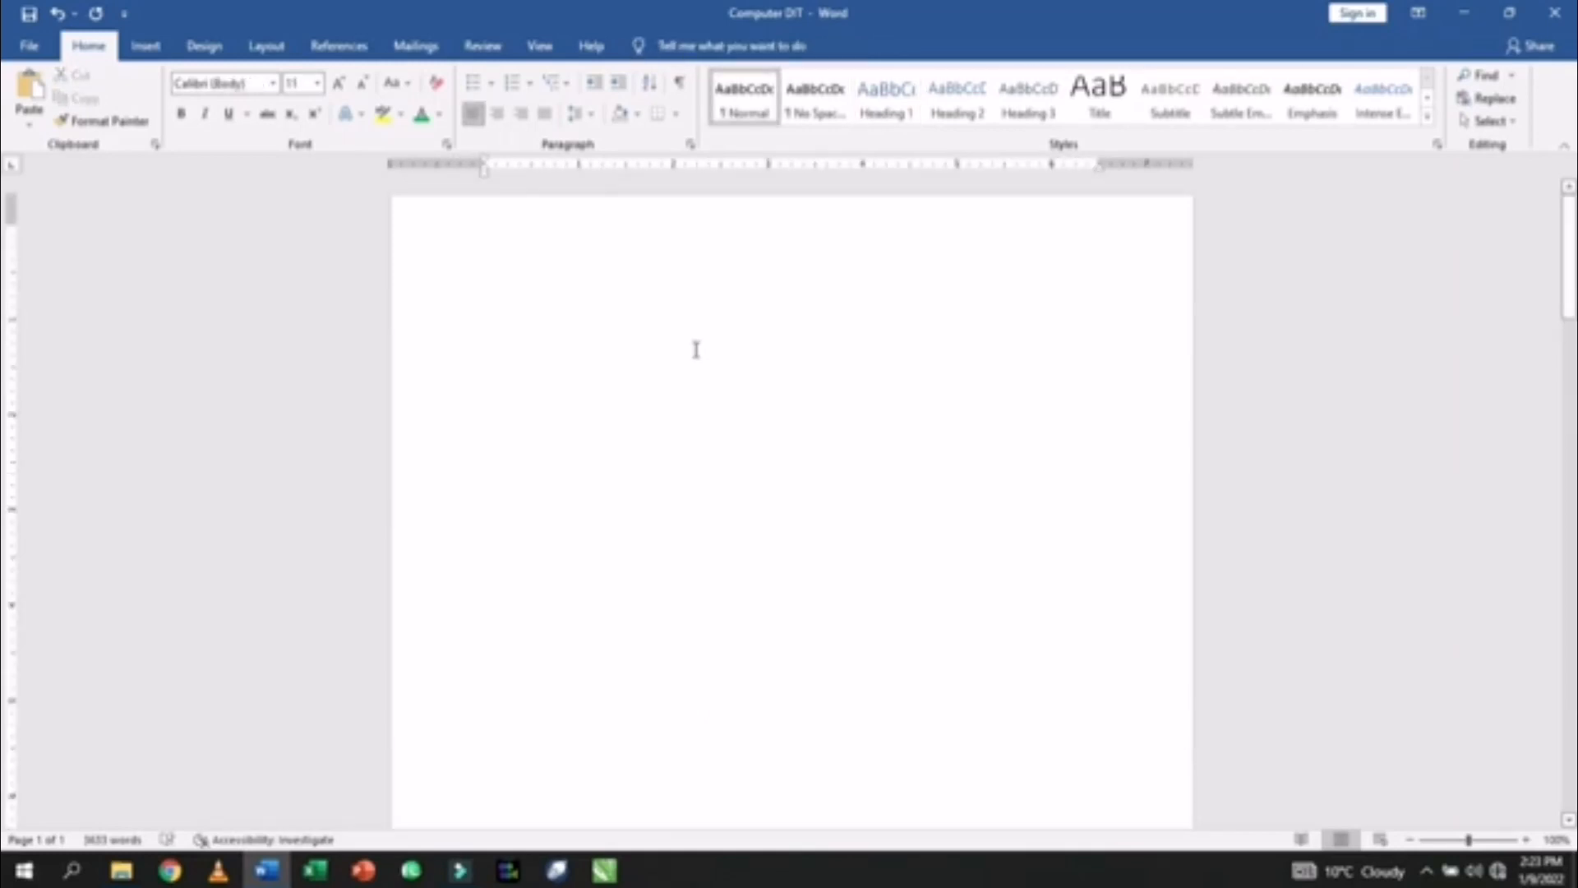
pyautogui.click(333, 47)
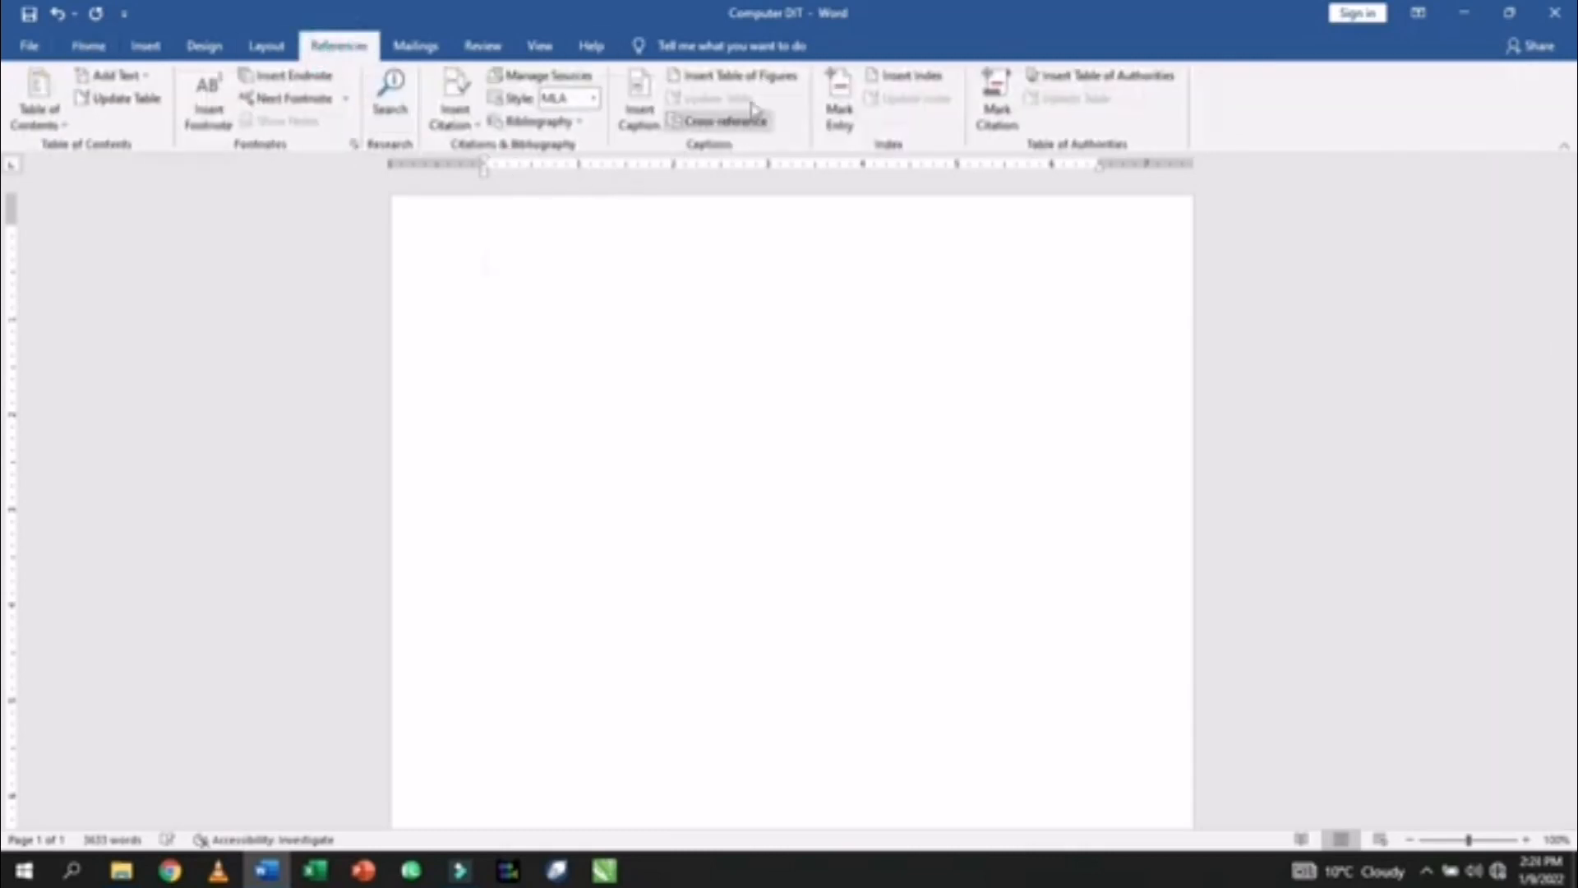
pyautogui.click(757, 77)
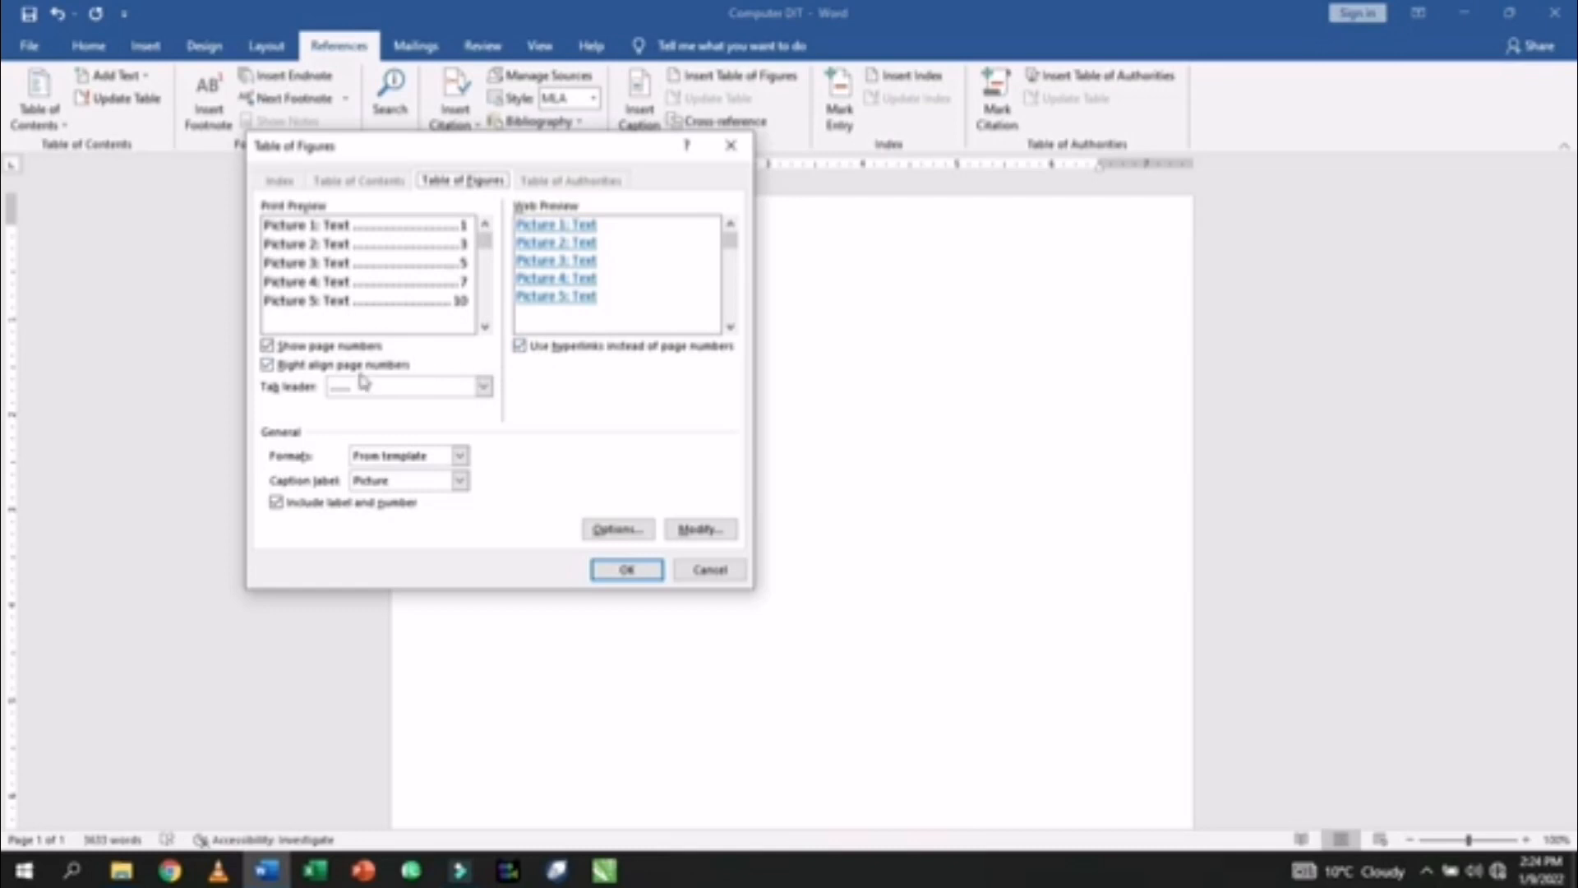
pyautogui.click(389, 391)
pyautogui.click(389, 392)
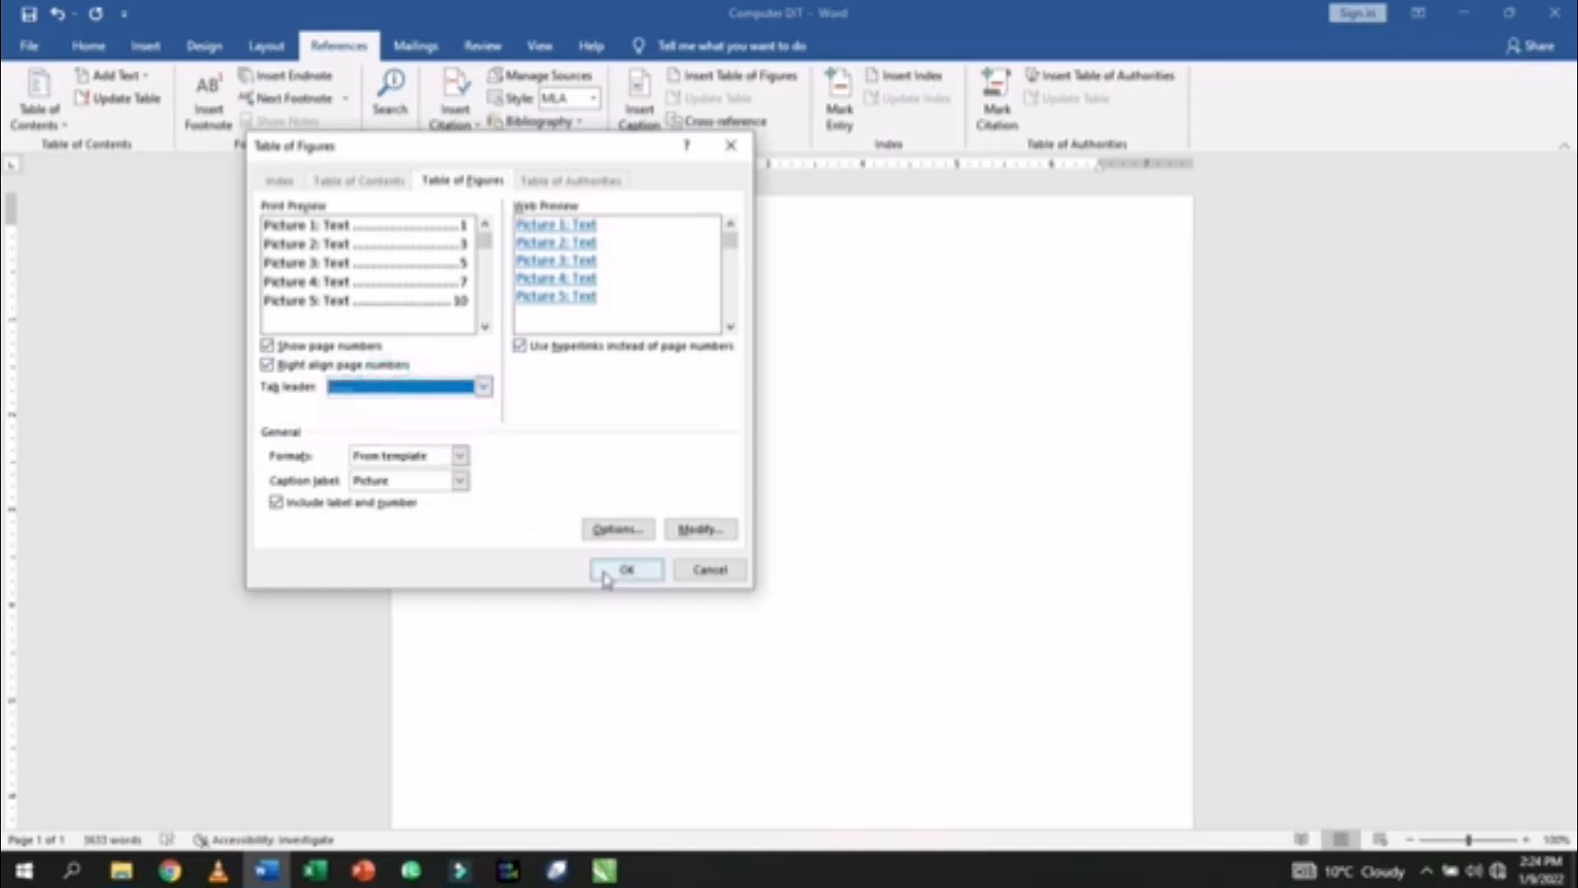
pyautogui.click(461, 481)
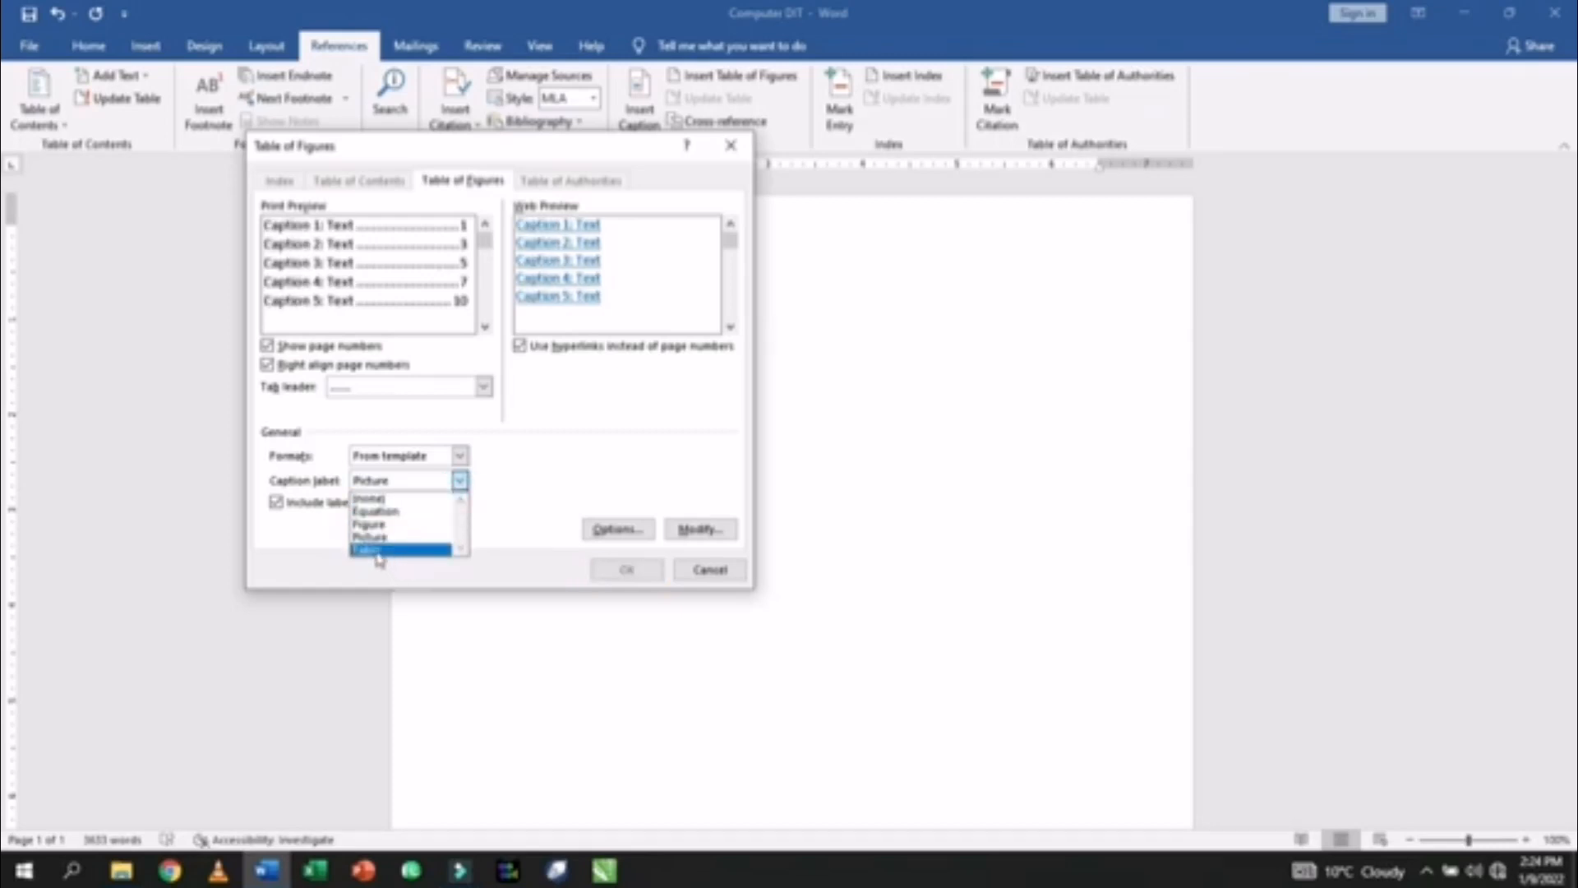
pyautogui.click(374, 537)
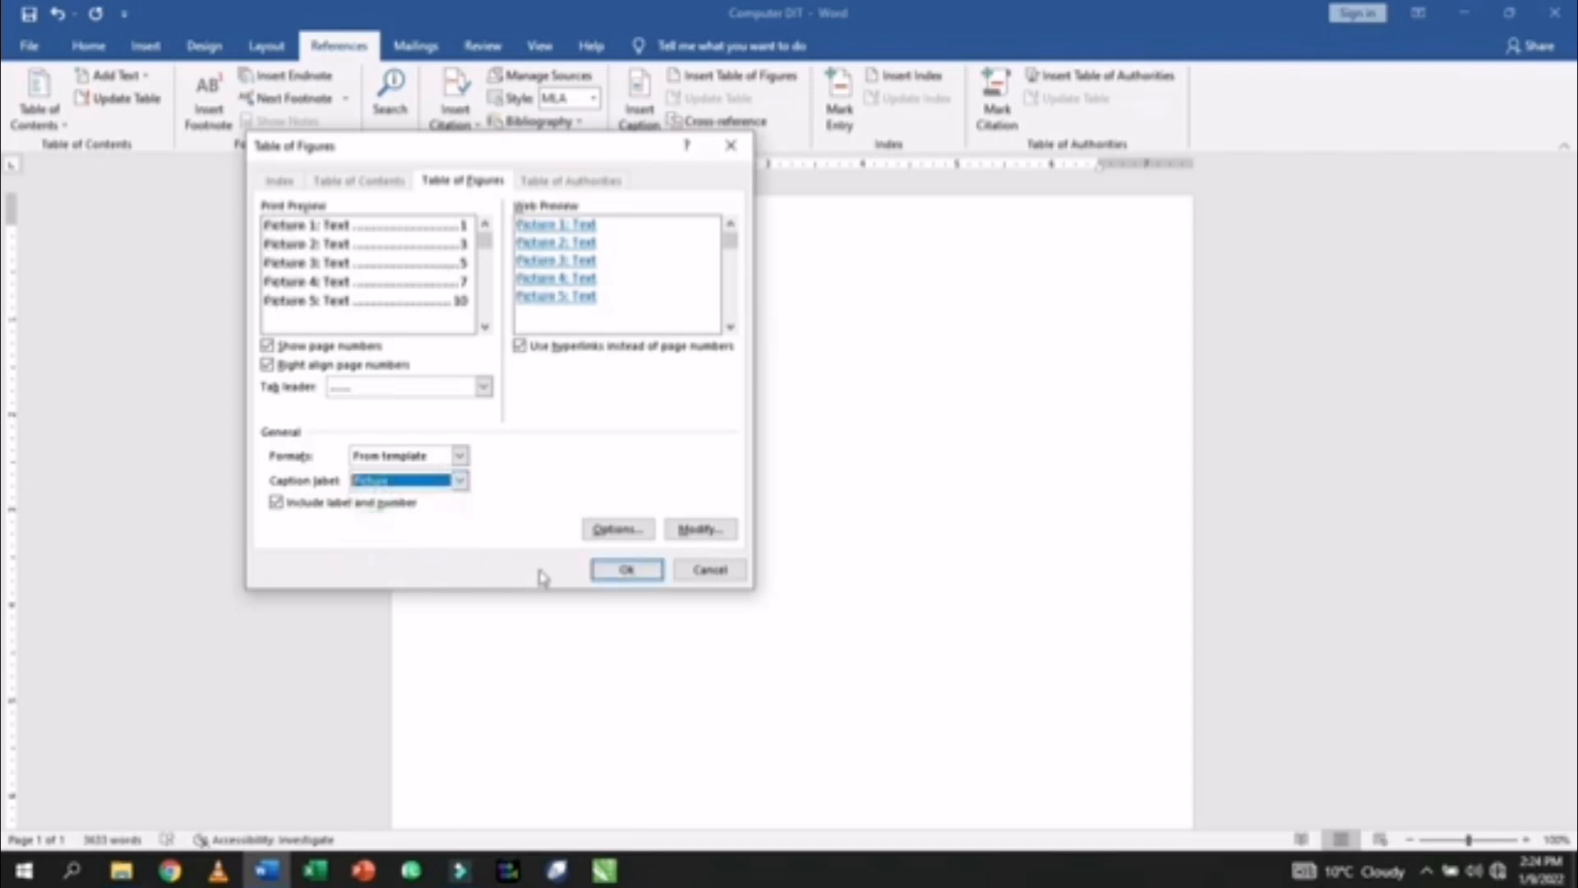
pyautogui.click(625, 569)
pyautogui.scroll(-10, 586, 557)
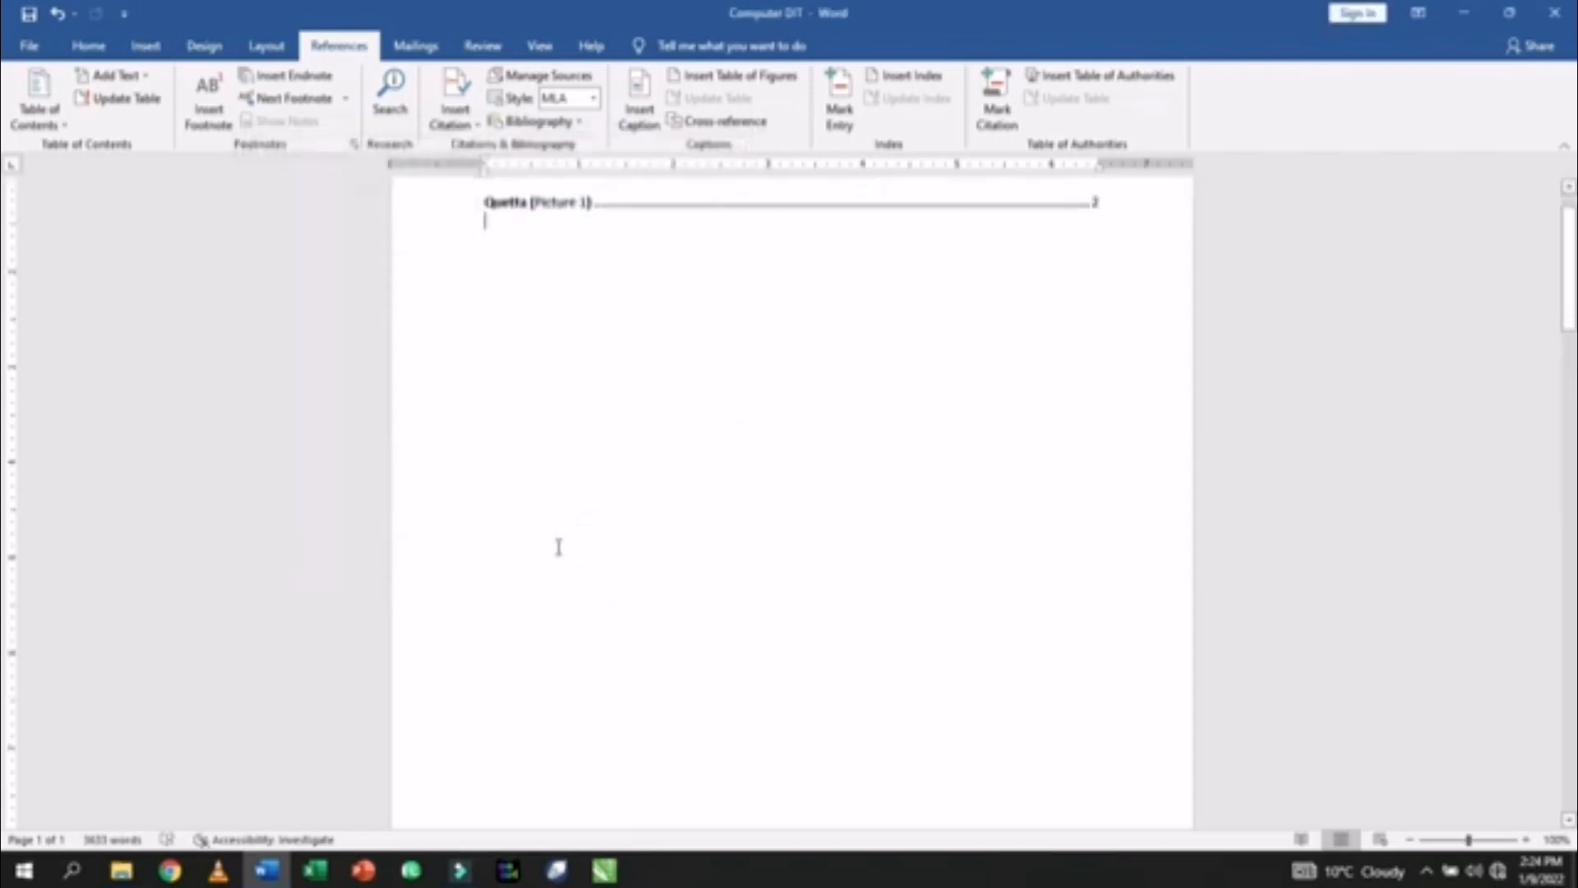
# - Insert a 'Picture 2' caption for the Lahore item and position it above the picture
pyautogui.scroll(-2, 557, 551)
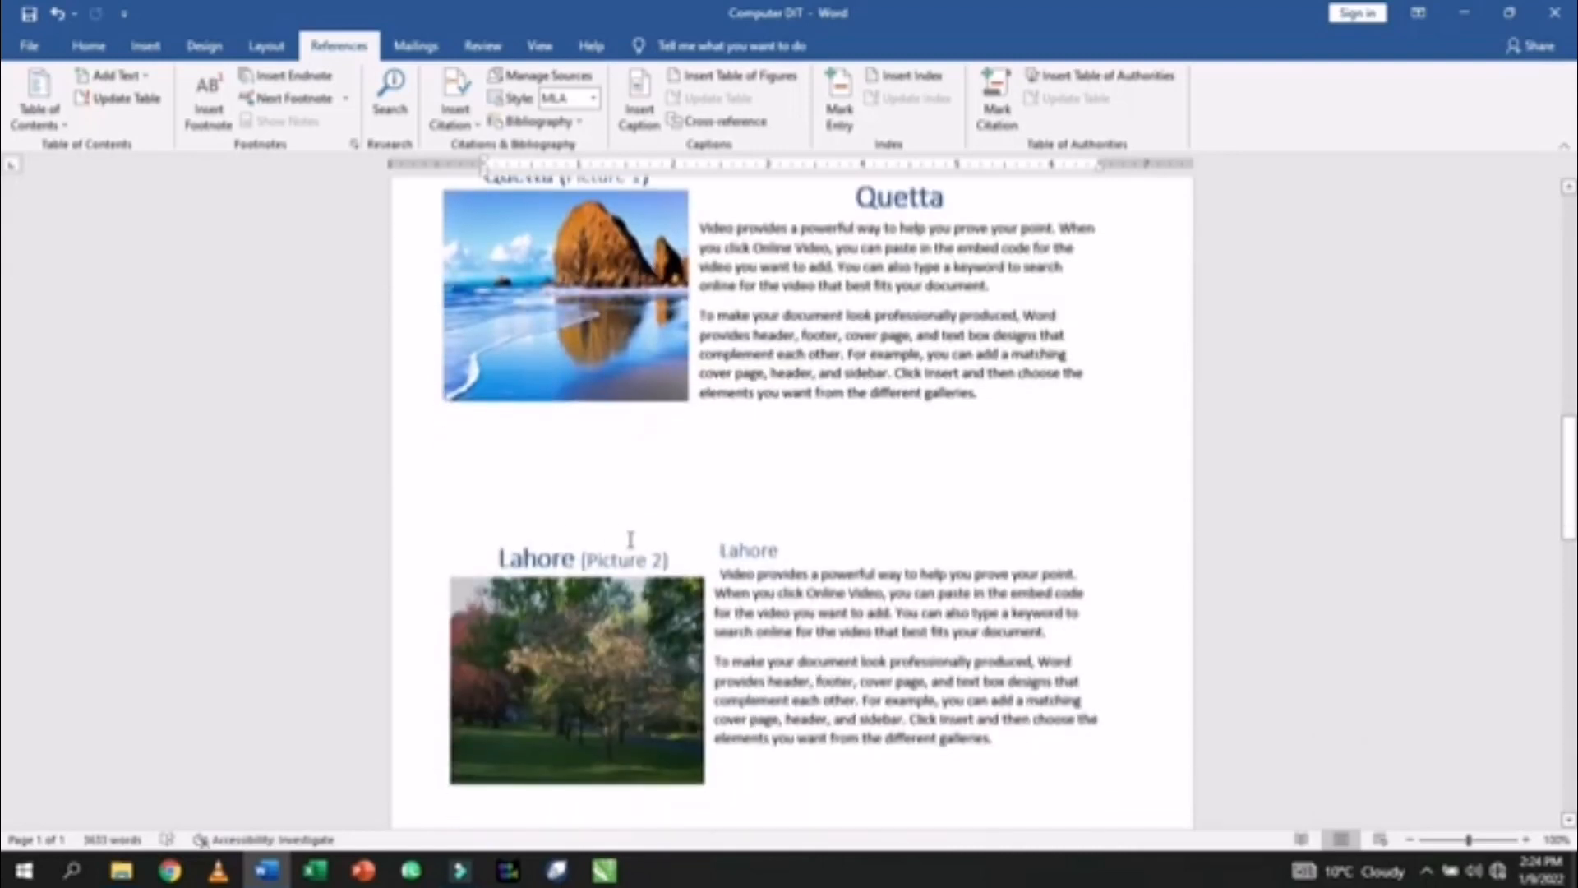
pyautogui.click(633, 560)
pyautogui.click(640, 111)
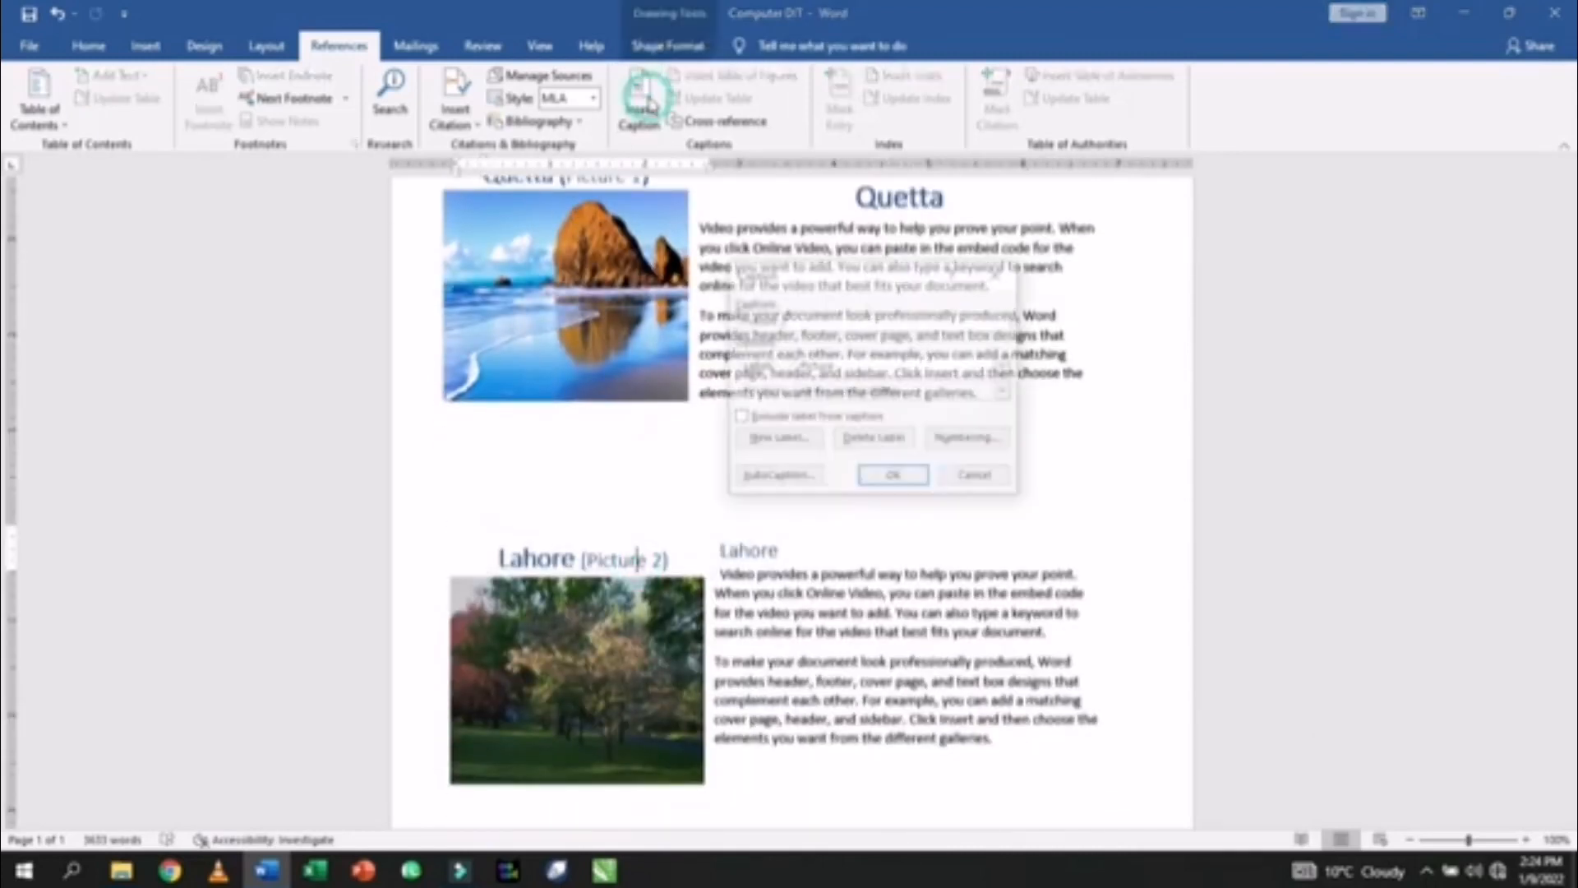
pyautogui.click(881, 479)
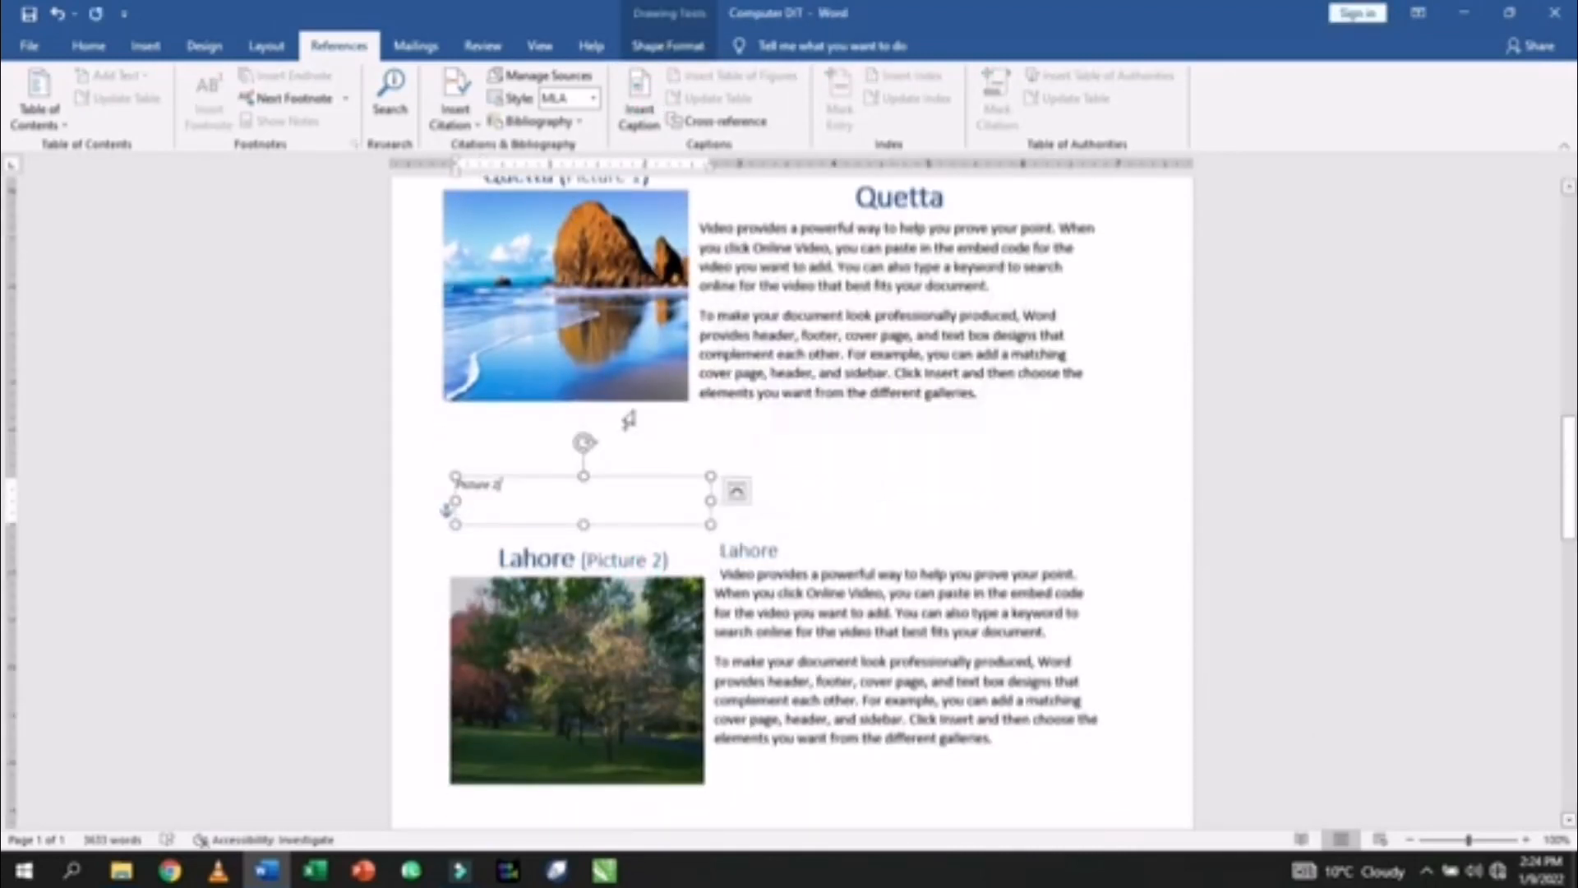
pyautogui.click(625, 557)
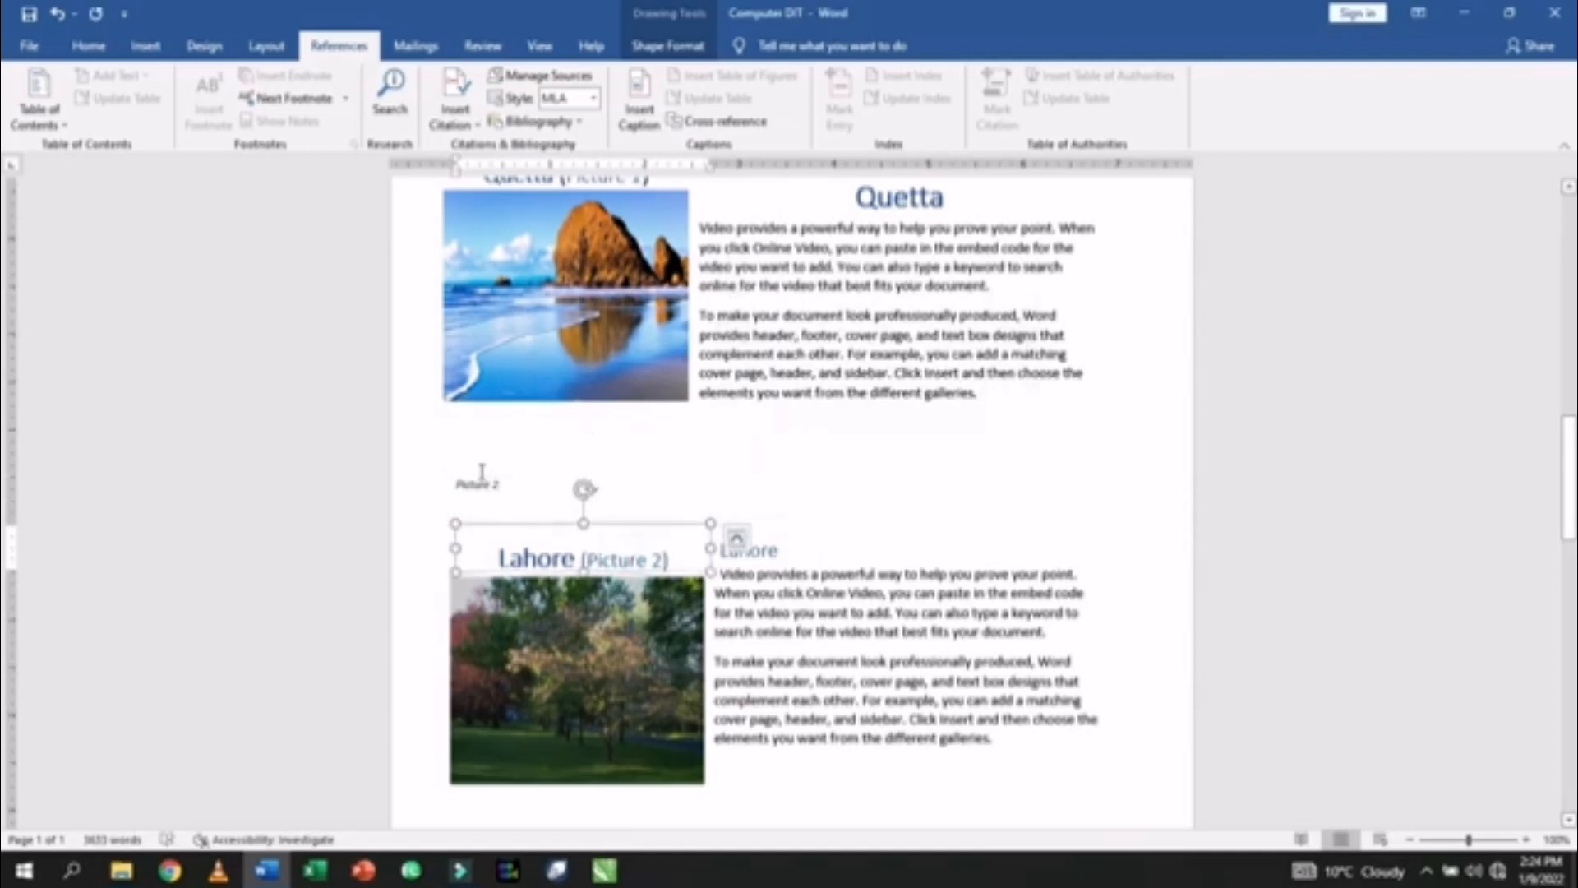
pyautogui.click(479, 470)
pyautogui.click(474, 484)
pyautogui.moveTo(475, 476); pyautogui.dragTo(473, 503)
# - Insert a 'Picture 3' caption on the Peshawar photo, then return to the document top
pyautogui.scroll(-3, 477, 510)
pyautogui.scroll(-5, 604, 576)
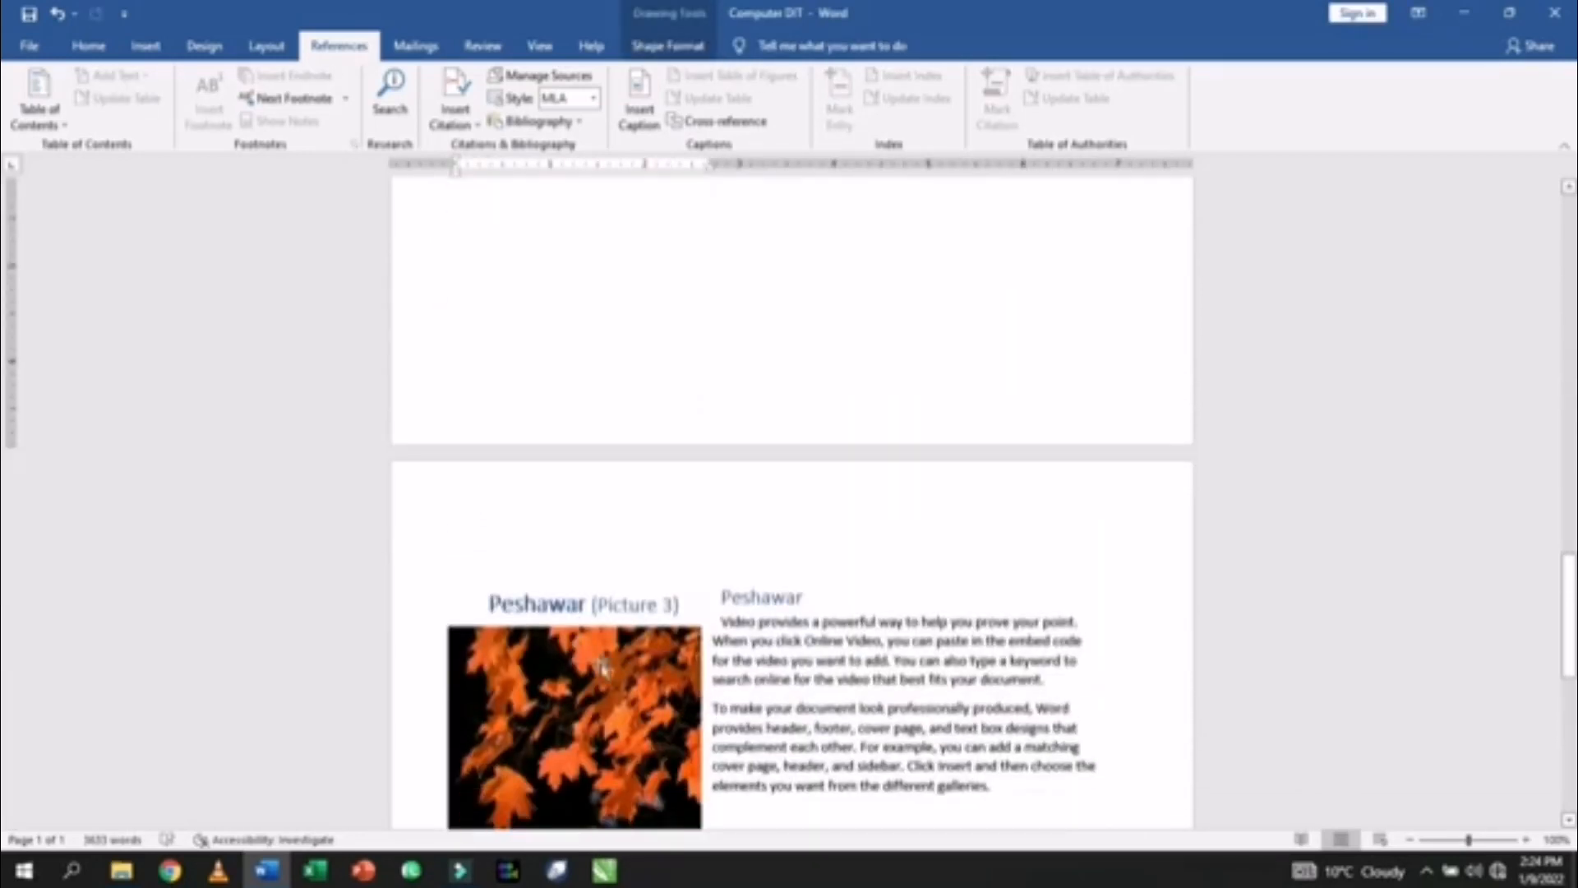
pyautogui.click(604, 670)
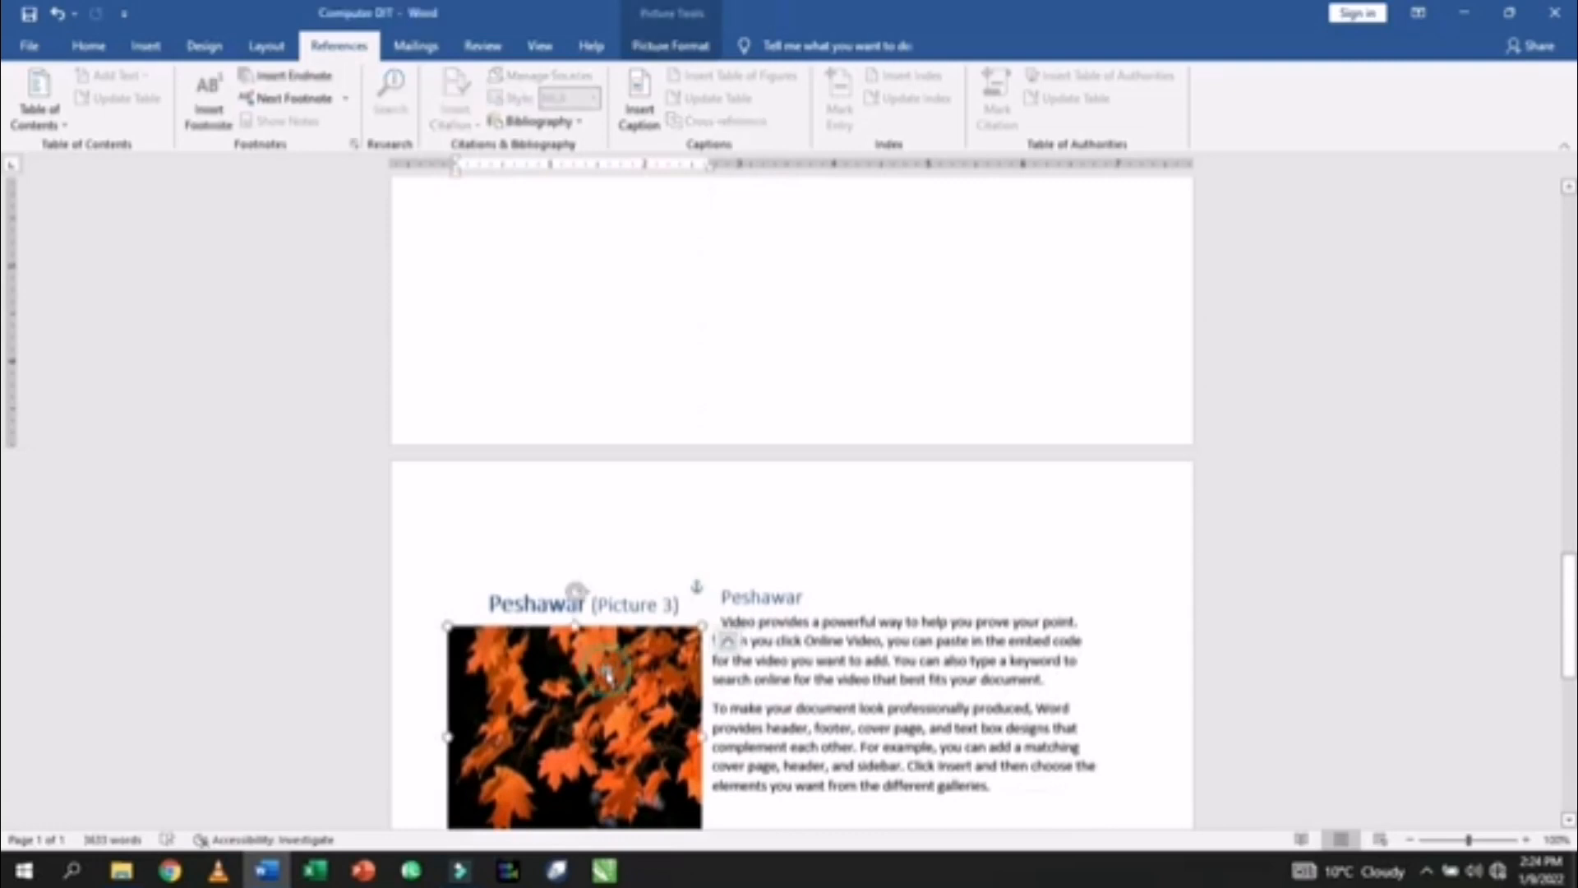
pyautogui.click(658, 119)
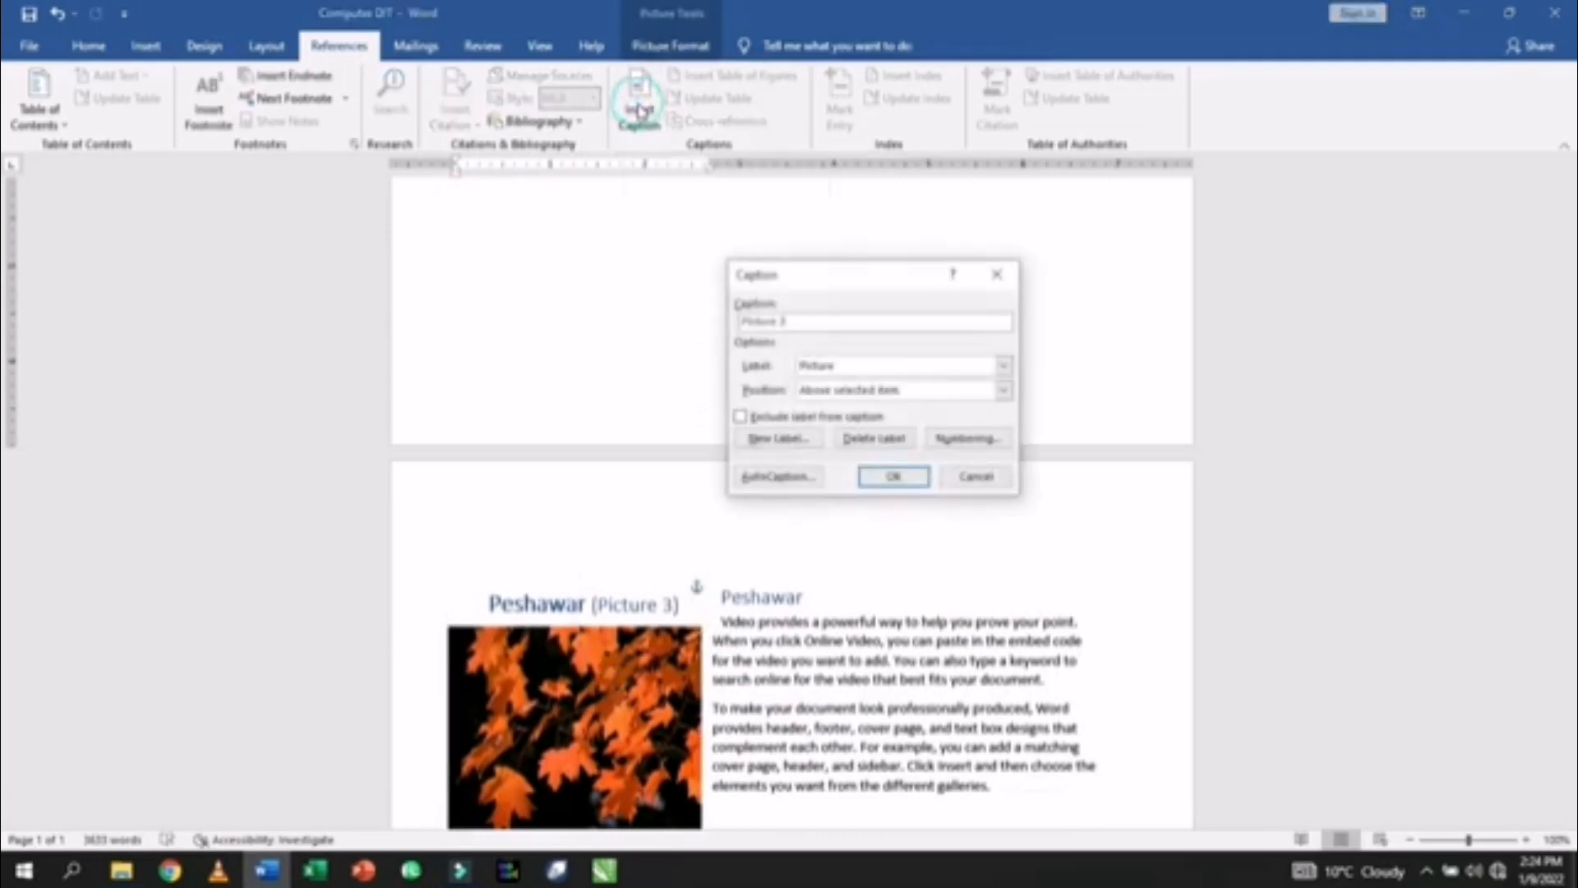
pyautogui.click(896, 478)
pyautogui.scroll(-3, 546, 490)
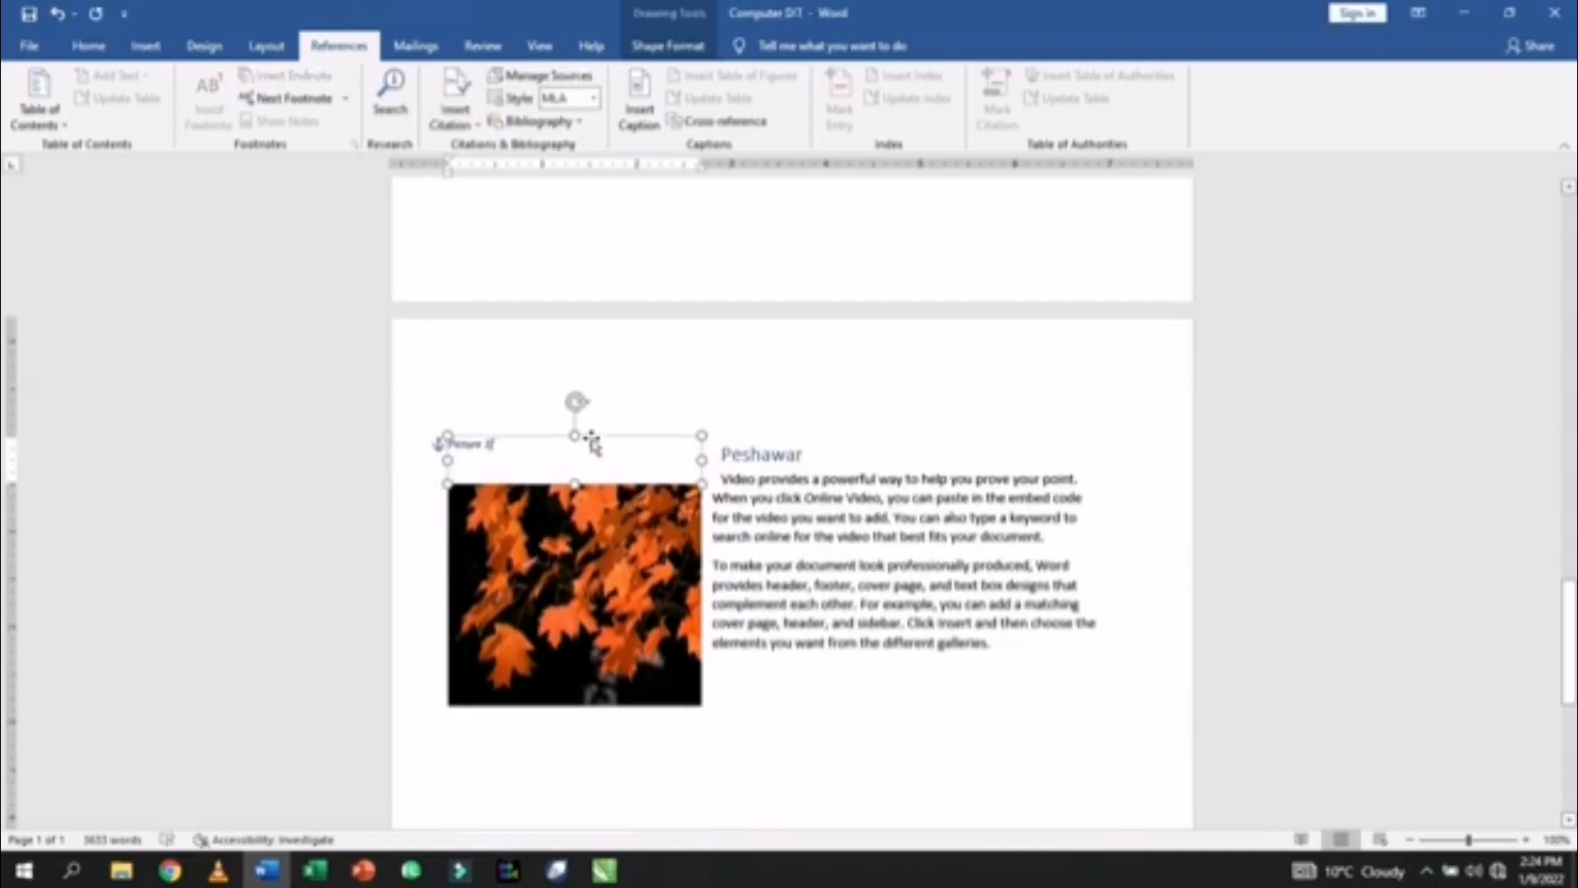
pyautogui.moveTo(592, 433)
pyautogui.mouseDown()
pyautogui.moveTo(648, 374)
pyautogui.moveTo(577, 435)
pyautogui.mouseUp()
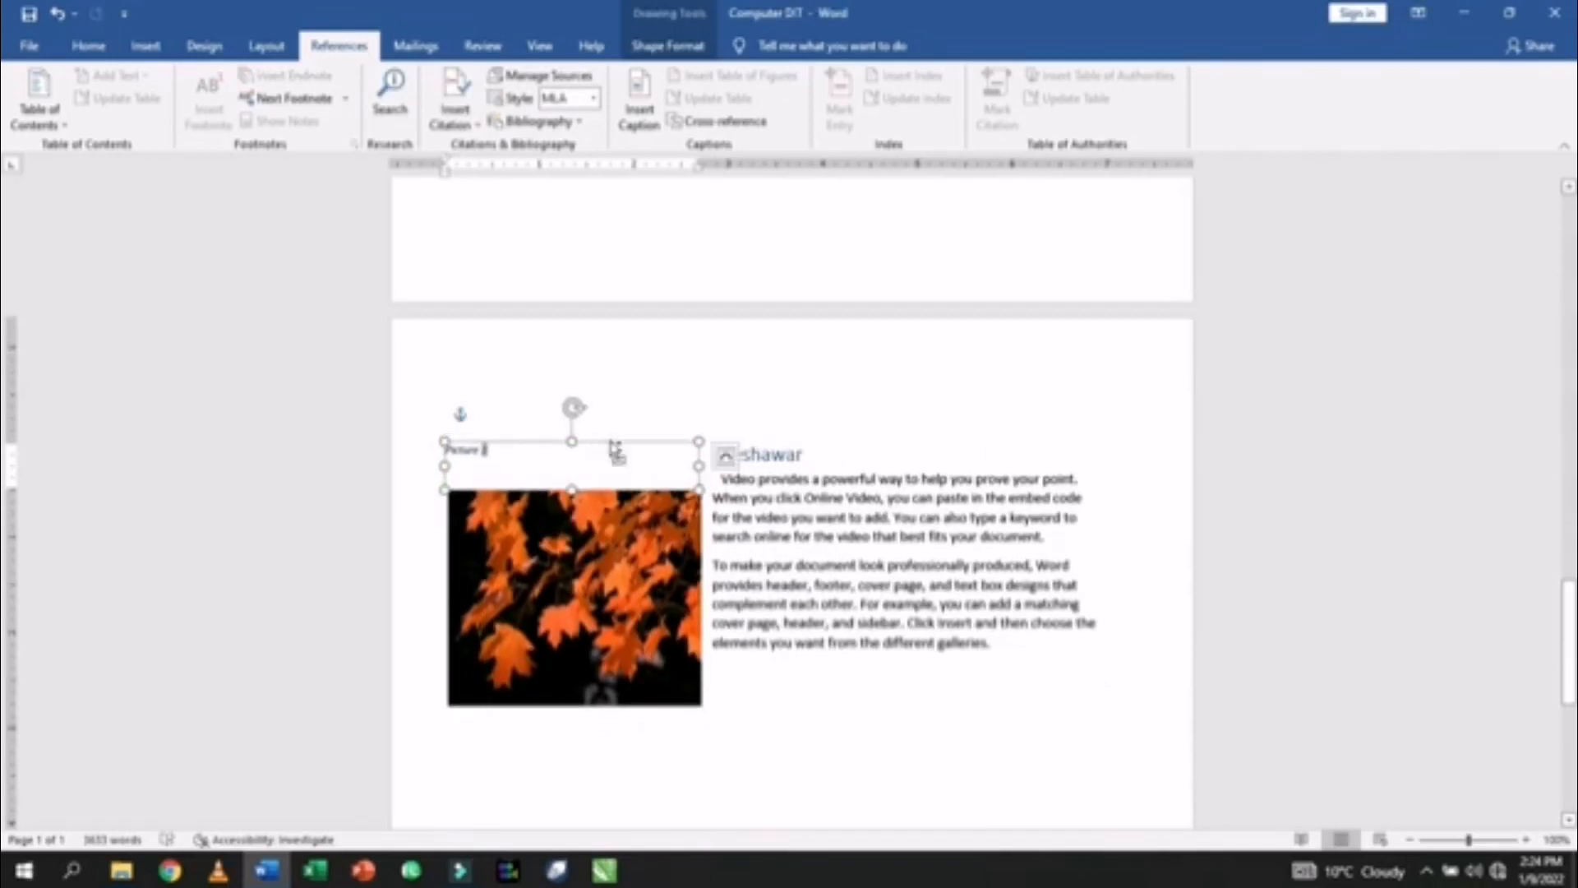
pyautogui.hotkey('ctrl', 'Home')
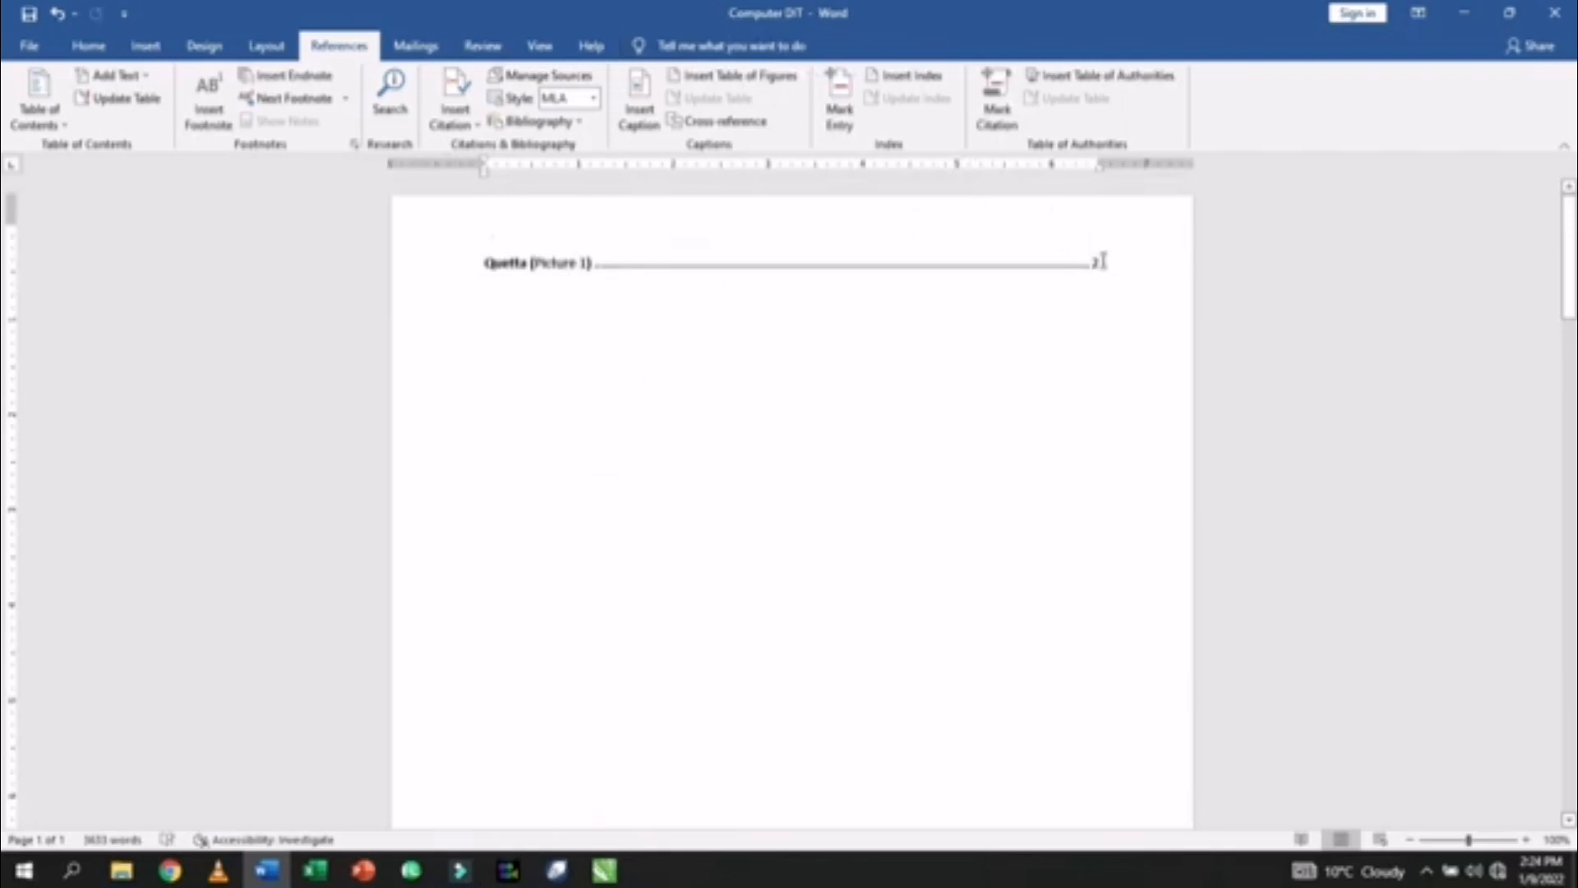
# - Replace the old table of figures line with a new table listing Quetta (Picture 1), Picture 2 and Picture 3
pyautogui.moveTo(1103, 261); pyautogui.dragTo(335, 264)
pyautogui.press('Delete')
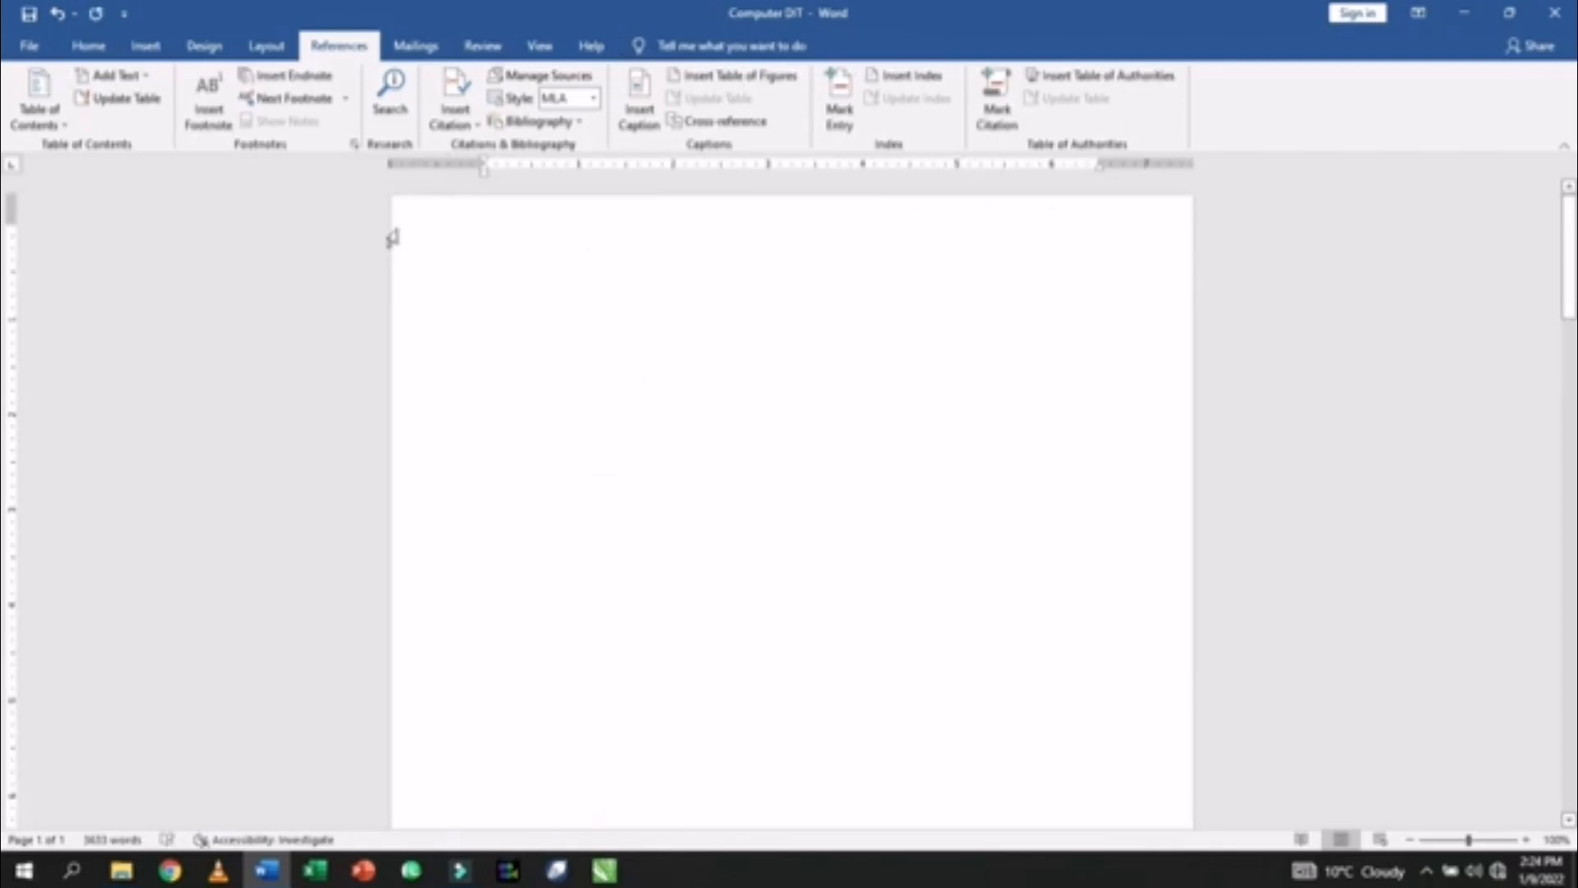
pyautogui.click(723, 76)
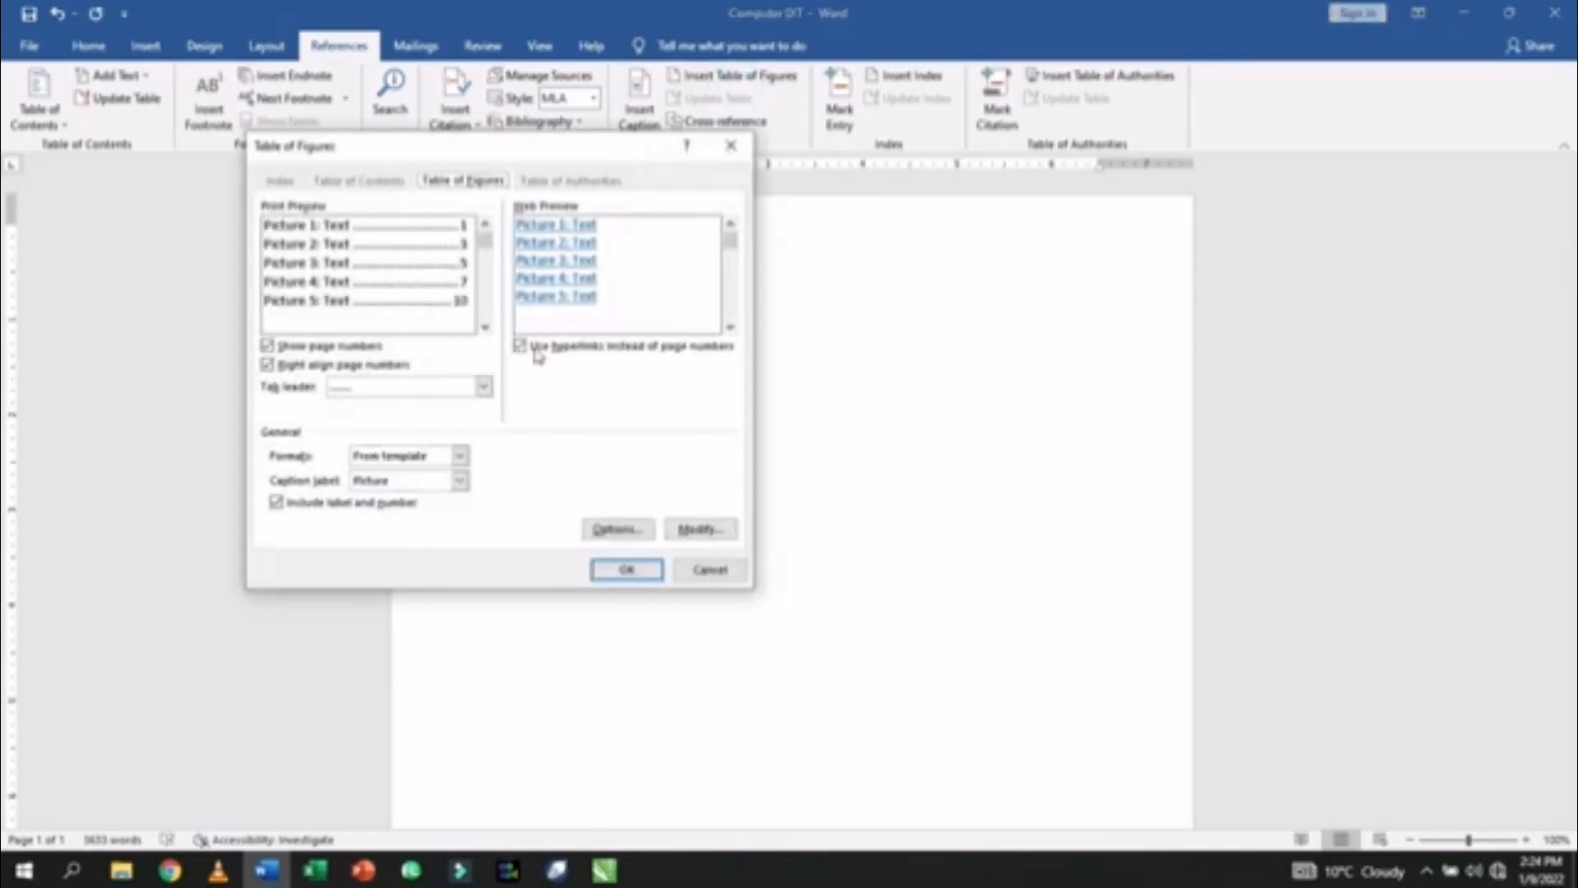
pyautogui.click(603, 569)
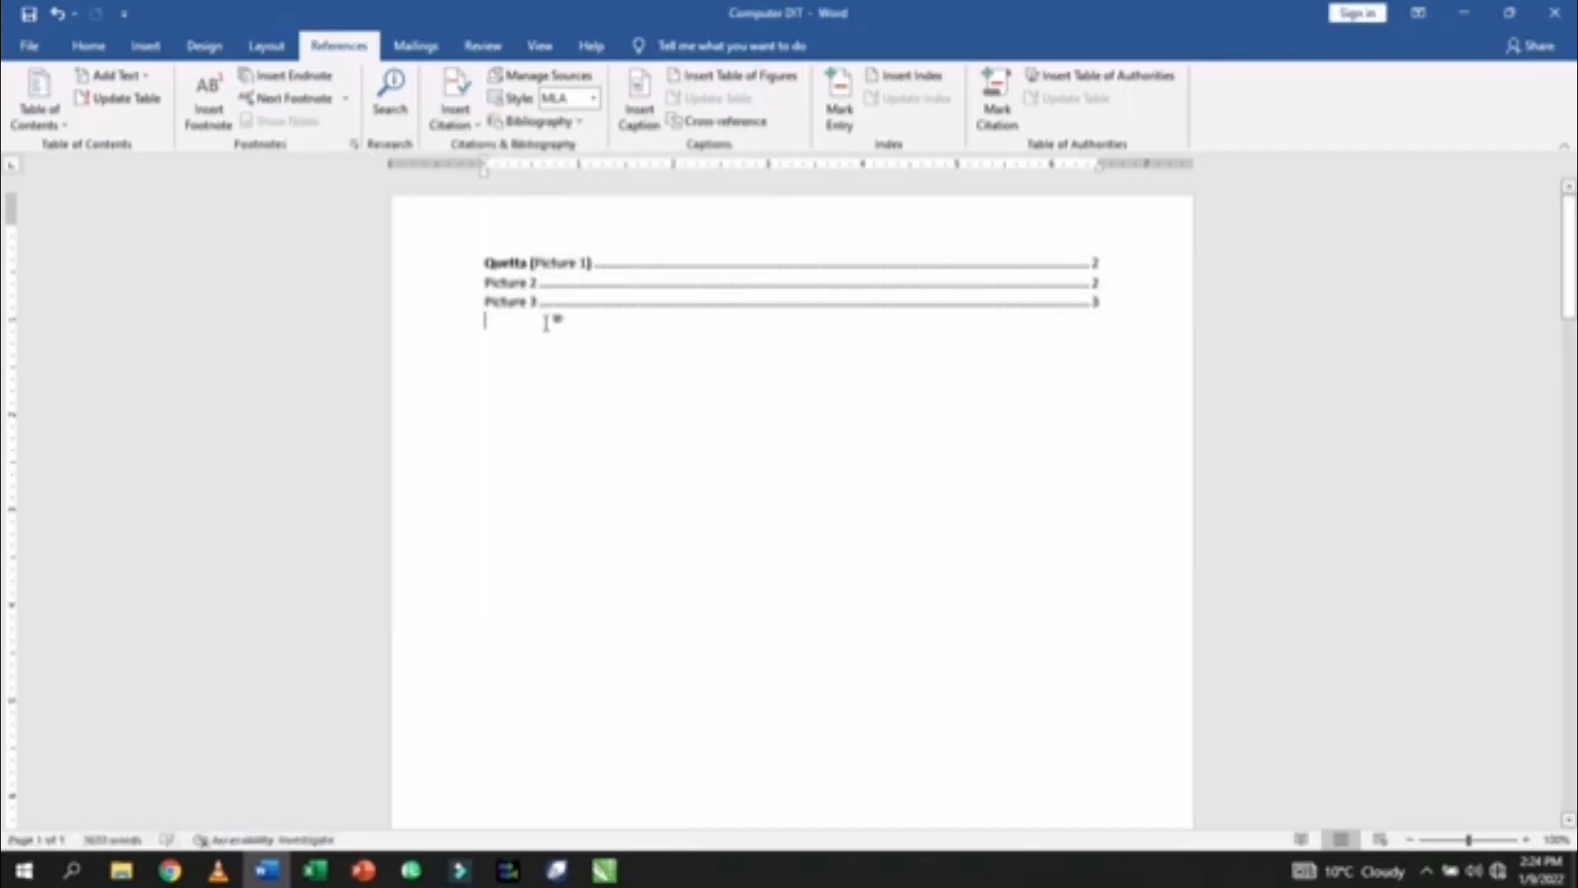
pyautogui.scroll(-10, 567, 513)
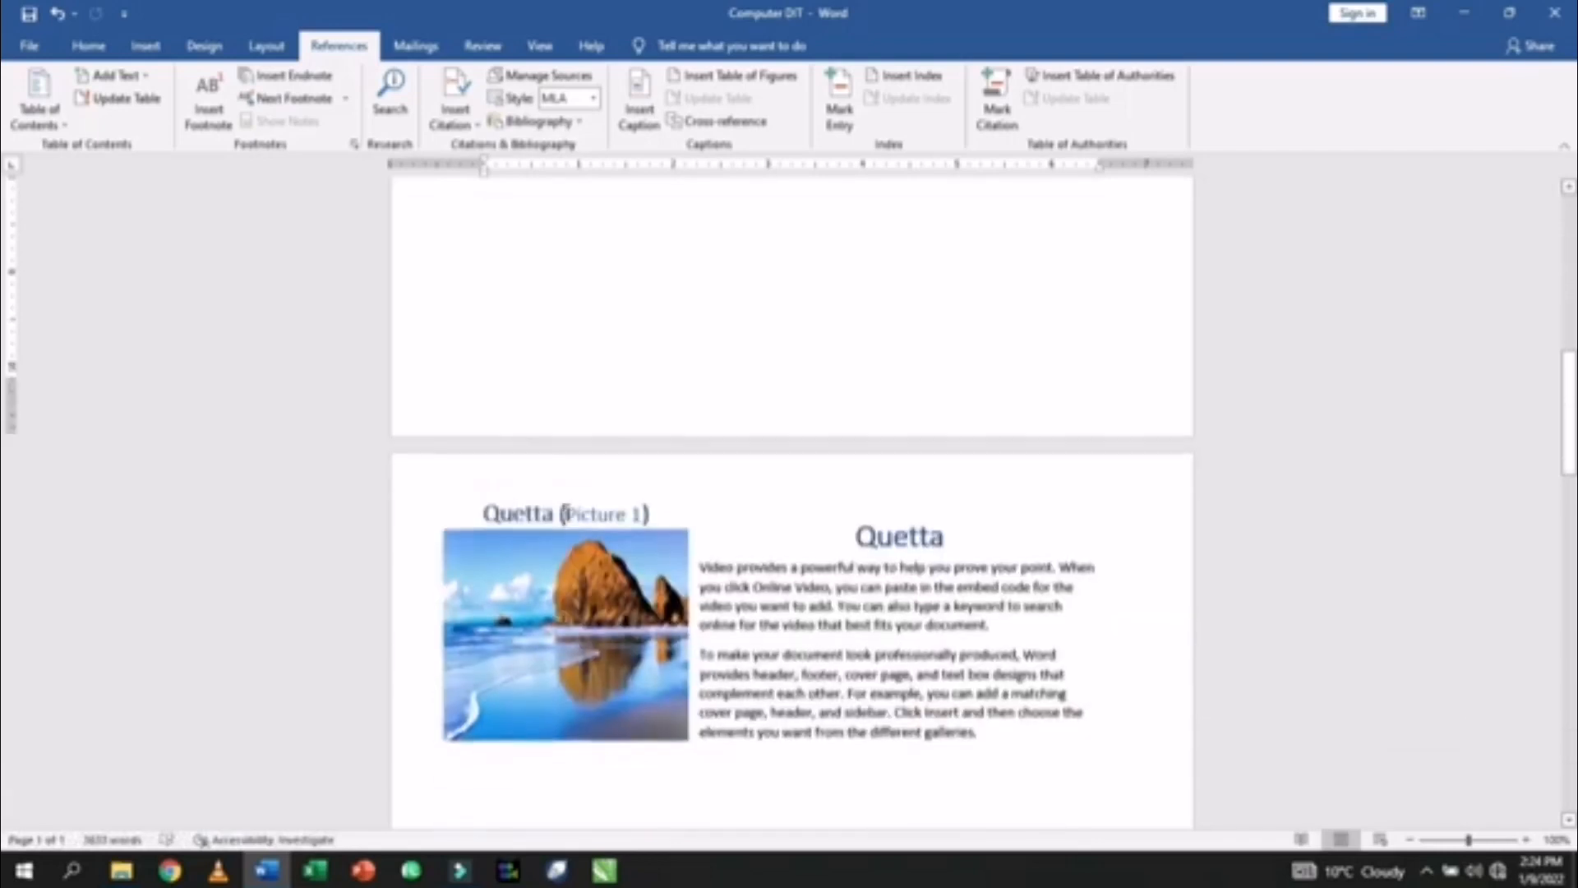
pyautogui.scroll(-8, 518, 510)
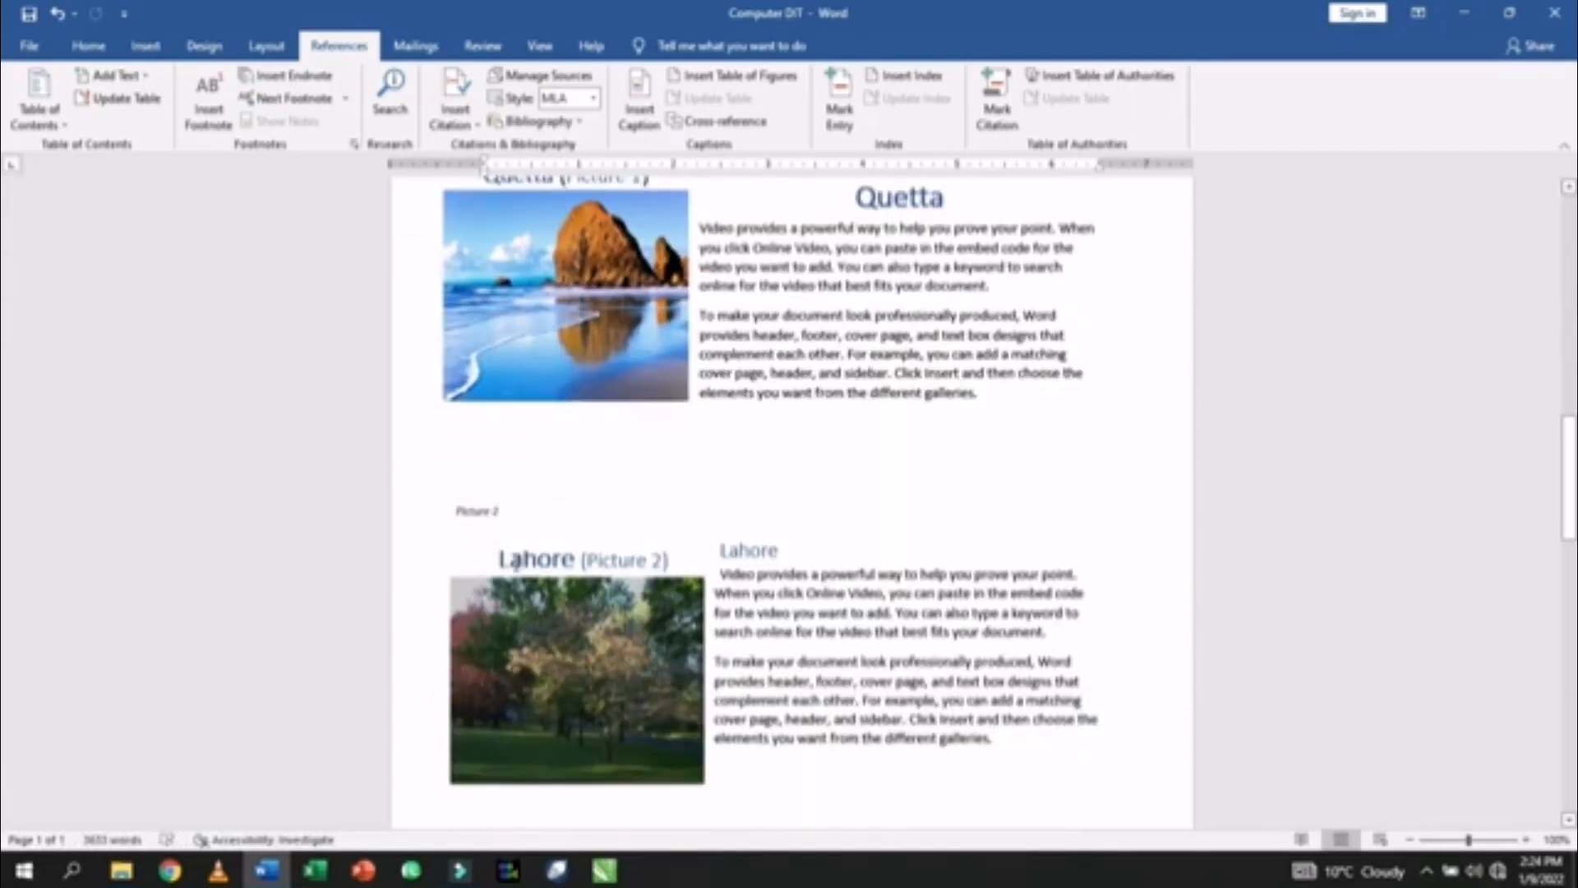
# - Move the word Lahore into the Picture 2 caption and delete the leftover (Picture 2) box
pyautogui.click(568, 561)
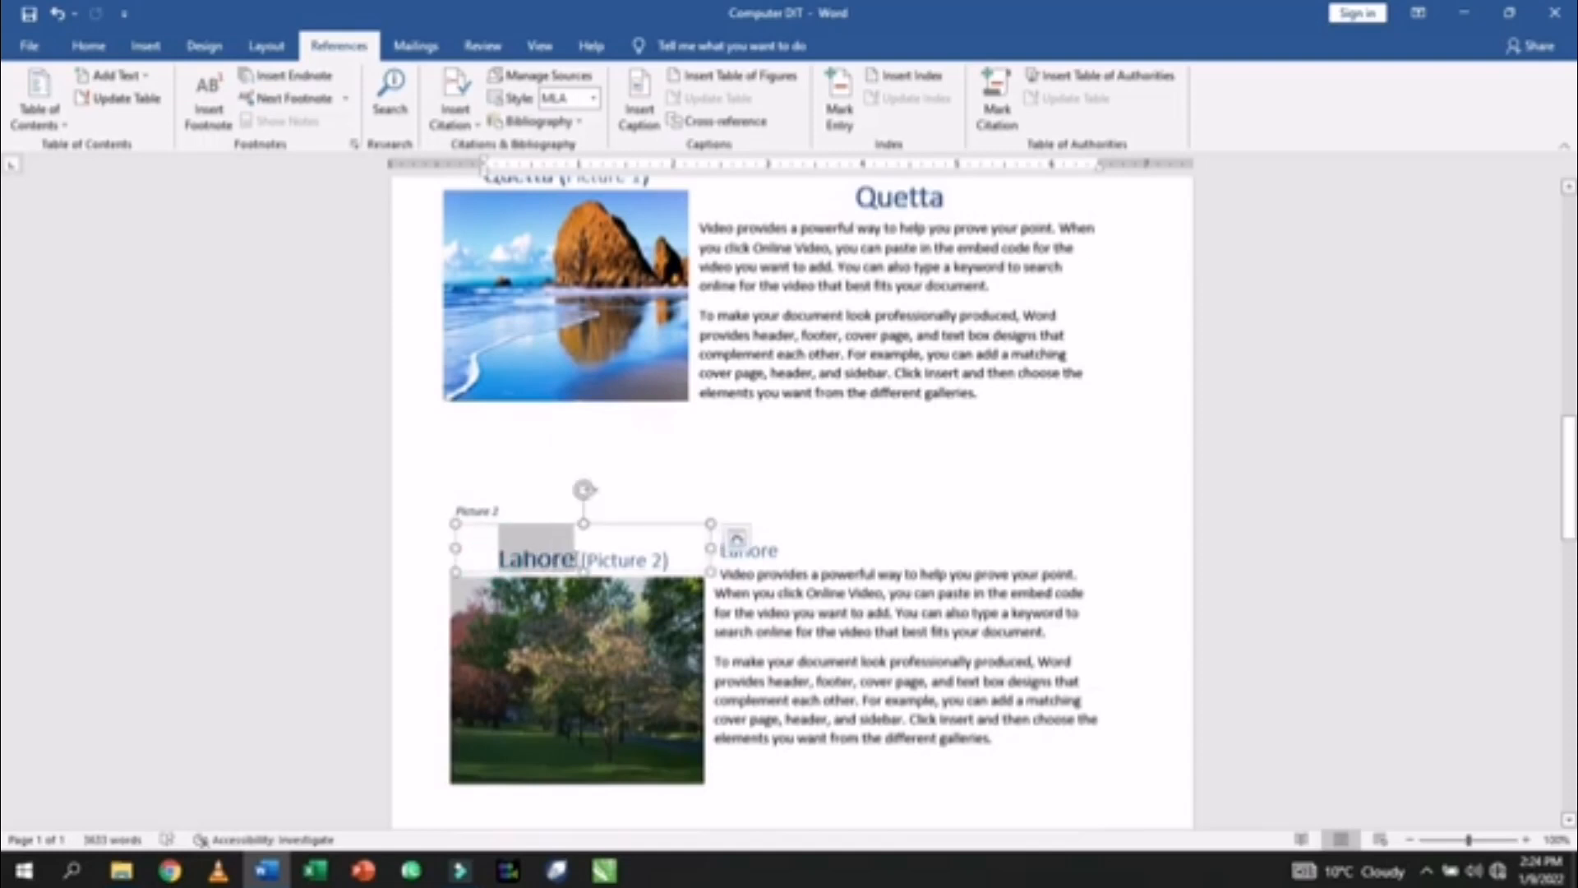
pyautogui.press('Delete')
pyautogui.click(459, 506)
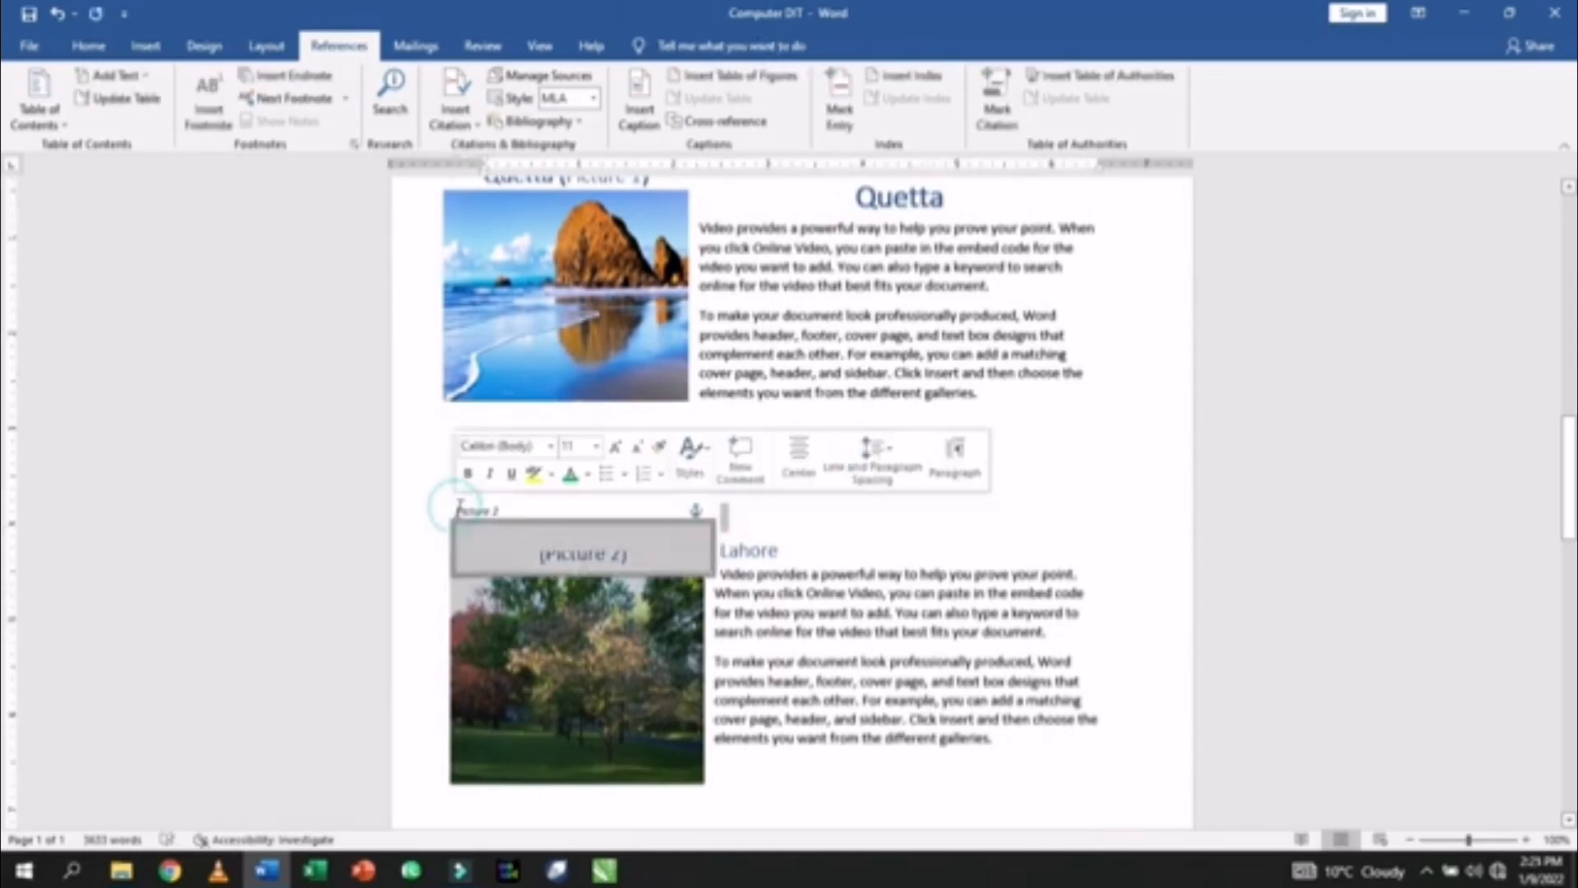
pyautogui.click(459, 506)
pyautogui.write('Lahore')
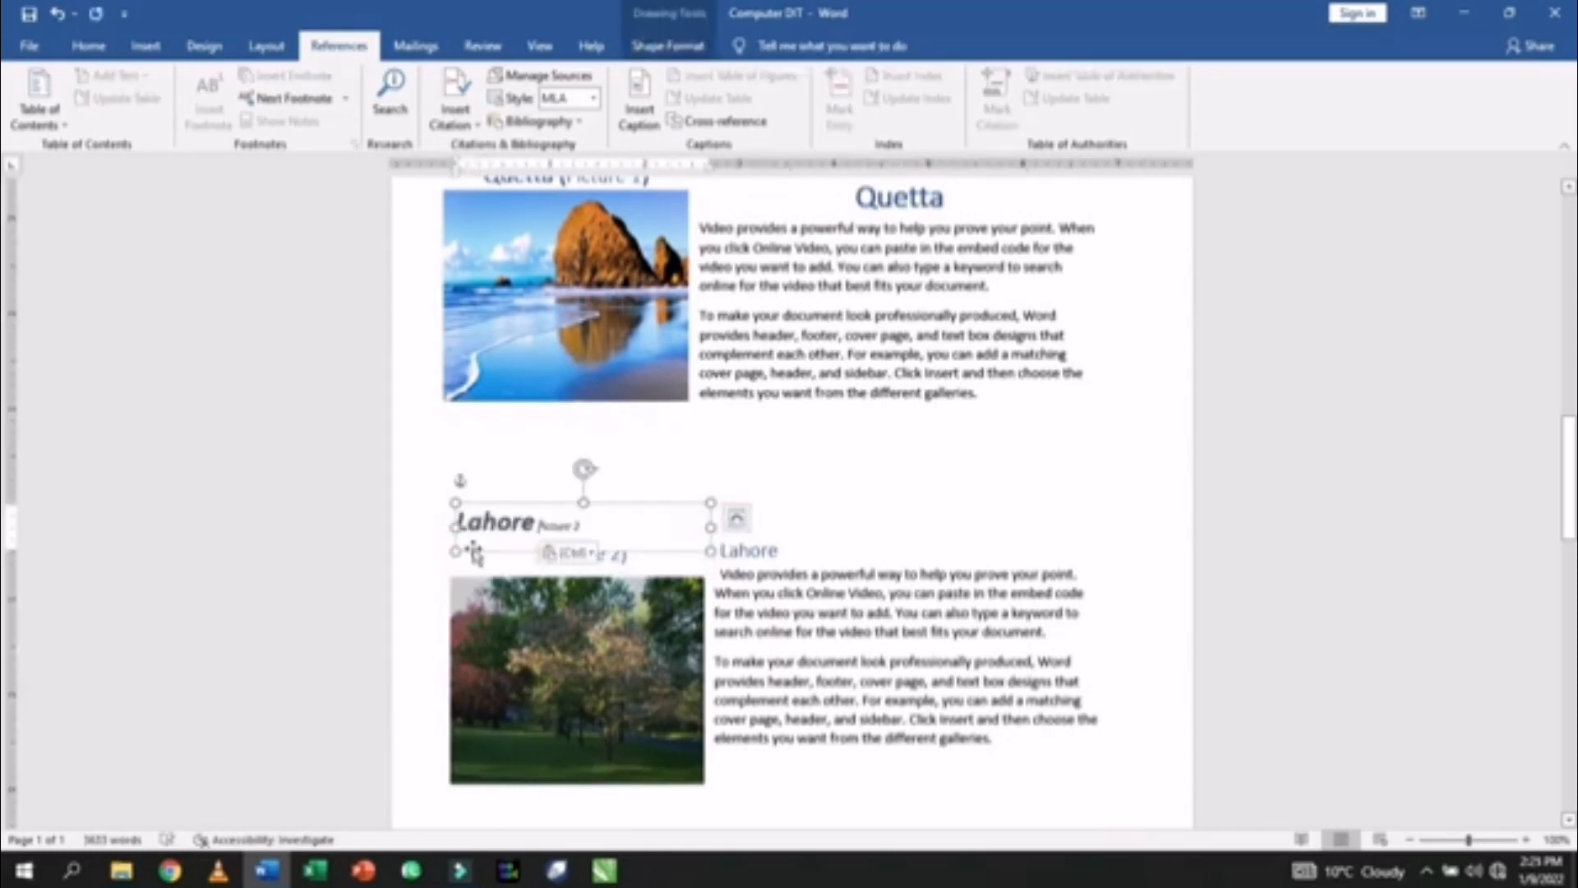
pyautogui.click(596, 556)
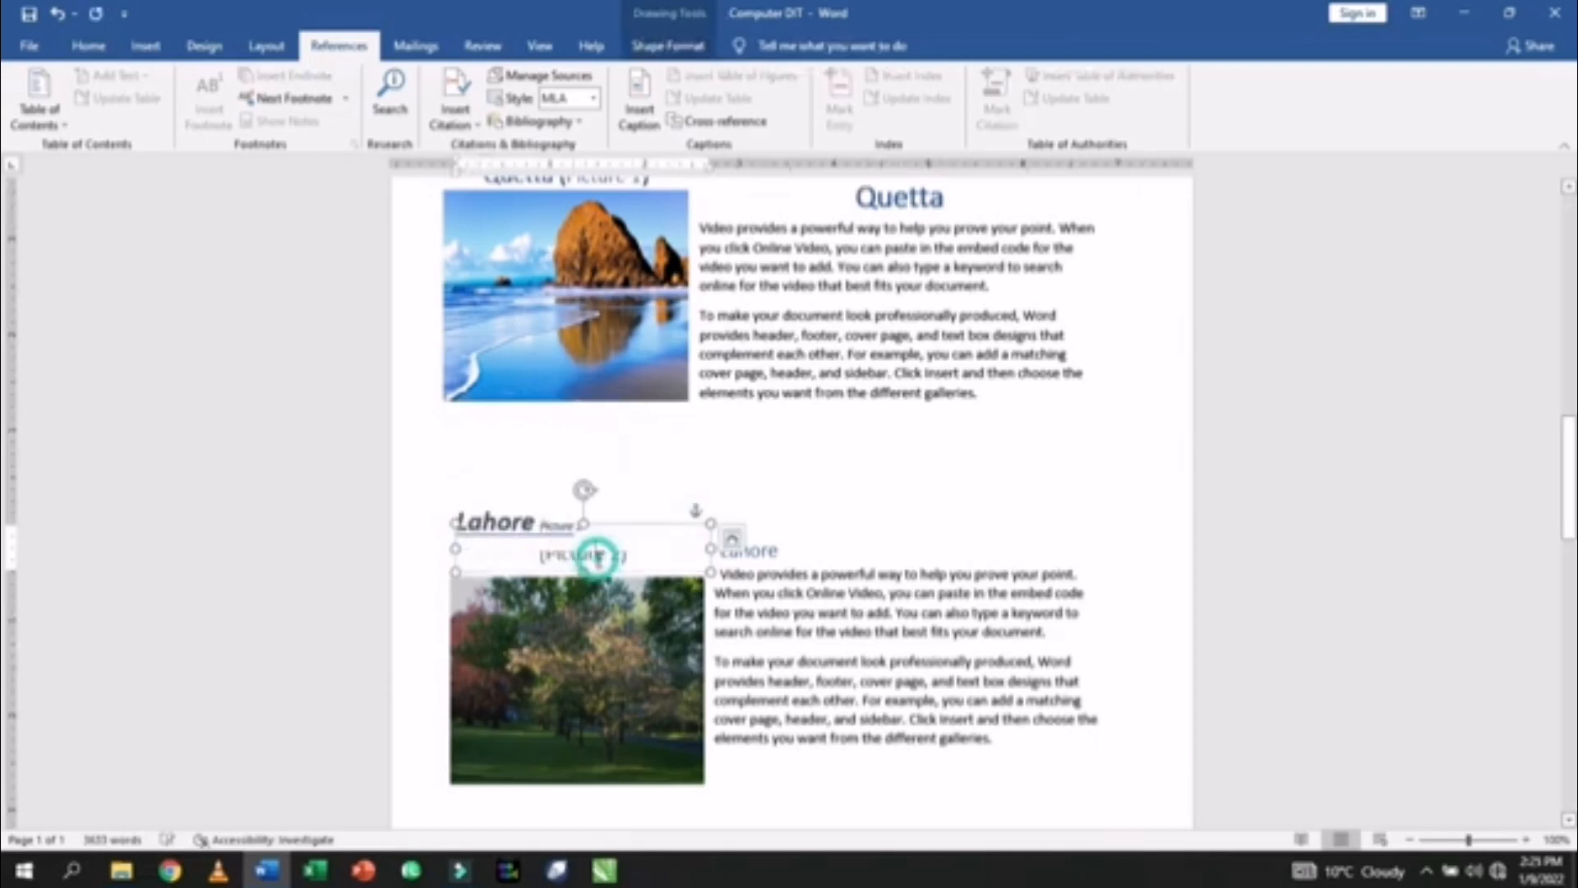
pyautogui.click(627, 527)
pyautogui.press('Delete')
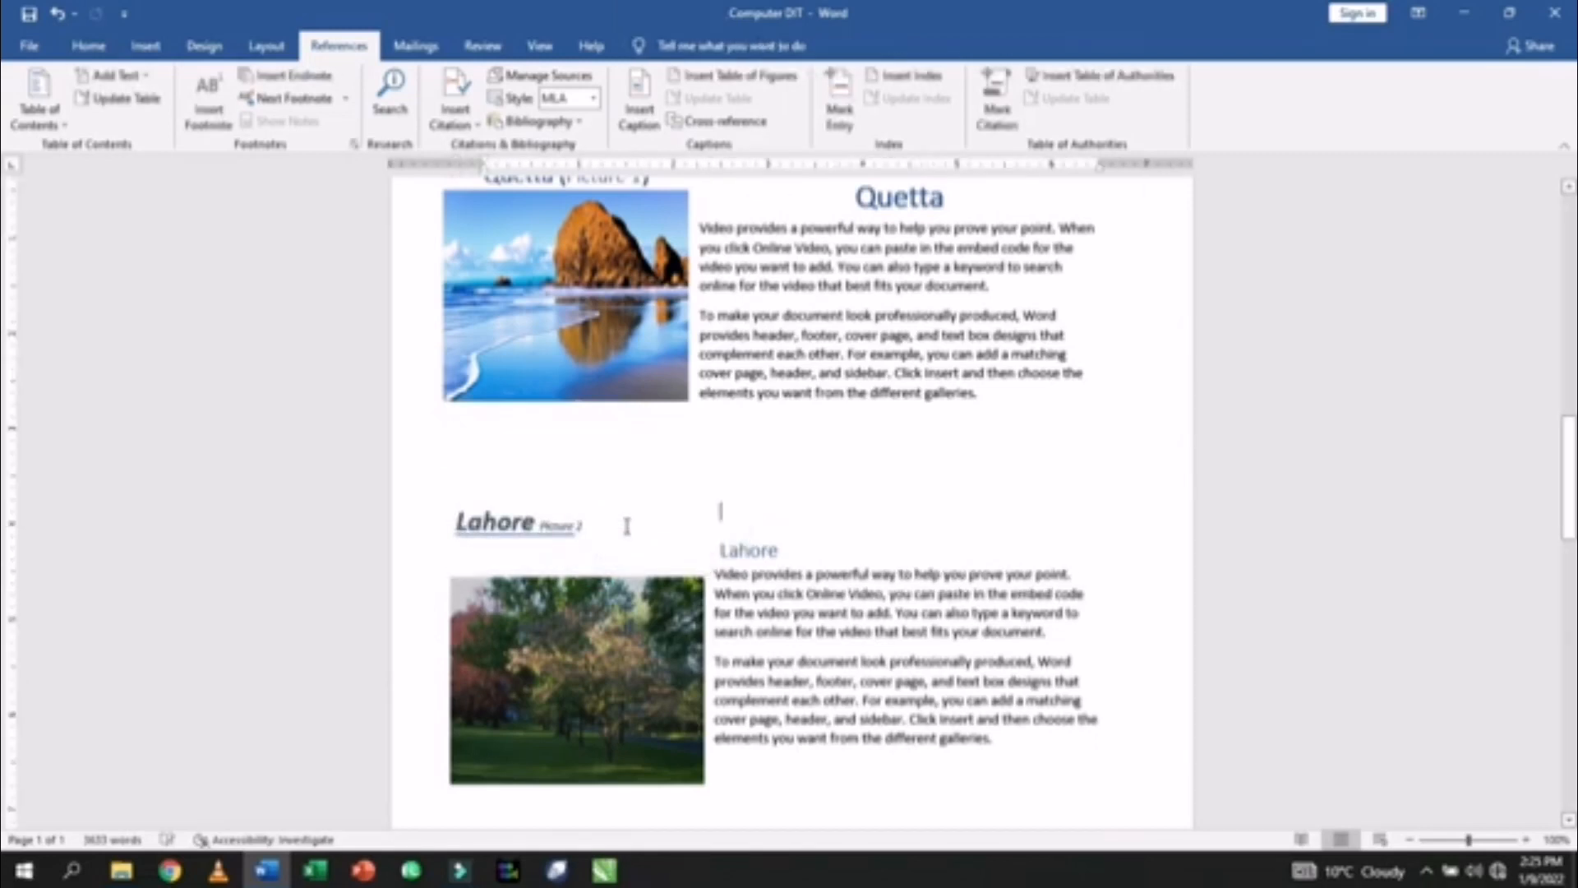
# - Drag the Lahore Picture 2 caption just above the photo and accept the spelling fix for Lahore
pyautogui.click(529, 525)
pyautogui.moveTo(539, 504)
pyautogui.mouseDown()
pyautogui.moveTo(564, 538)
pyautogui.moveTo(545, 534)
pyautogui.mouseUp()
pyautogui.click(547, 555)
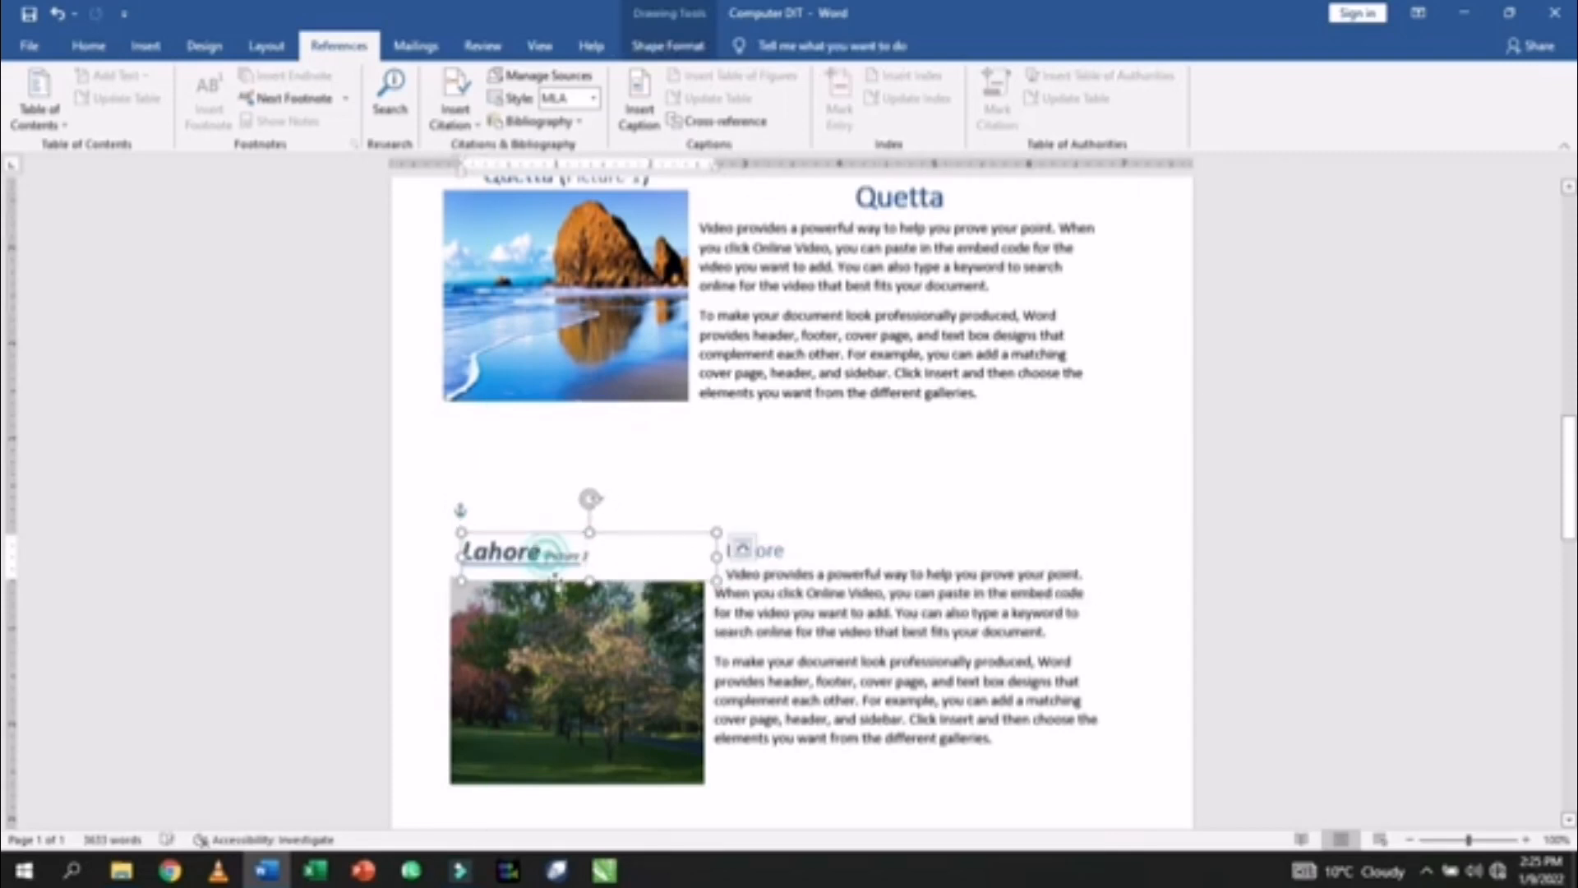
pyautogui.rightClick(532, 550)
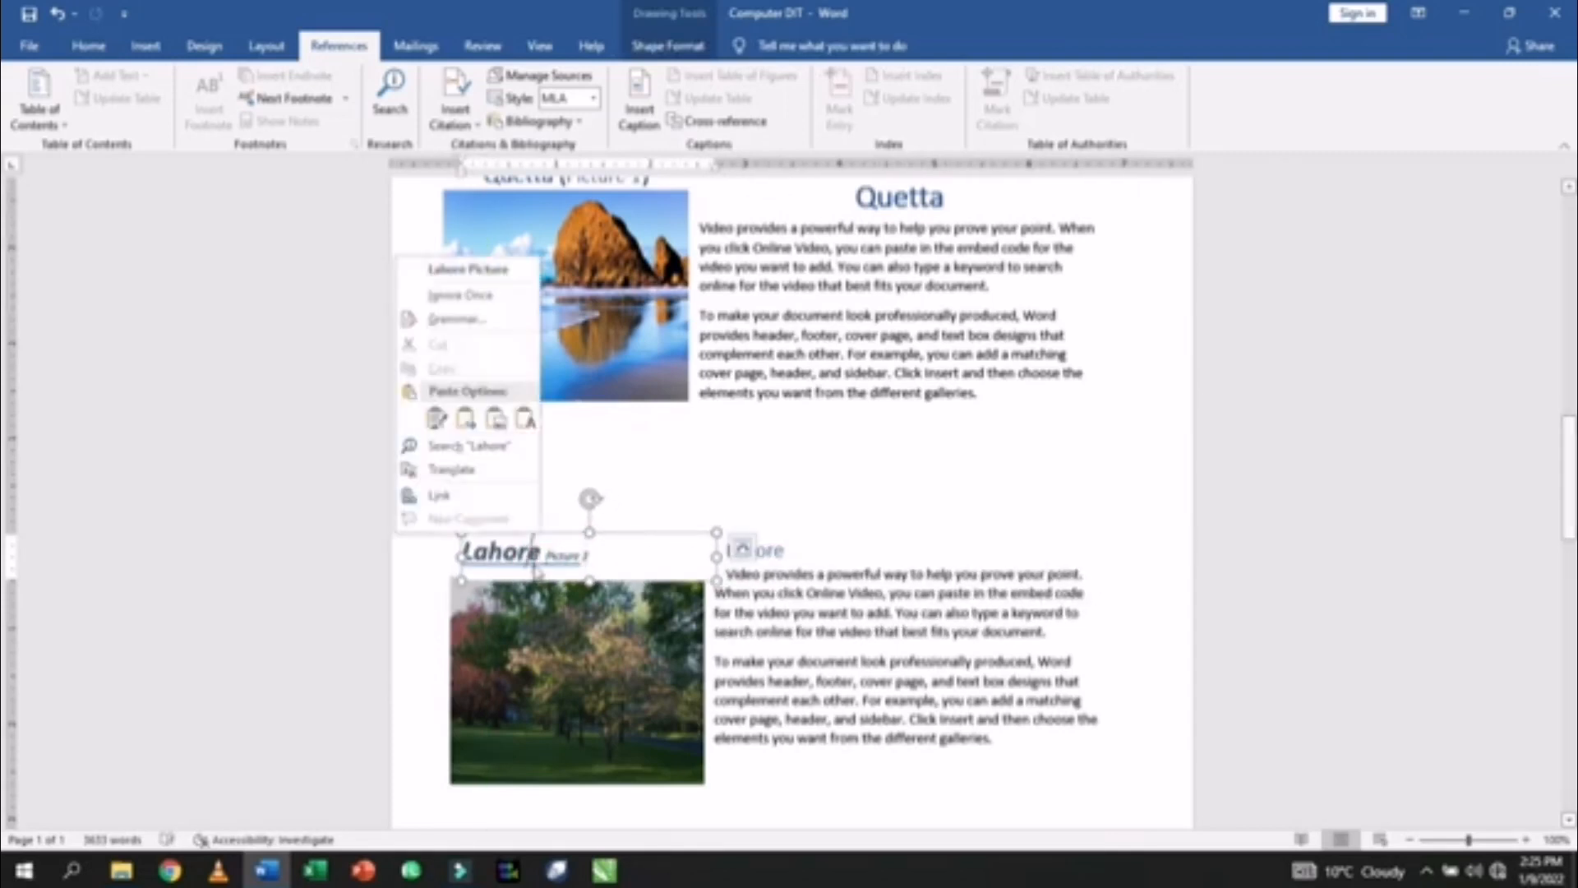
pyautogui.click(487, 278)
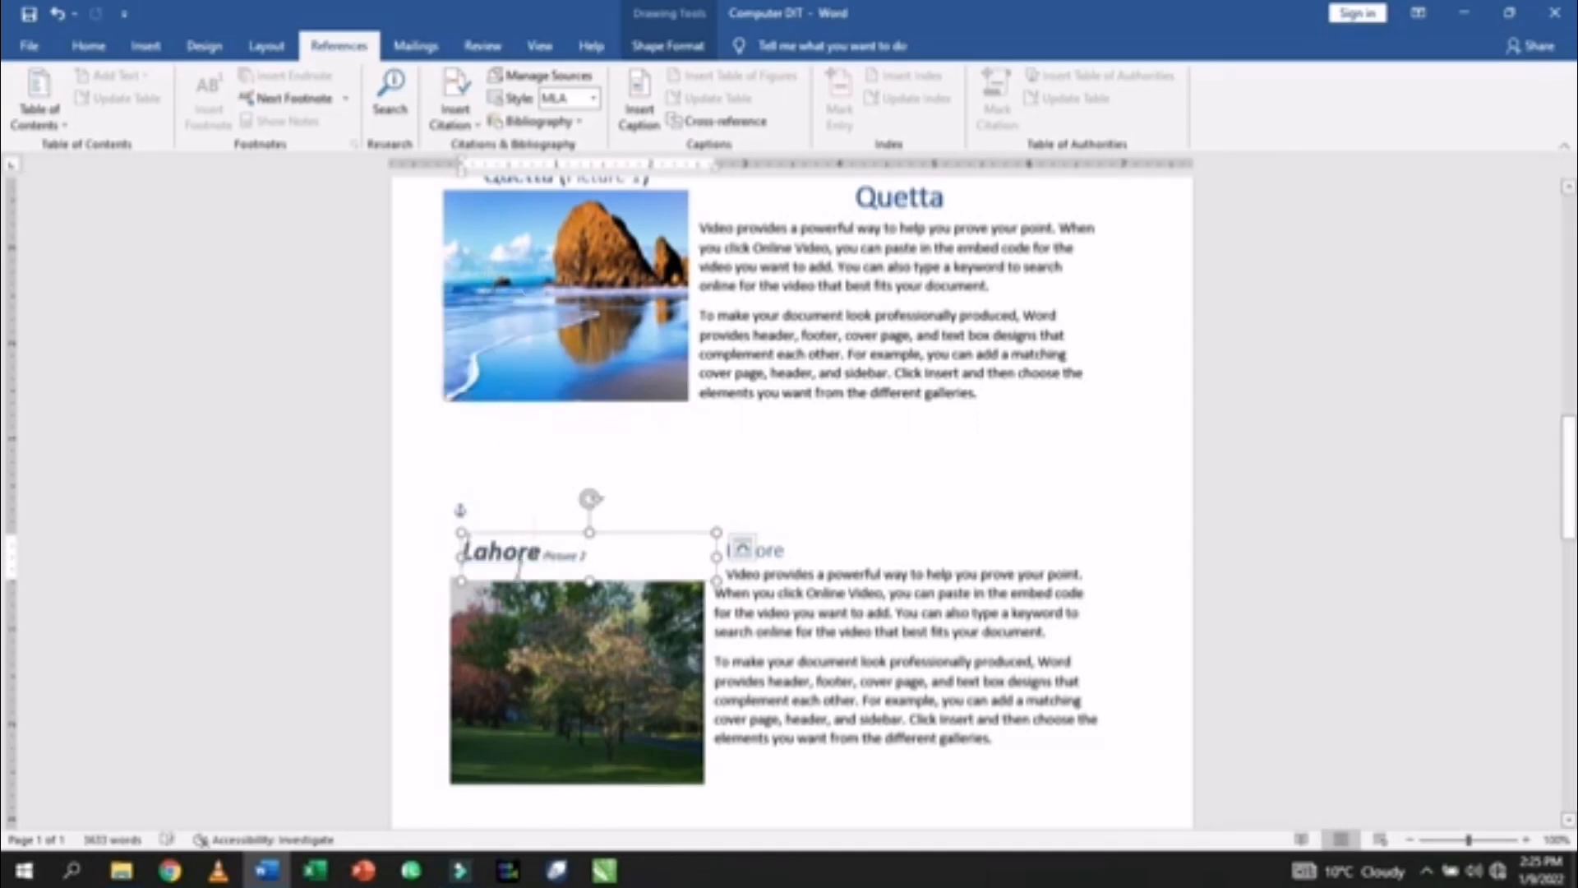
pyautogui.scroll(-10, 518, 567)
pyautogui.click(485, 641)
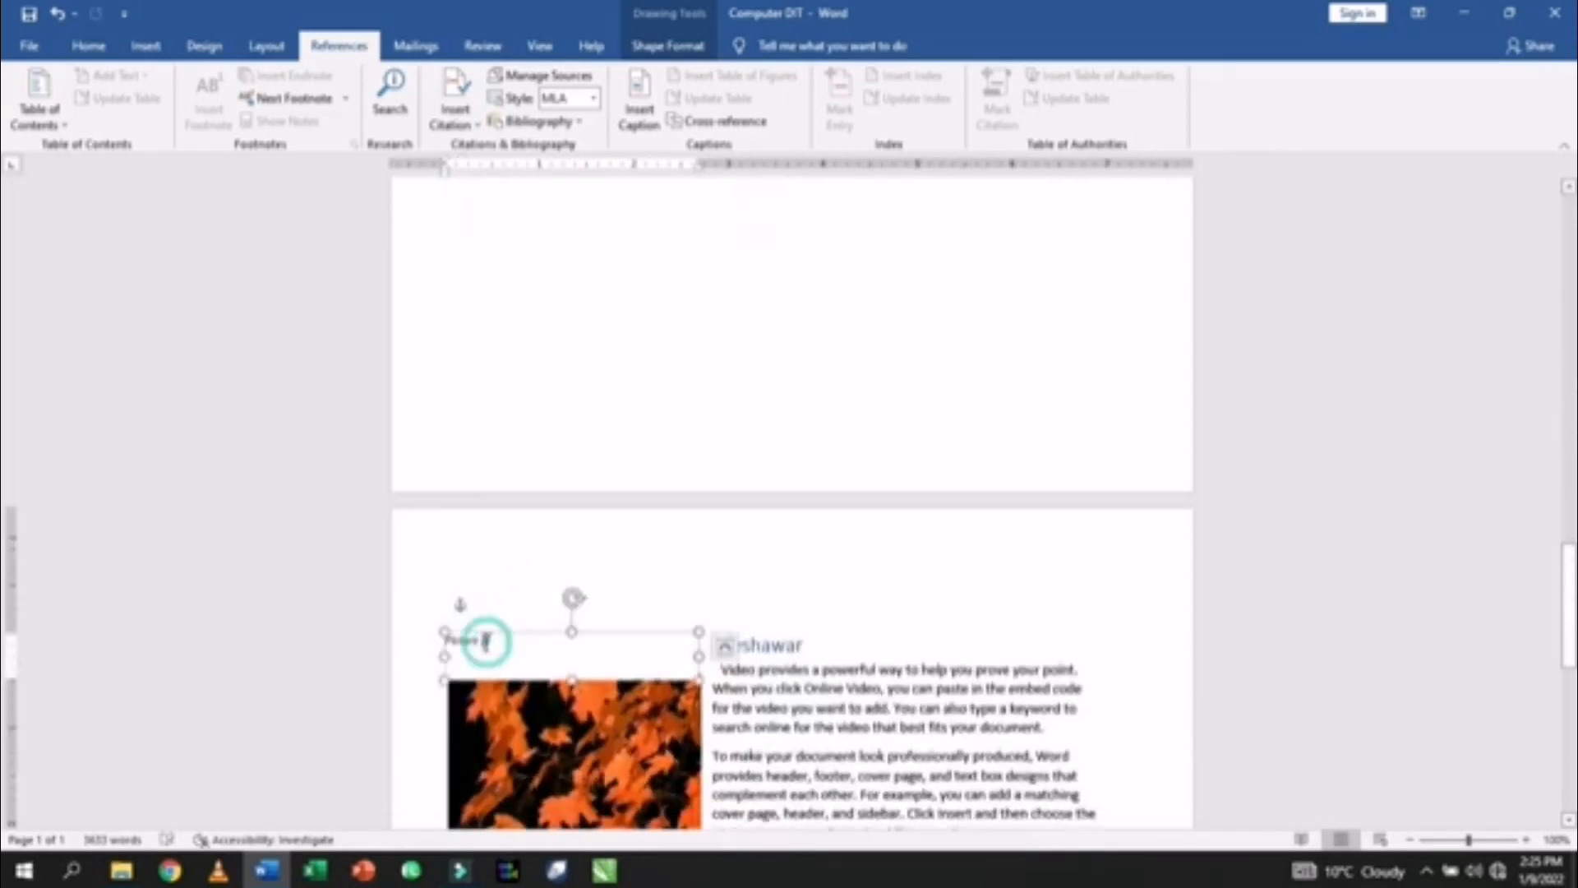
pyautogui.scroll(8, 535, 521)
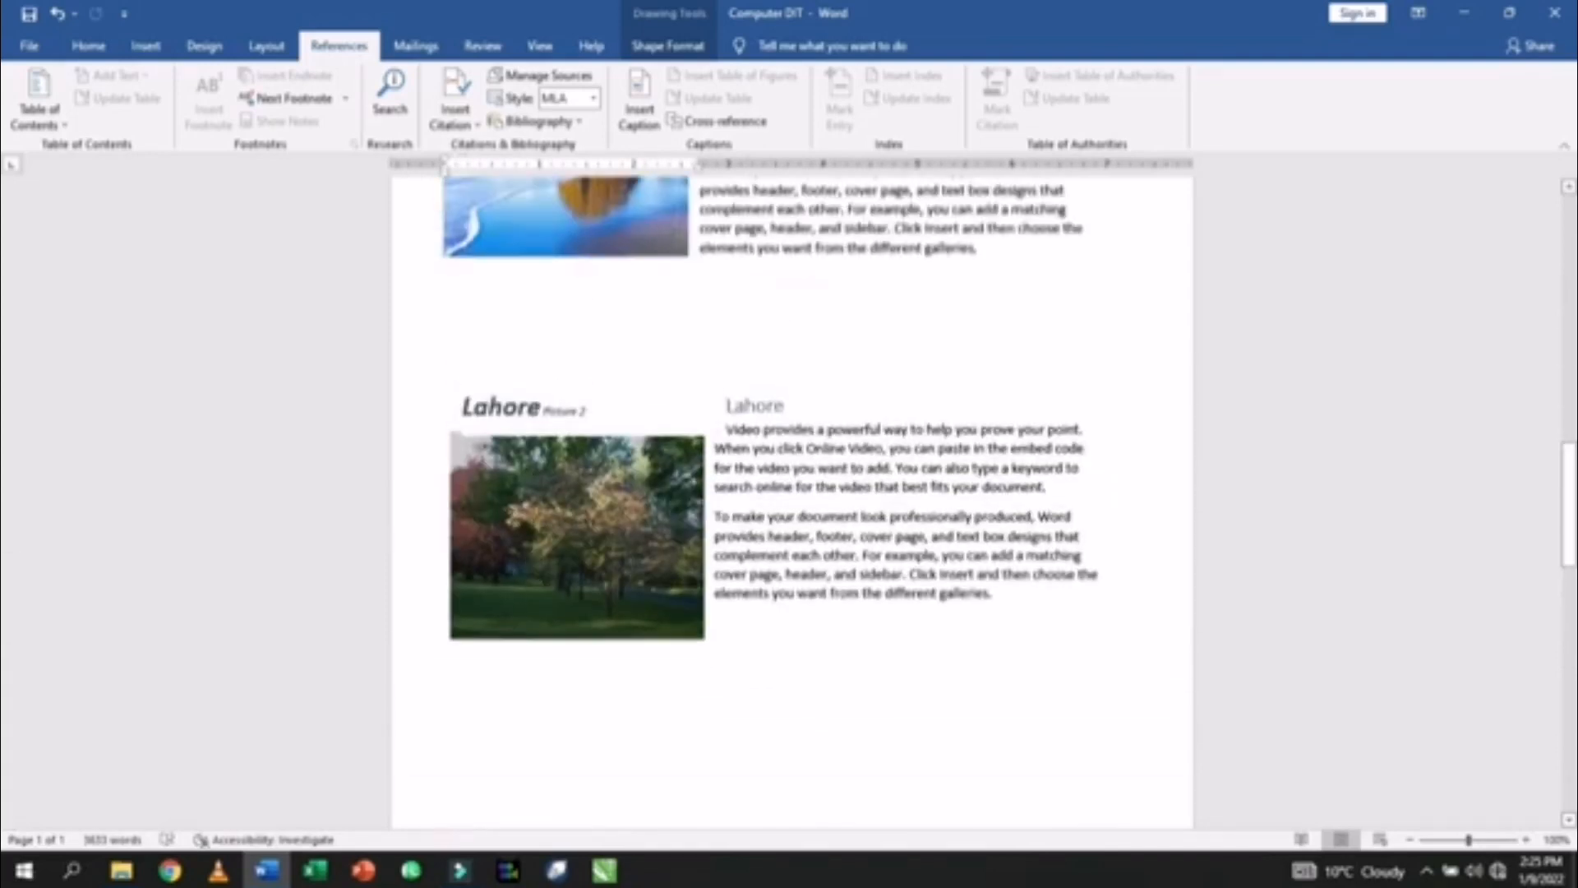
pyautogui.scroll(10, 535, 524)
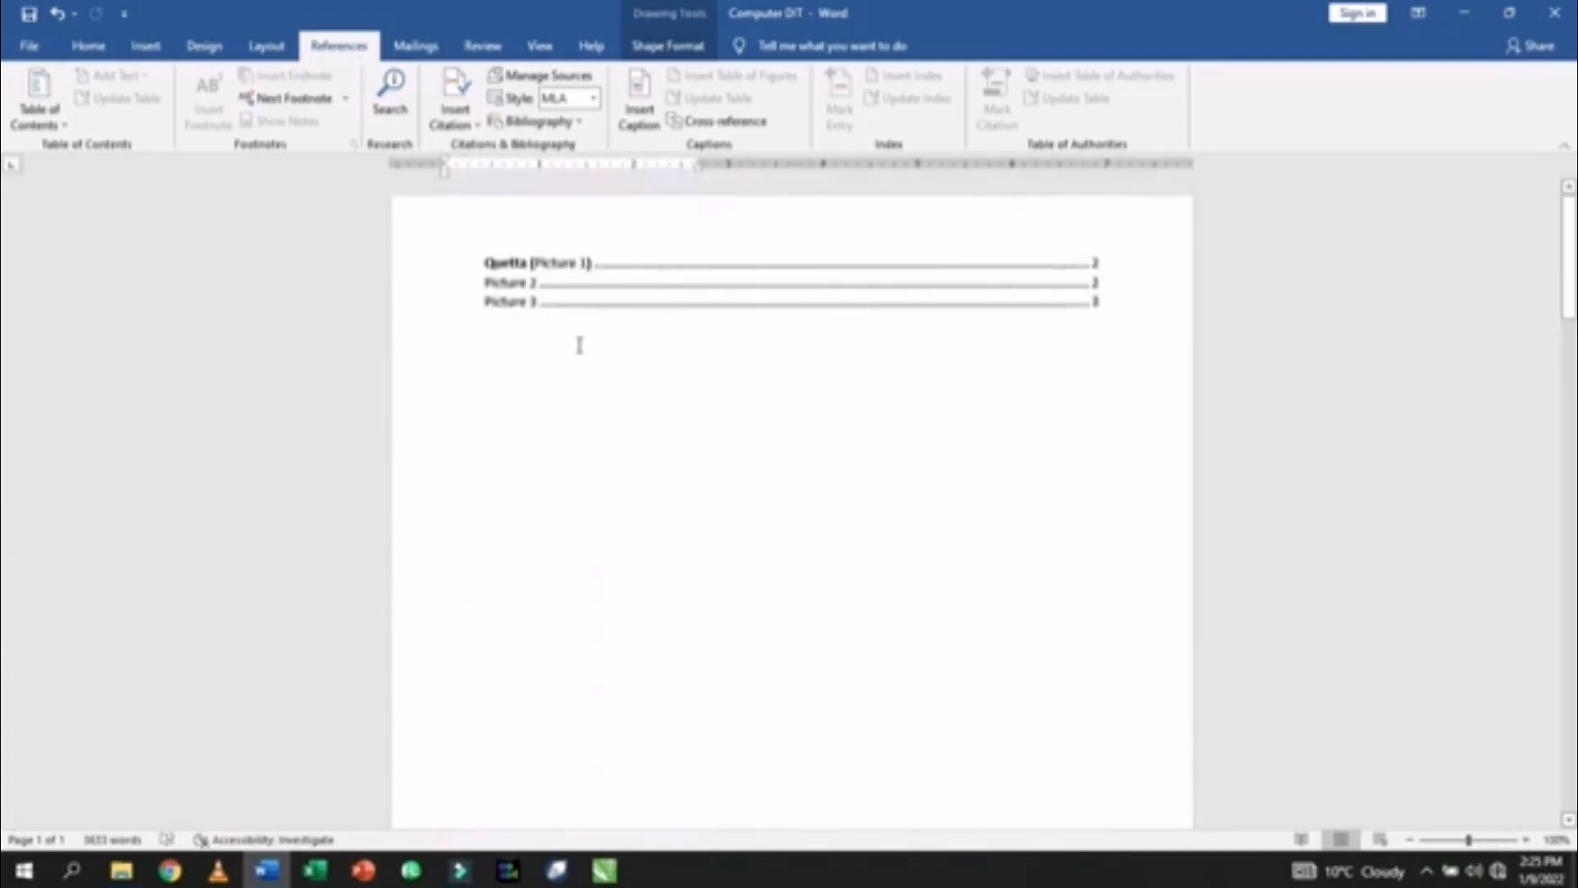
# - Update the entire table of figures, not just page numbers, so entry two shows Lahore Picture 2
pyautogui.click(621, 283)
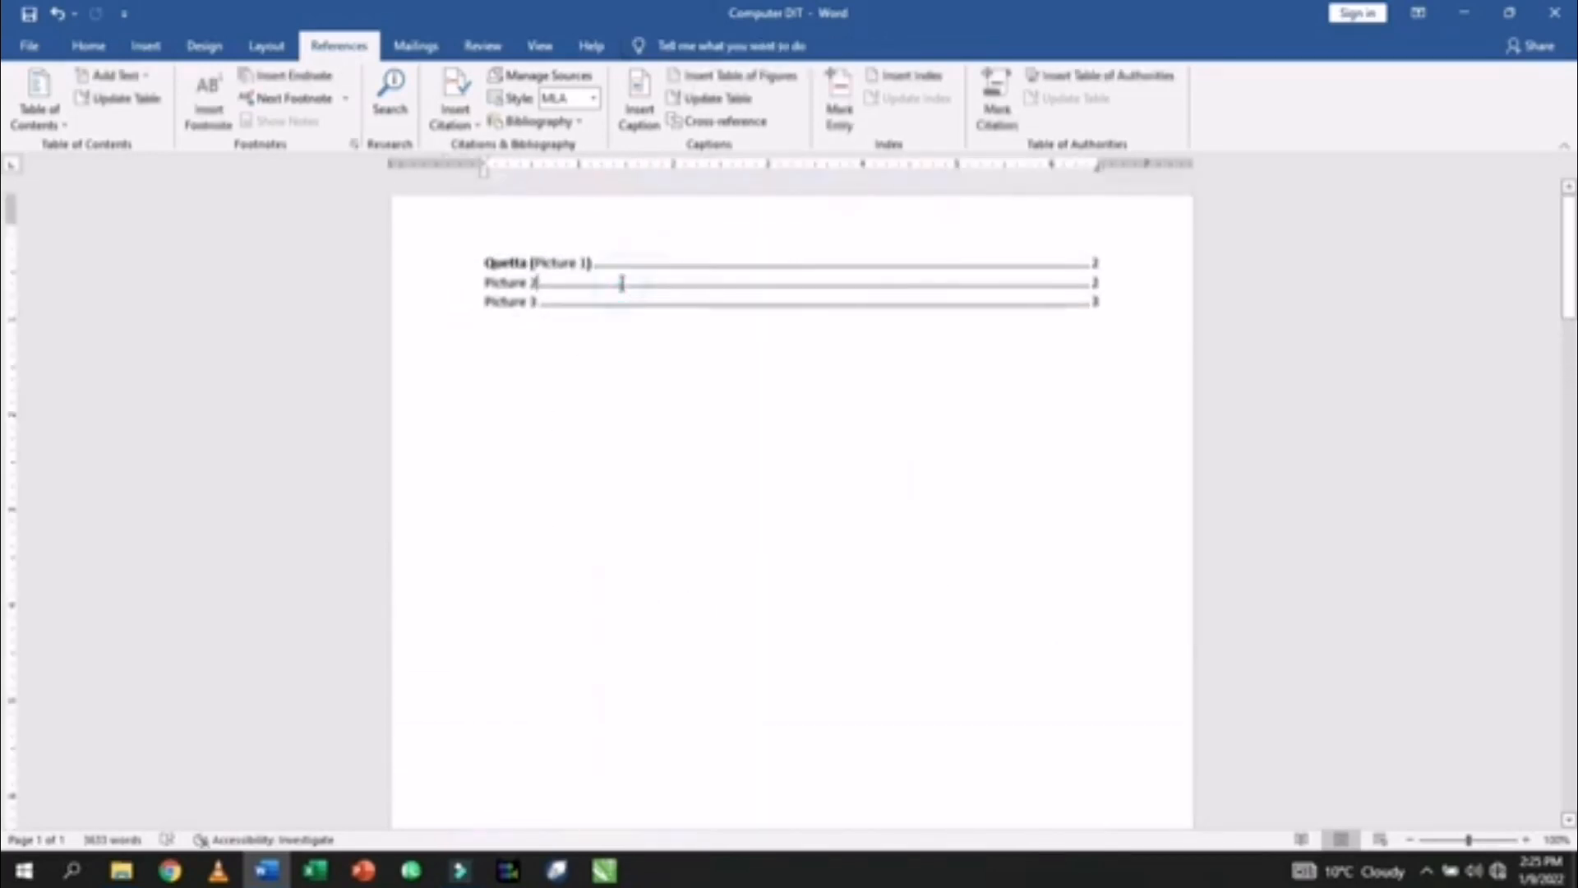
pyautogui.click(707, 99)
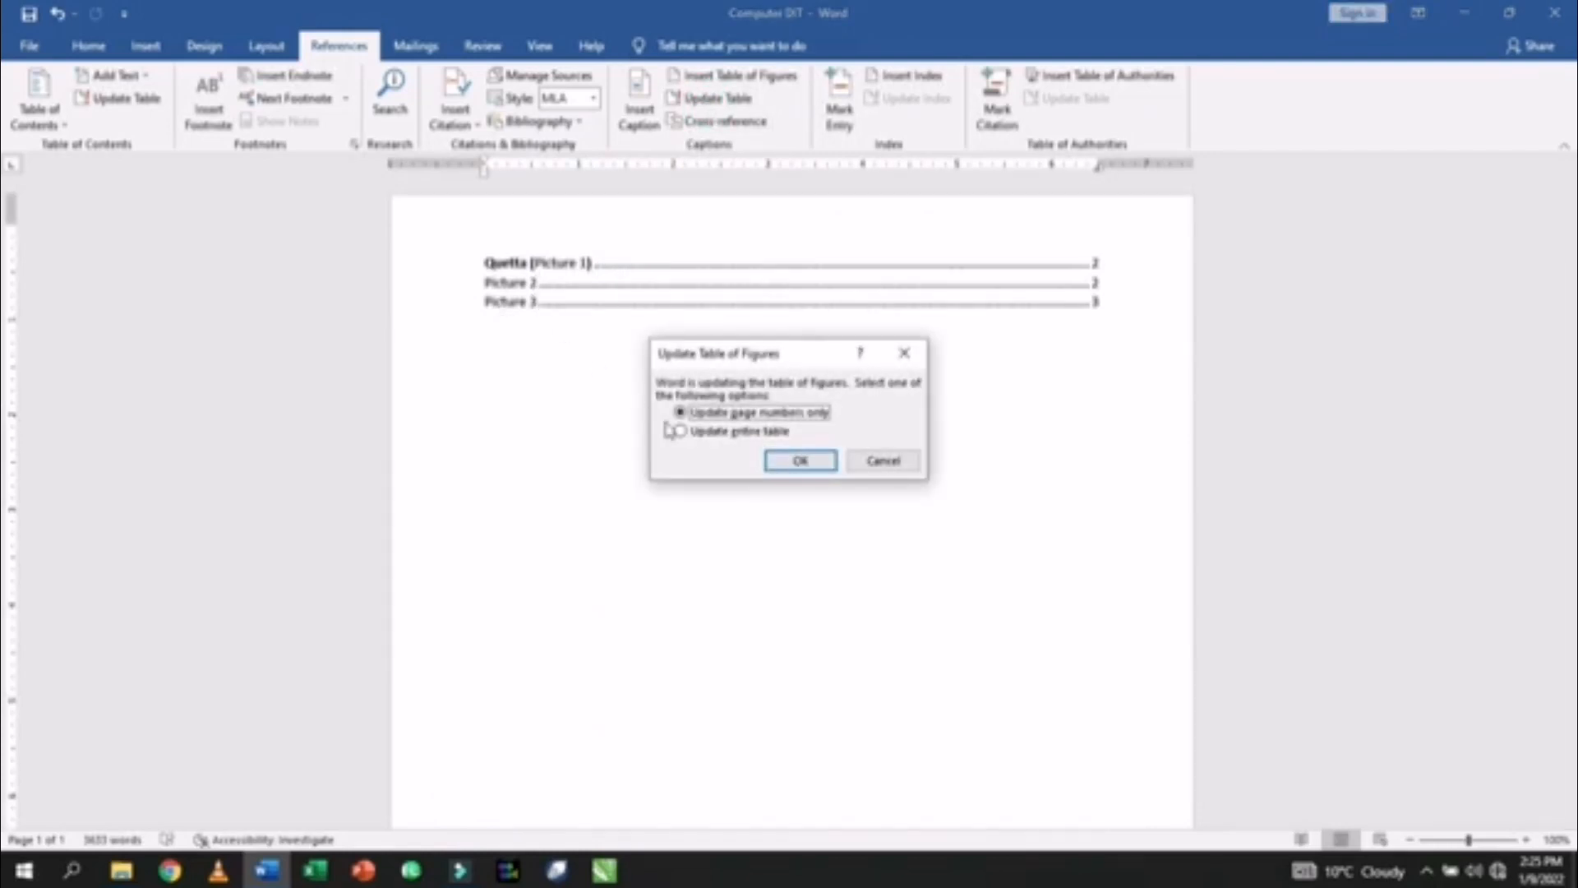
pyautogui.click(796, 461)
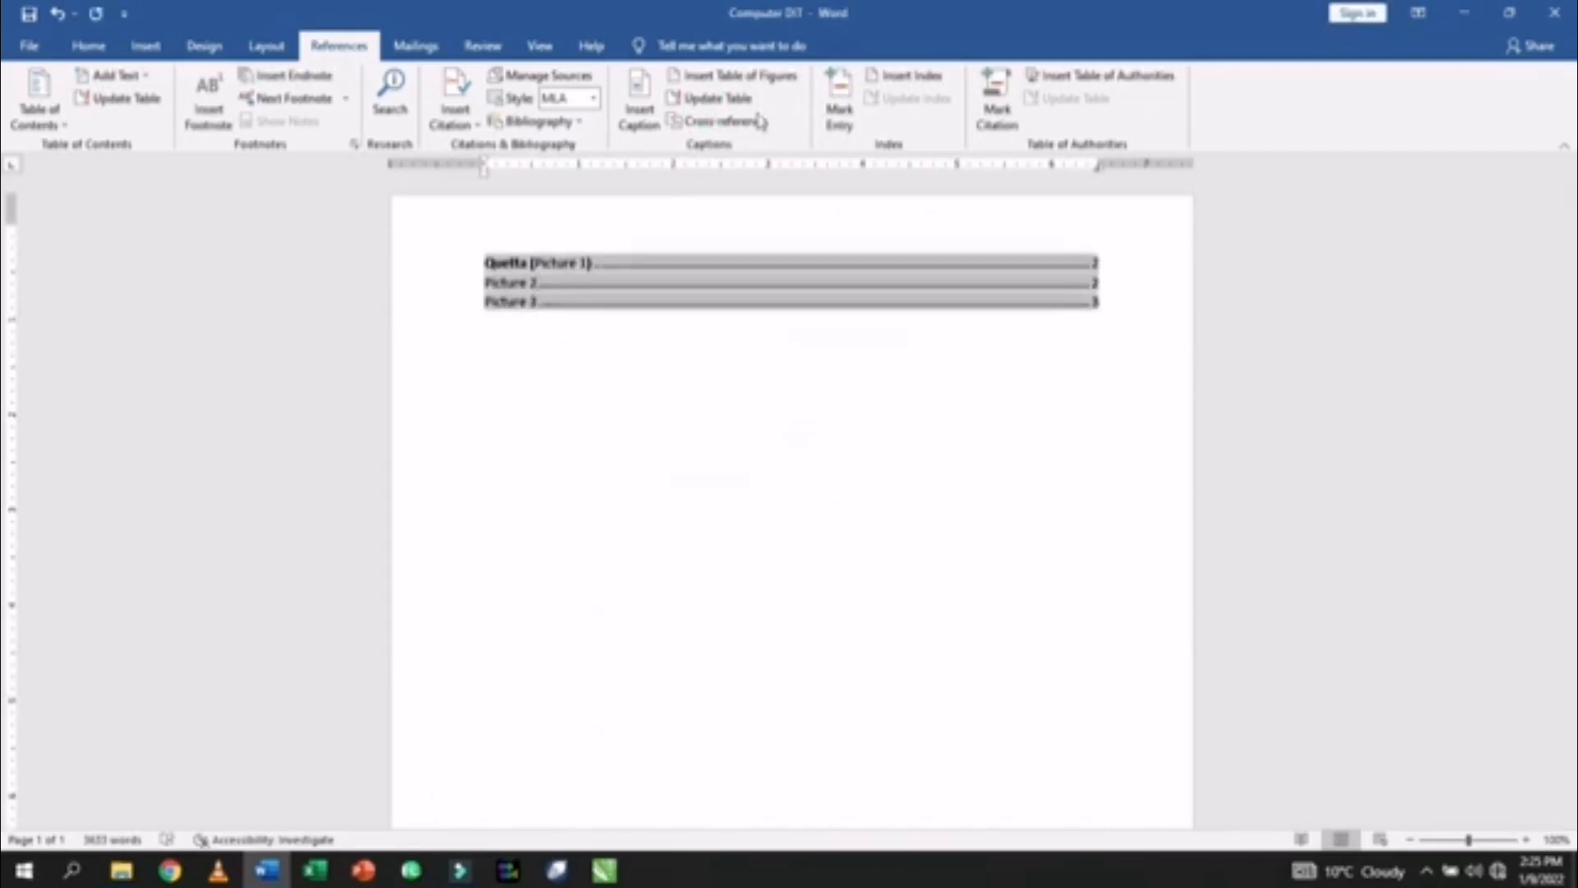
pyautogui.click(743, 75)
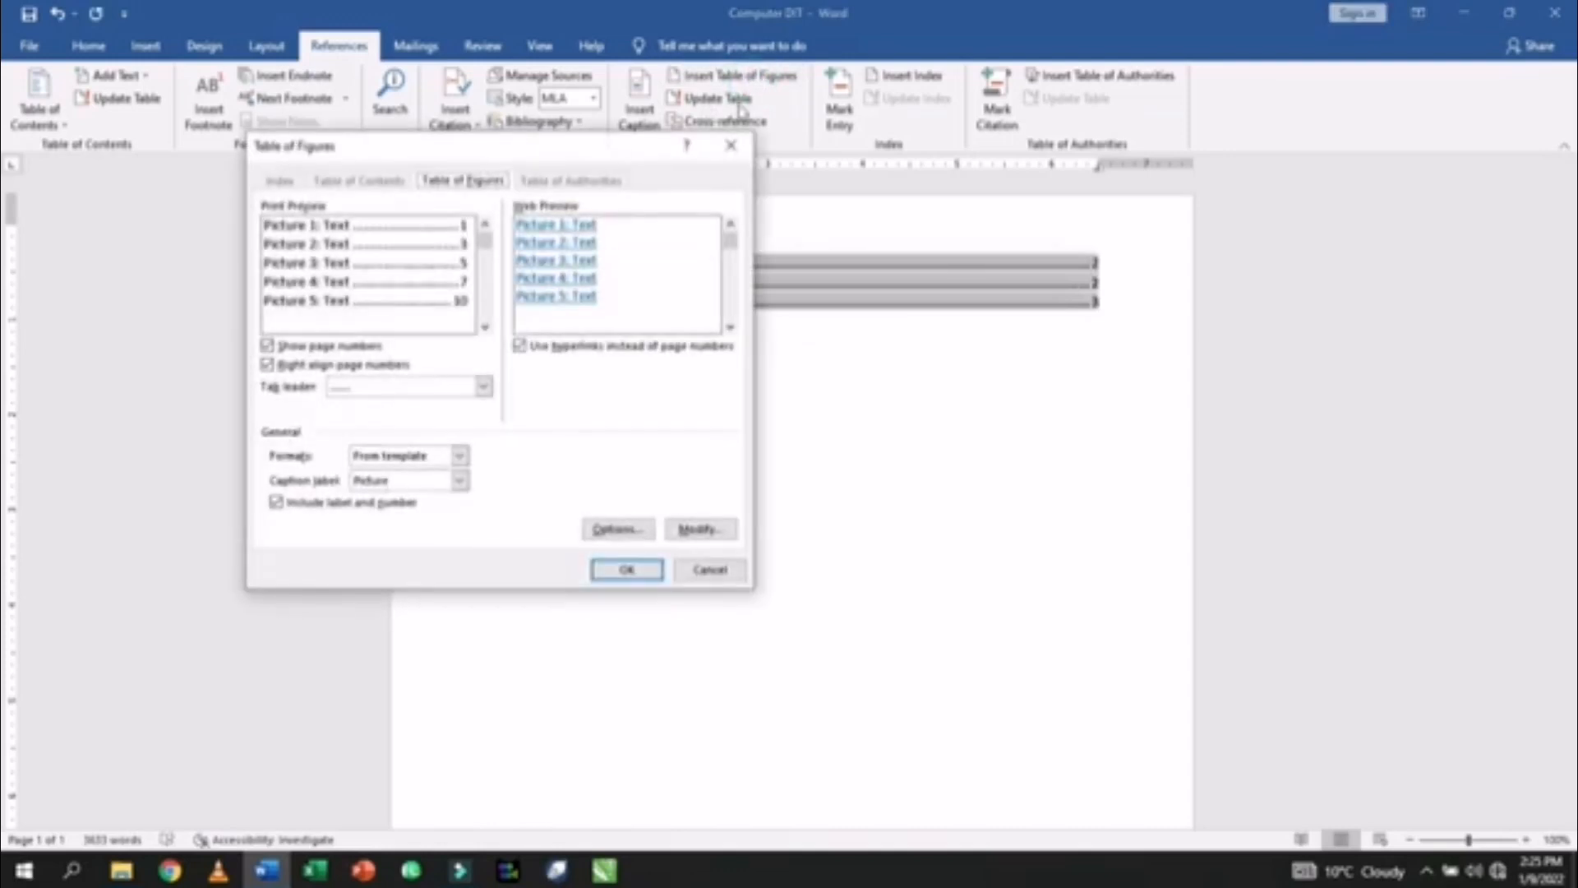
pyautogui.click(725, 151)
pyautogui.click(709, 99)
pyautogui.click(707, 434)
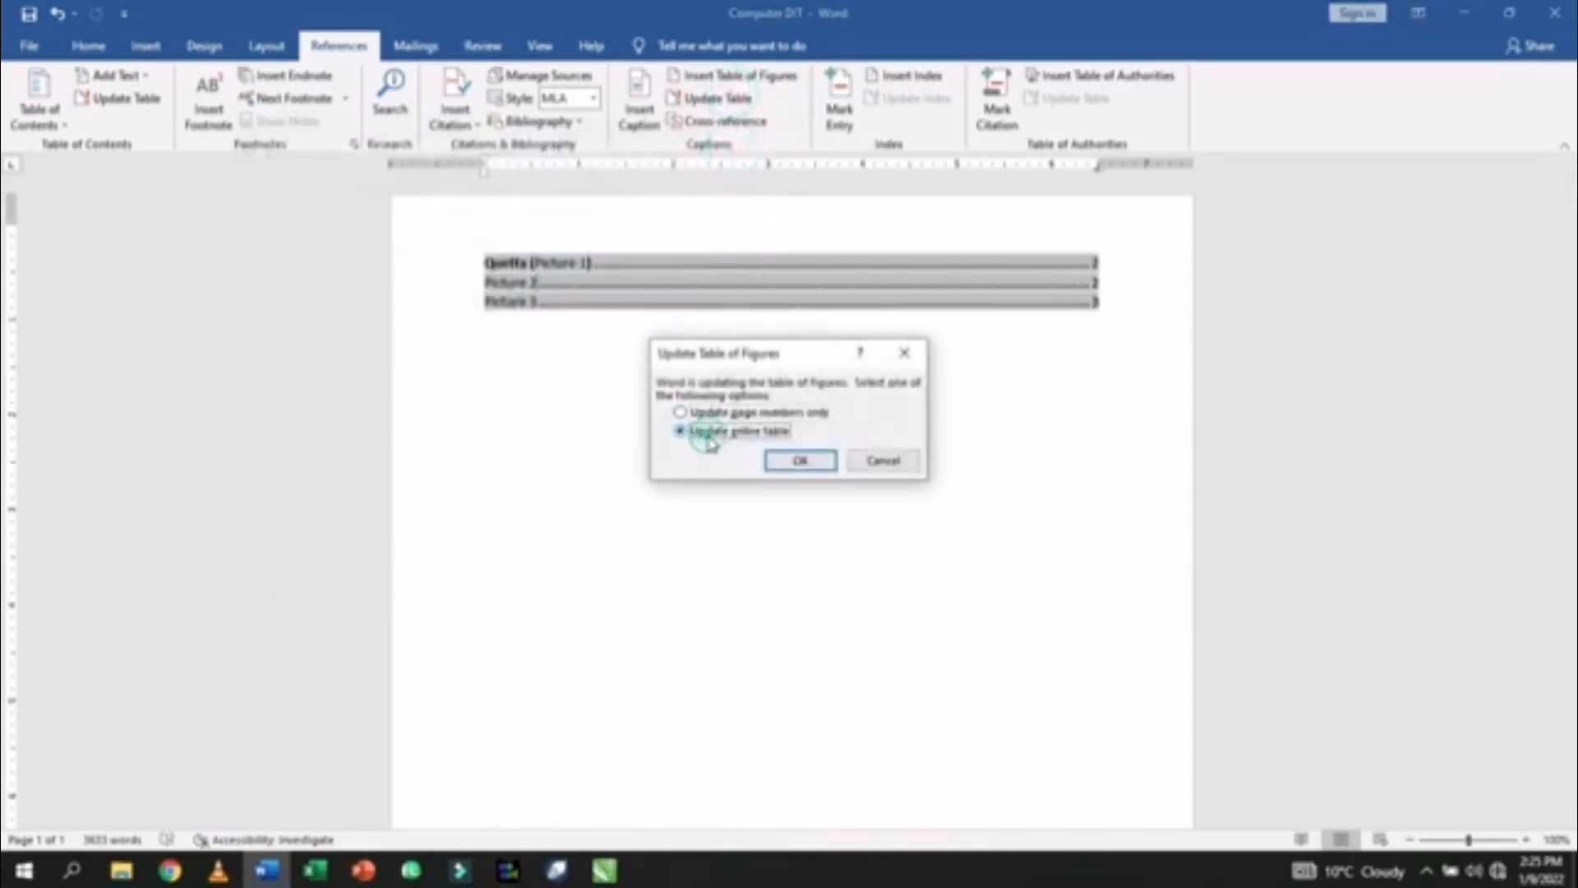
pyautogui.click(797, 461)
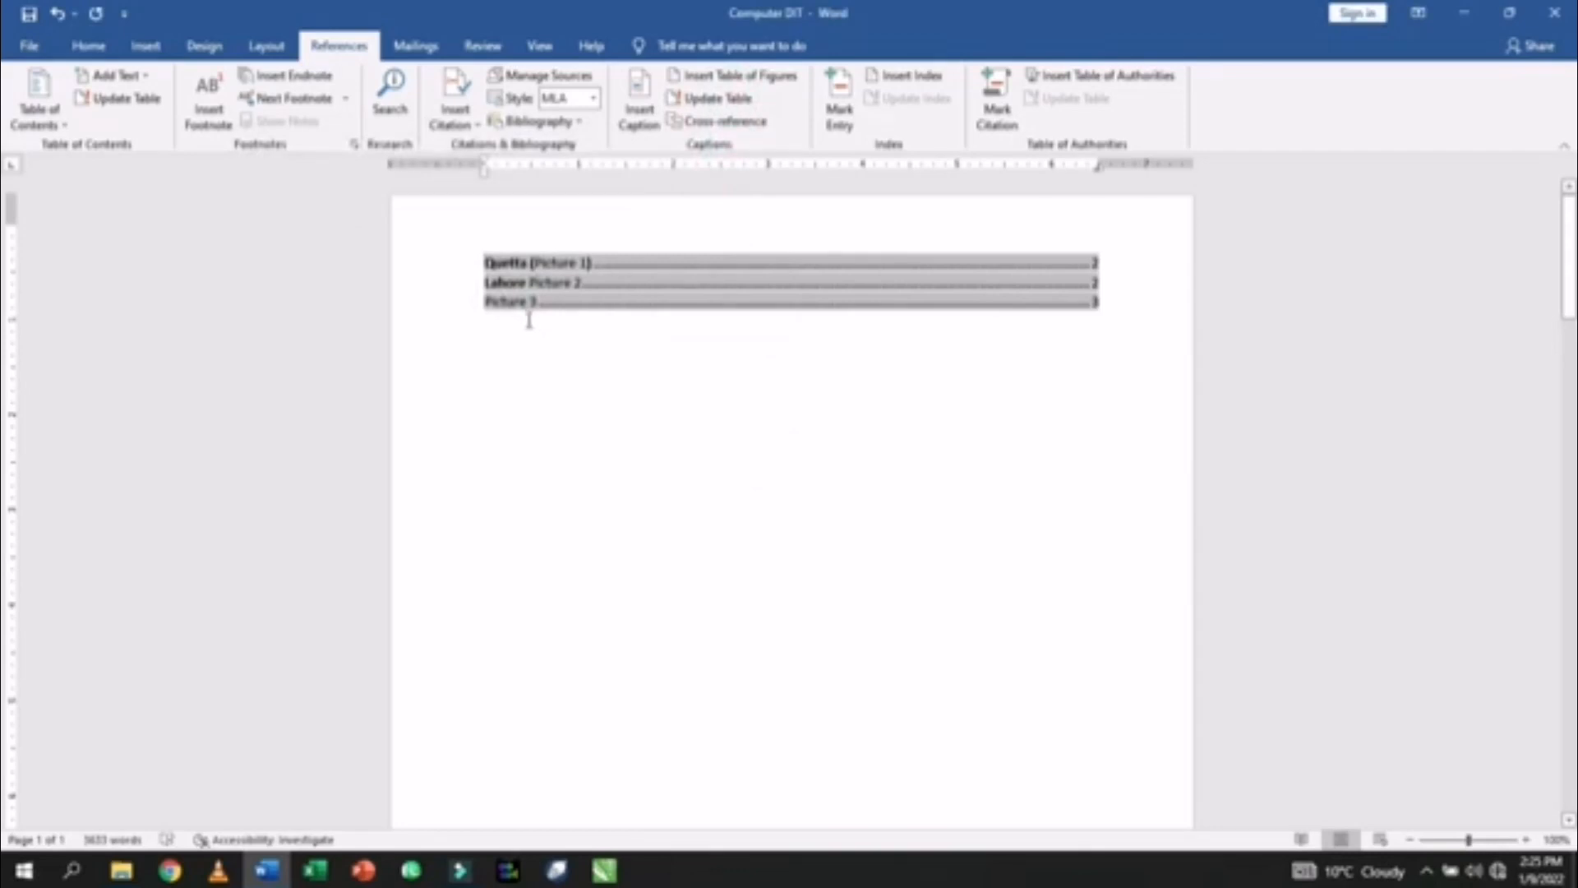
# - Name the third caption Peshawar Picture 3 and apply the blue heading style with Ctrl+Alt+1
pyautogui.scroll(-15, 550, 396)
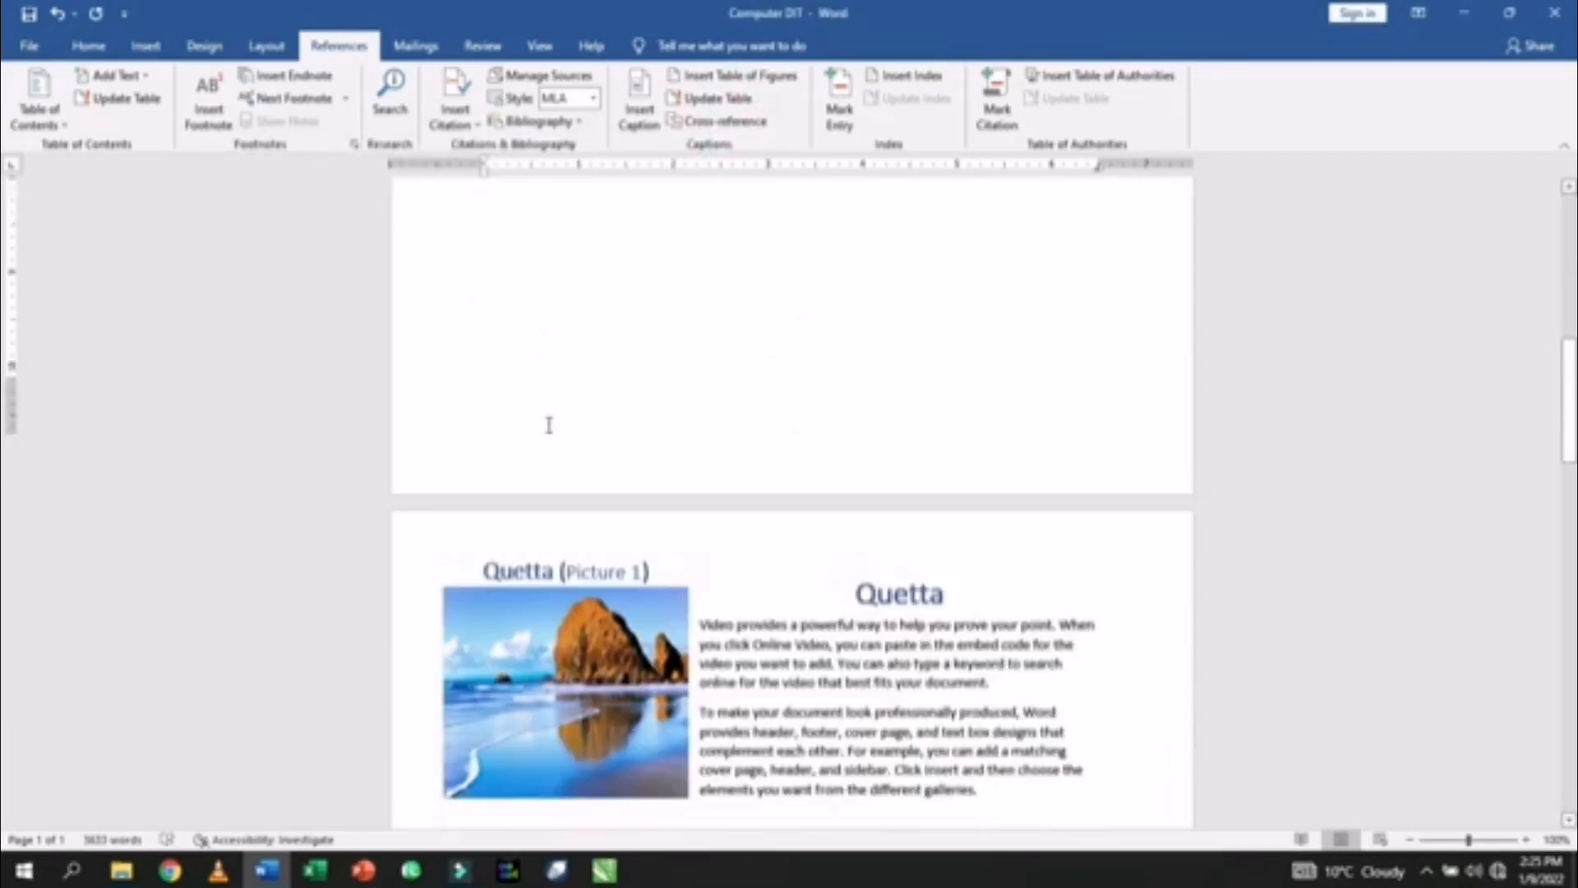
pyautogui.scroll(-5, 549, 428)
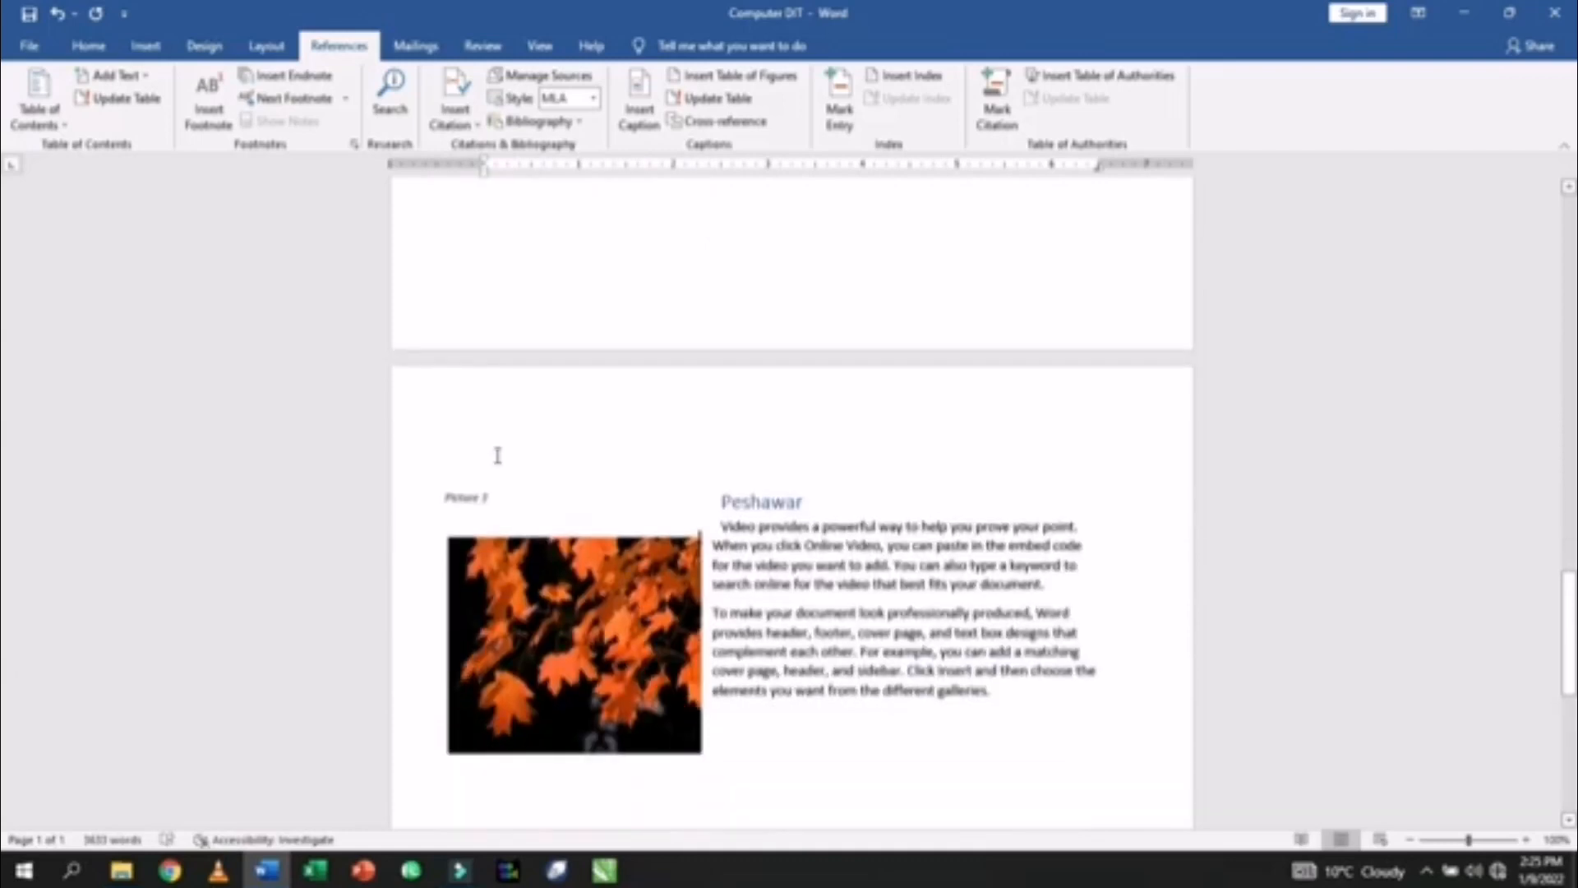
pyautogui.click(444, 496)
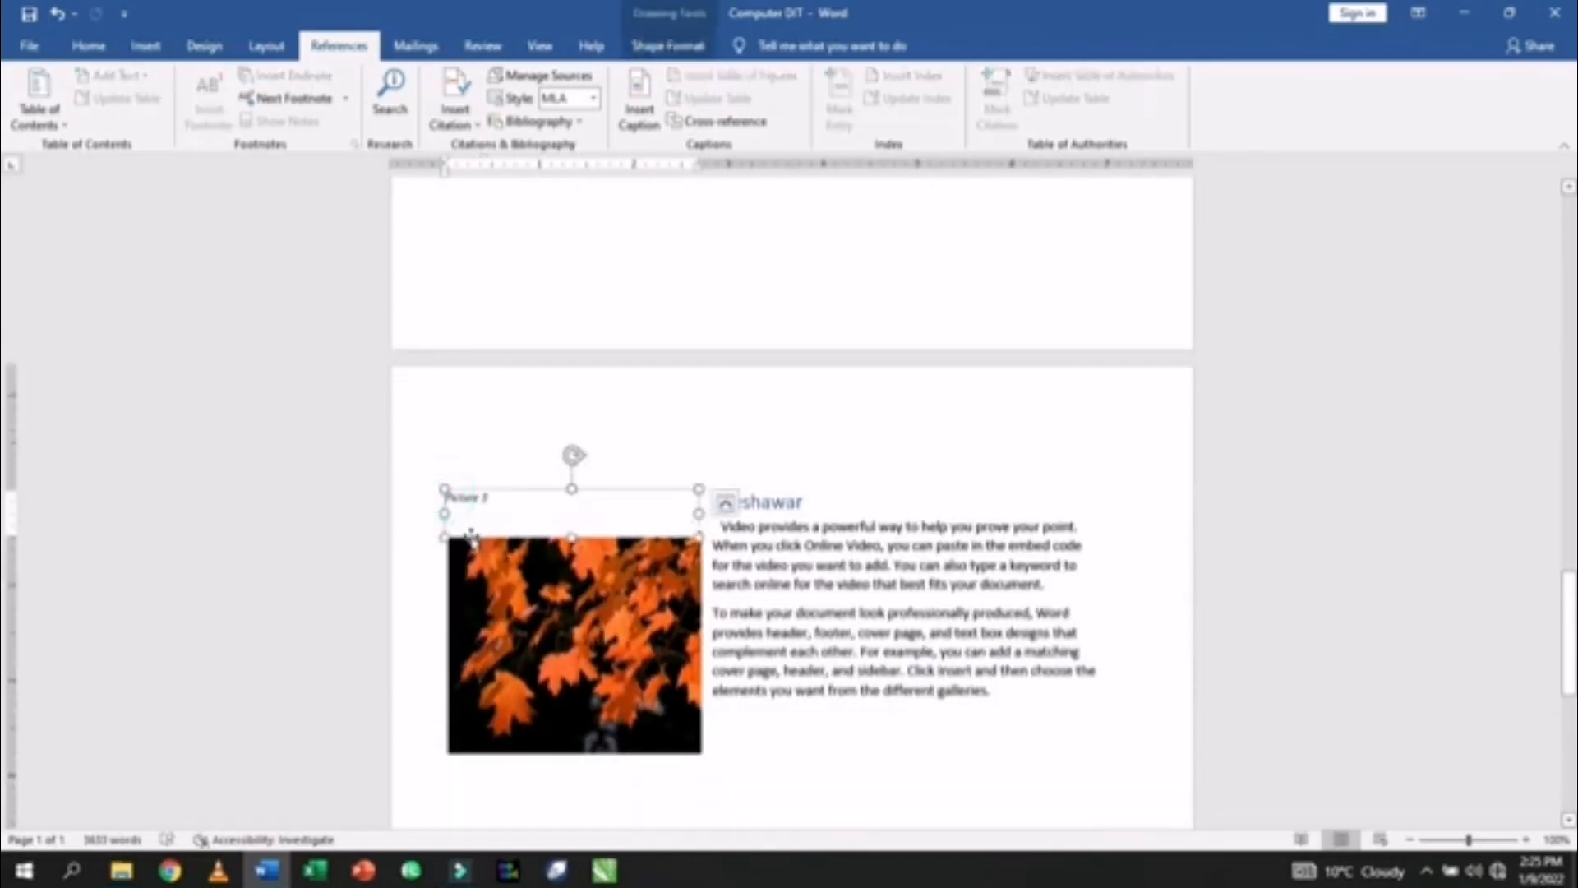
pyautogui.write('Peshawar')
pyautogui.moveTo(806, 503); pyautogui.dragTo(775, 507)
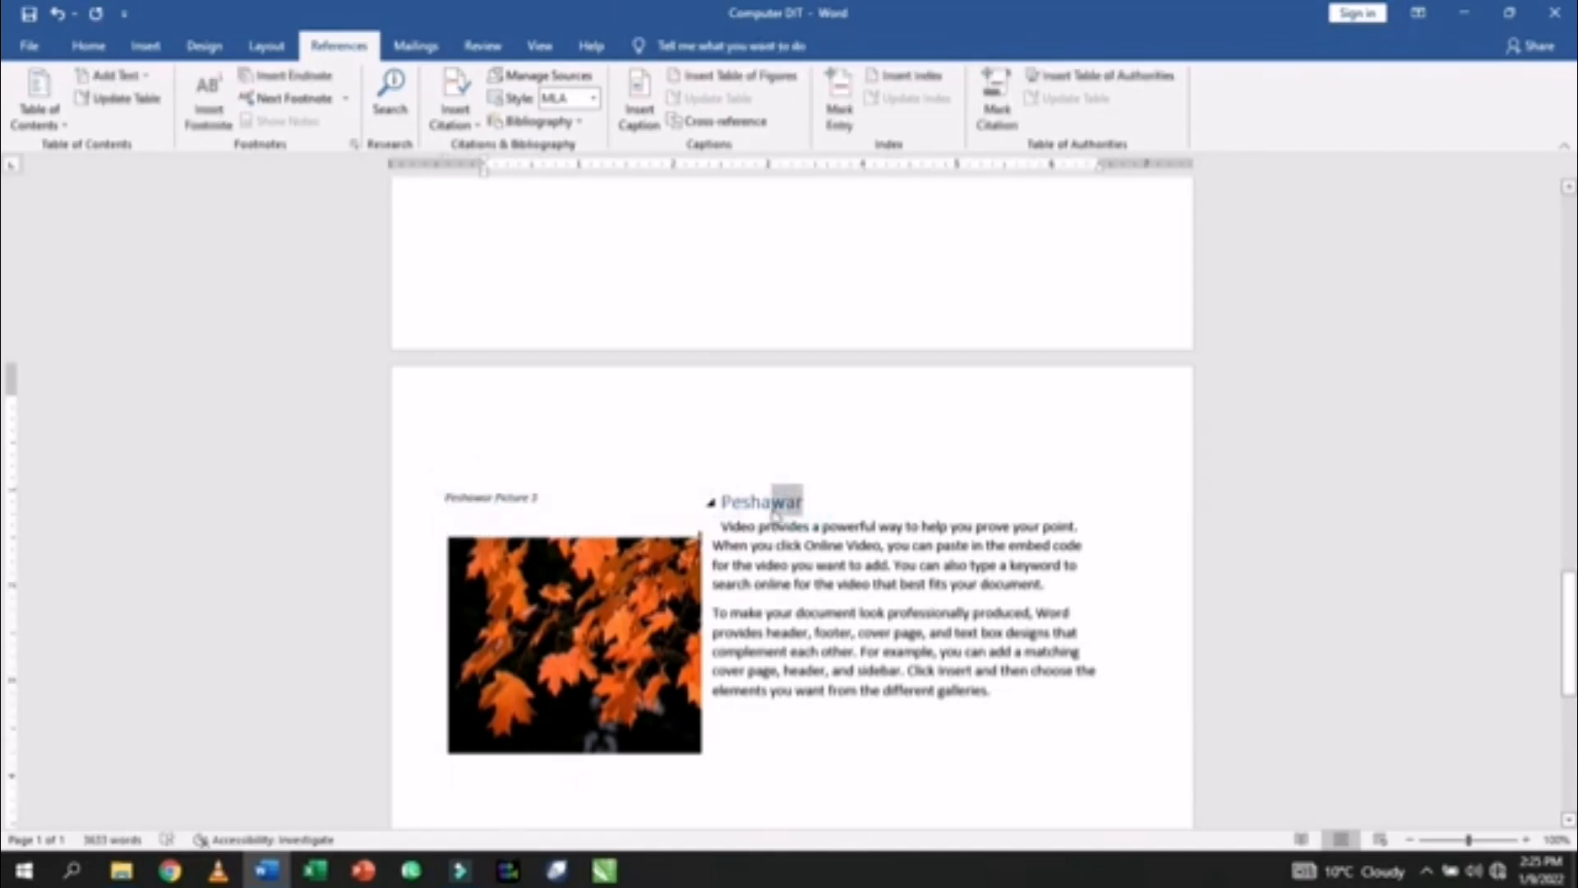
pyautogui.tripleClick(446, 498)
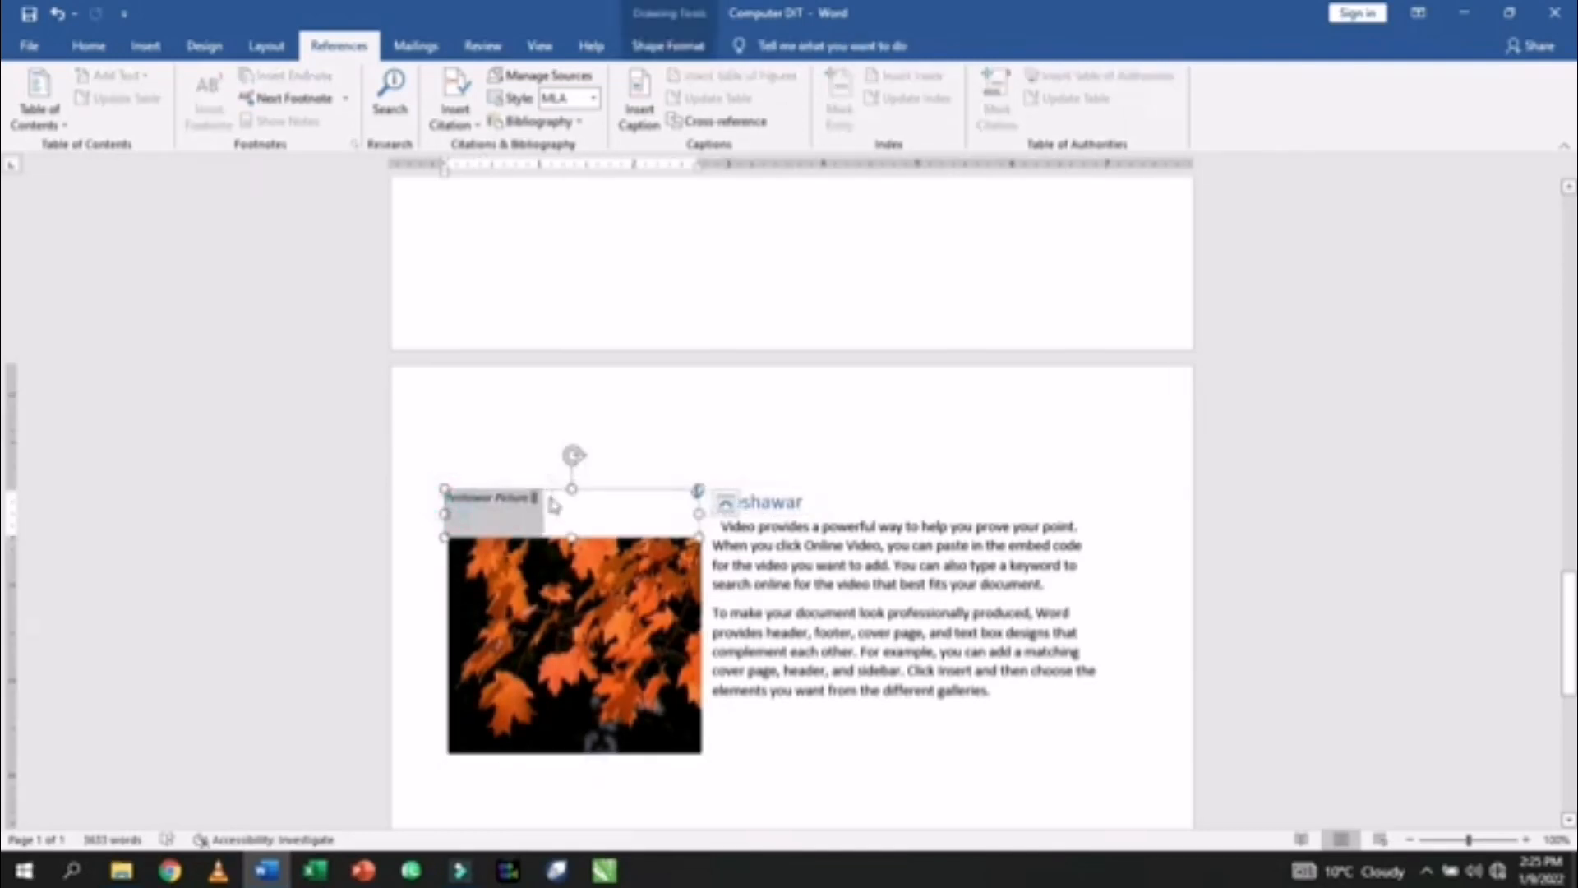
pyautogui.hotkey('ctrl', 'alt', '1')
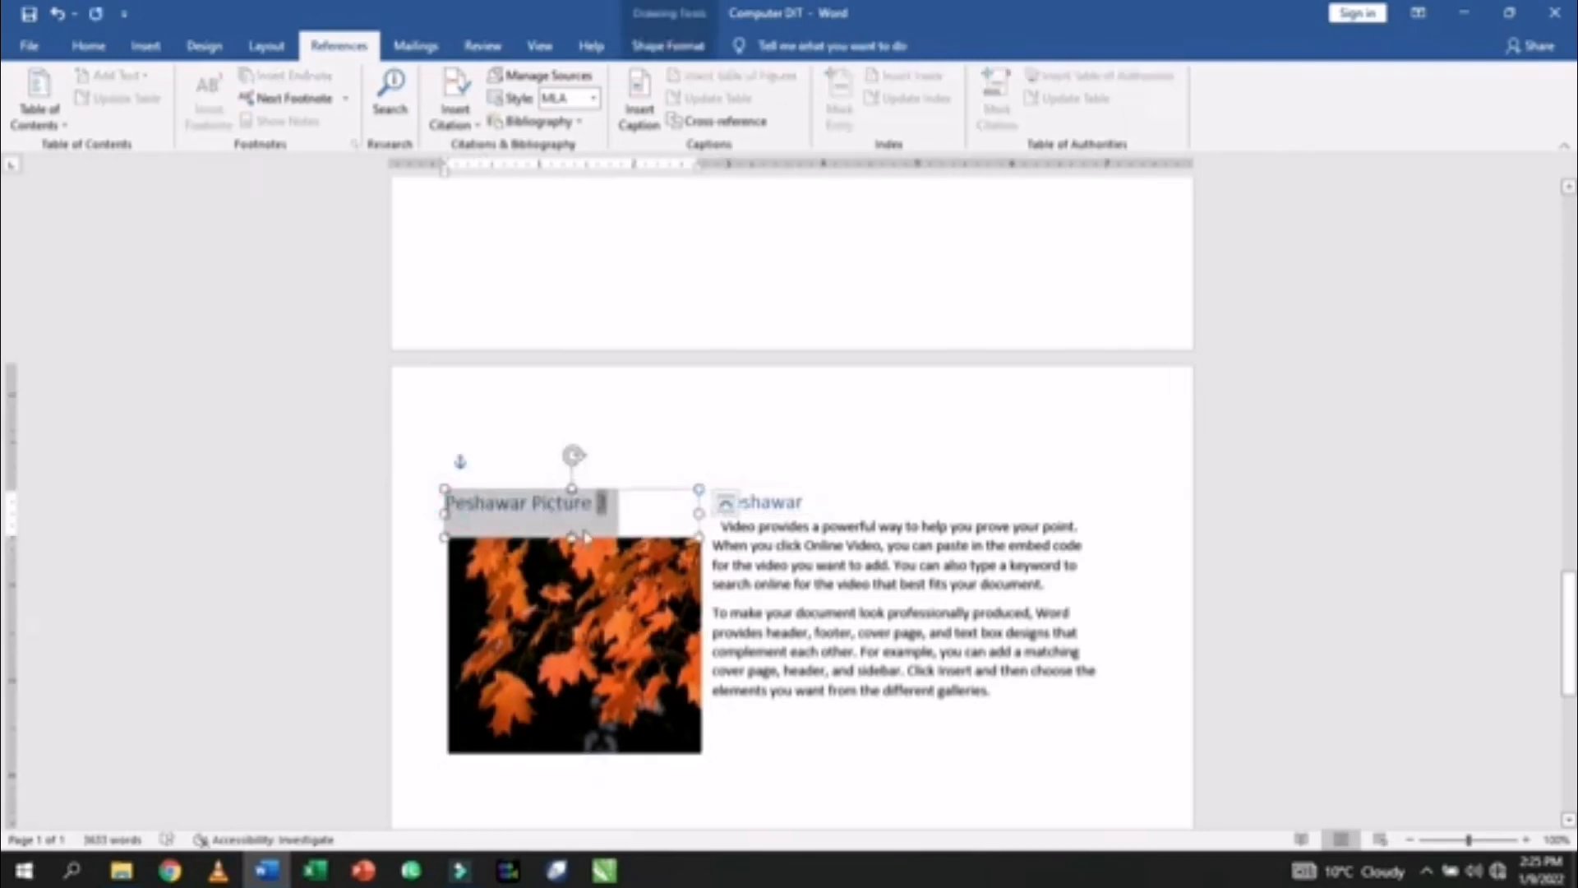
pyautogui.click(627, 482)
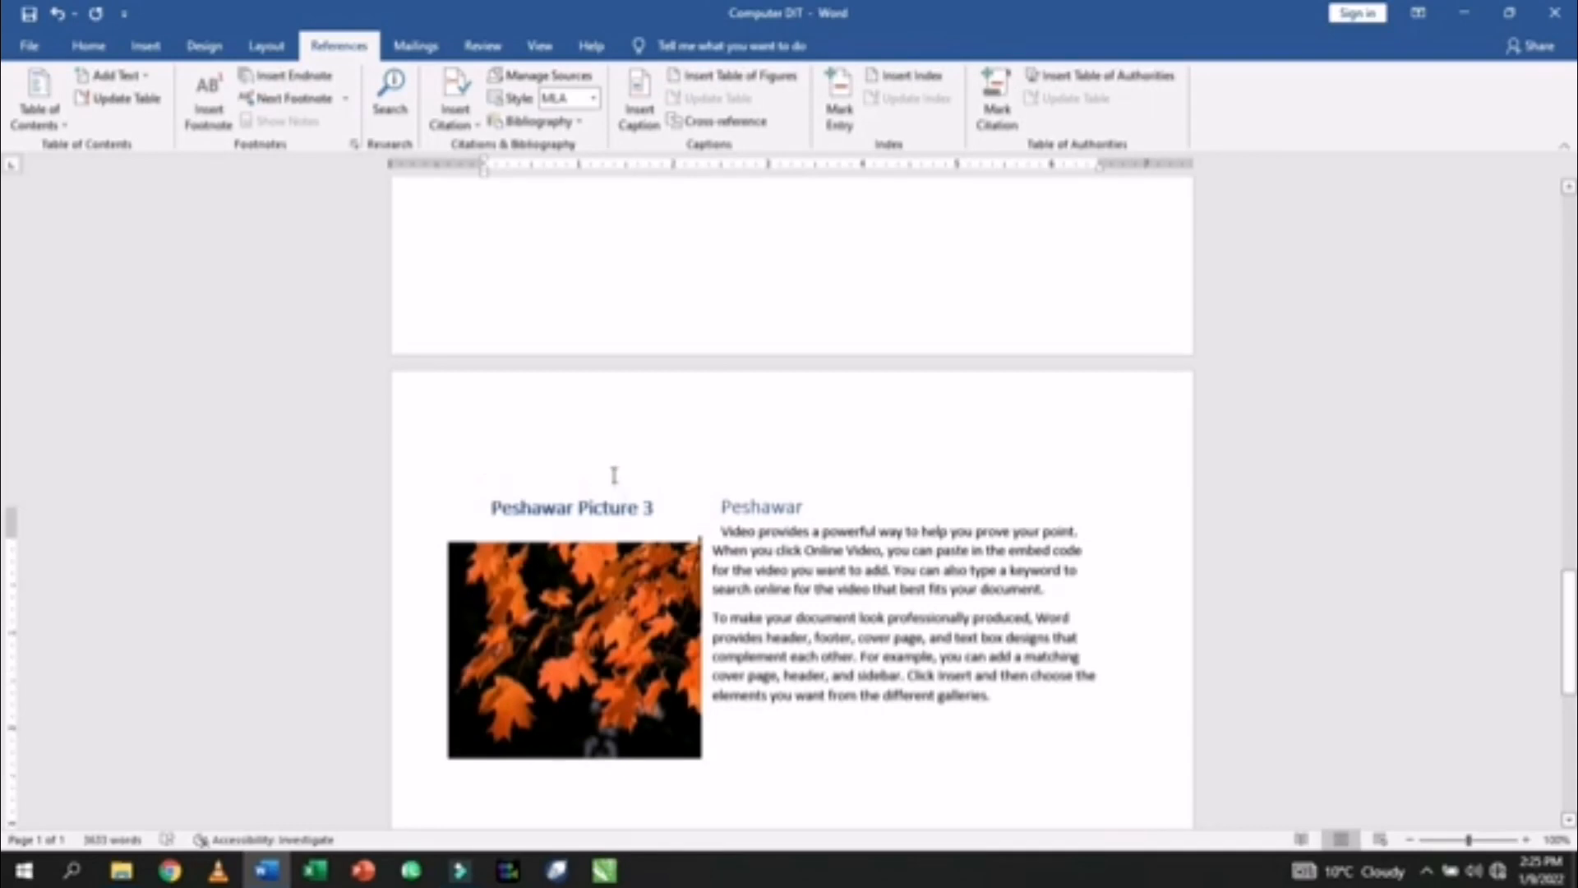
# - Apply the same blue heading style to the Lahore Picture 2 caption
pyautogui.scroll(6, 612, 477)
pyautogui.scroll(1, 611, 476)
pyautogui.moveTo(589, 266); pyautogui.dragTo(506, 270)
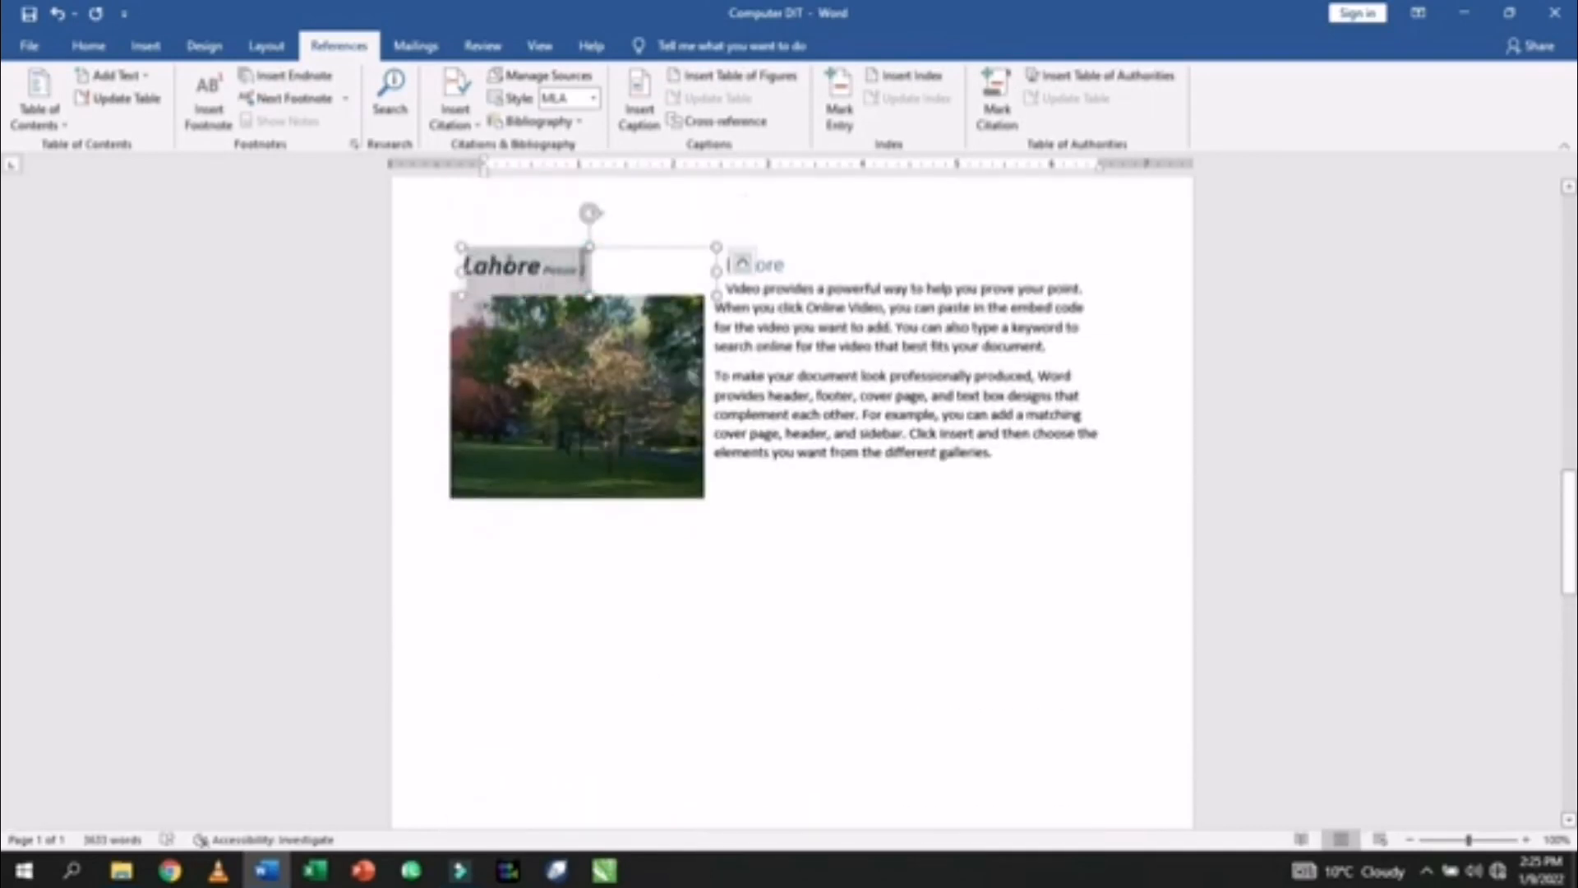
pyautogui.hotkey('ctrl', 'alt', '1')
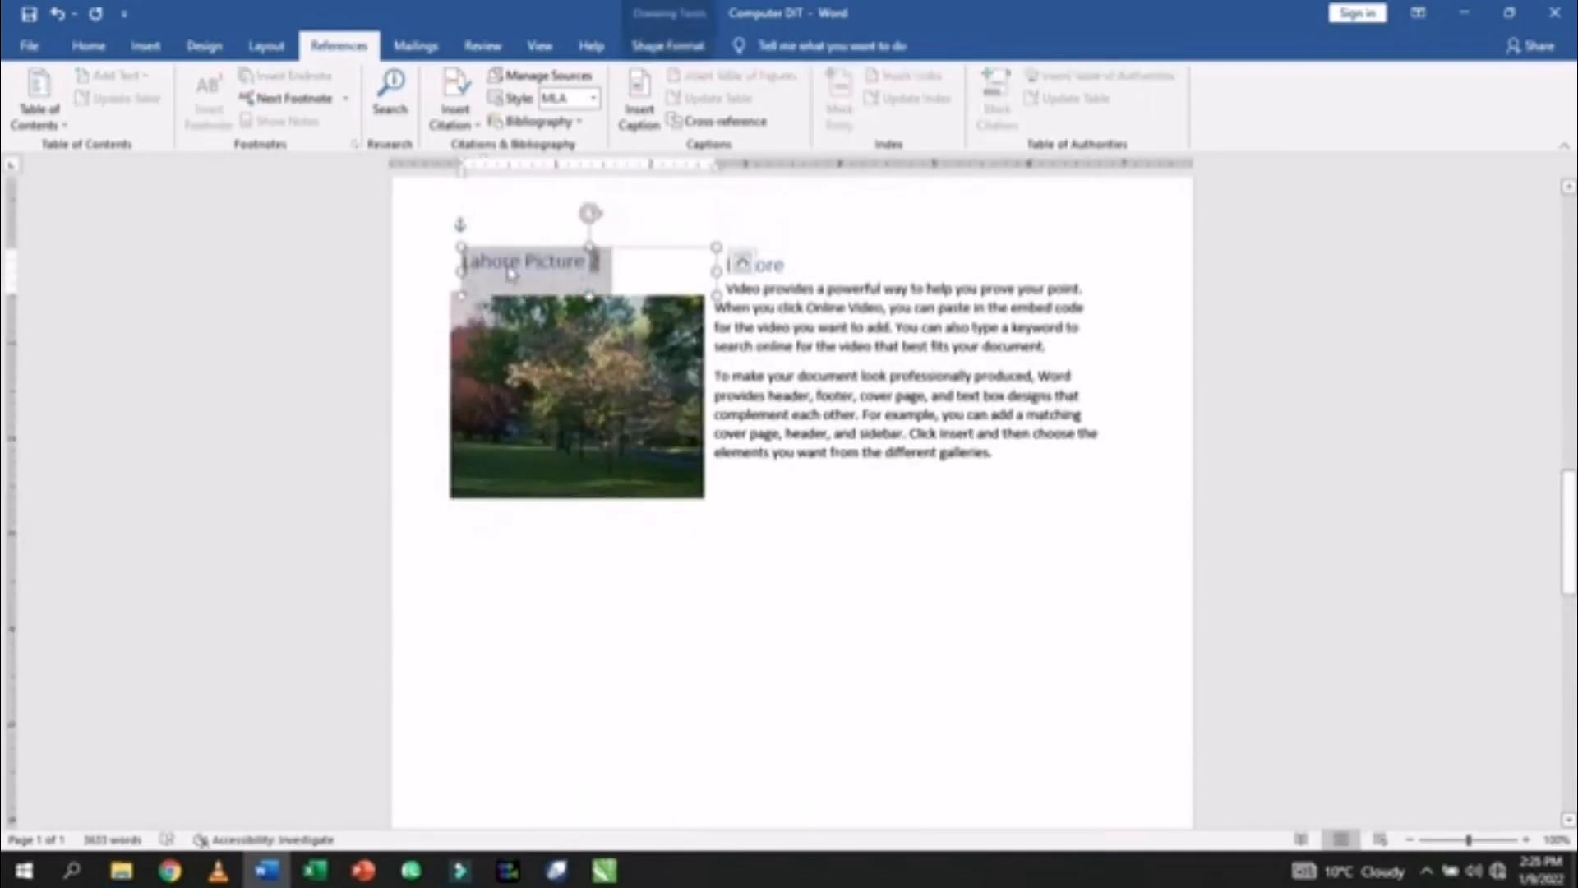
pyautogui.scroll(8, 602, 354)
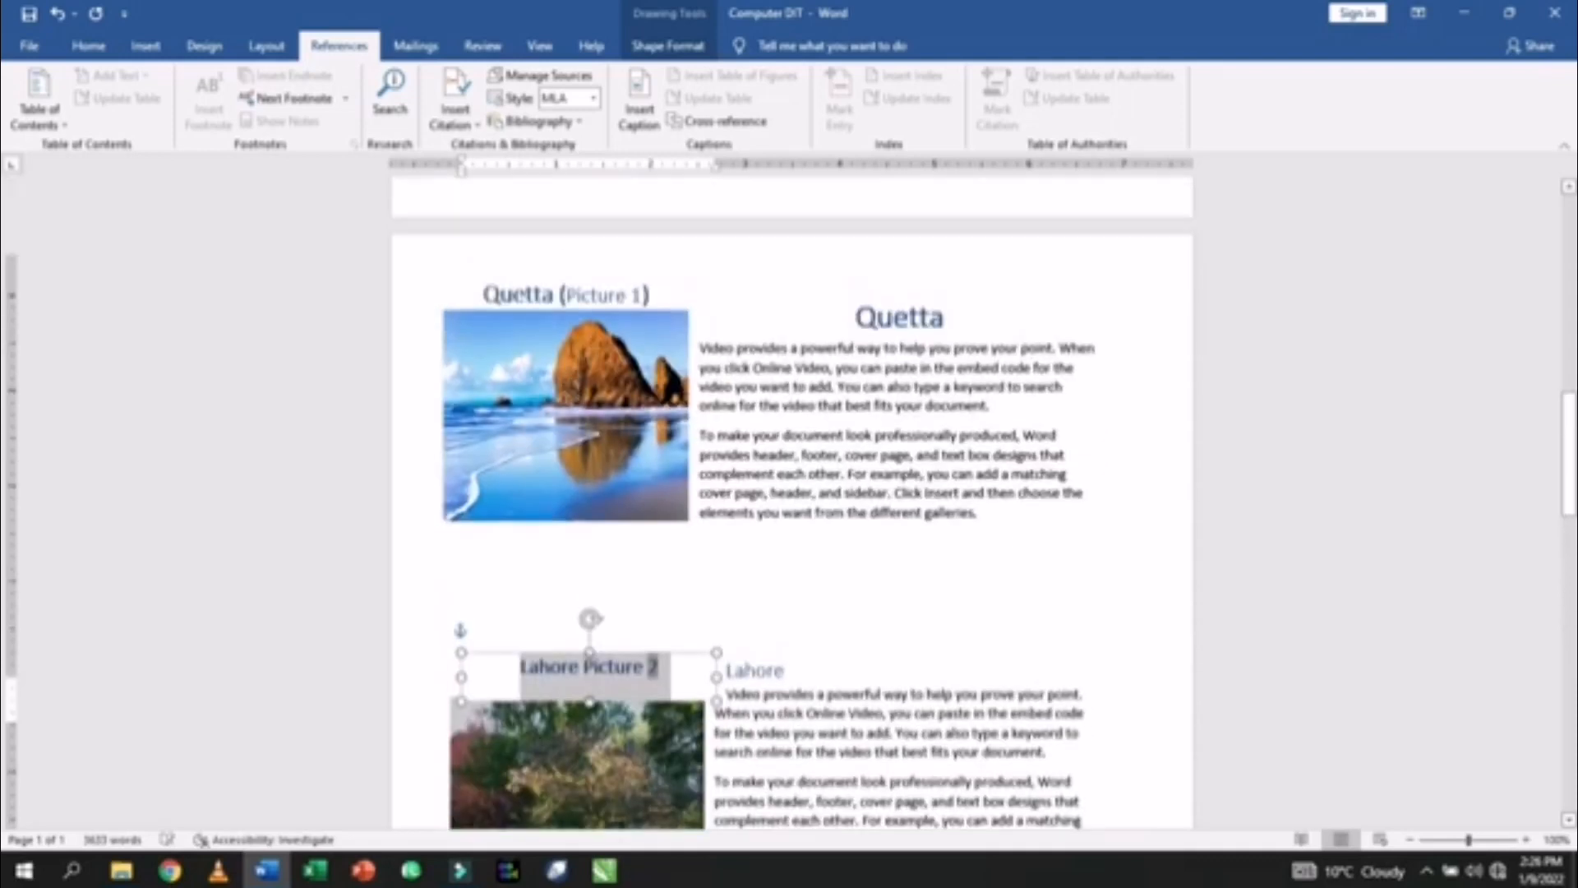
pyautogui.scroll(10, 581, 387)
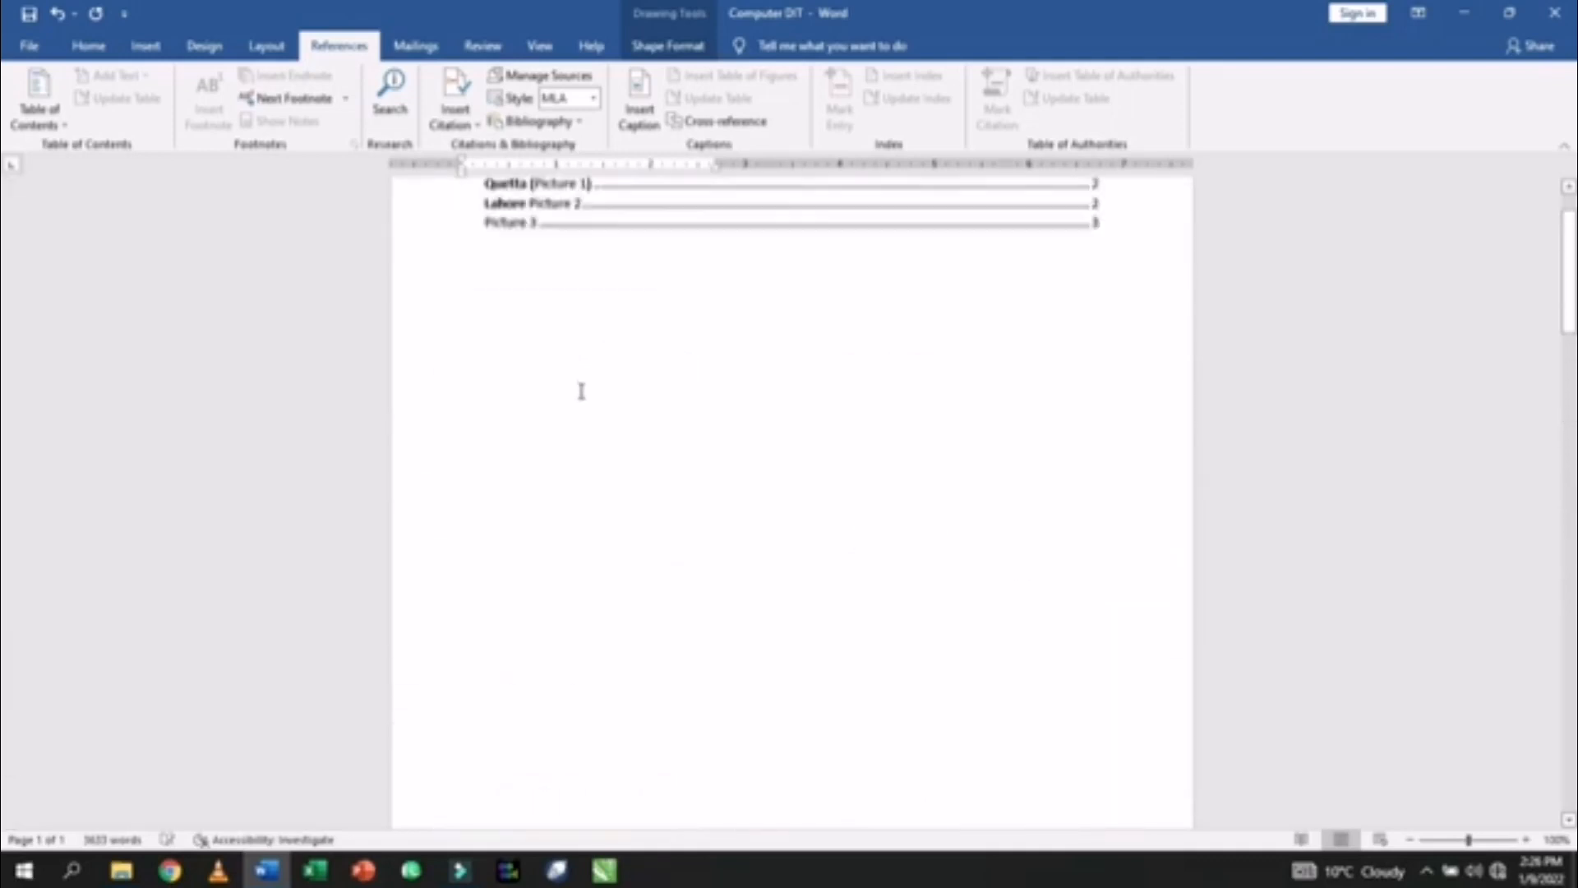
pyautogui.click(599, 462)
pyautogui.click(597, 298)
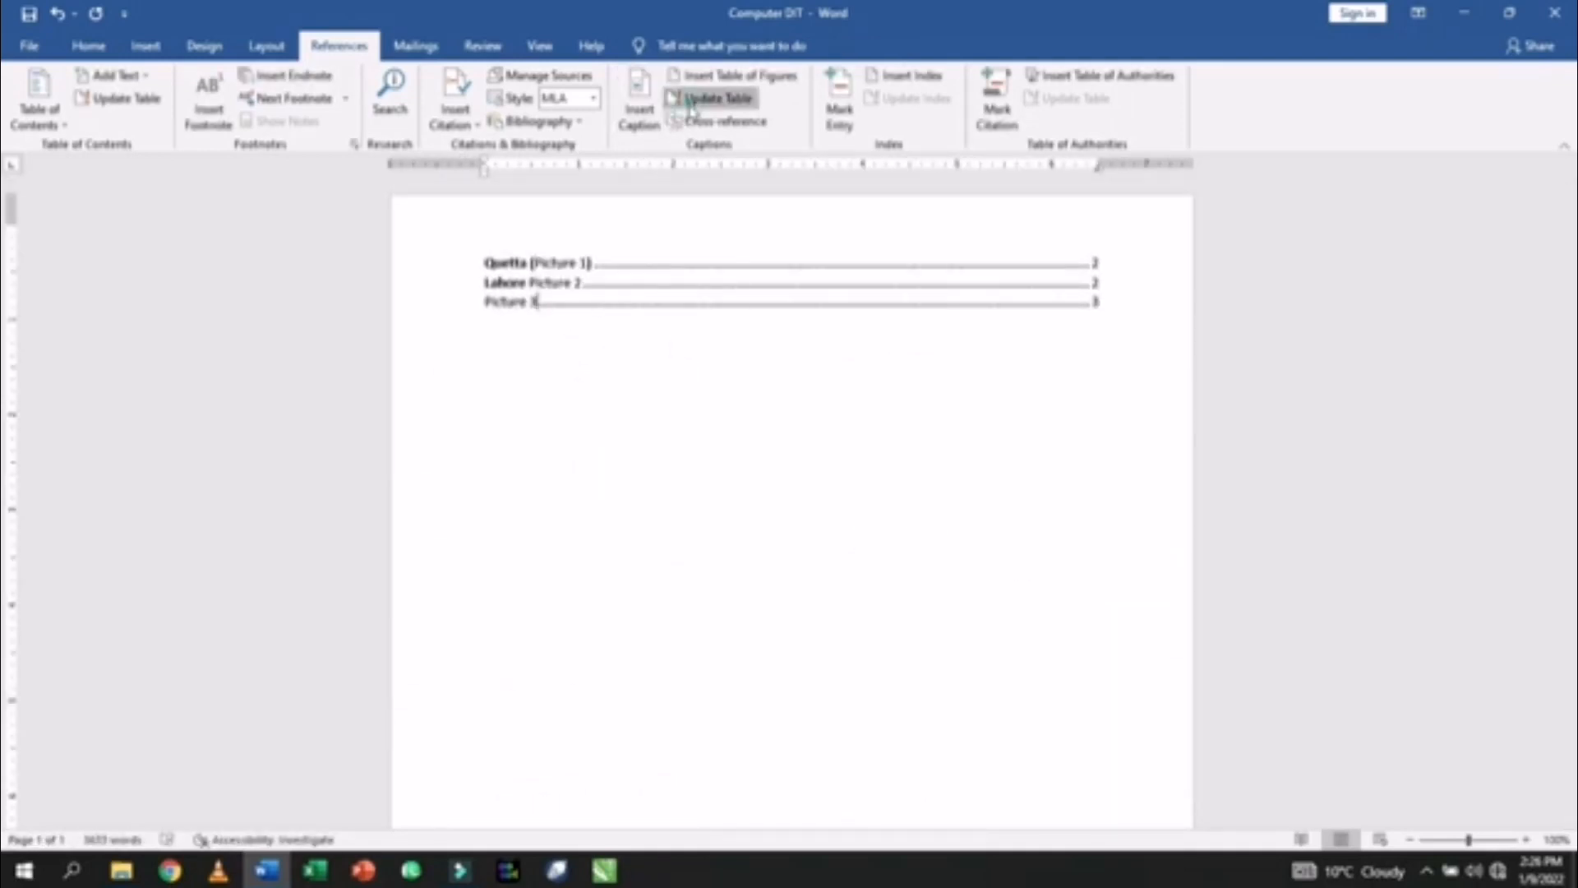
pyautogui.click(716, 98)
pyautogui.click(717, 433)
pyautogui.click(793, 457)
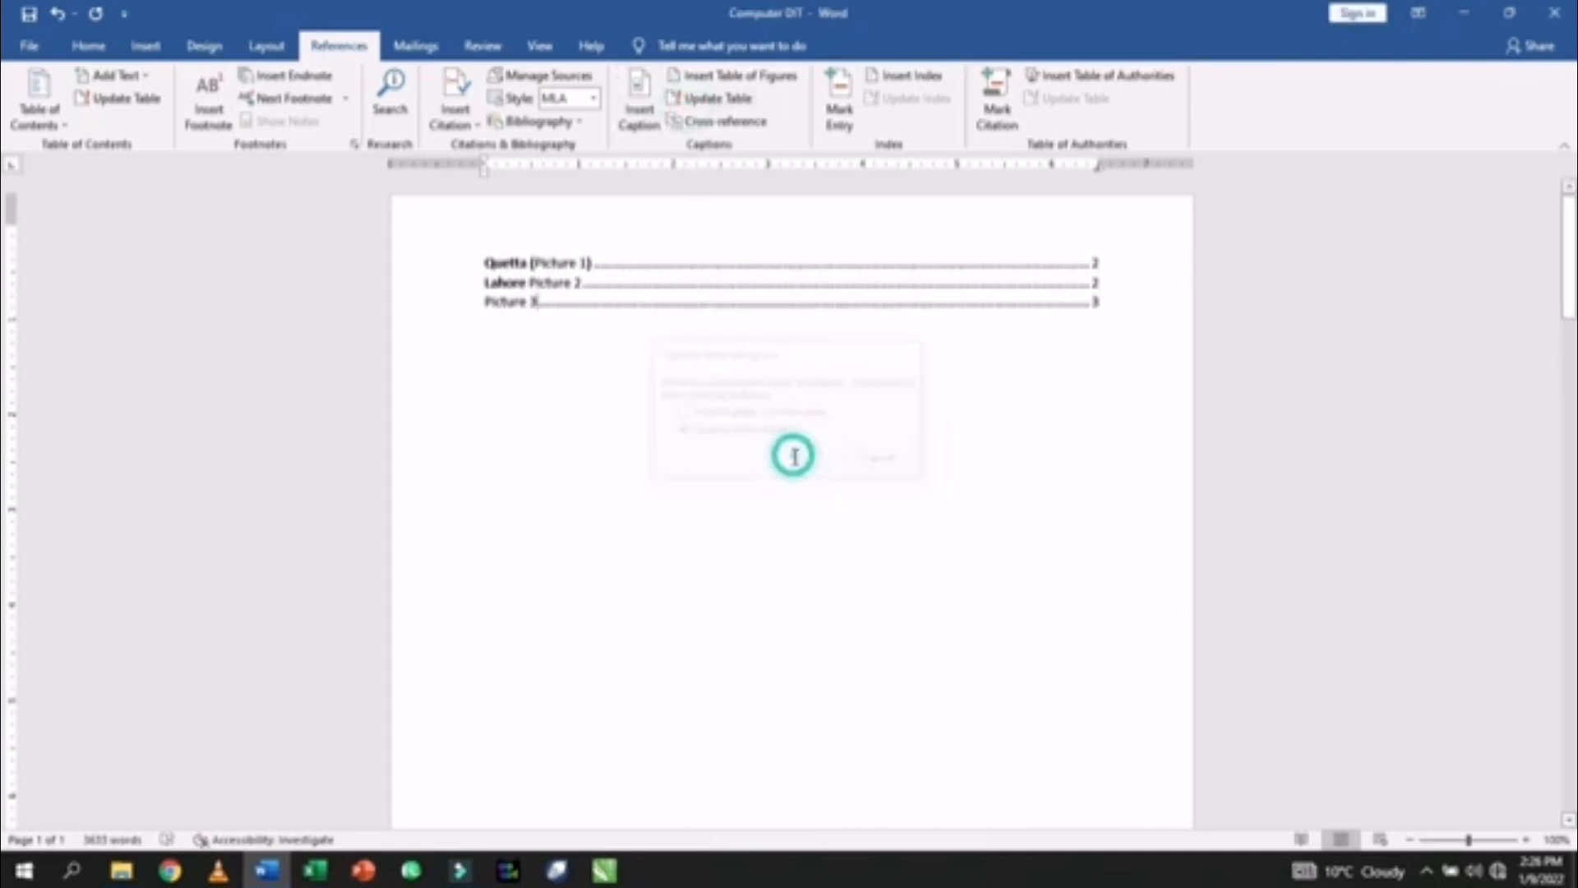
pyautogui.click(621, 355)
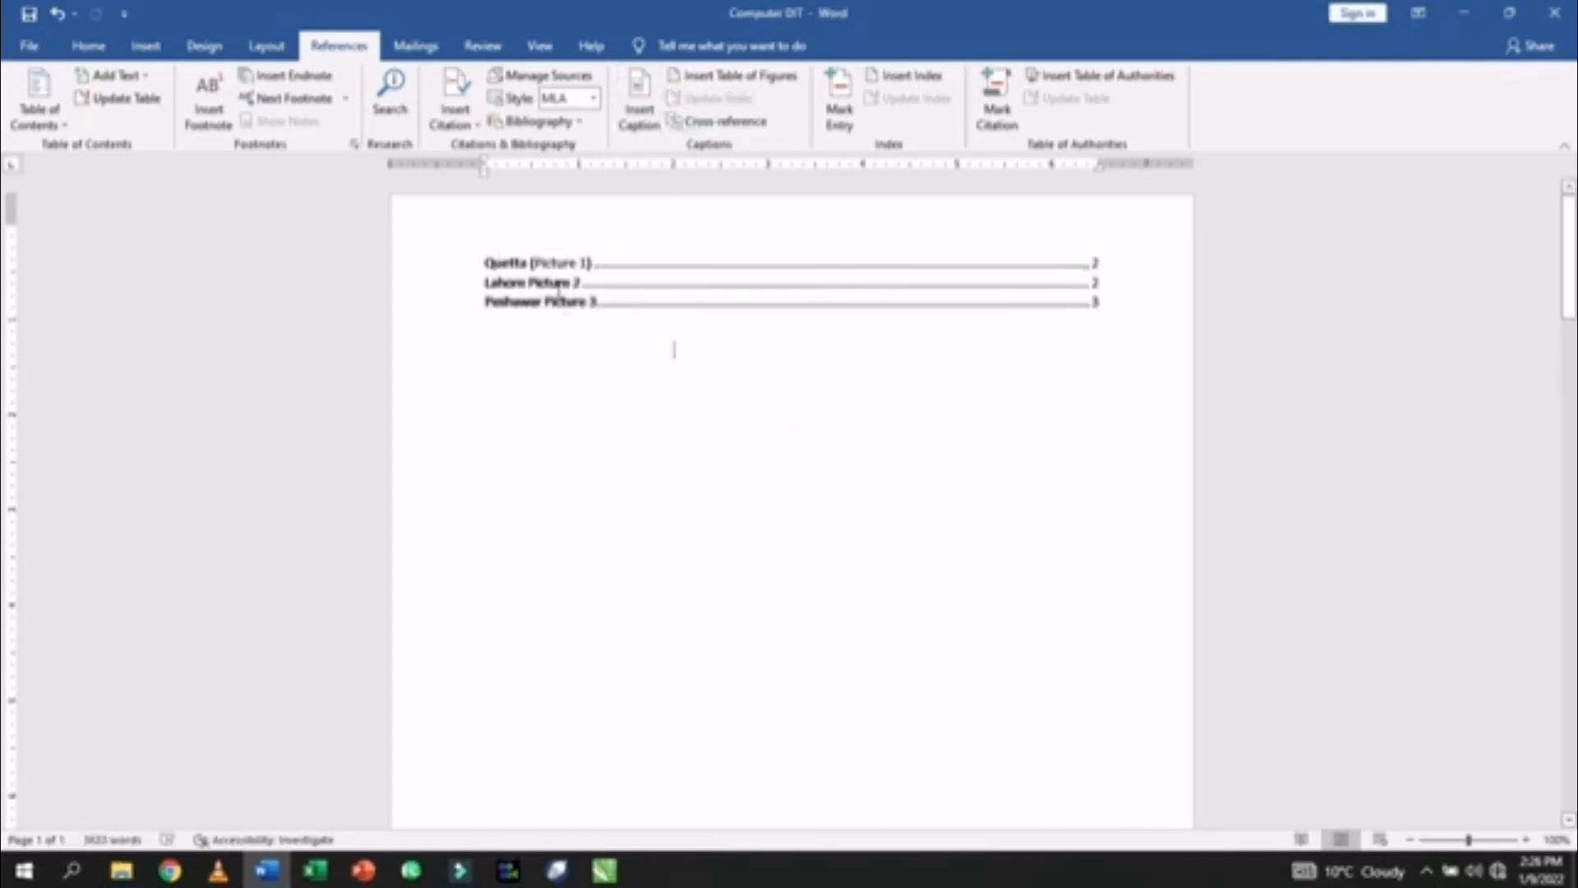
pyautogui.keyDown('ctrl'); pyautogui.click(511, 282); pyautogui.keyUp('ctrl')
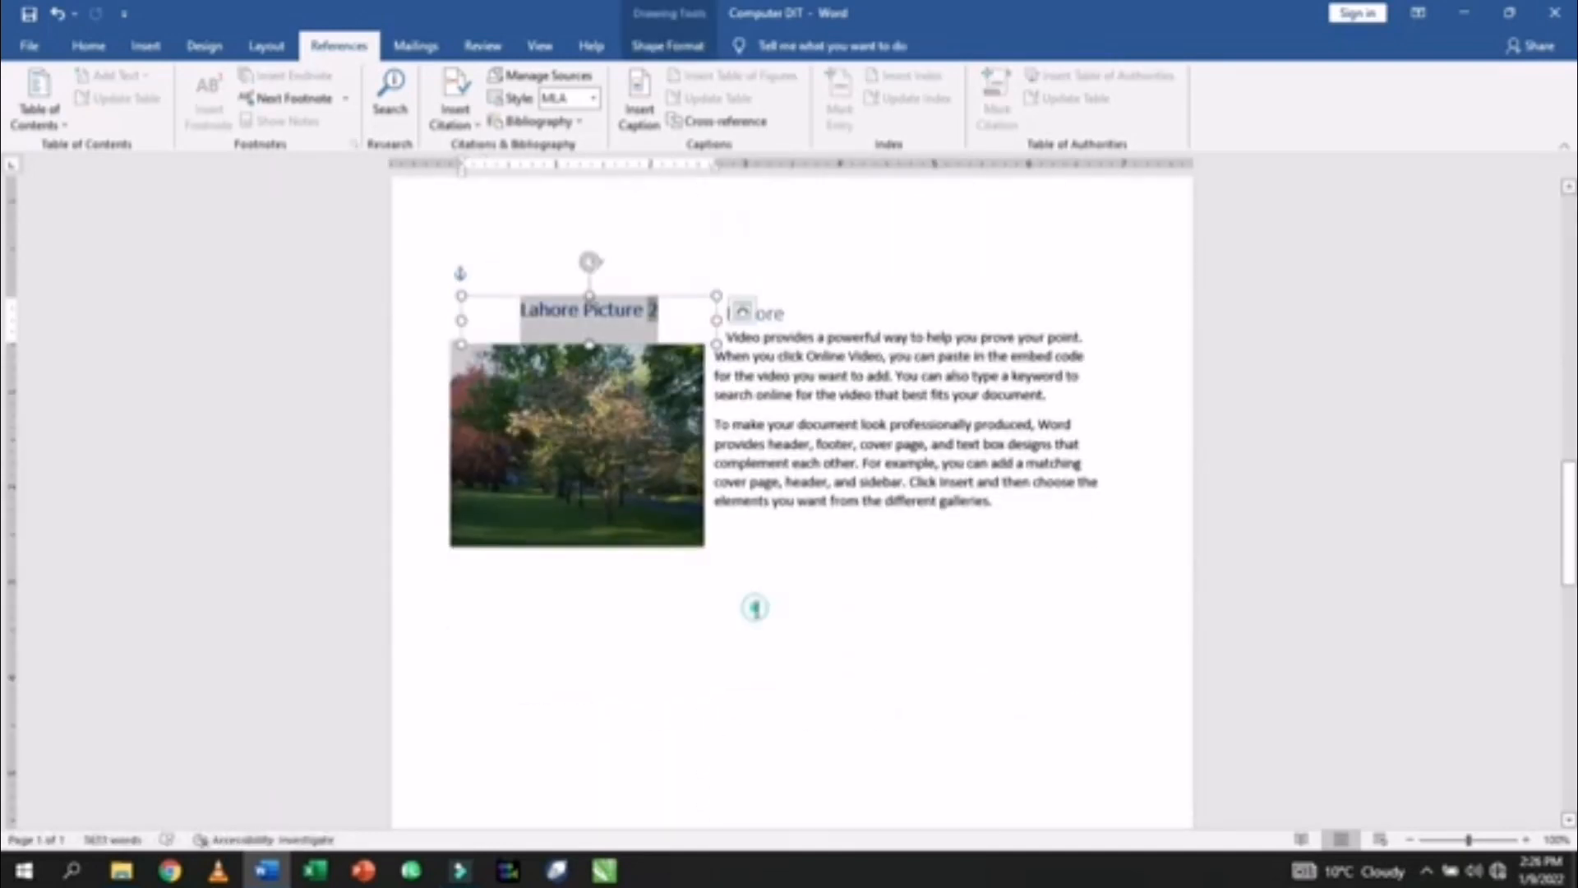
pyautogui.scroll(15, 755, 608)
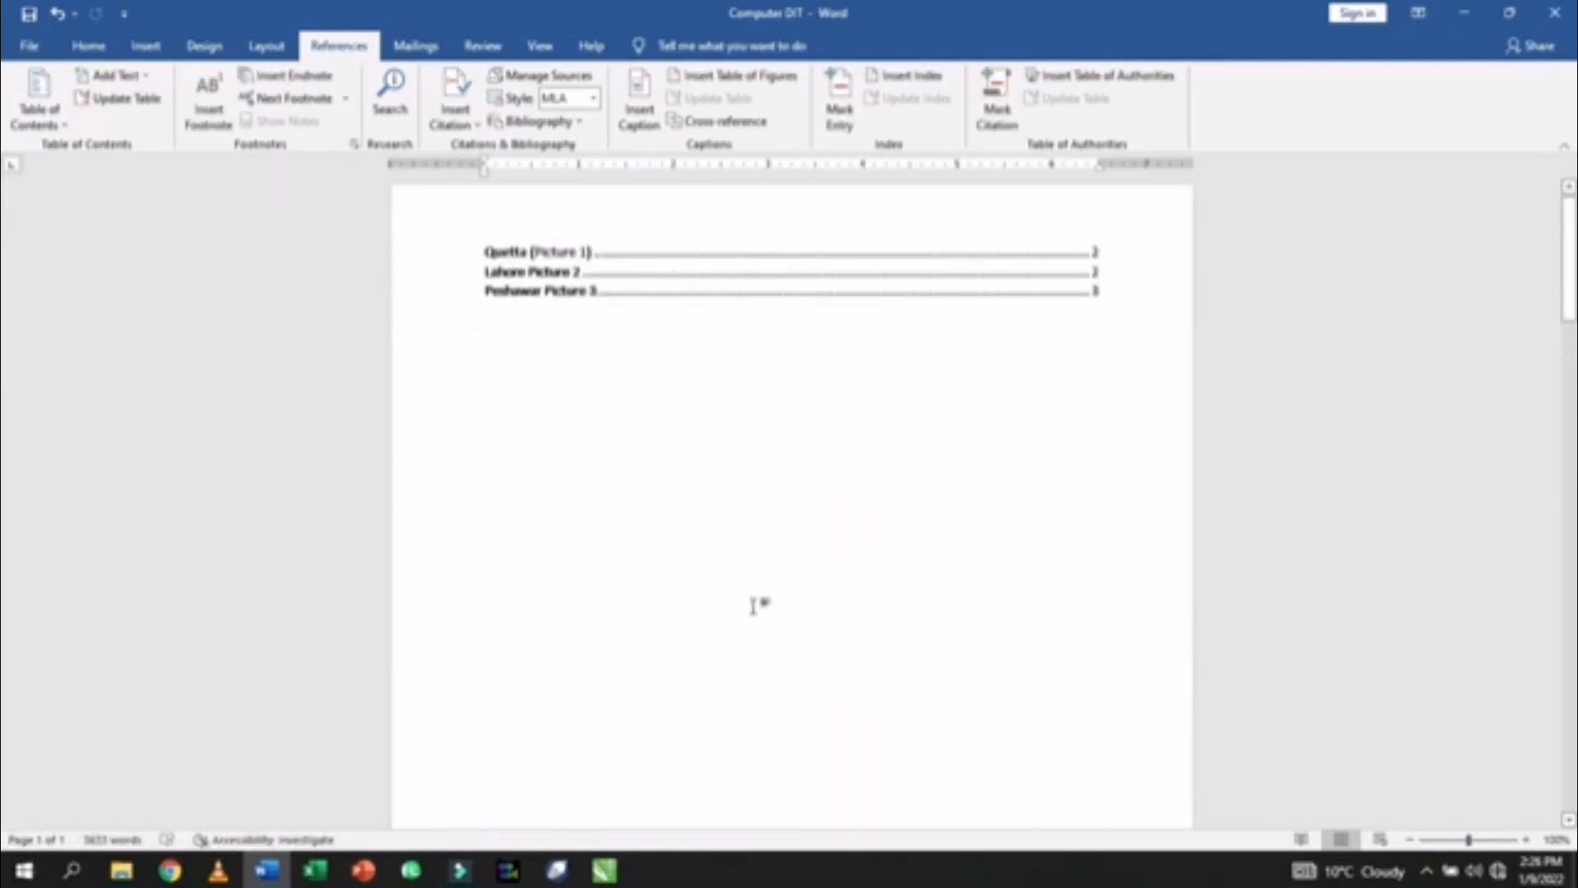
pyautogui.scroll(1, 753, 605)
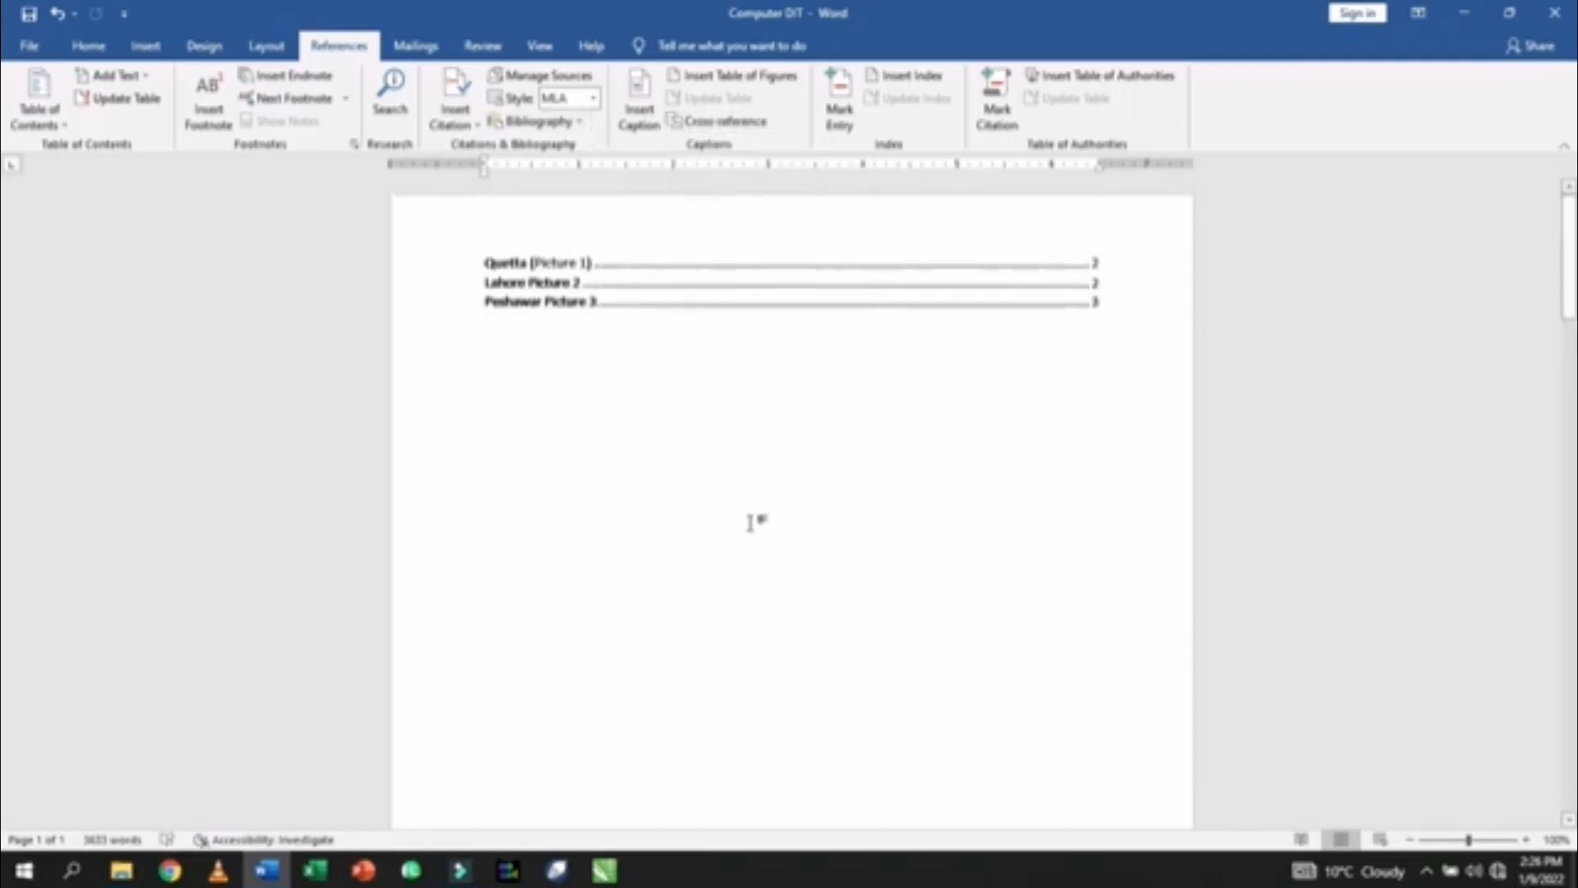
pyautogui.scroll(-6, 750, 521)
pyautogui.scroll(-5, 752, 523)
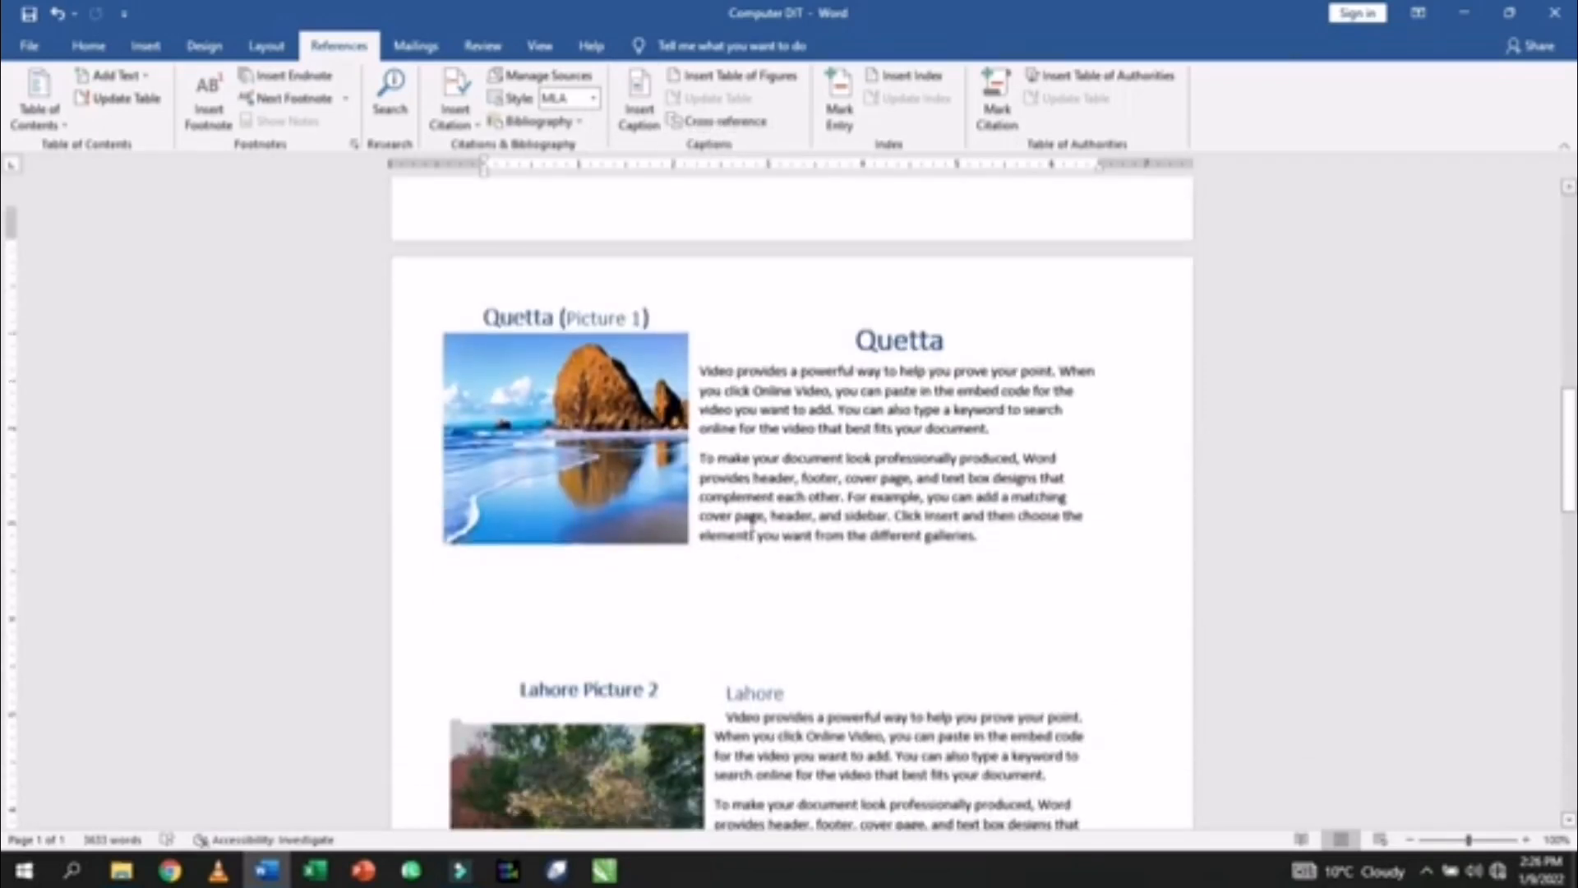
pyautogui.scroll(5, 751, 524)
pyautogui.scroll(3, 751, 521)
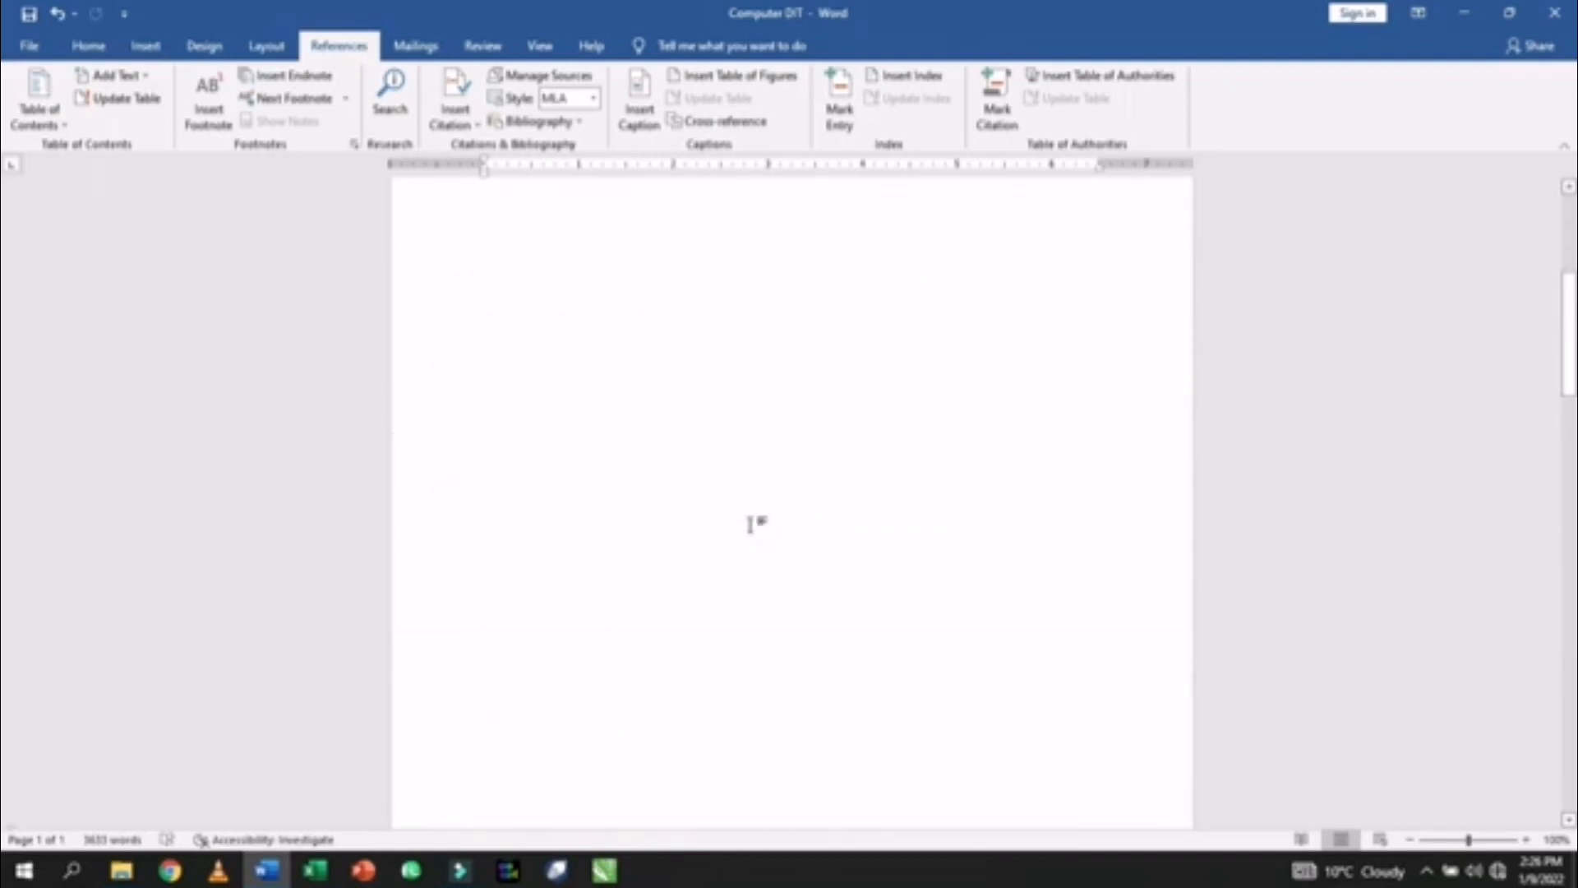
pyautogui.scroll(-6, 750, 522)
# - On a new line under the Quetta heading, insert a hyperlinked cross-reference to the Lahore heading
pyautogui.click(960, 435)
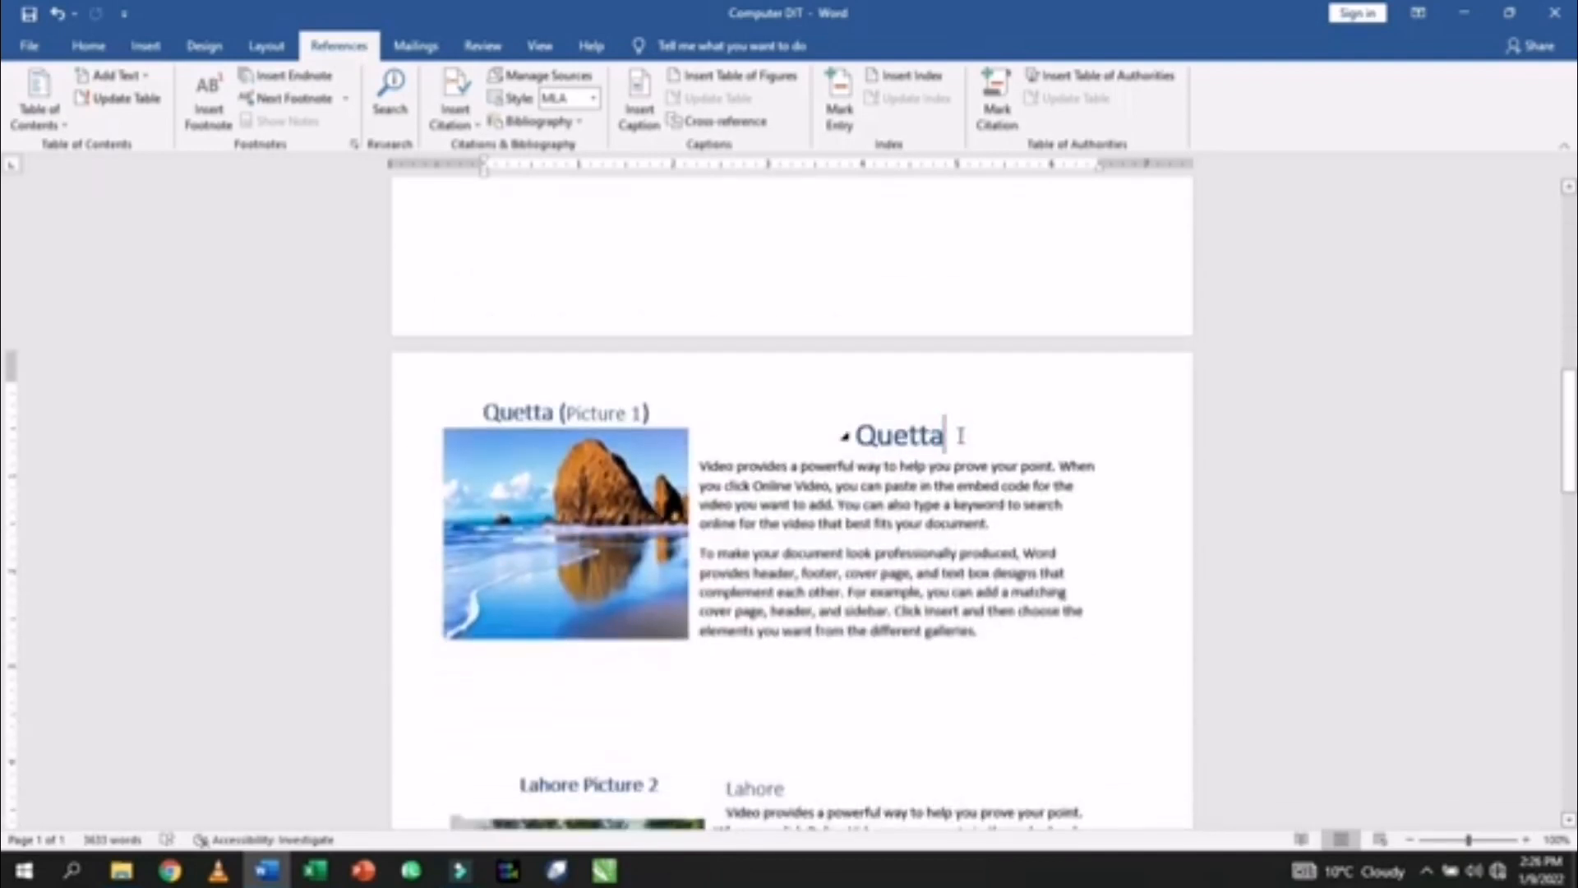
pyautogui.press('Return')
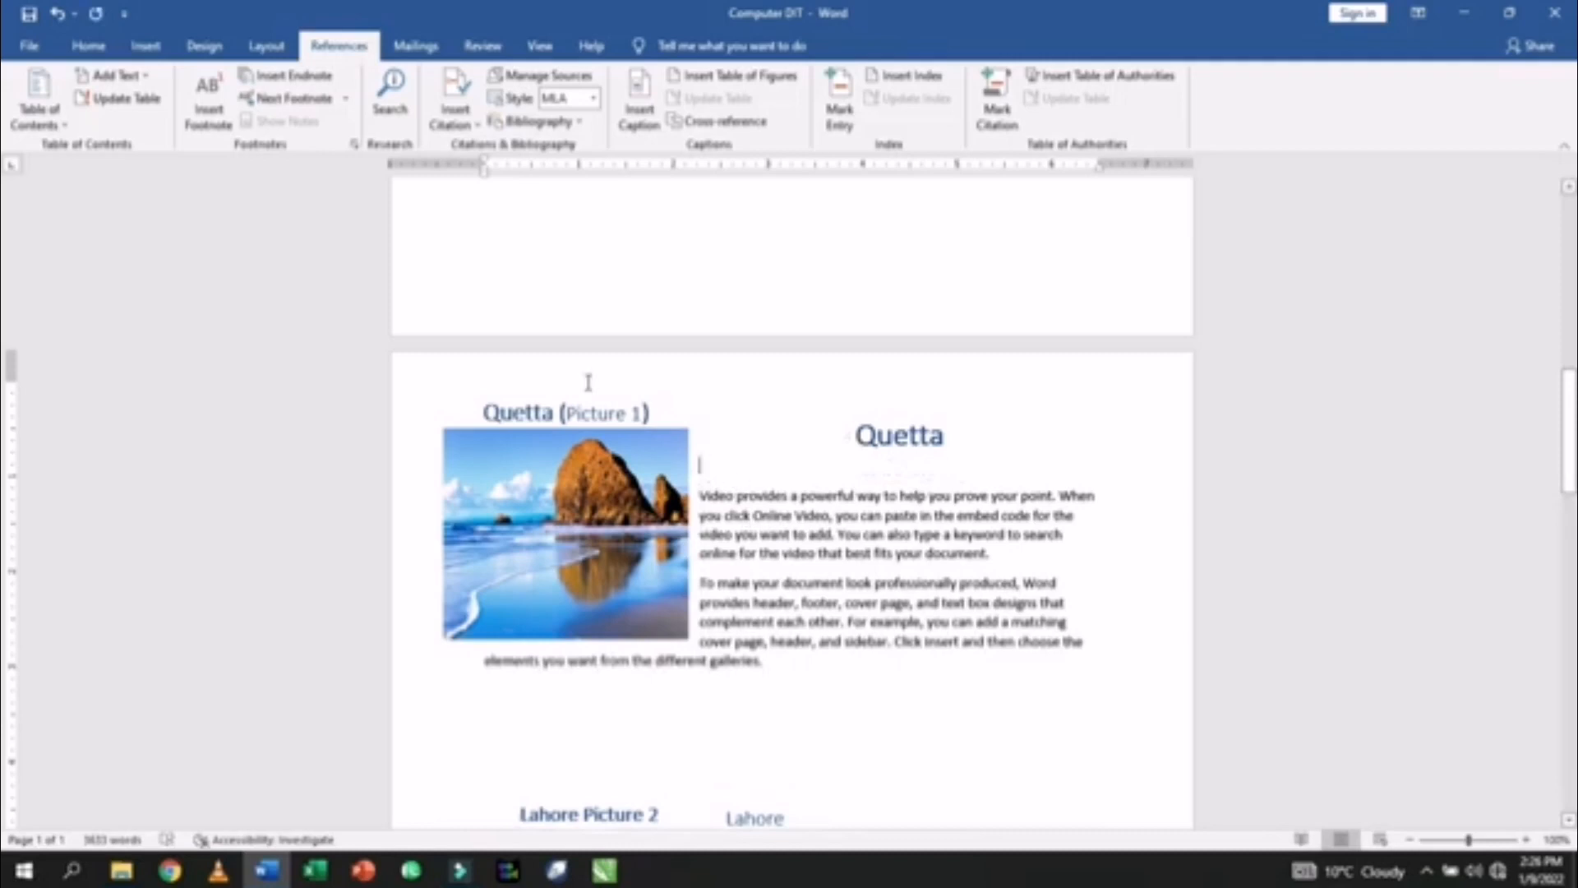
pyautogui.click(725, 122)
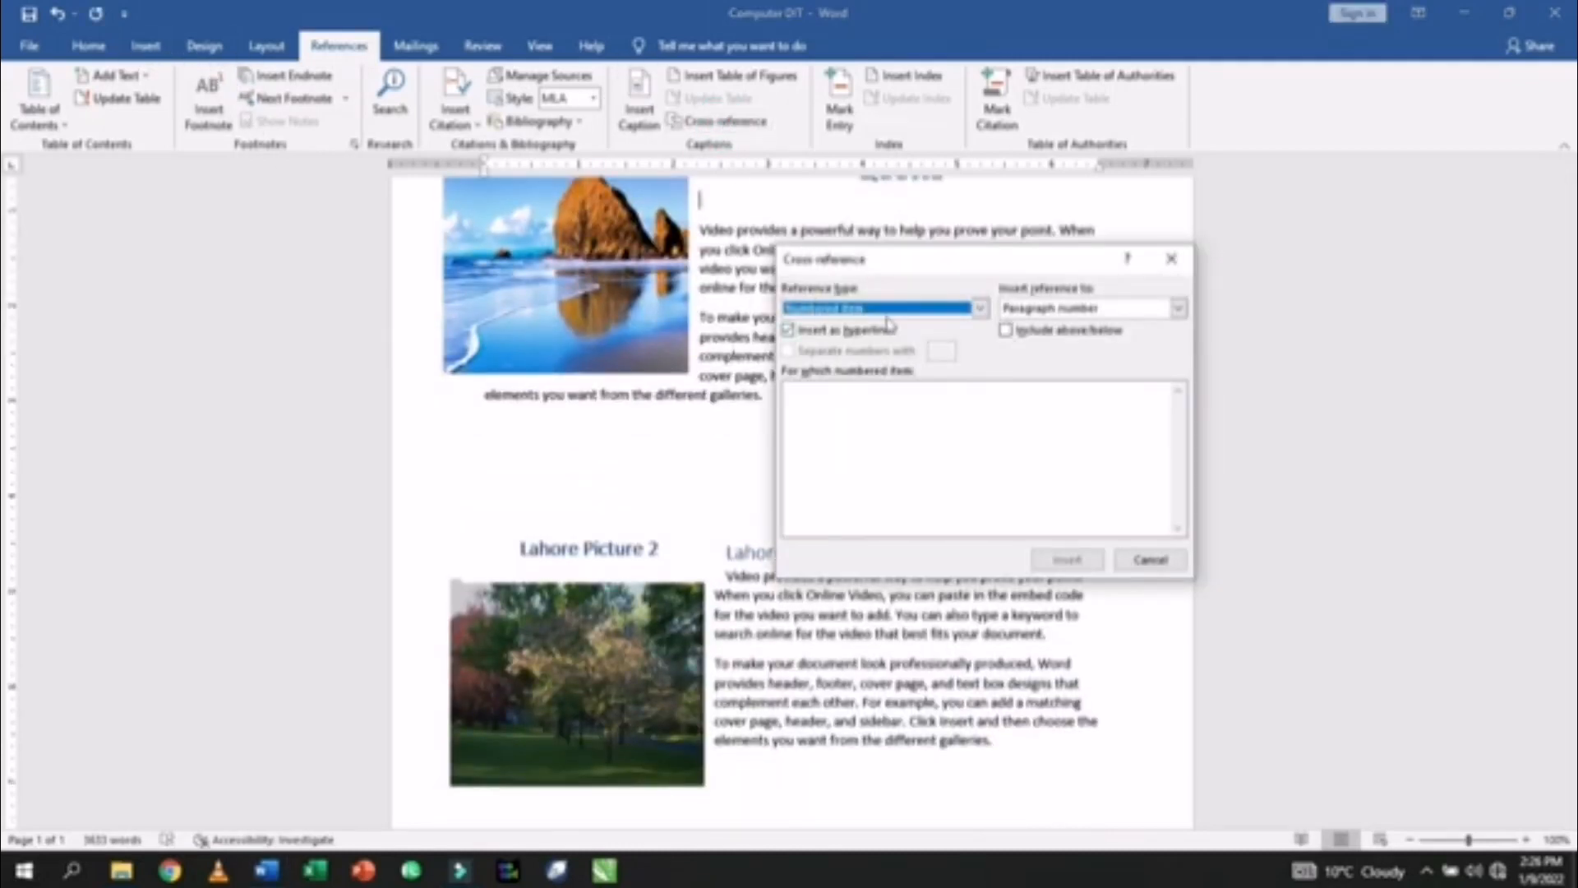
pyautogui.click(902, 309)
pyautogui.click(822, 340)
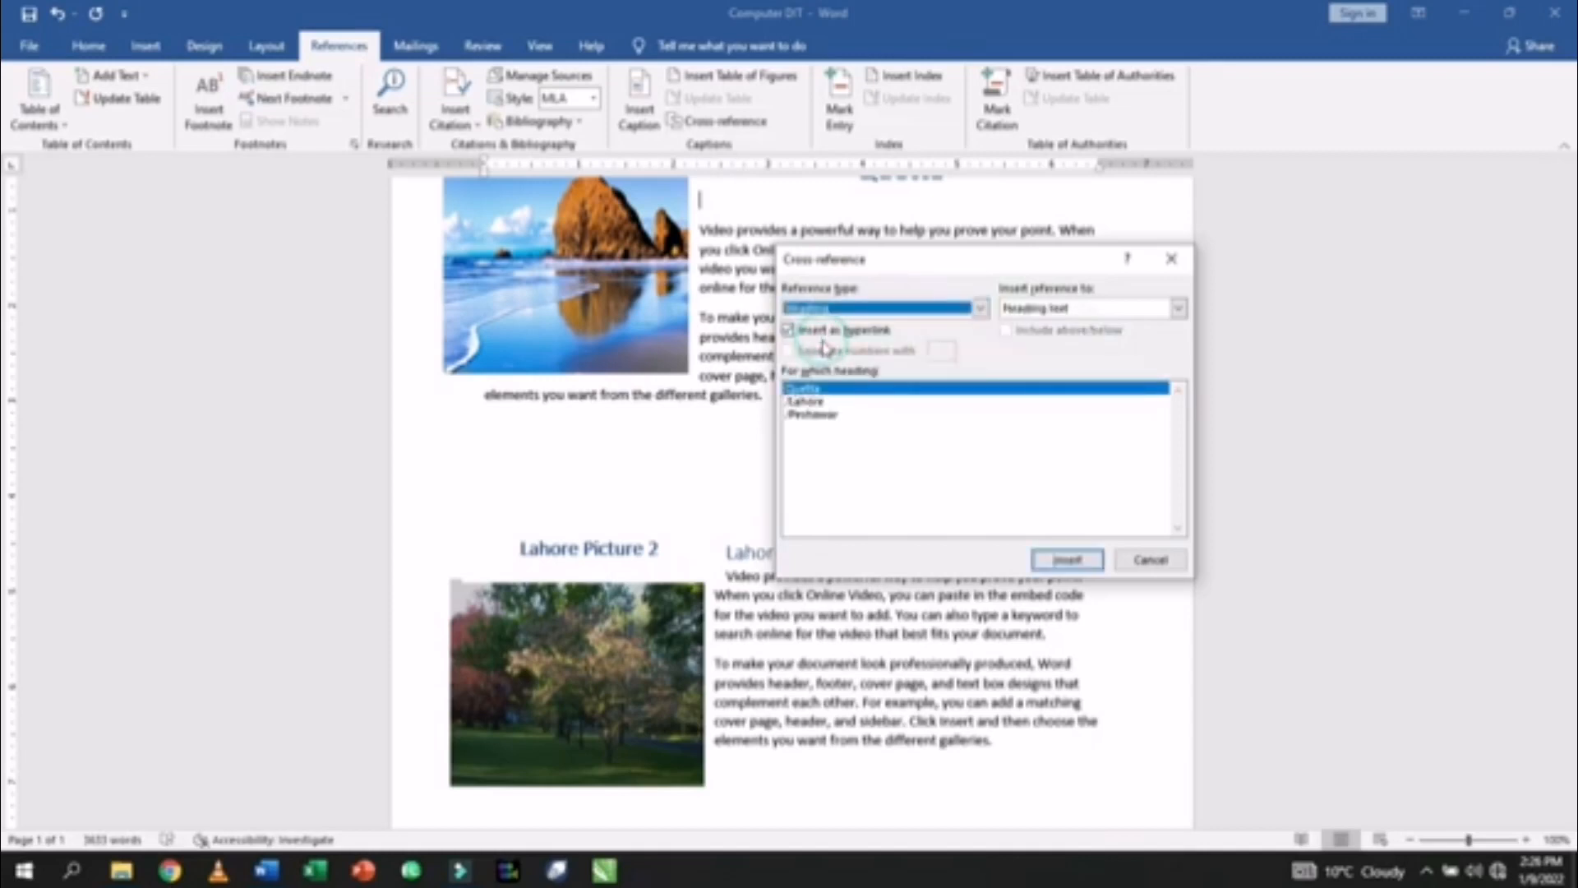
pyautogui.click(1569, 183)
pyautogui.click(1570, 183)
pyautogui.click(1569, 183)
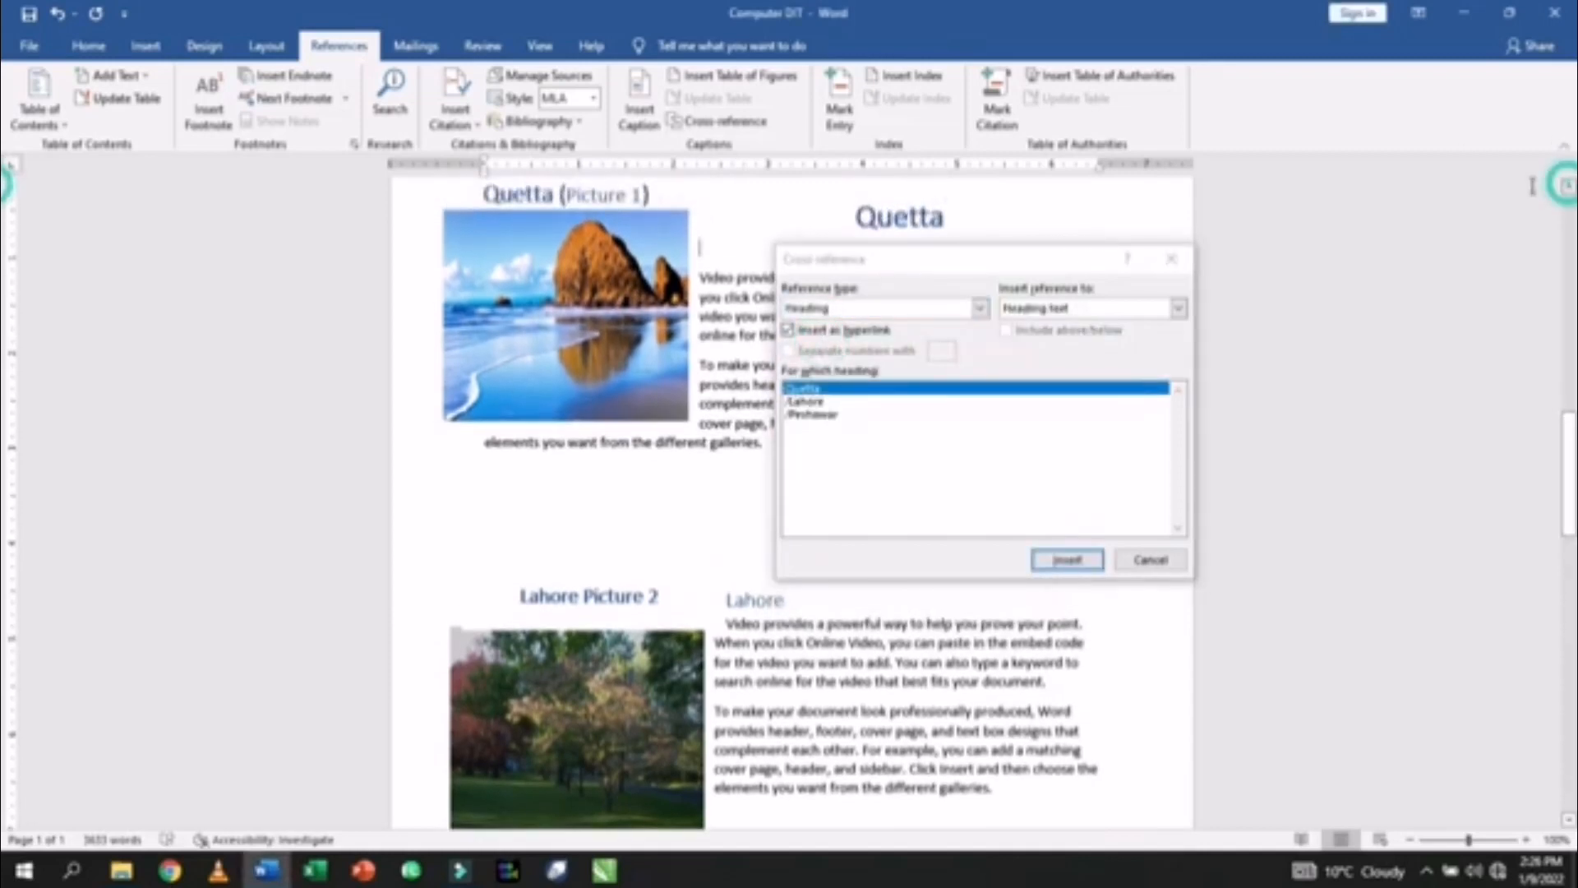
pyautogui.click(806, 401)
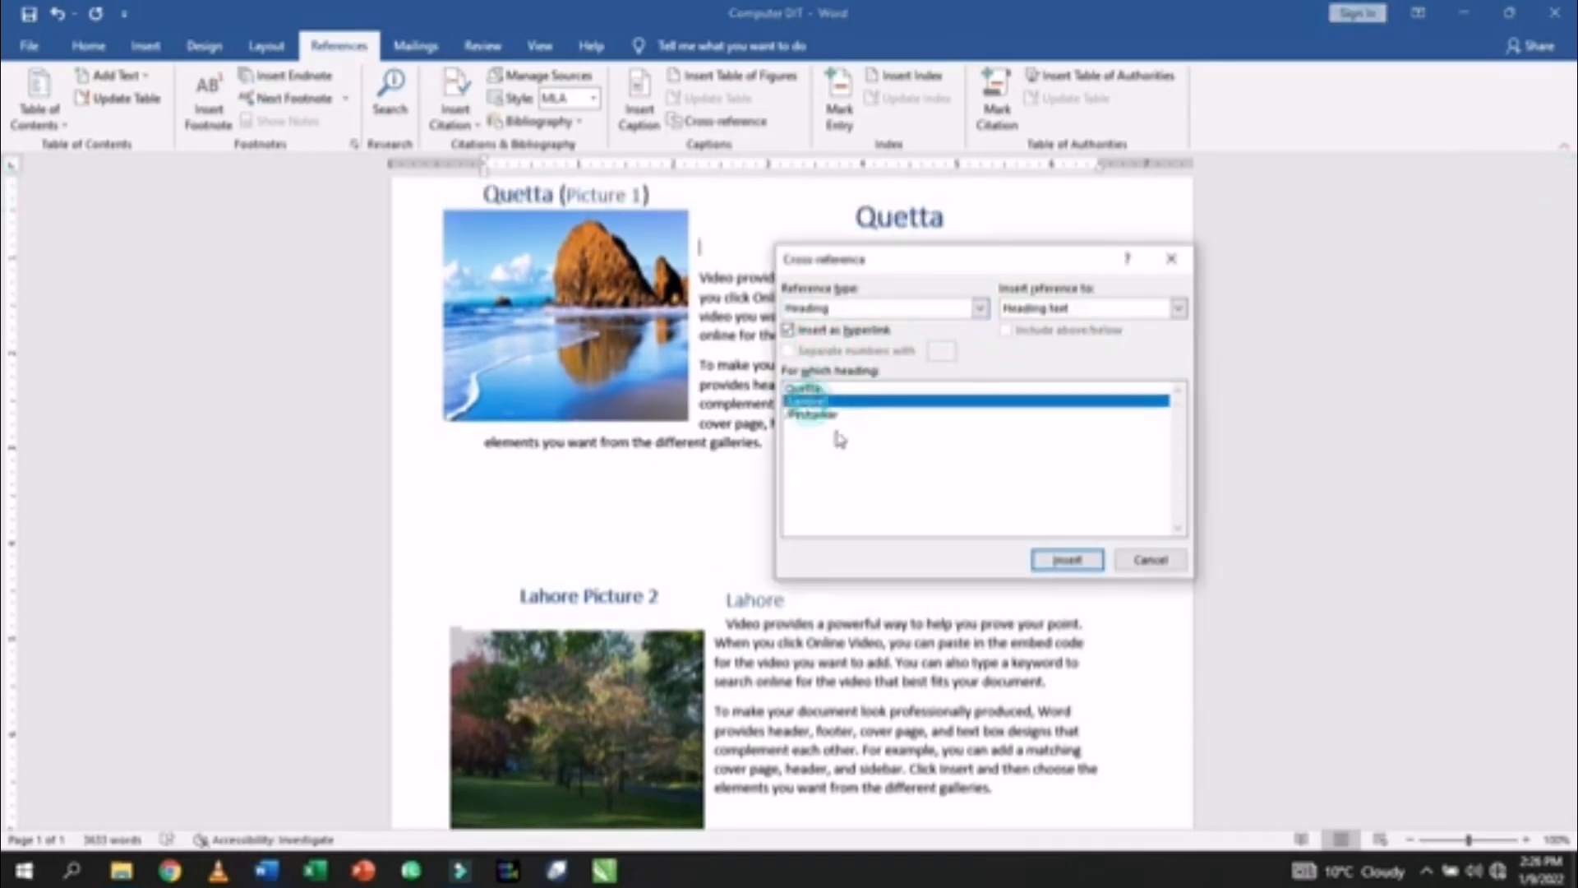
pyautogui.click(1067, 560)
# - Add a second hyperlinked cross-reference, to the Peshawar heading, on the next line
pyautogui.click(744, 201)
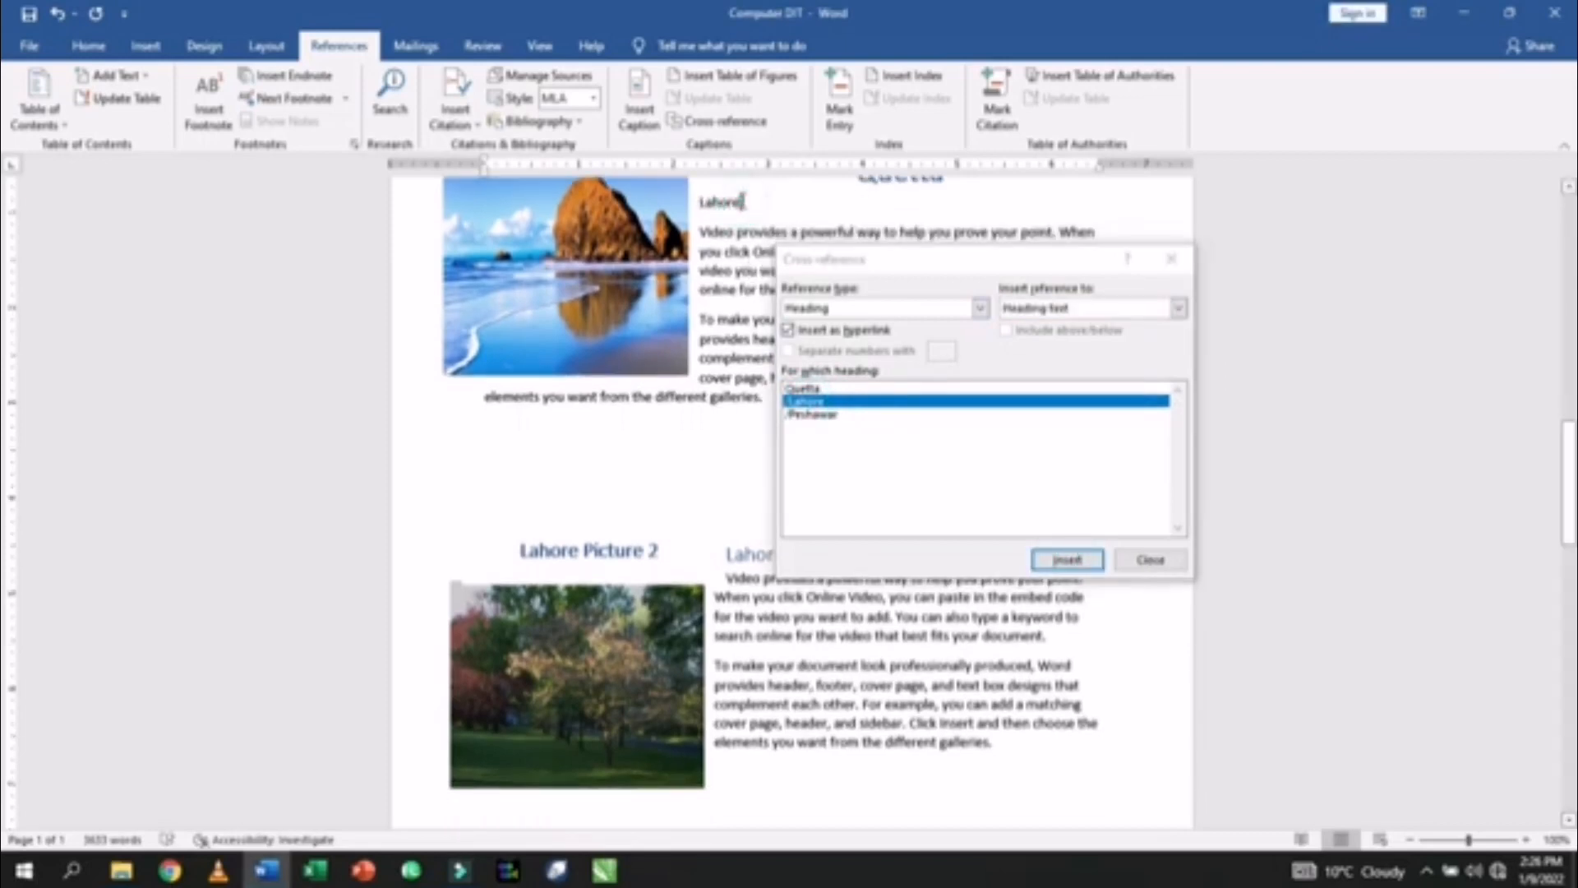
pyautogui.press('Return')
pyautogui.click(853, 416)
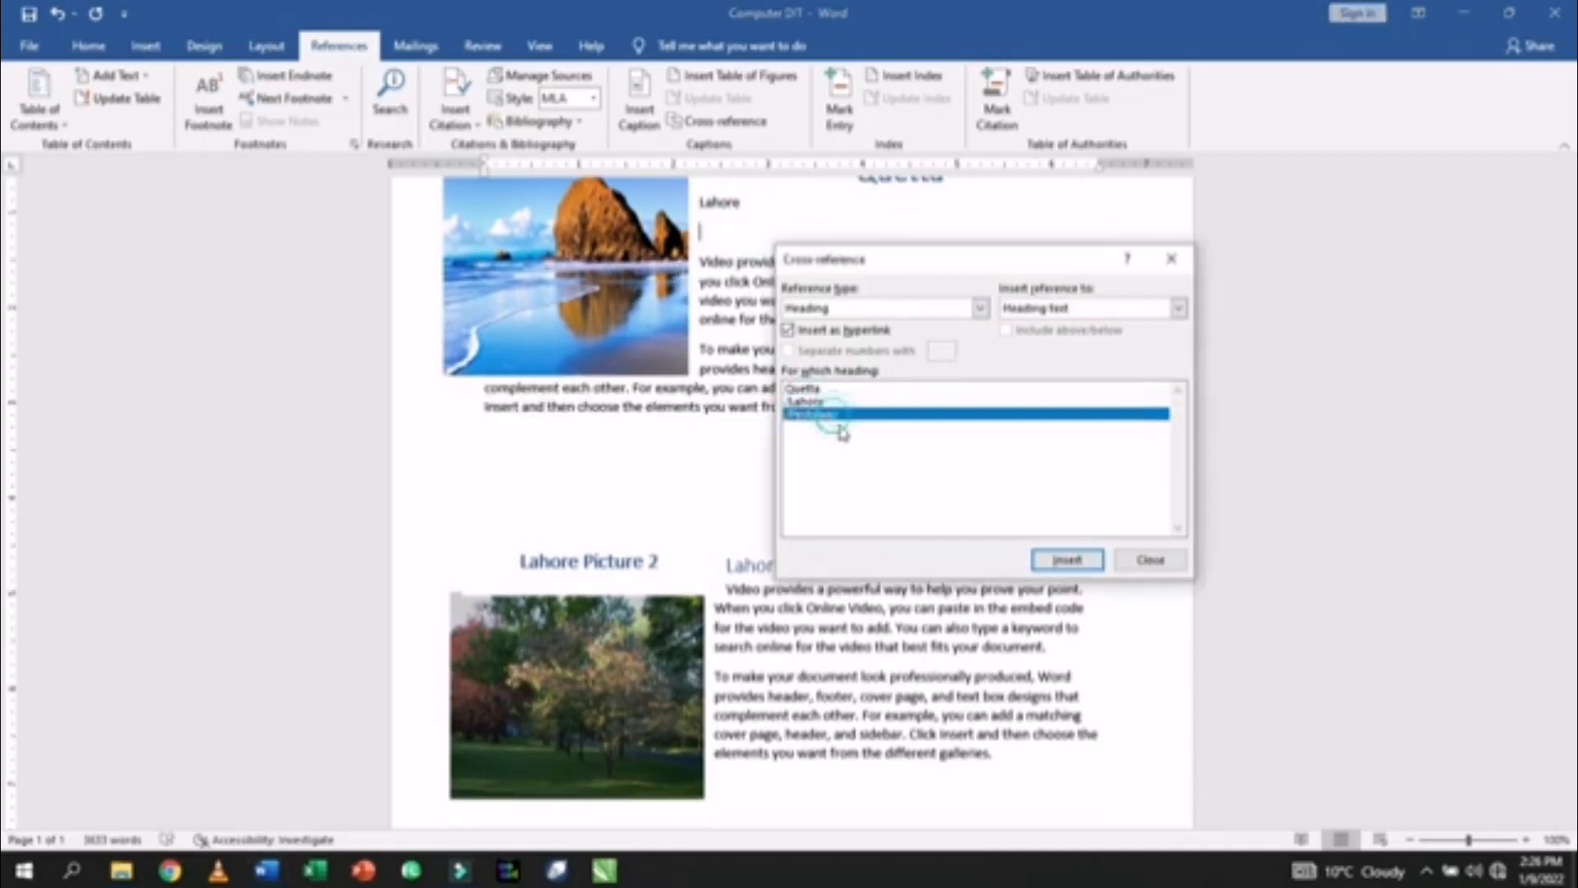
pyautogui.click(1067, 559)
pyautogui.click(1158, 559)
# - Remove the space after paragraph from the Lahore and Peshawar reference lines
pyautogui.scroll(3, 933, 445)
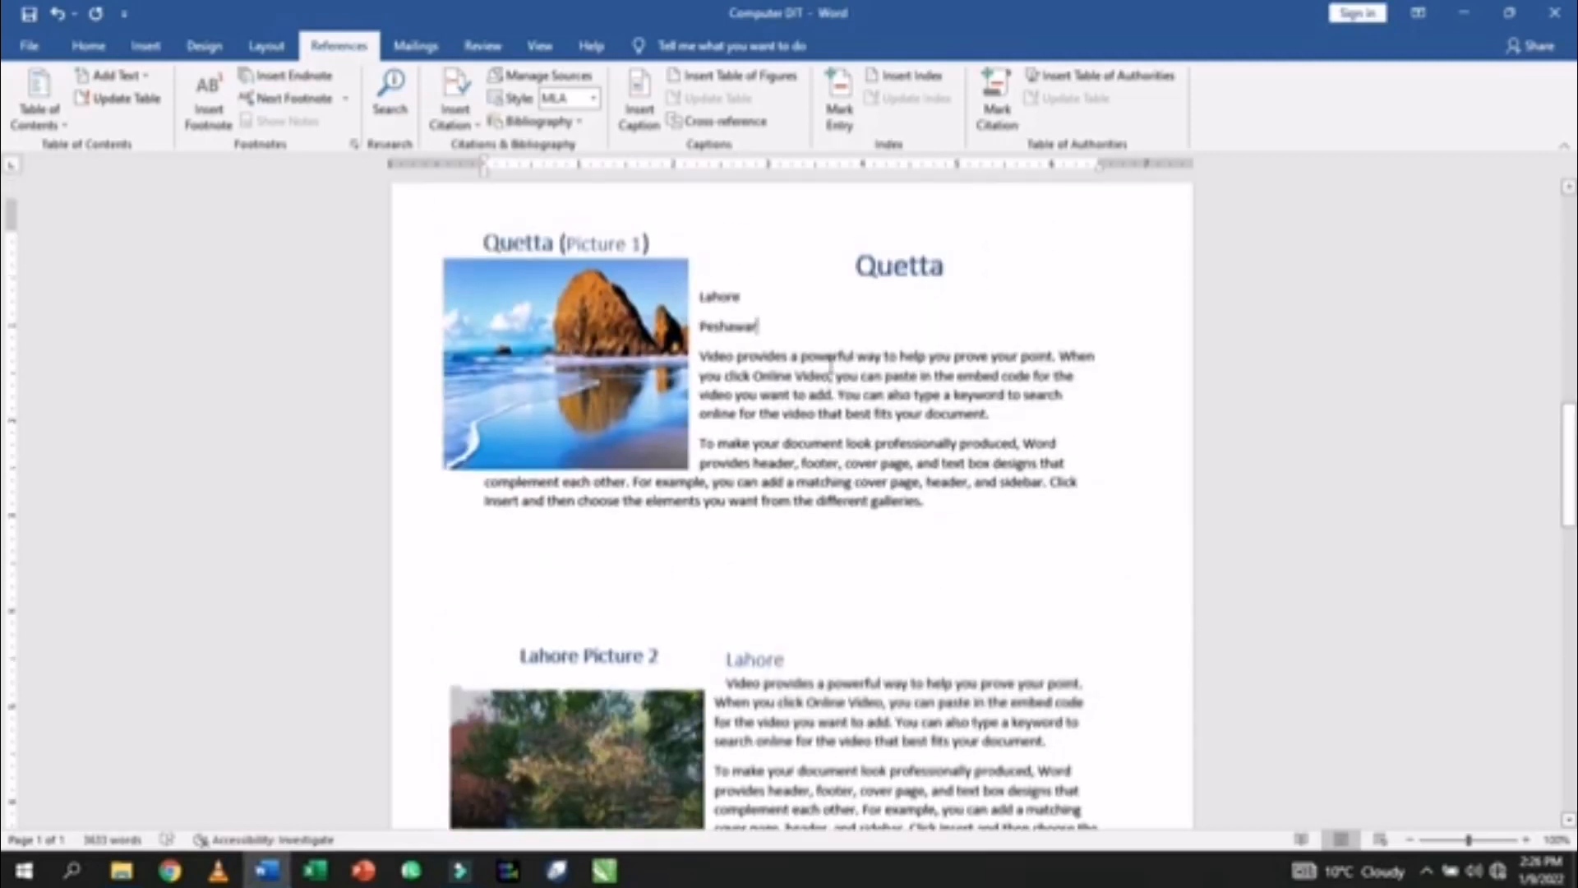
pyautogui.moveTo(701, 316); pyautogui.dragTo(763, 351)
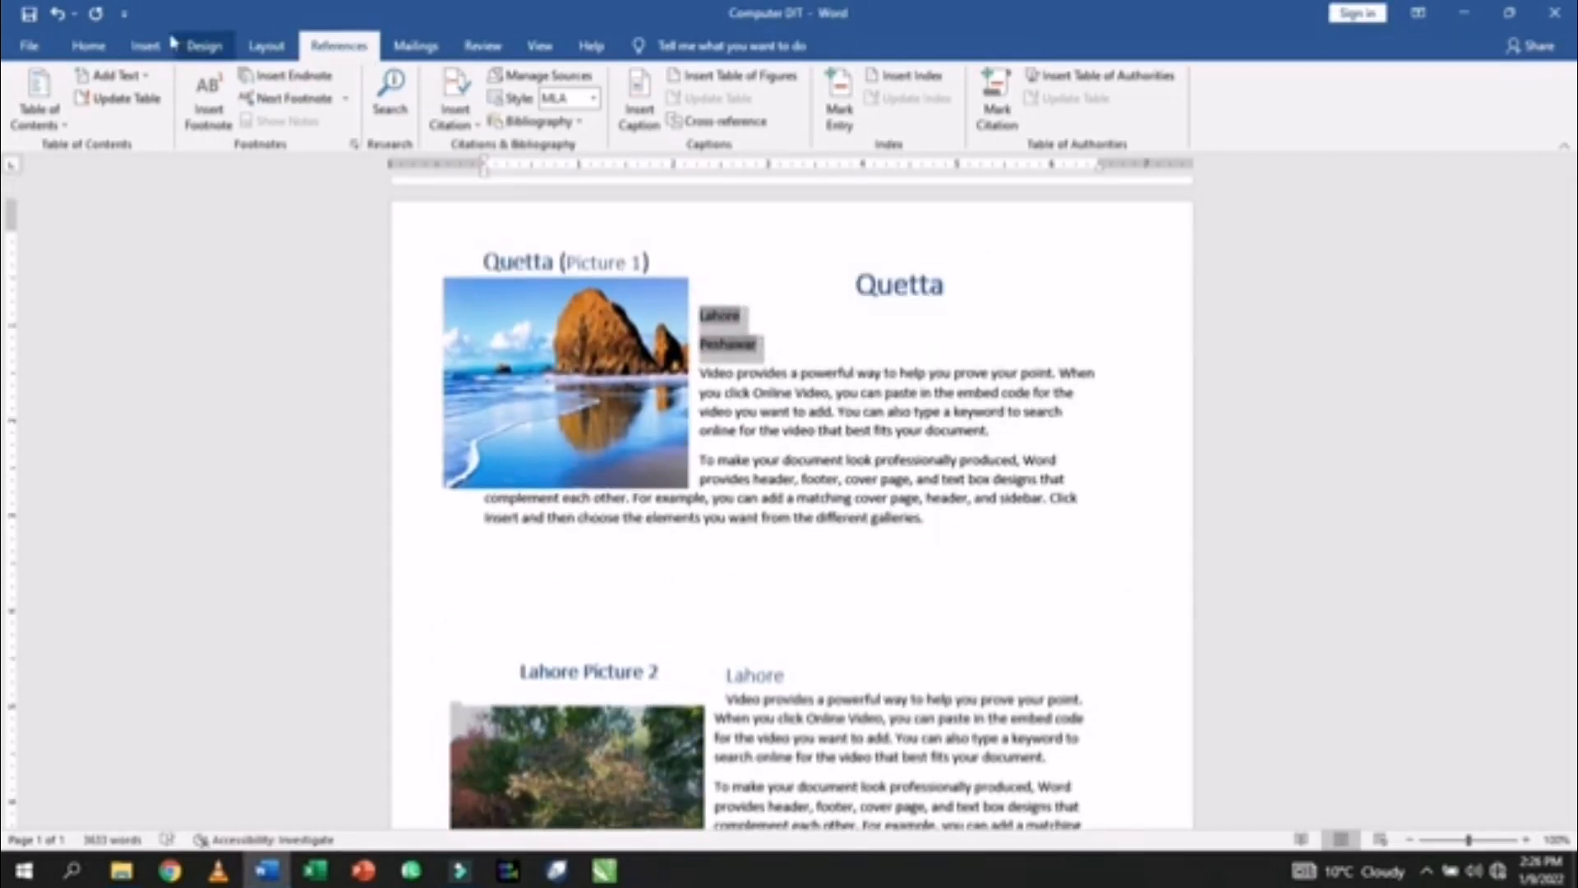
pyautogui.click(88, 45)
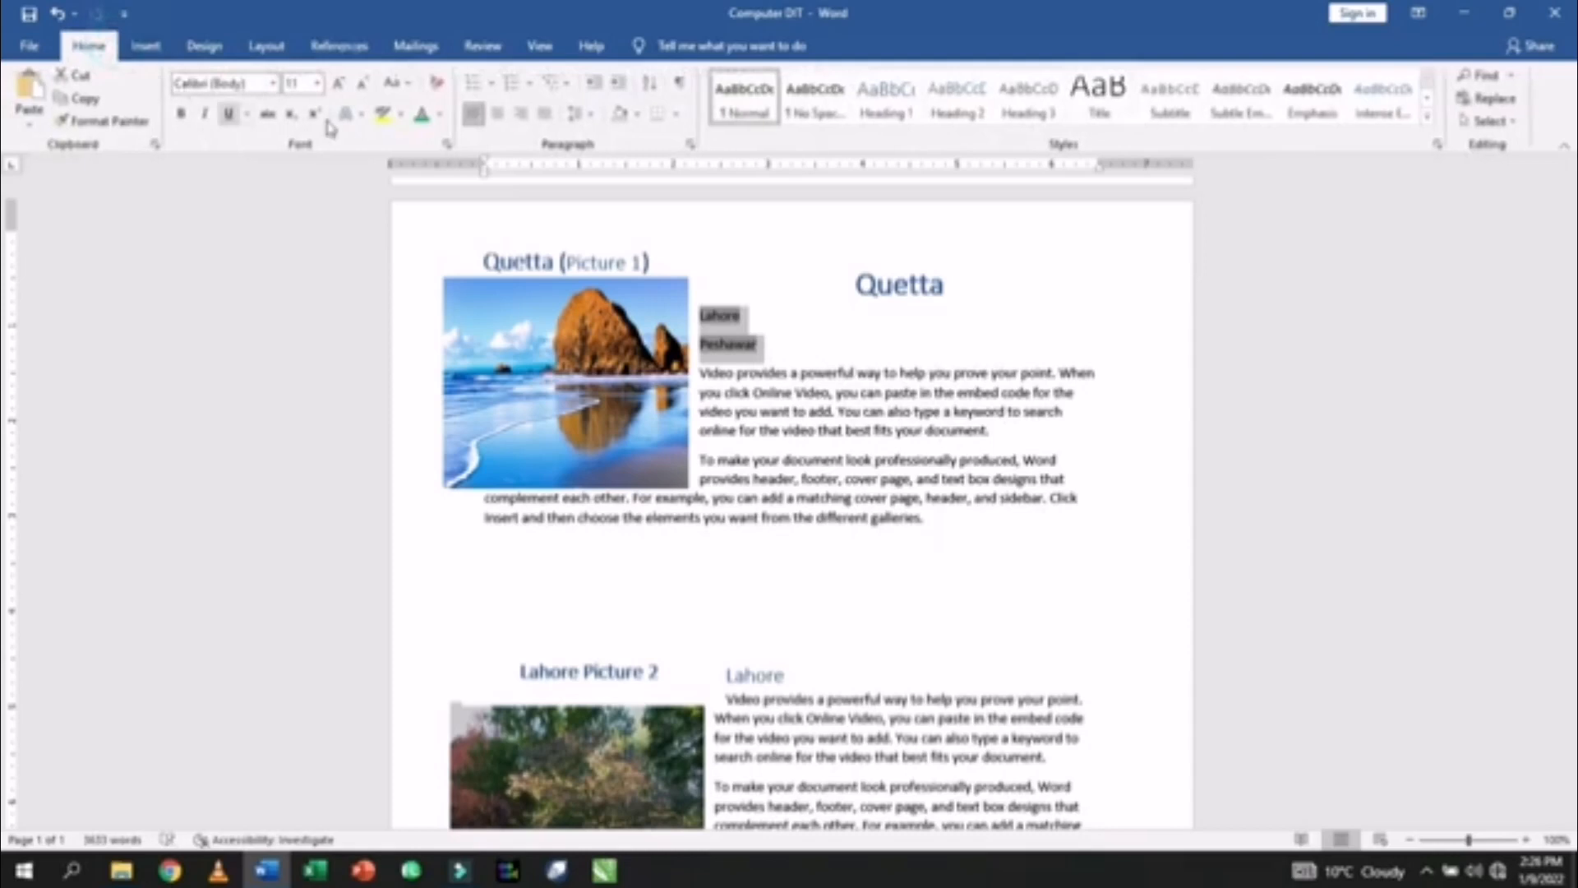
pyautogui.click(581, 113)
pyautogui.click(642, 333)
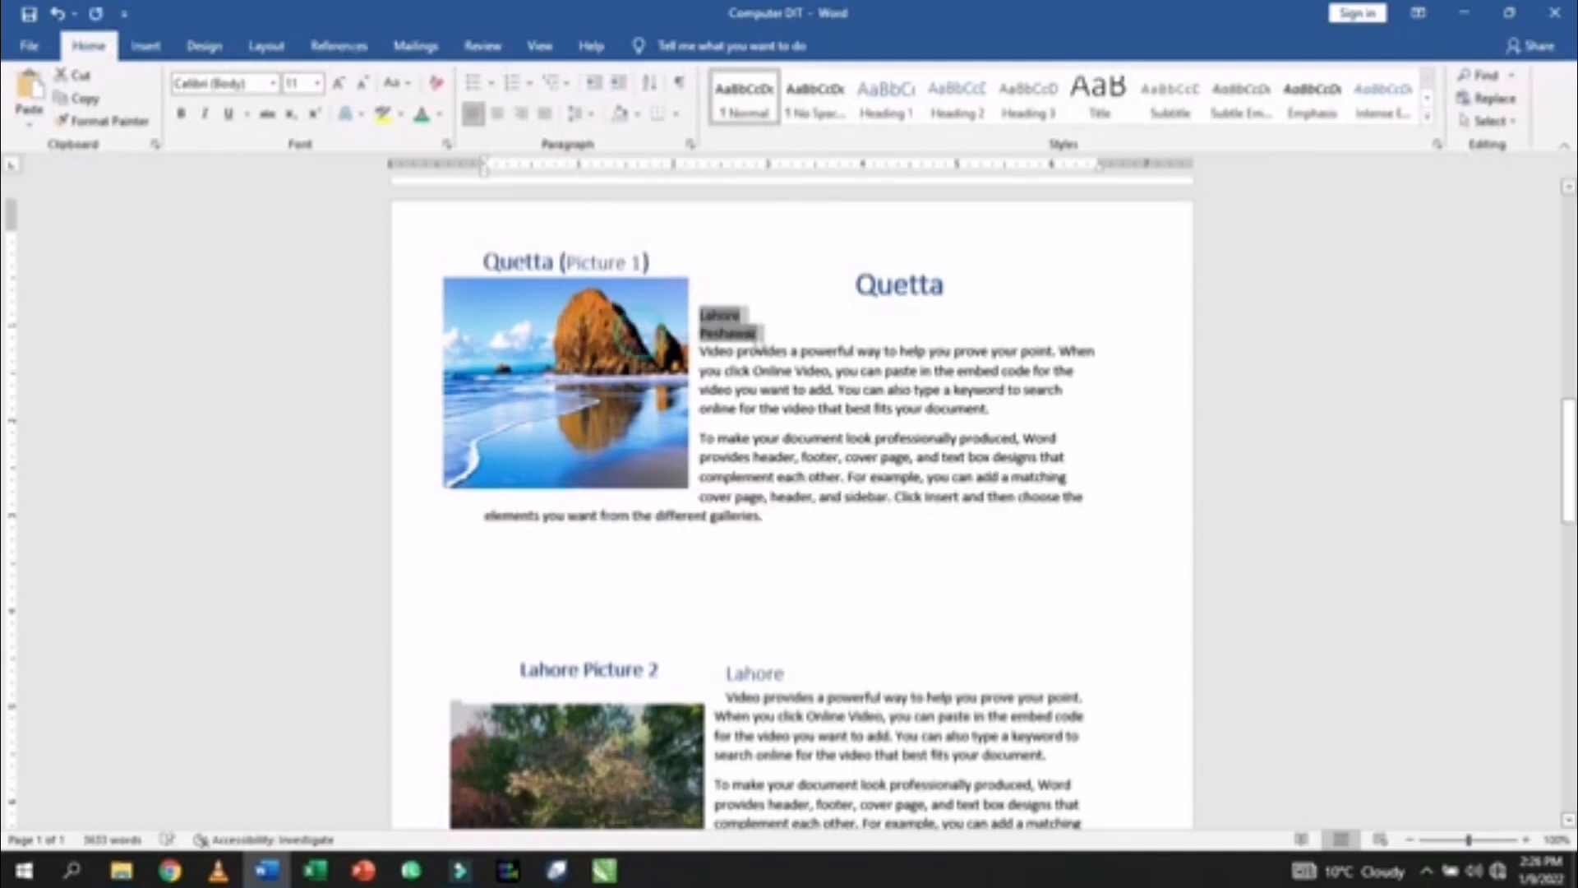
pyautogui.click(746, 330)
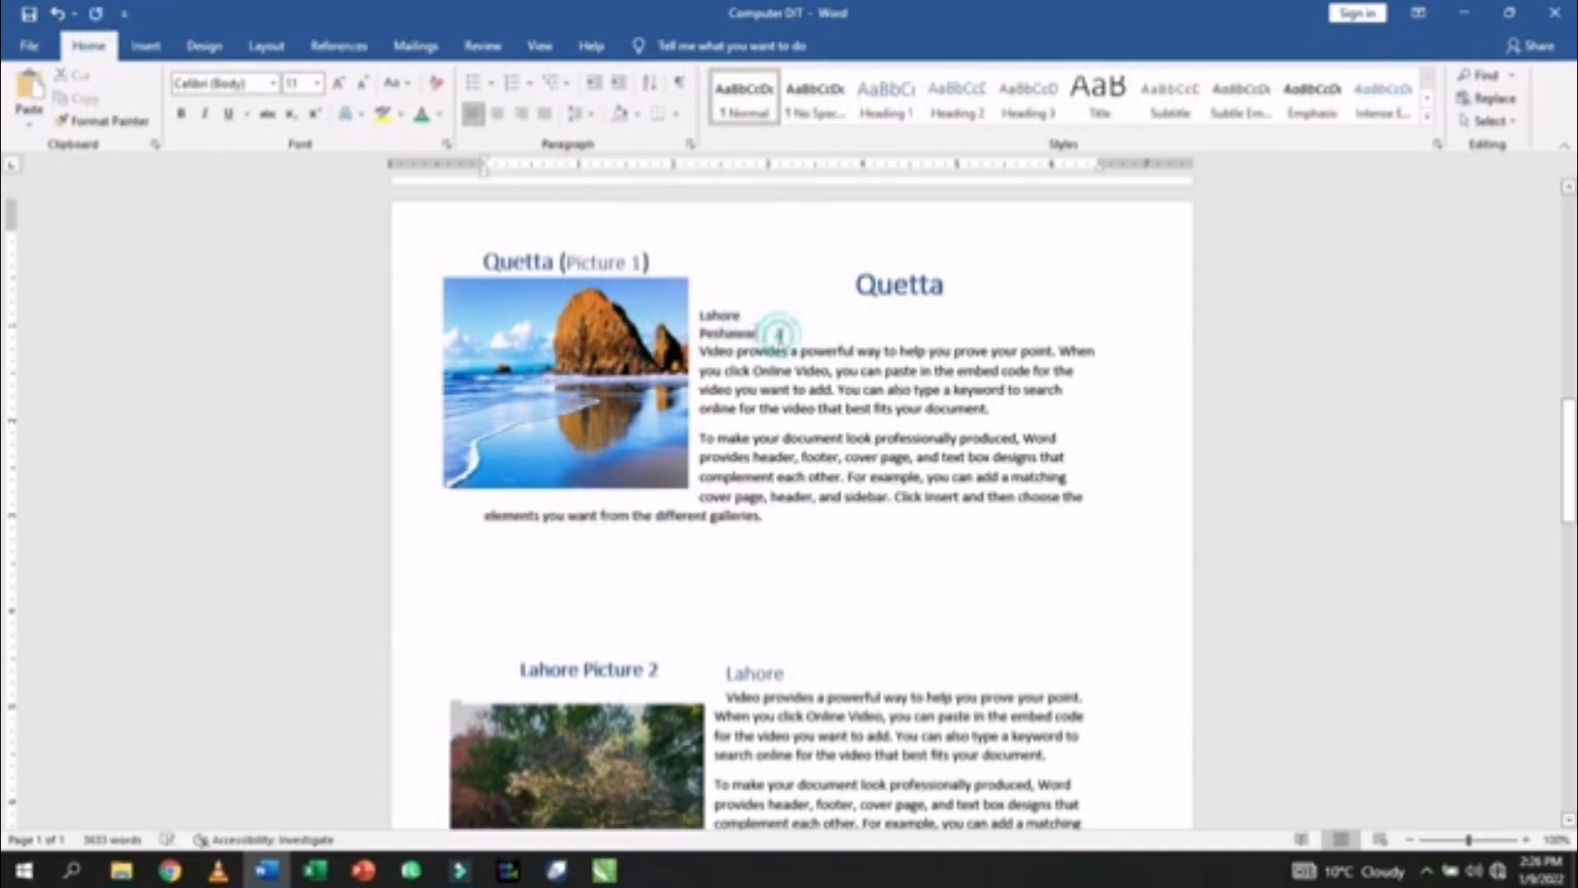
# - Follow the Lahore link, add a line below its heading, and make the heading 22 pt and centred
pyautogui.keyDown('ctrl'); pyautogui.click(725, 324); pyautogui.keyUp('ctrl')
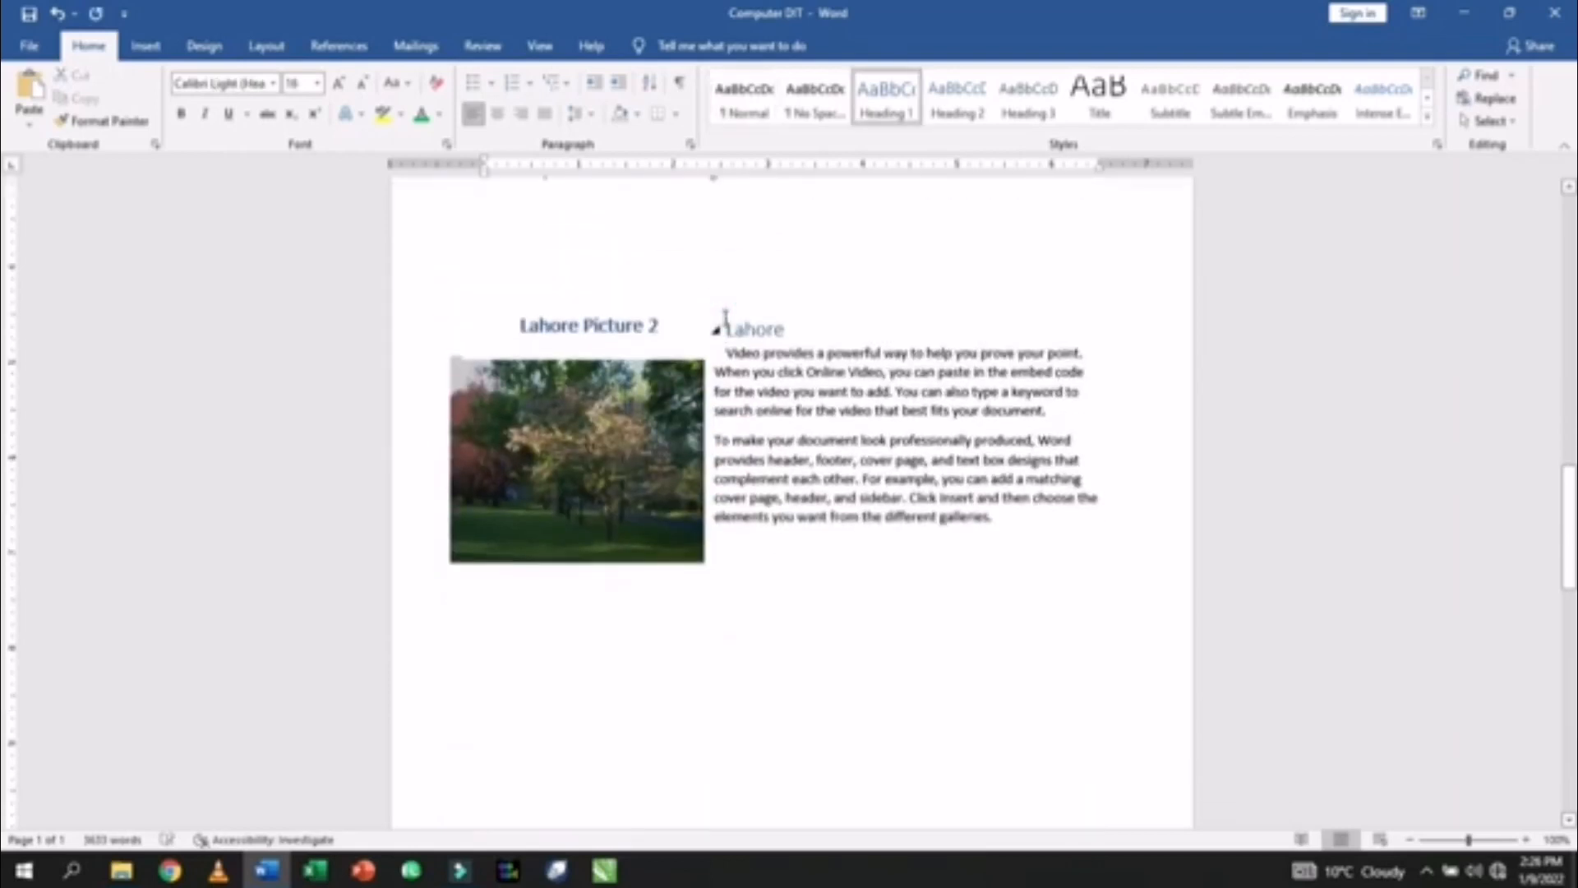
pyautogui.click(786, 330)
pyautogui.press('Return')
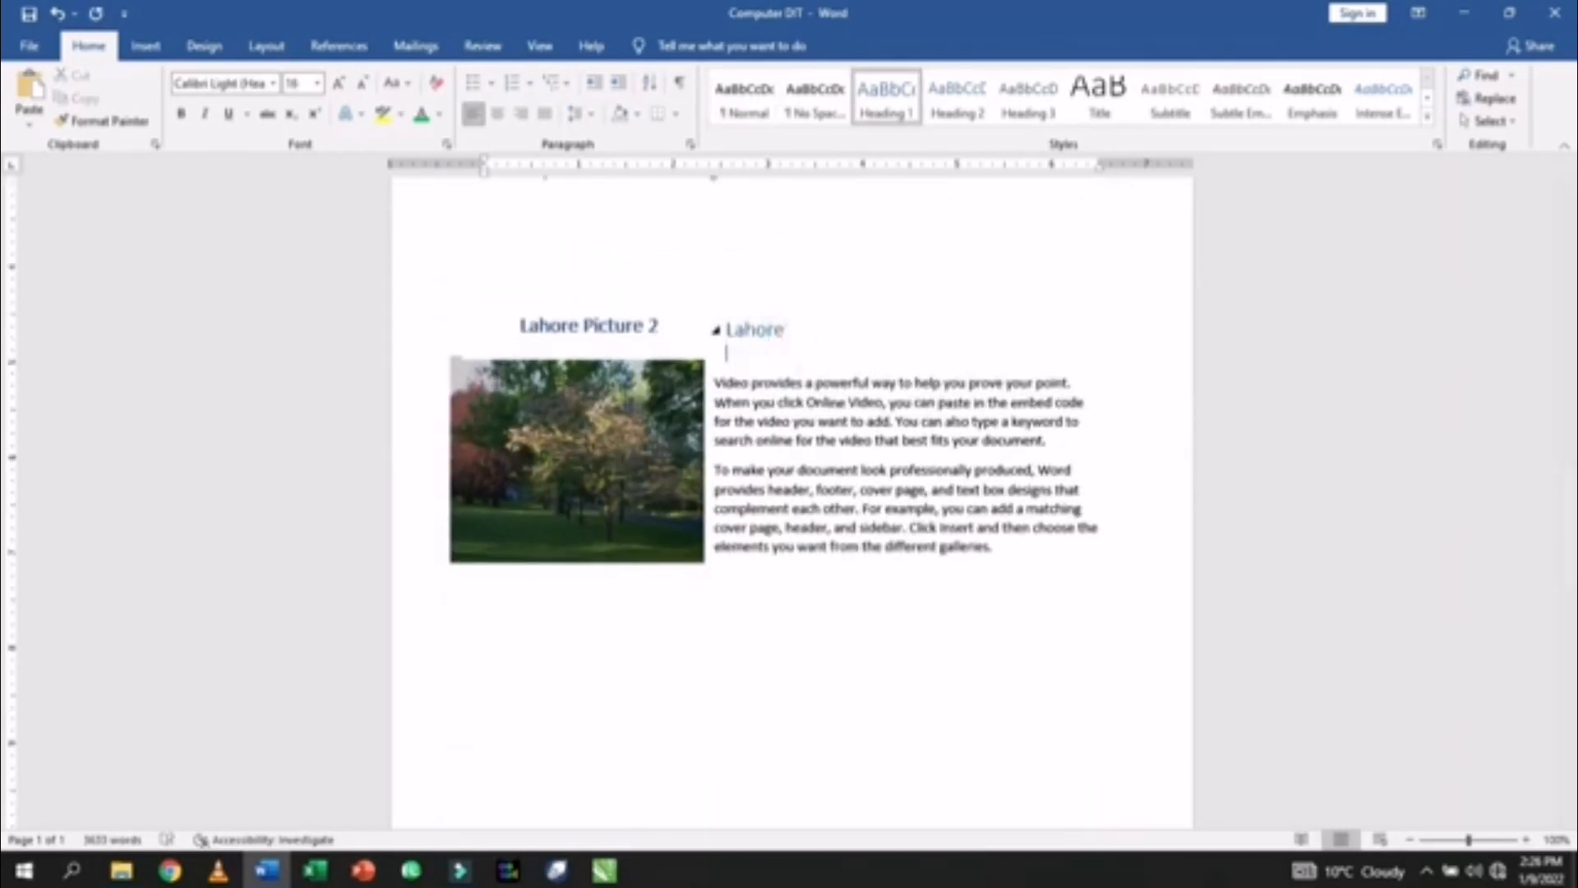
pyautogui.moveTo(727, 329); pyautogui.dragTo(797, 337)
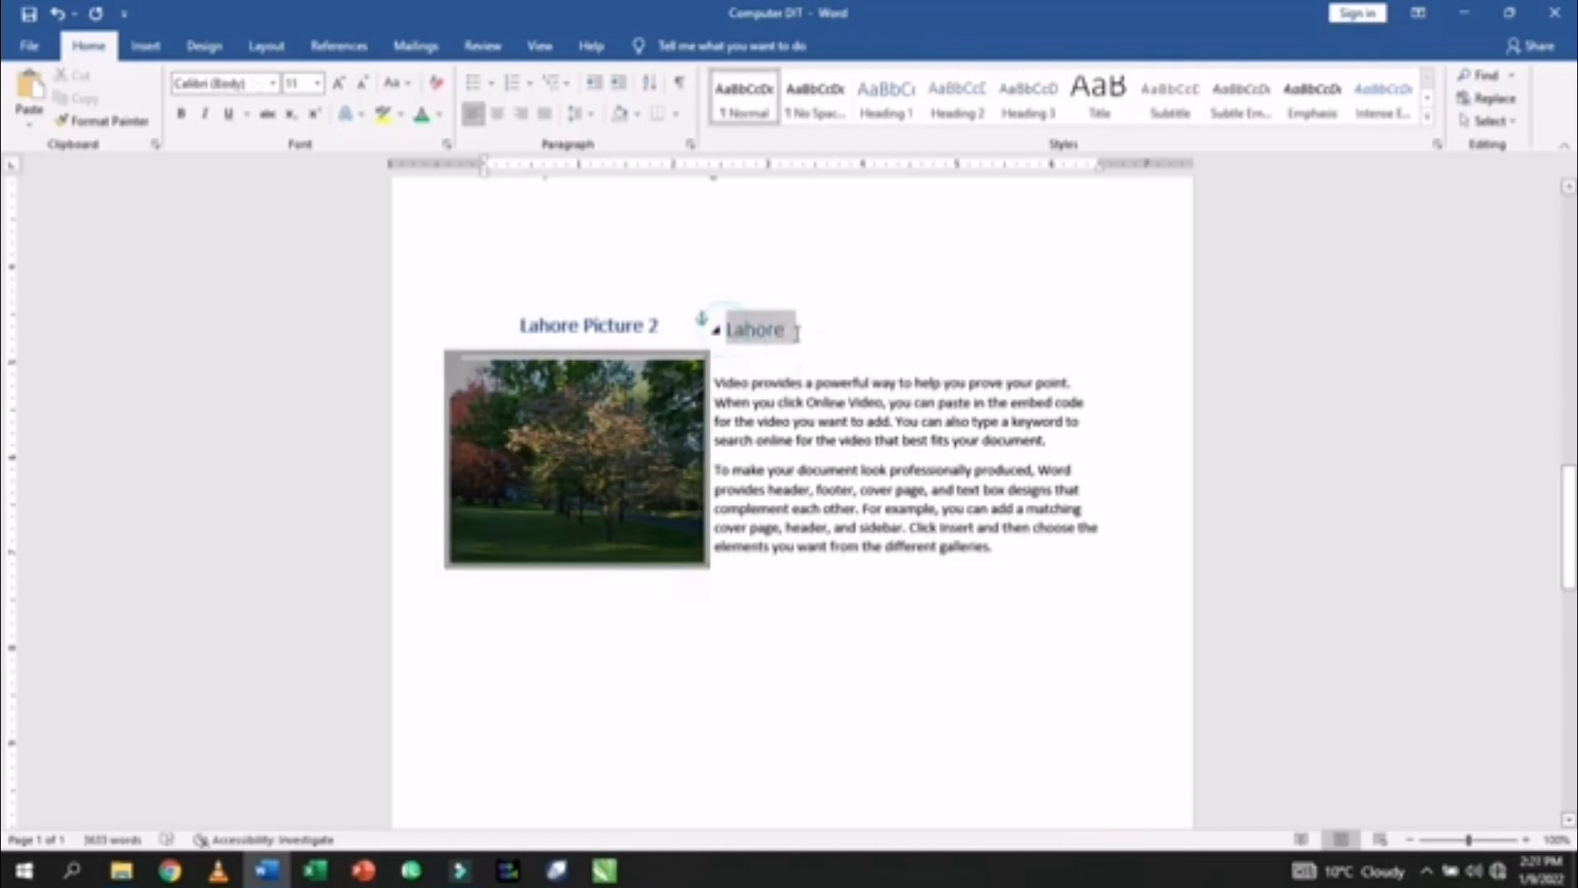
pyautogui.hotkey('ctrl', 'shift', '.')
pyautogui.hotkey('ctrl', 'shift', '.')
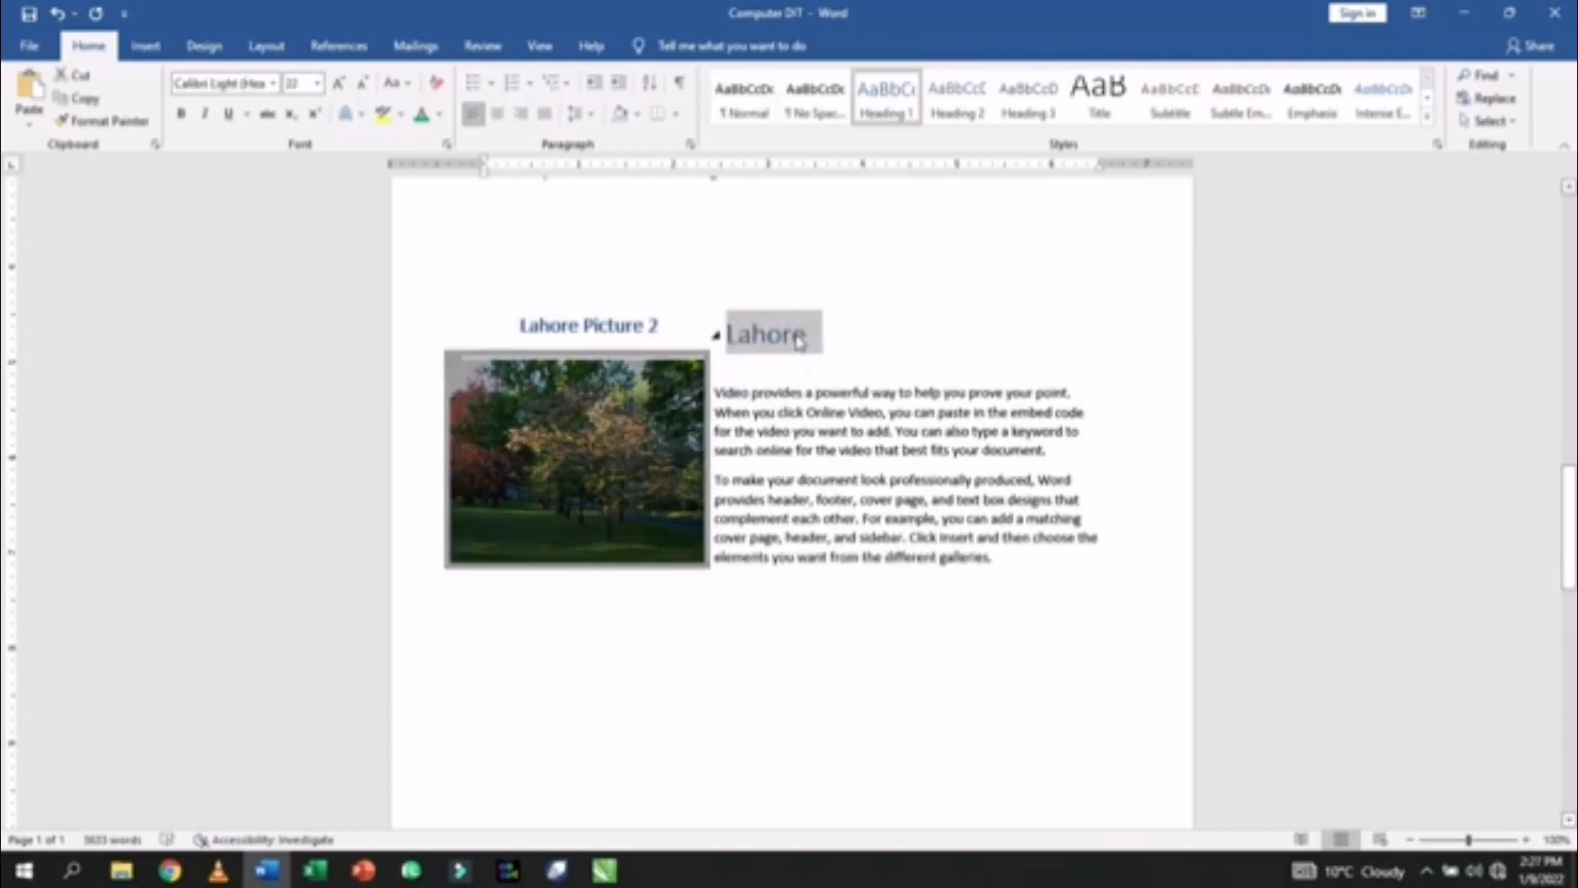
pyautogui.hotkey('ctrl', 'e')
pyautogui.click(781, 353)
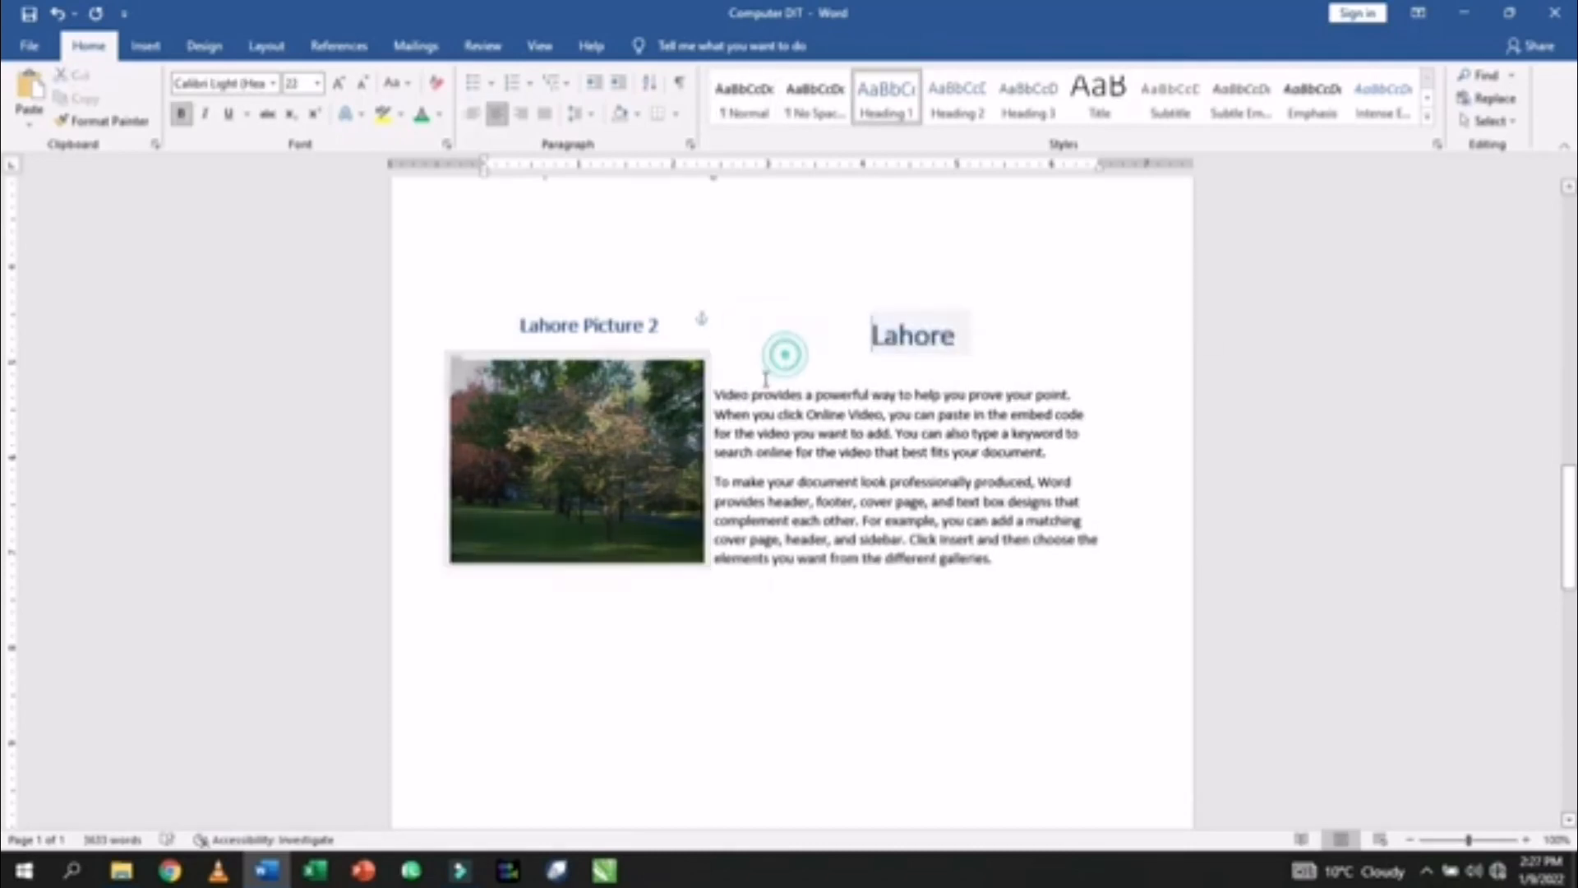
# - Insert hyperlinked cross-references to the Quetta and Peshawar headings on separate lines under Lahore
pyautogui.click(738, 369)
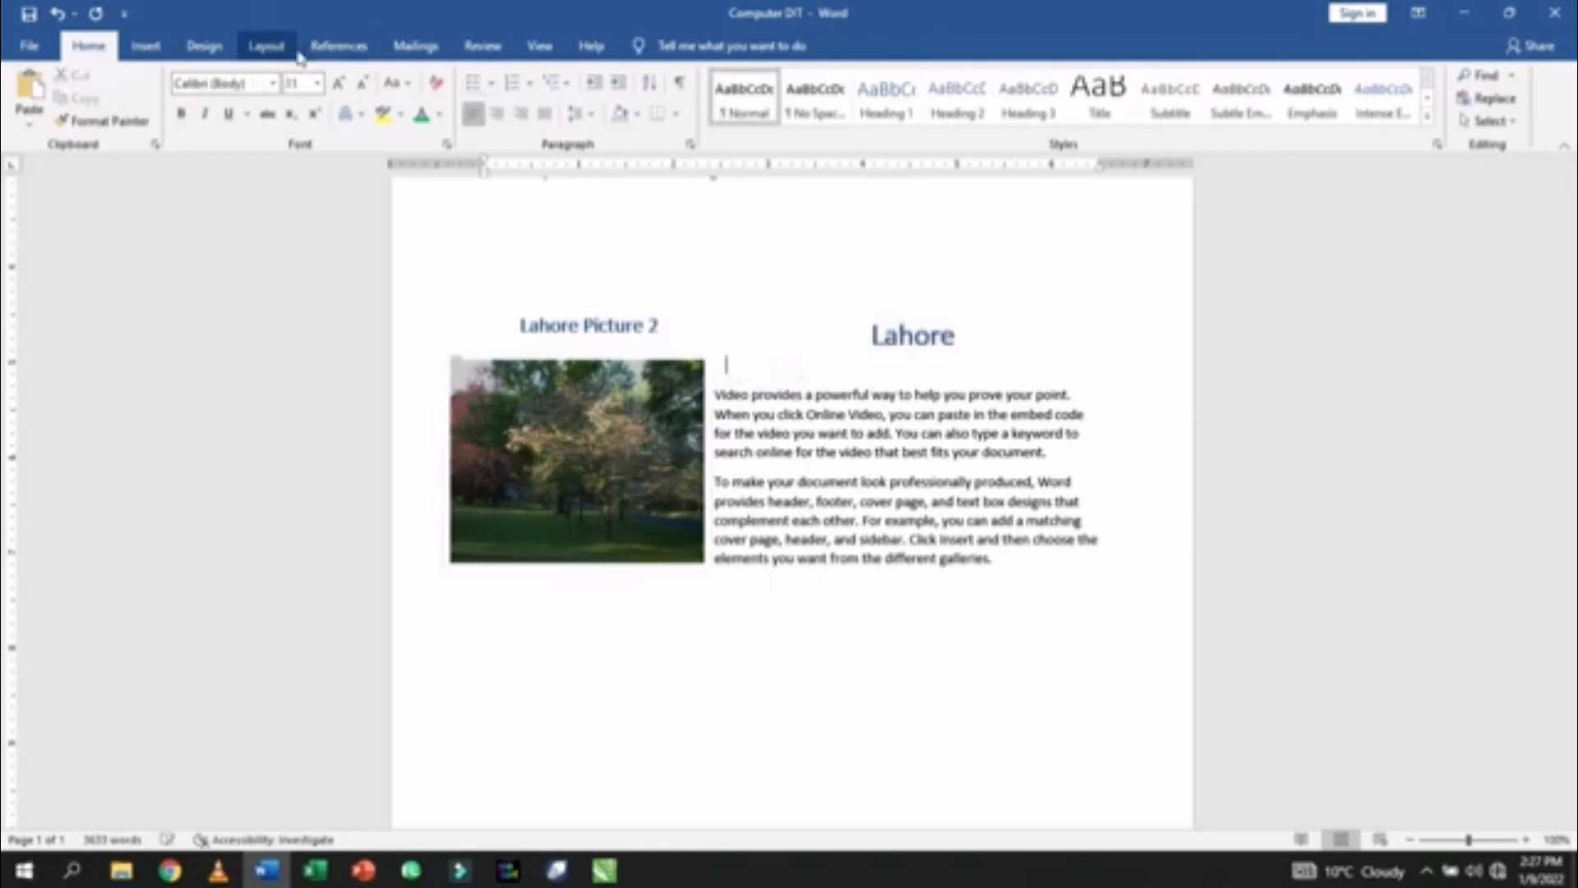
pyautogui.click(340, 48)
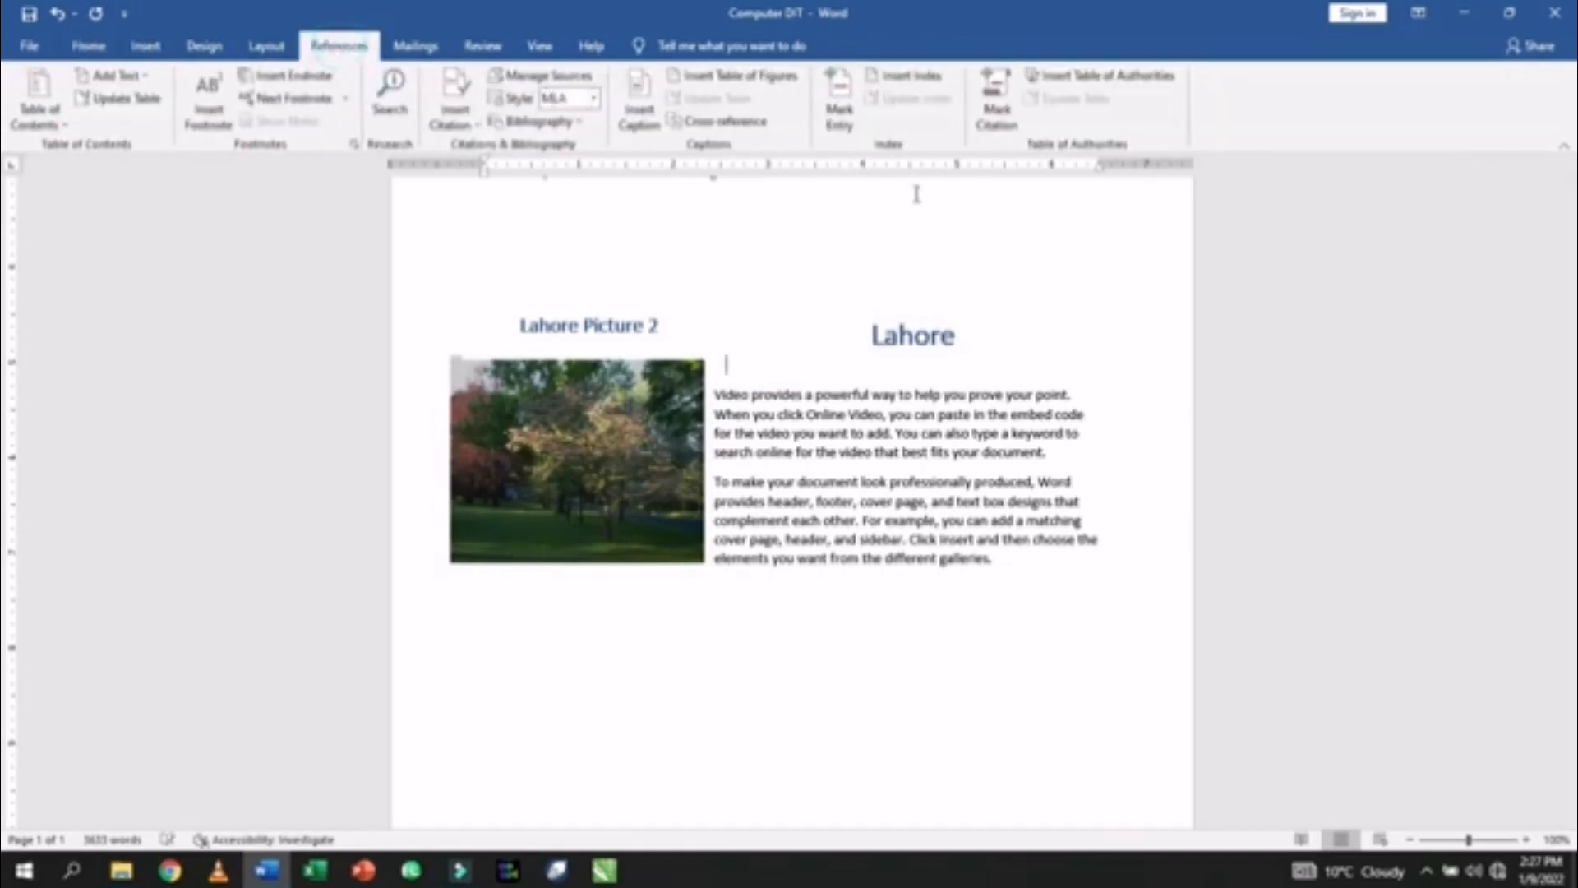
pyautogui.click(723, 121)
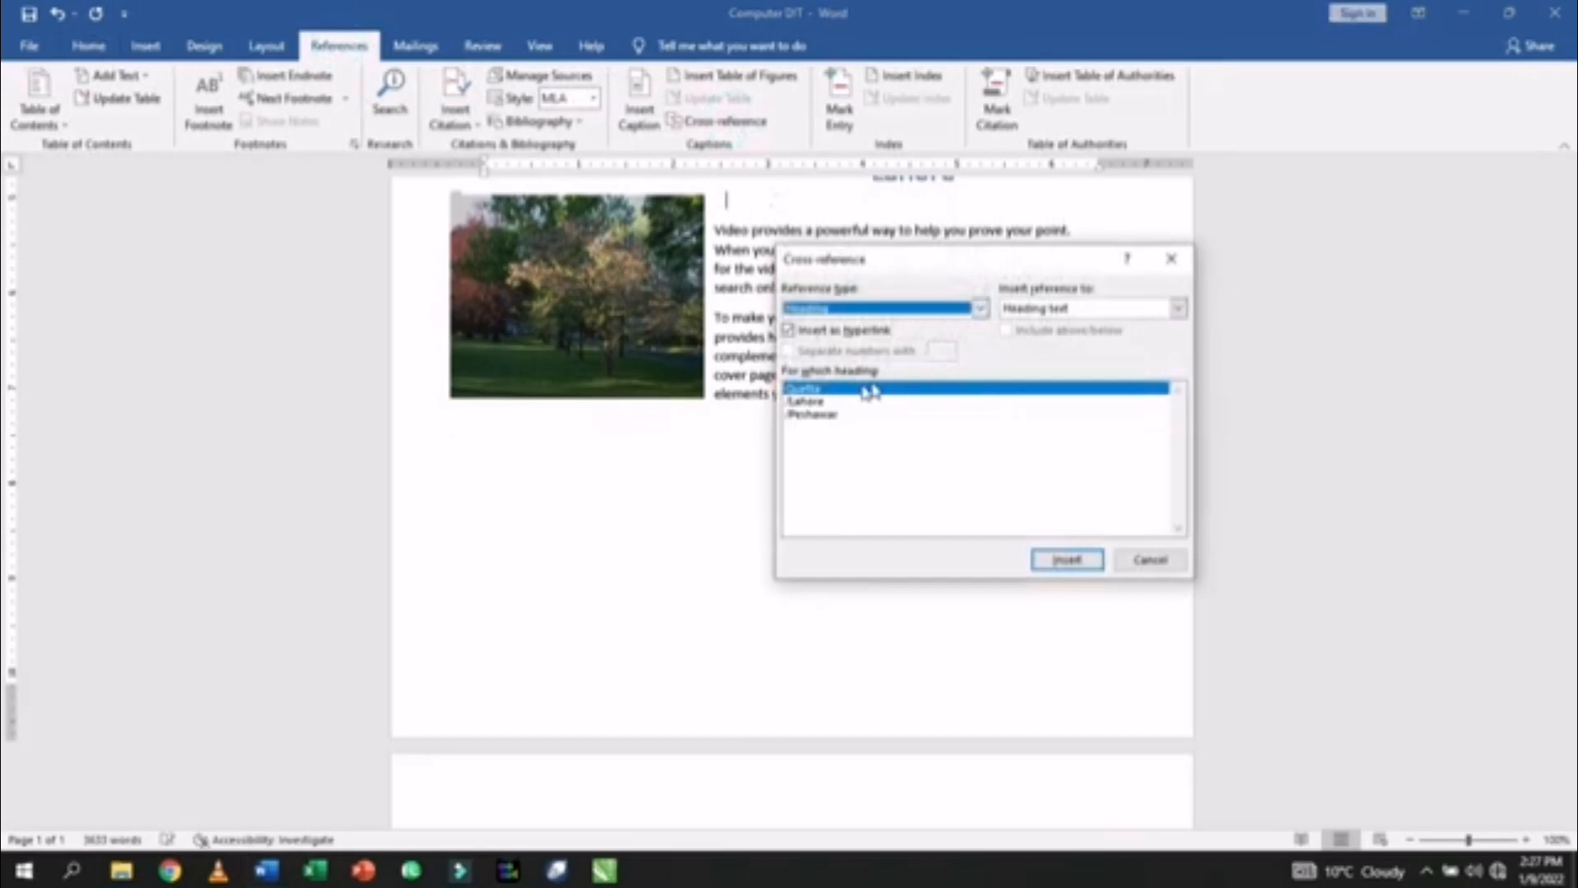
pyautogui.click(1067, 559)
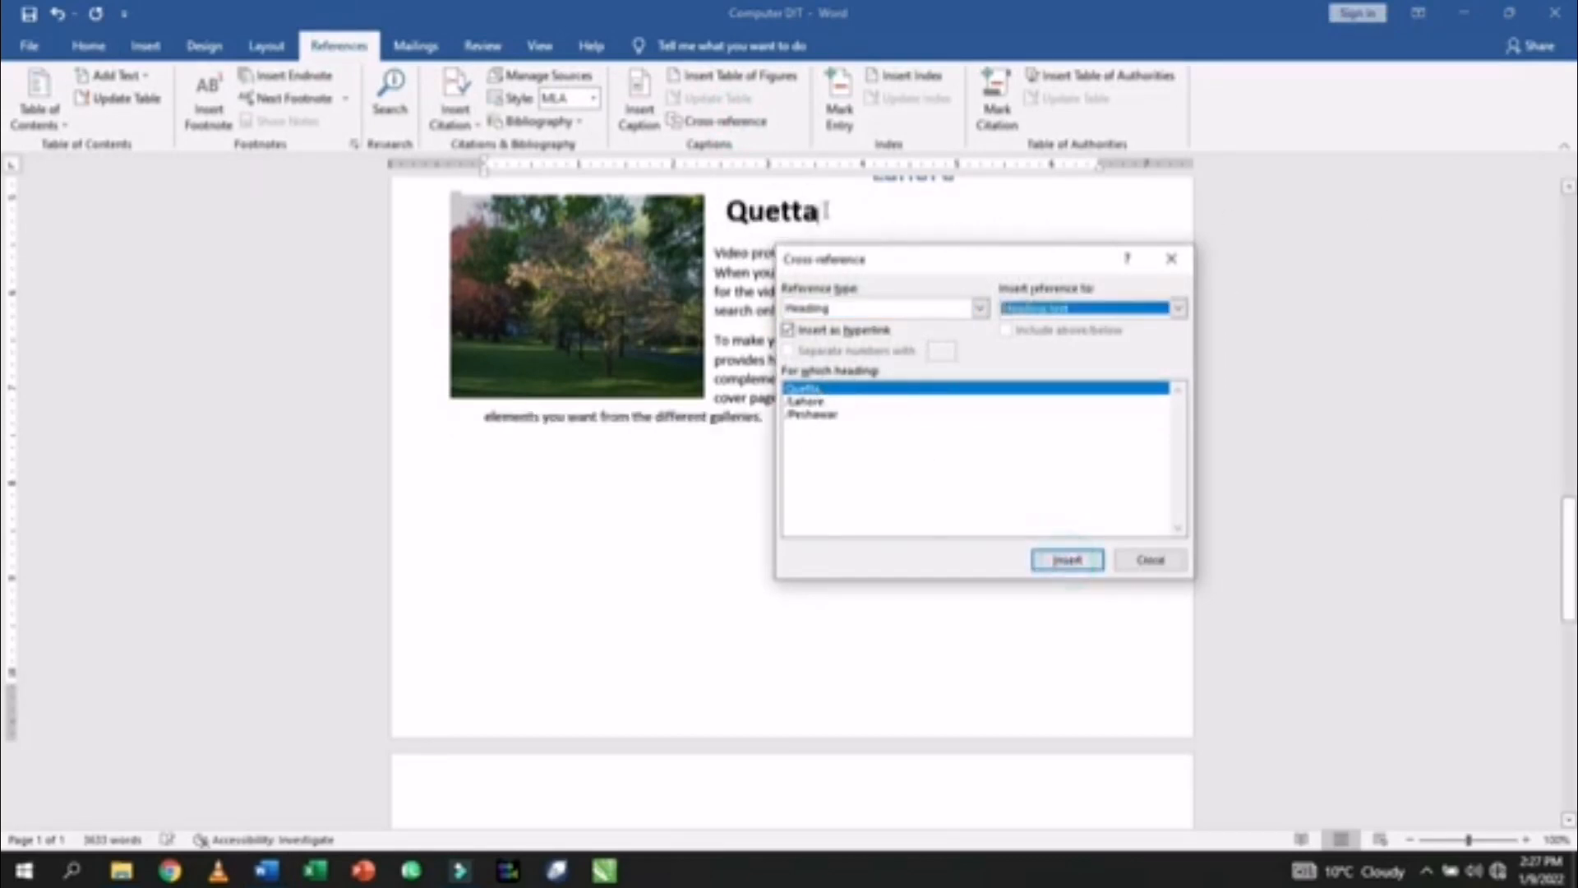
pyautogui.click(826, 211)
pyautogui.press('Return')
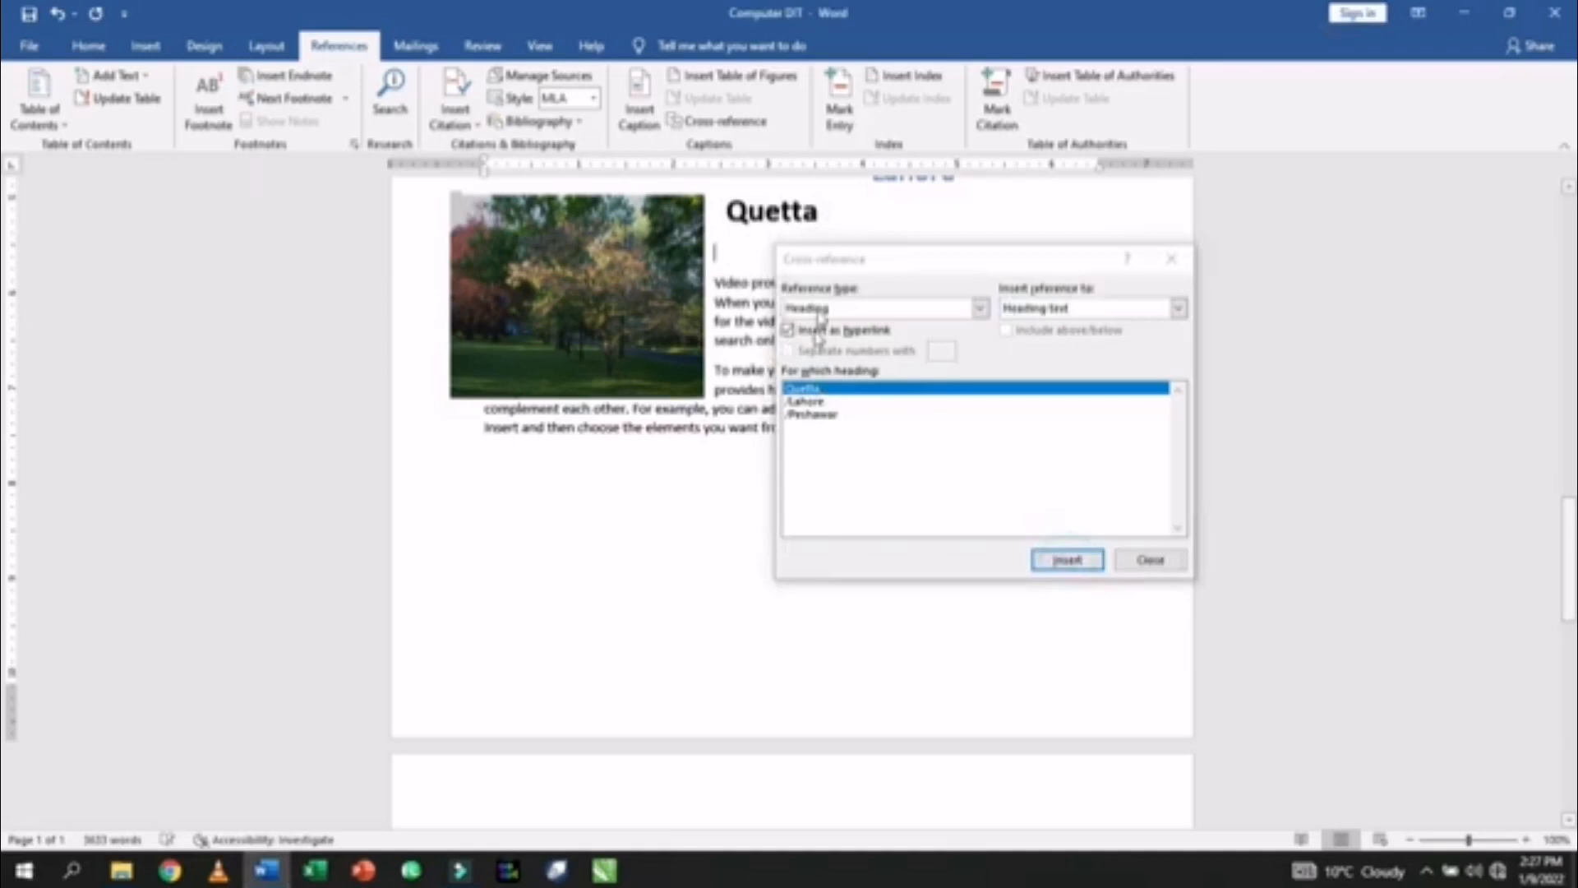
pyautogui.click(812, 414)
pyautogui.click(1067, 559)
pyautogui.click(1151, 559)
pyautogui.scroll(4, 880, 394)
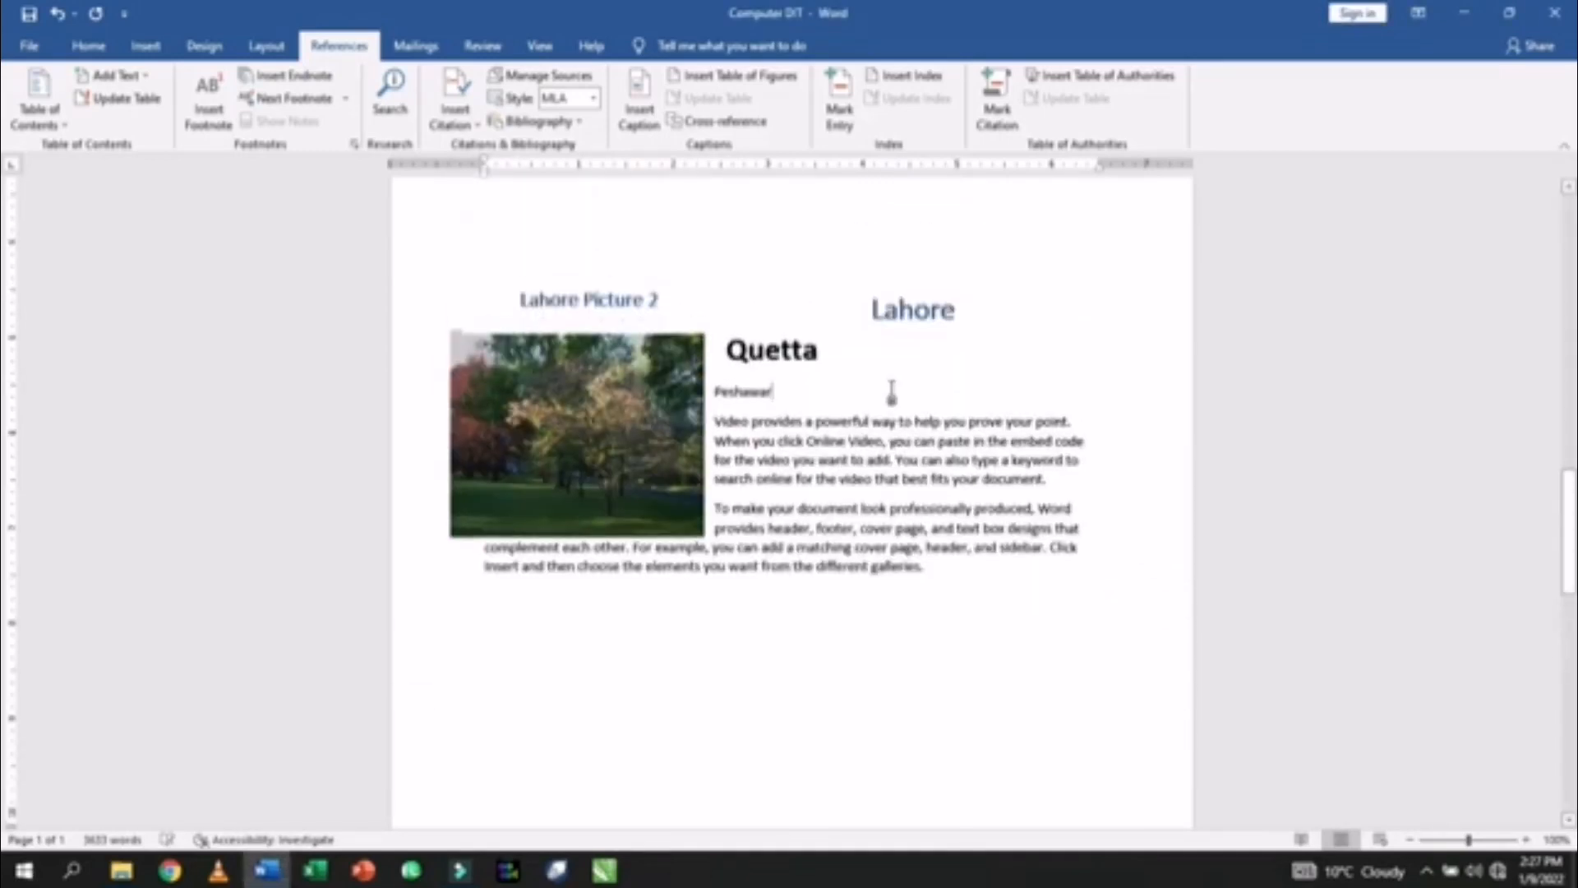
# - Reset the Quetta and Peshawar link lines under Lahore to plain body text
pyautogui.scroll(5, 871, 391)
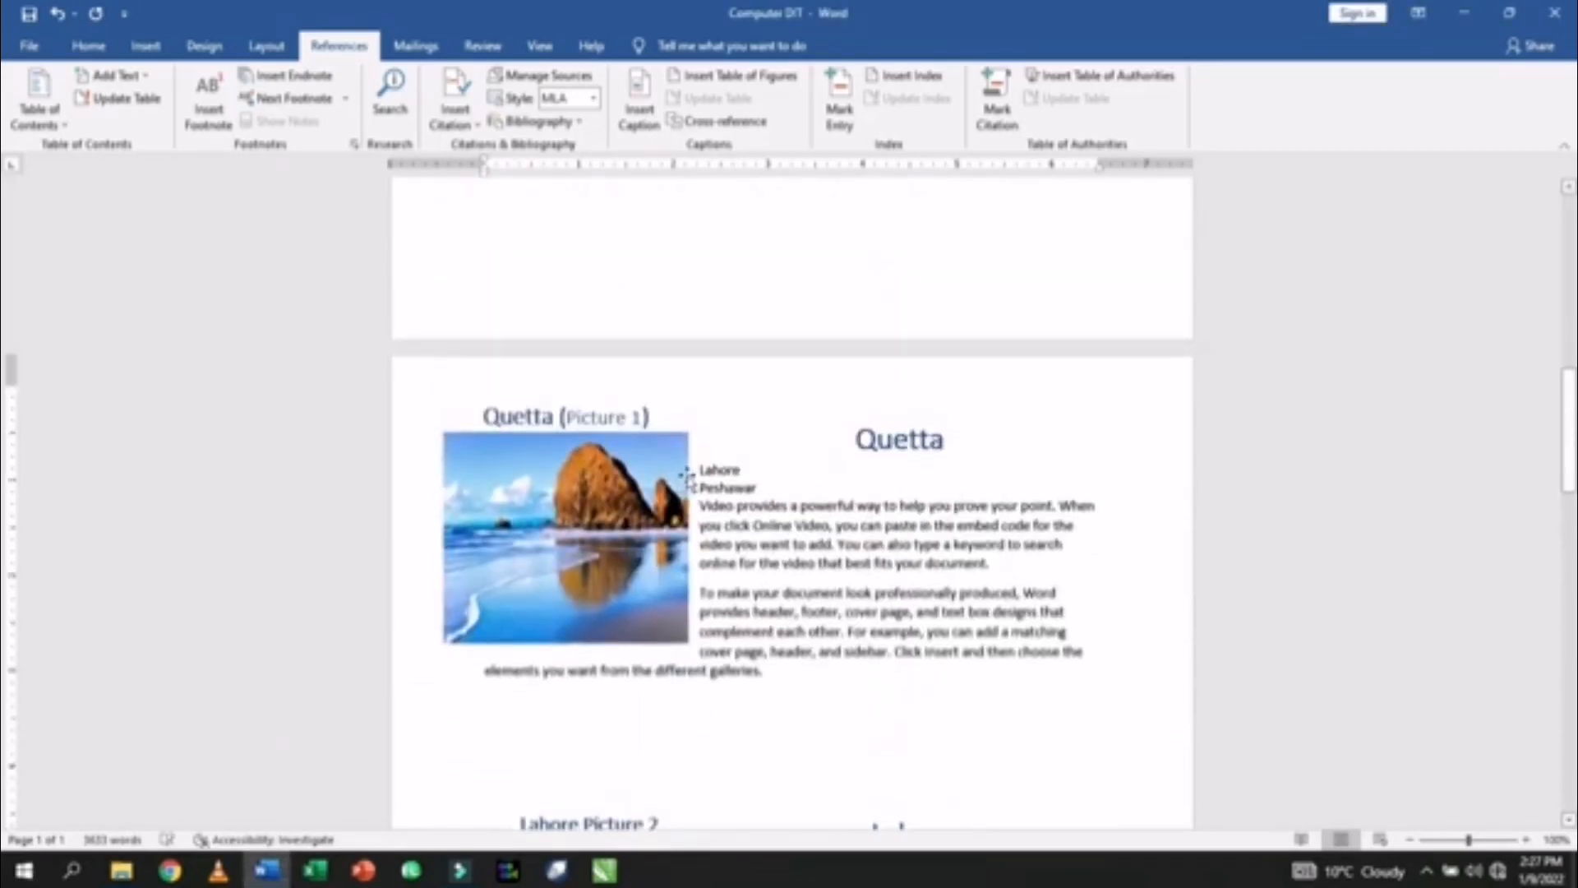
pyautogui.moveTo(696, 472); pyautogui.dragTo(753, 485)
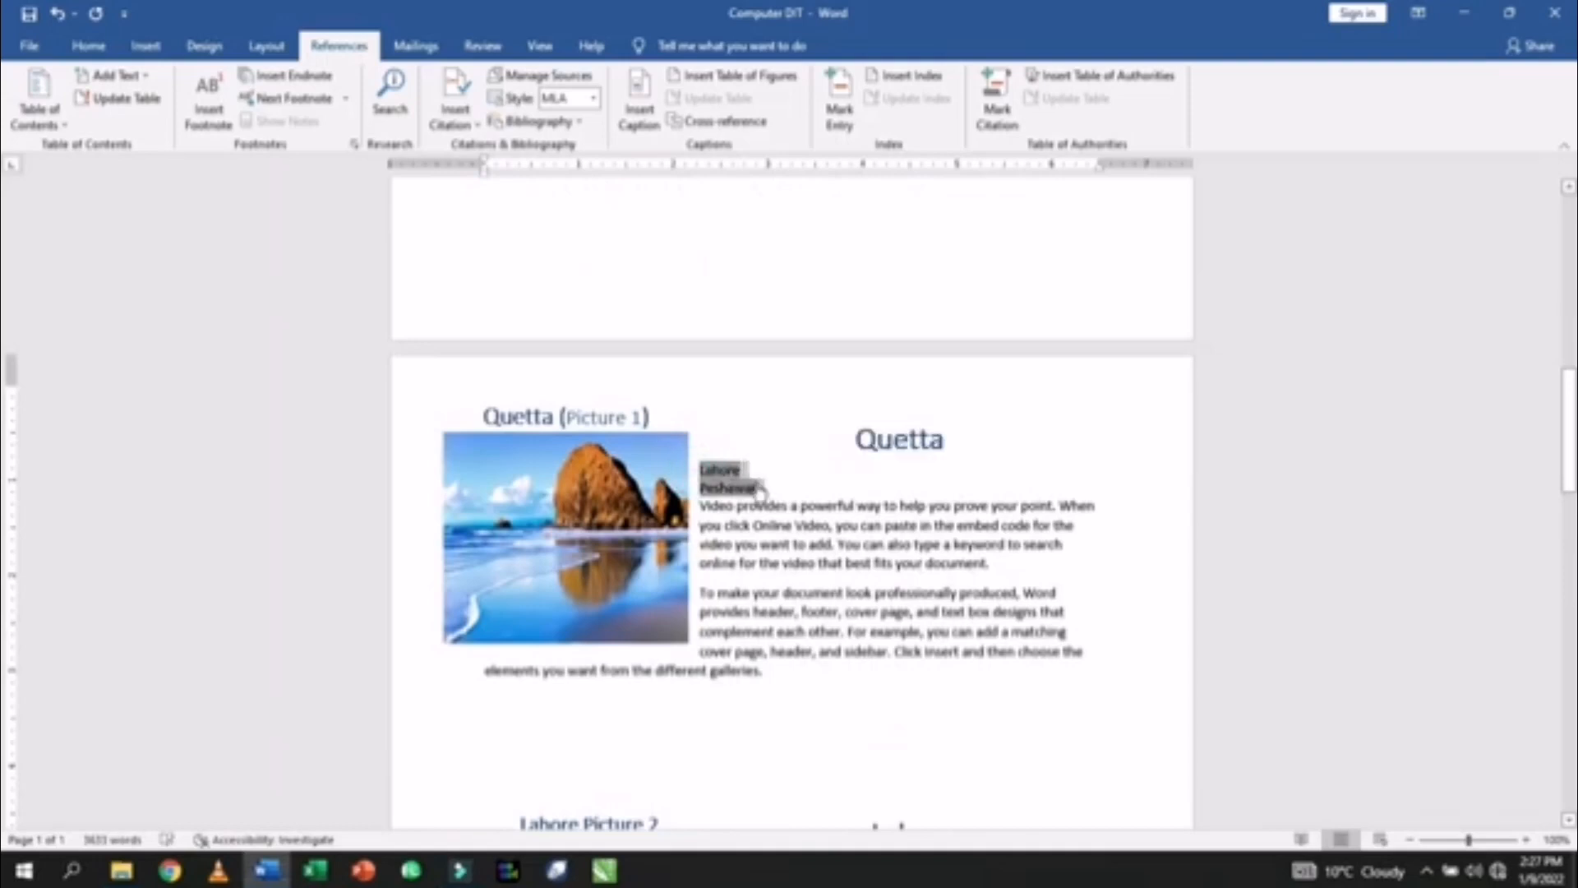
pyautogui.scroll(-5, 758, 489)
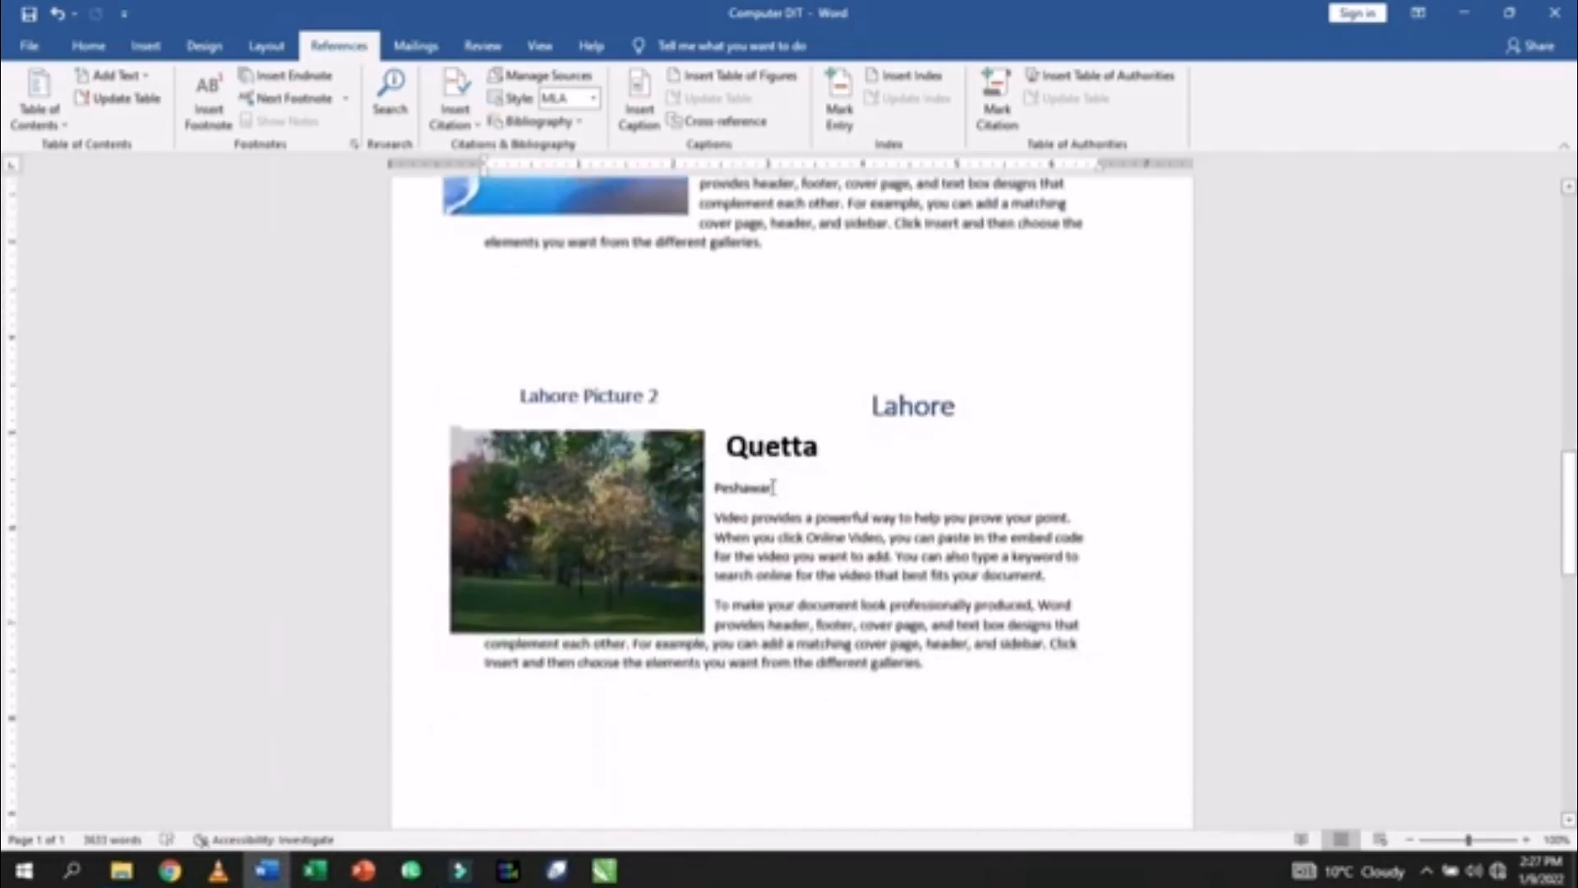
pyautogui.moveTo(720, 446); pyautogui.dragTo(798, 491)
pyautogui.hotkey('ctrl', 'shift', 'v')
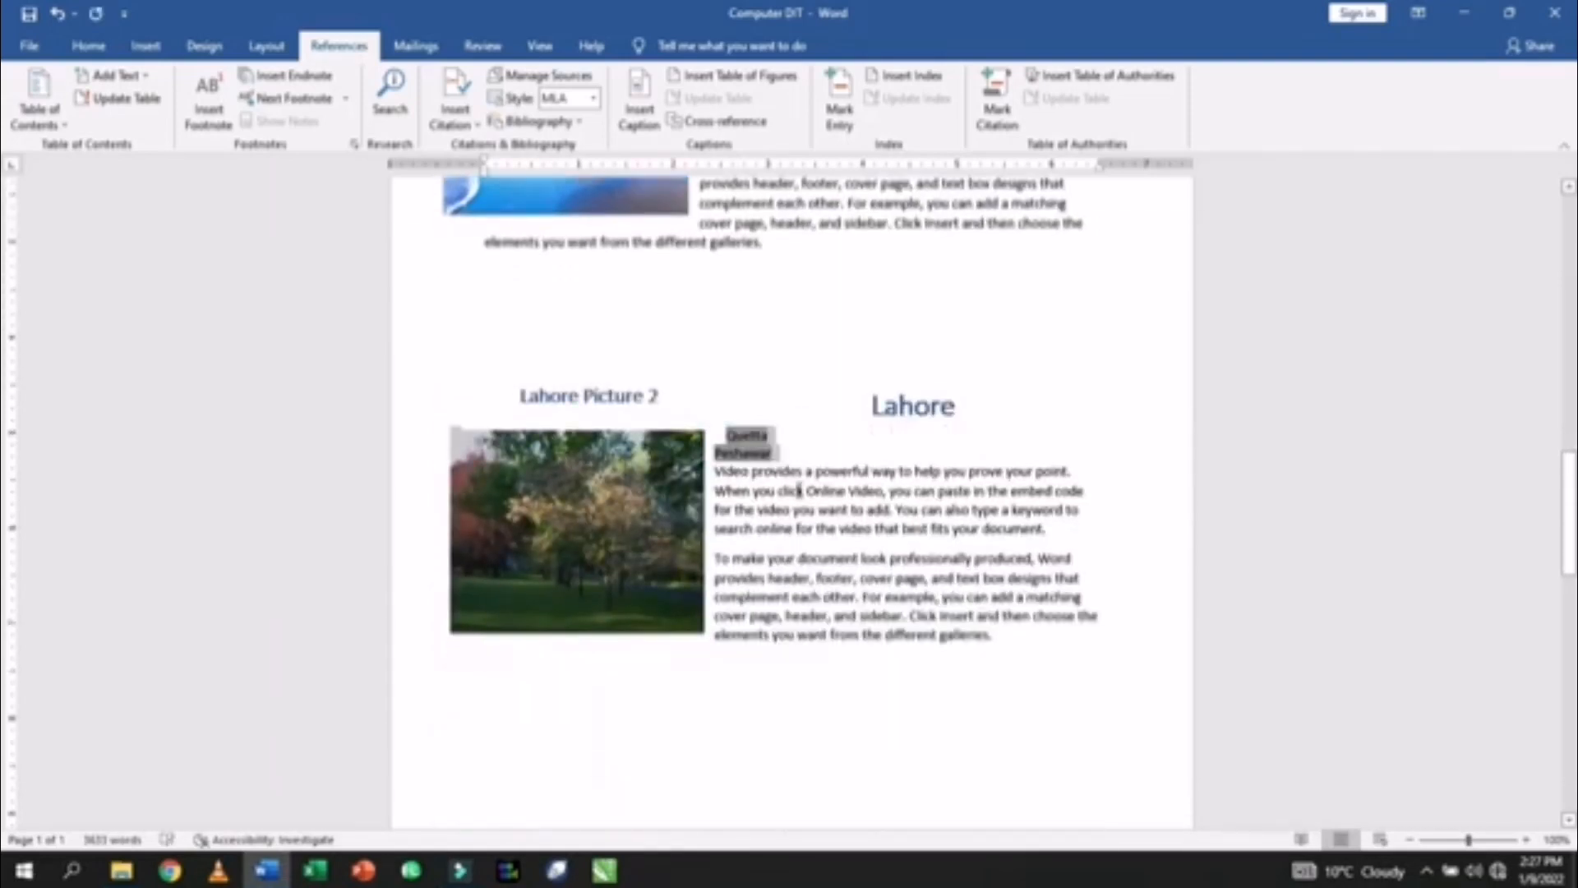
# - Try joining the Quetta link onto the Lahore heading line, then undo so it stays on its own line
pyautogui.click(744, 436)
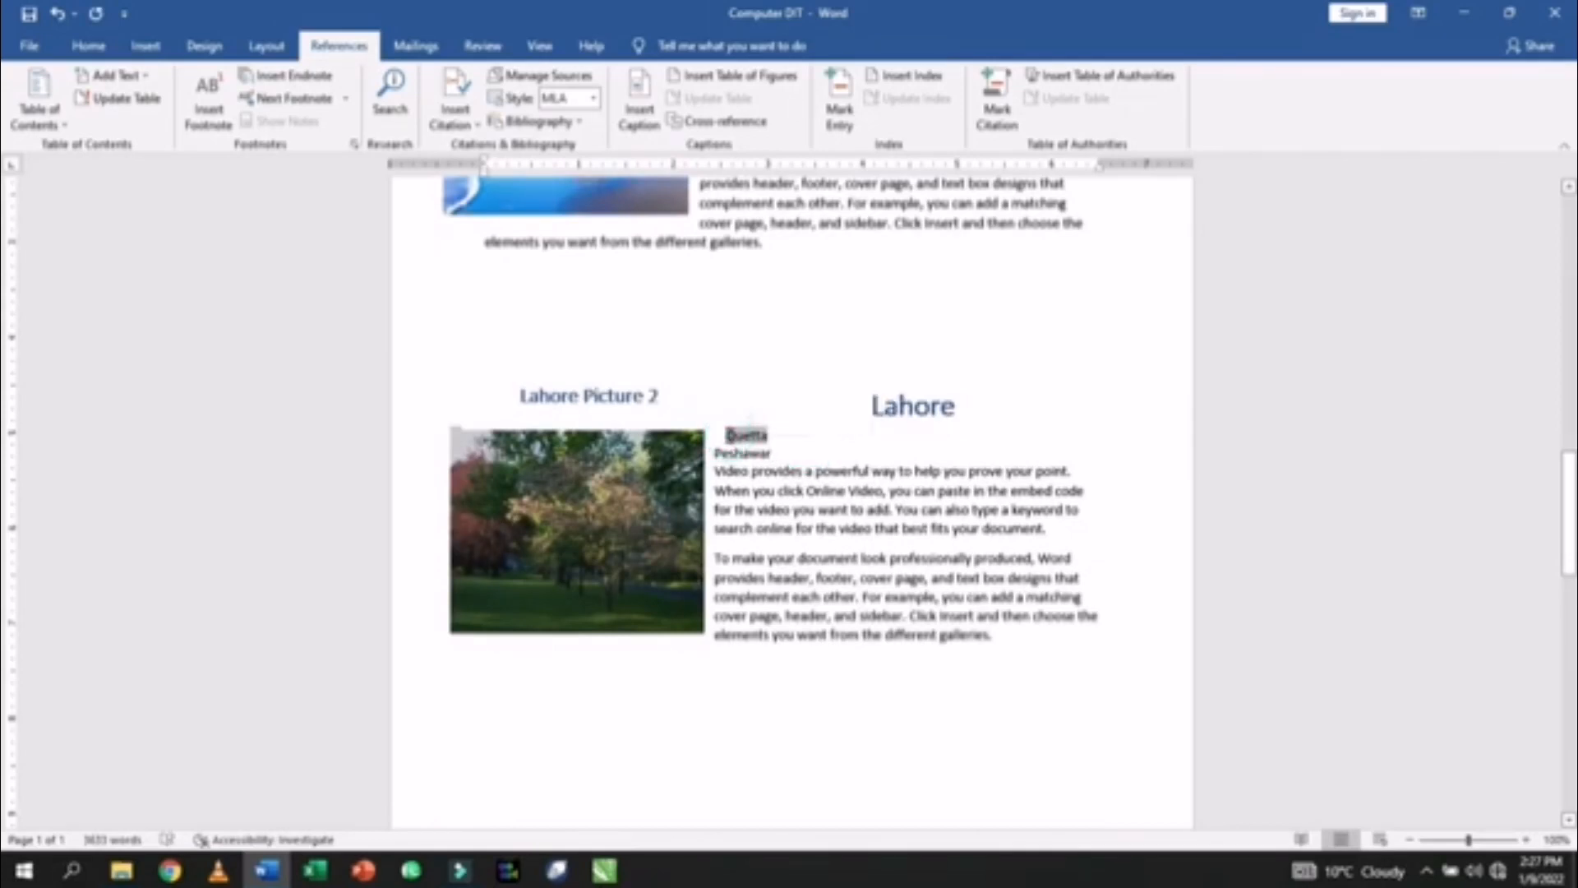
pyautogui.press('Left')
pyautogui.press('Delete')
pyautogui.hotkey('ctrl', 'z')
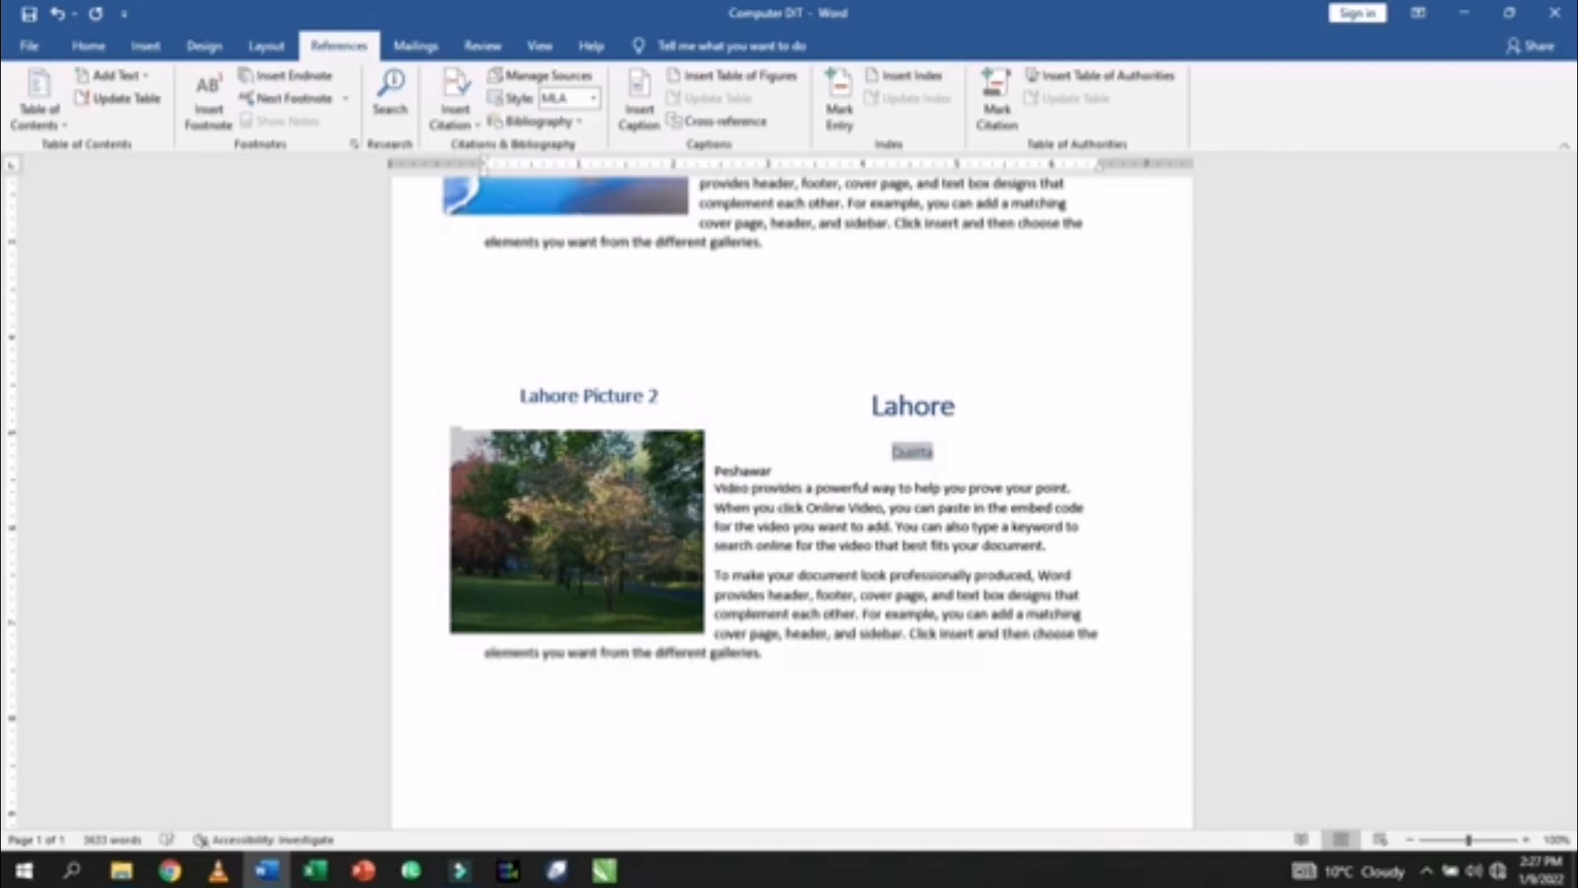
pyautogui.click(799, 475)
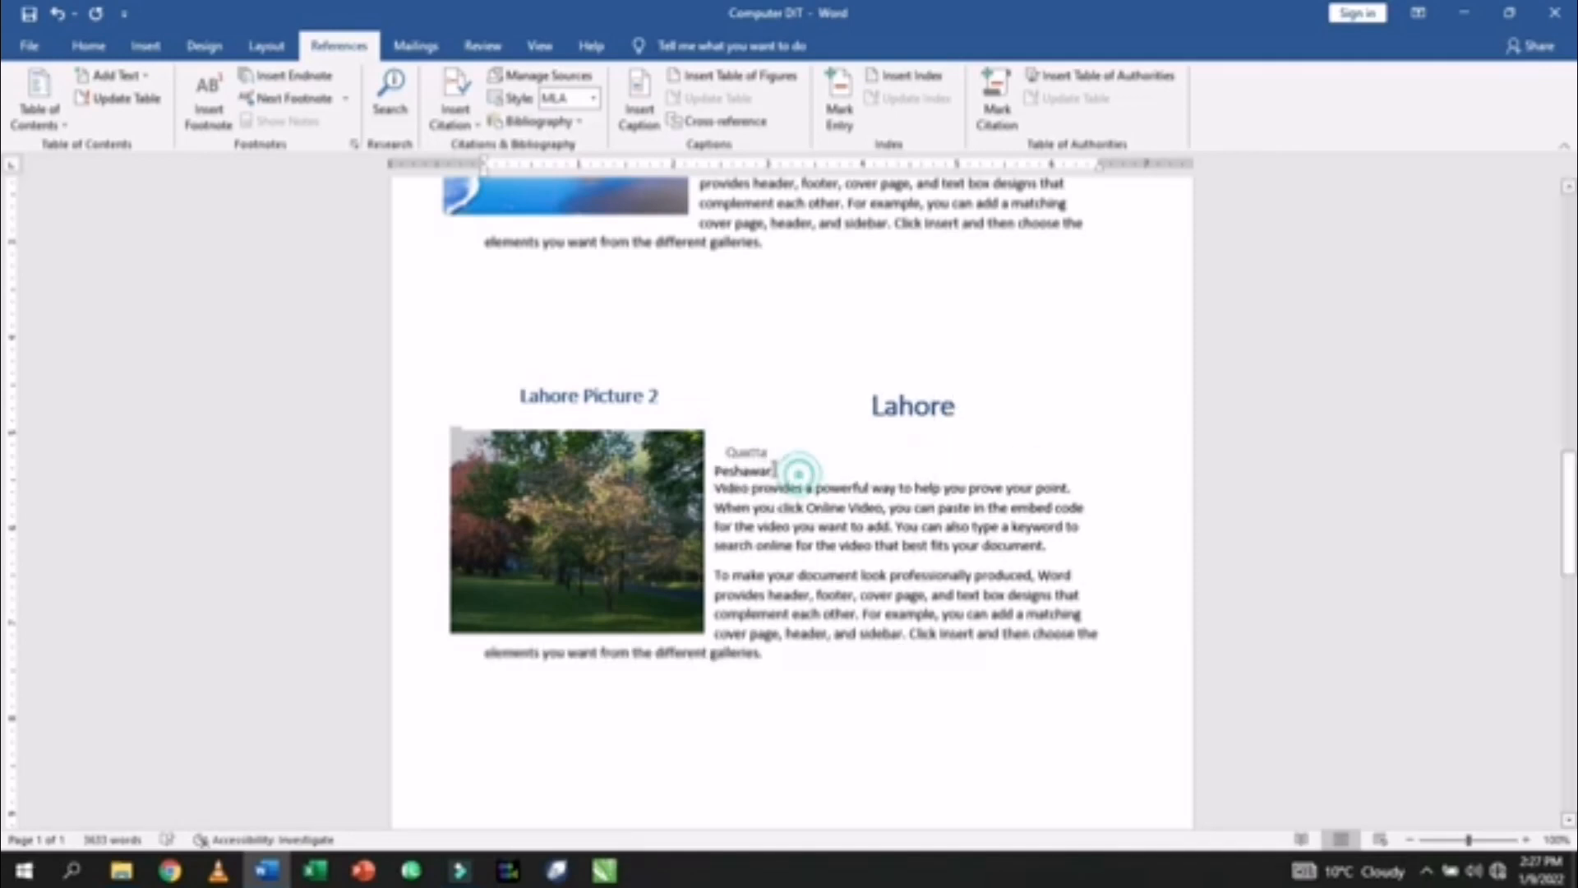
pyautogui.click(727, 453)
pyautogui.press('BackSpace')
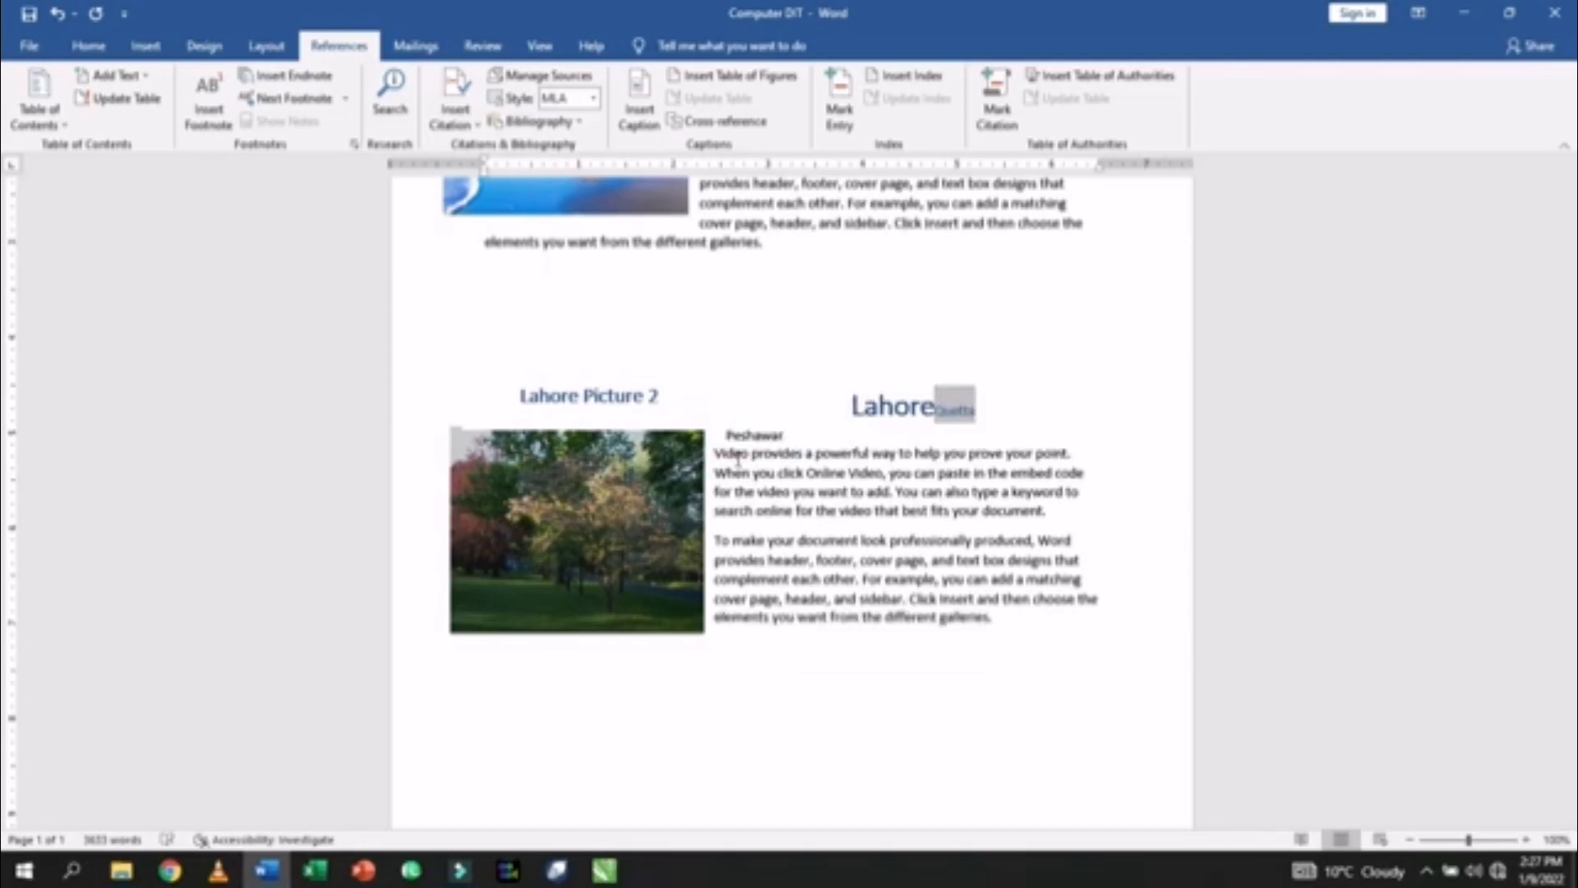
pyautogui.press('Return')
pyautogui.hotkey('ctrl', 'z')
pyautogui.hotkey('ctrl', 'z')
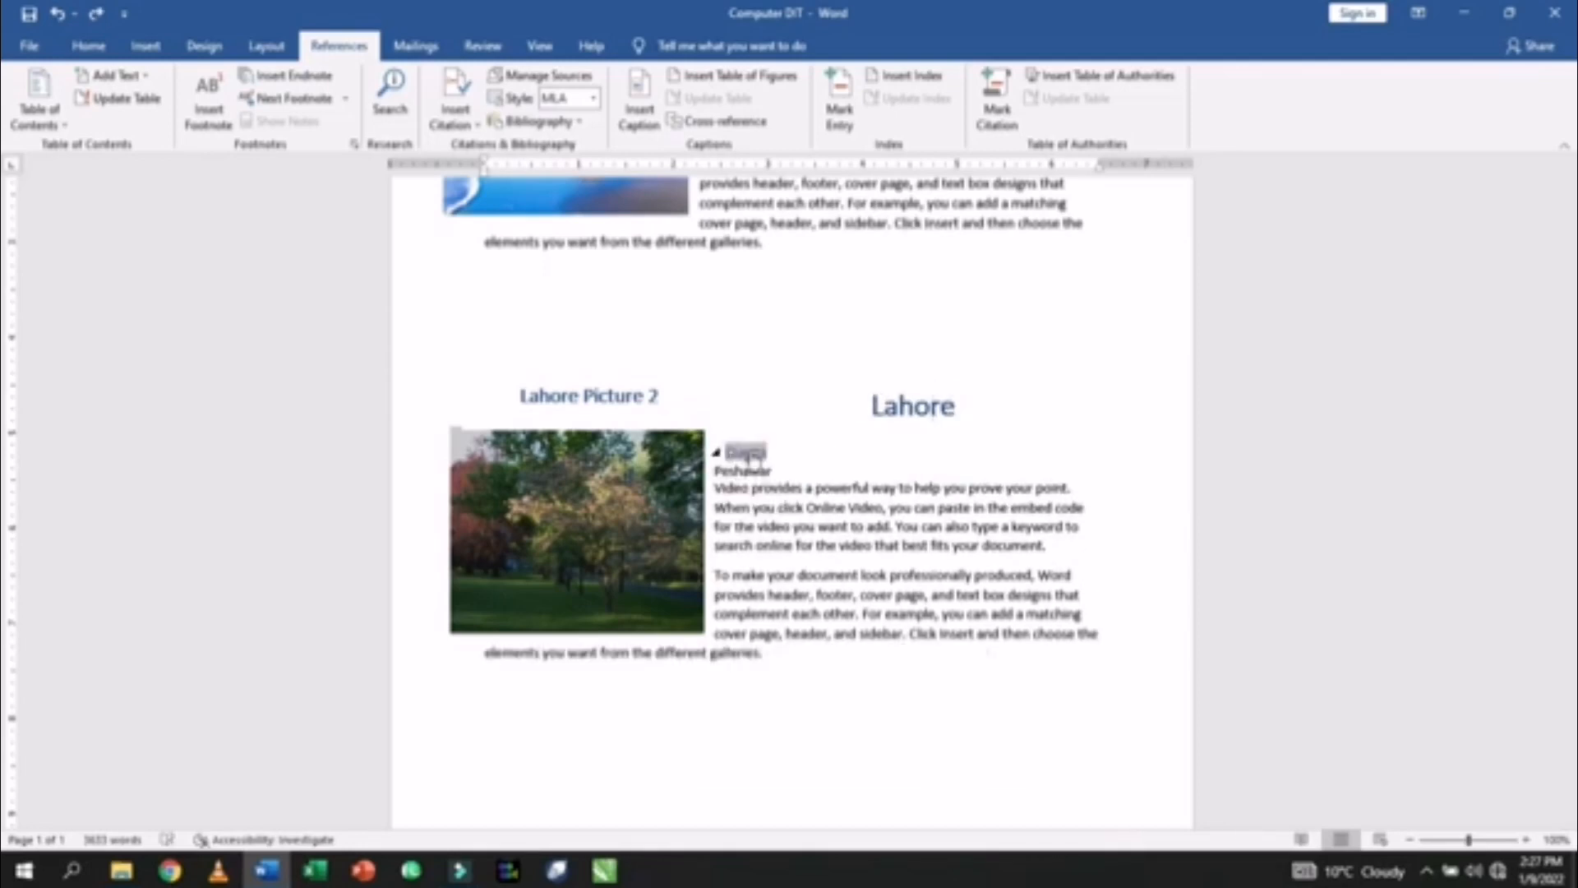
pyautogui.hotkey('ctrl', 'z')
pyautogui.hotkey('ctrl', 'z')
pyautogui.hotkey('ctrl', 'z')
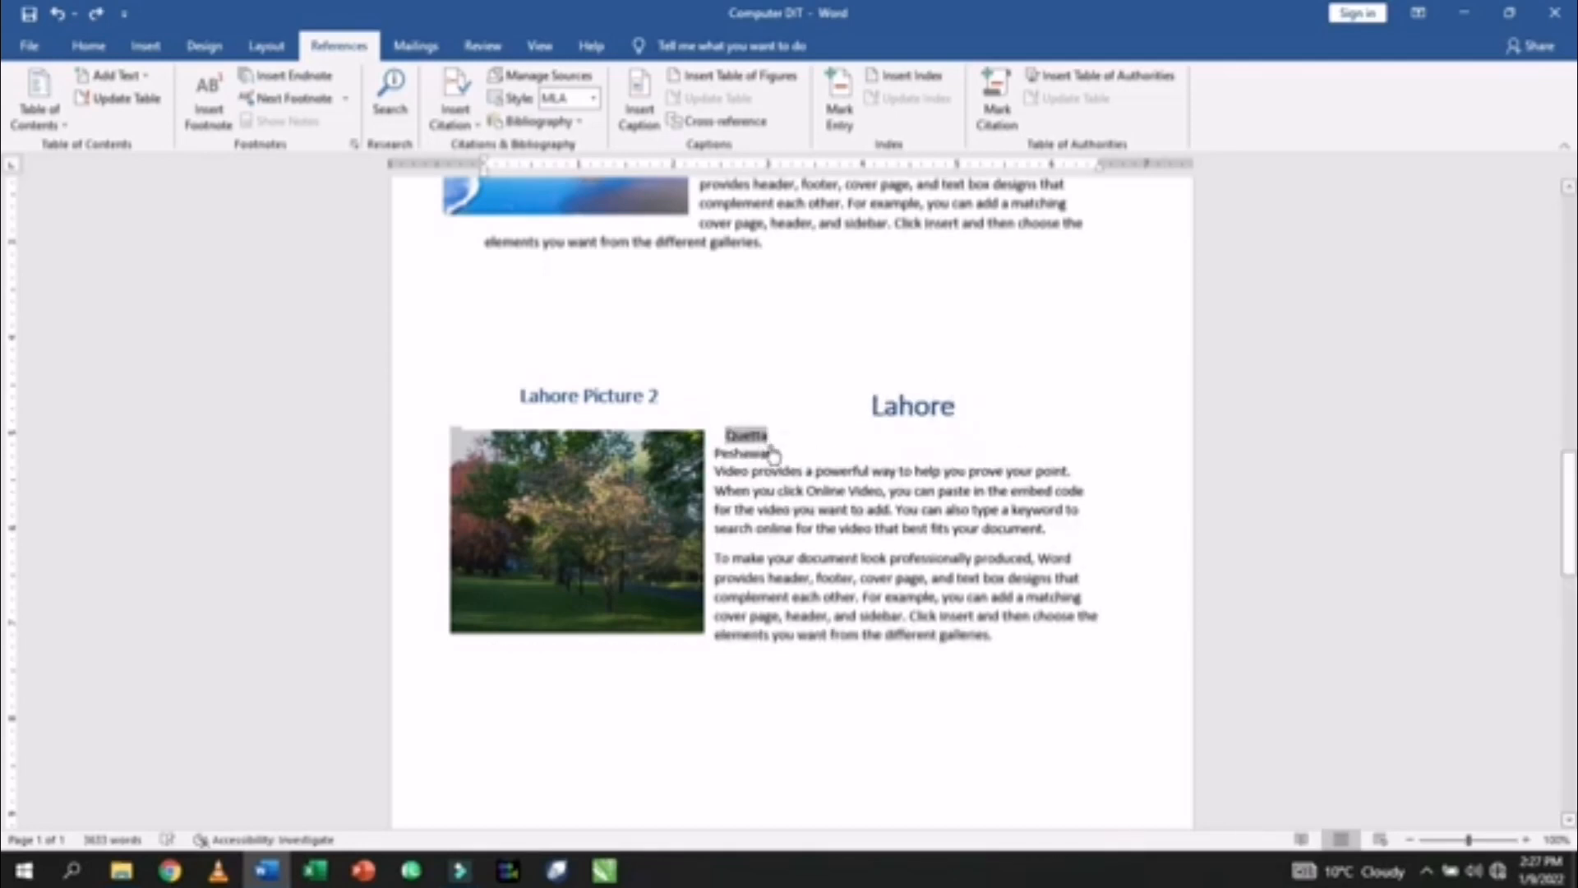
# - Nudge the Lahore picture slightly right and follow the Quetta link back to its section
pyautogui.click(783, 441)
pyautogui.moveTo(658, 467)
pyautogui.mouseDown()
pyautogui.moveTo(644, 467)
pyautogui.moveTo(672, 467)
pyautogui.mouseUp()
pyautogui.click(824, 458)
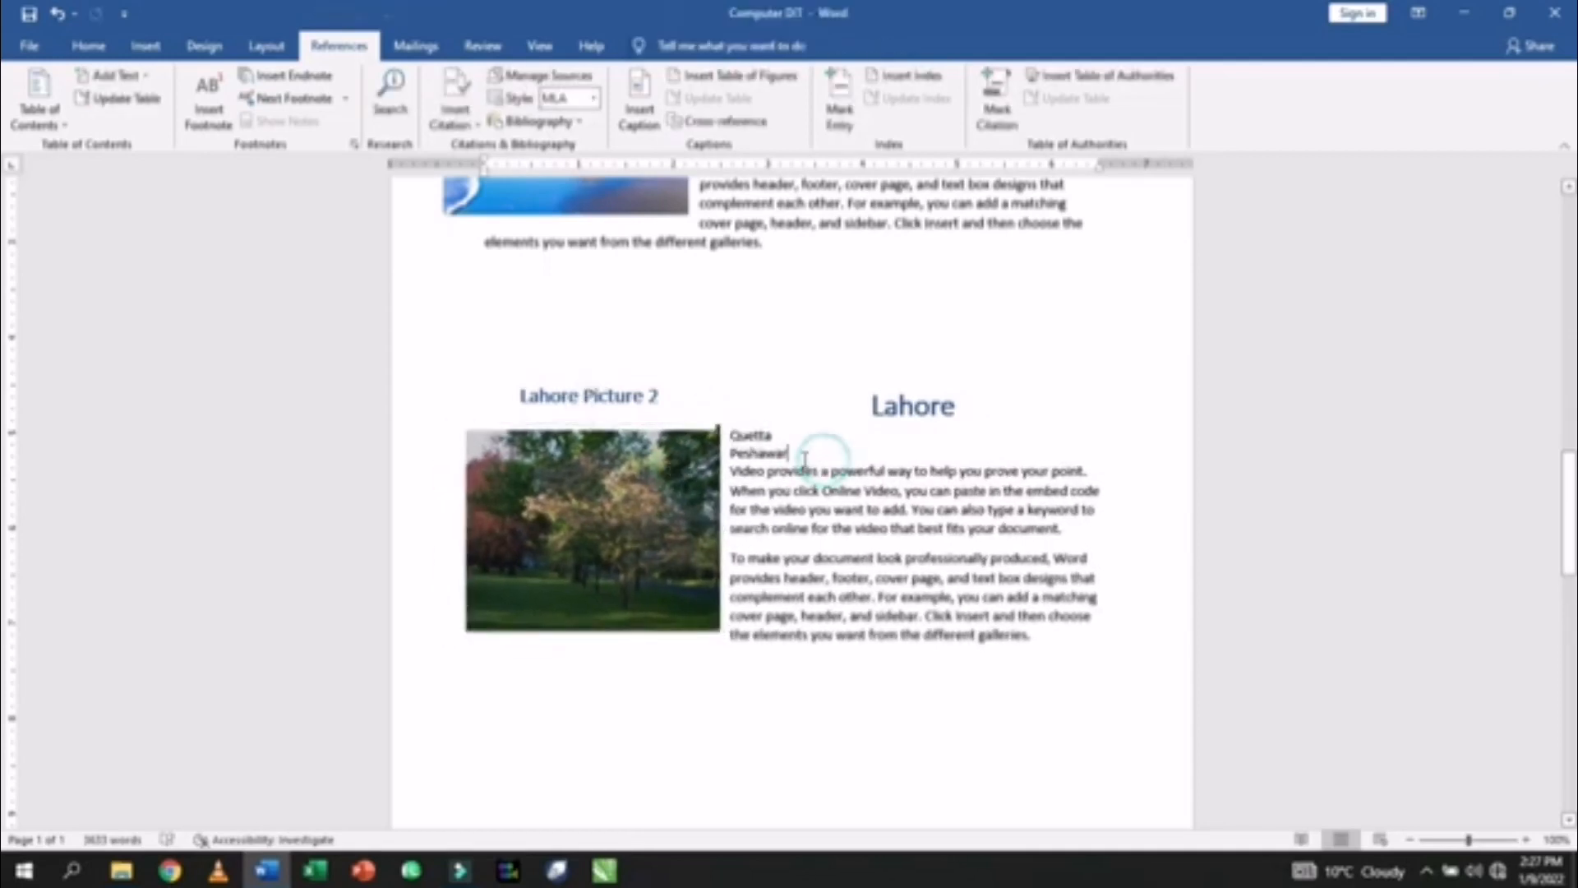
pyautogui.keyDown('ctrl'); pyautogui.click(757, 435); pyautogui.keyUp('ctrl')
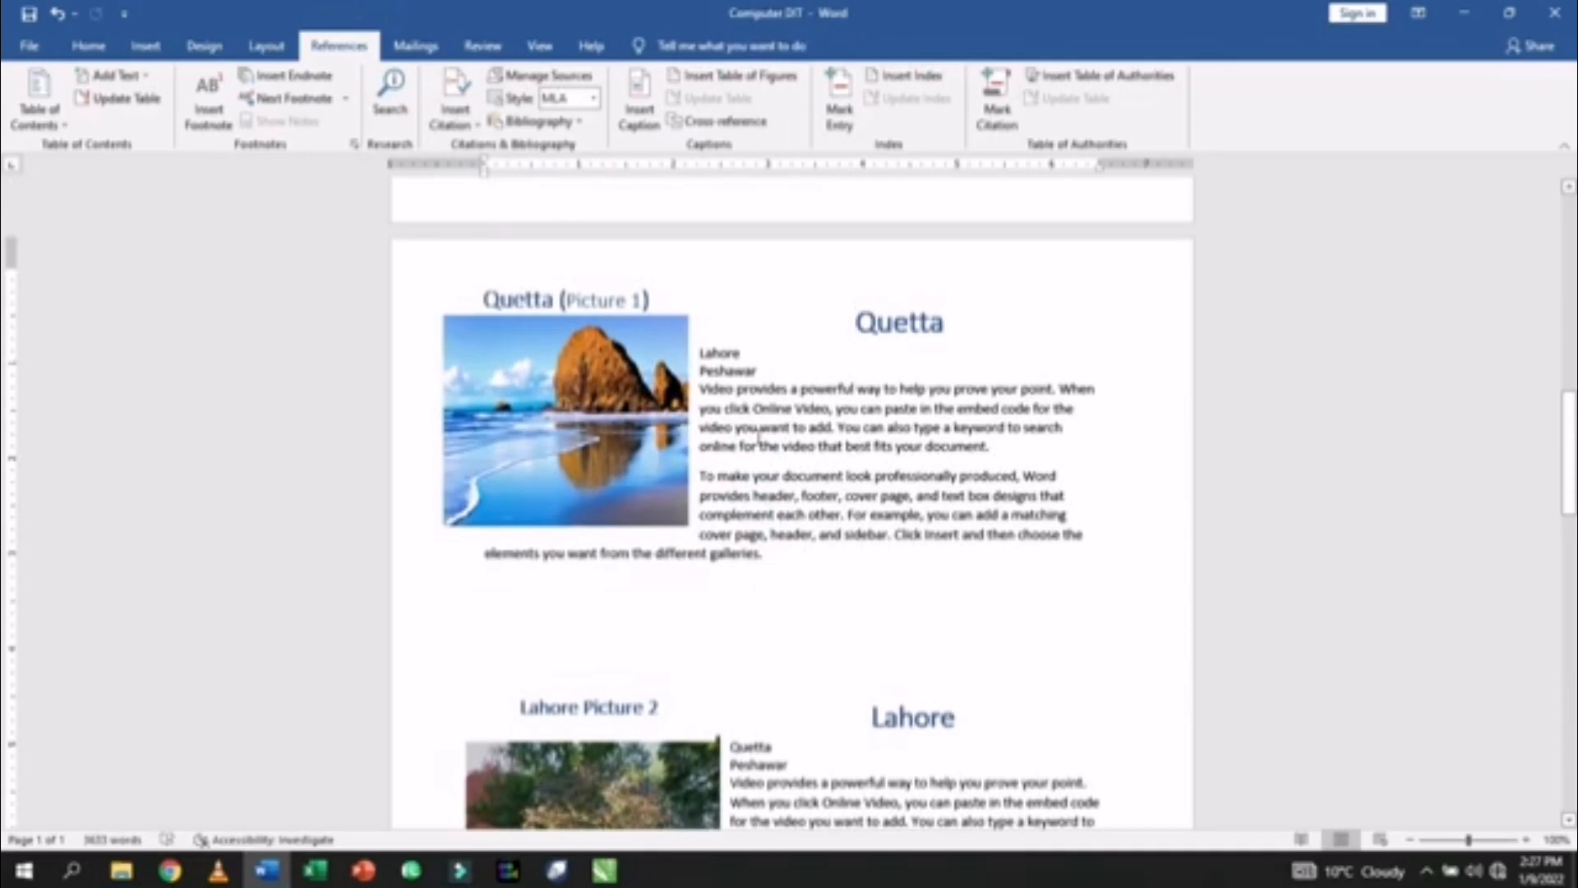
# - Under the Peshawar heading, insert hyperlinked cross-references to the Lahore and Quetta headings on separate lines
pyautogui.keyDown('ctrl'); pyautogui.click(740, 375); pyautogui.keyUp('ctrl')
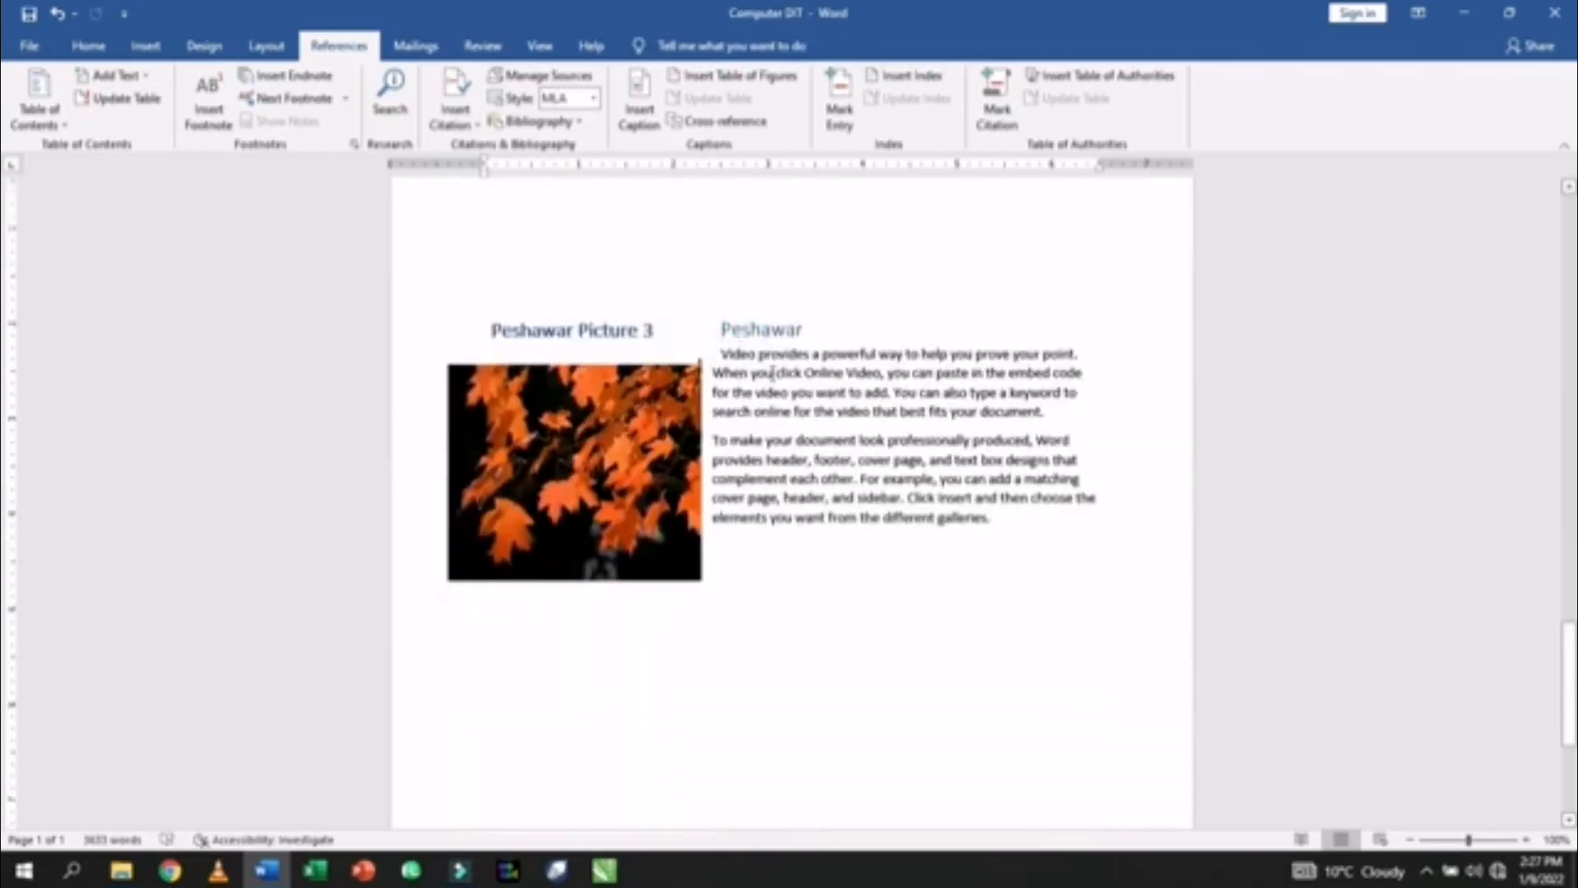
pyautogui.click(810, 336)
pyautogui.press('Return')
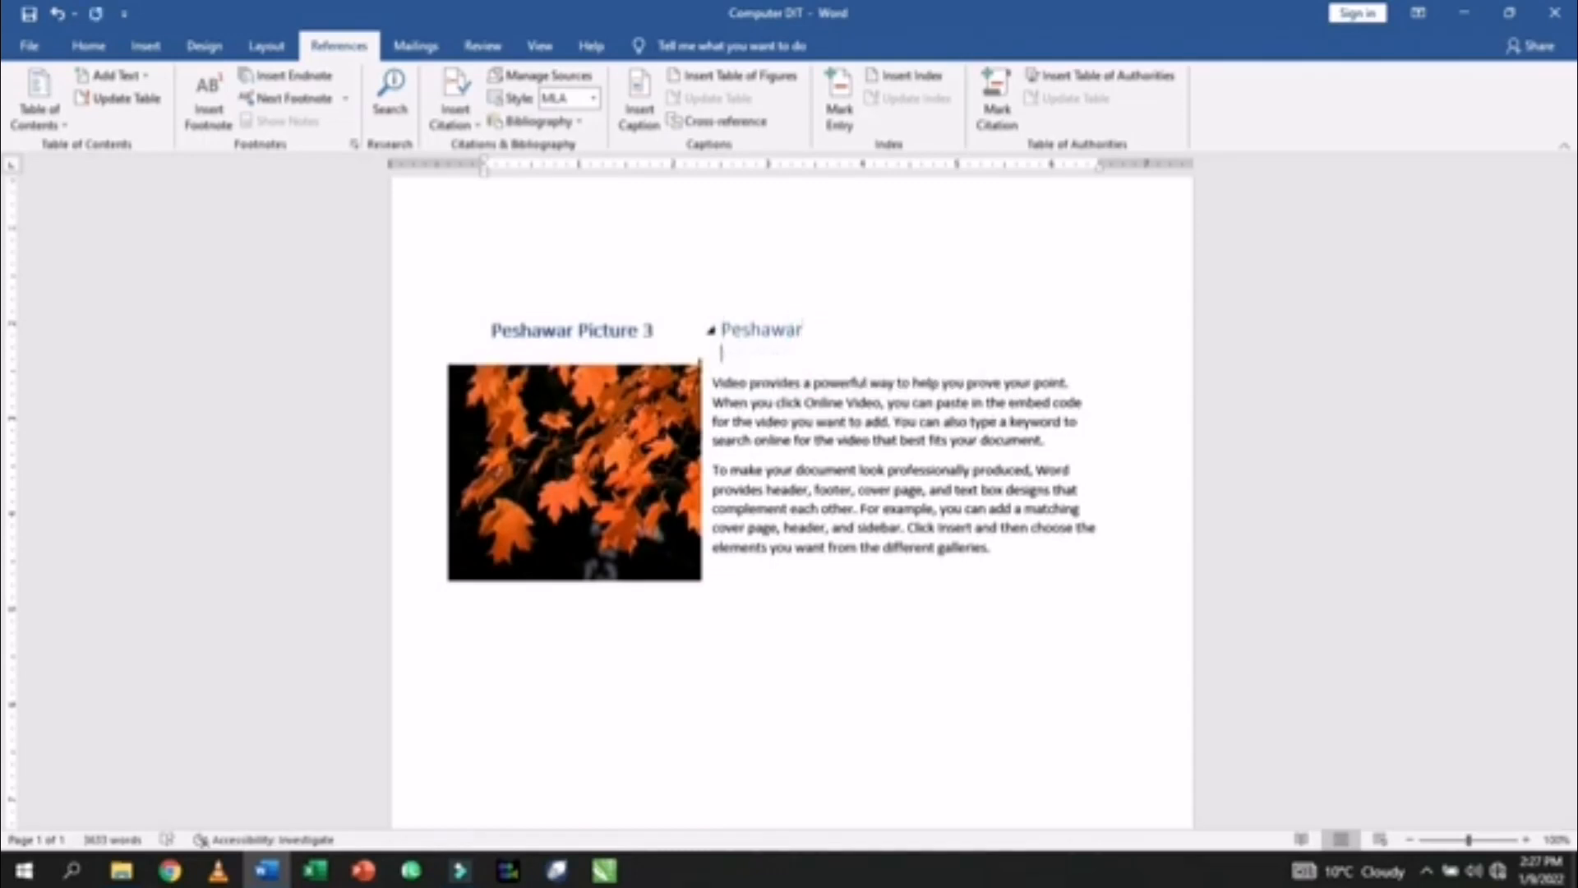
pyautogui.click(723, 123)
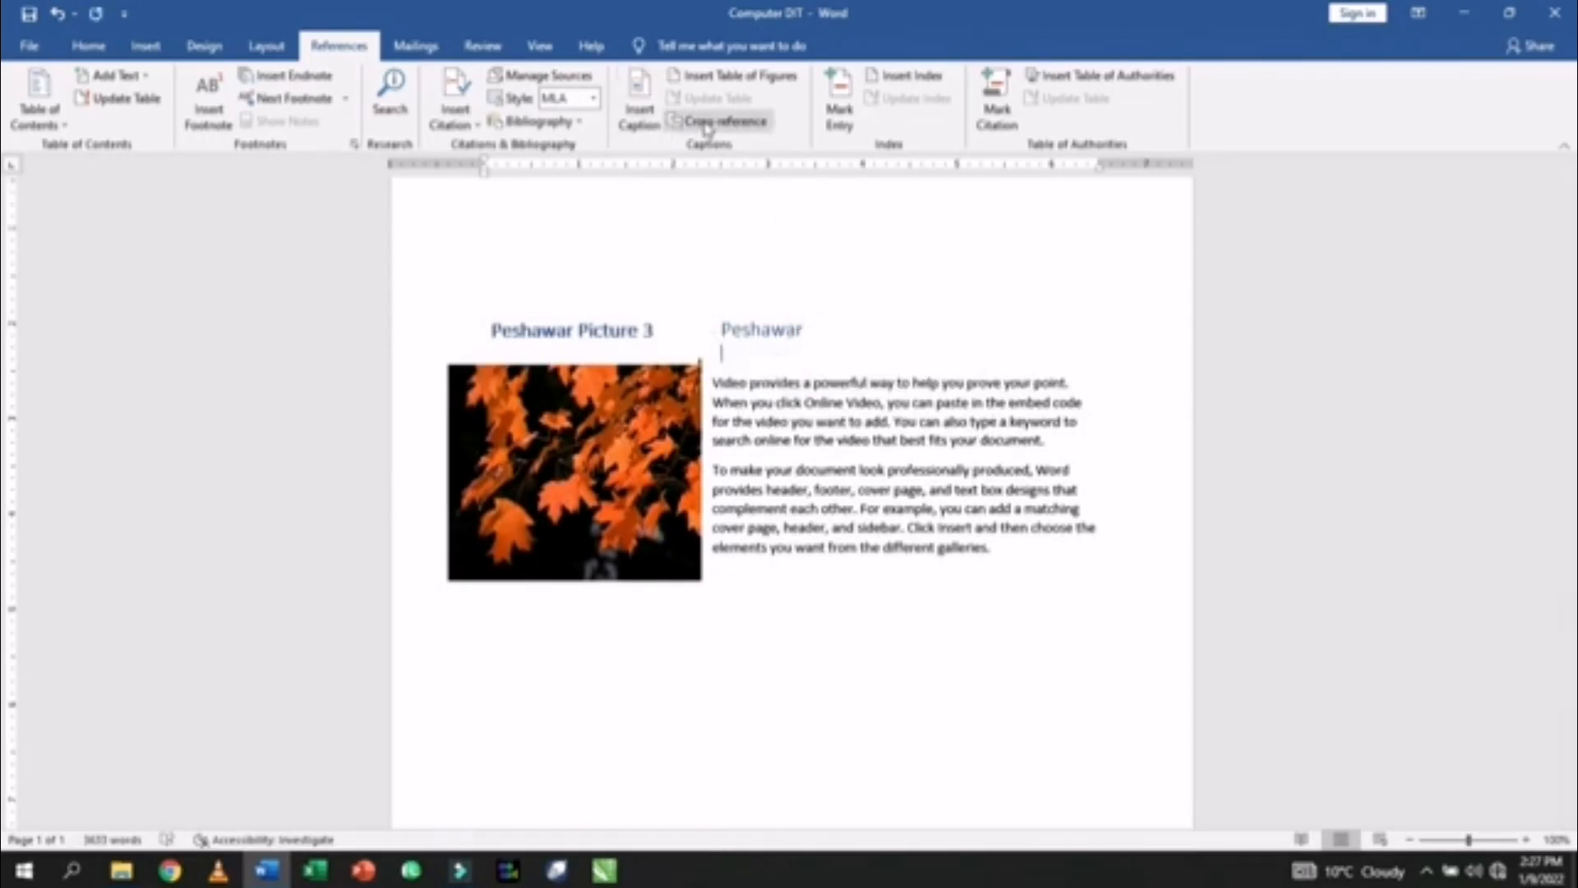
pyautogui.click(822, 401)
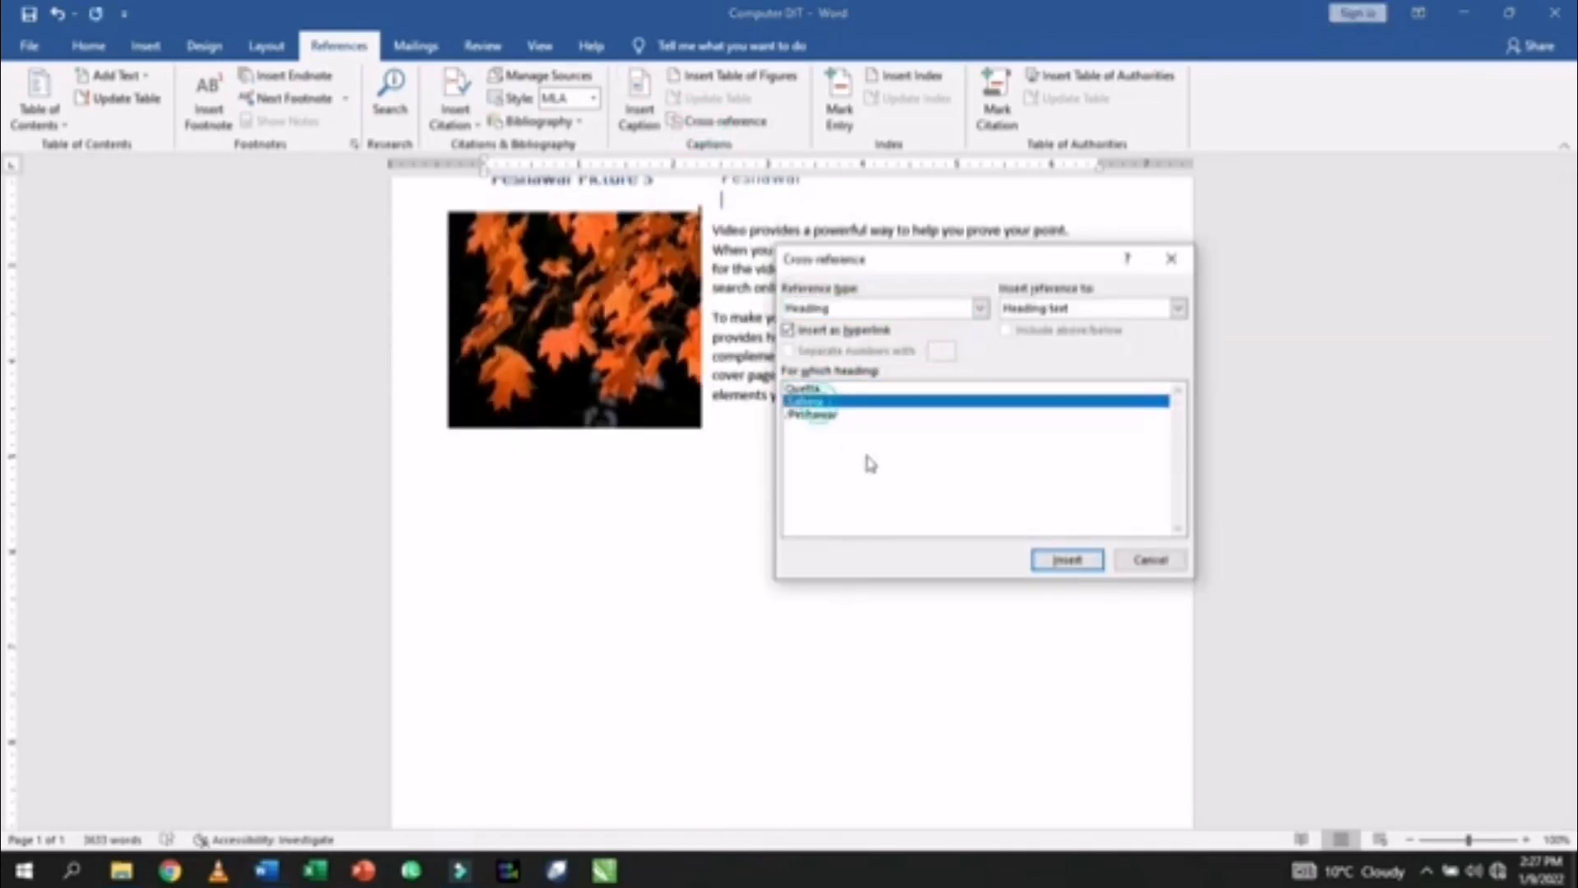
pyautogui.click(1066, 559)
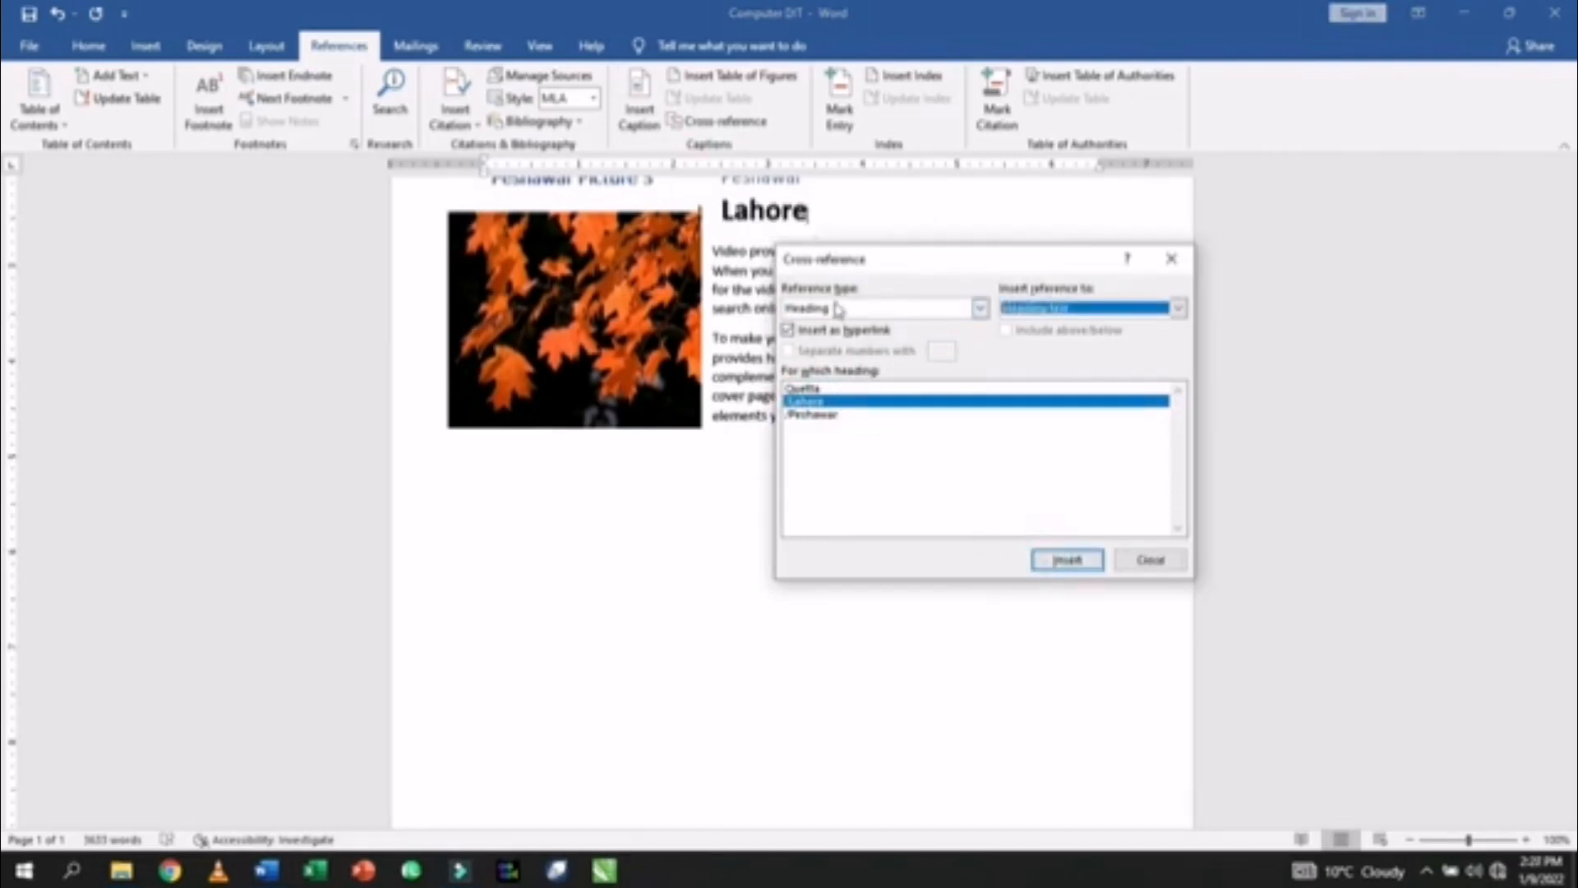
pyautogui.click(807, 211)
pyautogui.press('Return')
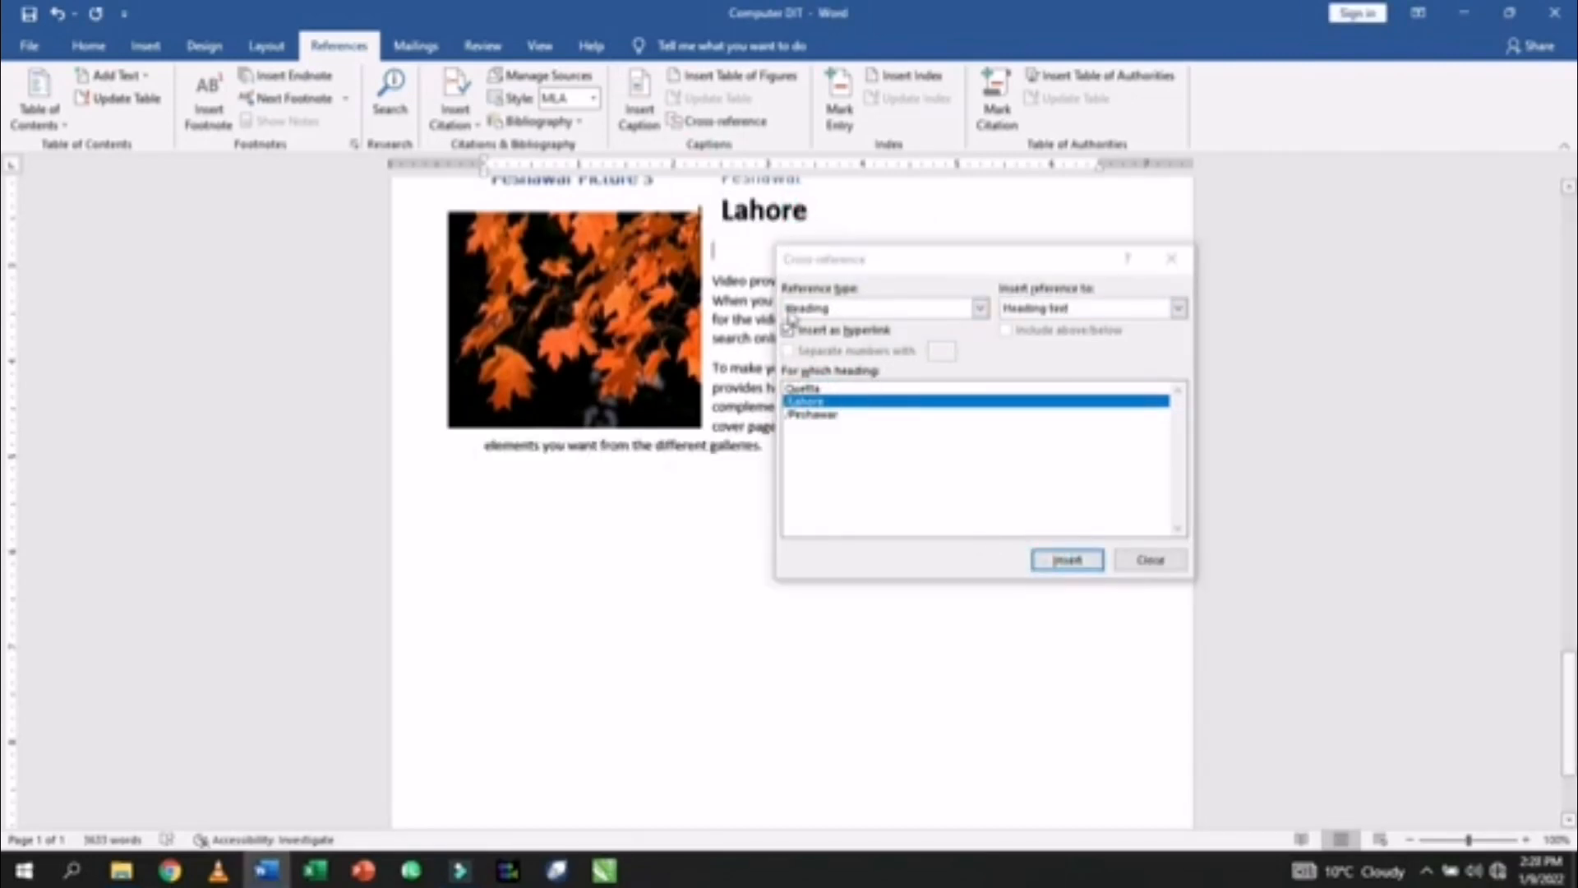
pyautogui.click(813, 388)
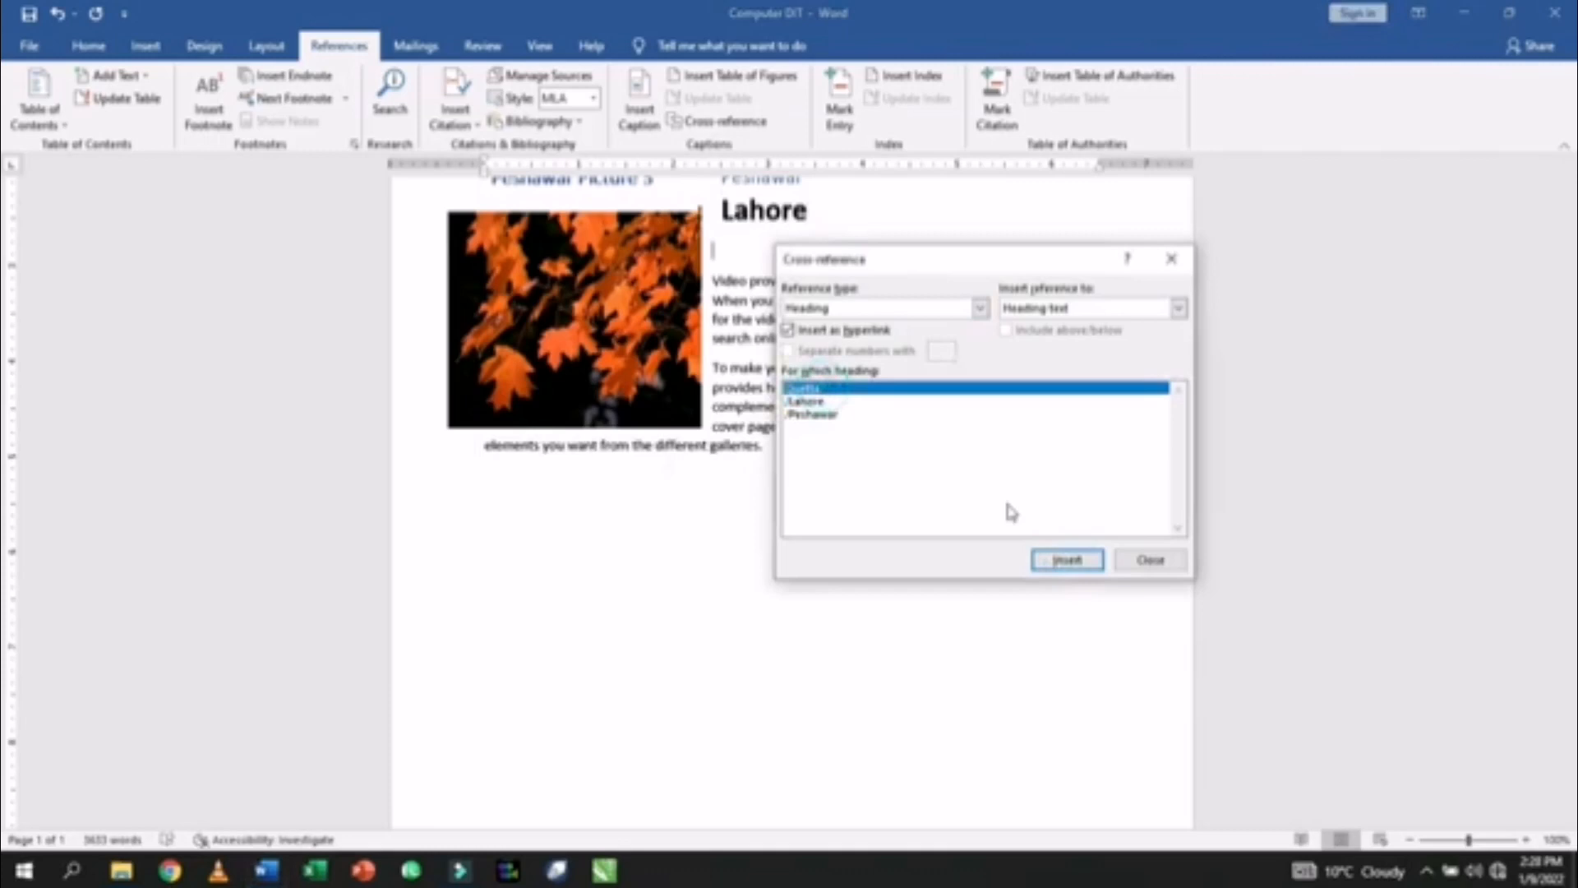
pyautogui.click(1067, 560)
pyautogui.click(1150, 560)
# - Reset the two new links to plain body text and nudge the Peshawar picture slightly up and right
pyautogui.scroll(2, 718, 291)
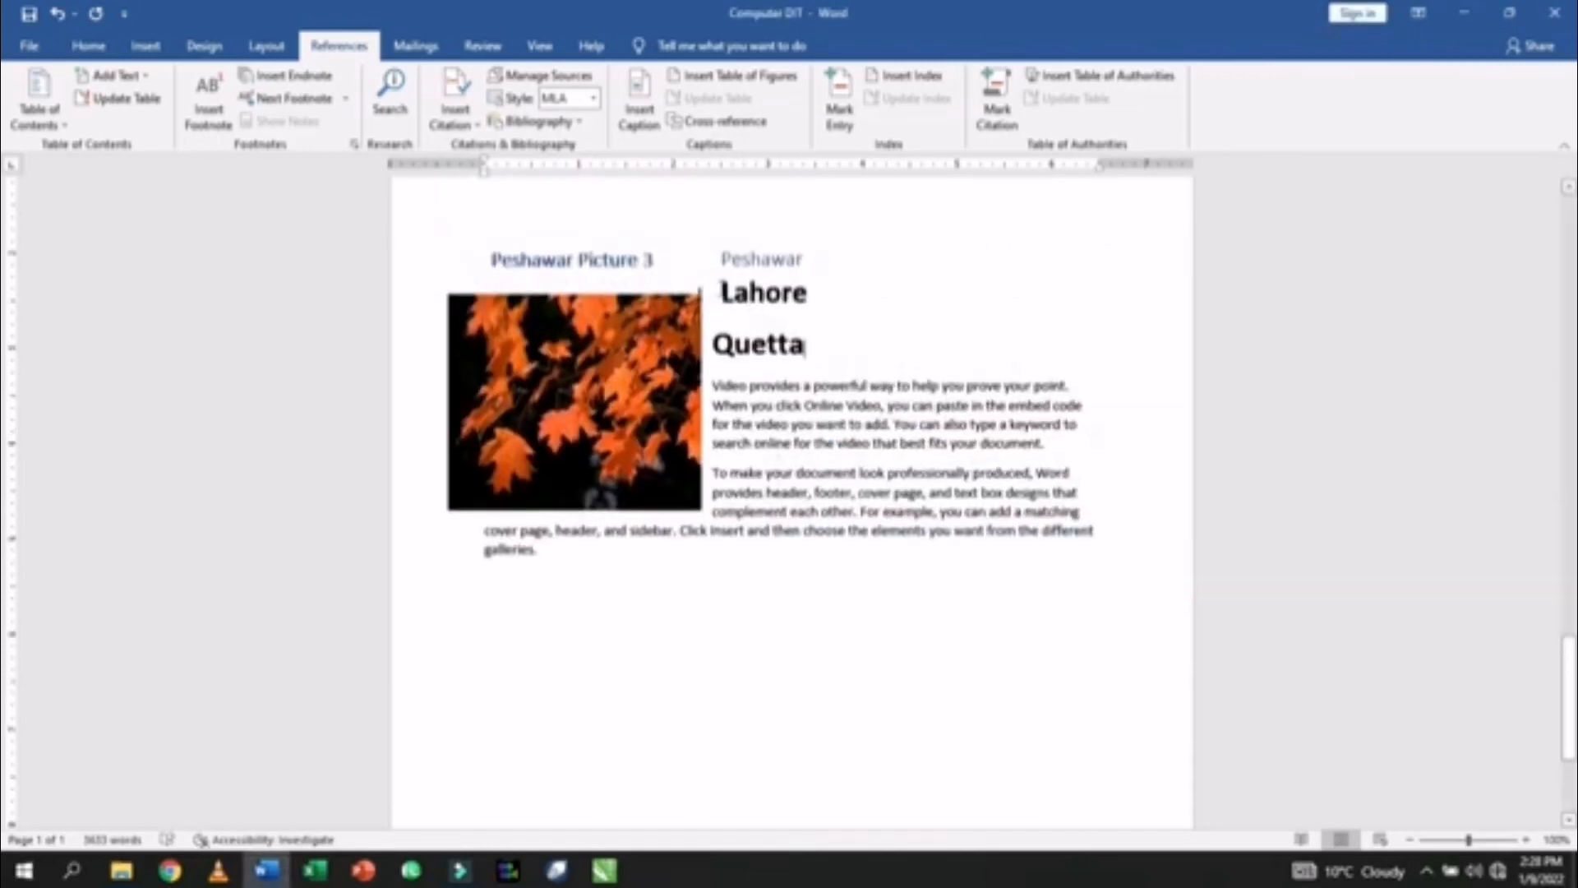
pyautogui.moveTo(722, 292); pyautogui.dragTo(816, 368)
pyautogui.hotkey('ctrl', 'space')
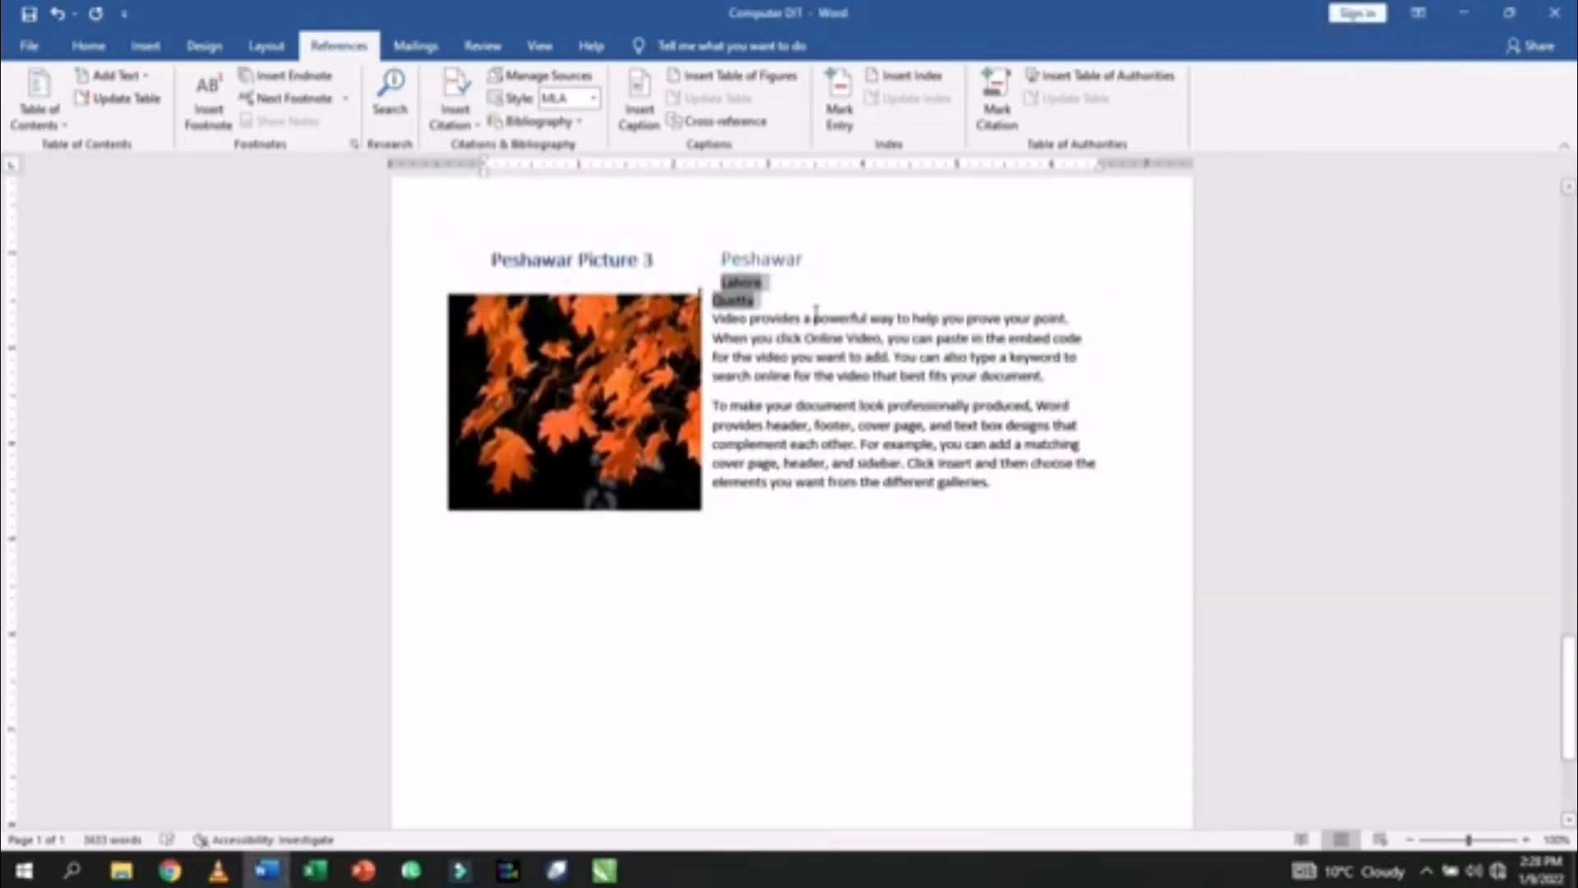
pyautogui.click(816, 289)
pyautogui.moveTo(682, 338)
pyautogui.mouseDown()
pyautogui.moveTo(700, 319)
pyautogui.moveTo(679, 328)
pyautogui.mouseUp()
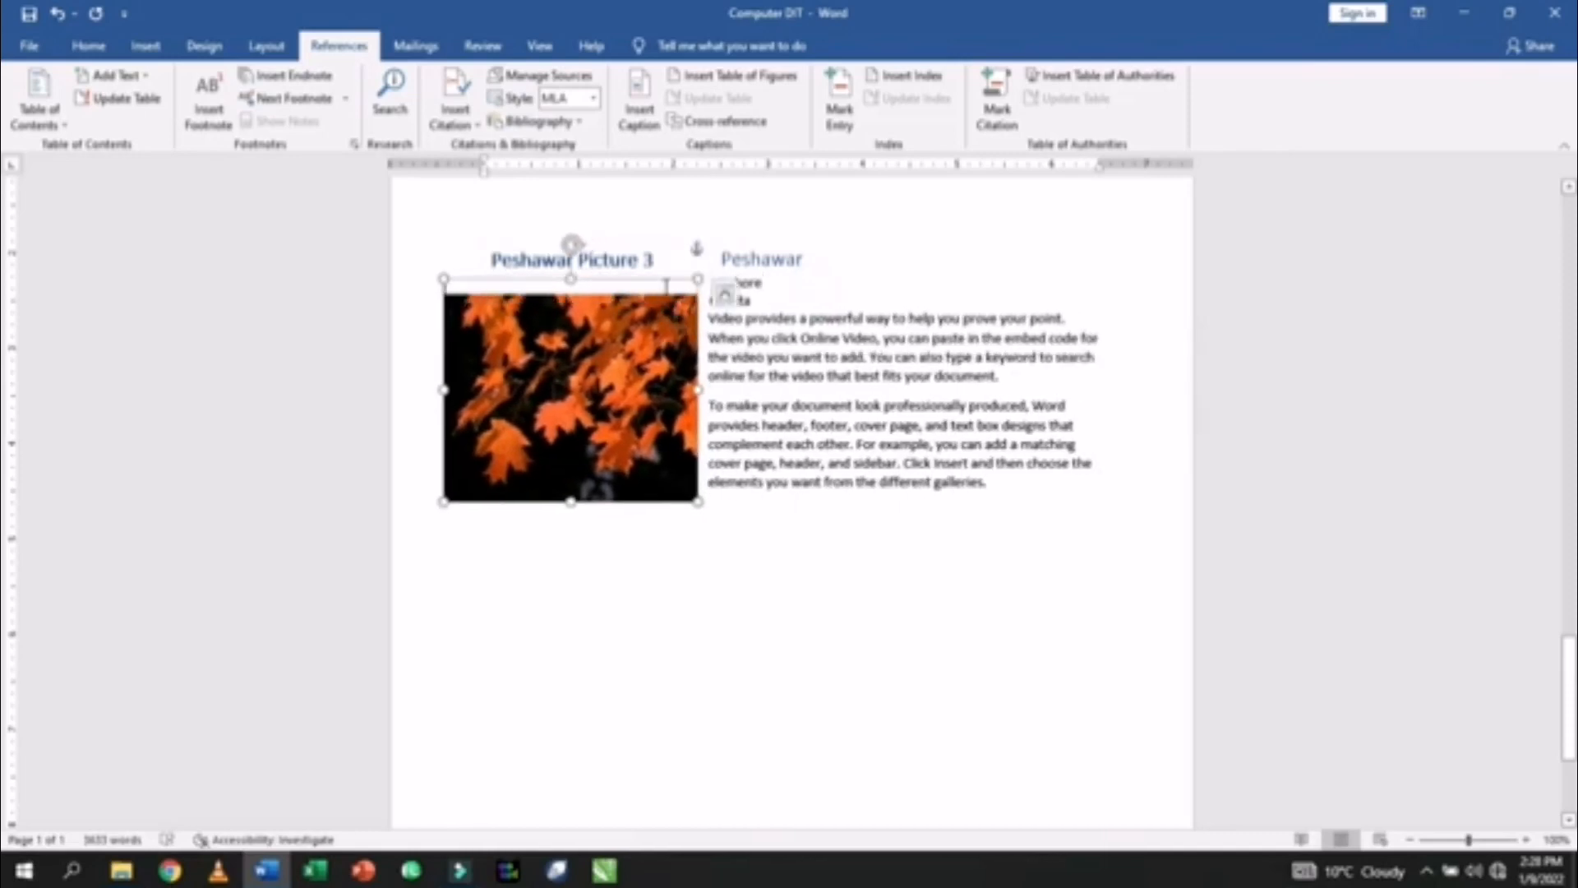
# - Shift the Peshawar Picture 3 caption box a little right, then follow the Lahore link to its page
pyautogui.click(656, 262)
pyautogui.moveTo(656, 246); pyautogui.dragTo(679, 245)
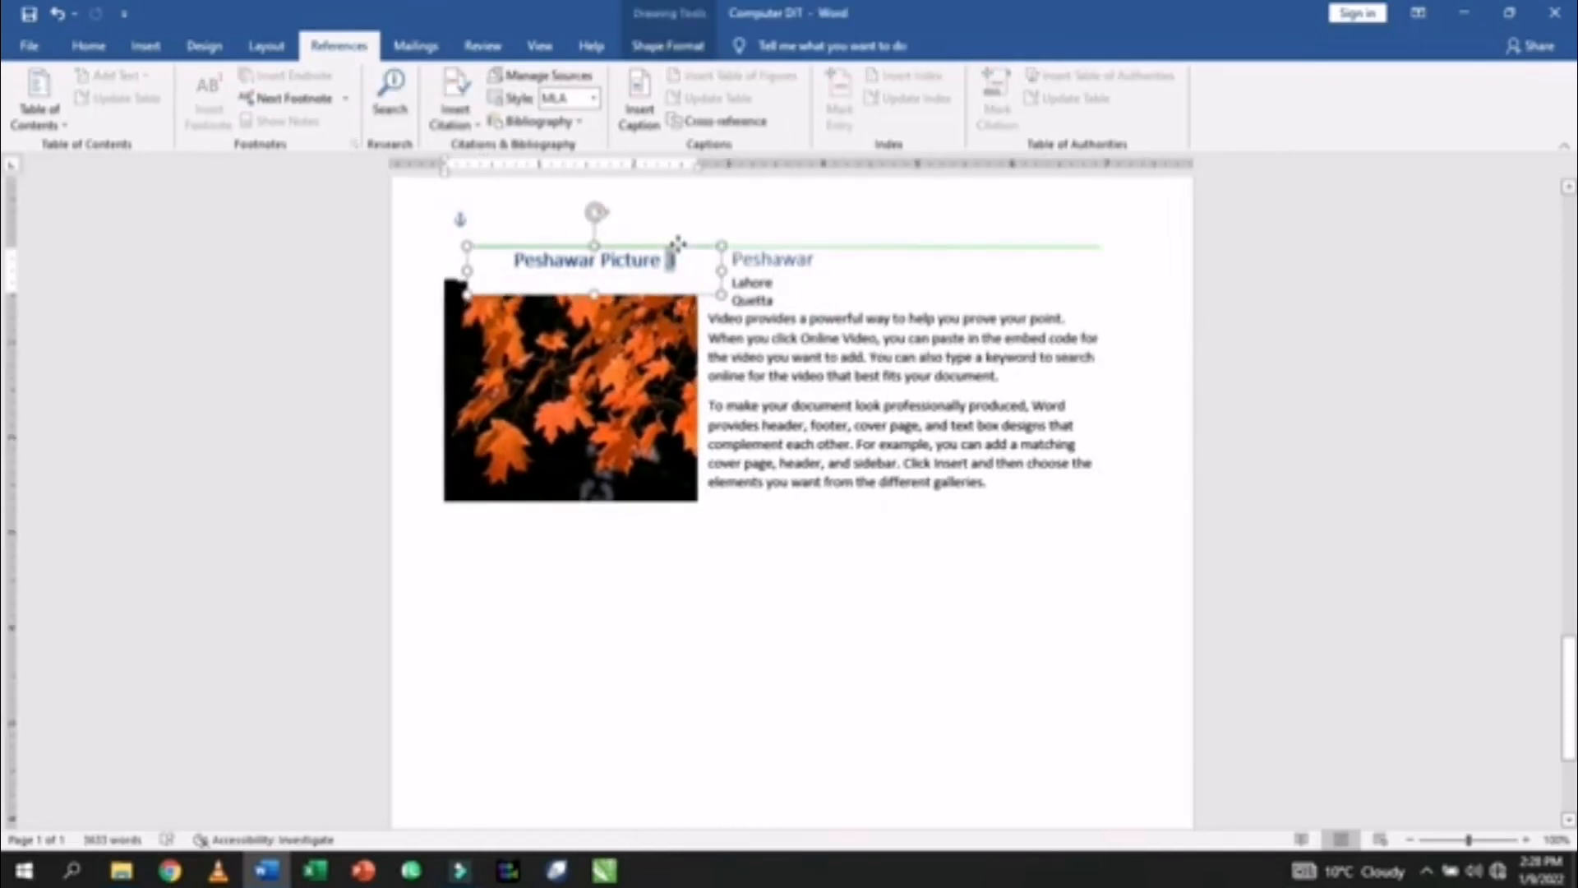
pyautogui.click(839, 376)
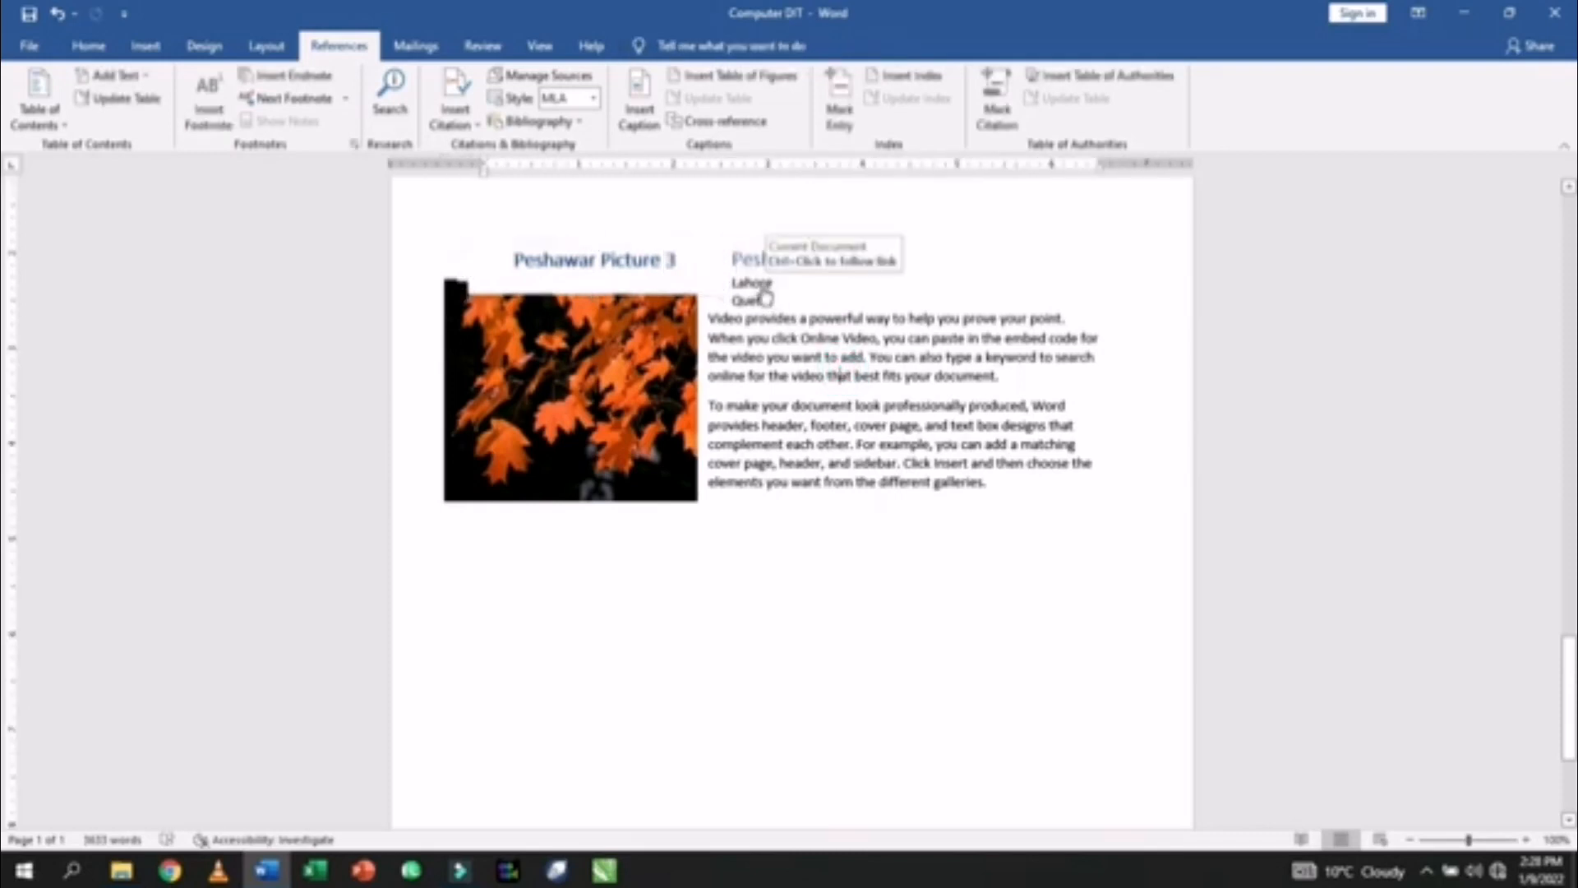
pyautogui.keyDown('ctrl'); pyautogui.click(763, 289); pyautogui.keyUp('ctrl')
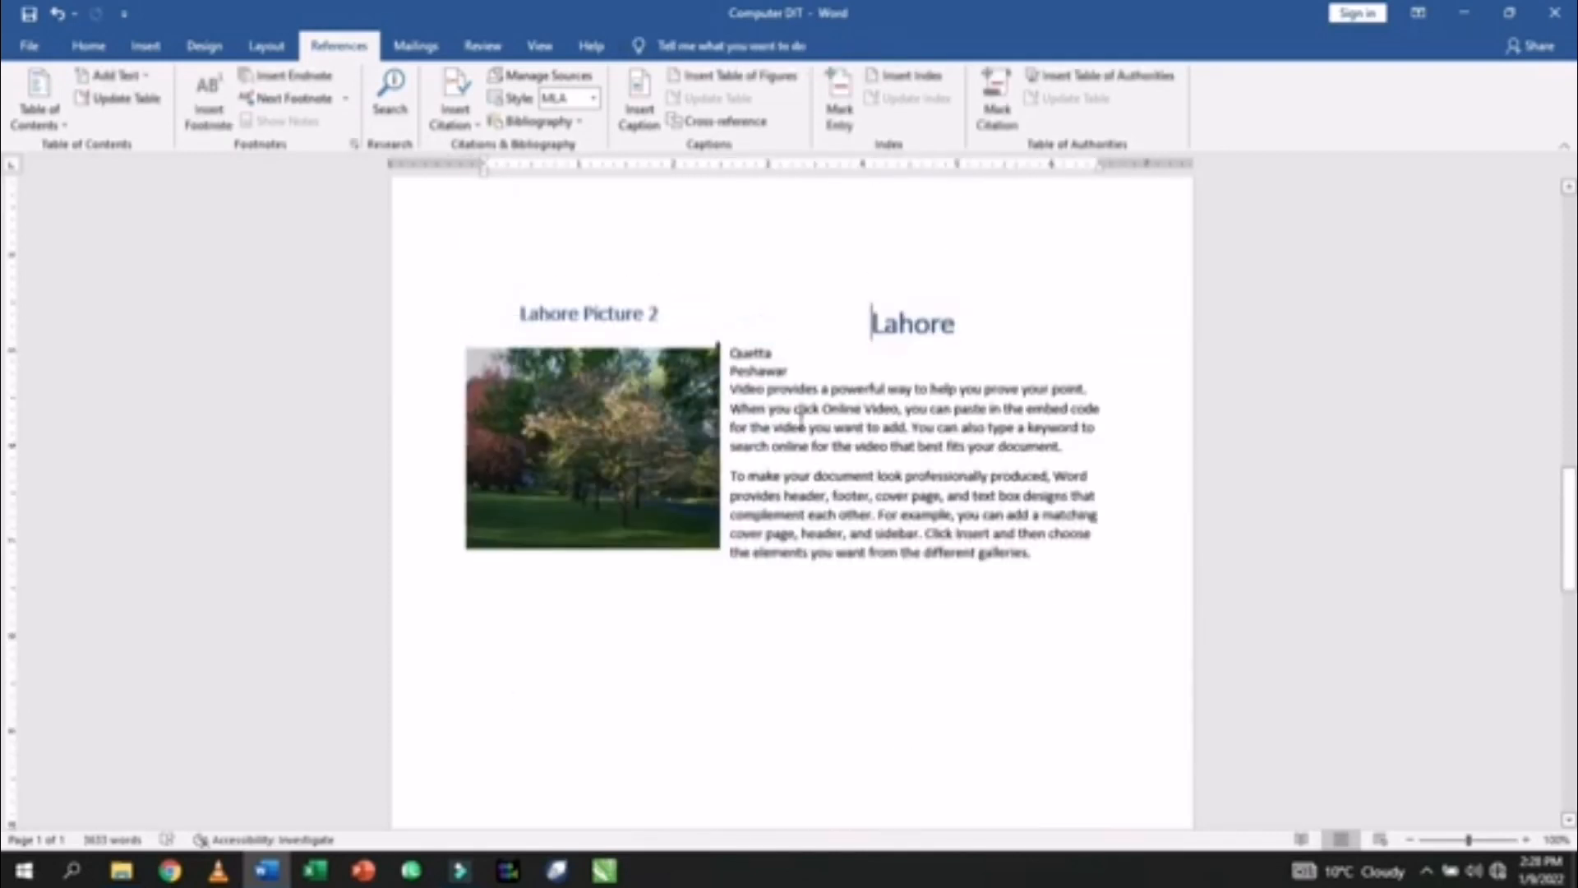
pyautogui.scroll(4, 801, 415)
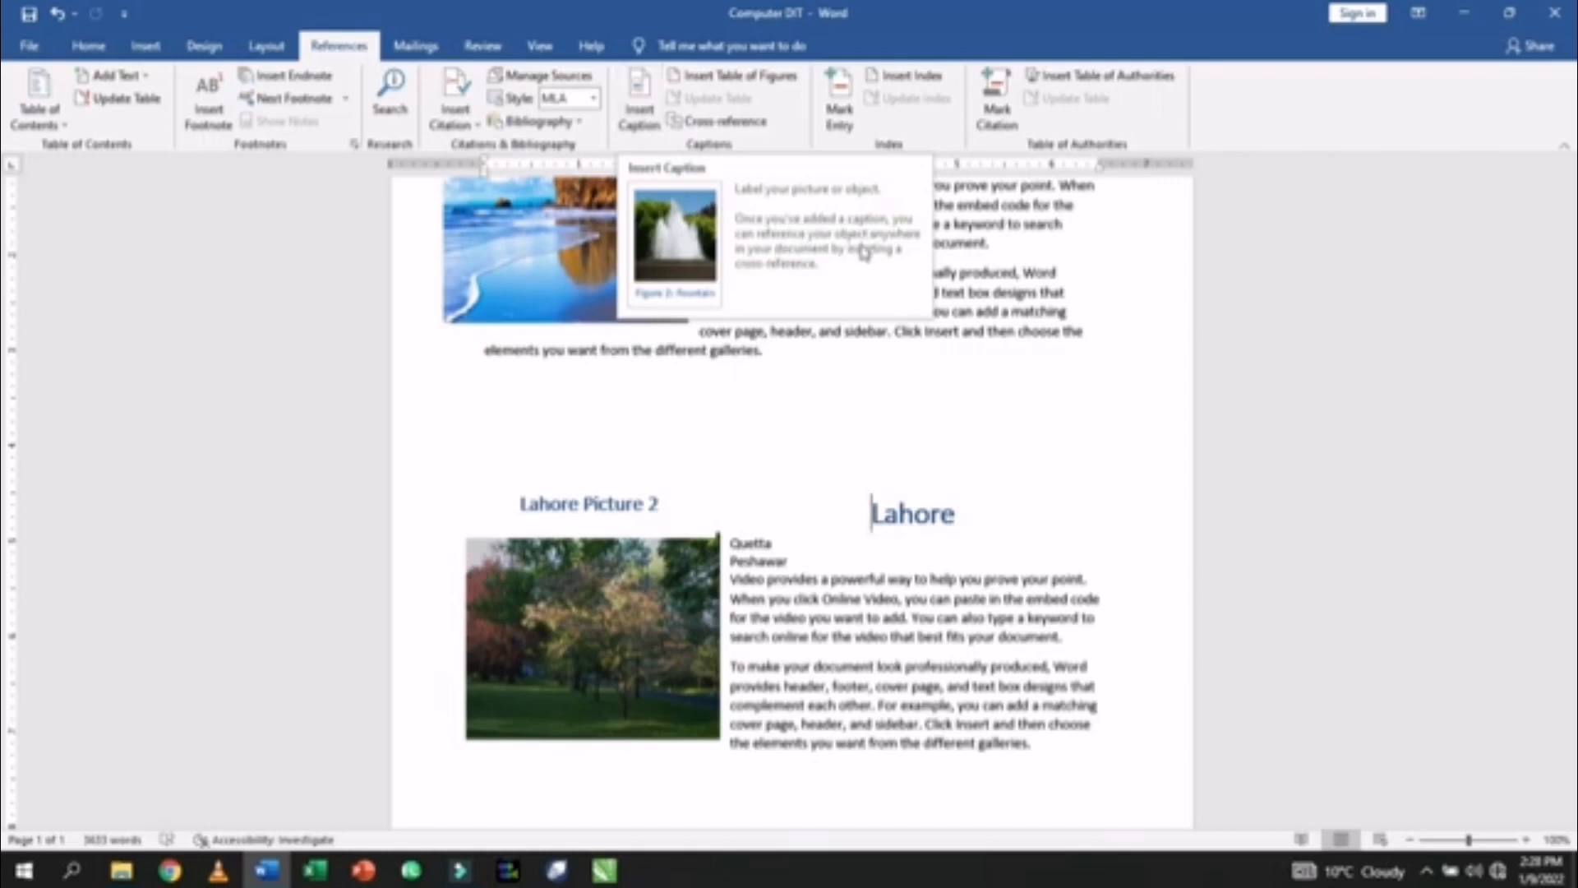
pyautogui.click(803, 370)
pyautogui.scroll(3, 789, 378)
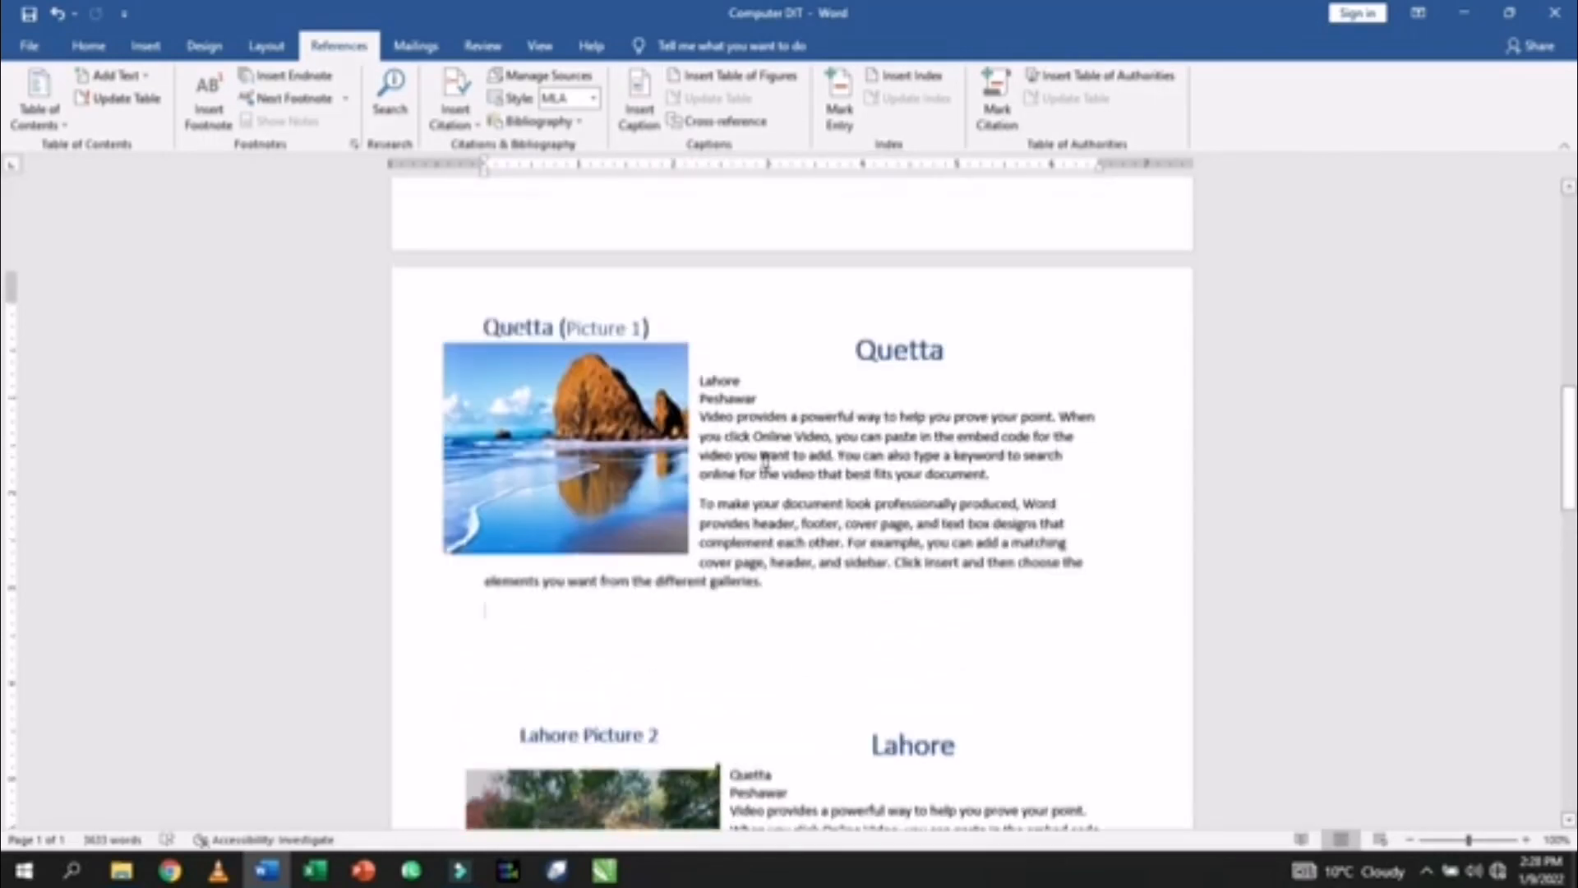
pyautogui.scroll(10, 598, 386)
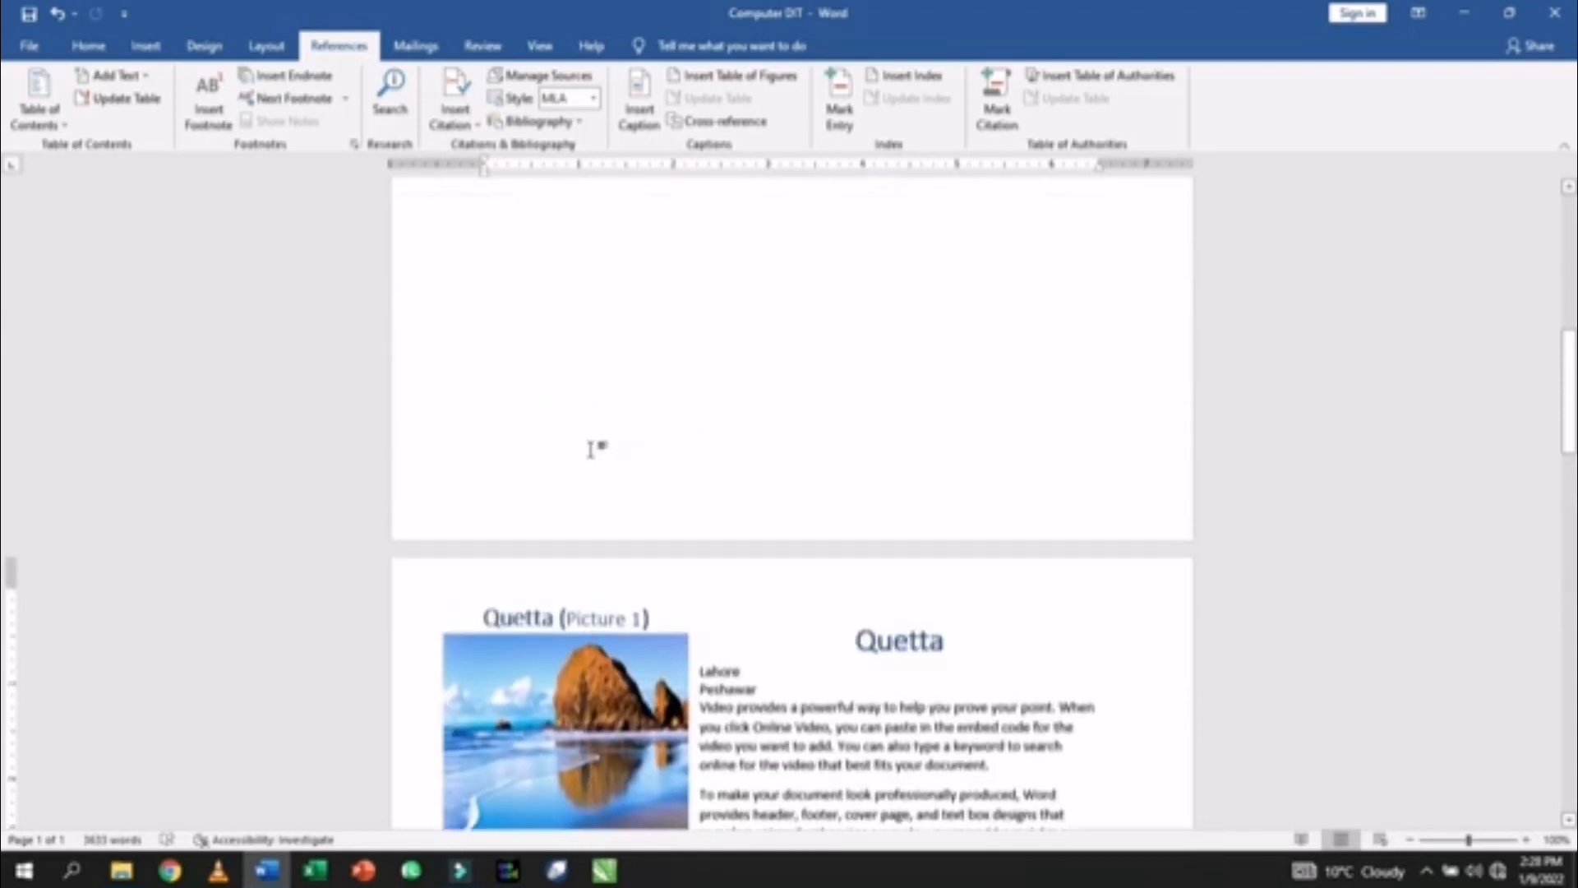
pyautogui.scroll(2, 590, 452)
pyautogui.scroll(-8, 590, 452)
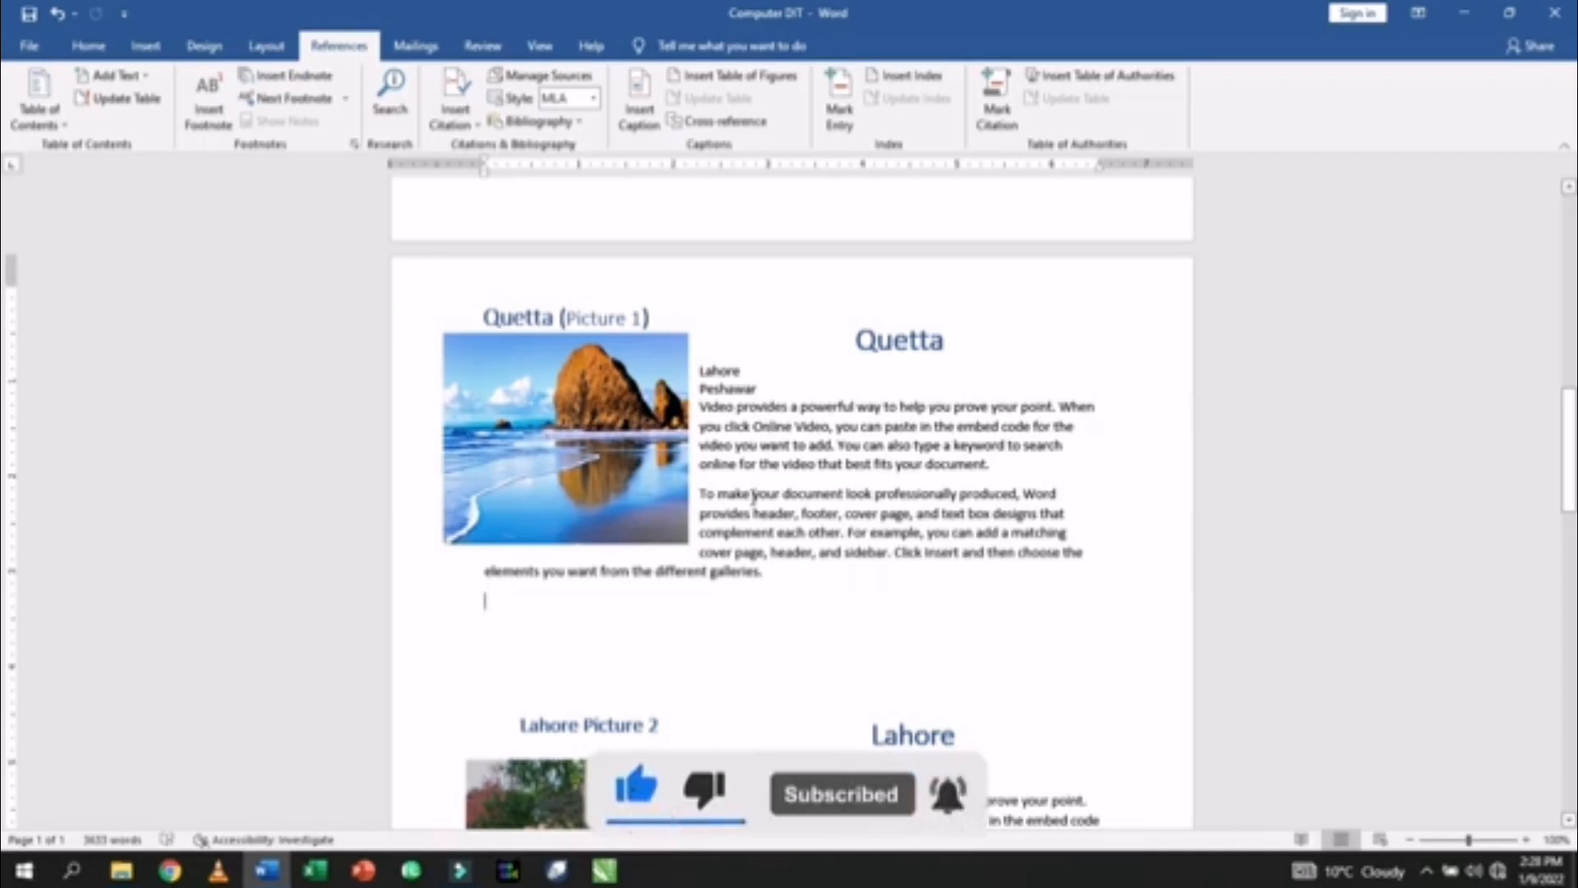
pyautogui.scroll(1, 753, 496)
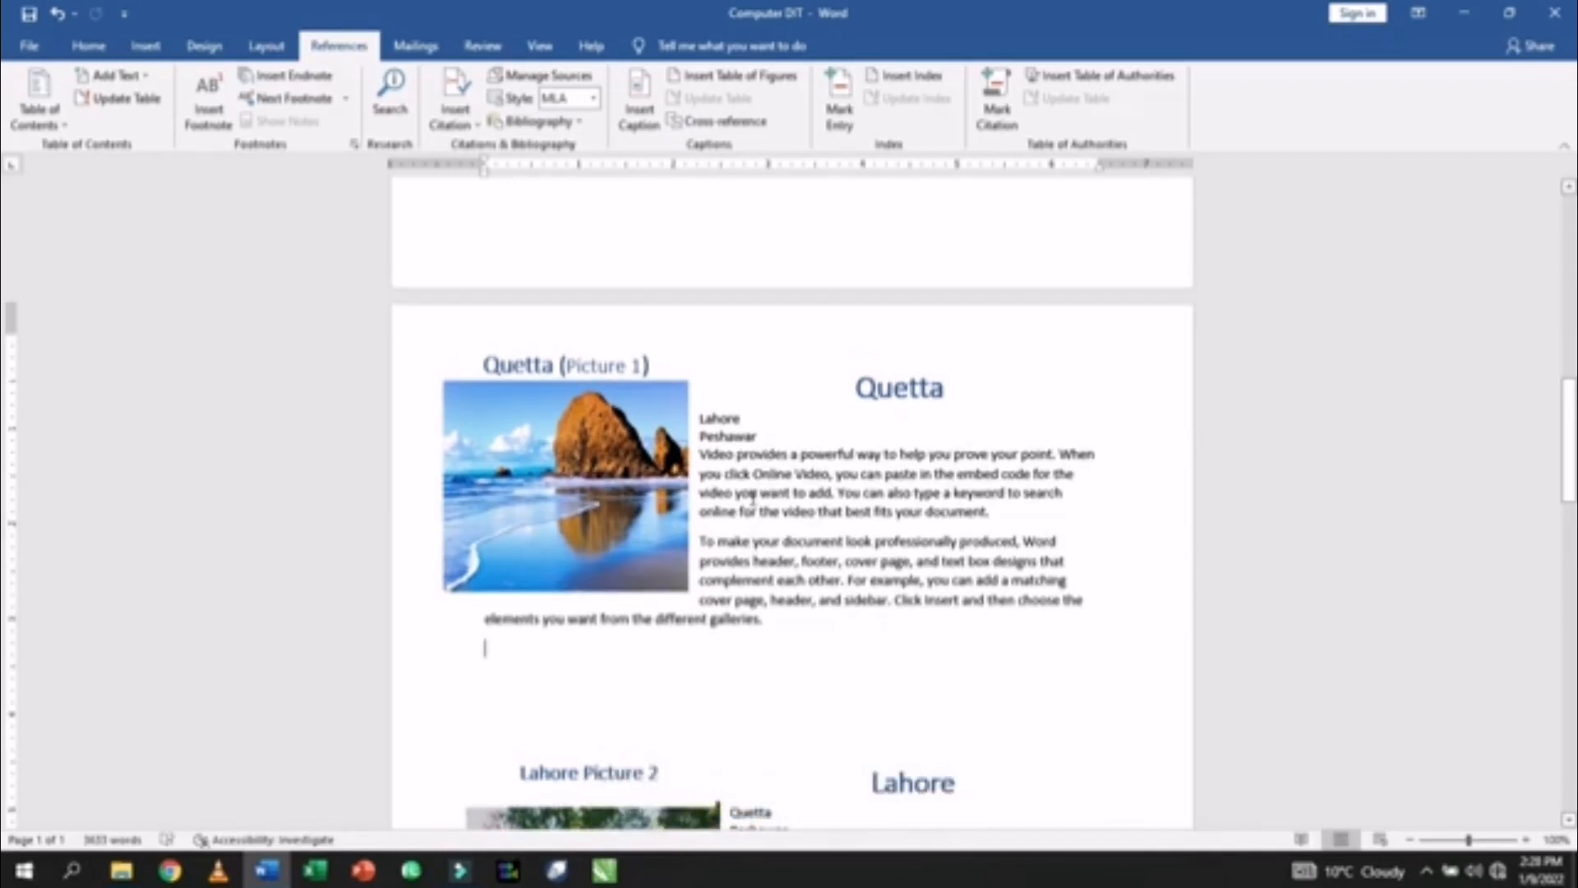